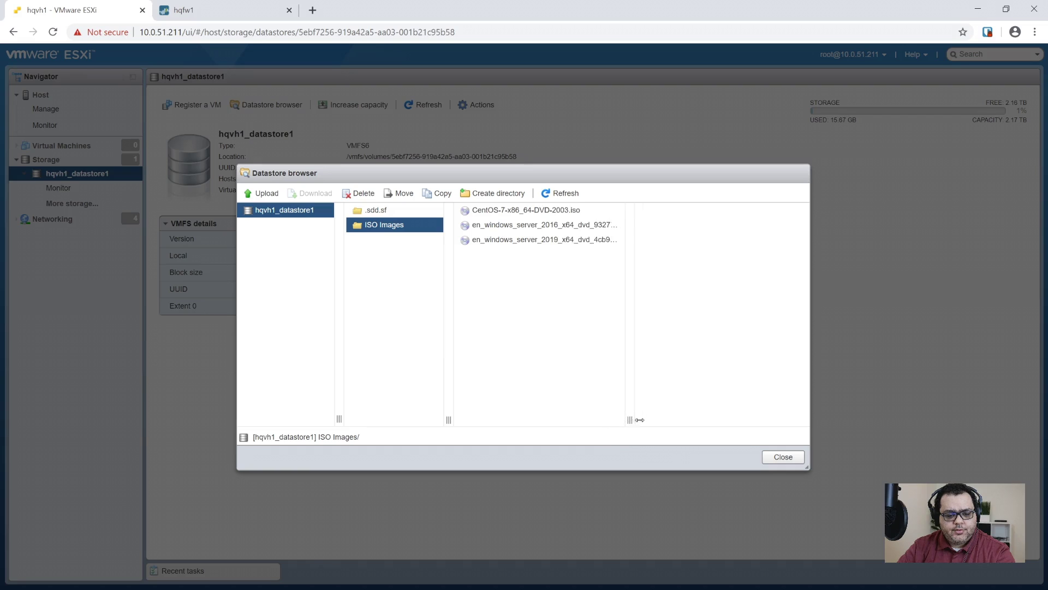
# - Close the datastore browser and start the New virtual machine wizard with Create a new virtual machine
pyautogui.click(554, 240)
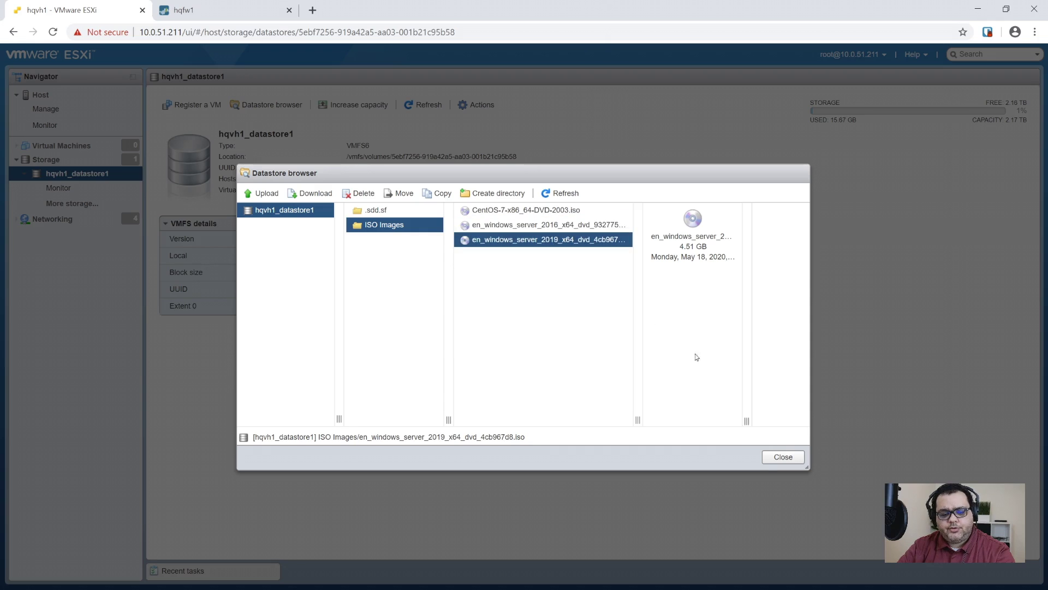
pyautogui.click(777, 457)
pyautogui.click(87, 145)
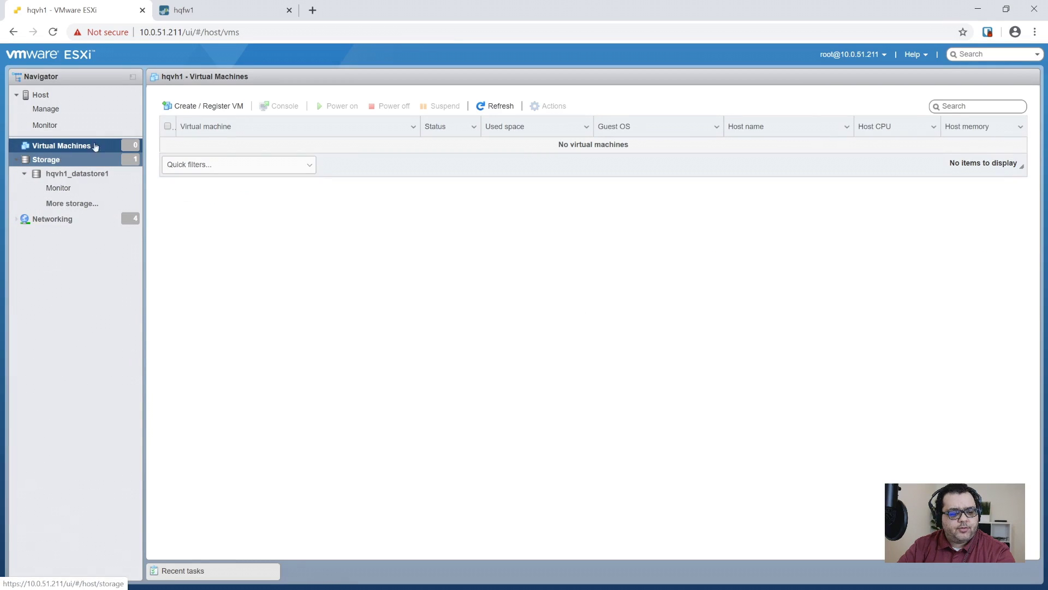
pyautogui.click(209, 104)
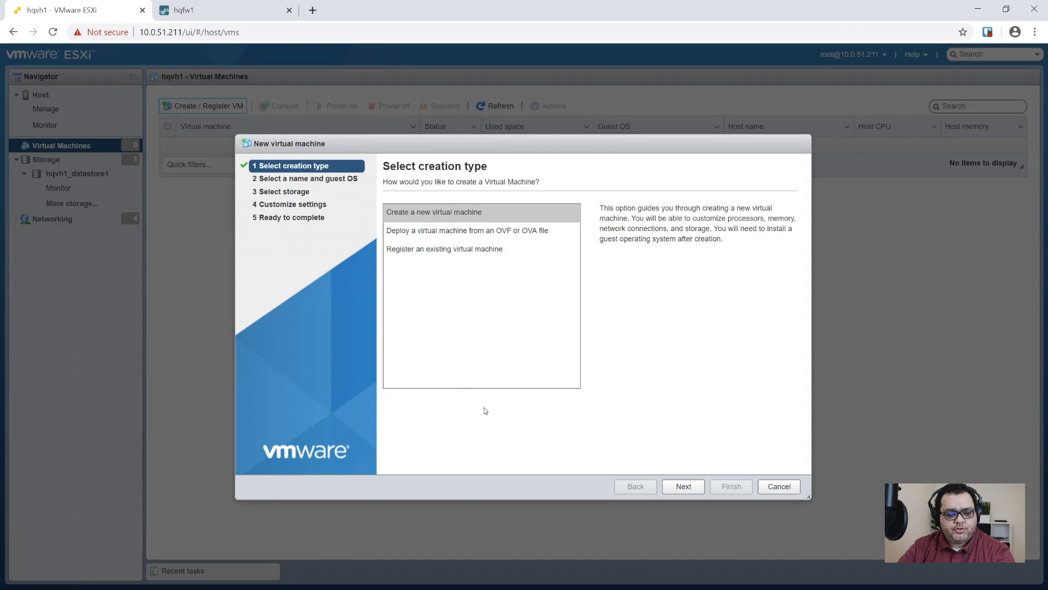
pyautogui.click(469, 212)
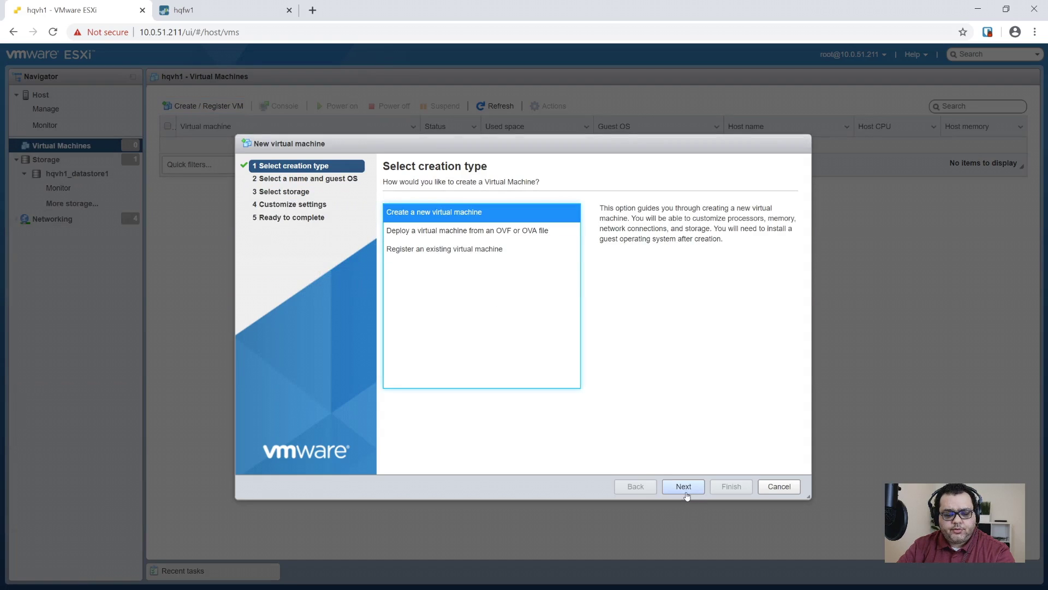
pyautogui.click(683, 486)
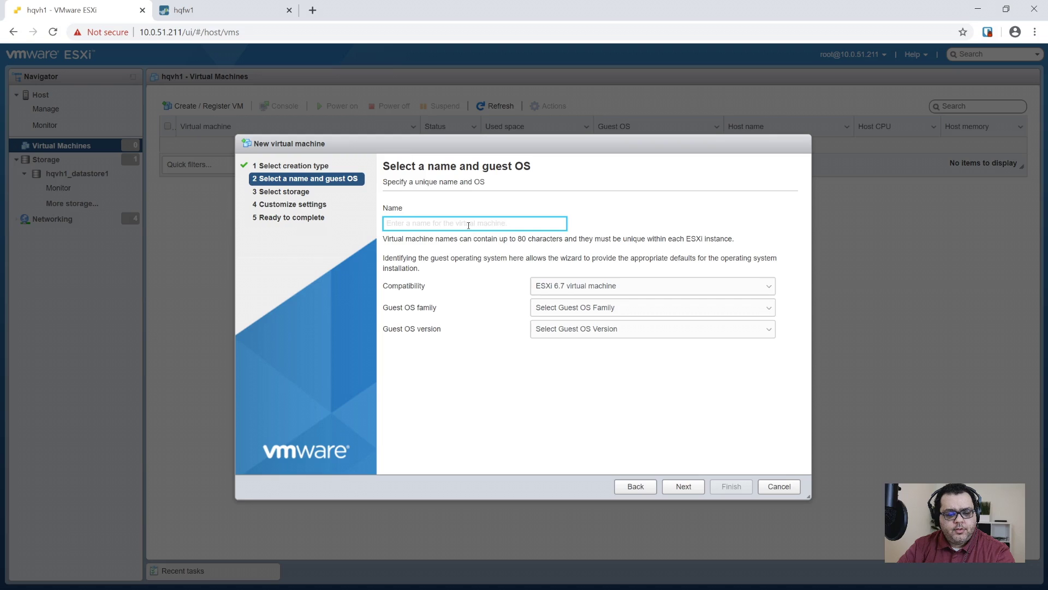
# - Name the VM HQPDC1 with guest OS family Windows and version Windows Server 2016 or later (64-bit)
pyautogui.write('HQ')
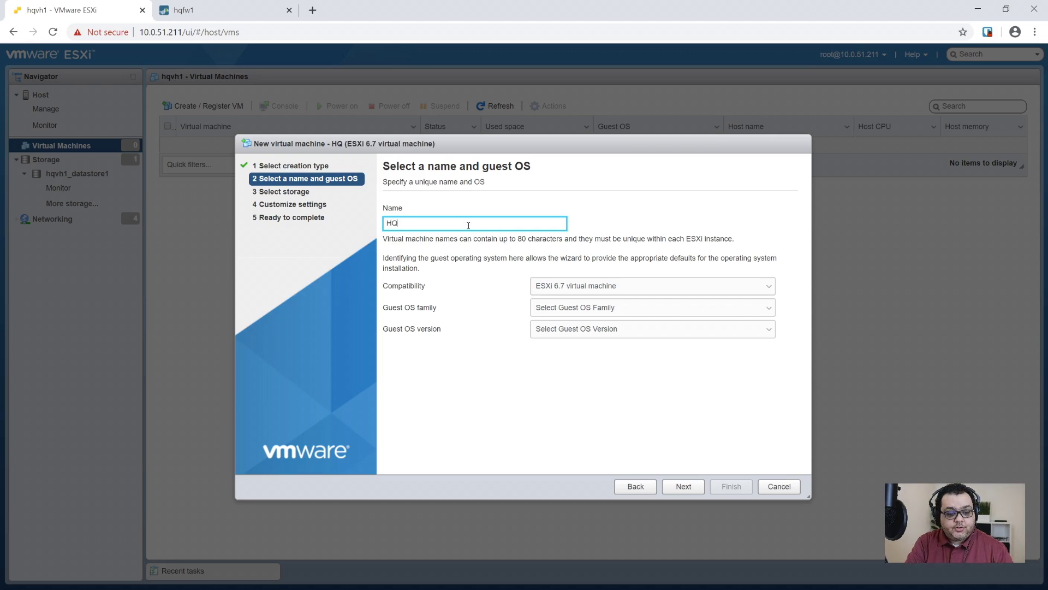
pyautogui.write('PDC1')
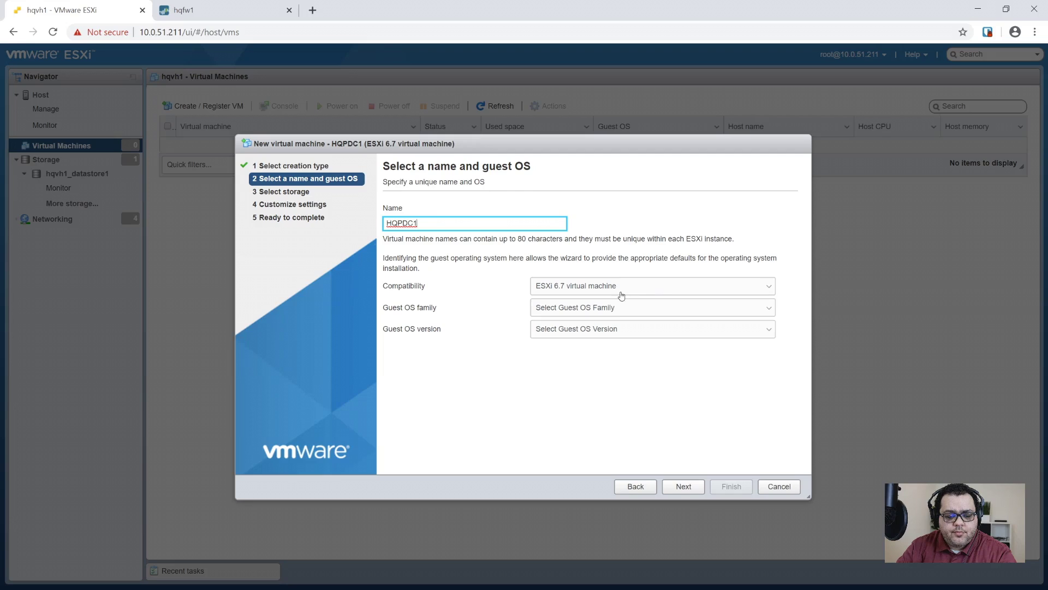
pyautogui.click(628, 277)
pyautogui.click(609, 315)
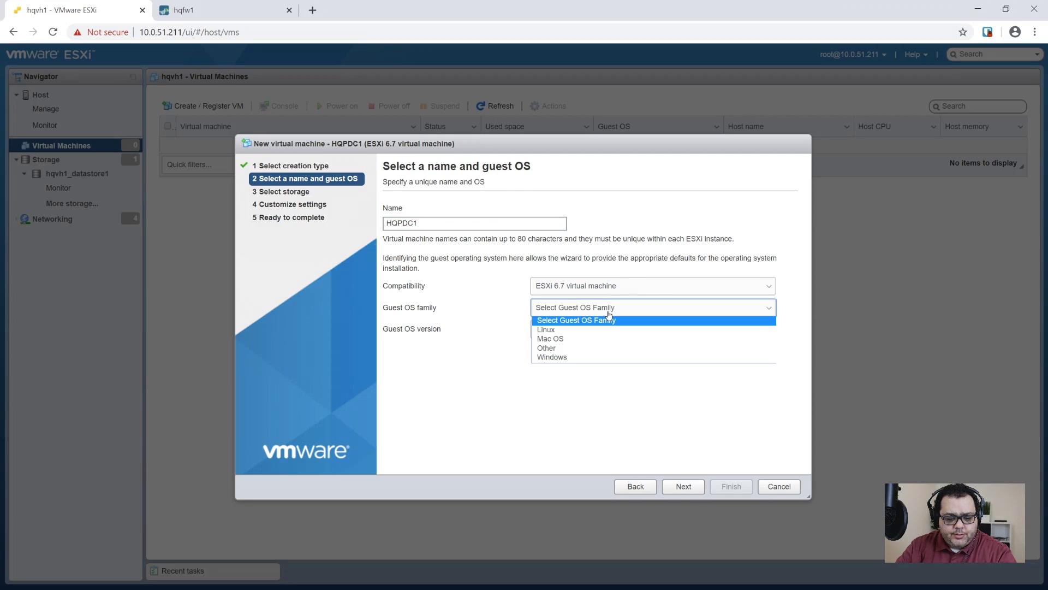
pyautogui.click(593, 359)
pyautogui.click(597, 331)
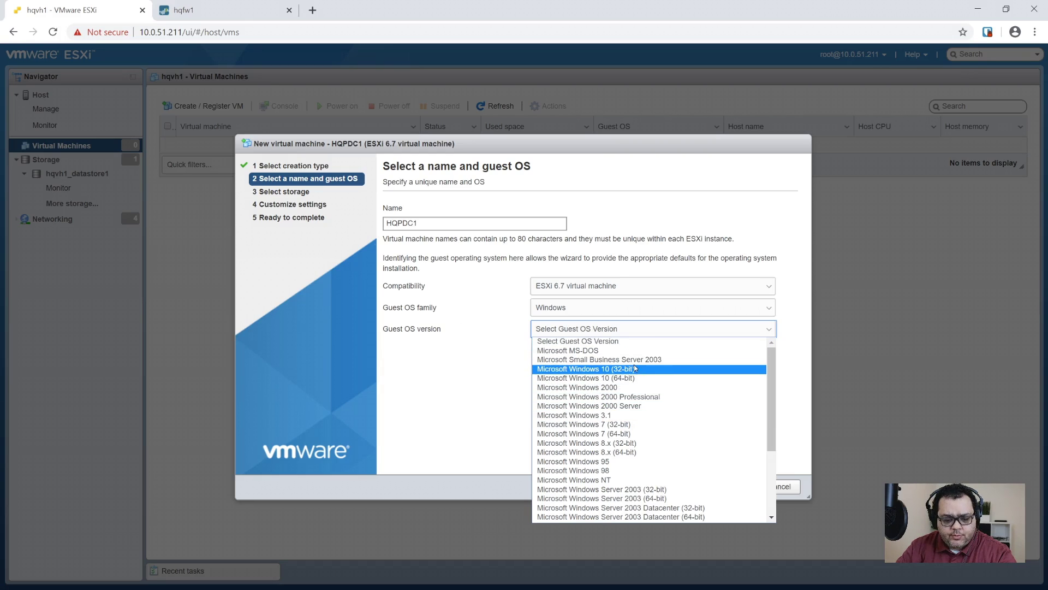
pyautogui.scroll(-3, 583, 468)
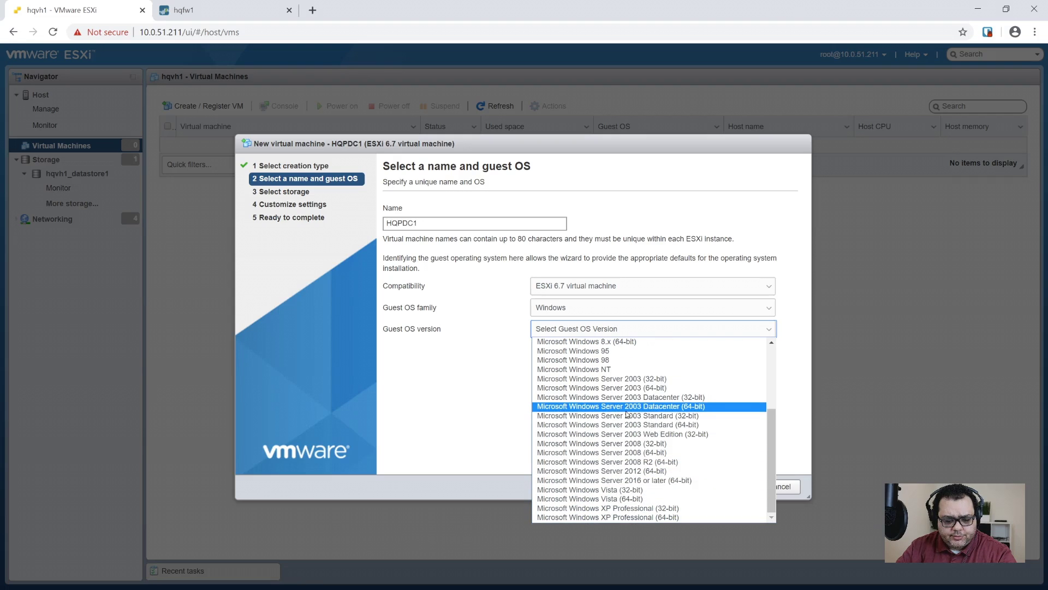
pyautogui.click(619, 480)
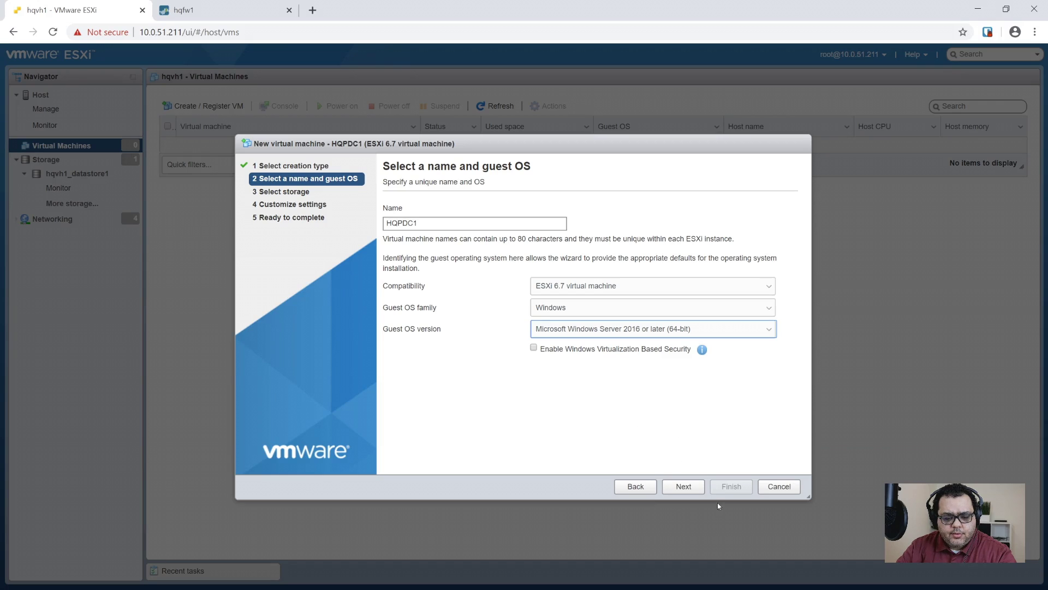
pyautogui.click(683, 485)
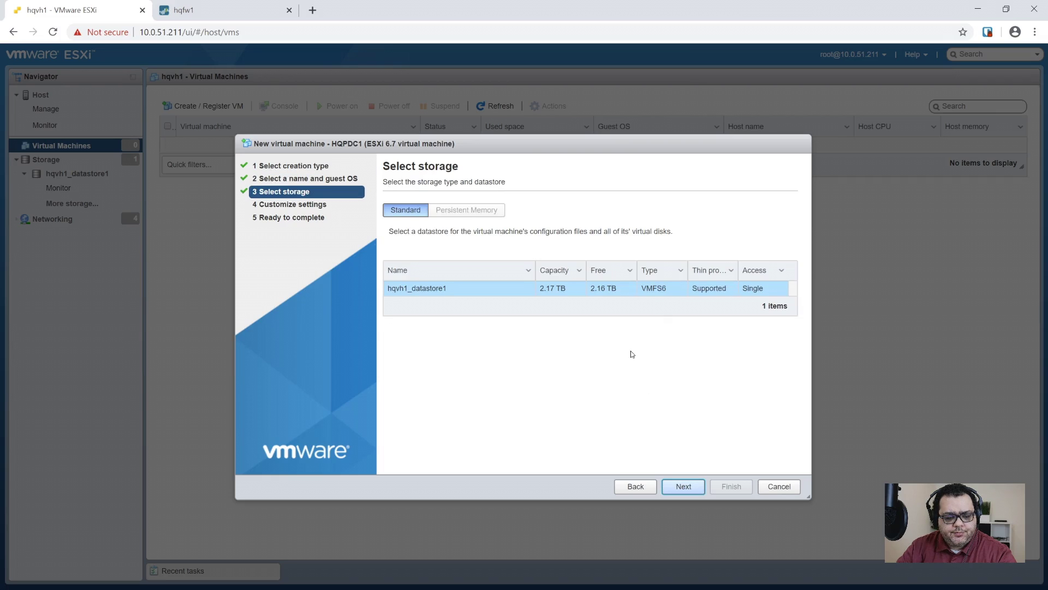
# - Keep hqvh1_datastore1 as storage and set Hard disk 1 to 100 GB
pyautogui.click(683, 486)
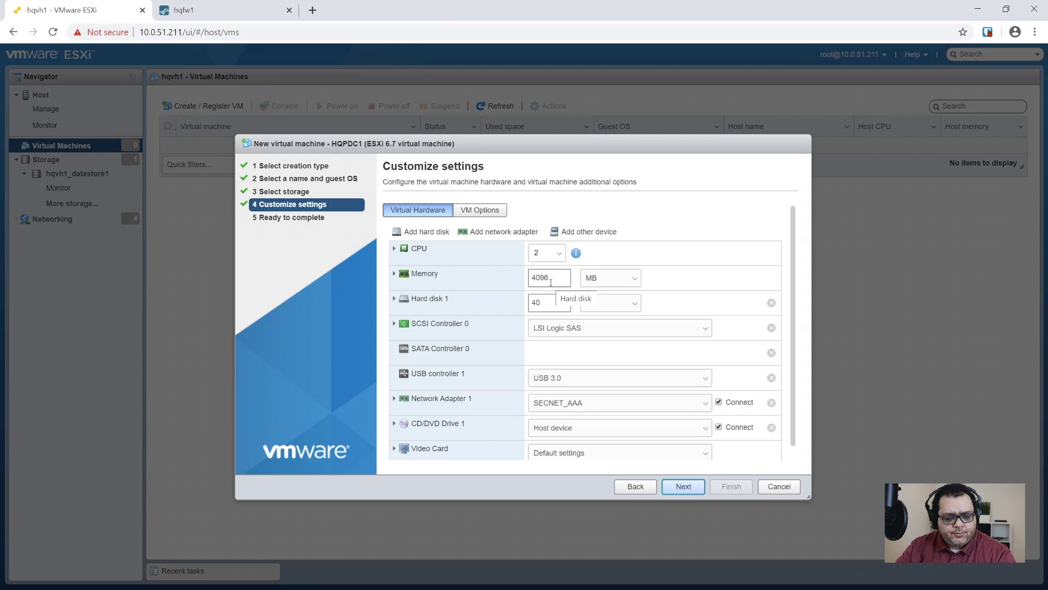
pyautogui.click(551, 303)
pyautogui.moveTo(554, 303); pyautogui.dragTo(480, 308)
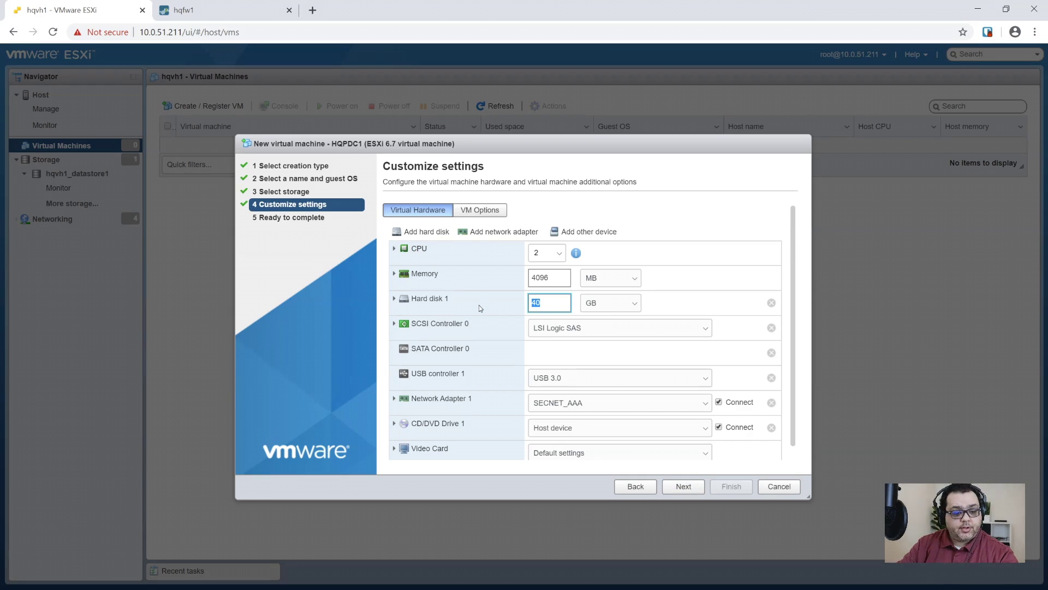
pyautogui.write('100')
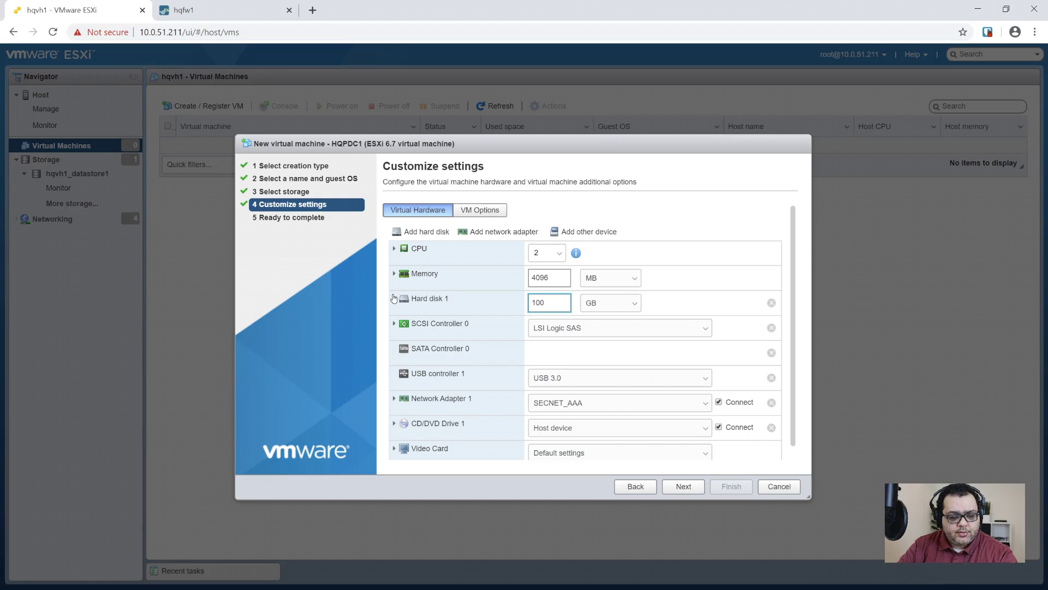
pyautogui.click(393, 298)
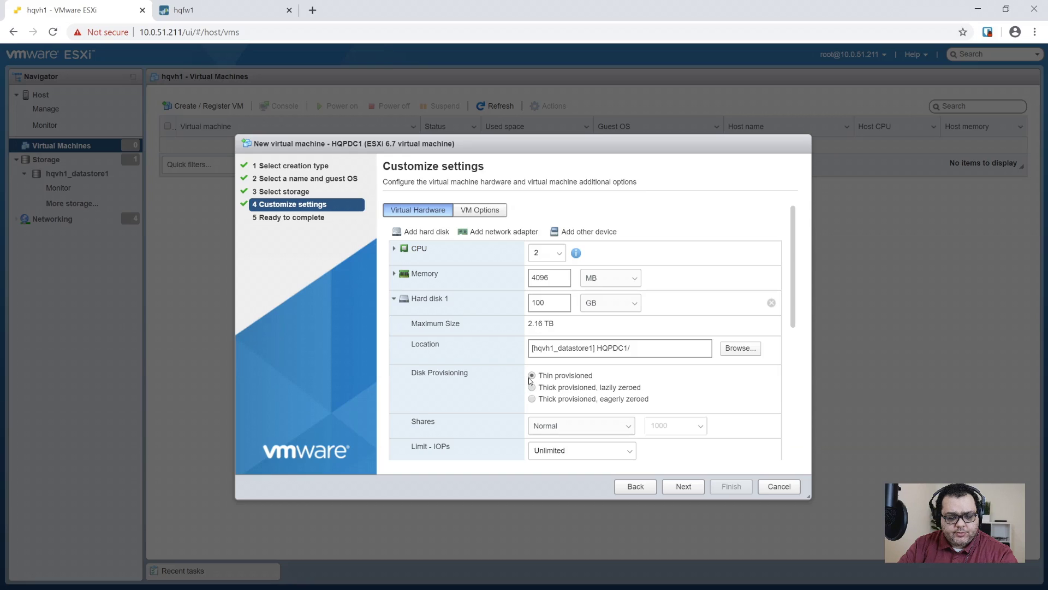
pyautogui.click(394, 299)
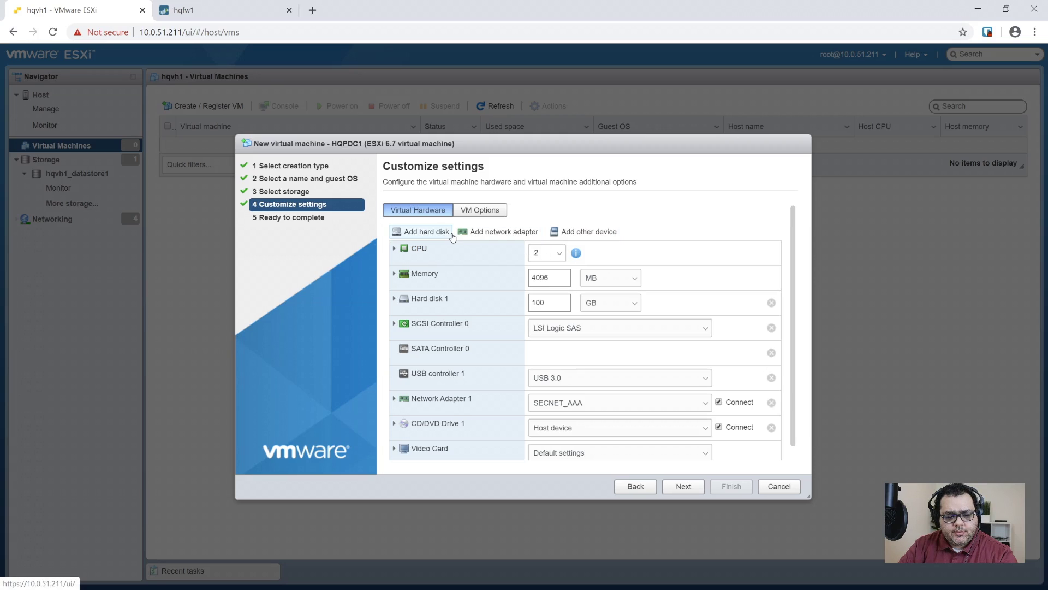
# - Add a new standard 10 GB hard disk with thin provisioning
pyautogui.click(427, 234)
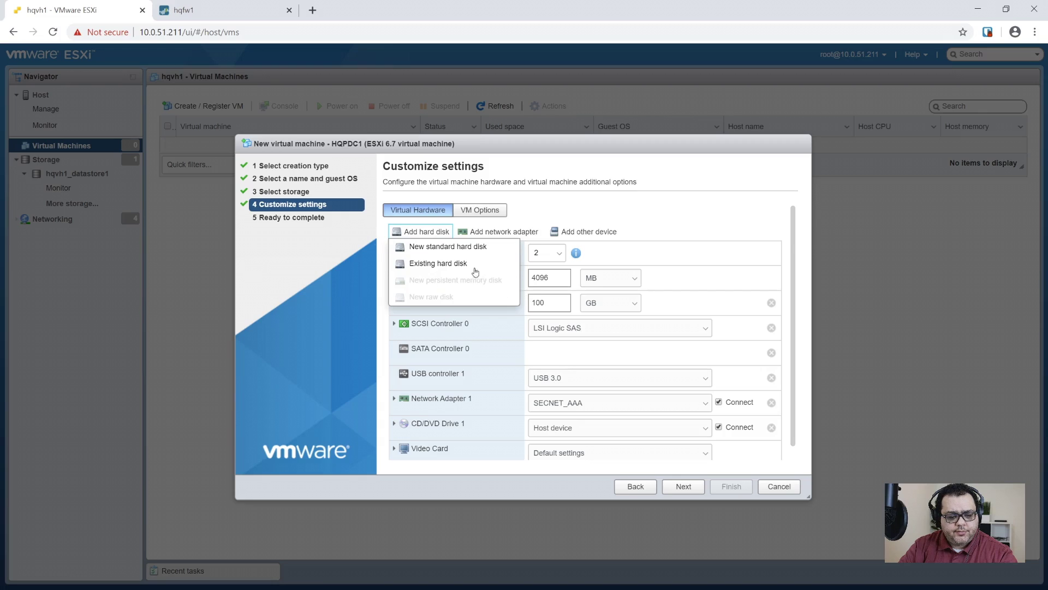
pyautogui.click(448, 246)
pyautogui.click(528, 327)
pyautogui.hotkey('ctrl', 'a')
pyautogui.write('10')
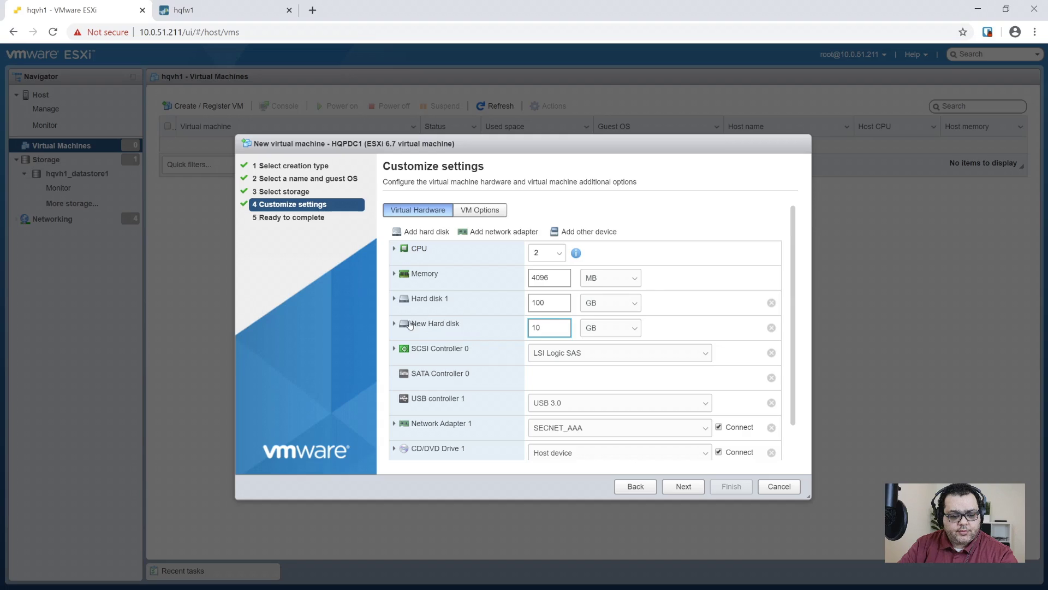
pyautogui.click(394, 324)
pyautogui.click(533, 401)
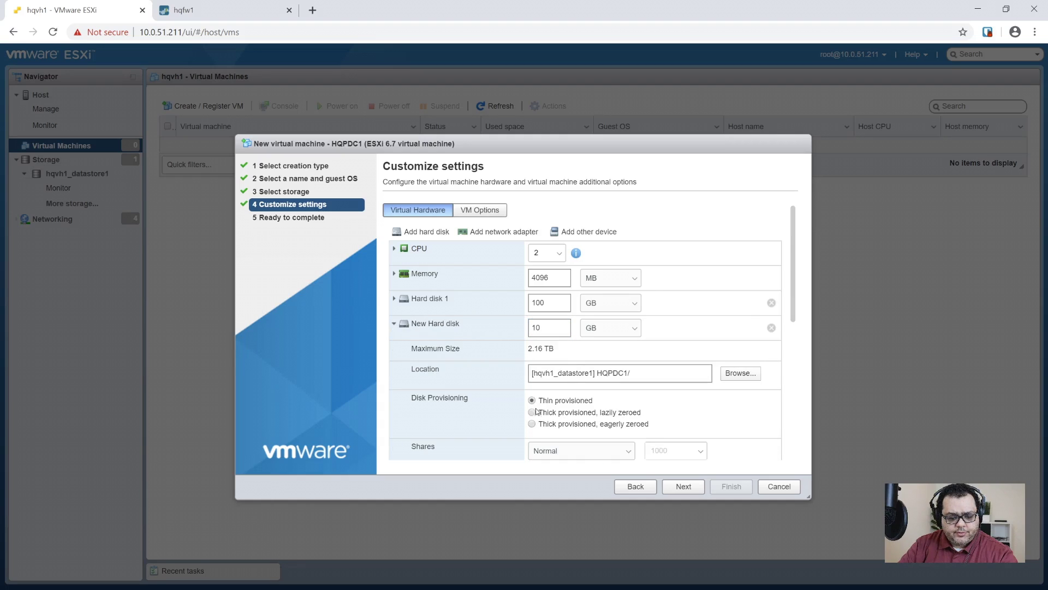
pyautogui.click(394, 323)
# - Remove the USB controller and keep the network adapter on SECNET_AAA
pyautogui.scroll(-1, 476, 389)
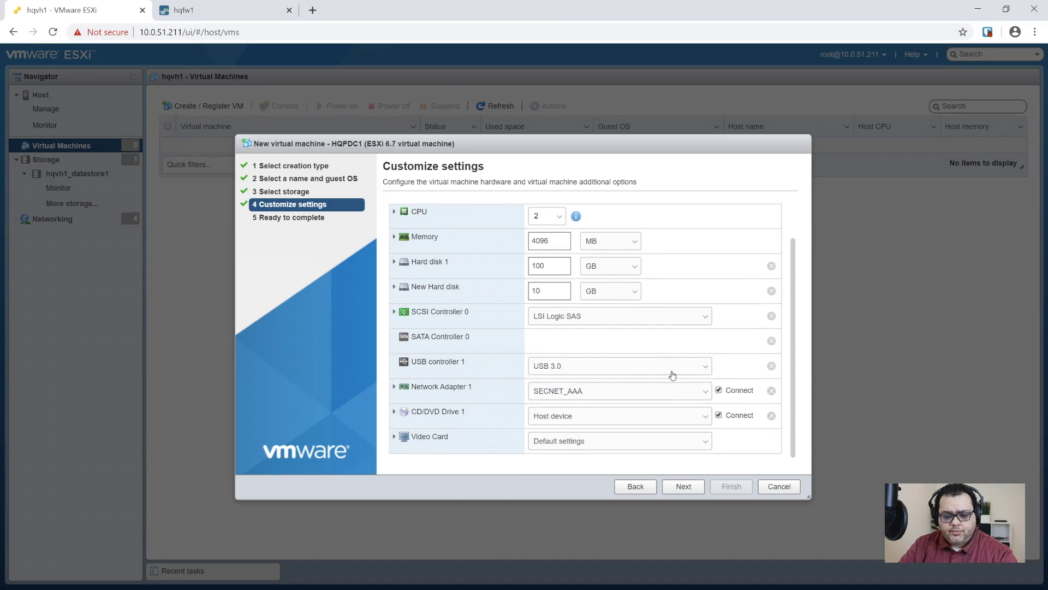
pyautogui.click(771, 365)
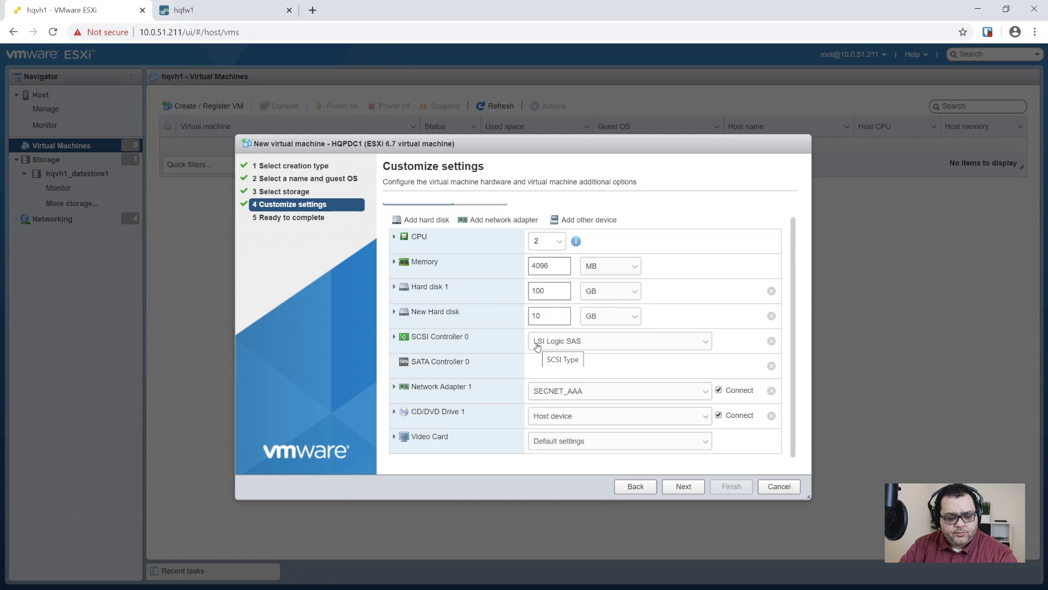
pyautogui.click(581, 397)
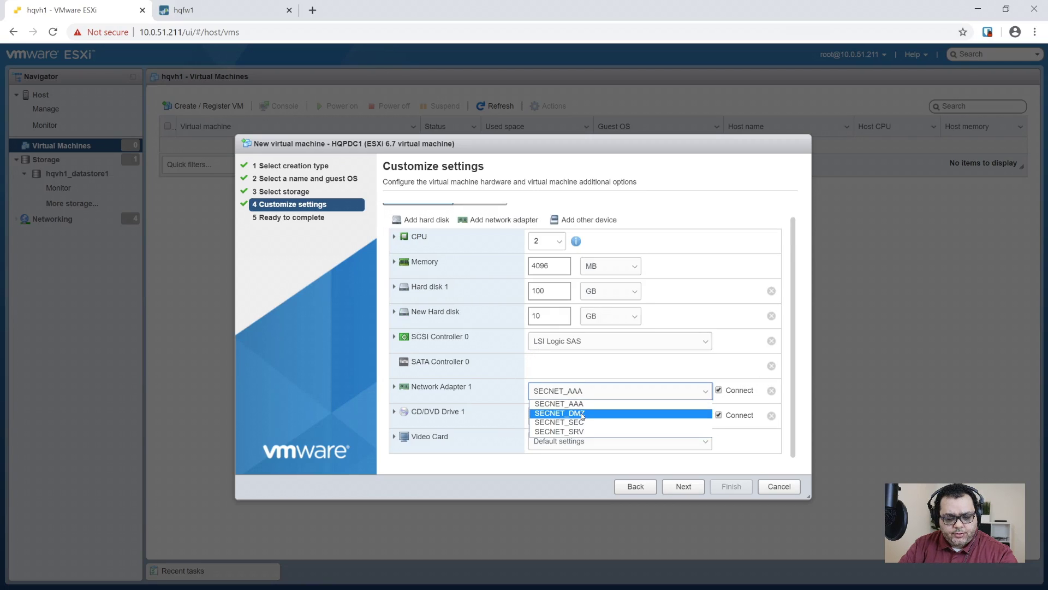
pyautogui.click(587, 400)
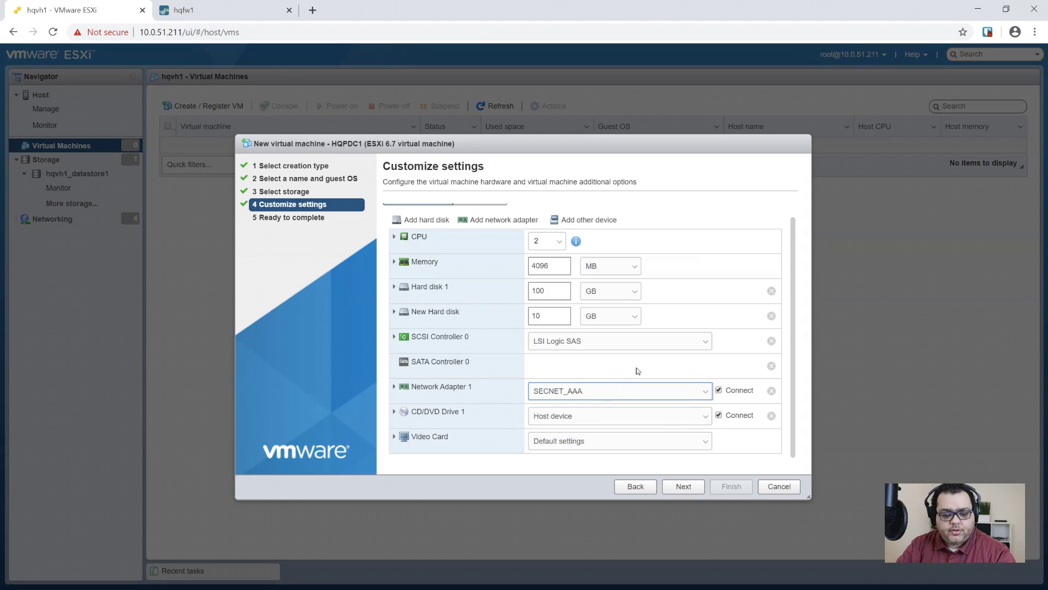
pyautogui.scroll(1, 612, 387)
pyautogui.scroll(-1, 506, 392)
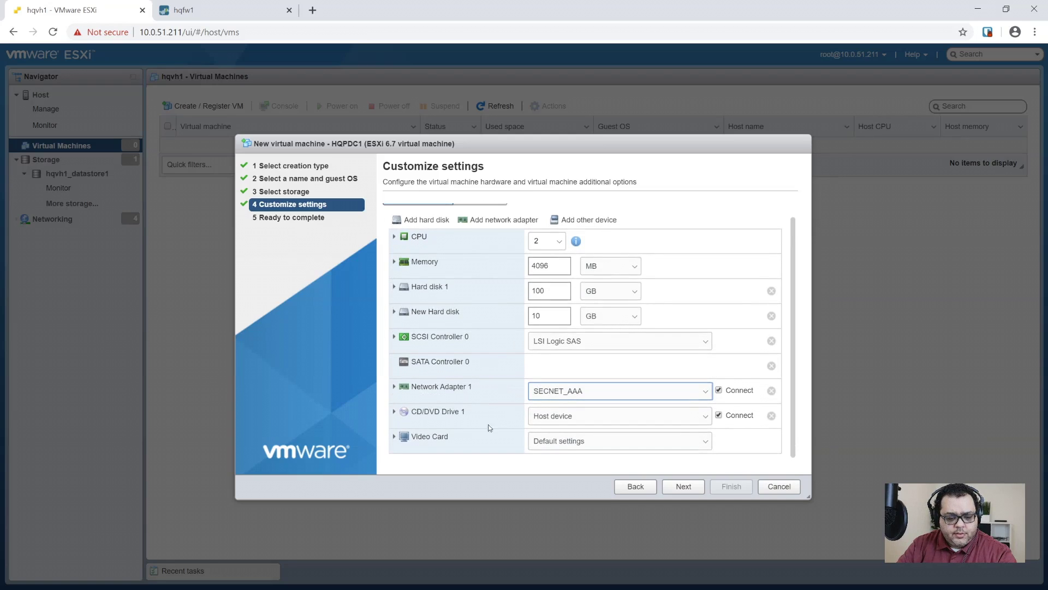
pyautogui.click(603, 424)
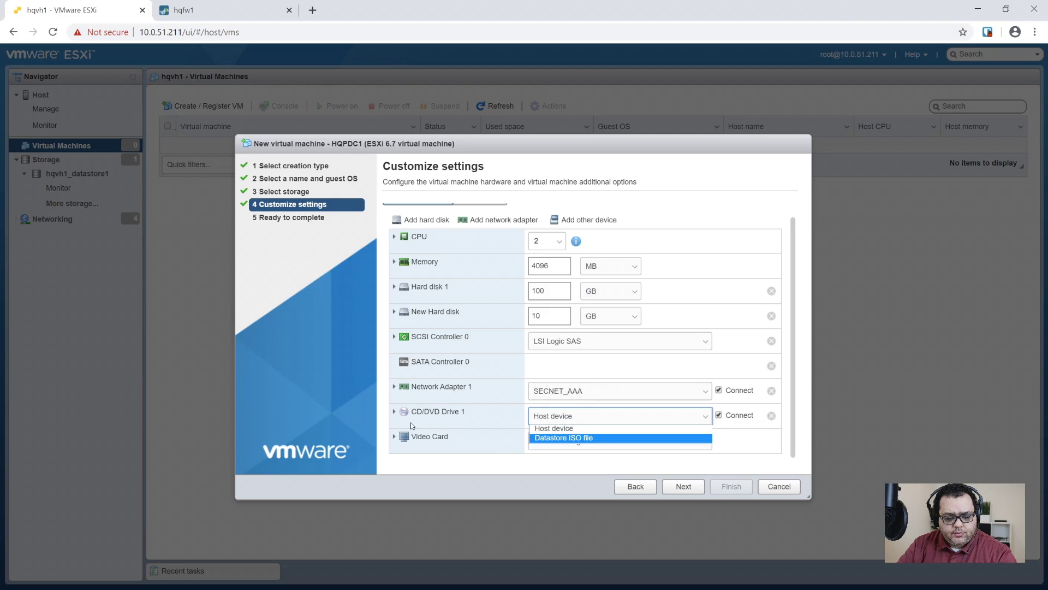
# - Attach the en_windows_server_2019 ISO from ISO Images to CD/DVD Drive 1 and finish creating HQPDC1
pyautogui.click(571, 439)
pyautogui.click(443, 226)
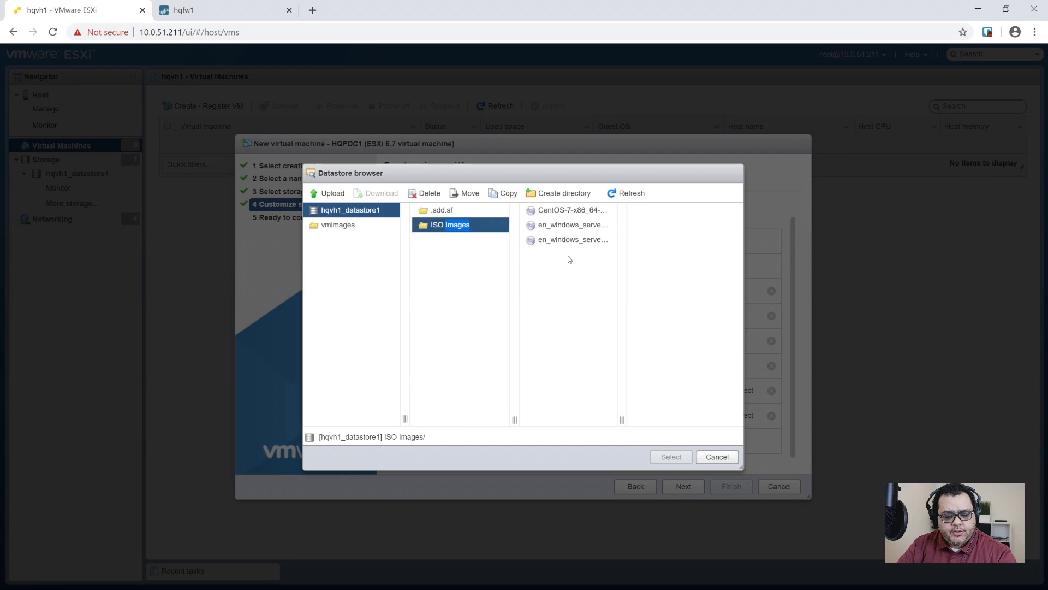
pyautogui.click(574, 247)
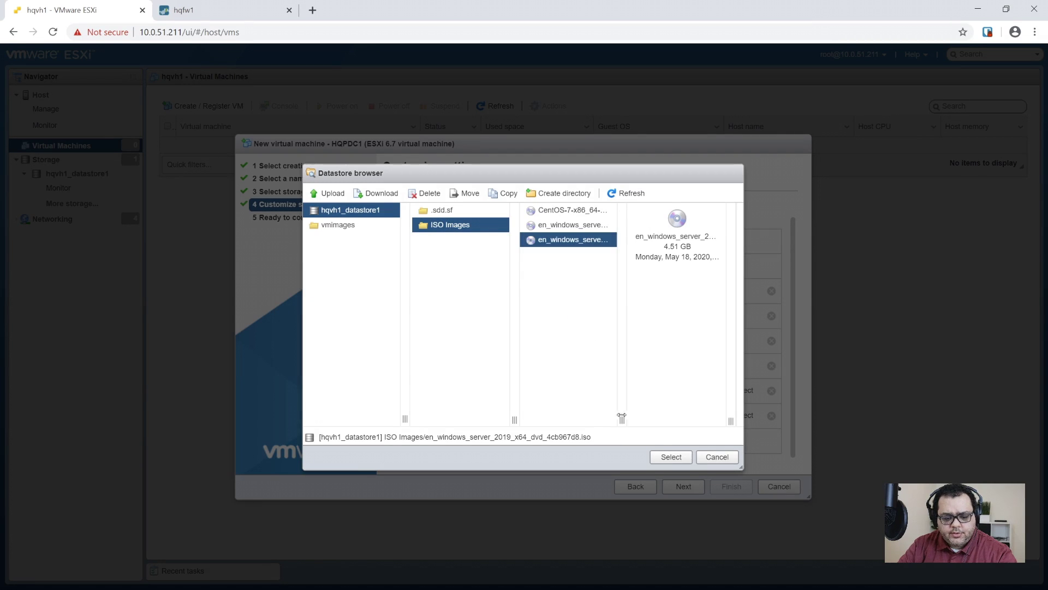
pyautogui.click(673, 456)
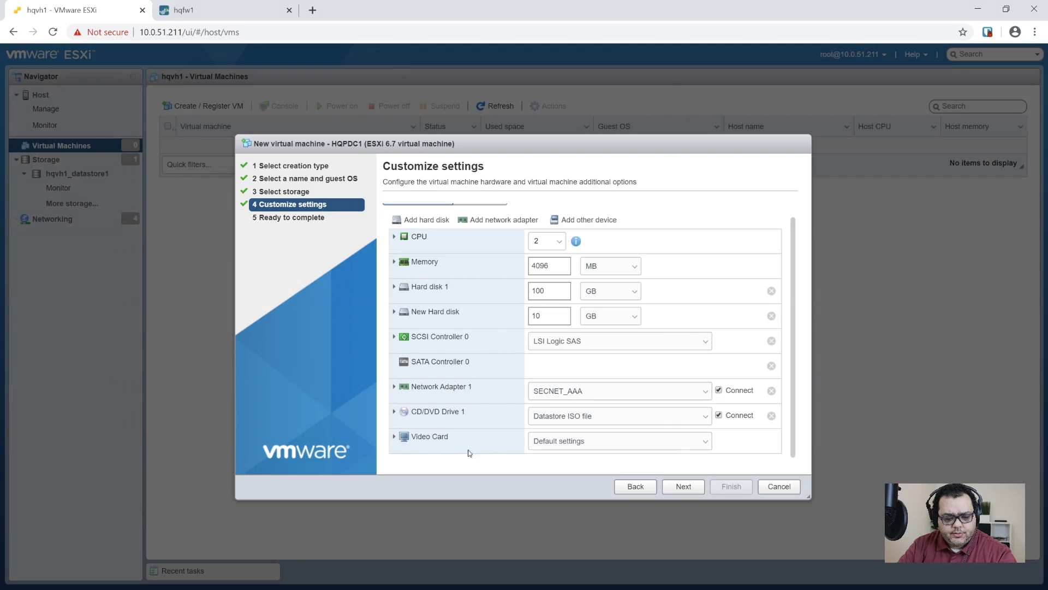
pyautogui.click(677, 488)
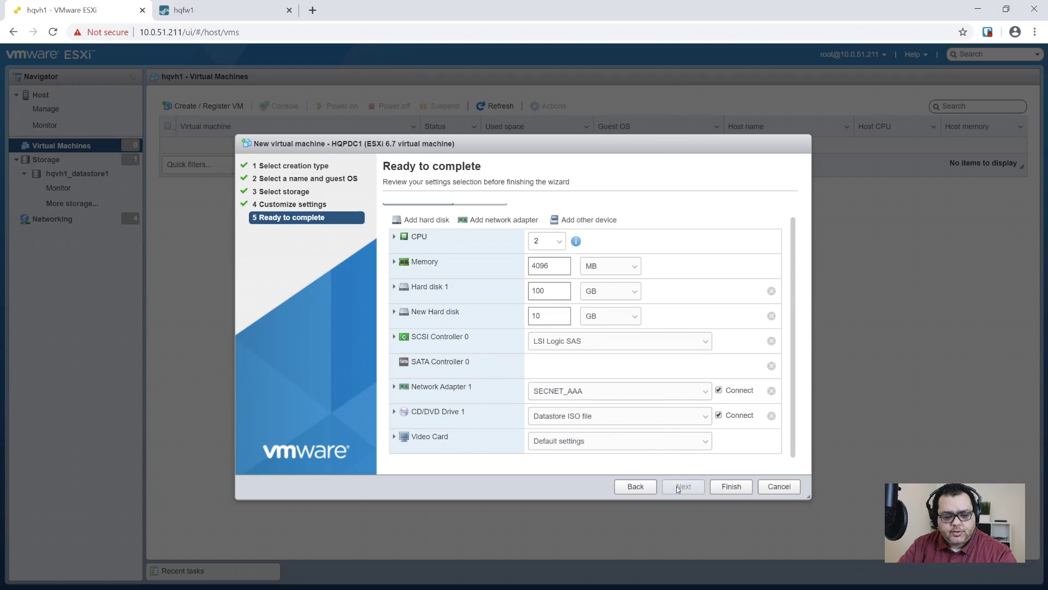
pyautogui.click(728, 488)
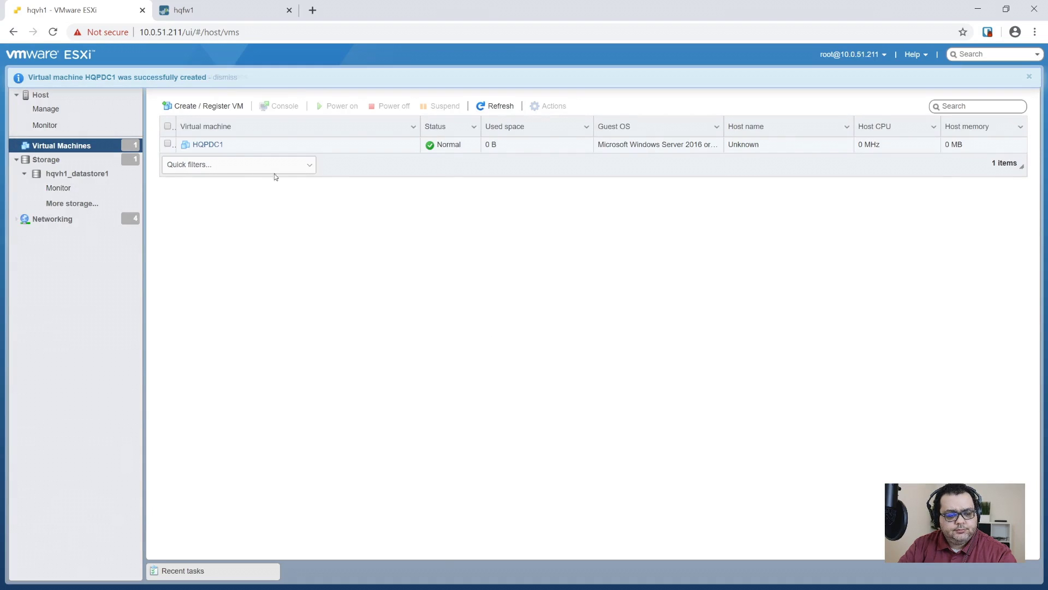
# - Power on HQPDC1 and boot its console from the Windows Server 2019 installation DVD
pyautogui.click(218, 148)
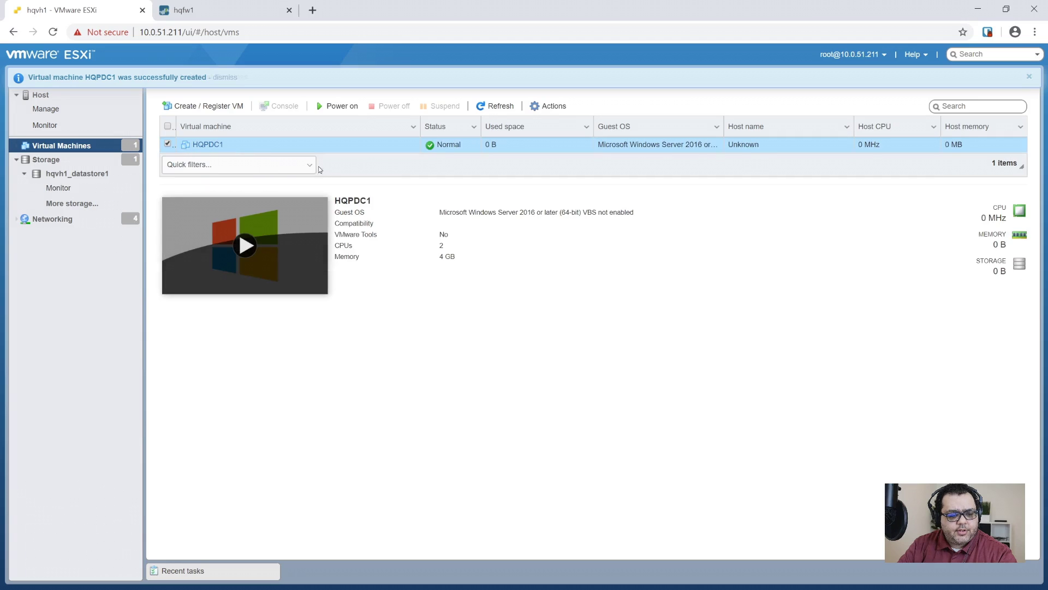
pyautogui.click(331, 107)
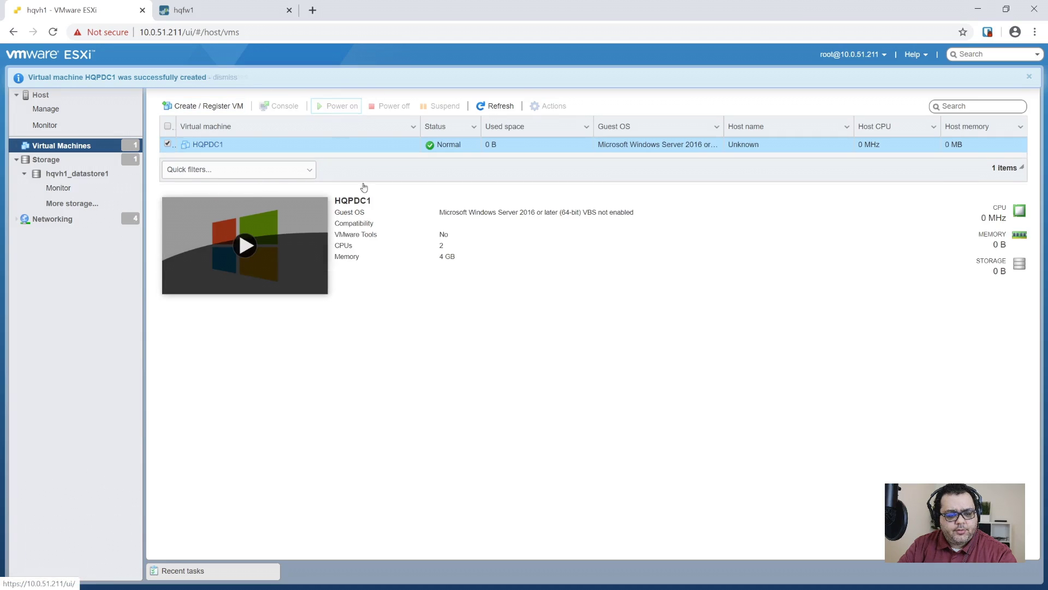
pyautogui.click(243, 240)
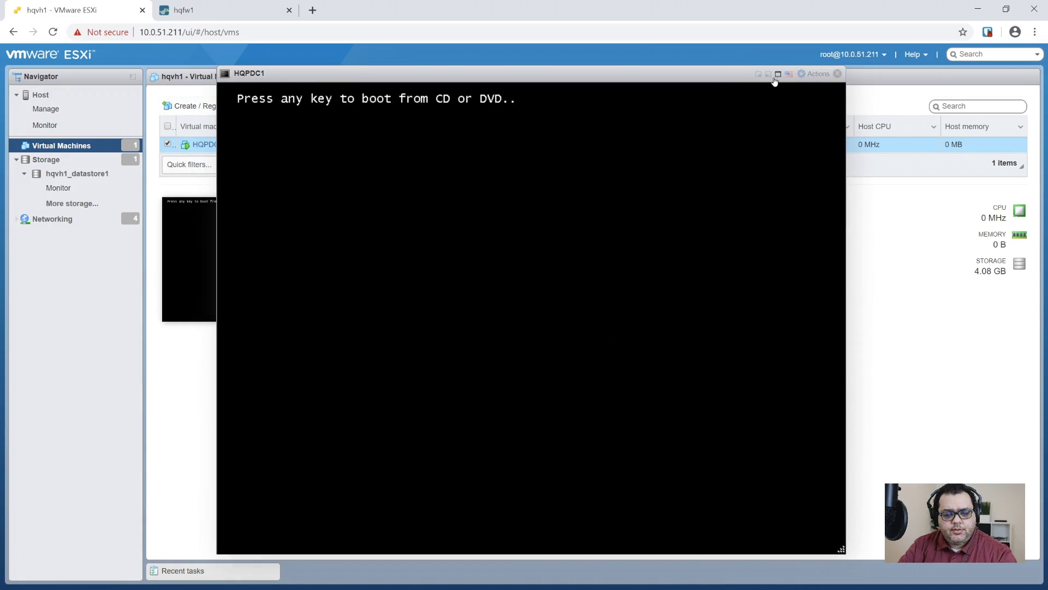
pyautogui.press('Return')
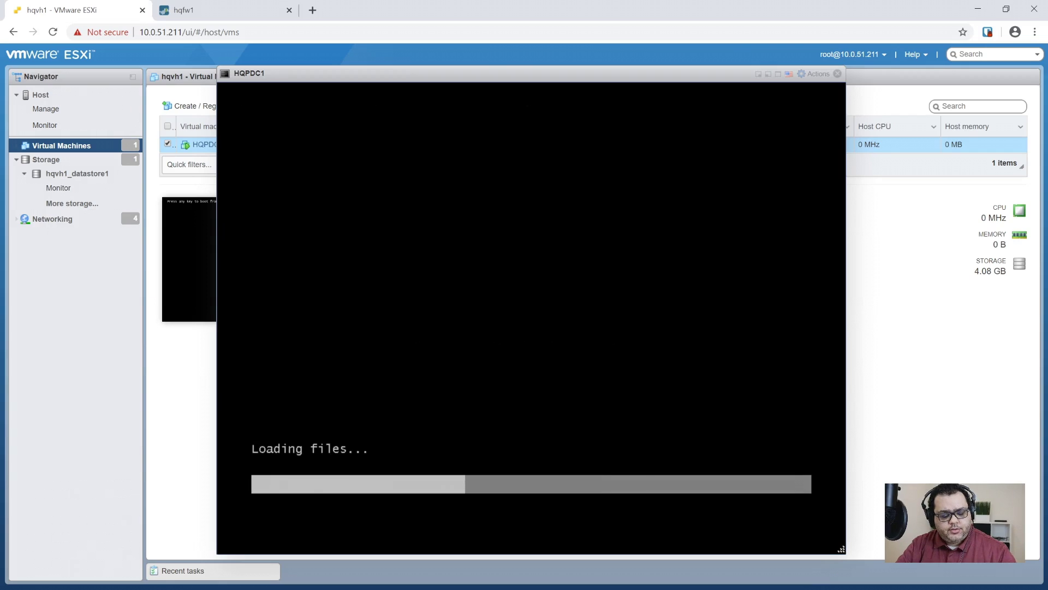
# - In a full-screen console, accept the default language settings and start installing without a product key
pyautogui.click(768, 75)
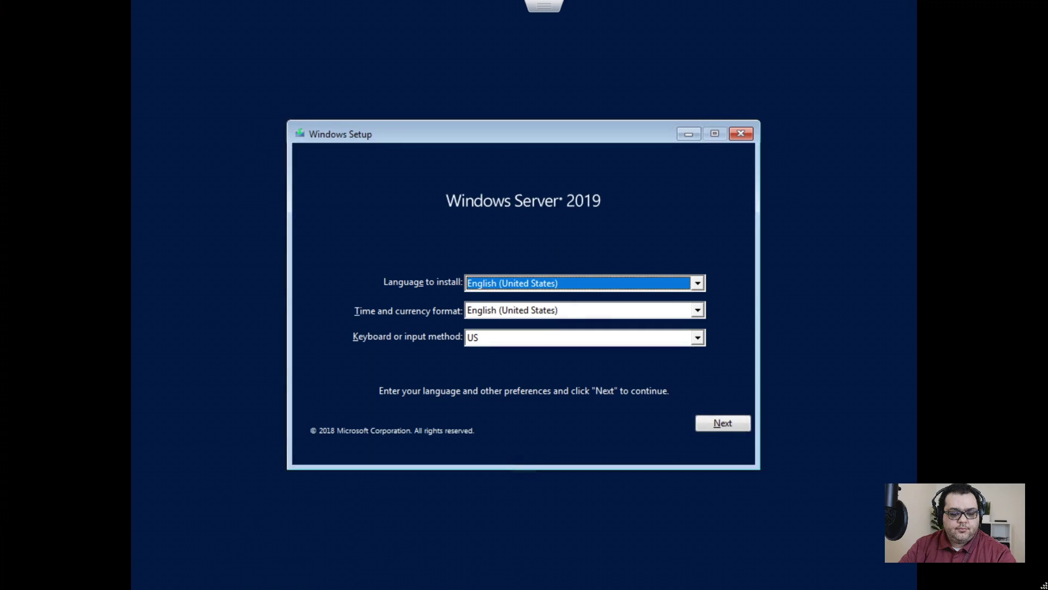
pyautogui.press('Tab')
pyautogui.press('Tab')
pyautogui.press('Tab')
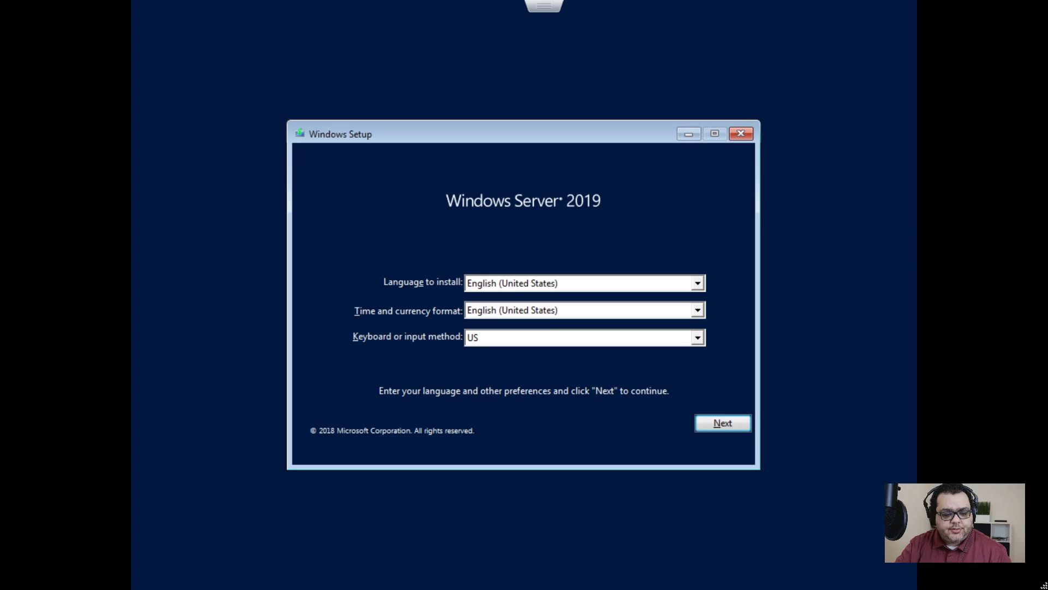
pyautogui.press('Tab')
pyautogui.press('Tab')
pyautogui.press('Tab')
pyautogui.press('Tab')
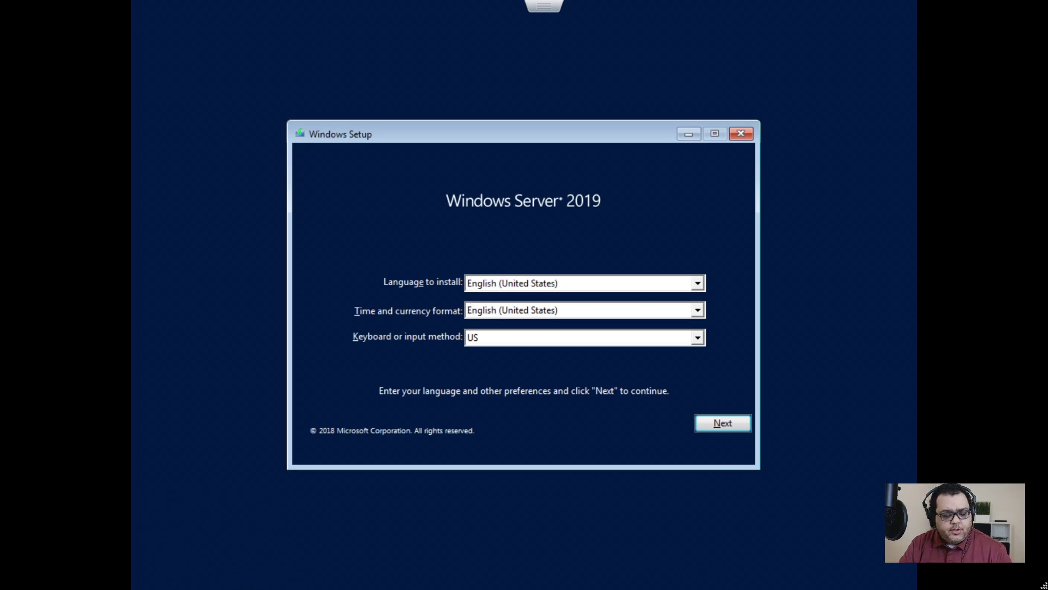
pyautogui.press('Return')
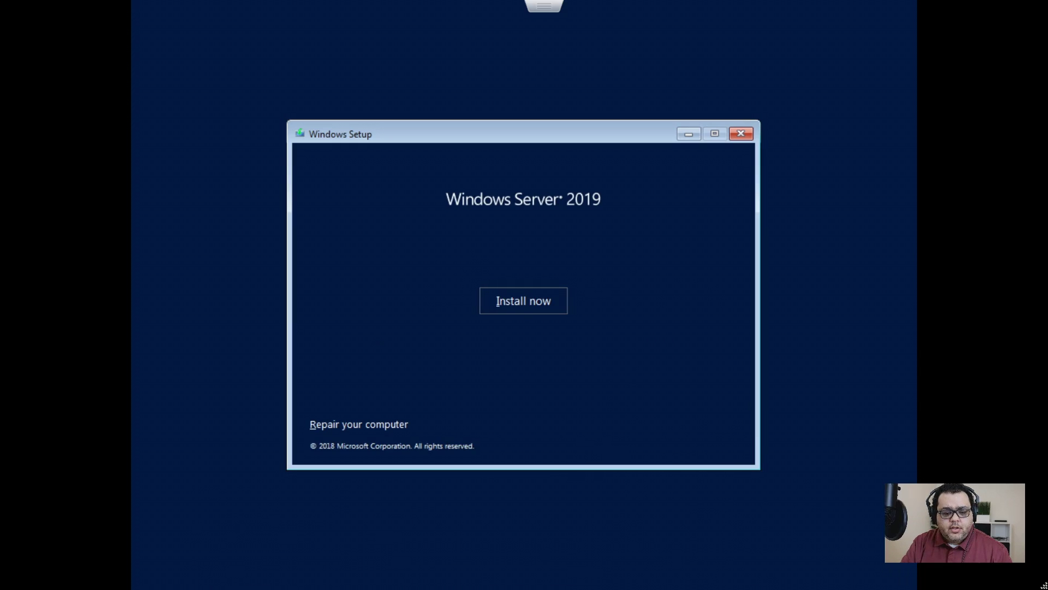
pyautogui.press('Return')
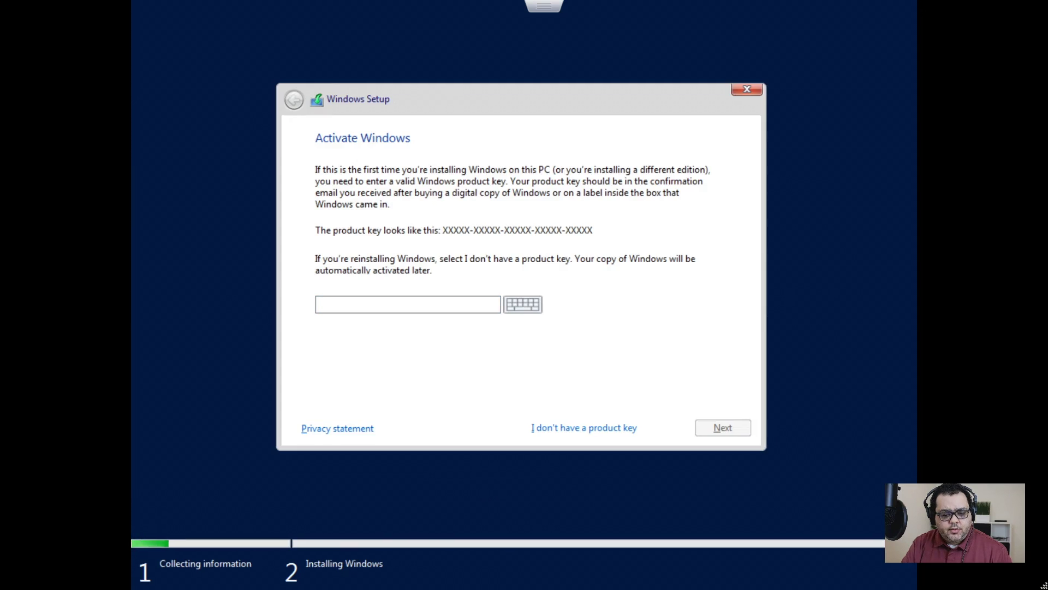
pyautogui.press('Tab')
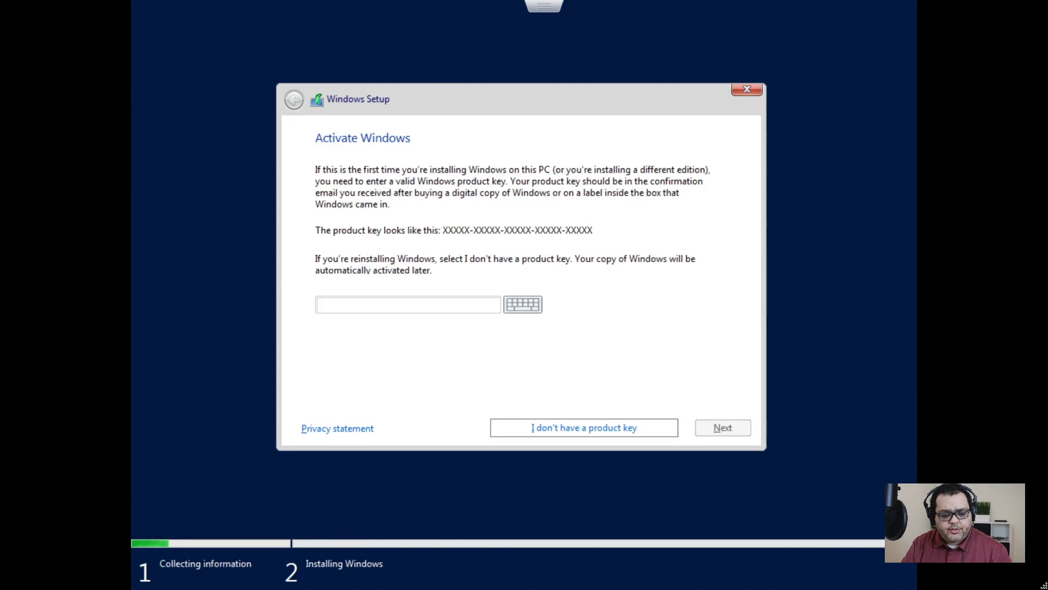
pyautogui.press('Return')
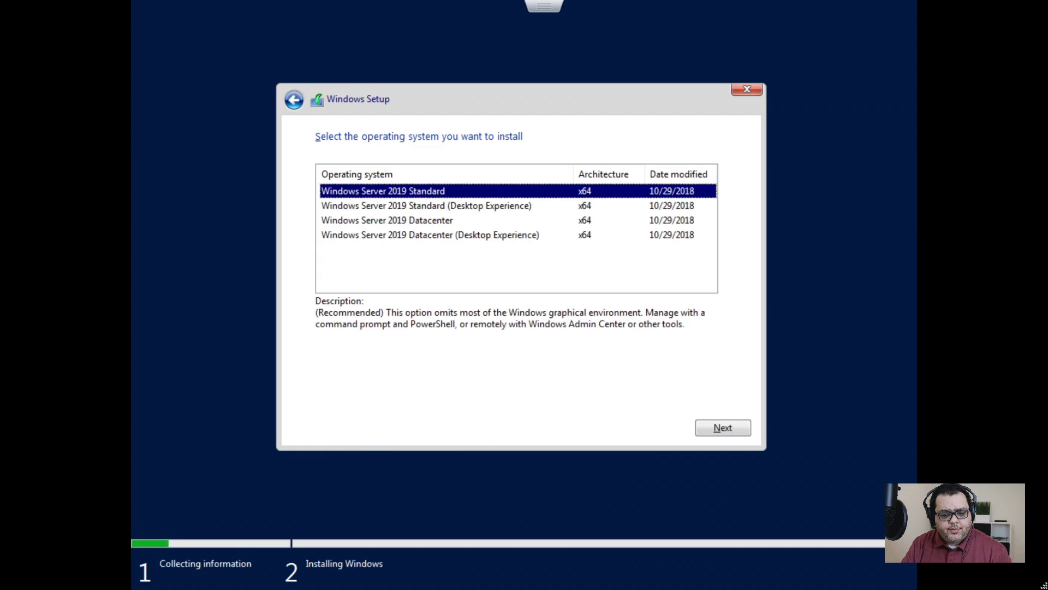
# - Choose Windows Server 2019 Standard (Desktop Experience) and accept the license terms
pyautogui.press('Down')
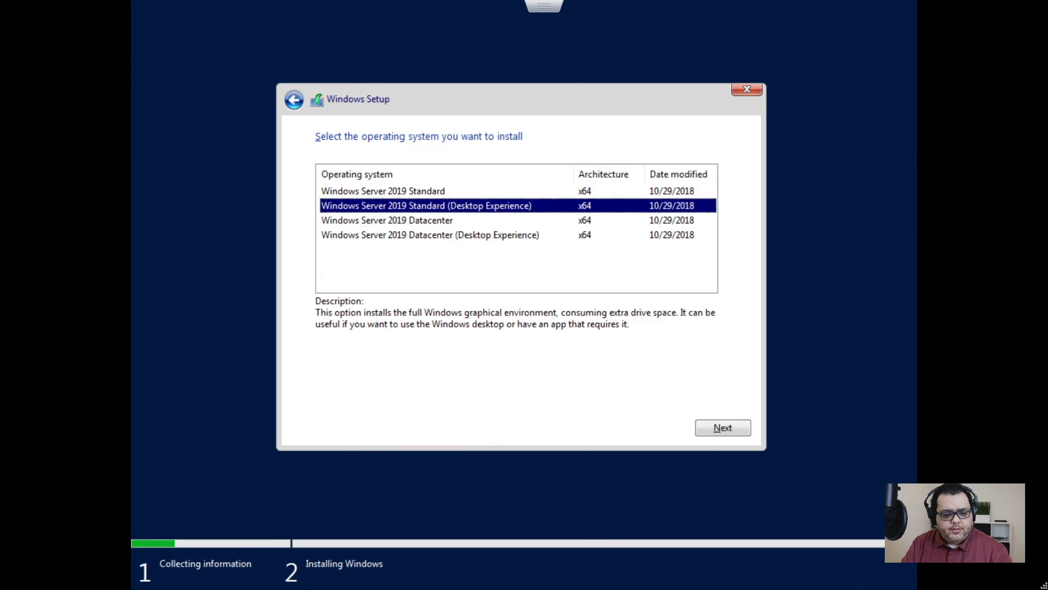
pyautogui.press('Up')
pyautogui.press('Down')
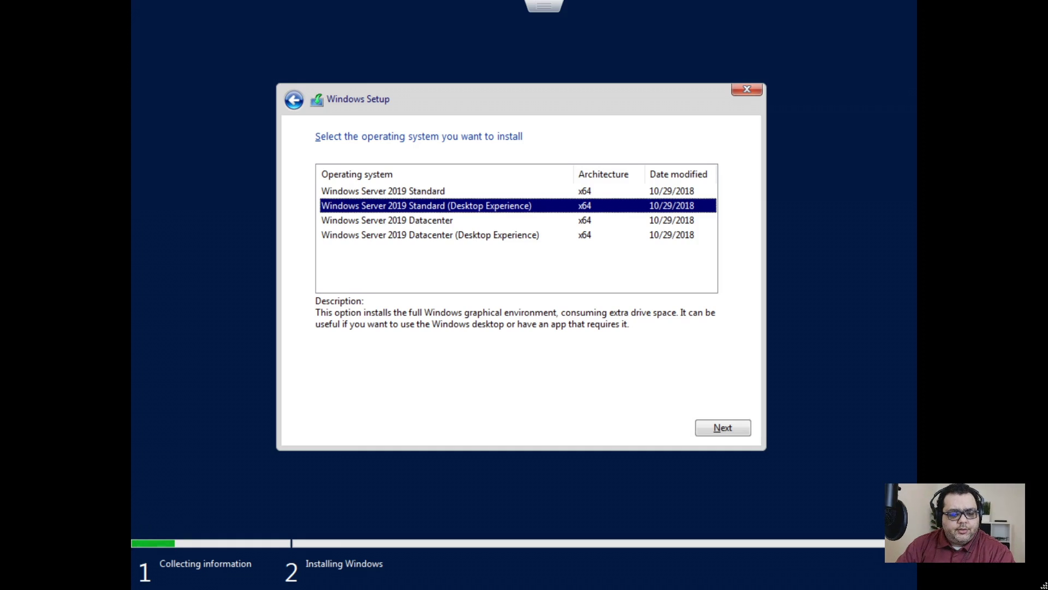
pyautogui.press('Tab')
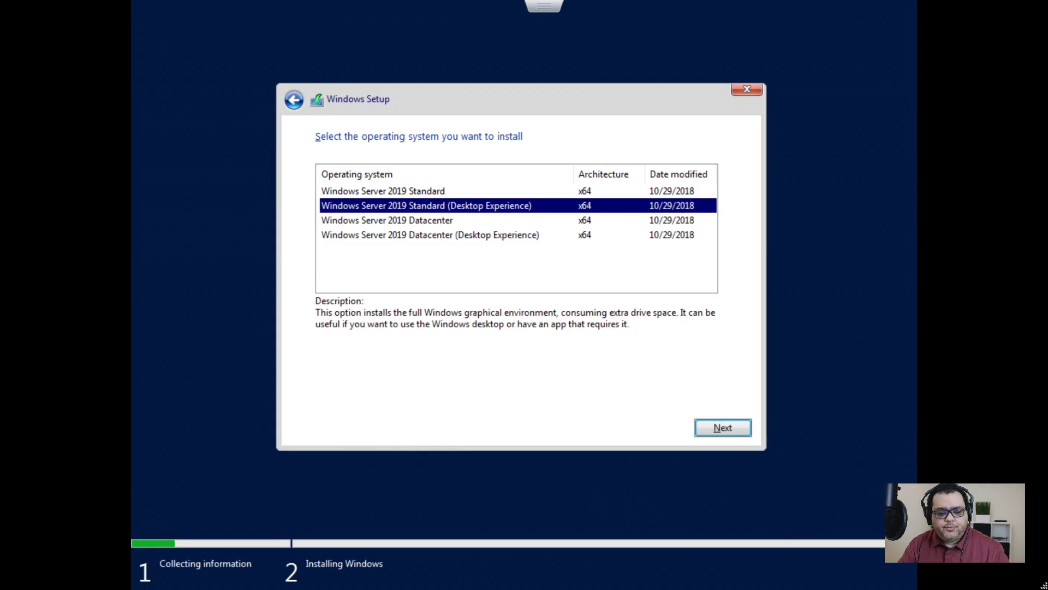
pyautogui.press('Return')
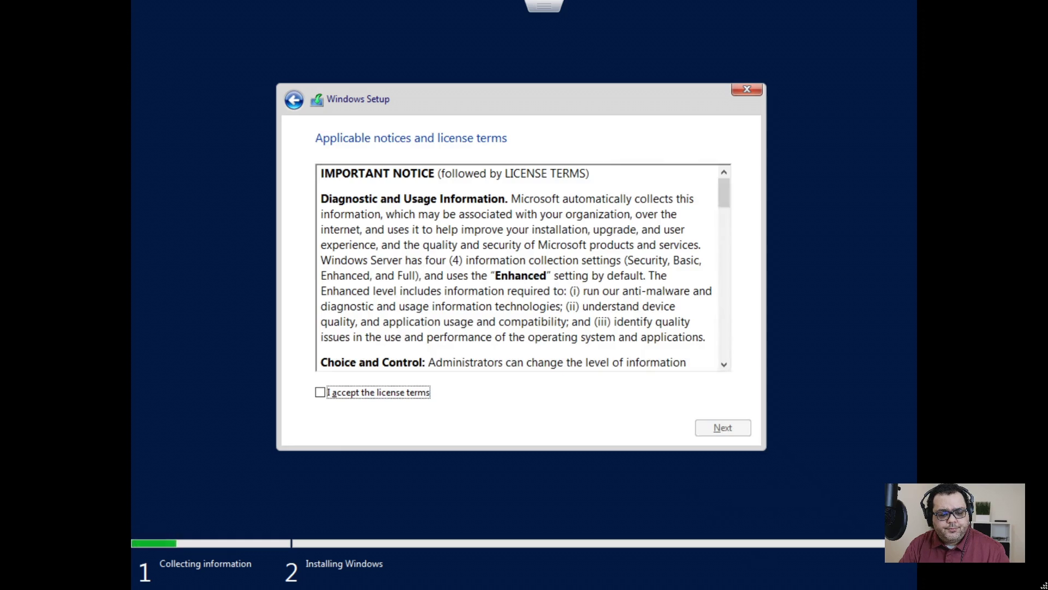
pyautogui.press('space')
pyautogui.press('Tab')
pyautogui.hotkey('shift', 'Tab')
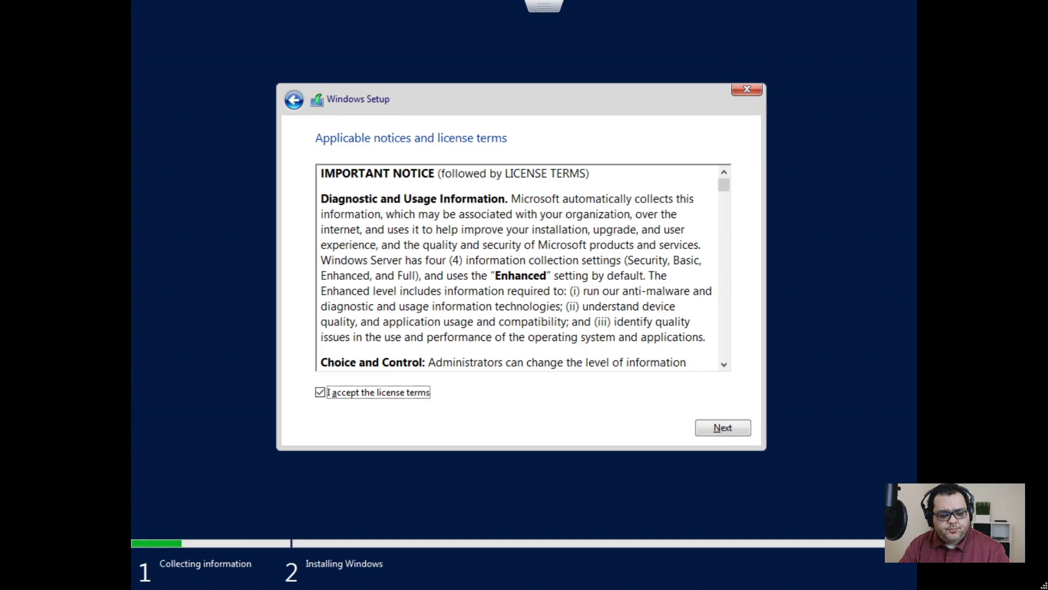
pyautogui.press('Tab')
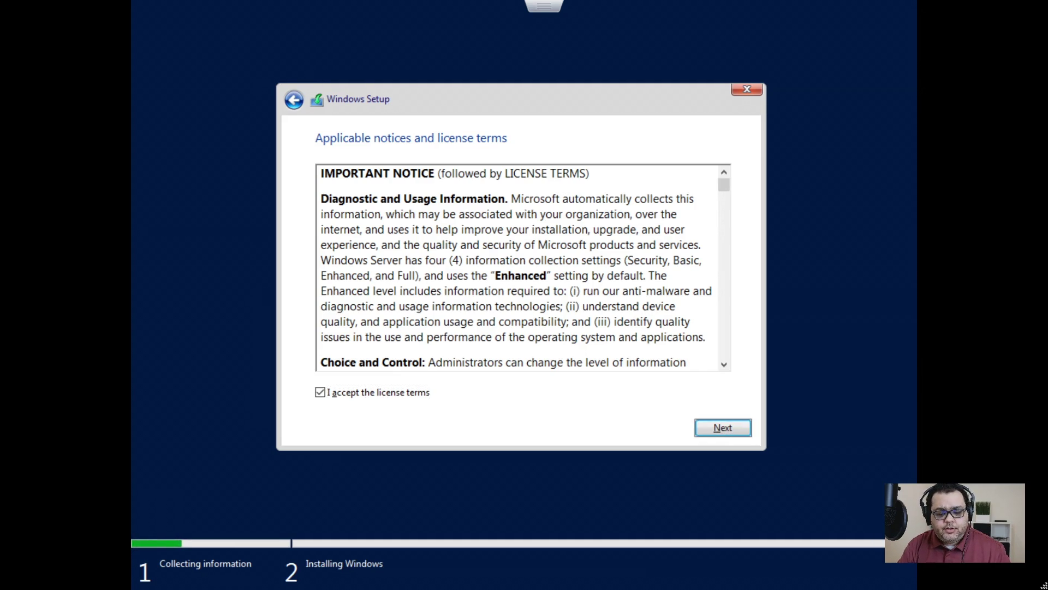
pyautogui.press('Return')
# - Pick the Custom installation type and install Windows onto Drive 0
pyautogui.press('Tab')
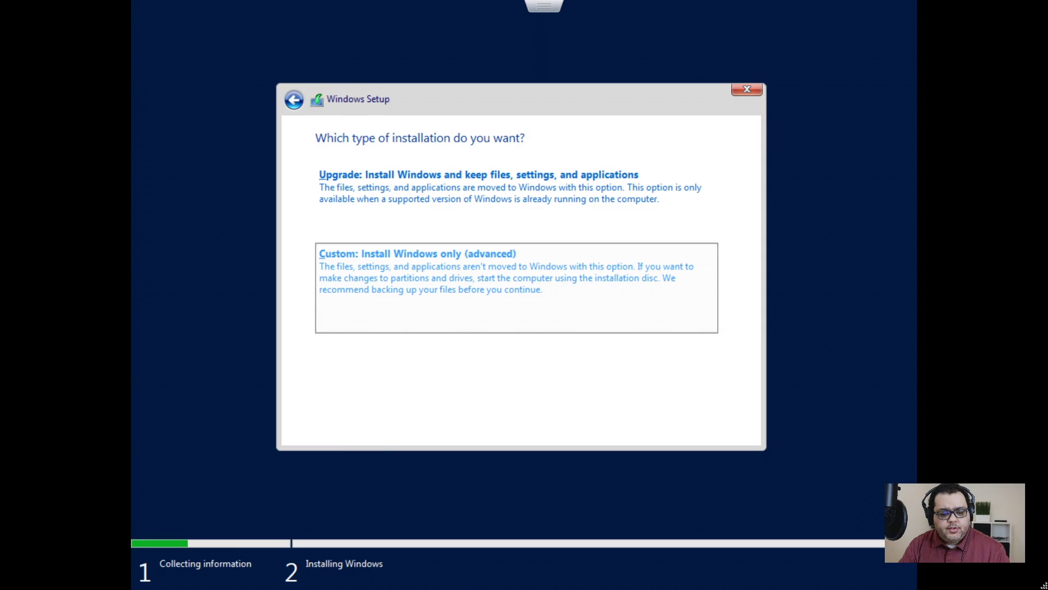
pyautogui.press('Return')
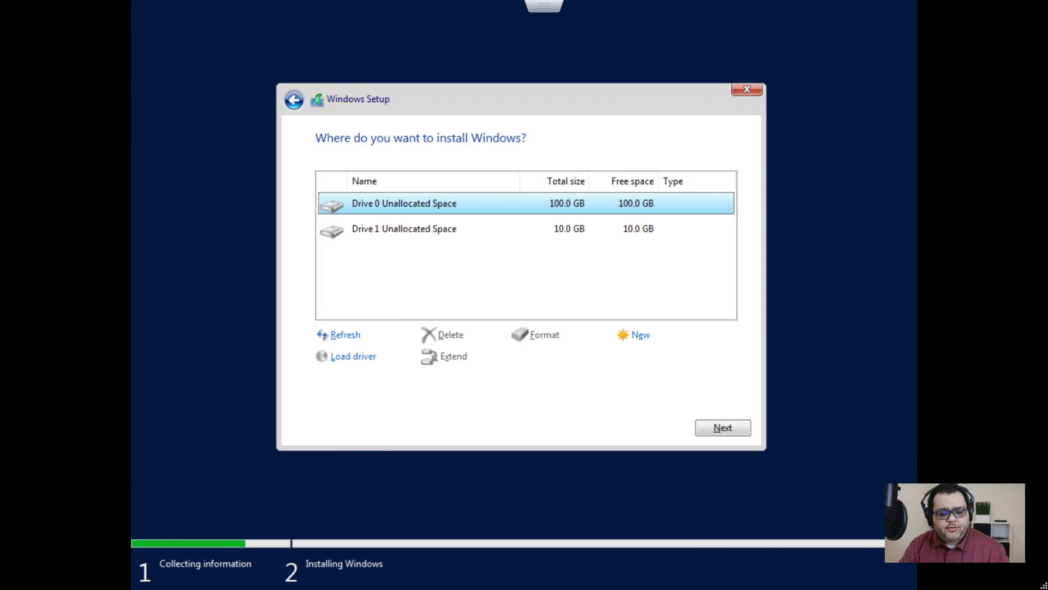
pyautogui.press('Tab')
pyautogui.press('Tab')
pyautogui.press('Tab')
pyautogui.press('Tab')
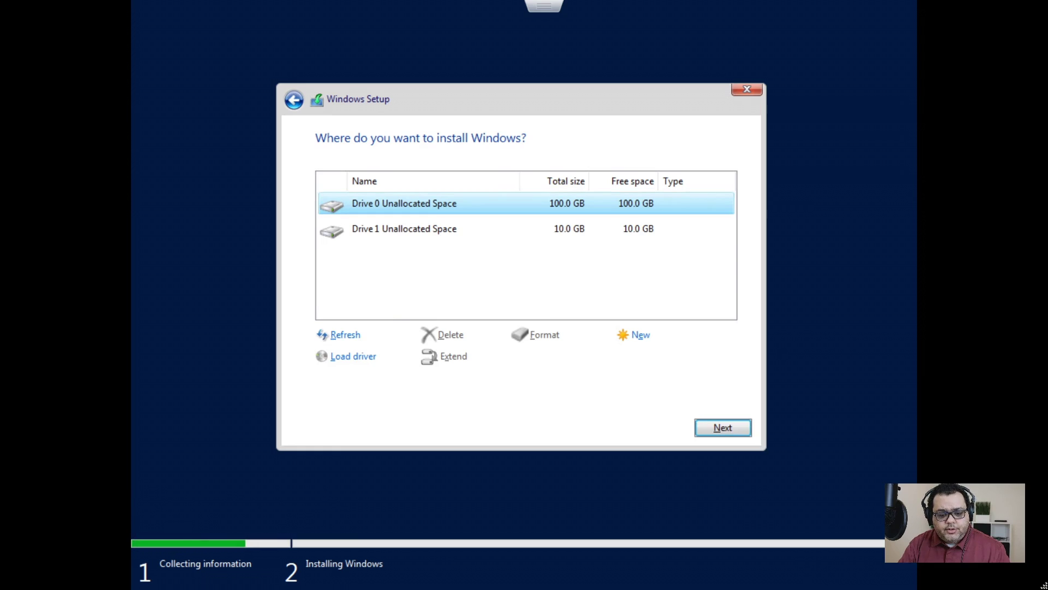
pyautogui.press('Return')
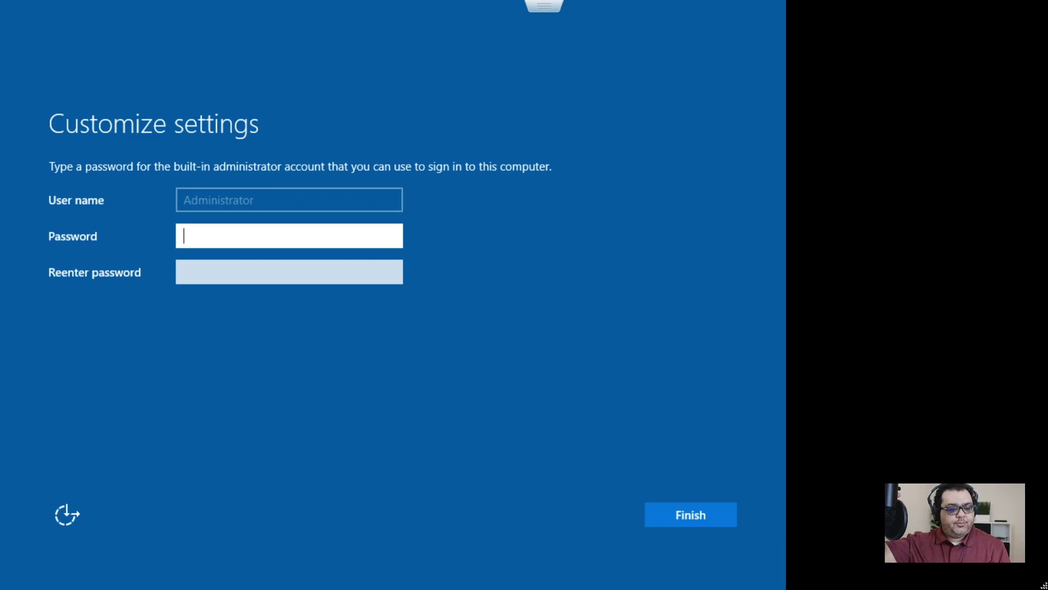
# - Enter and confirm the Administrator password, finish setup, and exit the full-screen console
pyautogui.write('**********')
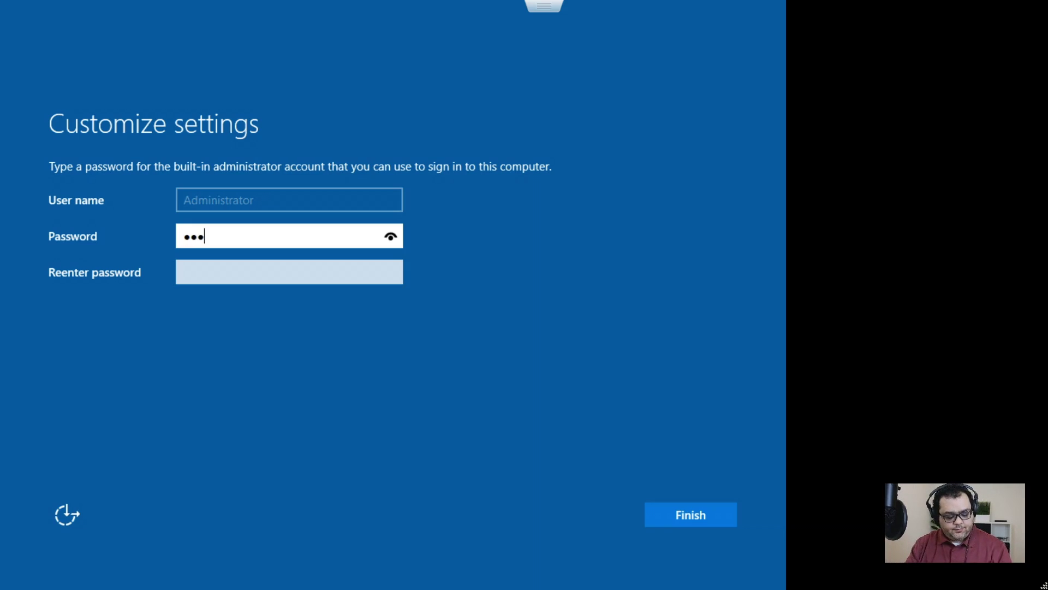
pyautogui.write('******')
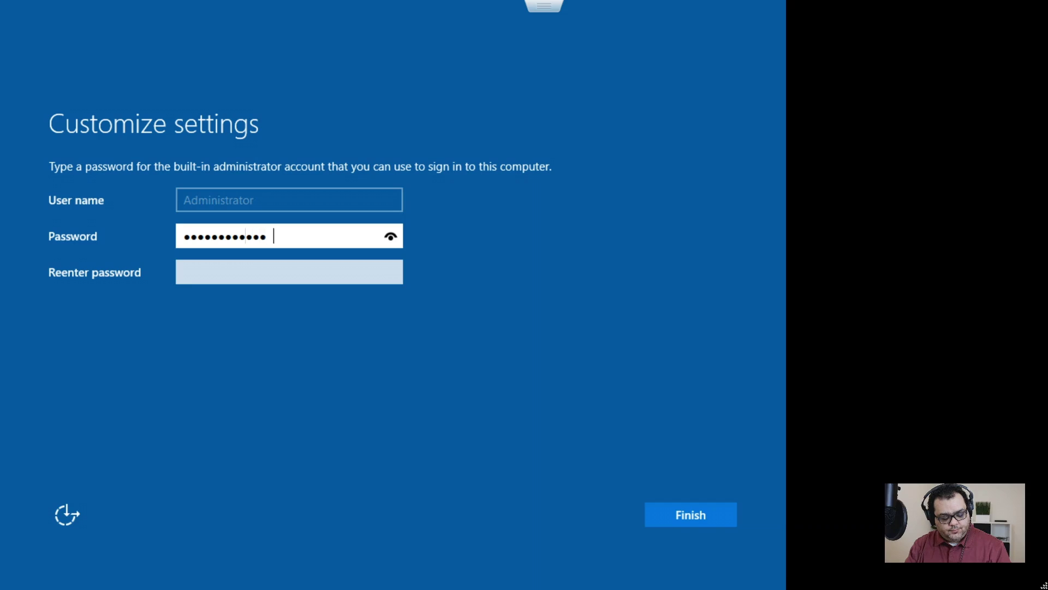
pyautogui.press('Tab')
pyautogui.write('*************')
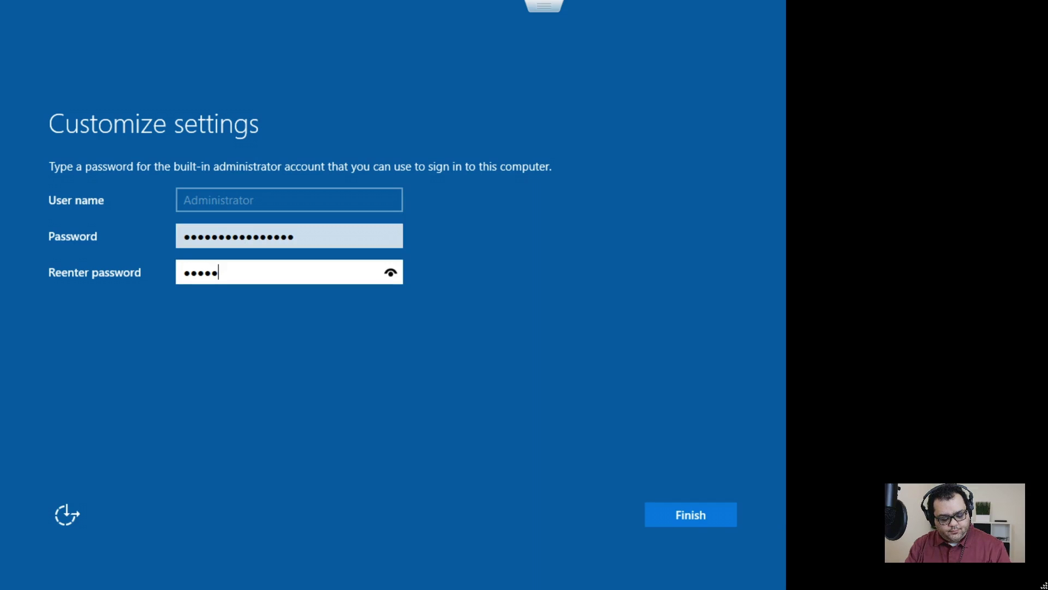
pyautogui.write('****')
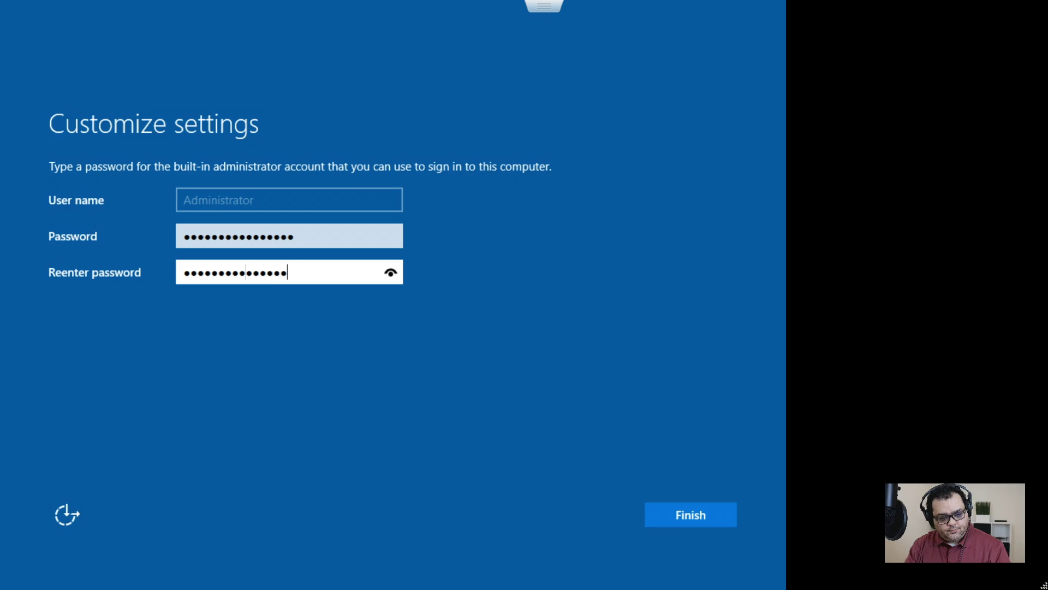
pyautogui.press('Return')
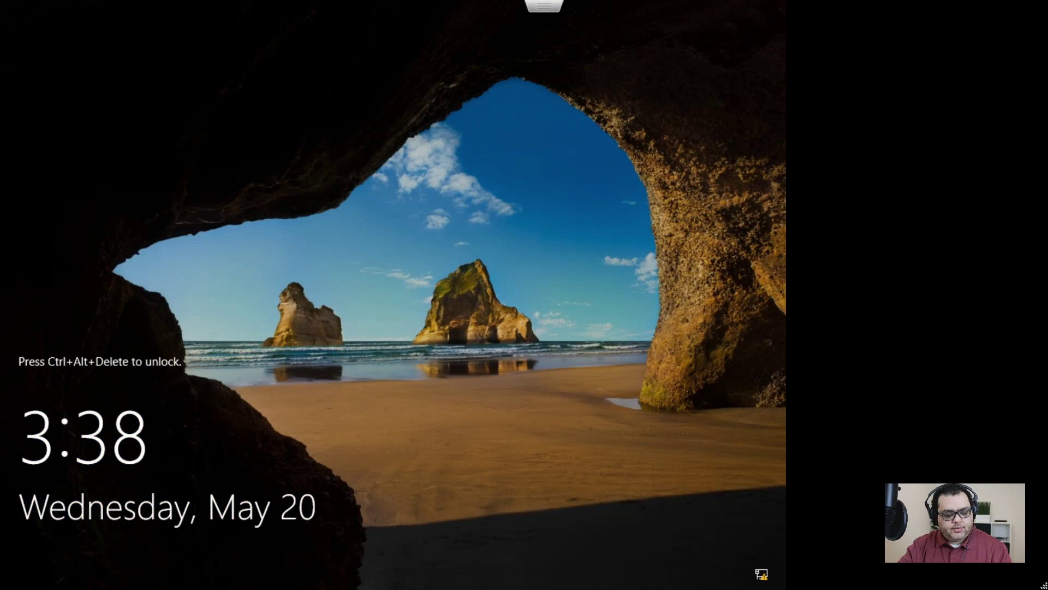
pyautogui.press('Escape')
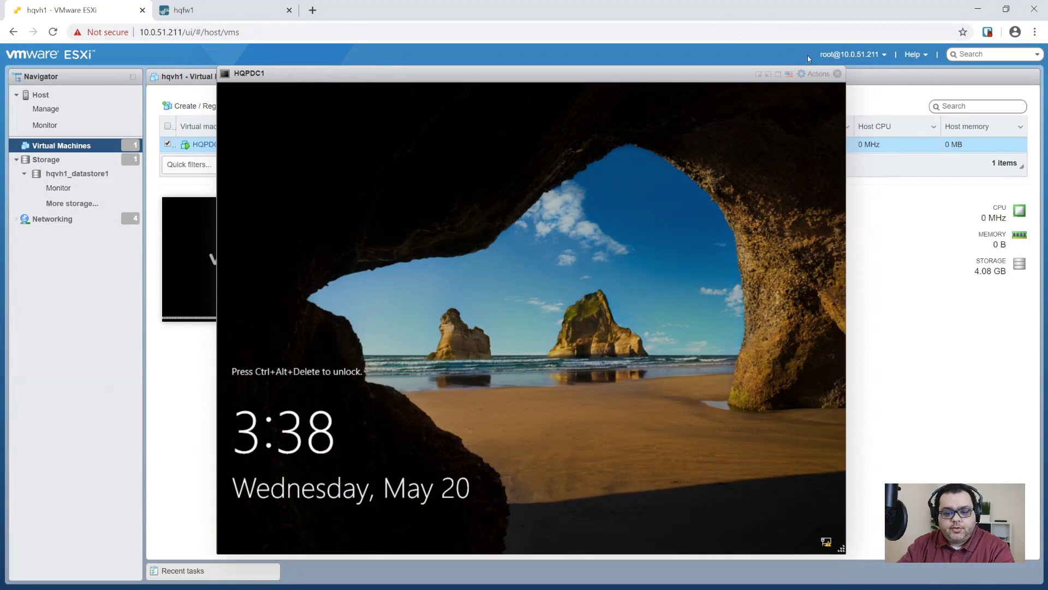
# - Send the unlock key combination from the console actions and sign in as Administrator
pyautogui.click(814, 73)
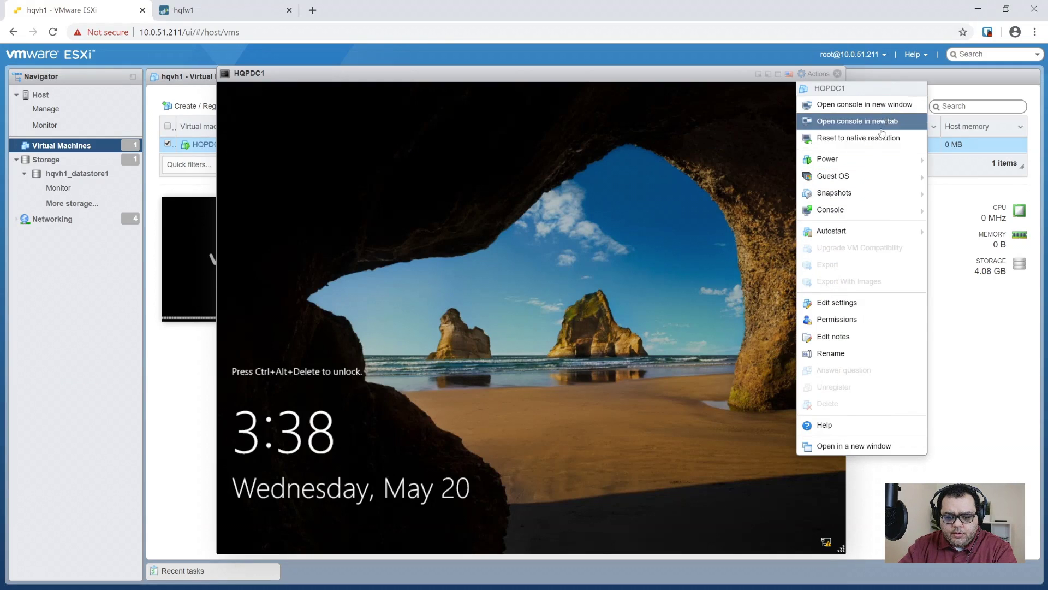
pyautogui.moveTo(852, 175)
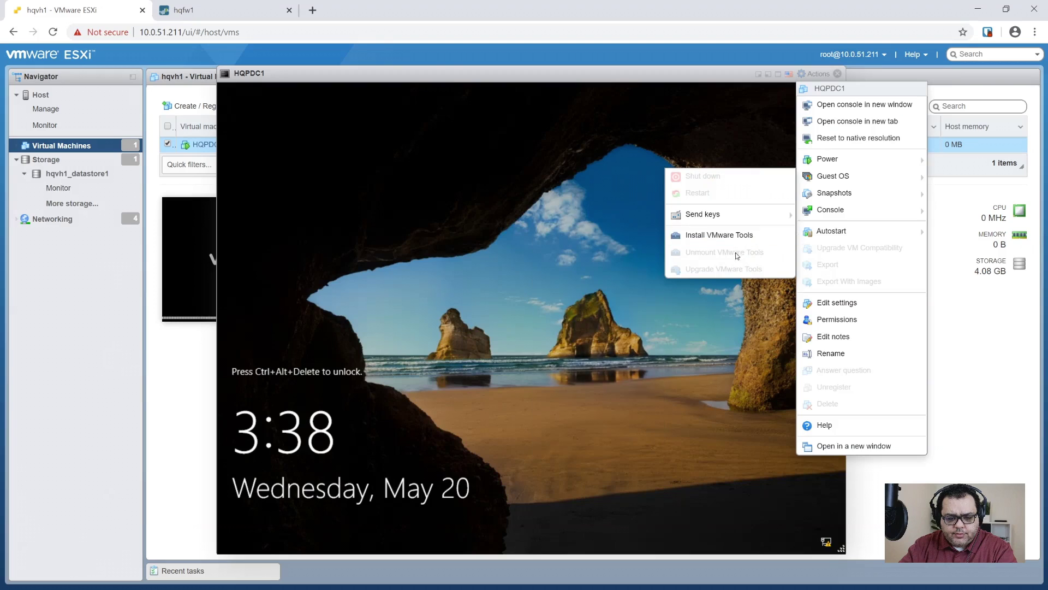
pyautogui.moveTo(707, 218)
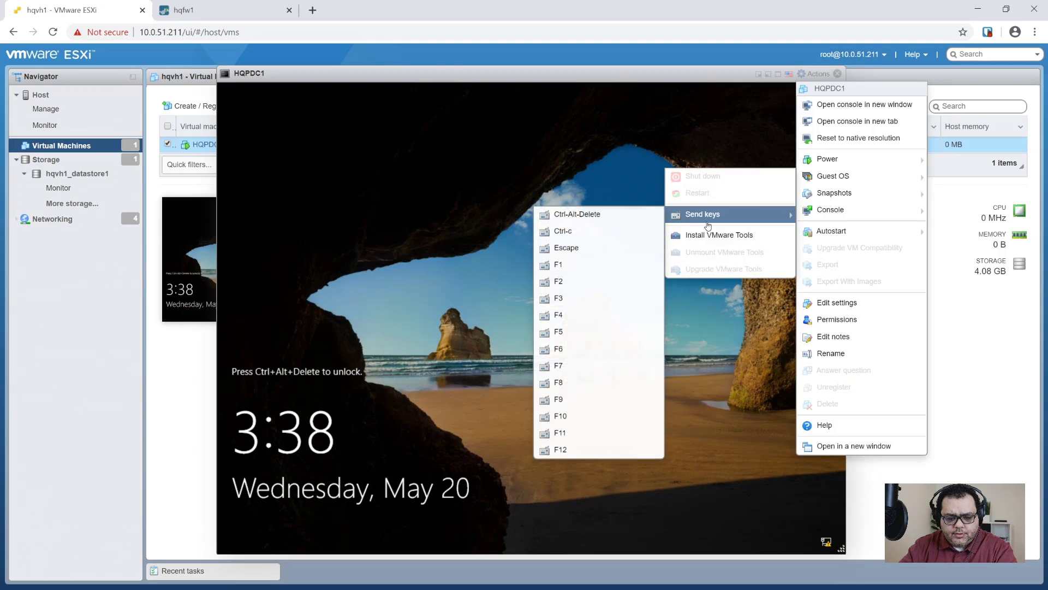
pyautogui.click(585, 218)
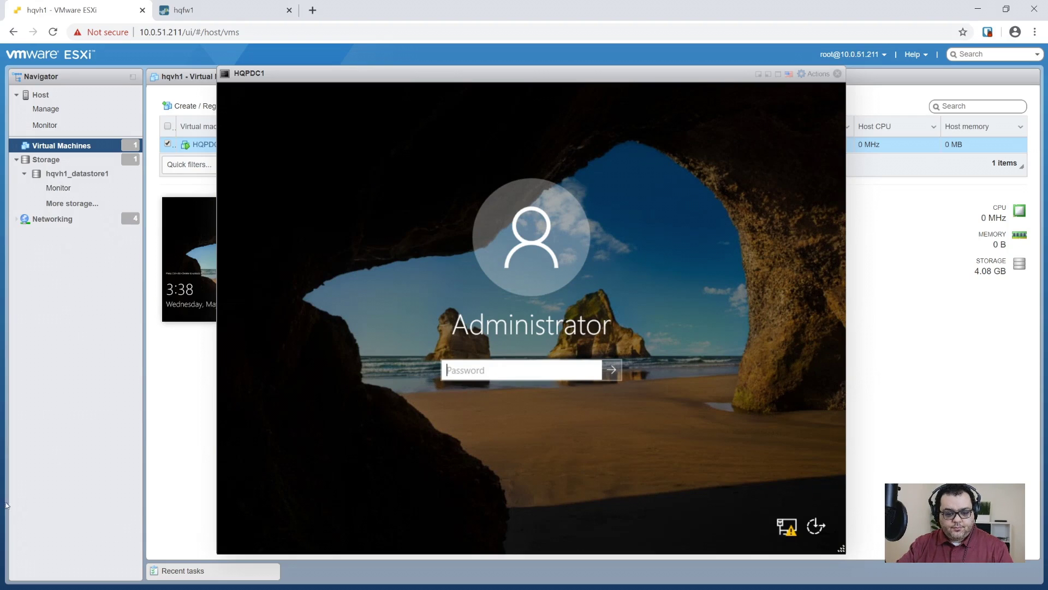
pyautogui.write('••••••••••')
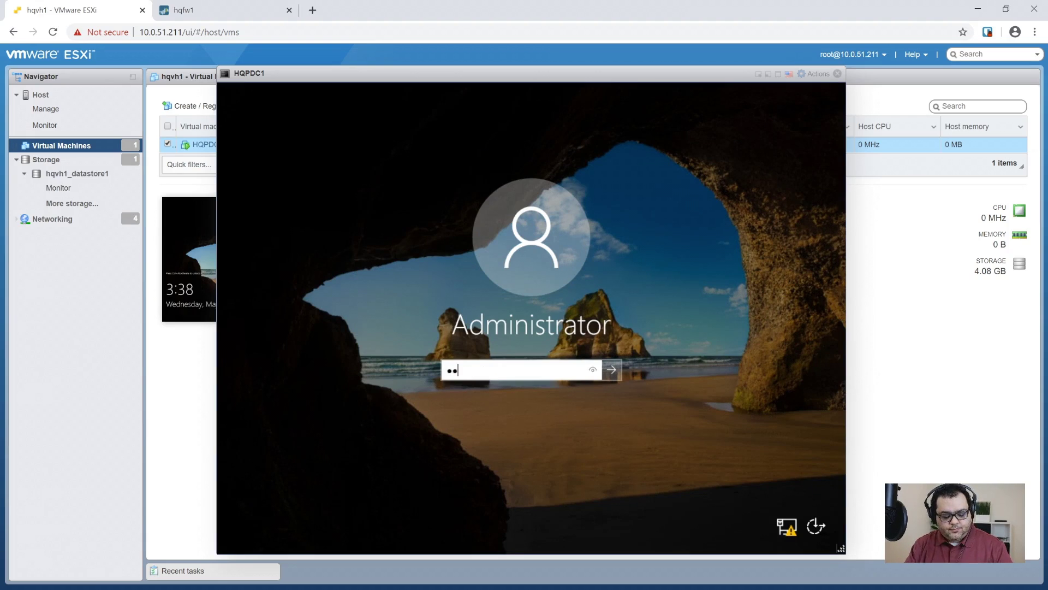
pyautogui.write('••••••••')
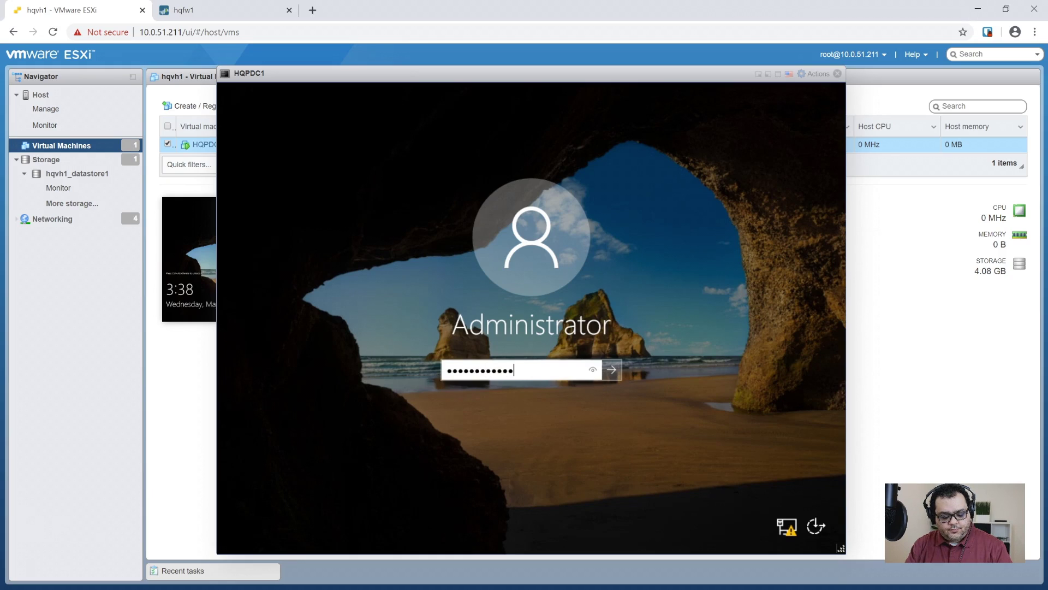
pyautogui.press('Return')
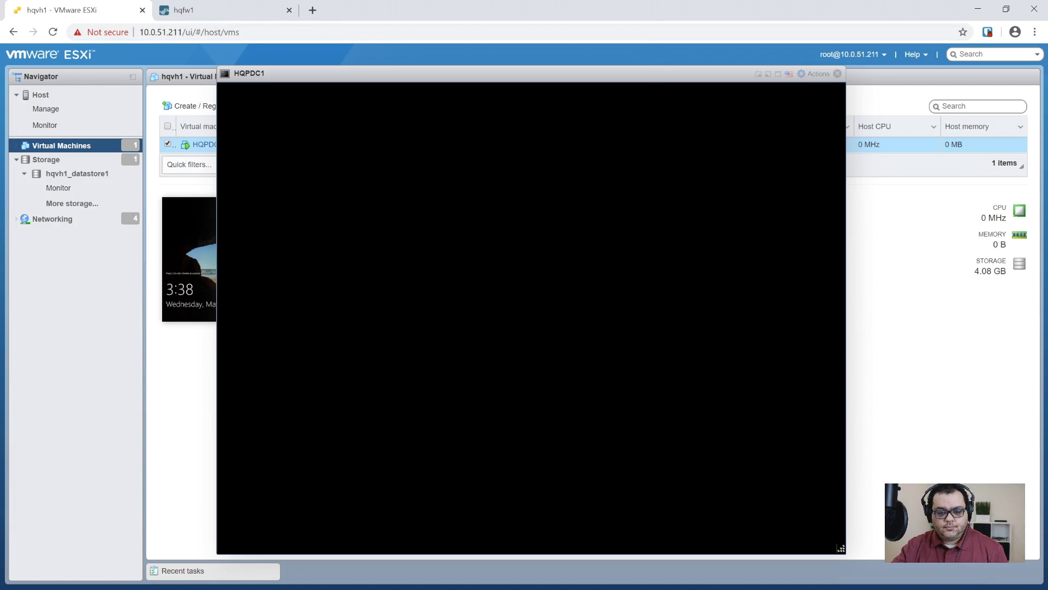
pyautogui.click(779, 74)
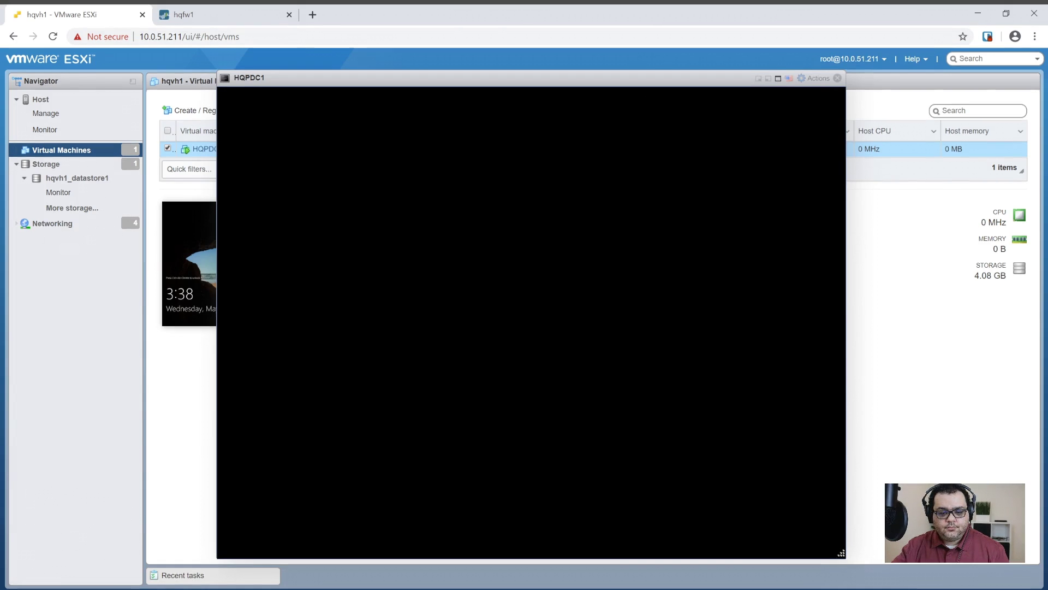
pyautogui.press('Escape')
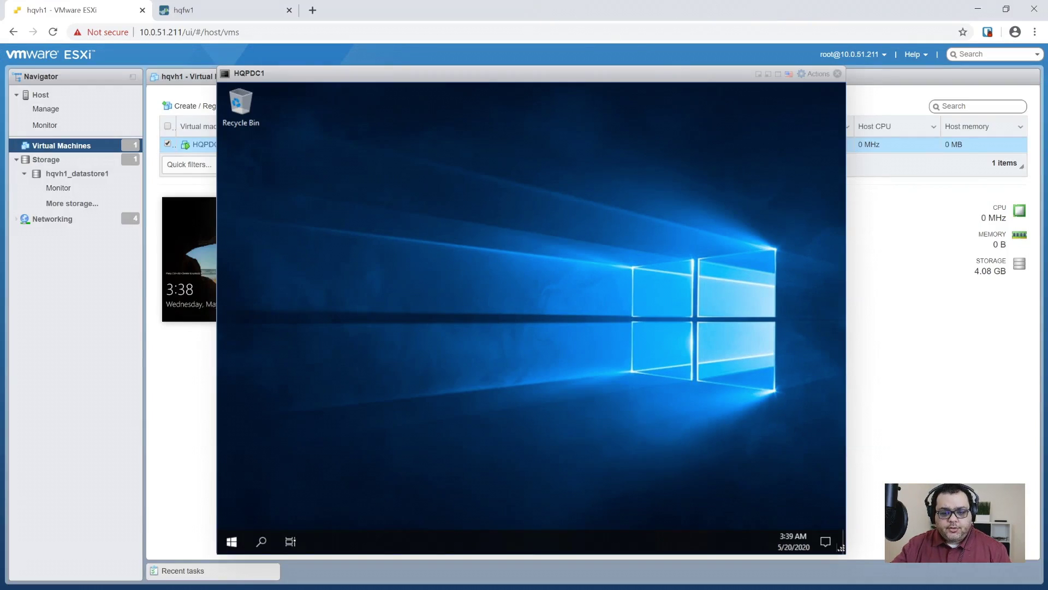
# - Mount the VMware Tools installer via Actions > Guest OS > Install VMware Tools
pyautogui.click(816, 74)
pyautogui.moveTo(820, 199)
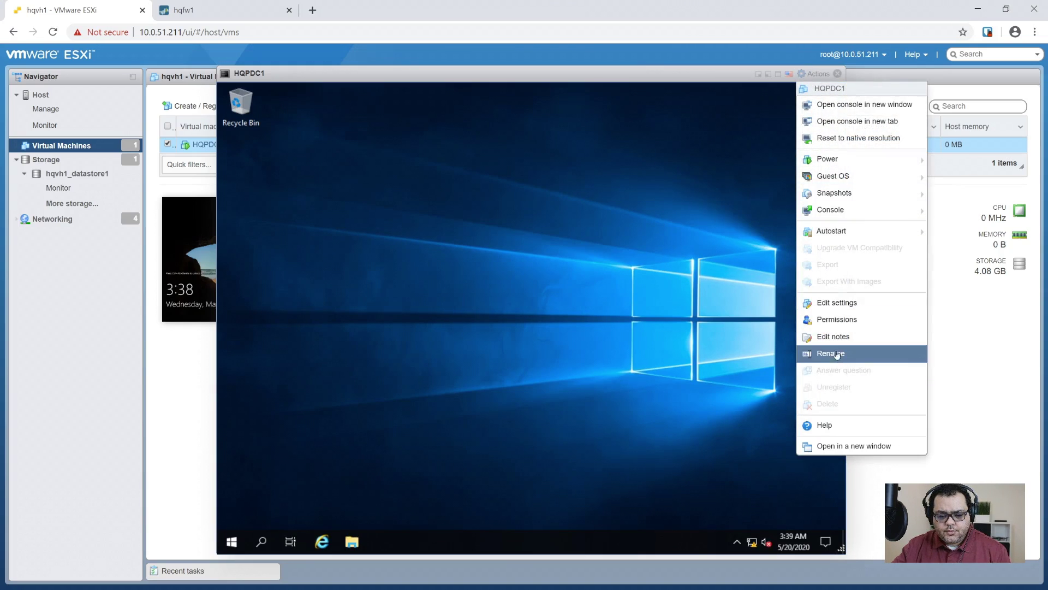
pyautogui.moveTo(847, 185)
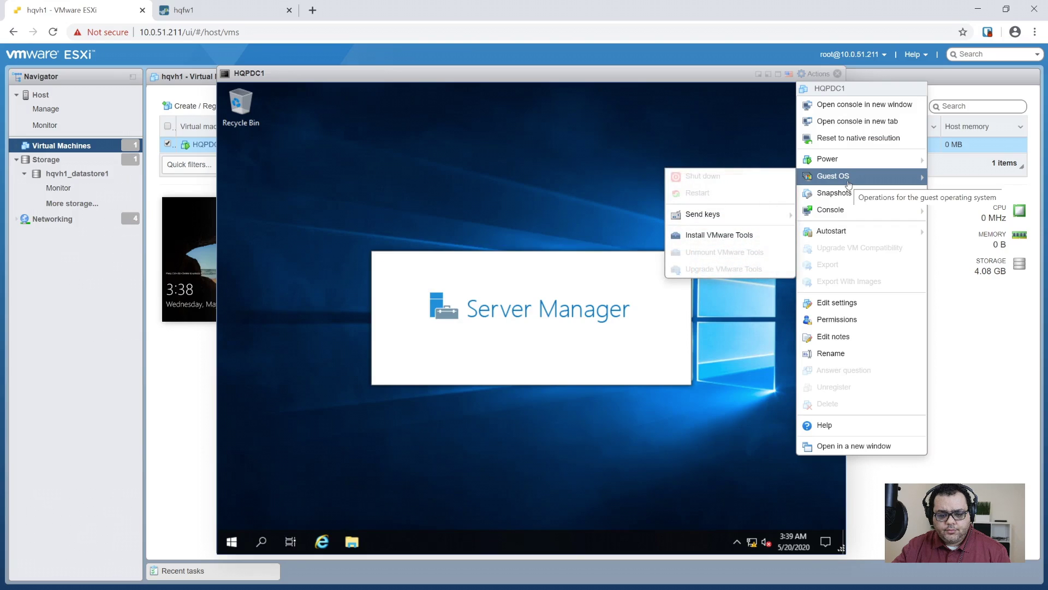
pyautogui.click(753, 235)
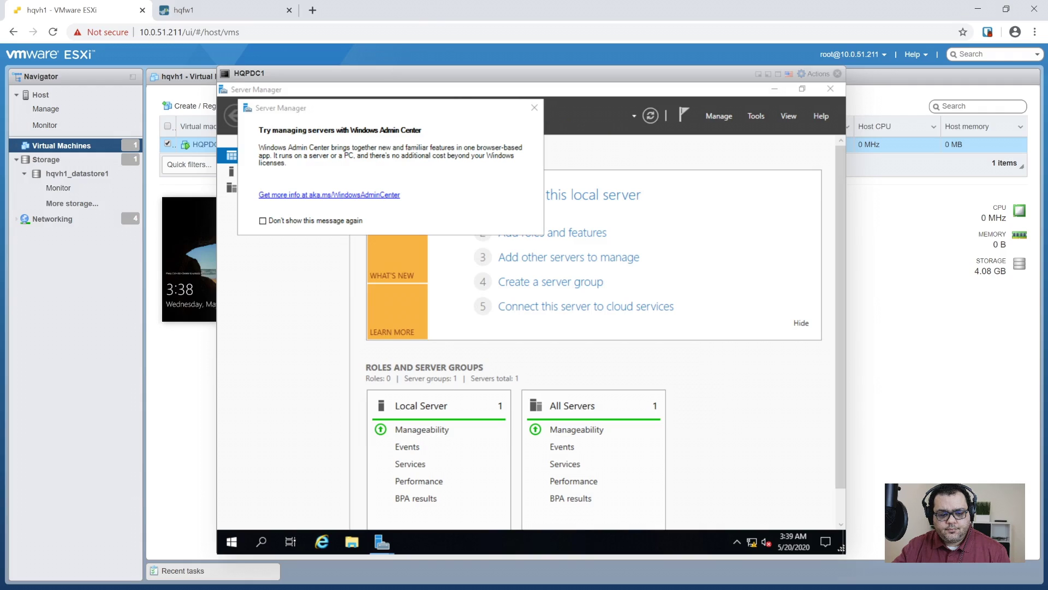
# - Dismiss the Windows Admin Center pop-up, close Server Manager, and run setup from the VMware Tools disc
pyautogui.press('Escape')
pyautogui.hotkey('alt', 'space')
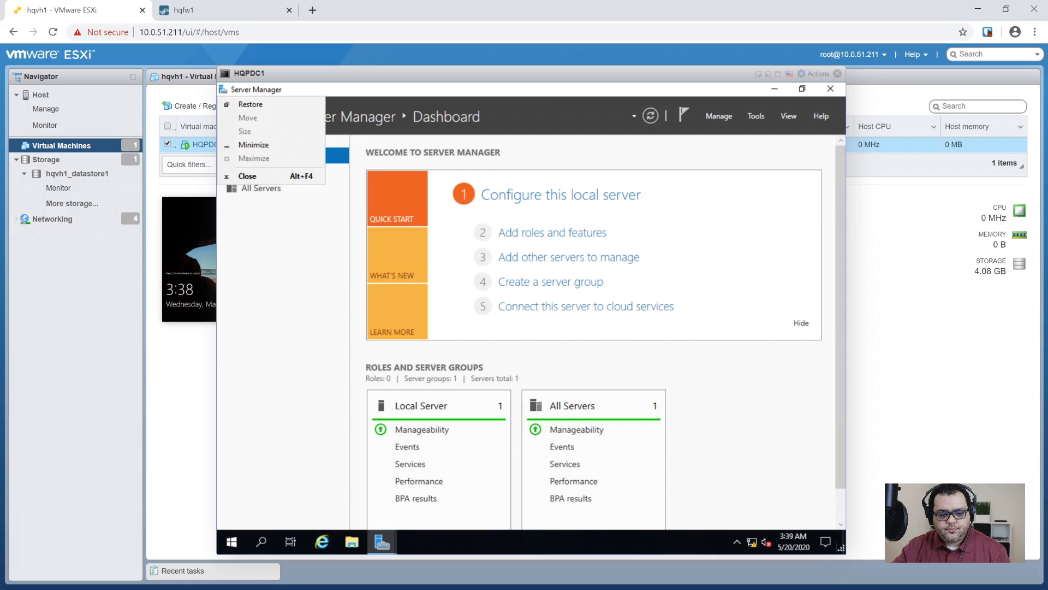
pyautogui.press('Escape')
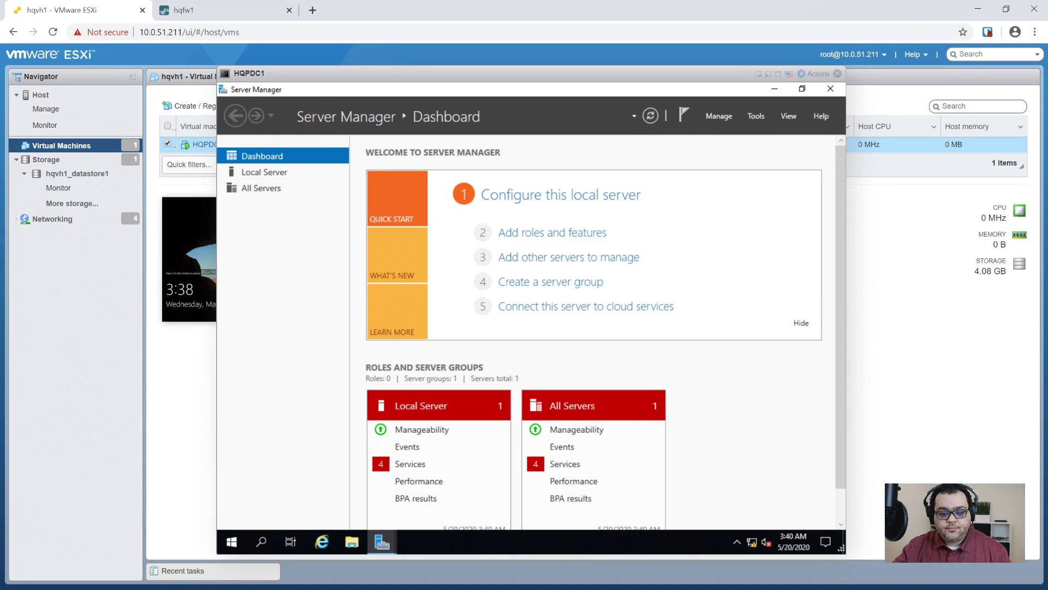
pyautogui.hotkey('alt', 'space')
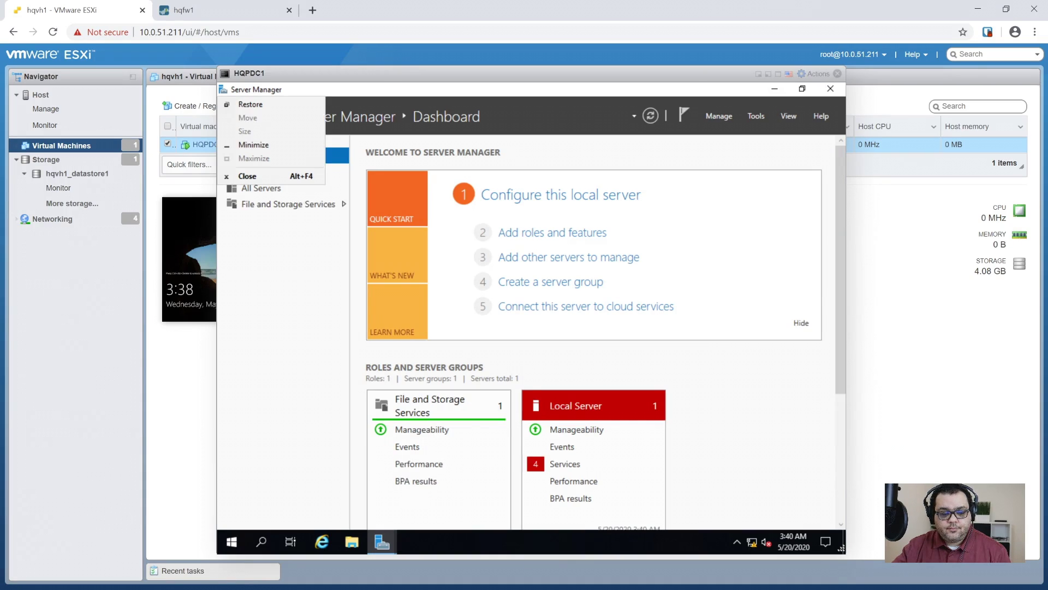
pyautogui.press('Down')
pyautogui.press('Down')
pyautogui.press('Down')
pyautogui.press('Down')
pyautogui.press('Down')
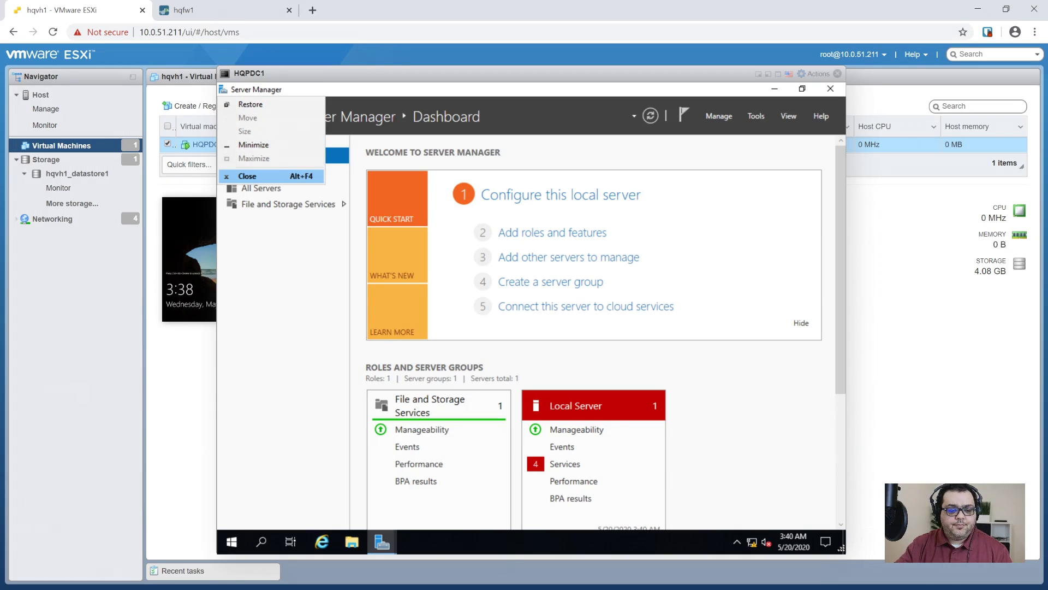
pyautogui.press('Return')
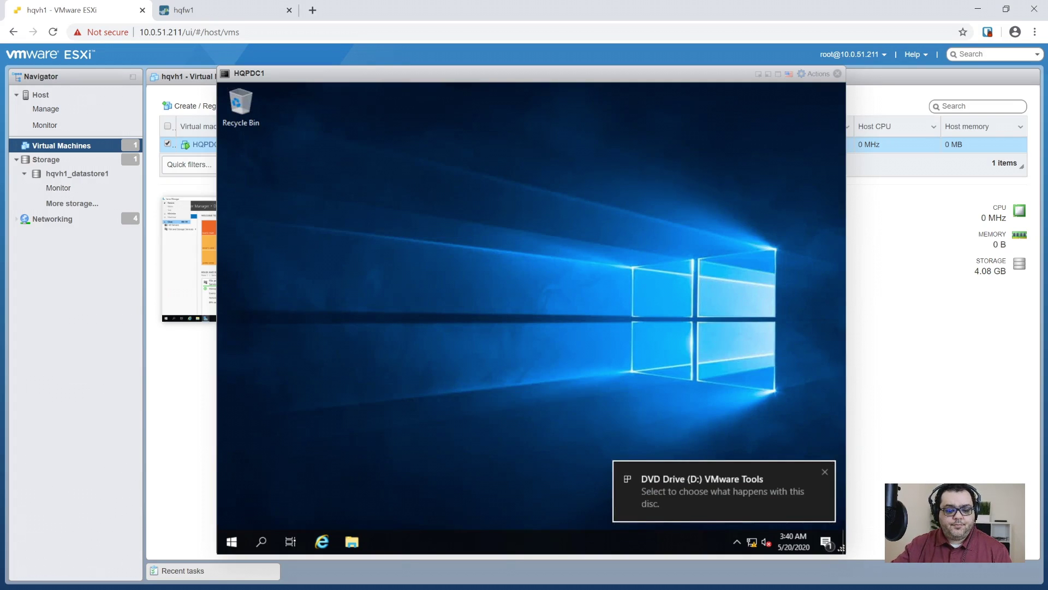
pyautogui.press('Return')
pyautogui.press('Return')
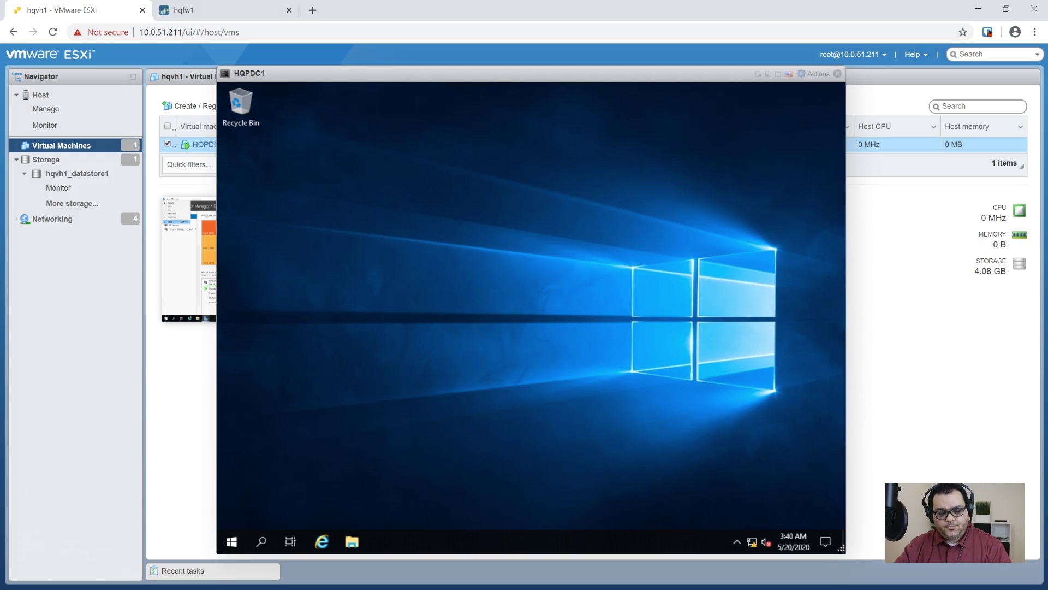
# - Install VMware Tools with the Complete setup type and accept the restart
pyautogui.click(778, 75)
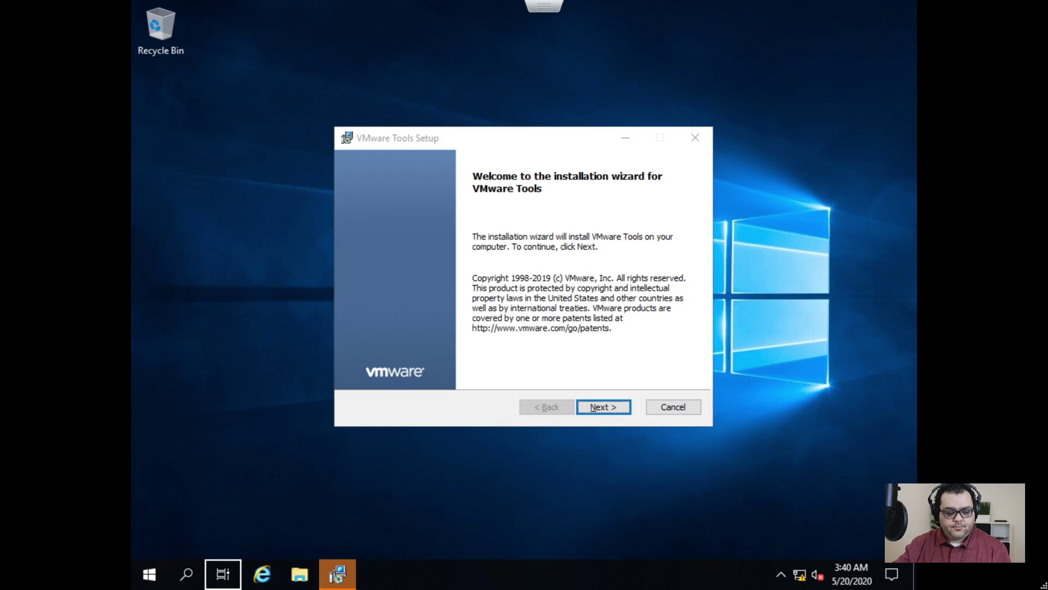
pyautogui.click(337, 573)
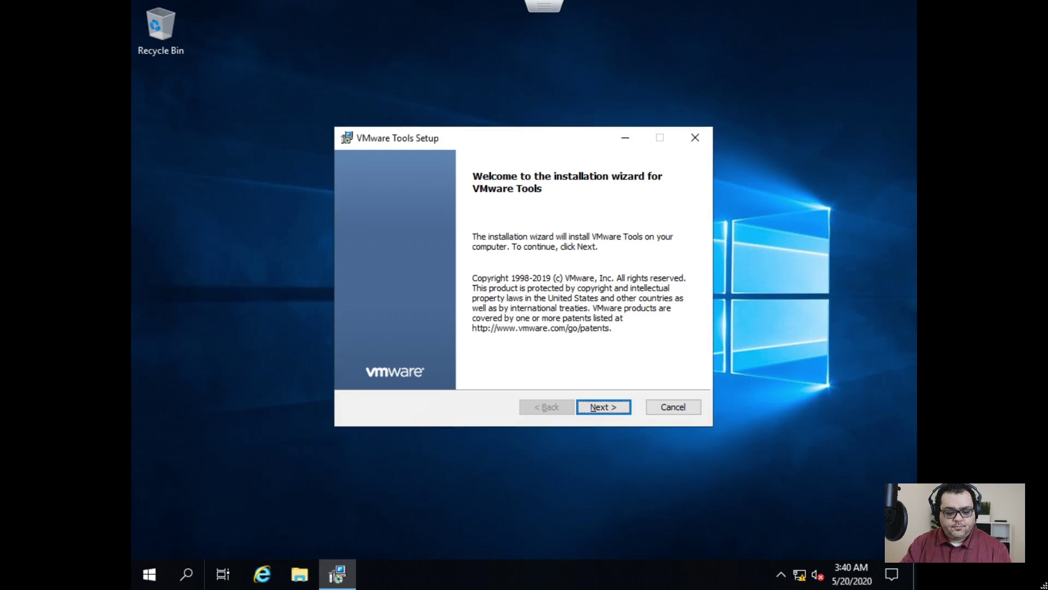
pyautogui.press('Return')
pyautogui.press('Down')
pyautogui.press('Tab')
pyautogui.press('Tab')
pyautogui.press('Return')
pyautogui.press('Return')
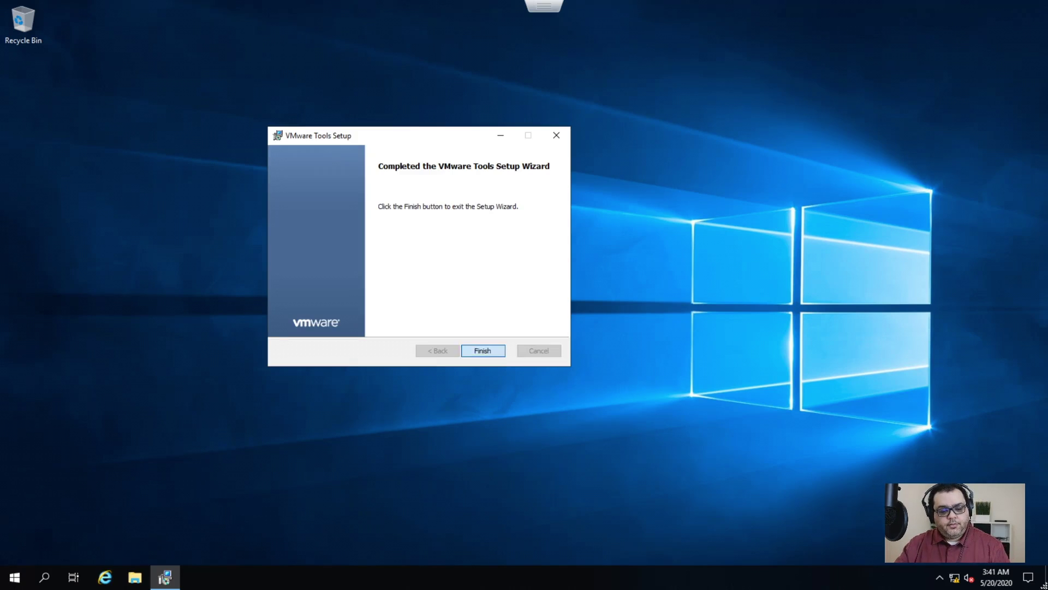
pyautogui.press('Return')
pyautogui.press('Return')
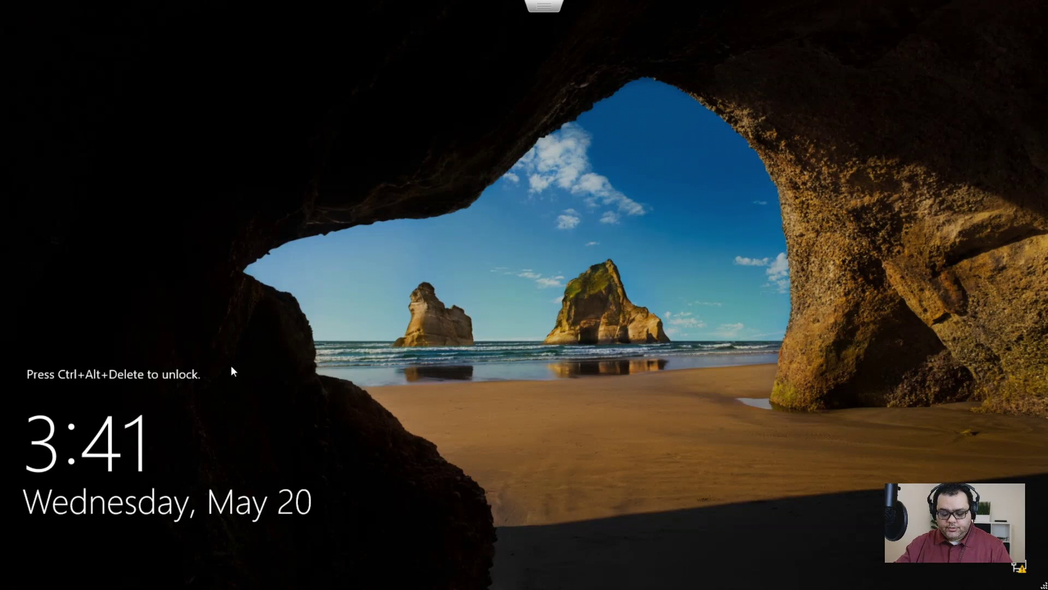
# - Send Ctrl-Alt-Delete to the locked HQPDC1 through Guest OS > Send keys
pyautogui.press('Escape')
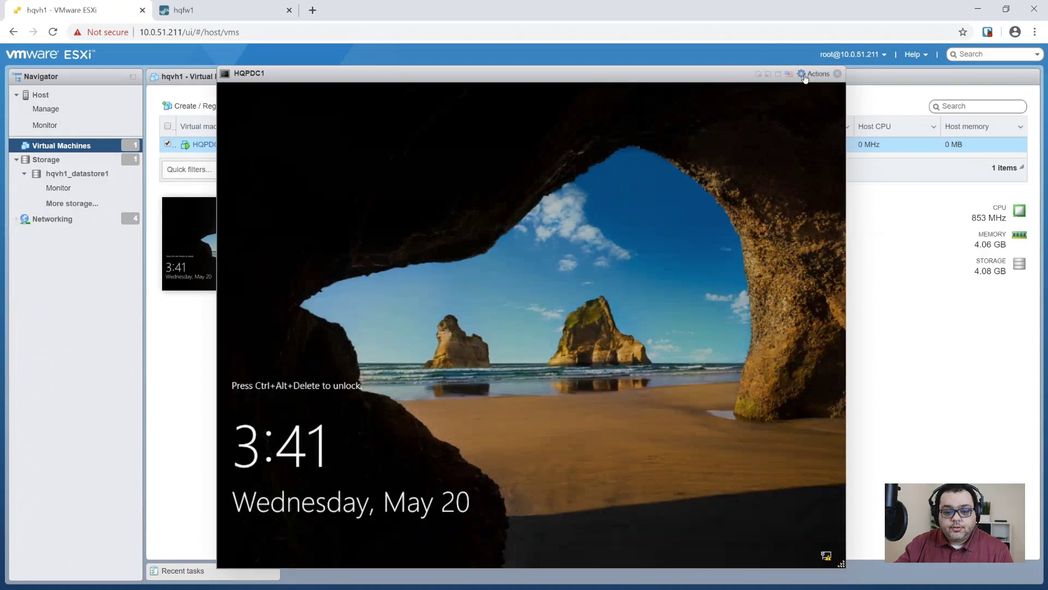
pyautogui.click(778, 73)
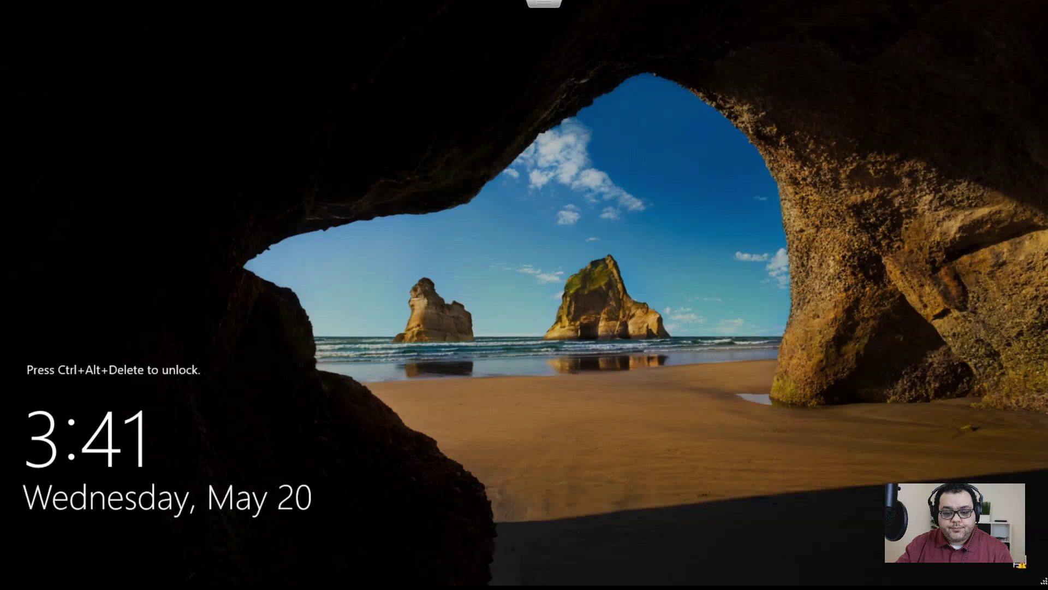
pyautogui.press('Escape')
pyautogui.click(814, 73)
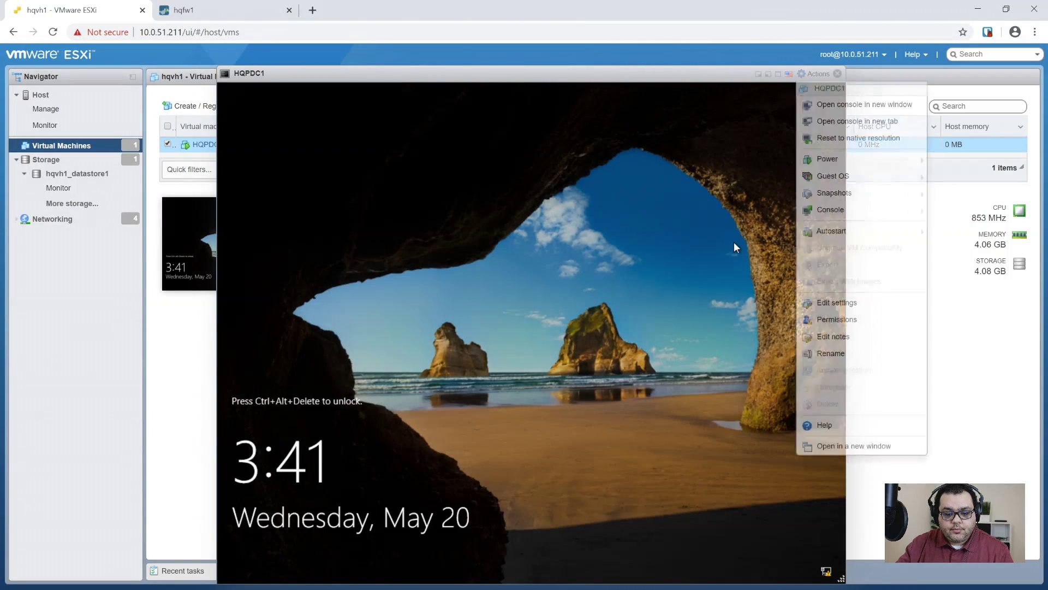
pyautogui.moveTo(839, 167)
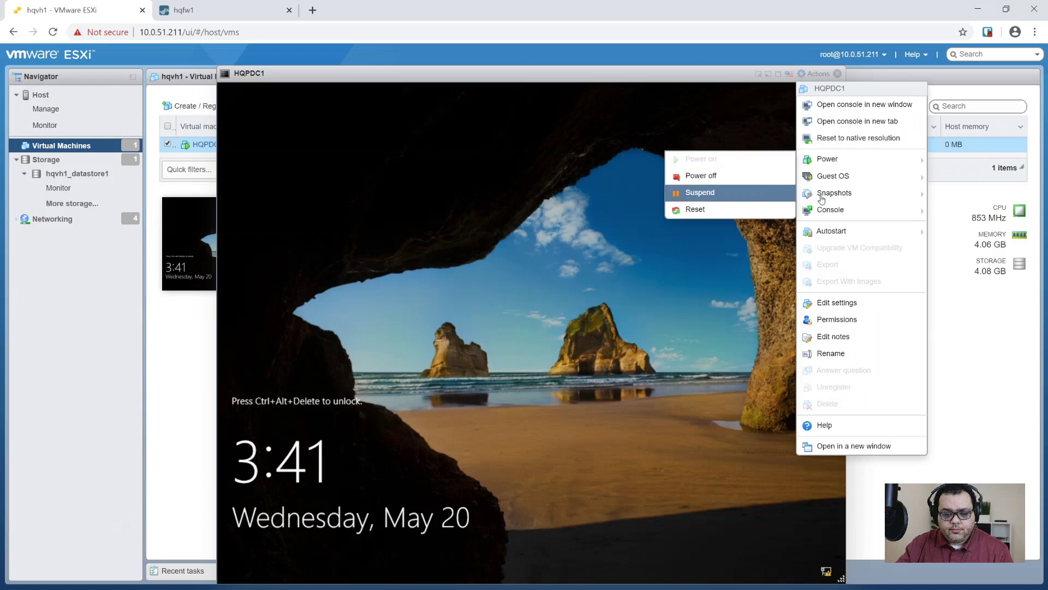
pyautogui.moveTo(774, 214)
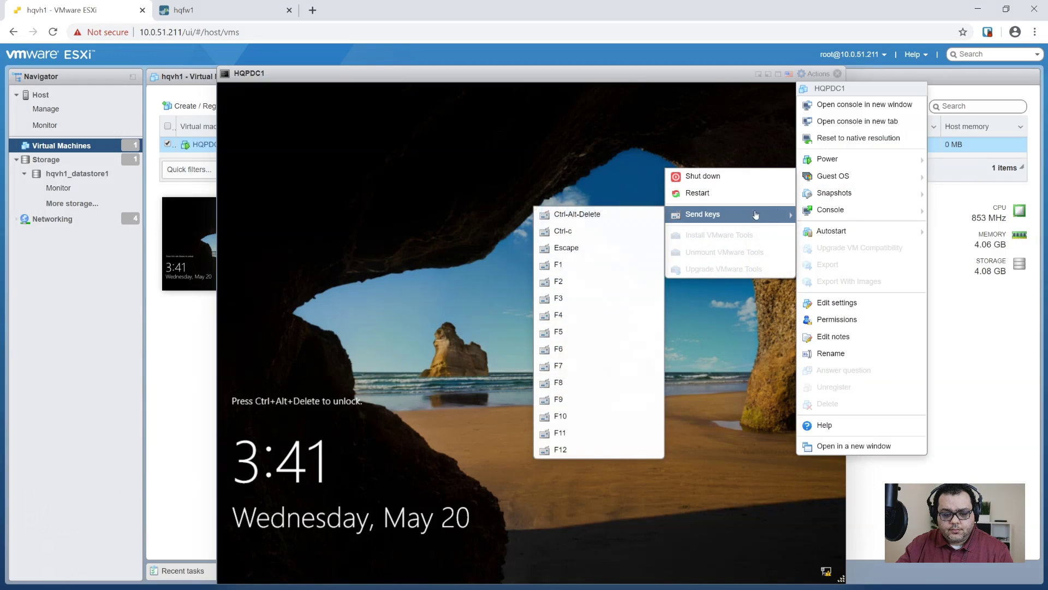
pyautogui.click(605, 219)
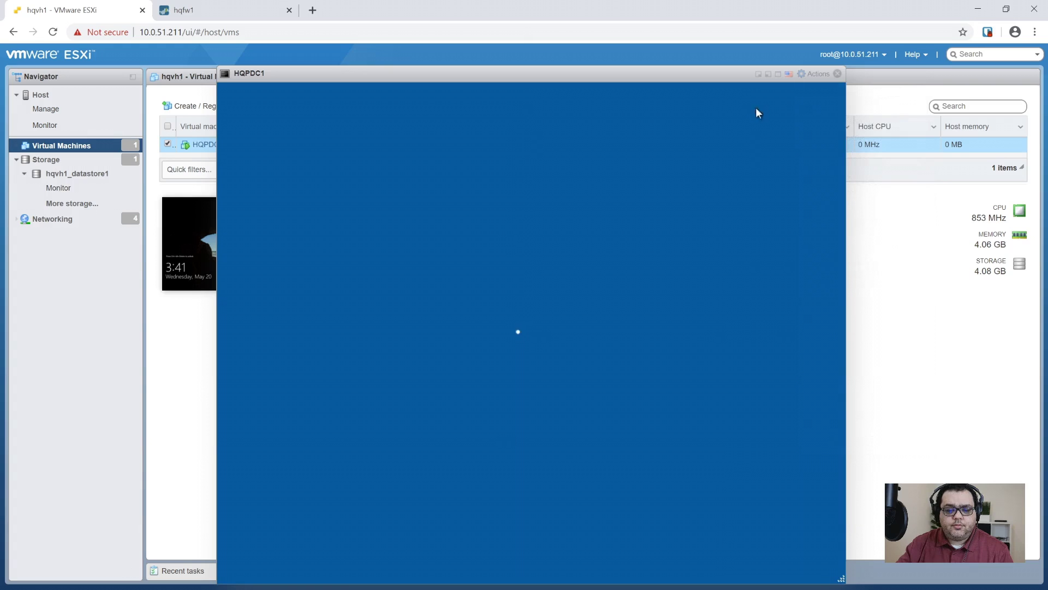
# - Sign in to HQPDC1 as Administrator with the account password
pyautogui.click(778, 74)
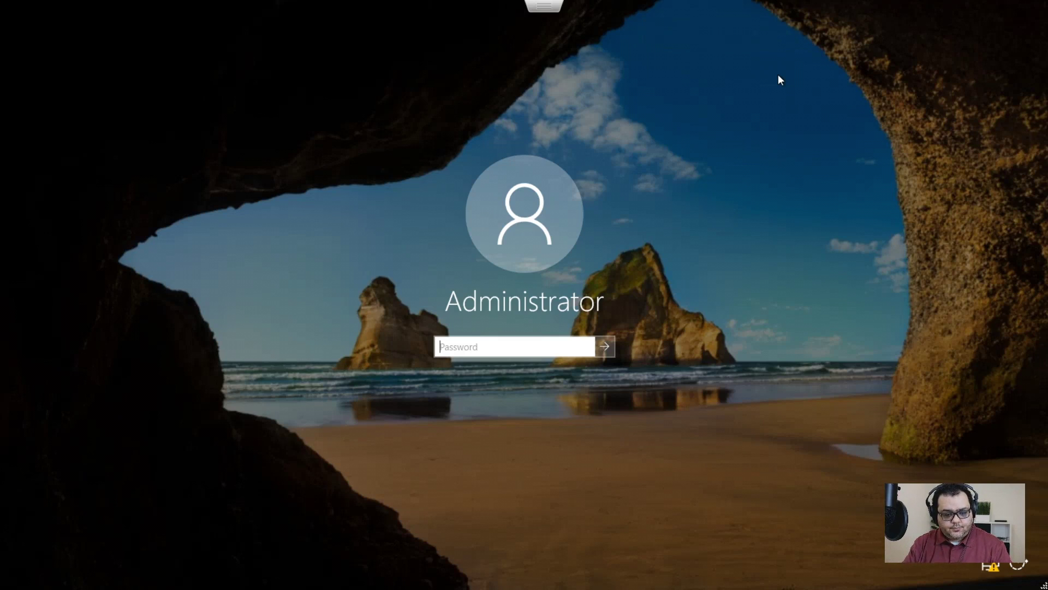
pyautogui.write('••••••••••••••••••')
pyautogui.press('Return')
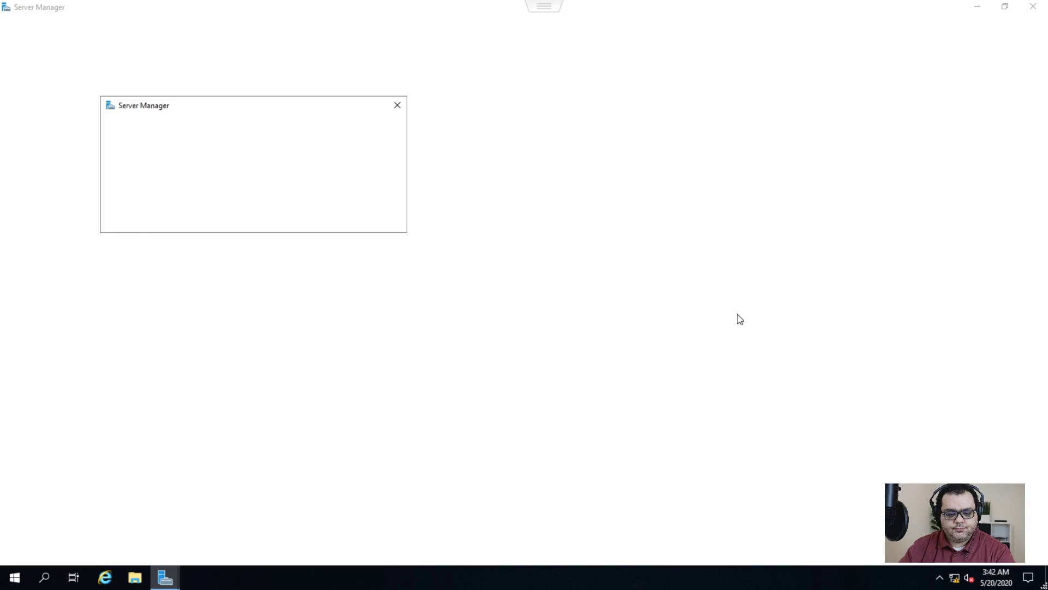
# - Stop the Windows Admin Center pop-up reappearing and view the network status, showing Not connected
pyautogui.click(125, 218)
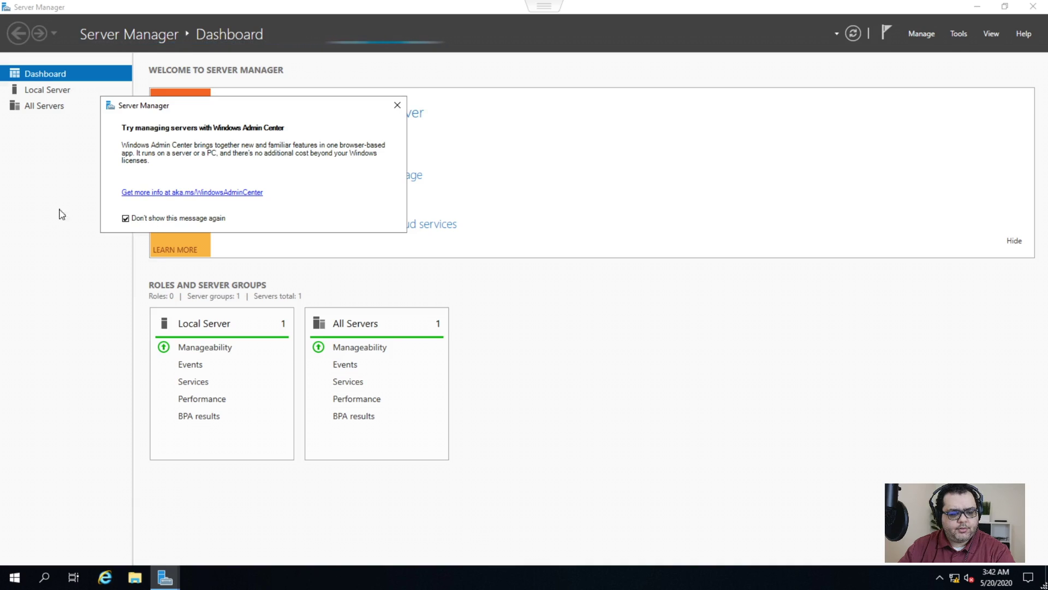
pyautogui.click(397, 105)
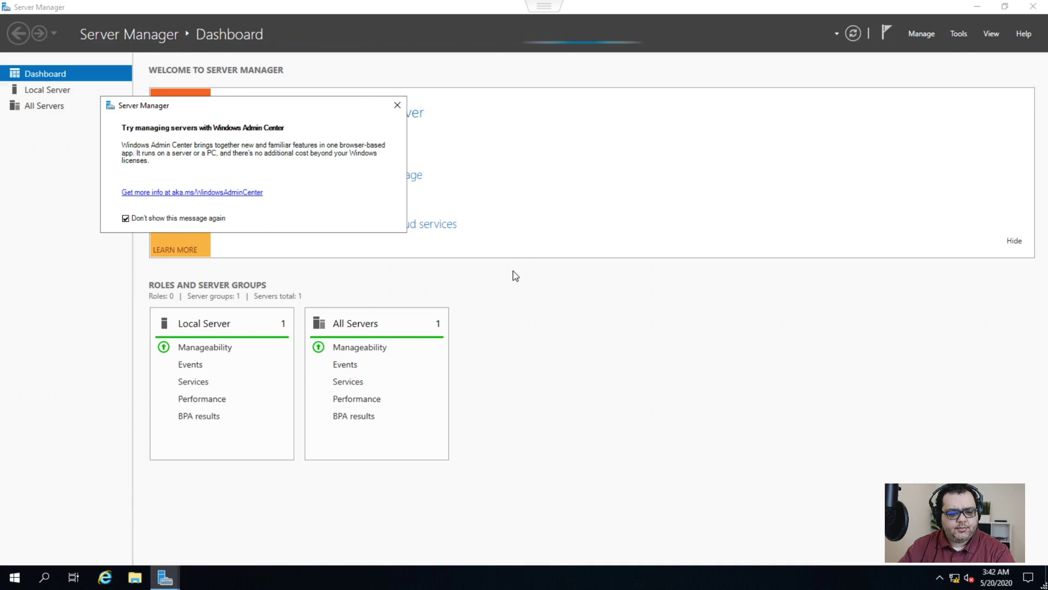
pyautogui.click(951, 582)
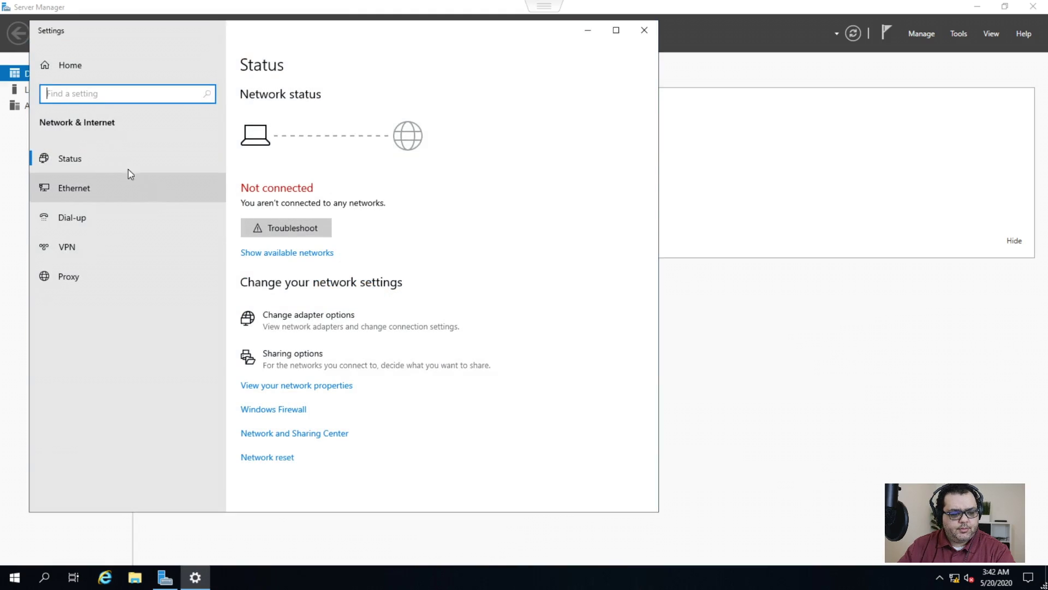
pyautogui.click(297, 387)
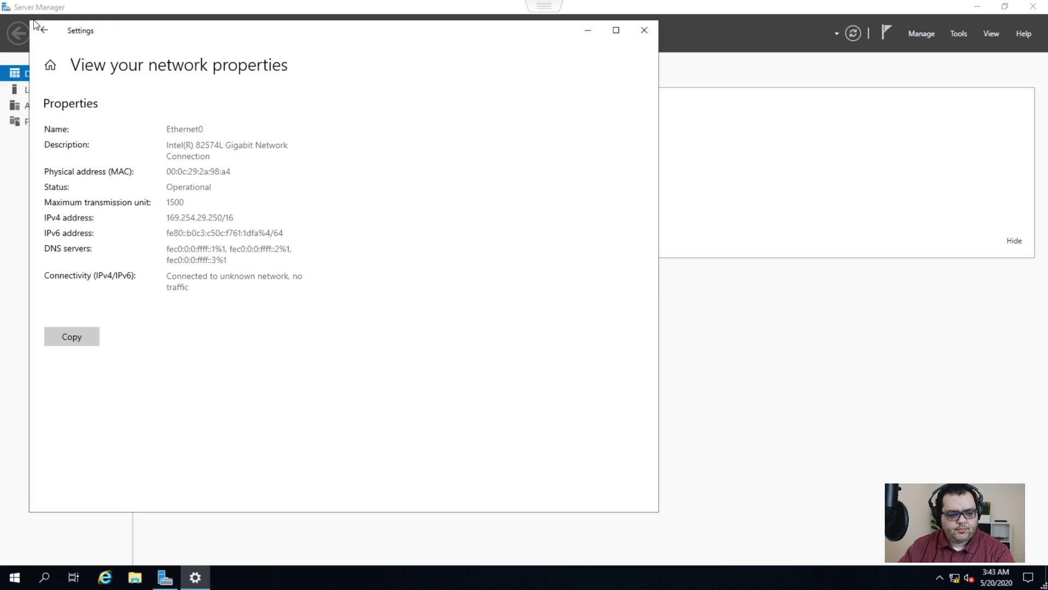
pyautogui.click(44, 34)
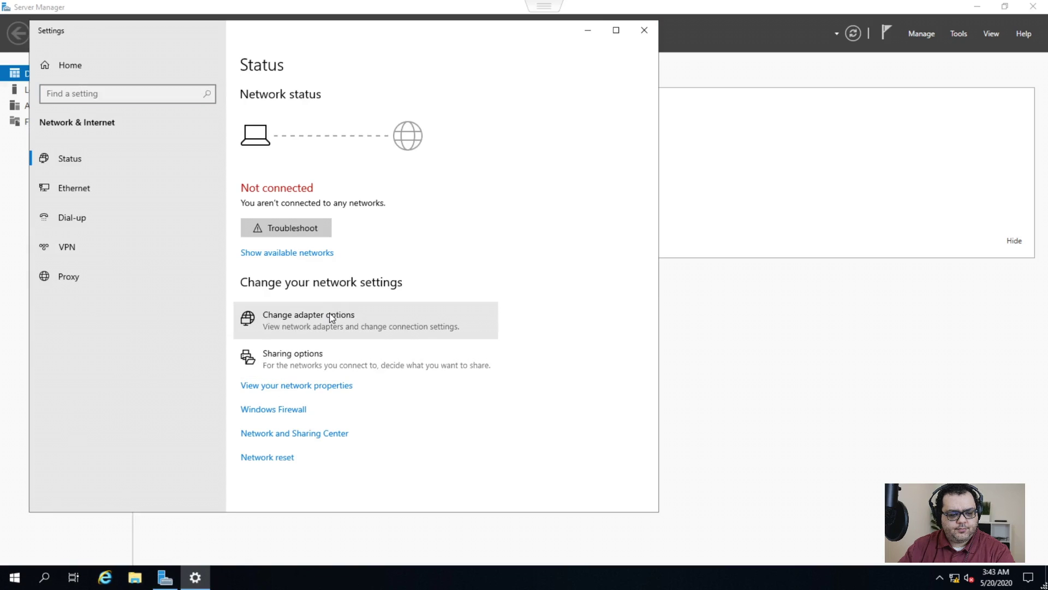
# - Give Ethernet0 static IPv4 10.0.31.11, mask 255.255.255.0, gateway 10.0.31.1, DNS 127.0.0.1
pyautogui.click(330, 250)
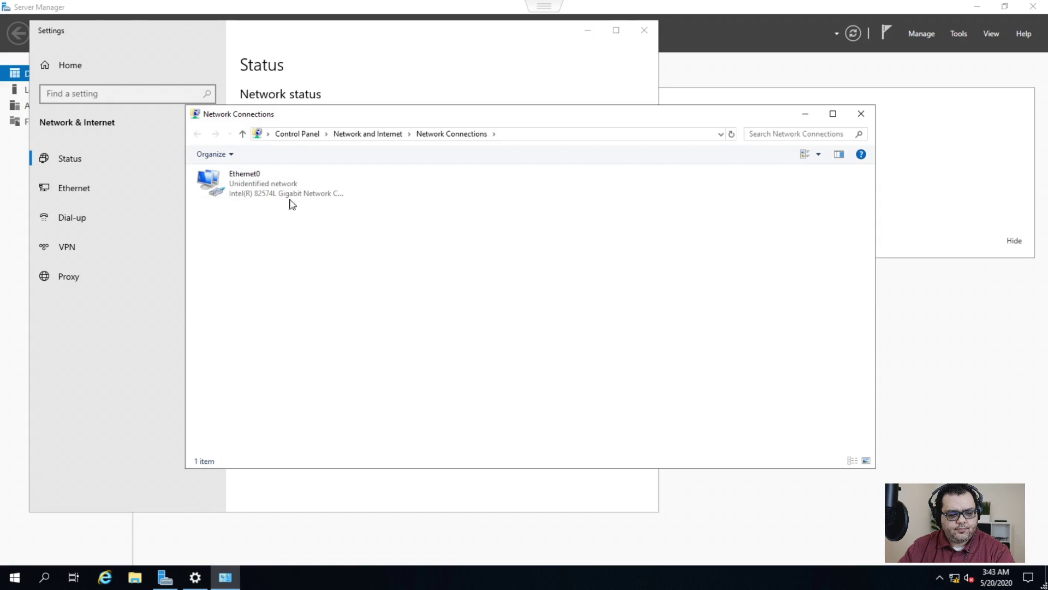
pyautogui.rightClick(274, 189)
pyautogui.click(311, 304)
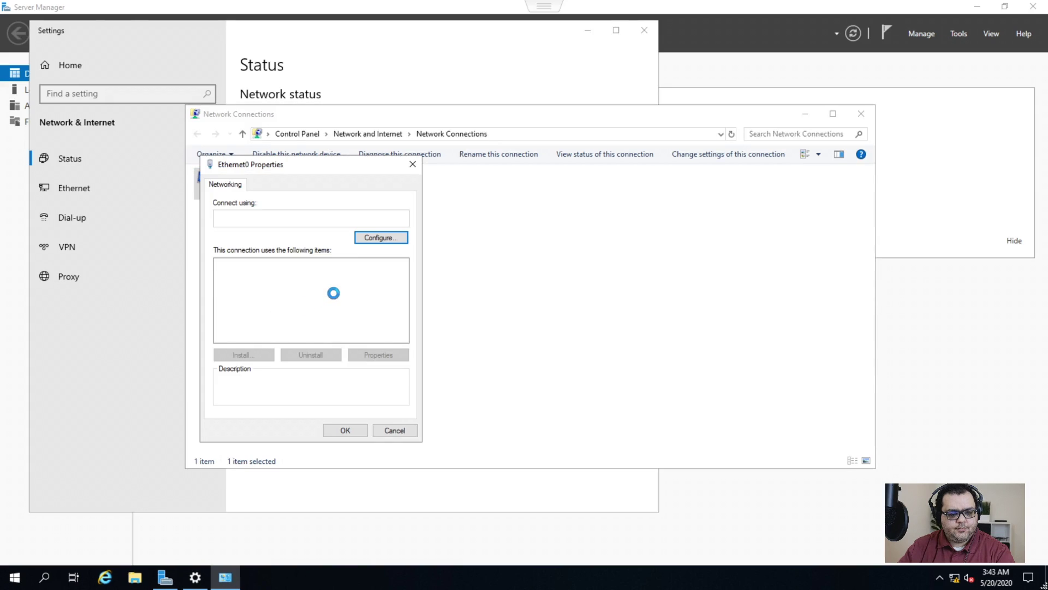
pyautogui.doubleClick(290, 297)
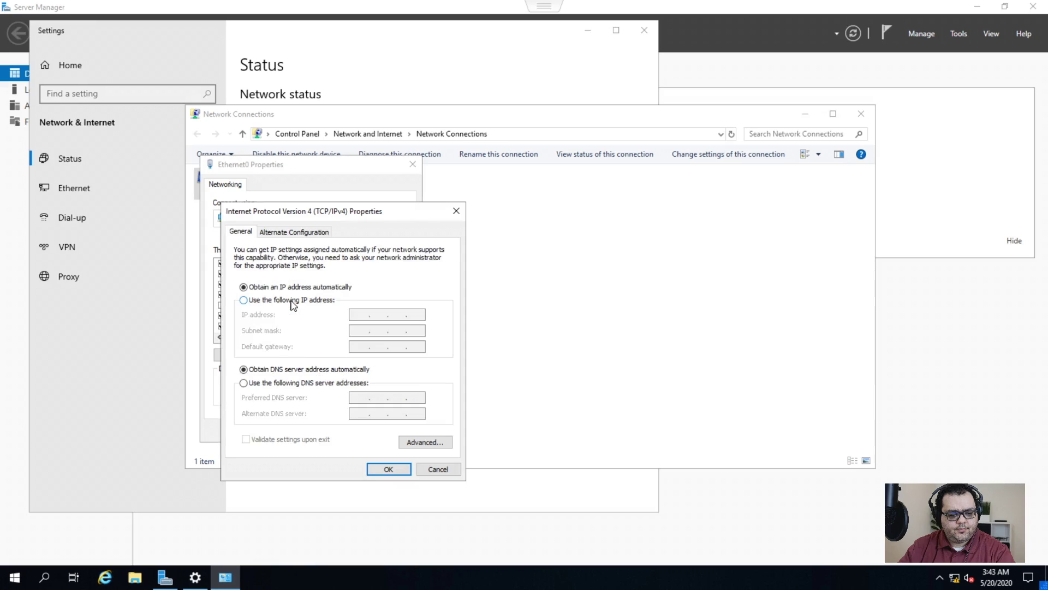
pyautogui.click(294, 304)
pyautogui.click(361, 313)
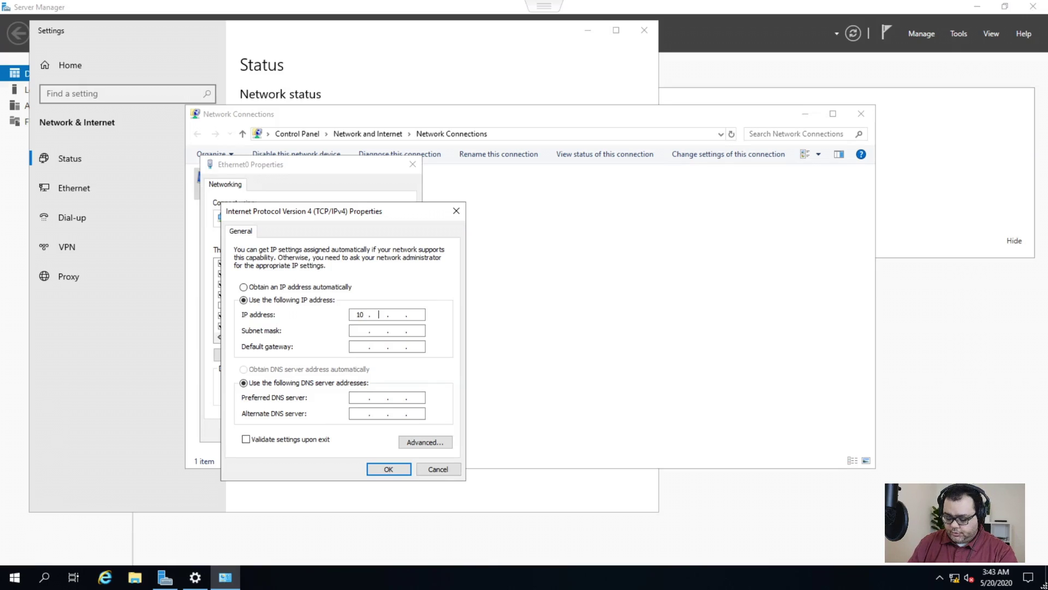
pyautogui.write('31.')
pyautogui.press('Tab')
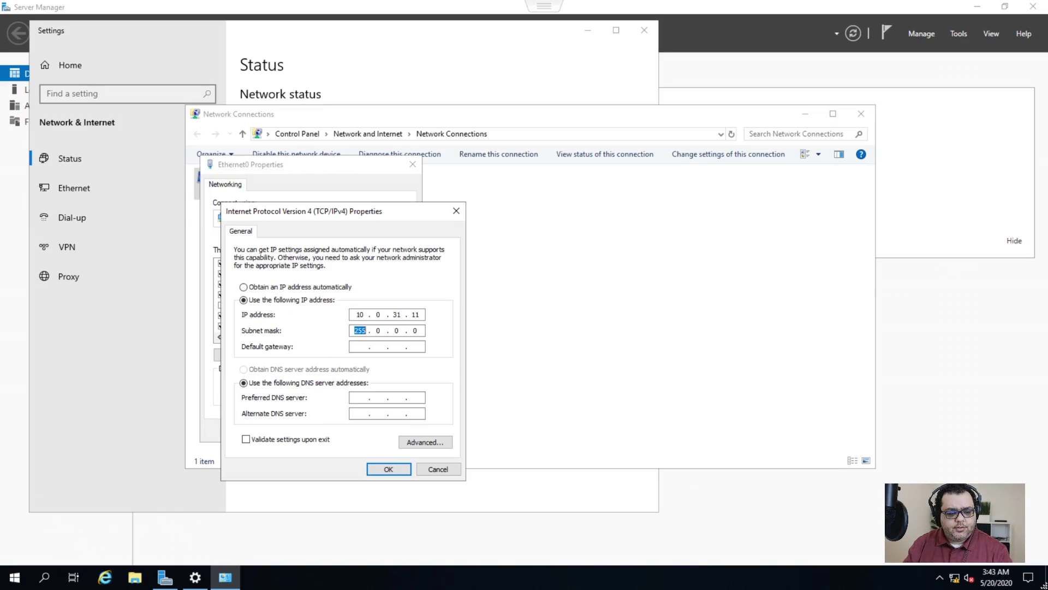
pyautogui.write('255 . 255 . 255')
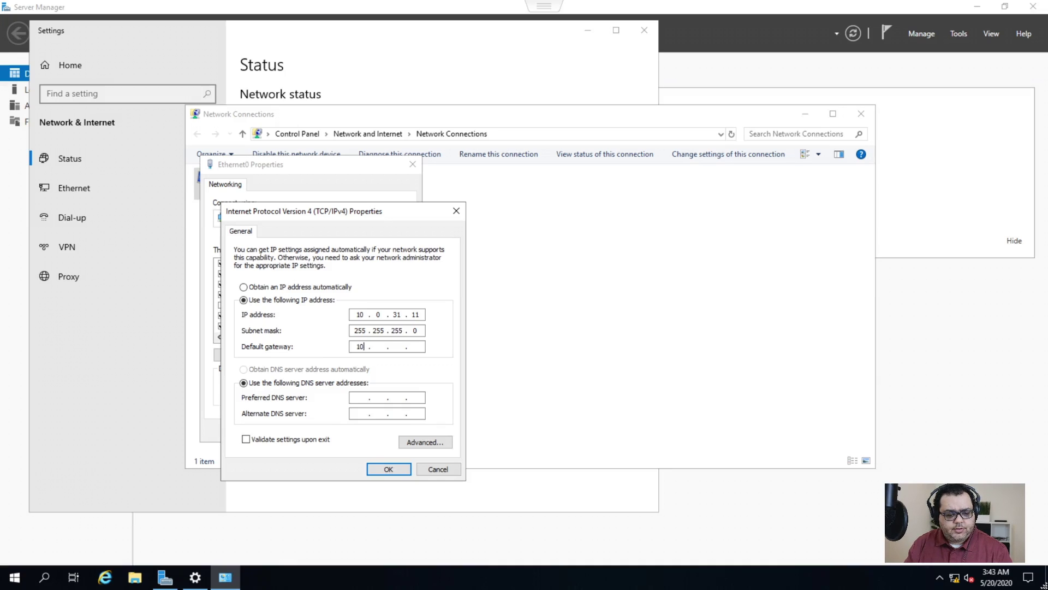
pyautogui.press('Tab')
pyautogui.press('Tab')
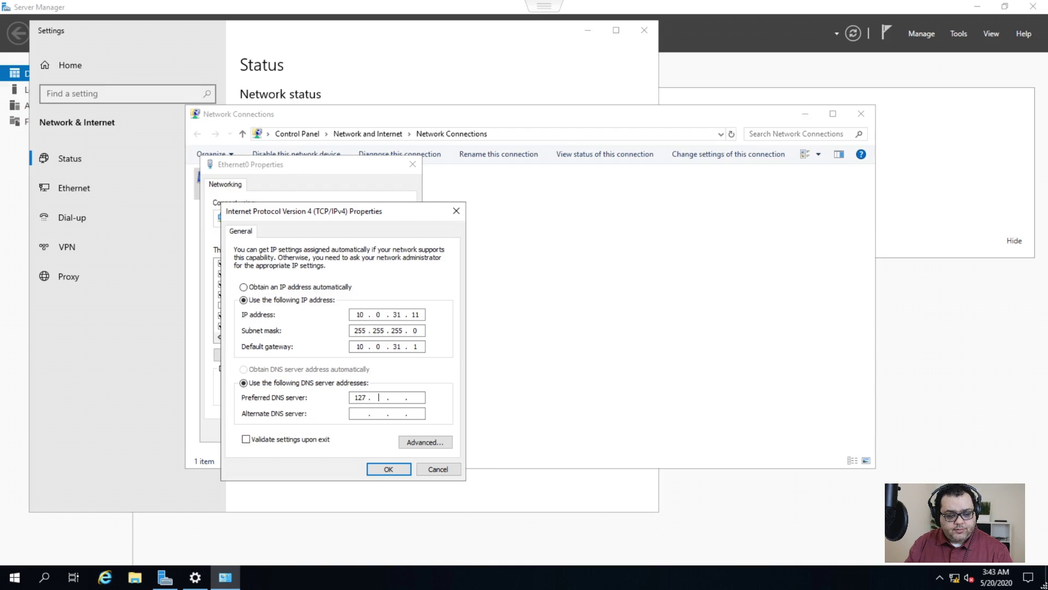
pyautogui.press('Tab')
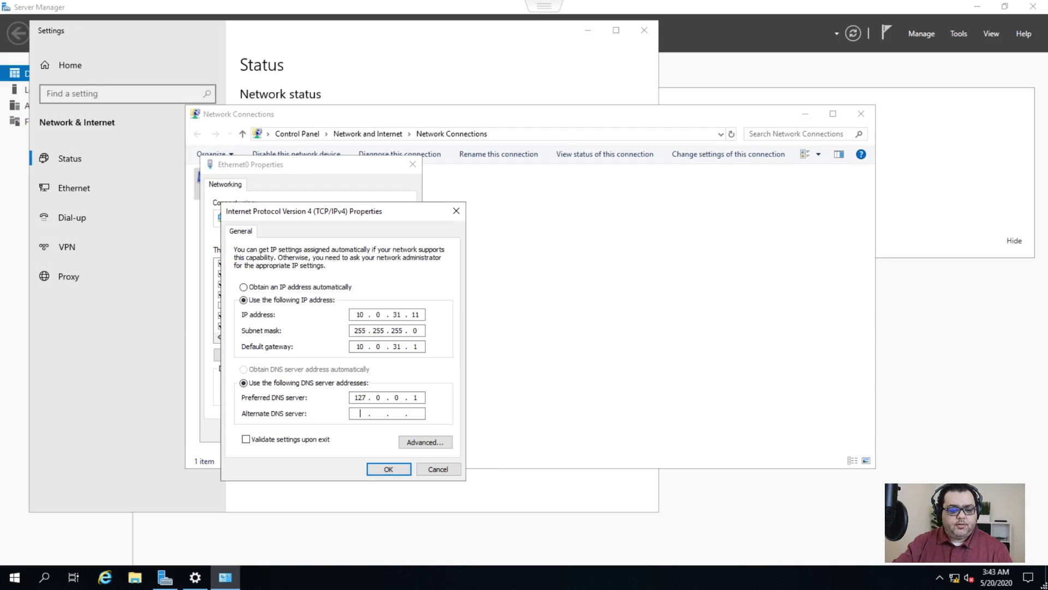
pyautogui.click(378, 472)
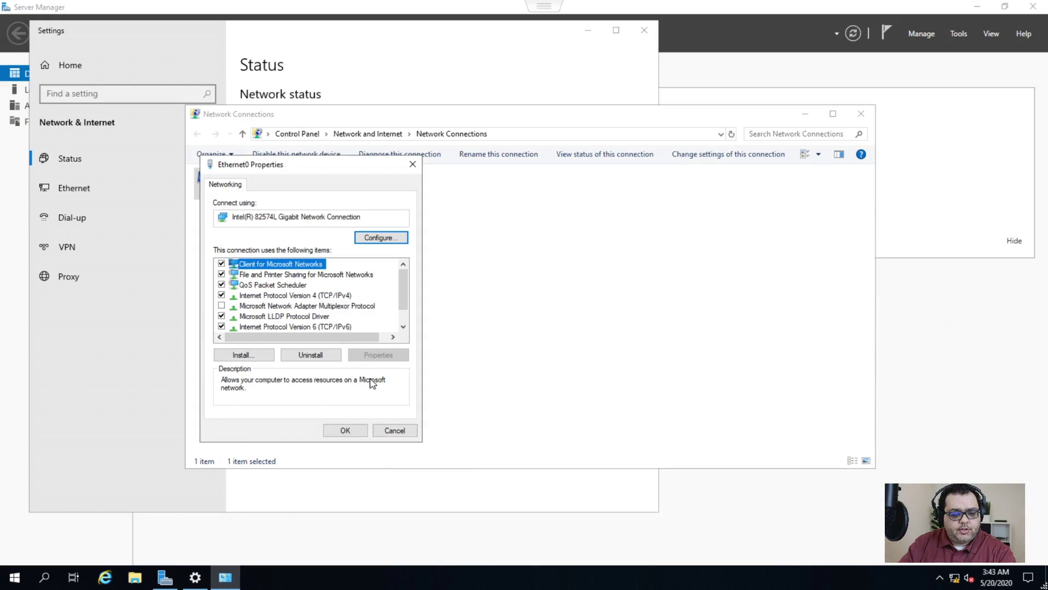
# - Disable IPv6 on Ethernet0, apply, decline network discovery and close the network windows
pyautogui.click(221, 326)
pyautogui.click(347, 432)
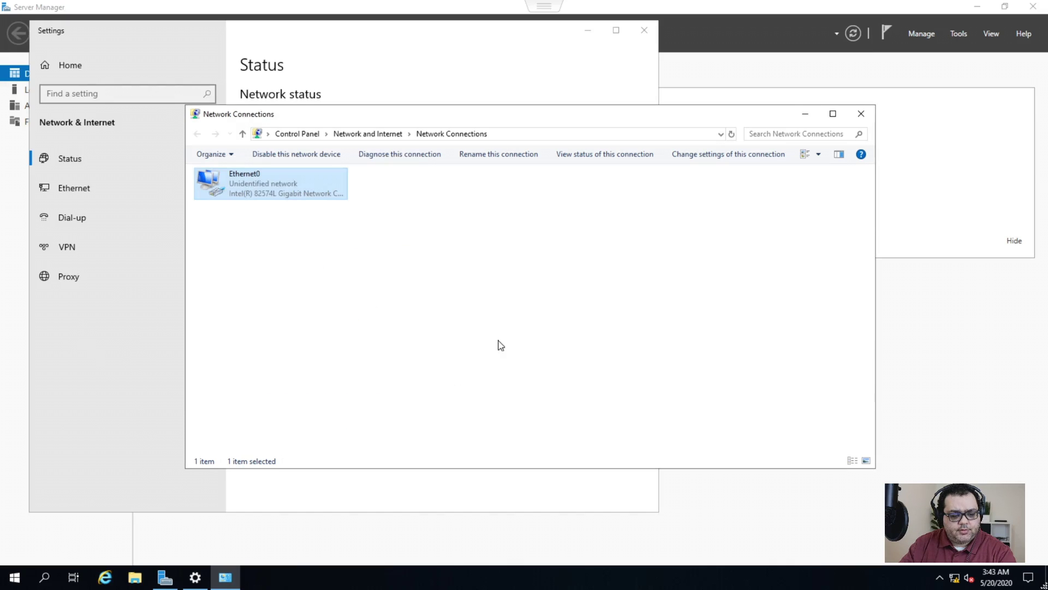
pyautogui.click(996, 229)
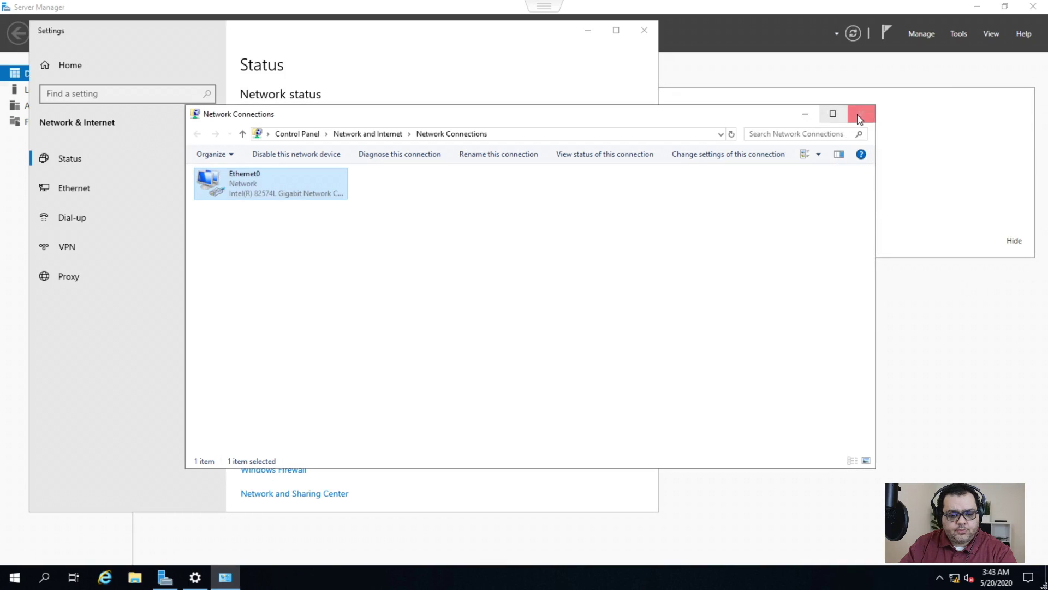
pyautogui.click(861, 115)
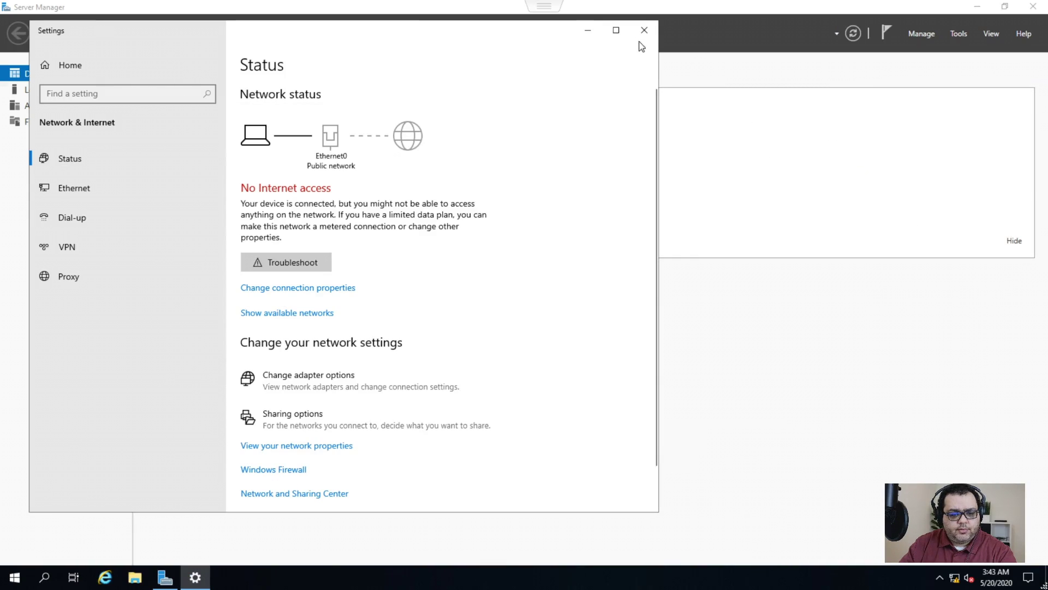
pyautogui.click(643, 34)
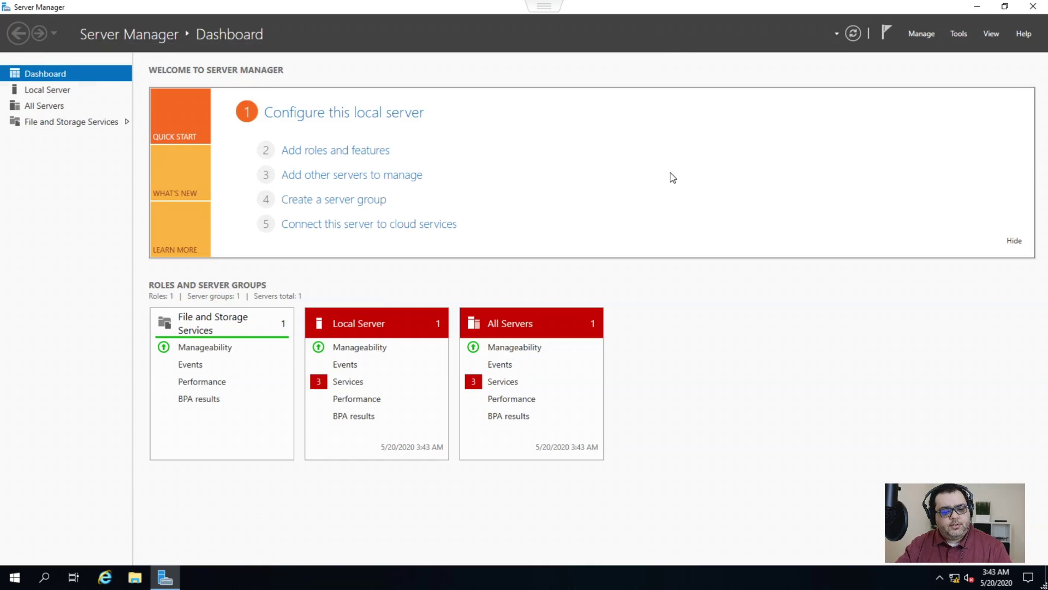
# - Close Server Manager, dismiss the PAN-OS commit report and select the first security rule
pyautogui.click(1026, 7)
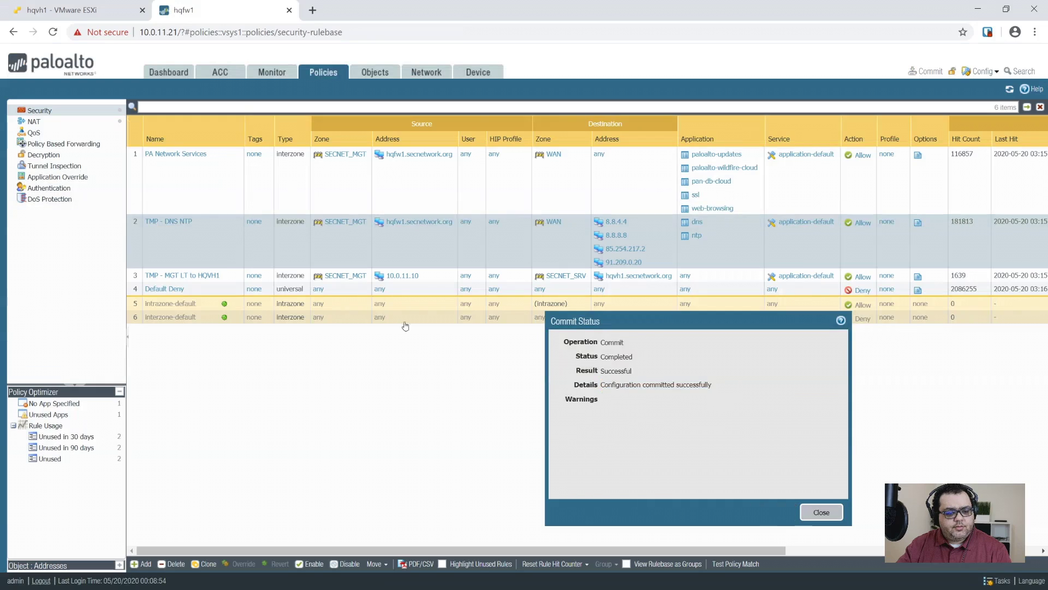
pyautogui.click(821, 512)
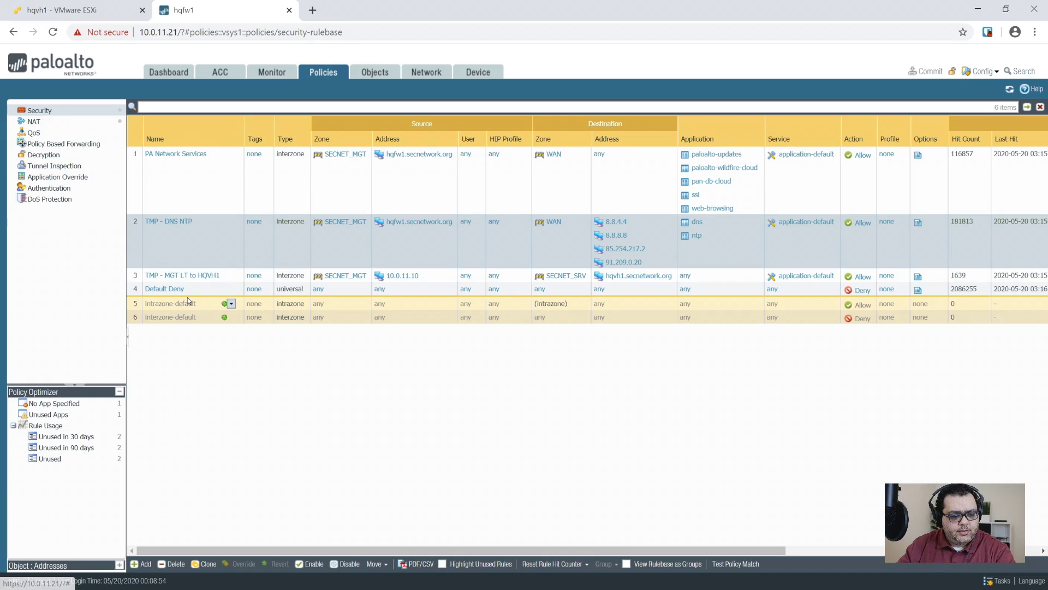
pyautogui.click(193, 187)
# - Add an interzone security rule named 'Windows Updates' with source zone SECNET_AAA
pyautogui.click(141, 564)
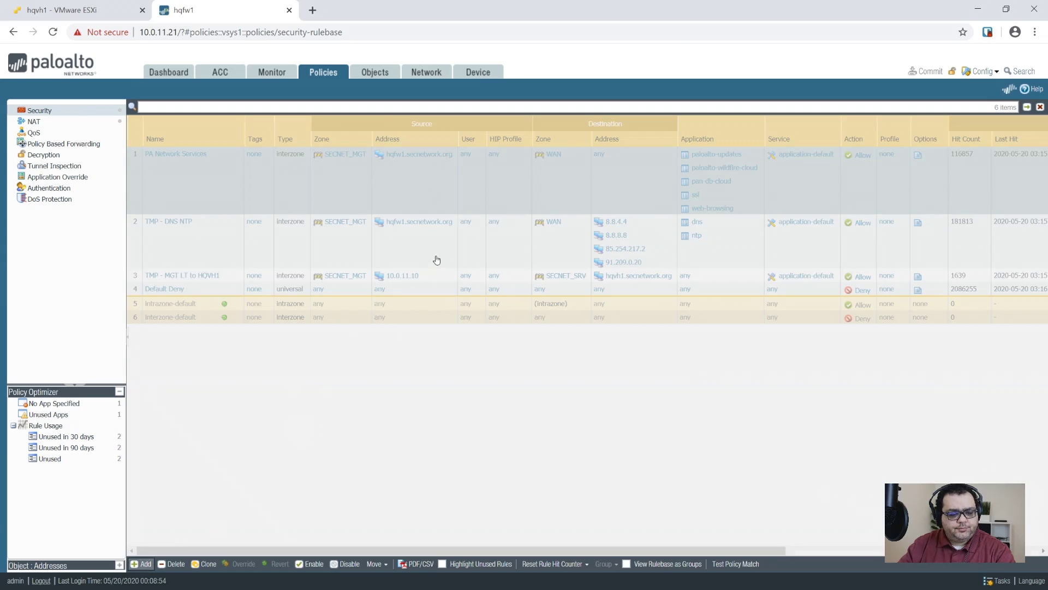
pyautogui.write('Windows Updates')
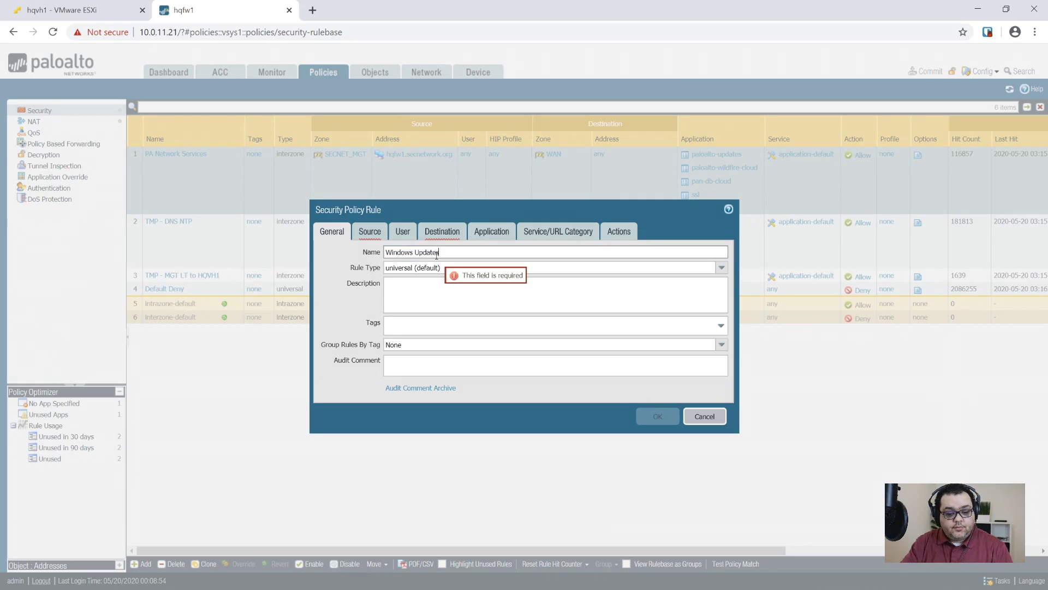
pyautogui.press('Tab')
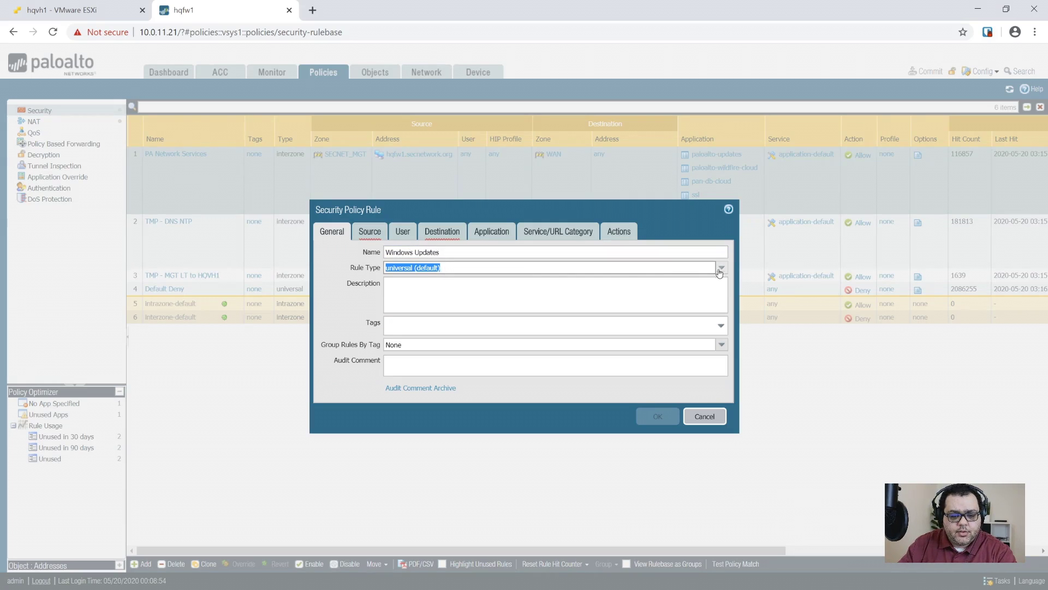
pyautogui.click(721, 268)
pyautogui.click(433, 304)
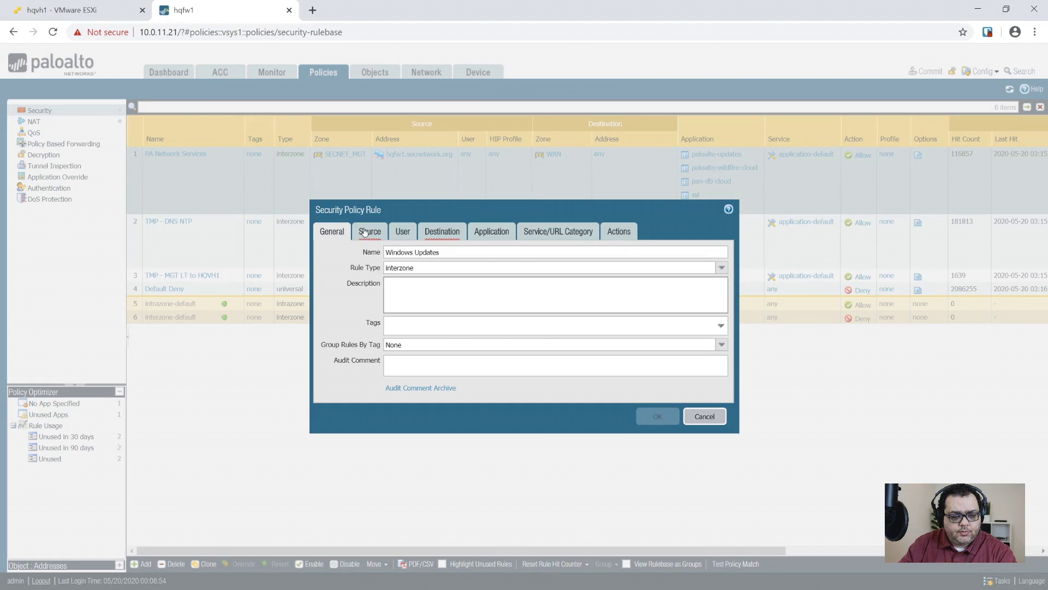
pyautogui.click(364, 231)
pyautogui.click(333, 385)
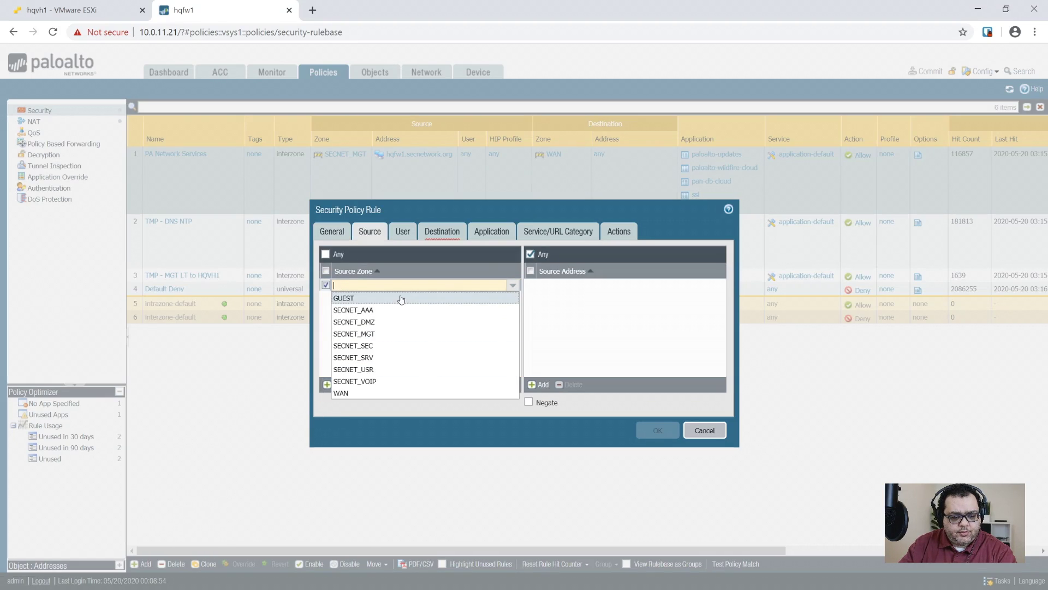
pyautogui.click(382, 306)
pyautogui.click(413, 308)
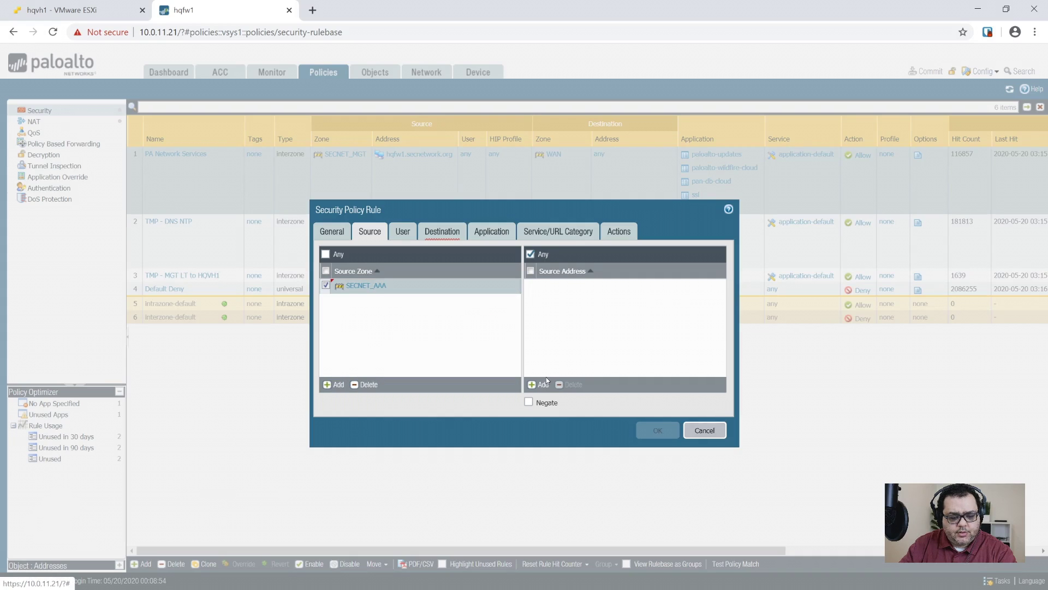
# - Rename the rule to 'TMP - HQPDC1' and begin adding a source address
pyautogui.click(332, 232)
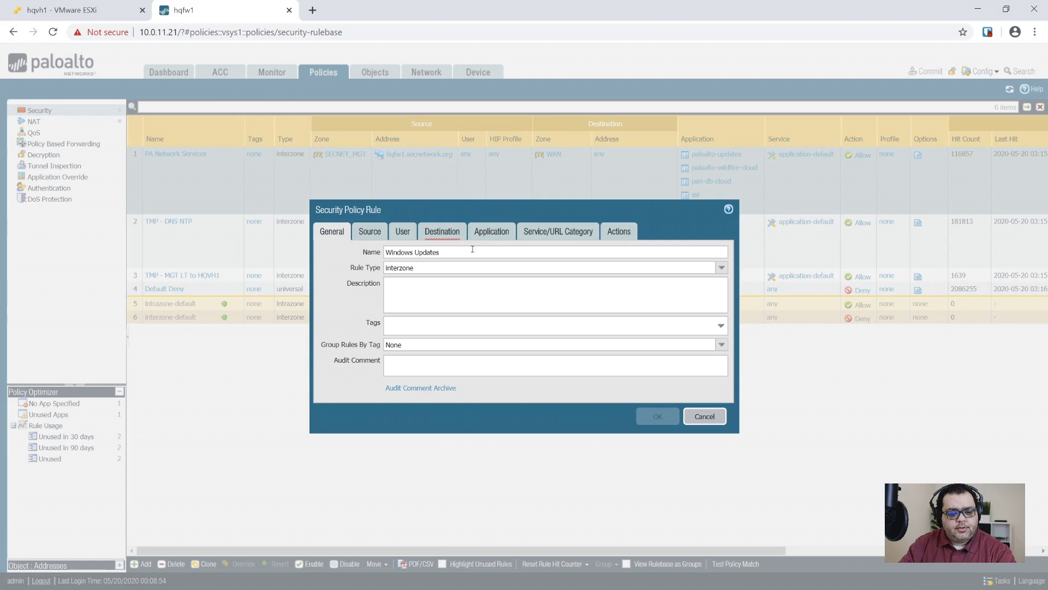
pyautogui.moveTo(472, 249); pyautogui.dragTo(336, 247)
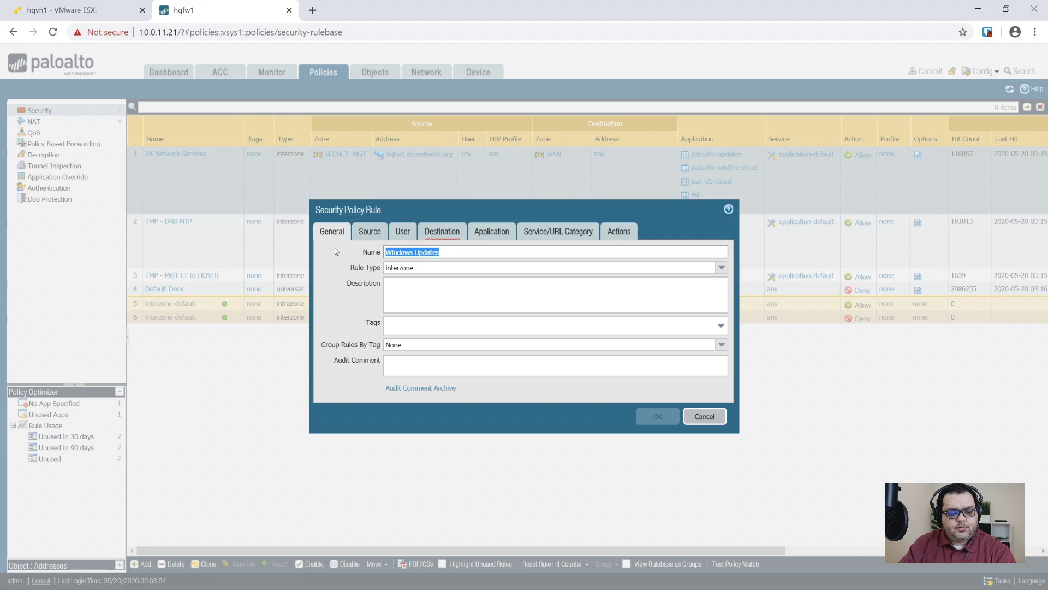
pyautogui.press('BackSpace')
pyautogui.write('TMP - HQPDC1')
pyautogui.press('Tab')
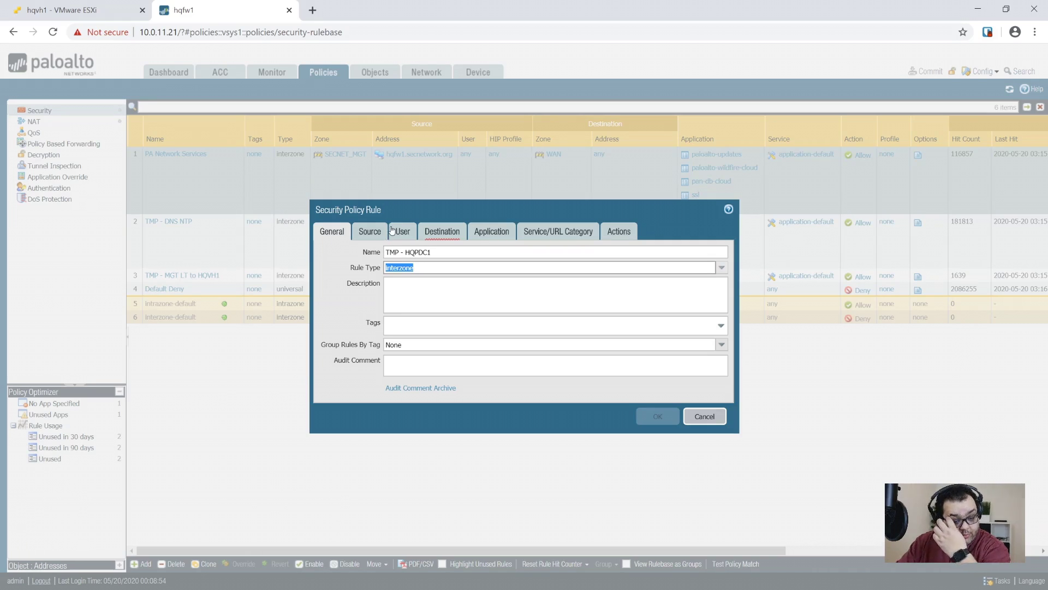
pyautogui.click(377, 234)
pyautogui.click(539, 384)
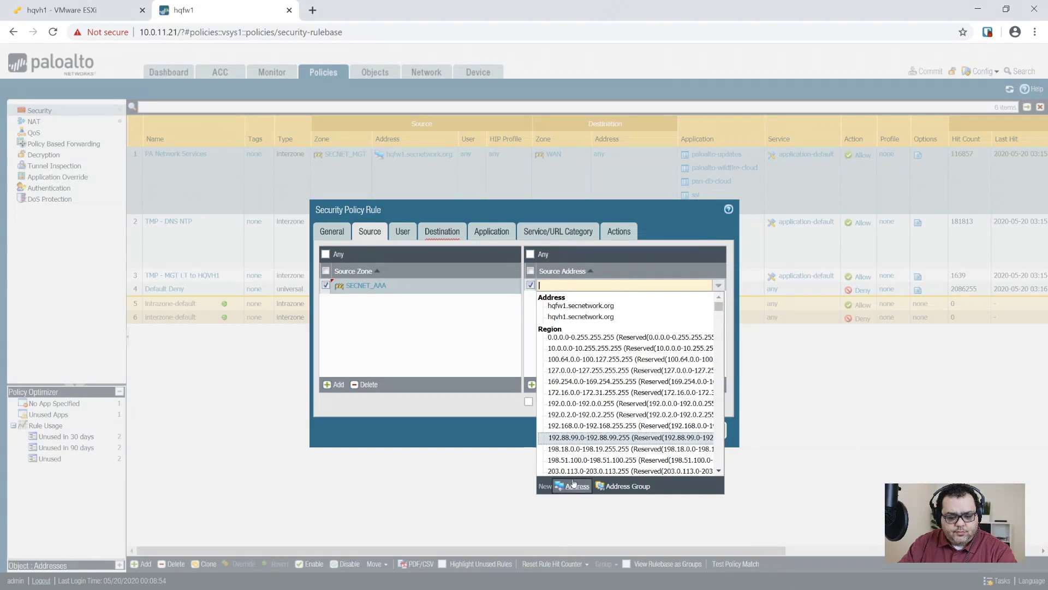
# - Create source address object hqpdc1.radausa.org with IP 10.0.31.11
pyautogui.click(559, 484)
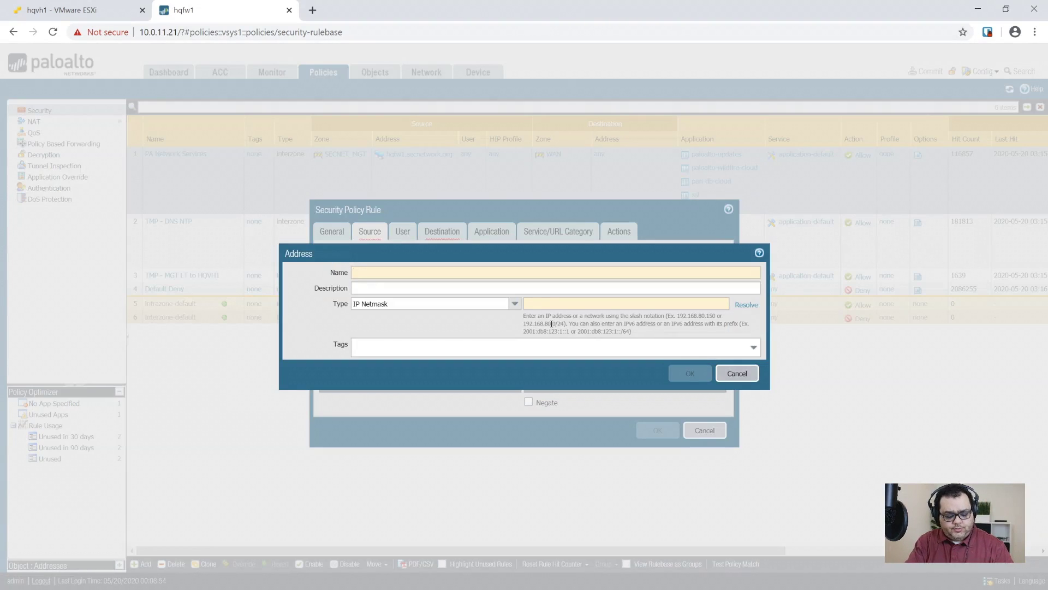
pyautogui.write('hqpdc.radausa.org')
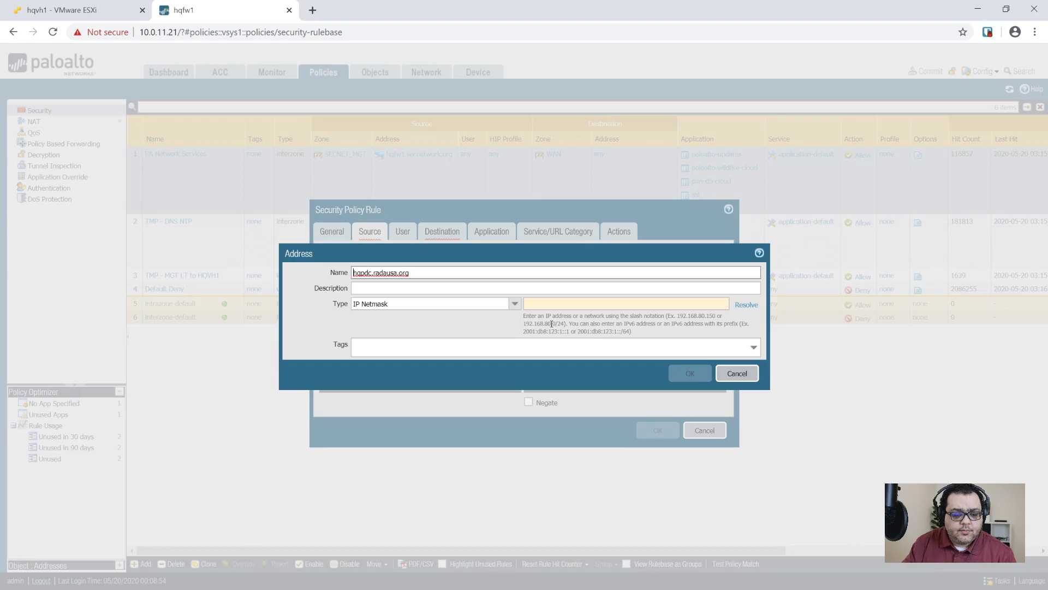
pyautogui.write('1')
pyautogui.click(562, 304)
pyautogui.write('10.0.')
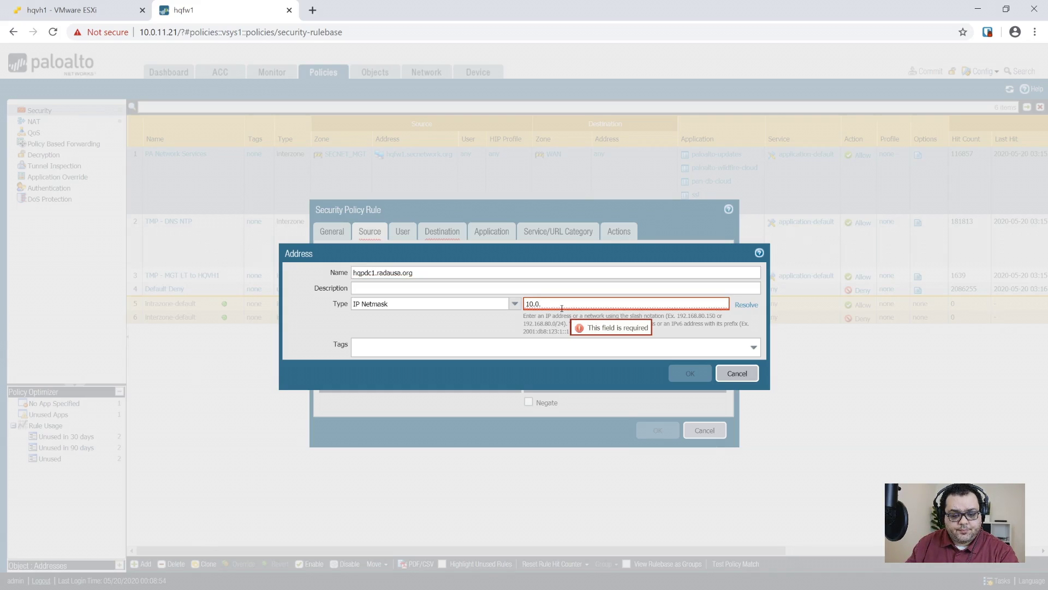
pyautogui.write('31.11')
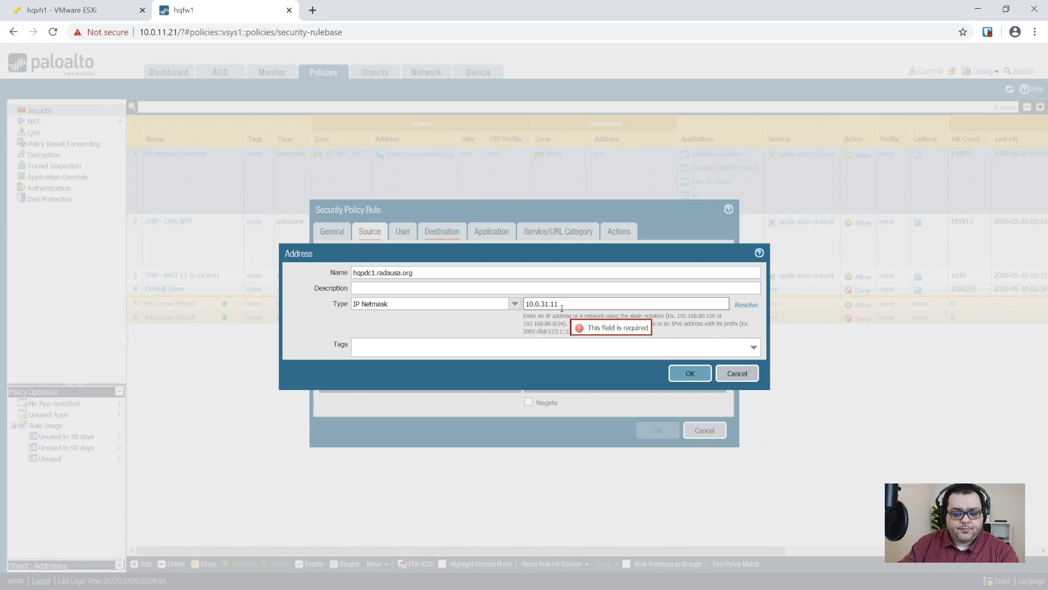
pyautogui.click(690, 375)
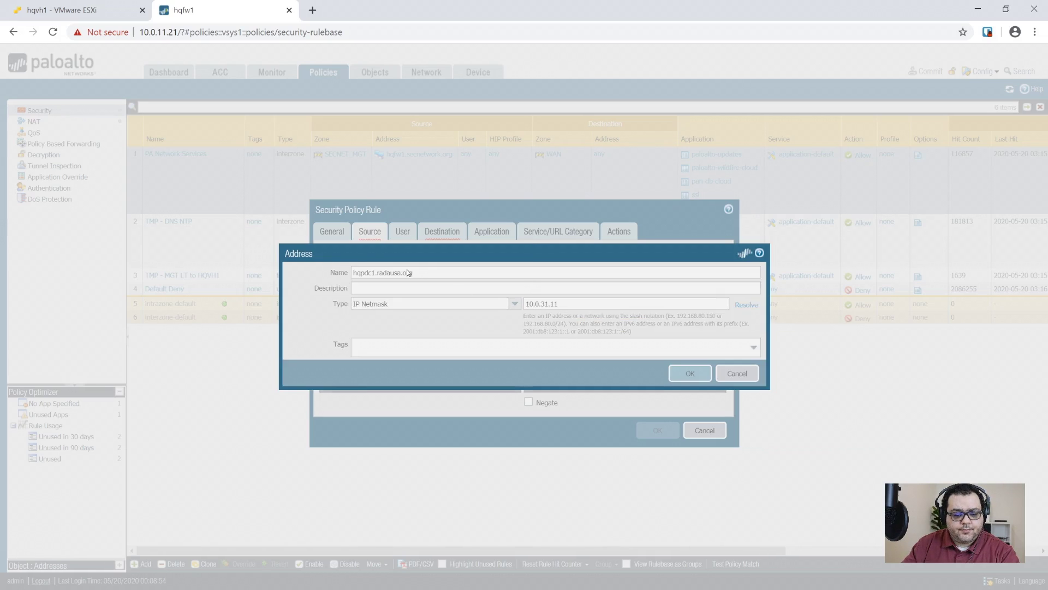
pyautogui.click(422, 236)
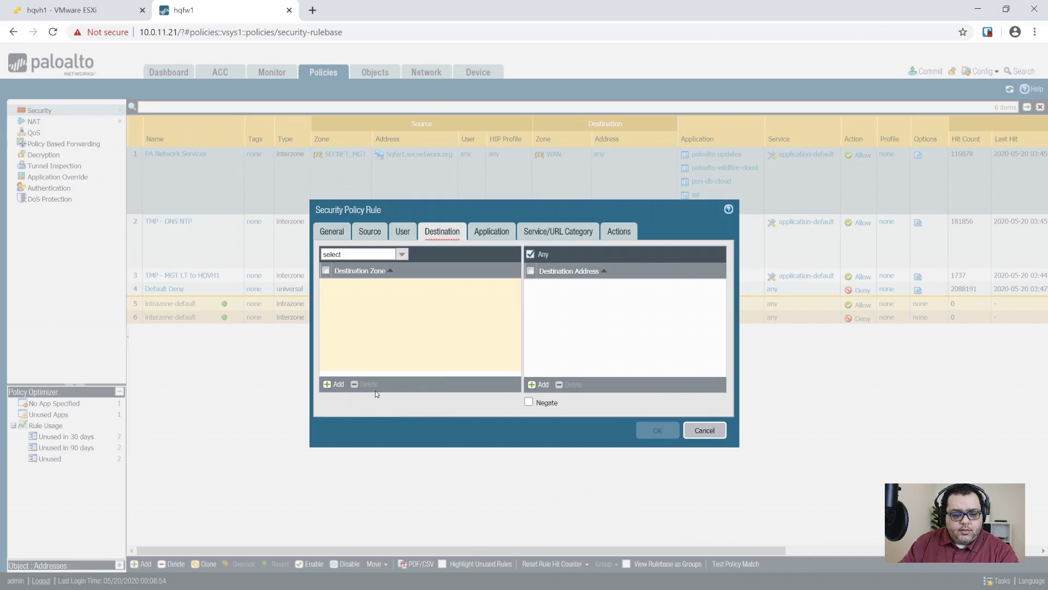
# - Set destination zone WAN and allow applications web-browsing, ssl and dns
pyautogui.click(336, 385)
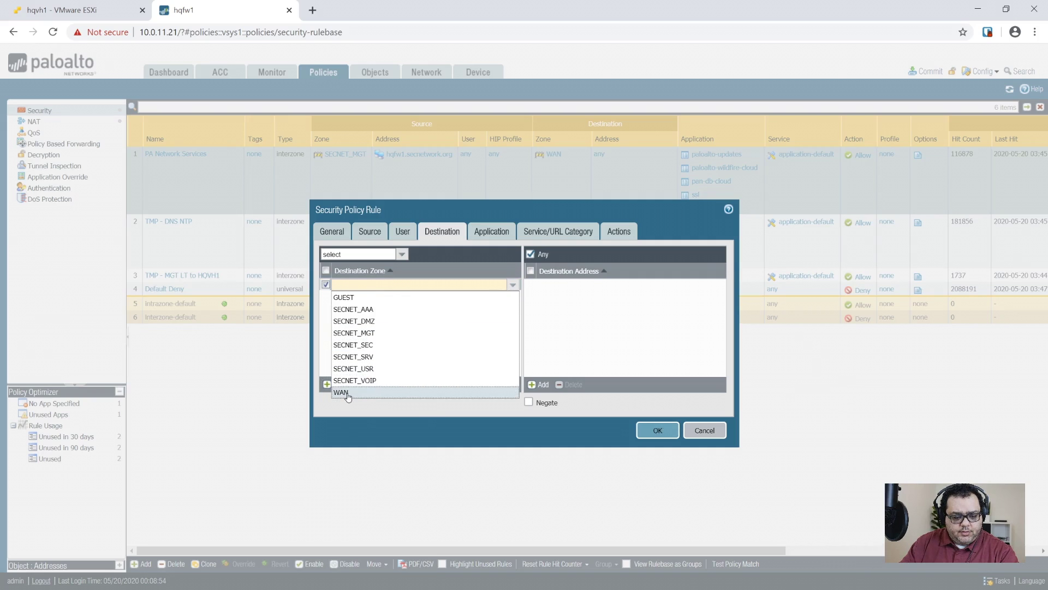
pyautogui.click(341, 391)
pyautogui.click(505, 234)
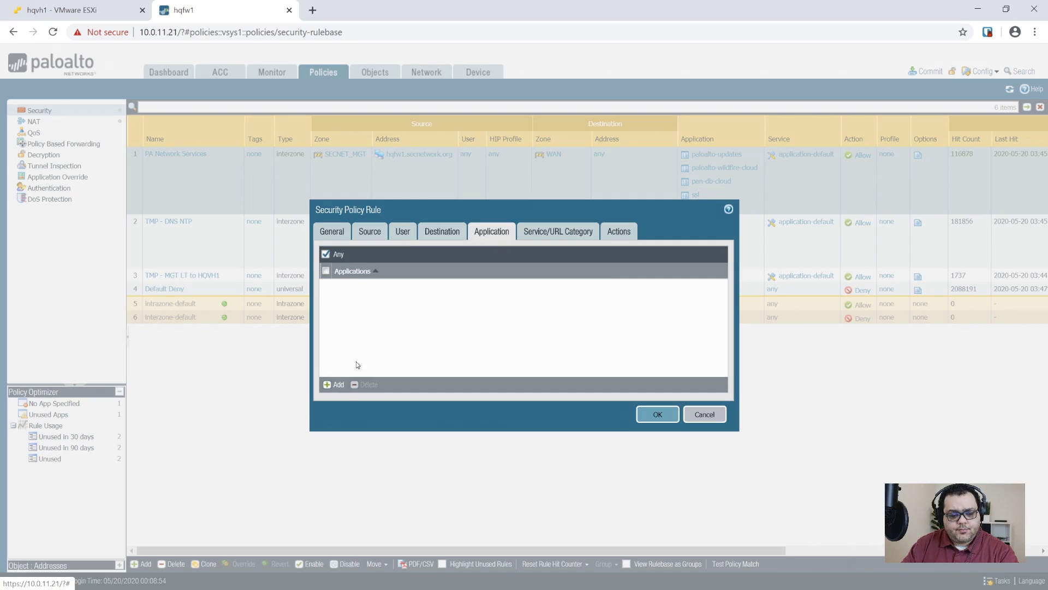
pyautogui.click(327, 383)
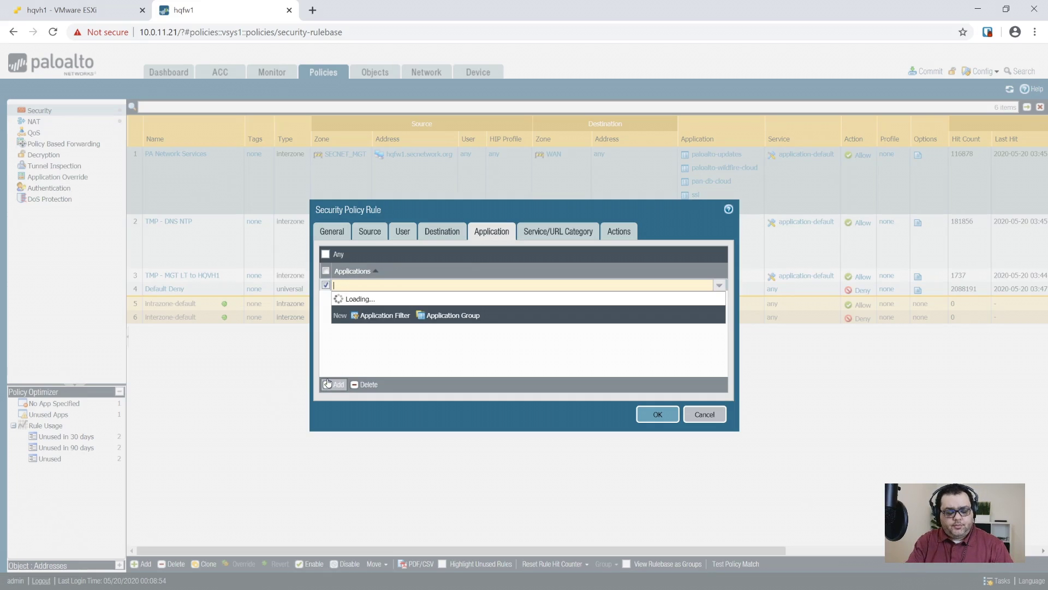
pyautogui.write('web-b')
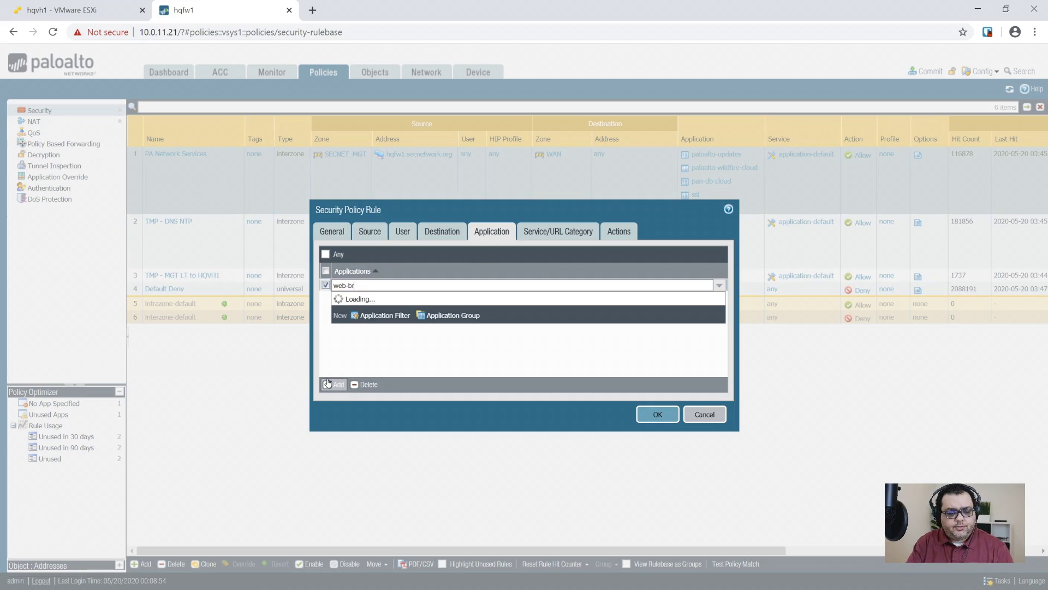
pyautogui.write('r')
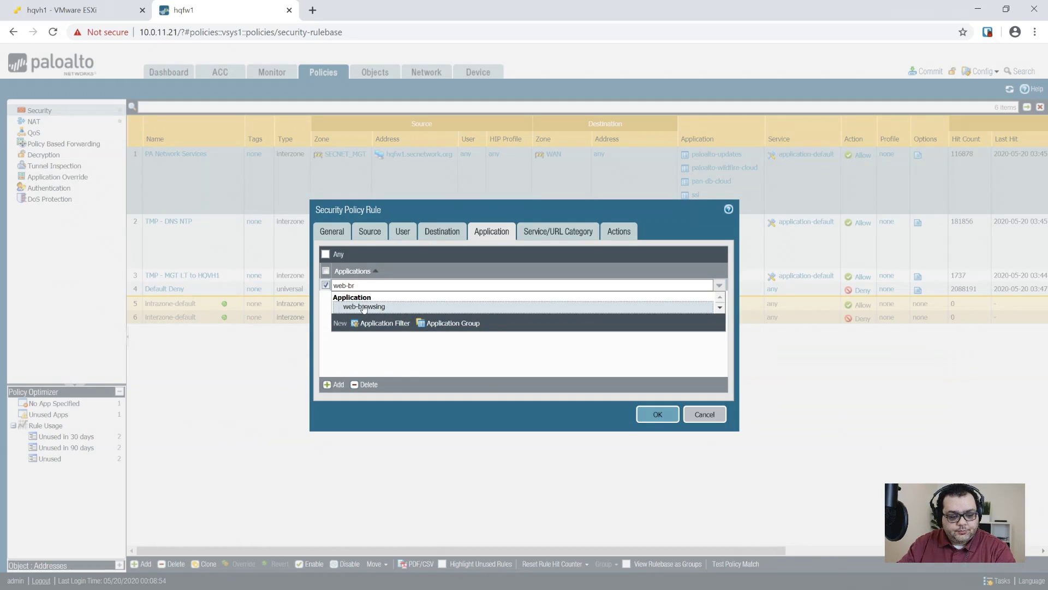
pyautogui.click(364, 307)
pyautogui.click(333, 384)
pyautogui.write('ssl')
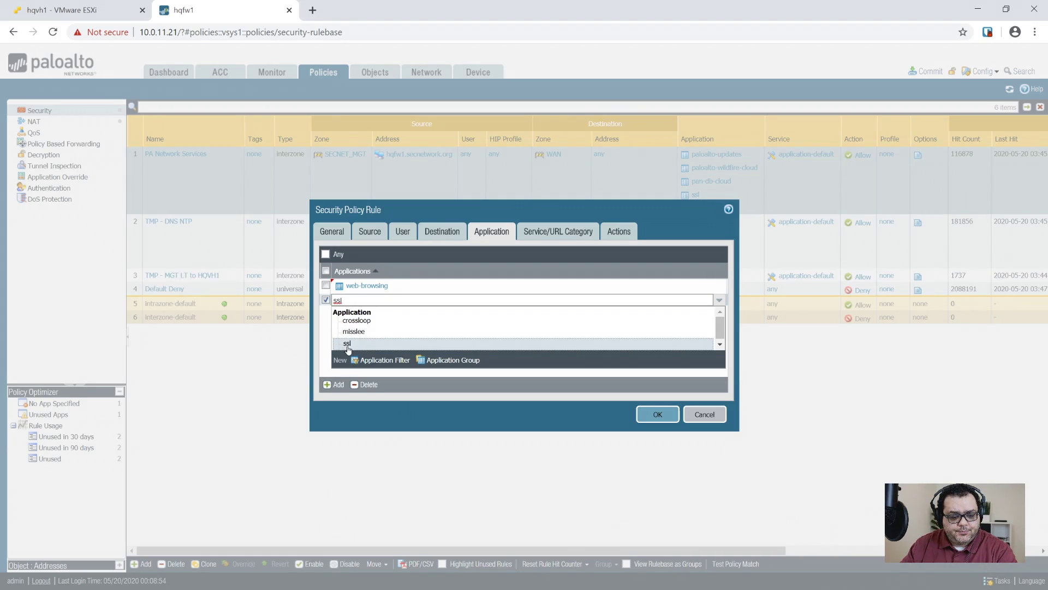
pyautogui.click(348, 347)
pyautogui.click(337, 384)
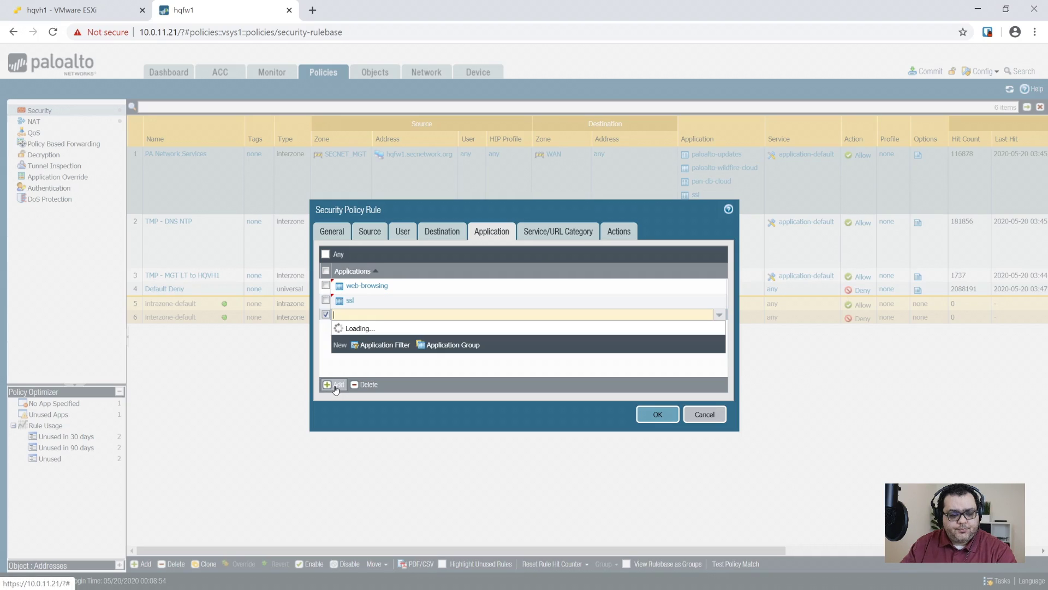
pyautogui.write('dns')
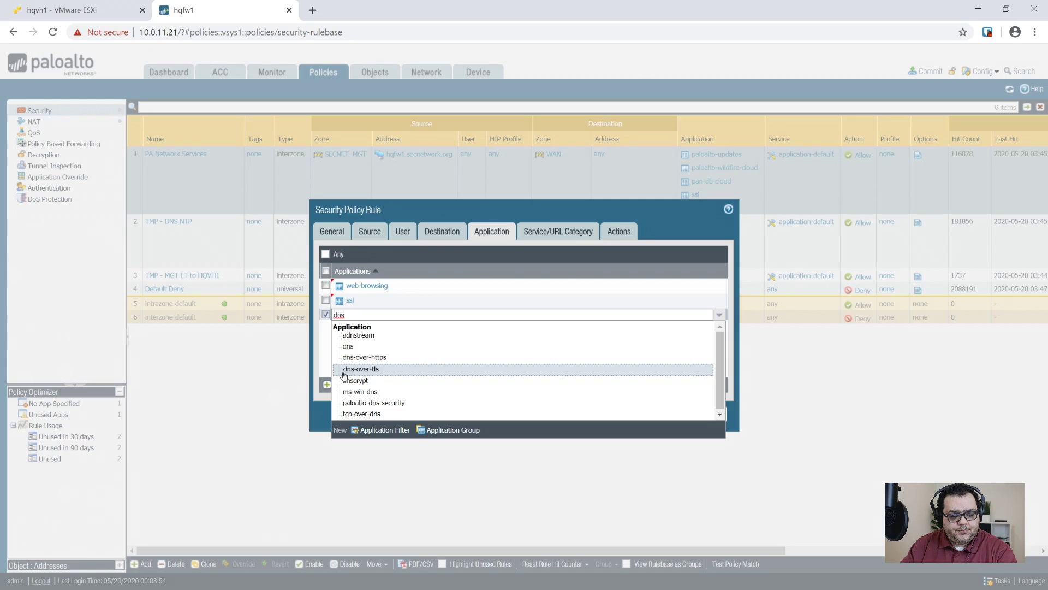
pyautogui.click(358, 345)
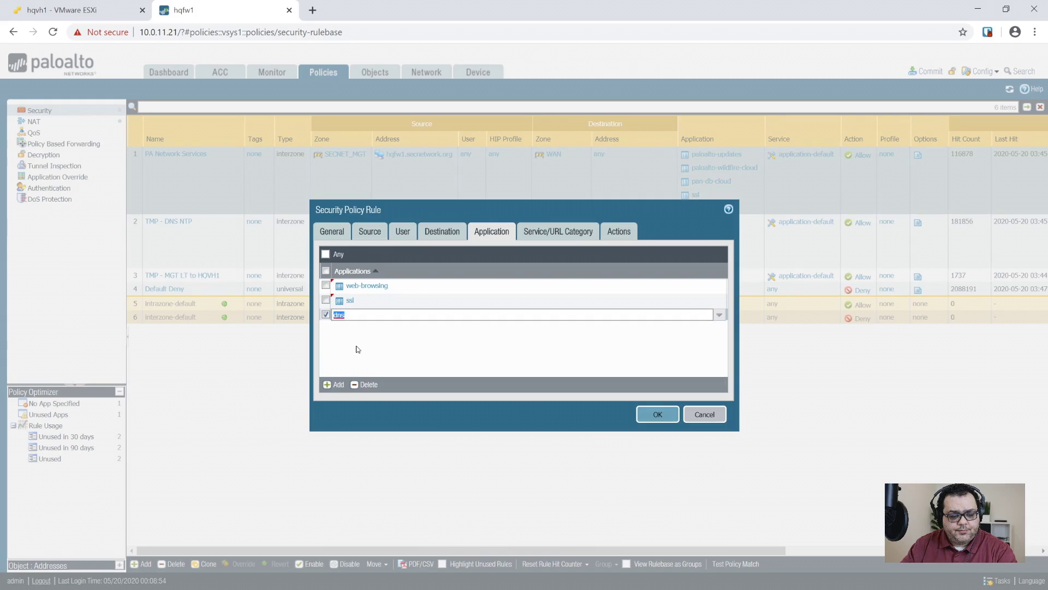
# - Add ntp and ms-update applications, review Service and Actions, and save the rule
pyautogui.click(332, 385)
pyautogui.write('ntp')
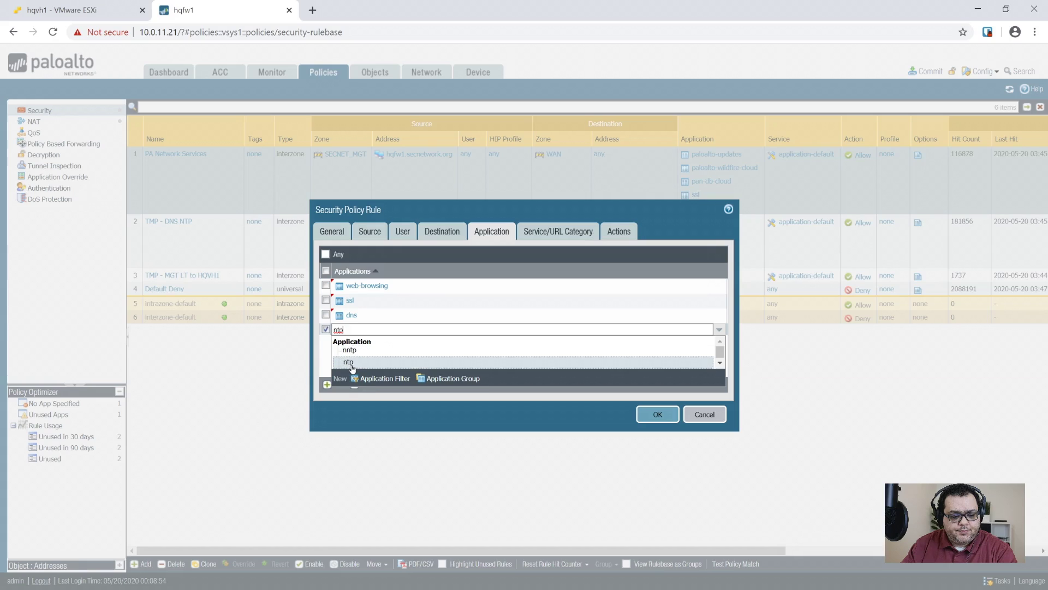
pyautogui.click(356, 358)
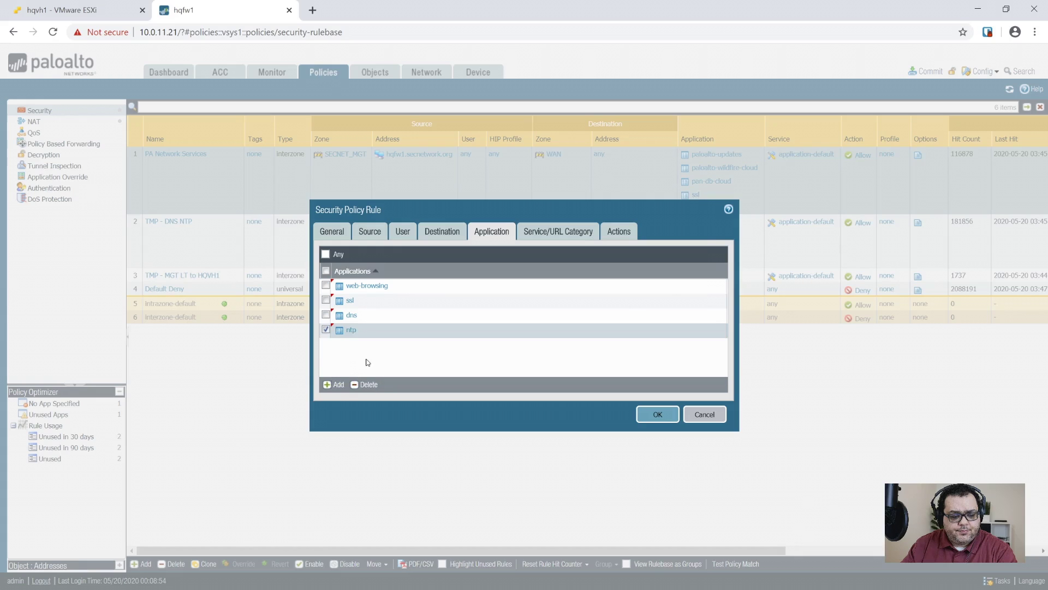
pyautogui.click(325, 387)
pyautogui.write('windows')
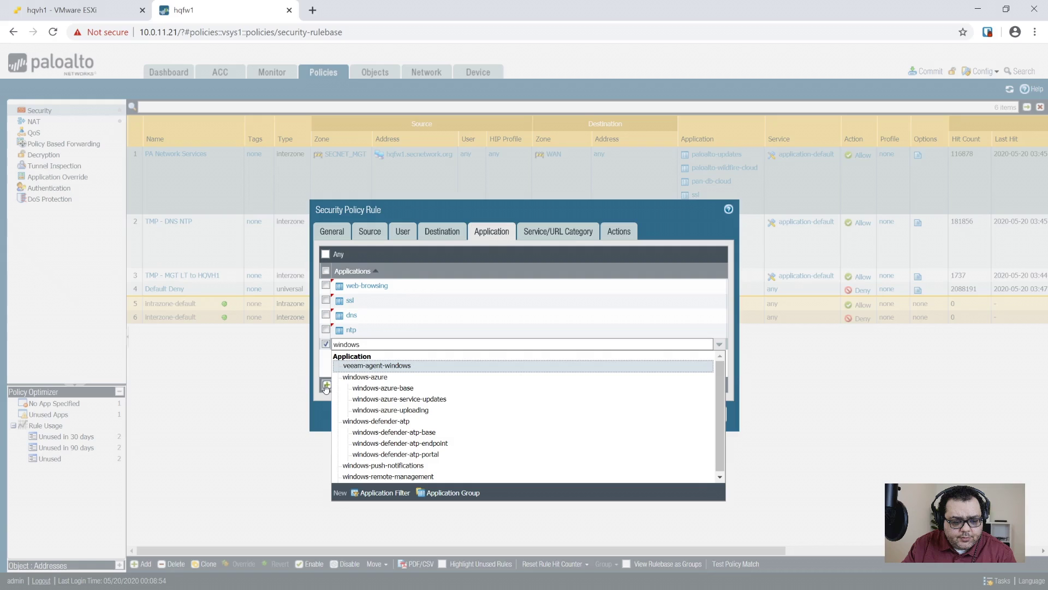
pyautogui.hotkey('ctrl', 'a')
pyautogui.write('ms-')
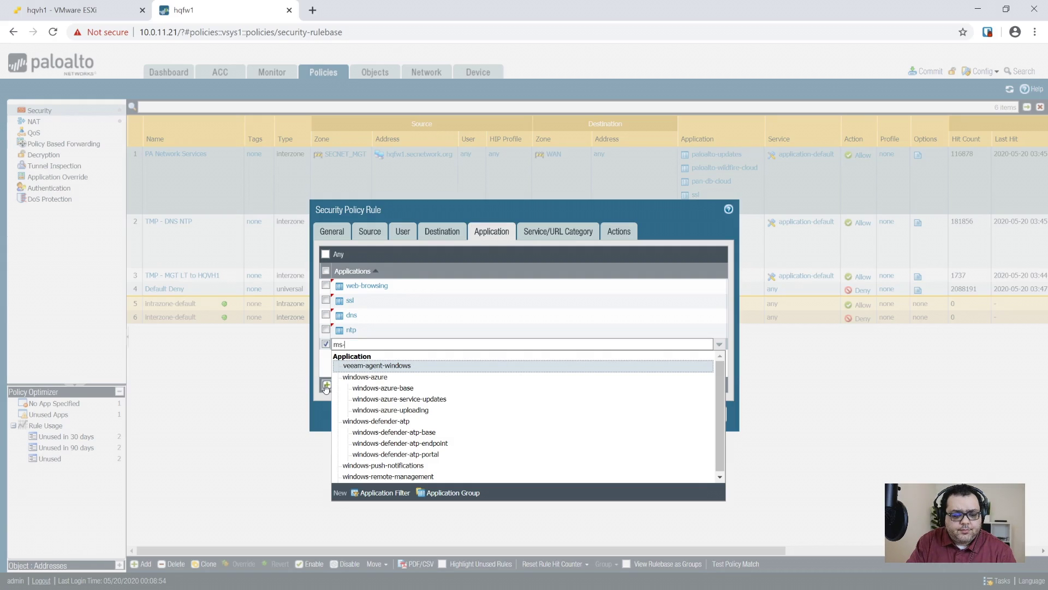
pyautogui.write('update')
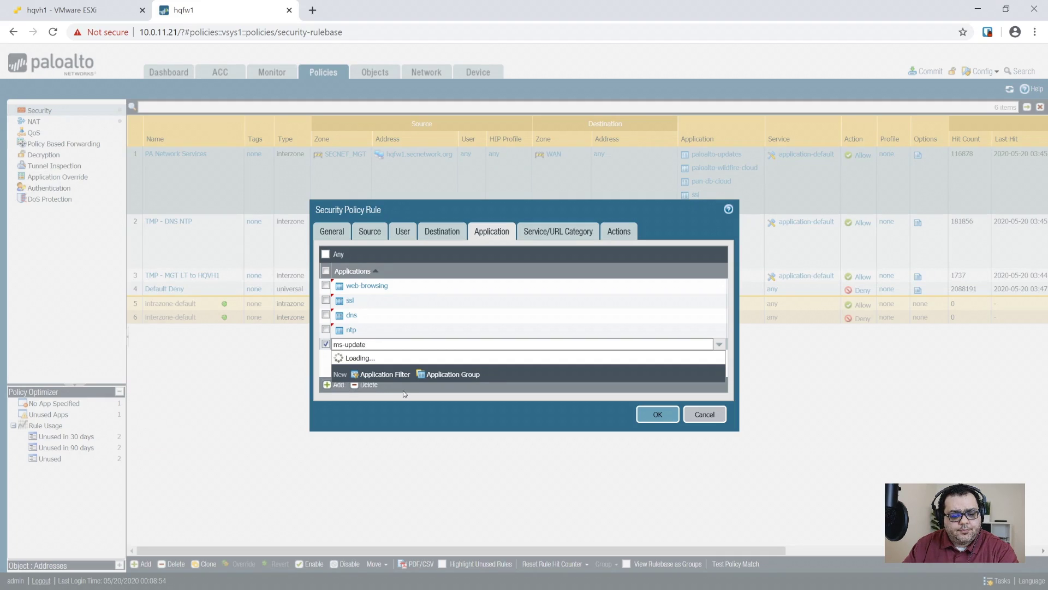
pyautogui.click(360, 365)
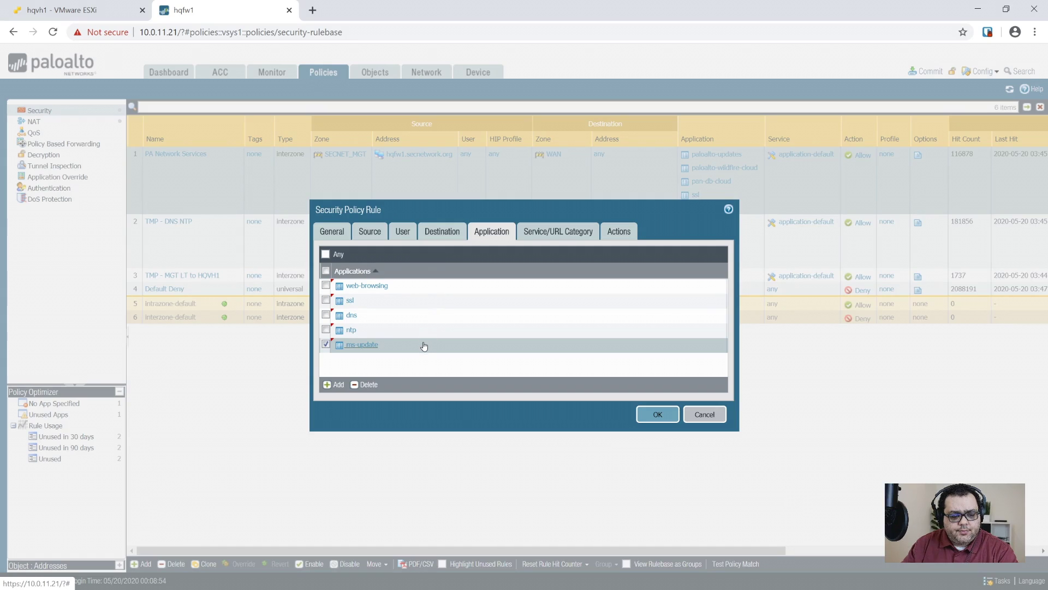
pyautogui.click(588, 232)
pyautogui.click(631, 235)
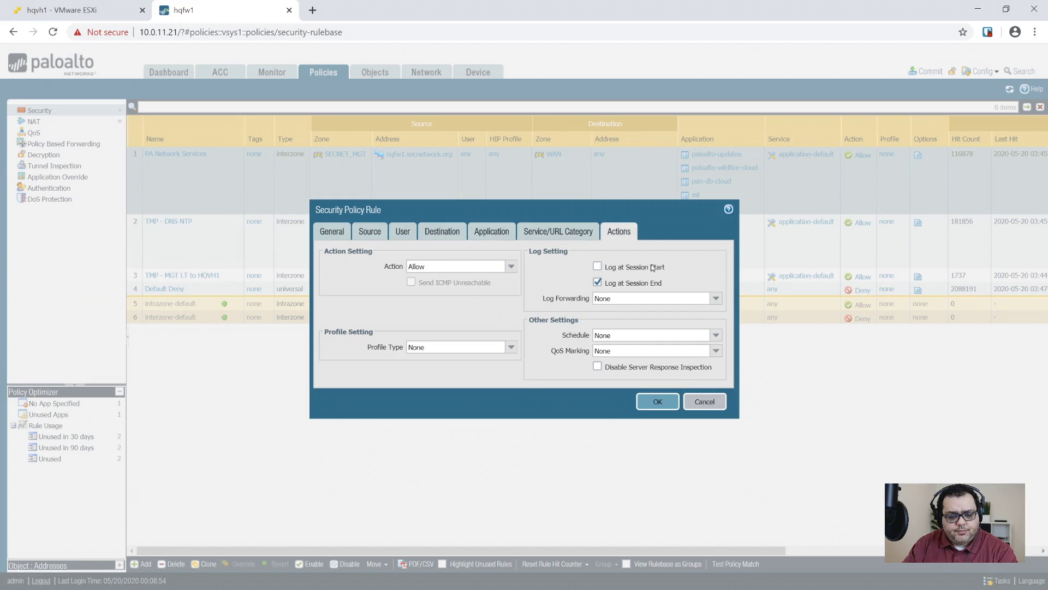
pyautogui.click(655, 402)
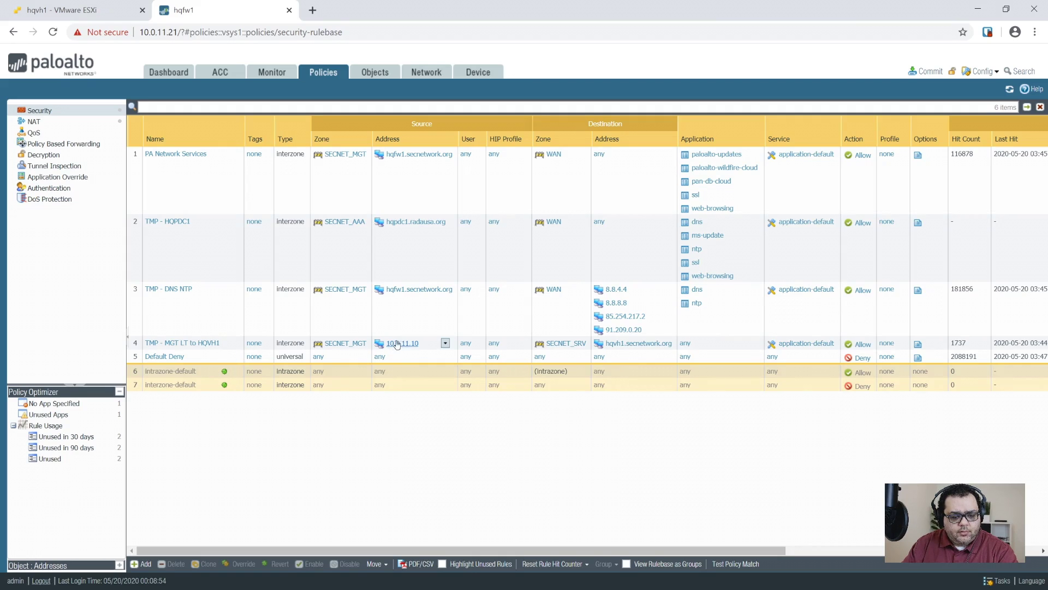
# - Below rule 4, add interzone rule 'TMP - MGT LT to HQPDC1' and begin adding a source zone
pyautogui.click(443, 343)
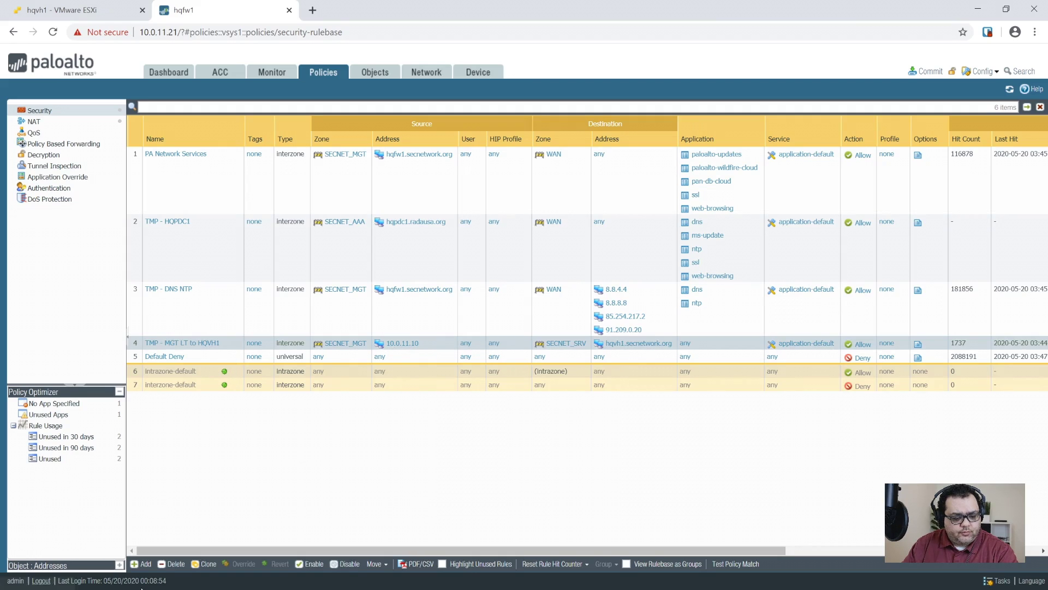
pyautogui.click(138, 567)
pyautogui.write('TMP -')
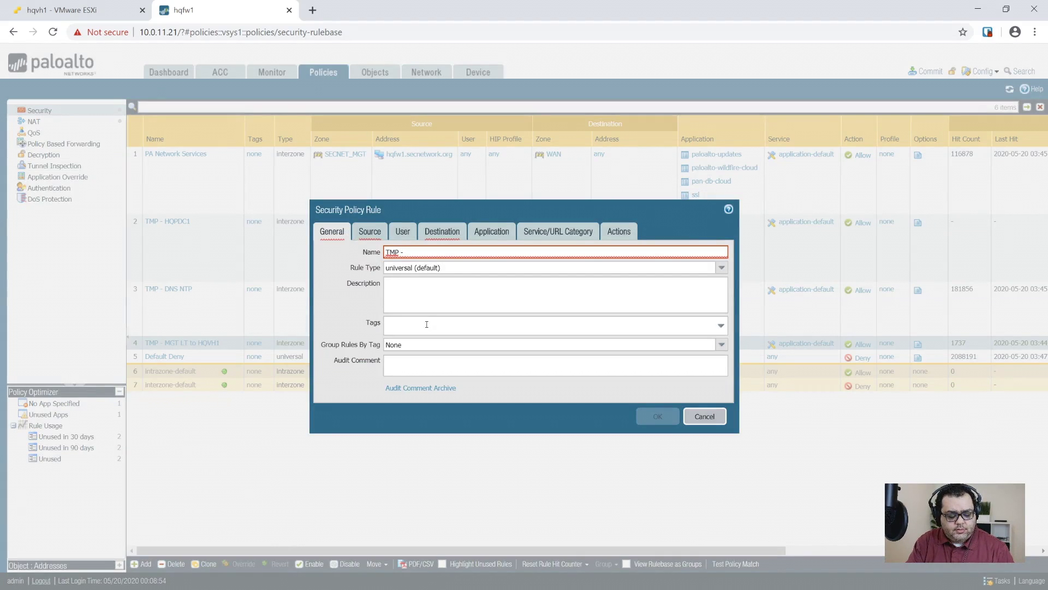
pyautogui.press('BackSpace')
pyautogui.press('BackSpace')
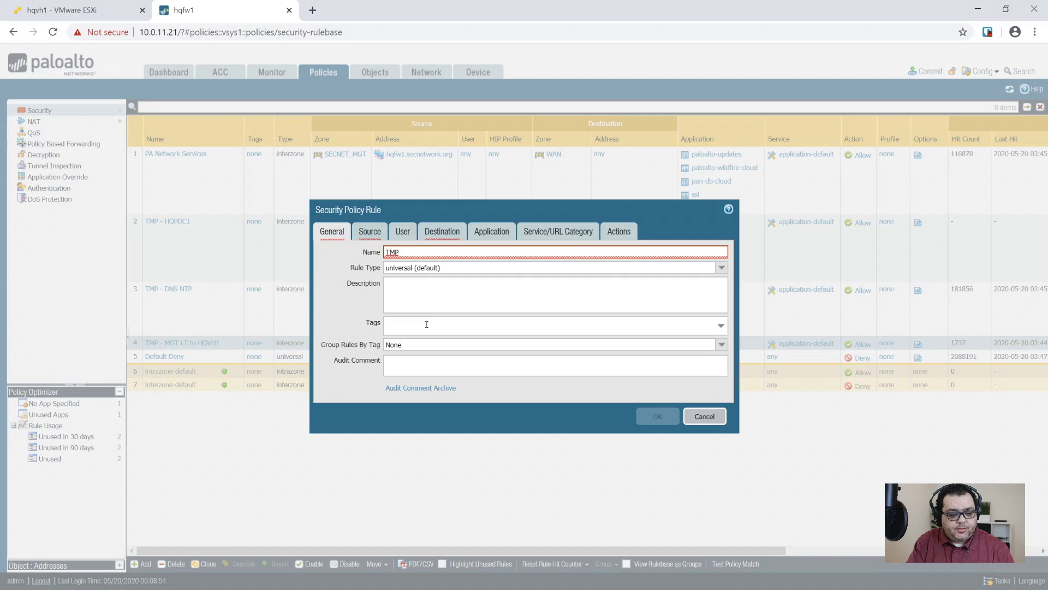
pyautogui.press('BackSpace')
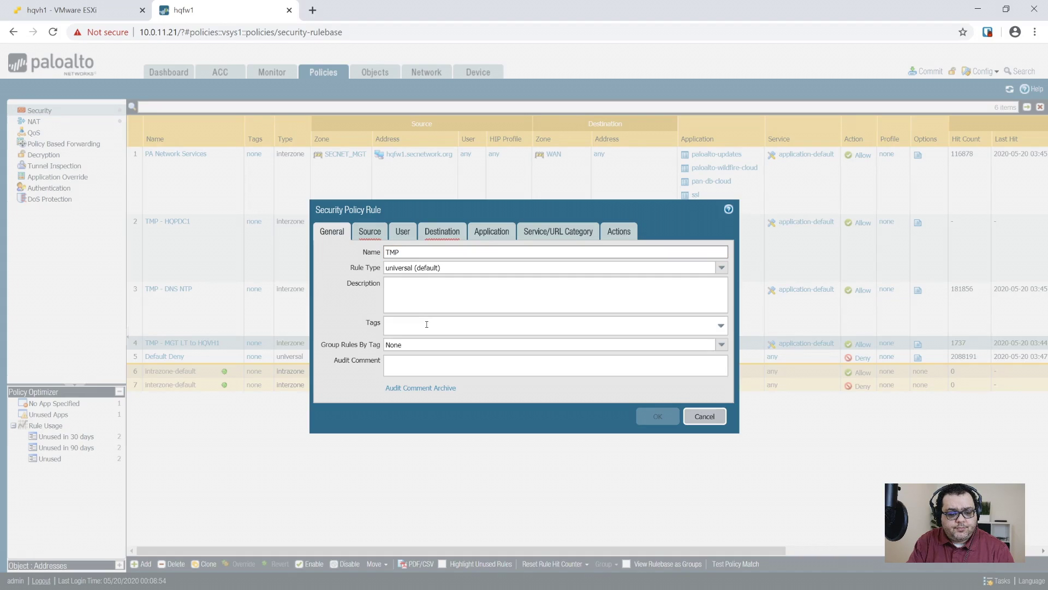
pyautogui.write('- MGT LT to HQPDC1')
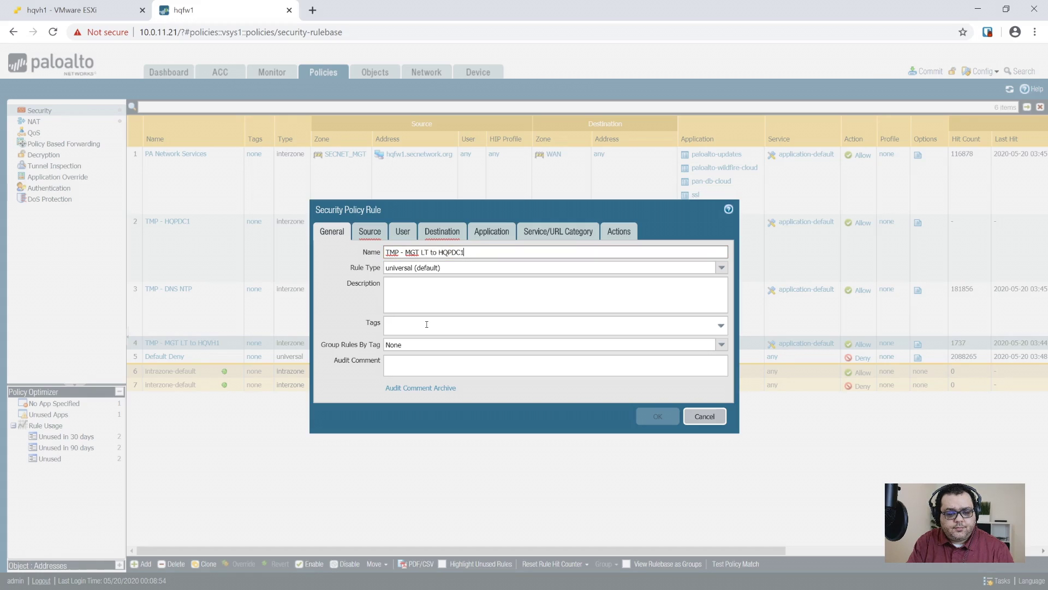
pyautogui.press('Tab')
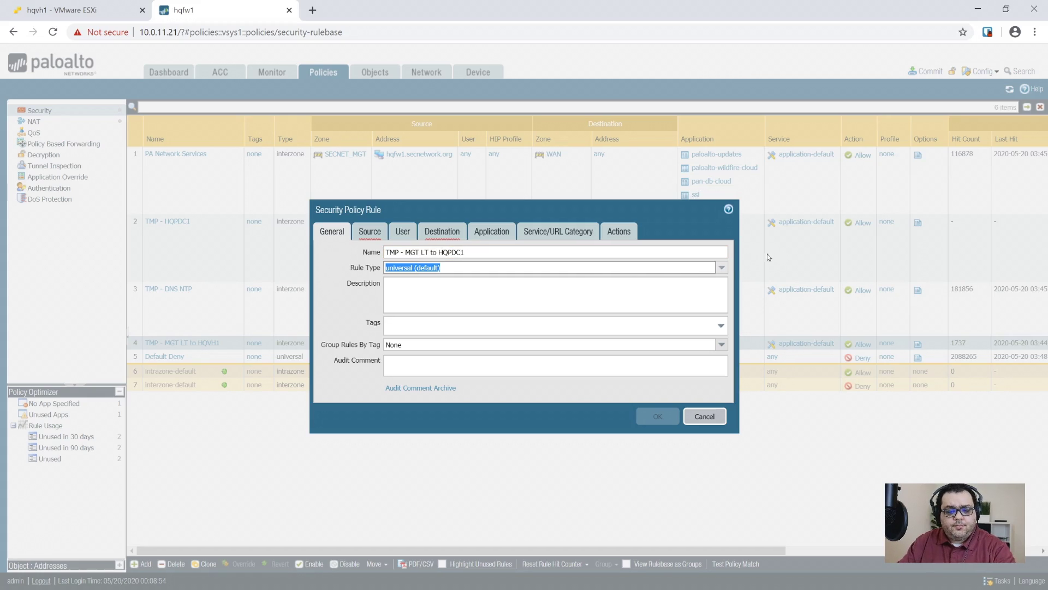
pyautogui.click(726, 268)
pyautogui.click(402, 304)
pyautogui.press('Tab')
pyautogui.click(364, 226)
pyautogui.click(333, 384)
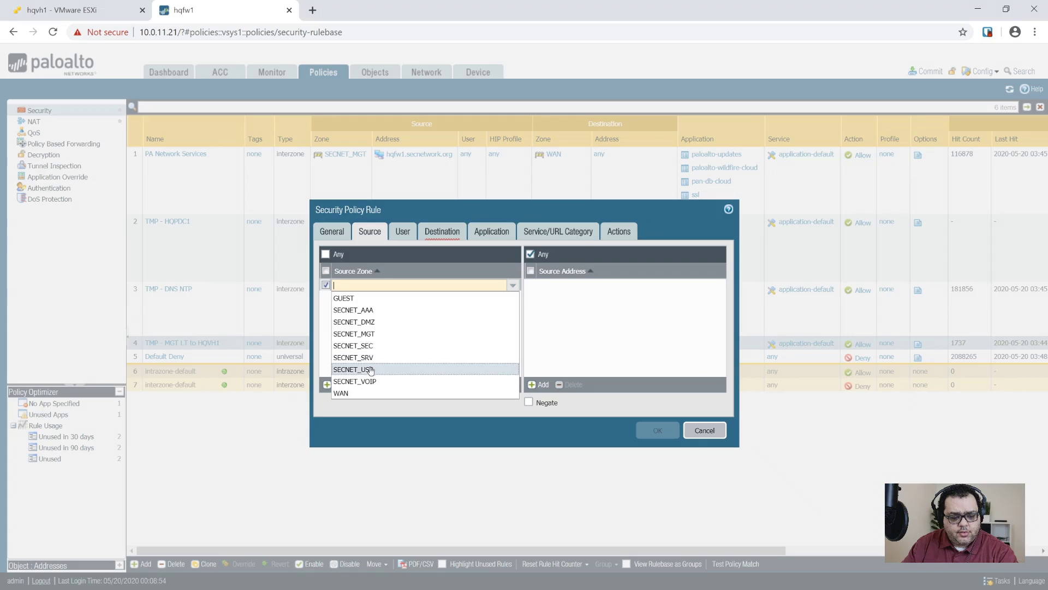
# - Set source zone SECNET_MGT with source address 10.0.11.10
pyautogui.click(343, 332)
pyautogui.click(541, 384)
pyautogui.write('10.0.')
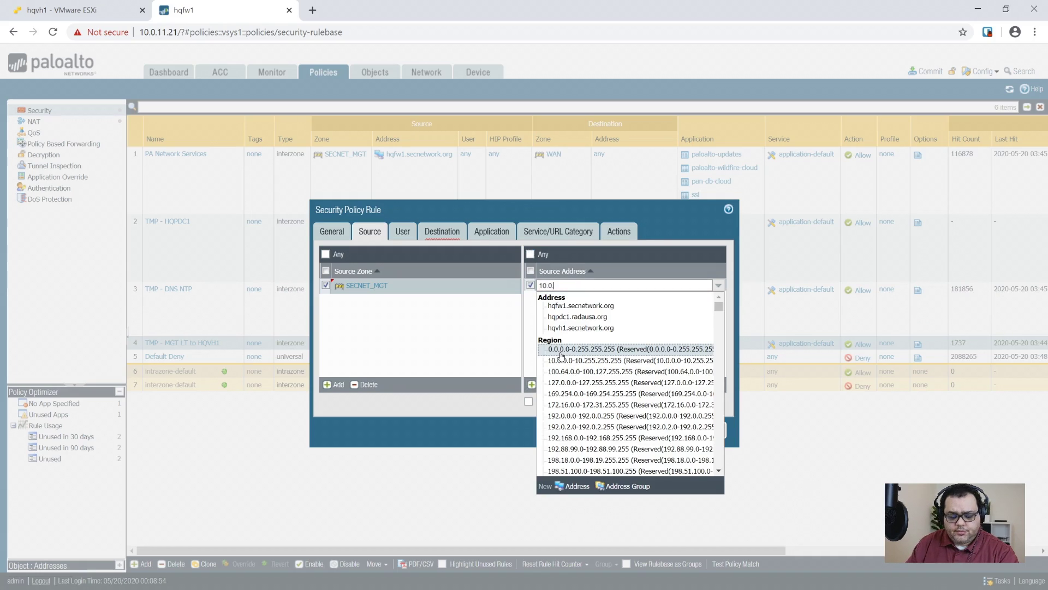
pyautogui.write('11.30')
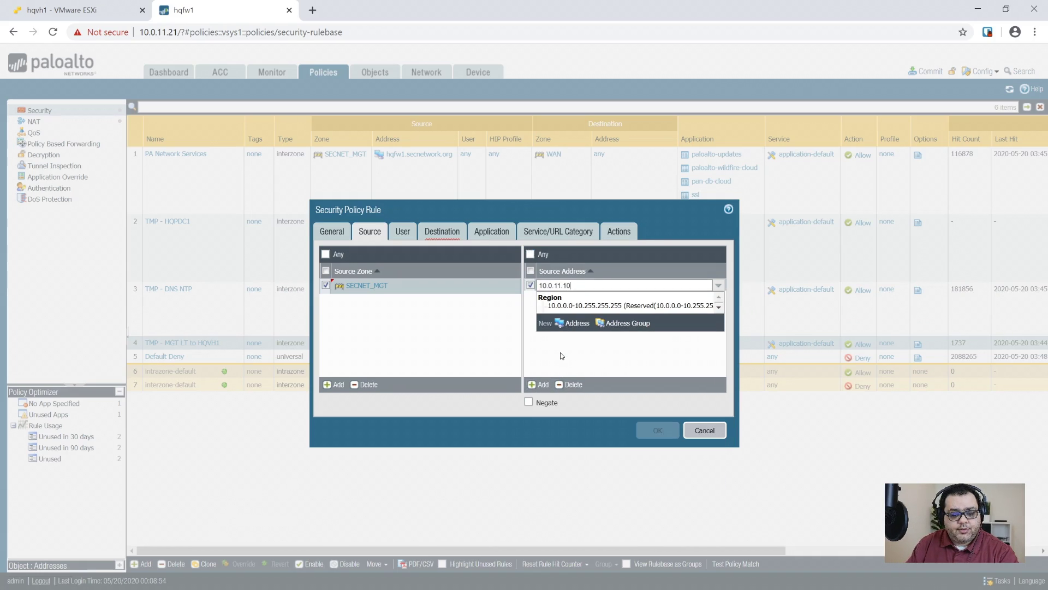
pyautogui.click(618, 355)
pyautogui.click(540, 384)
pyautogui.write('10.0.11.1')
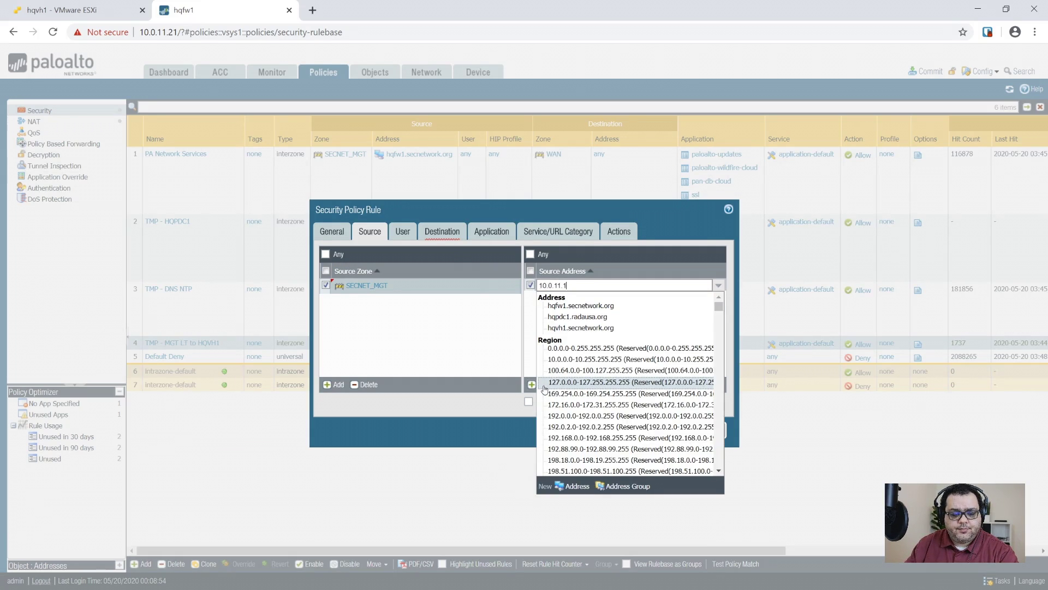
pyautogui.write('0')
pyautogui.press('Return')
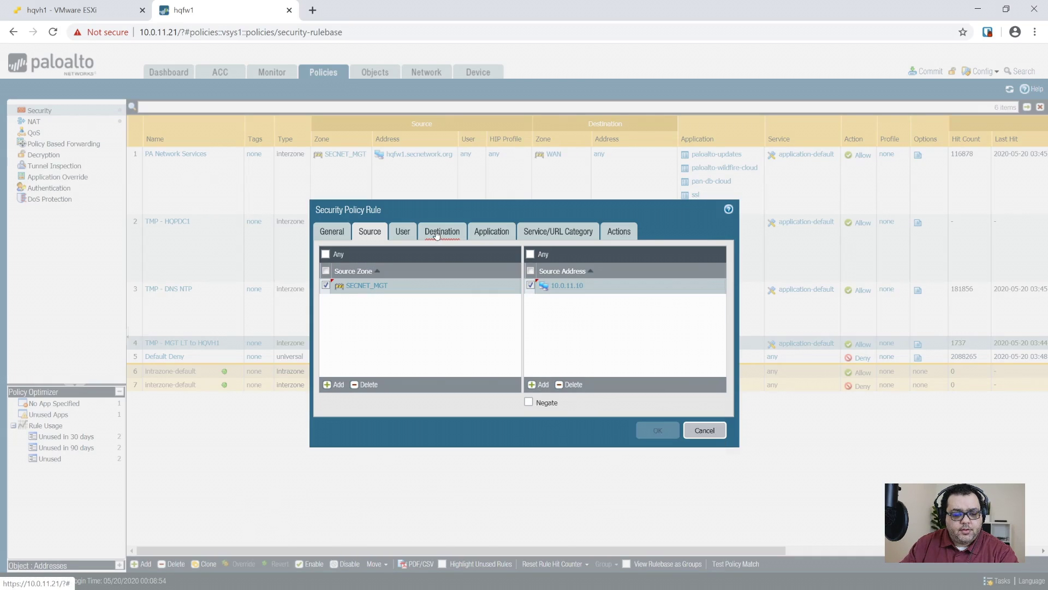
# - Set destination zone SECNET_AAA and address hqpdc1.radausa.org, keep Application Any, and save
pyautogui.click(441, 232)
pyautogui.click(334, 383)
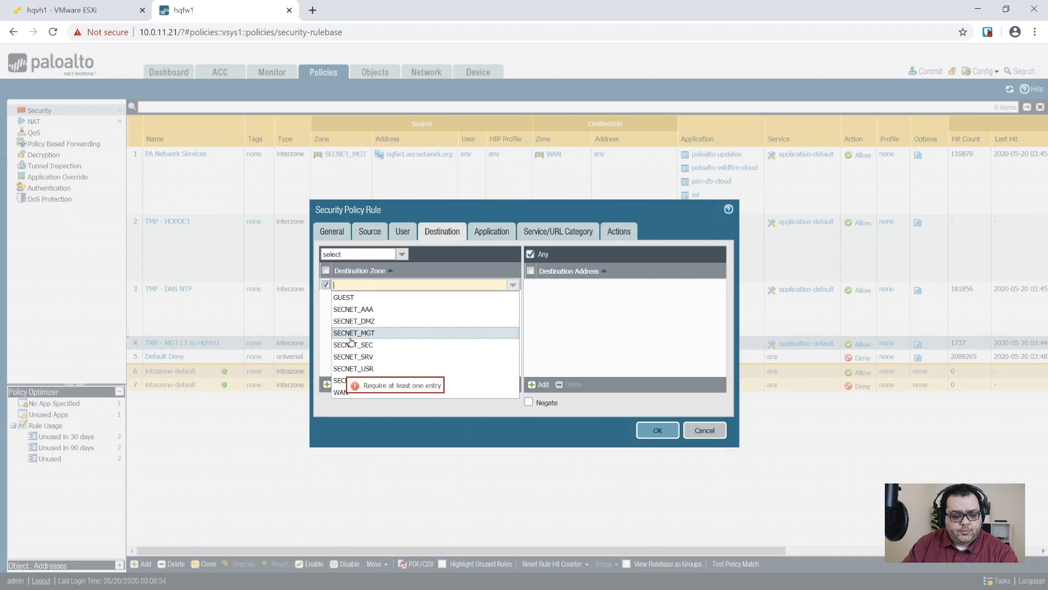
pyautogui.click(359, 310)
pyautogui.click(541, 384)
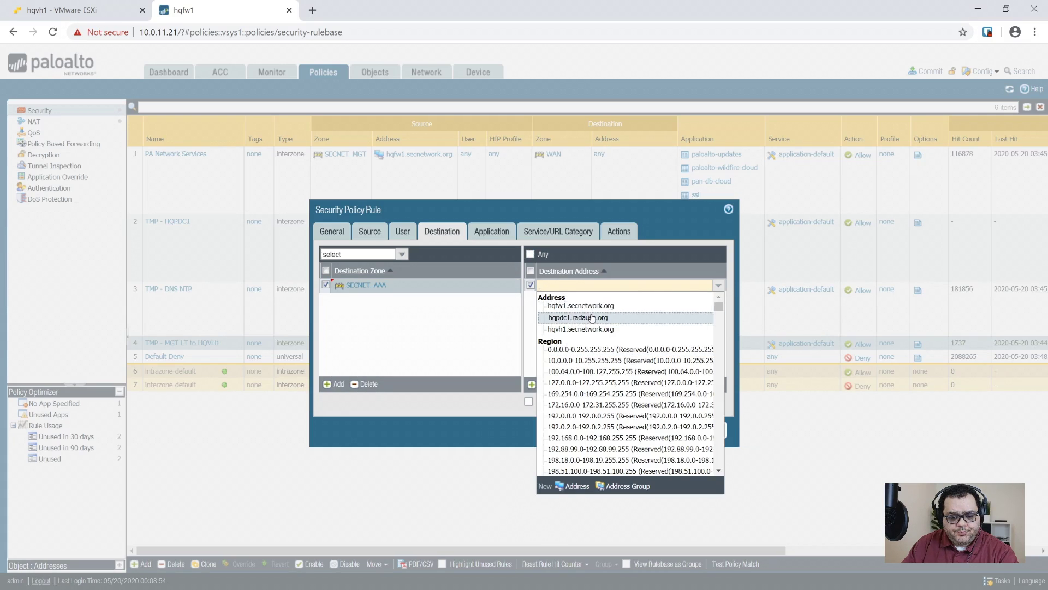
pyautogui.click(594, 317)
pyautogui.click(492, 232)
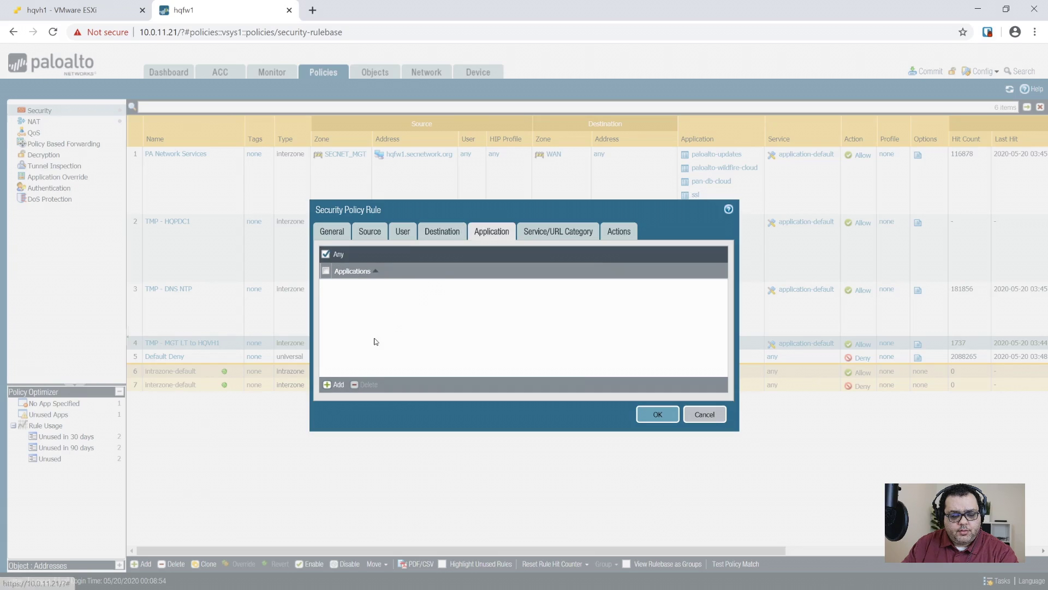
pyautogui.click(565, 232)
pyautogui.click(607, 232)
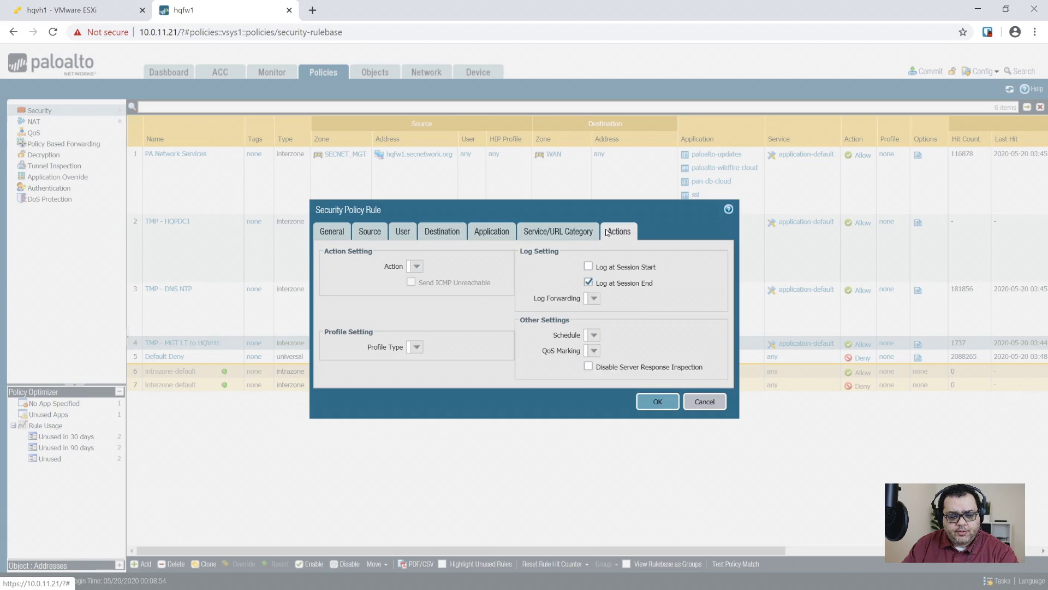
pyautogui.click(657, 402)
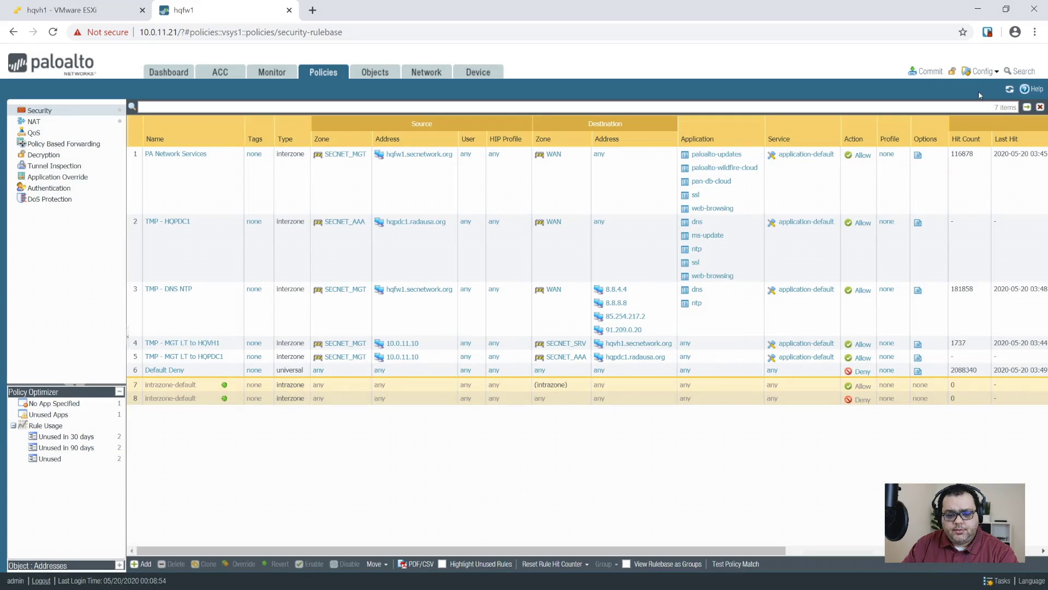
# - In the NAT rulebase, add a new NAT rule named 'TMP - HQPDC1'
pyautogui.click(34, 121)
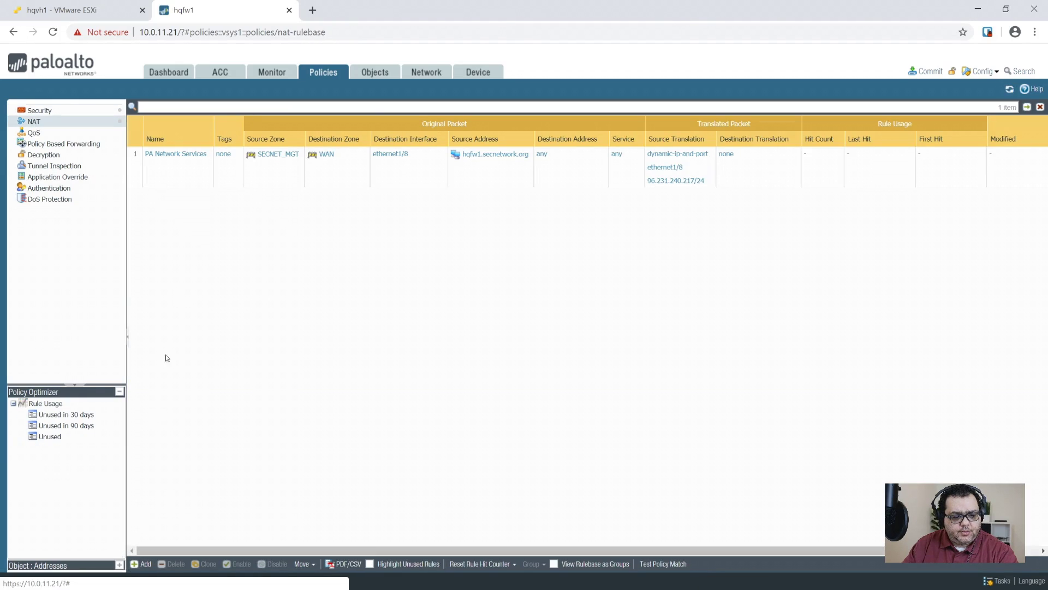
pyautogui.click(176, 182)
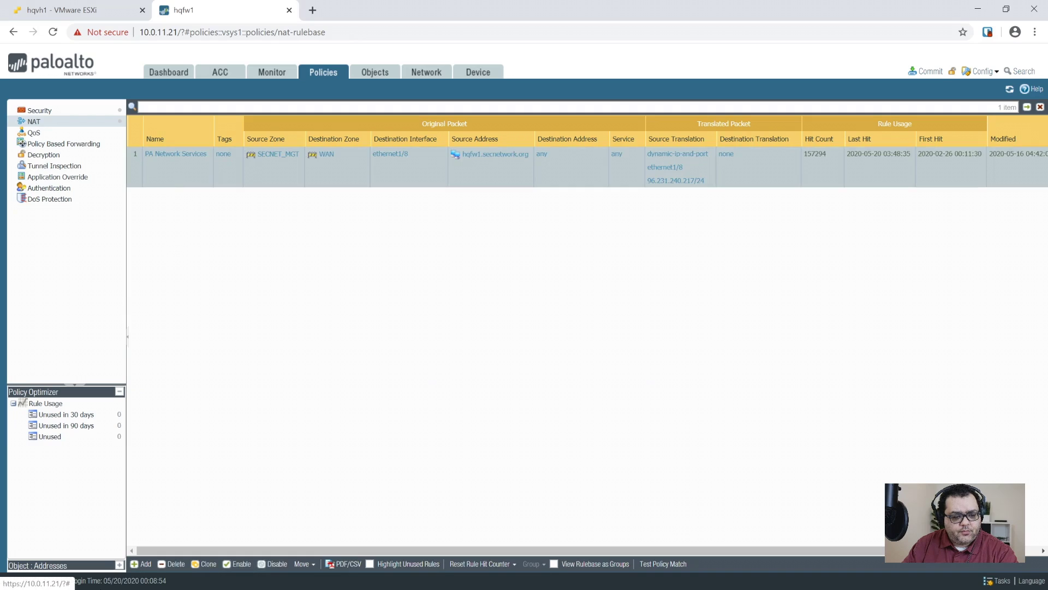
pyautogui.click(141, 563)
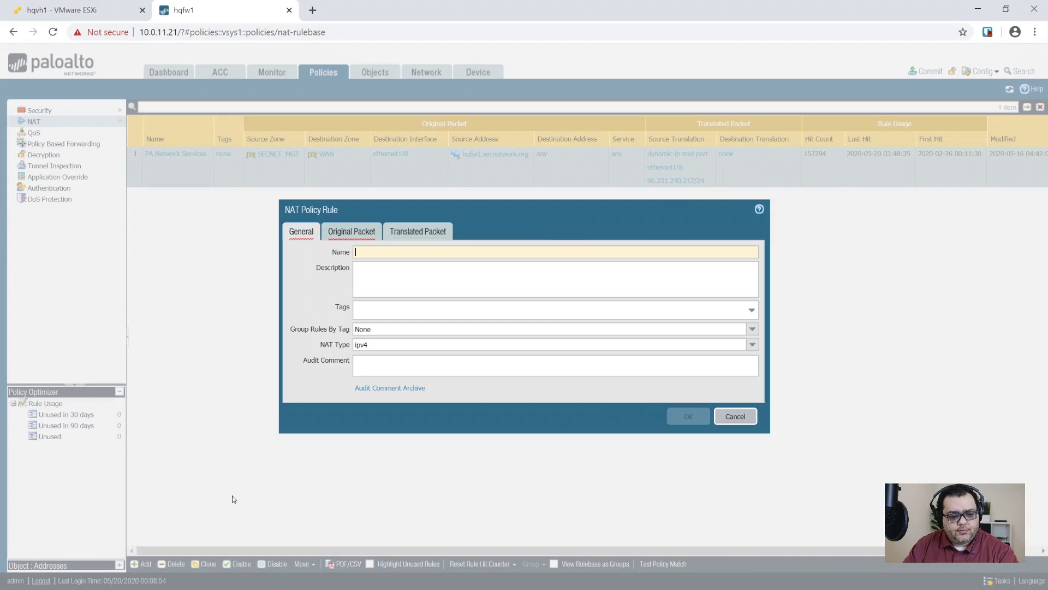
pyautogui.write('TMP -')
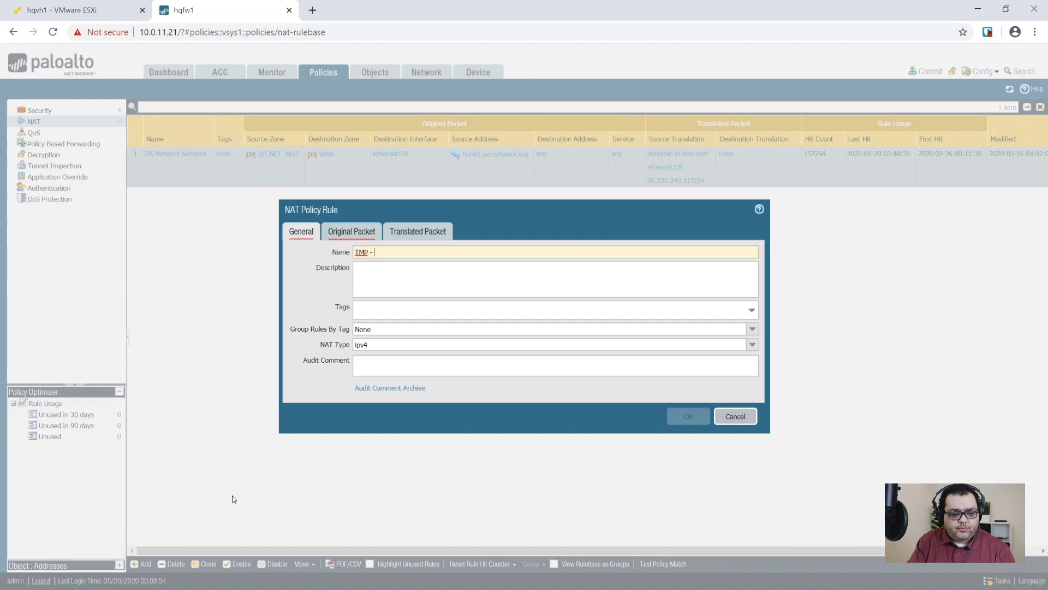
pyautogui.write(' HQPDC1')
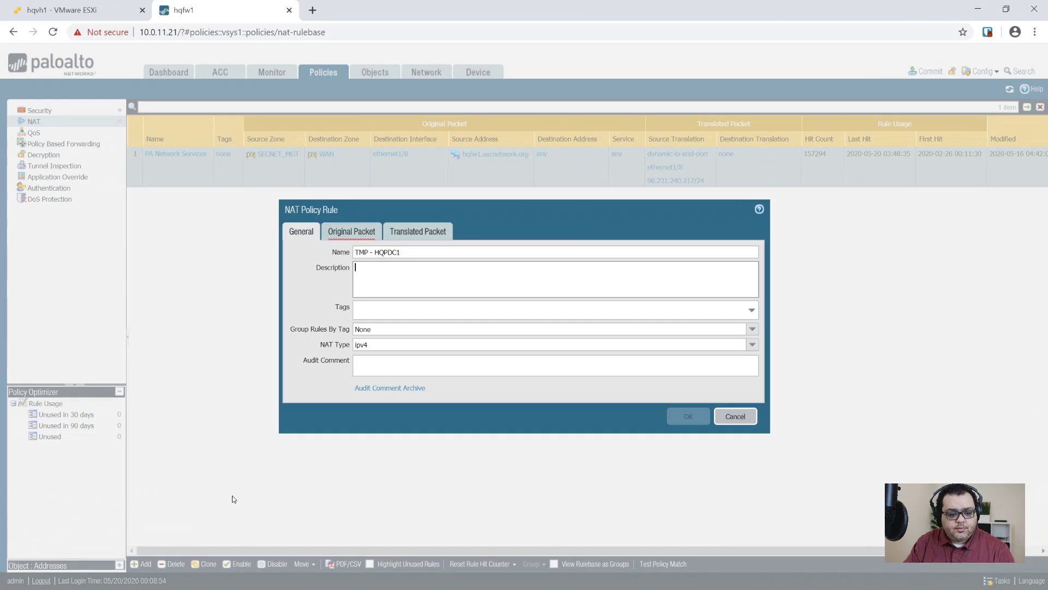
pyautogui.click(370, 290)
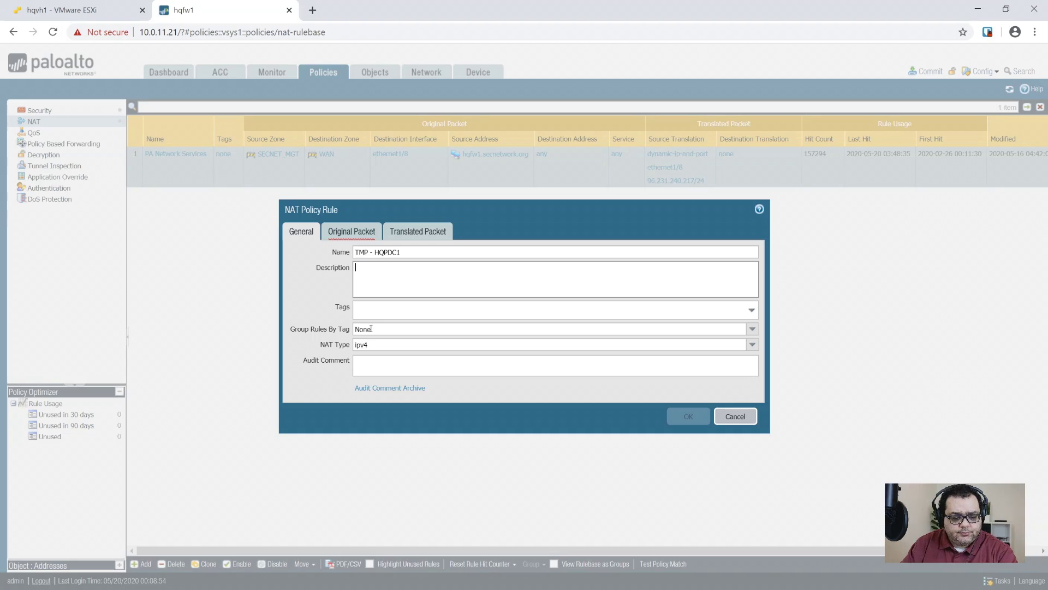
pyautogui.click(351, 231)
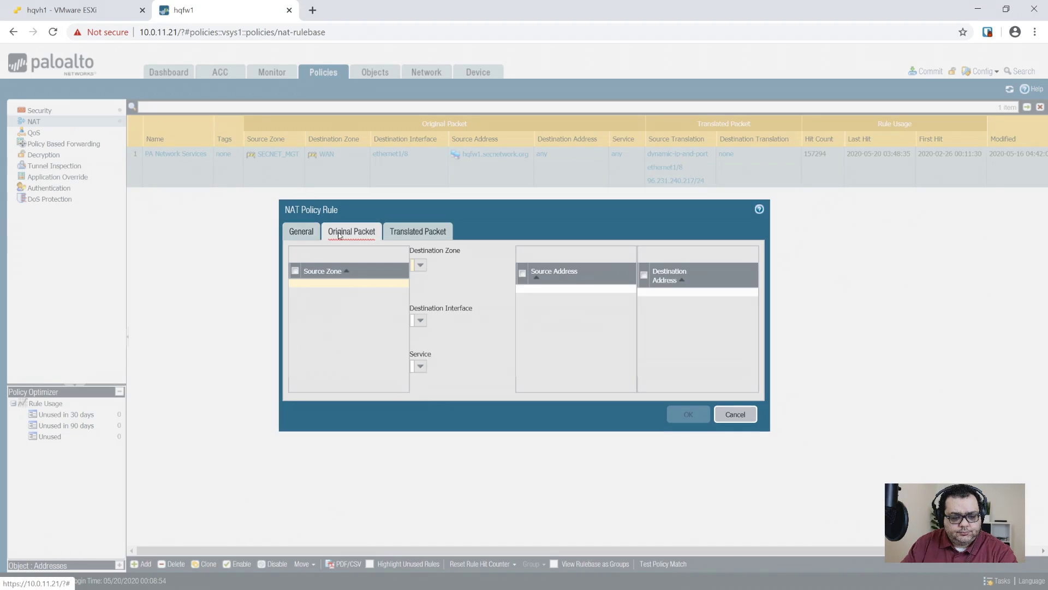
# - Match source zone SECNET_AAA, destination WAN via ethernet1/8, and source address hqpdc1.radausa.org
pyautogui.click(304, 385)
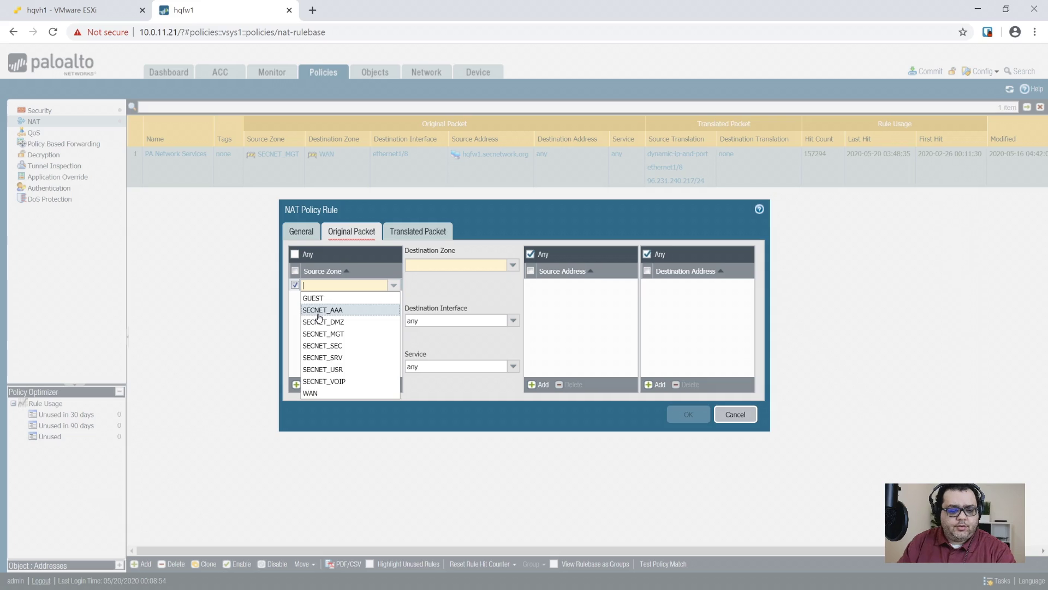
pyautogui.click(344, 309)
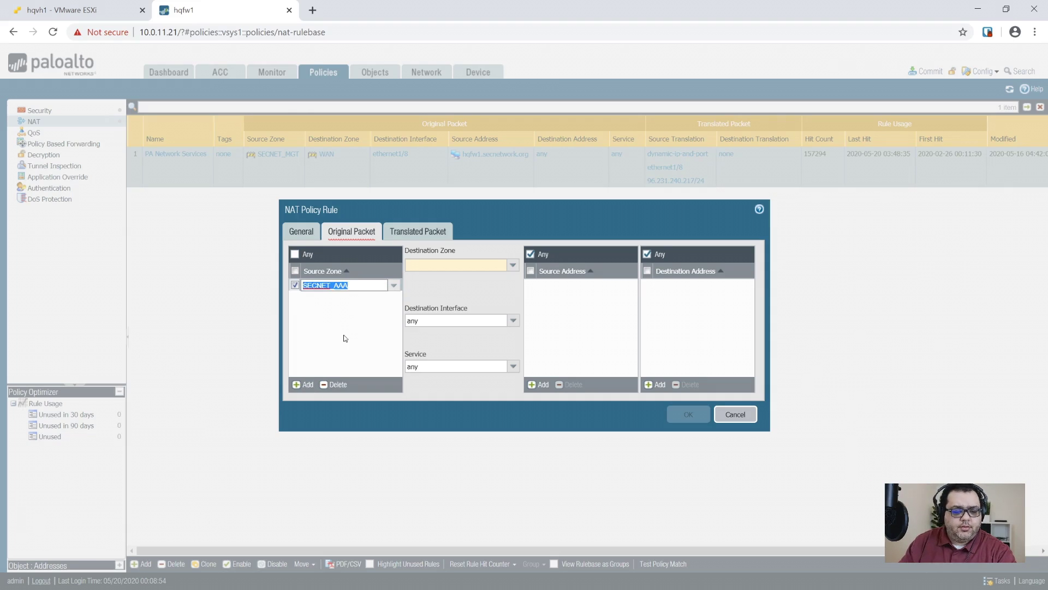
pyautogui.click(512, 266)
pyautogui.click(423, 374)
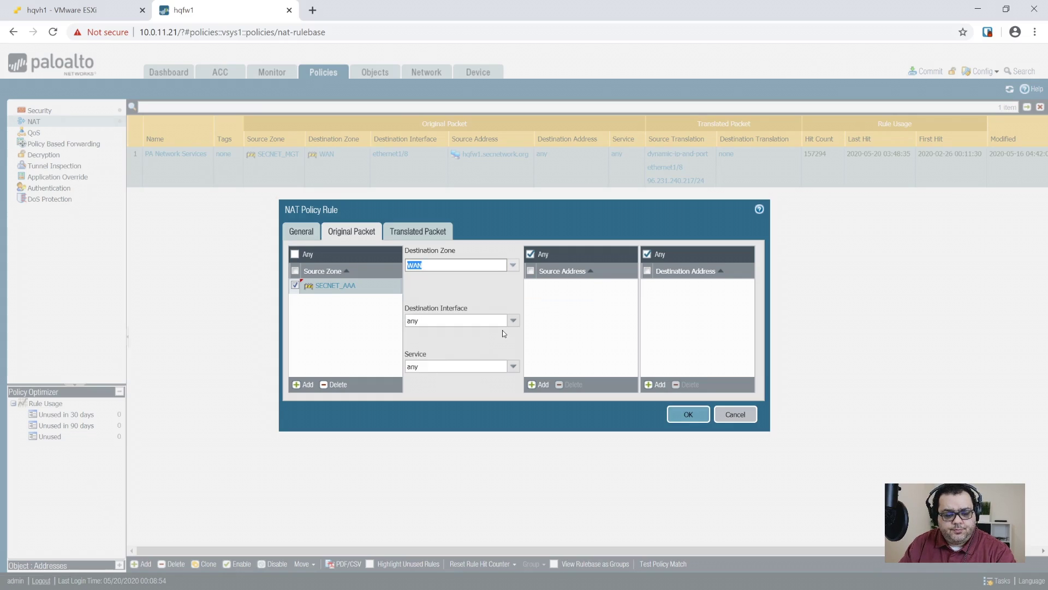
pyautogui.click(515, 321)
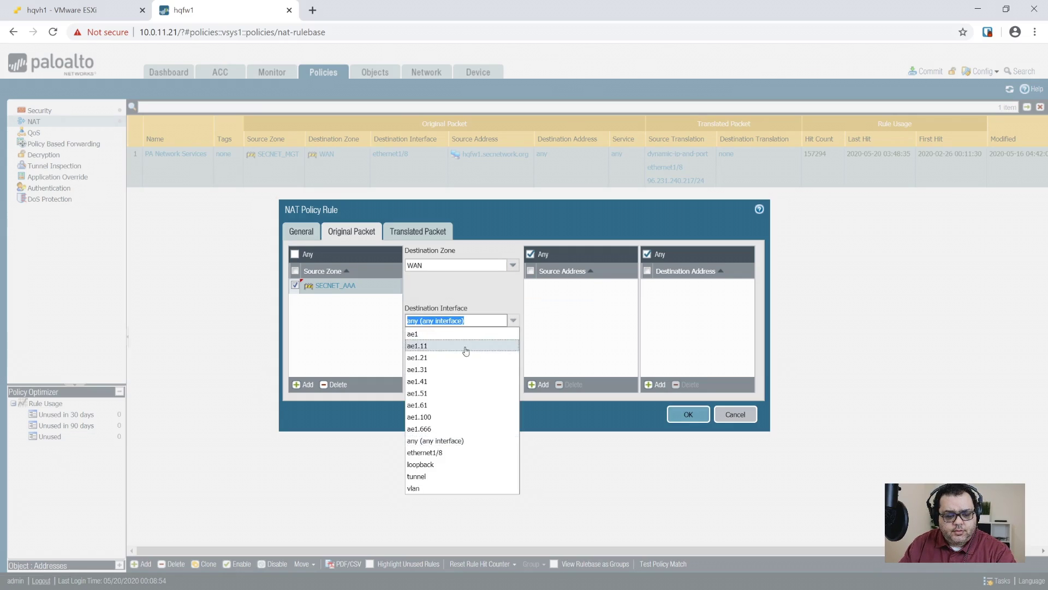
pyautogui.click(431, 453)
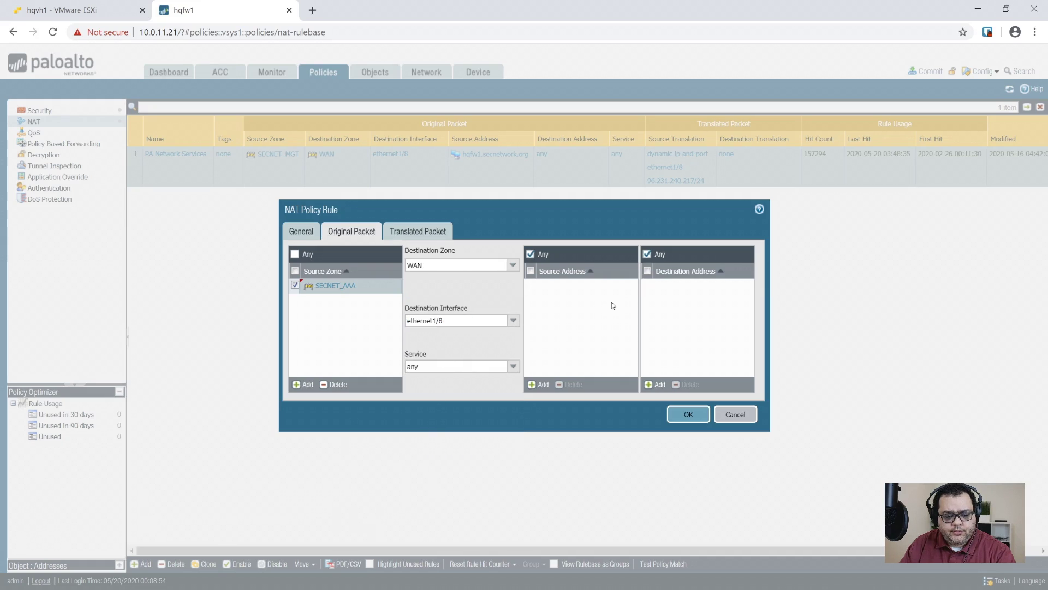
pyautogui.click(541, 384)
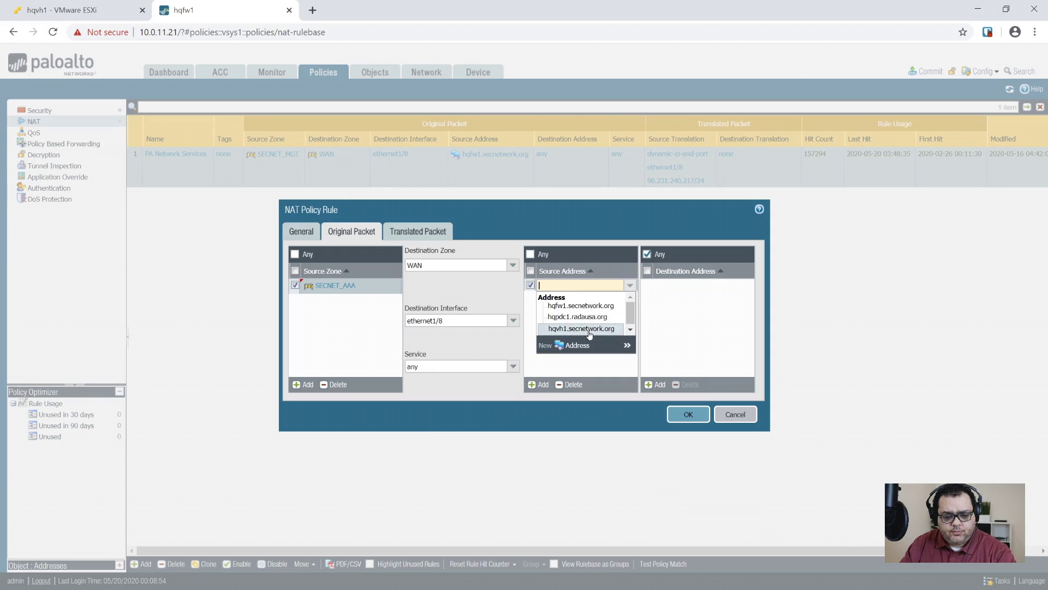
pyautogui.click(577, 316)
pyautogui.click(398, 232)
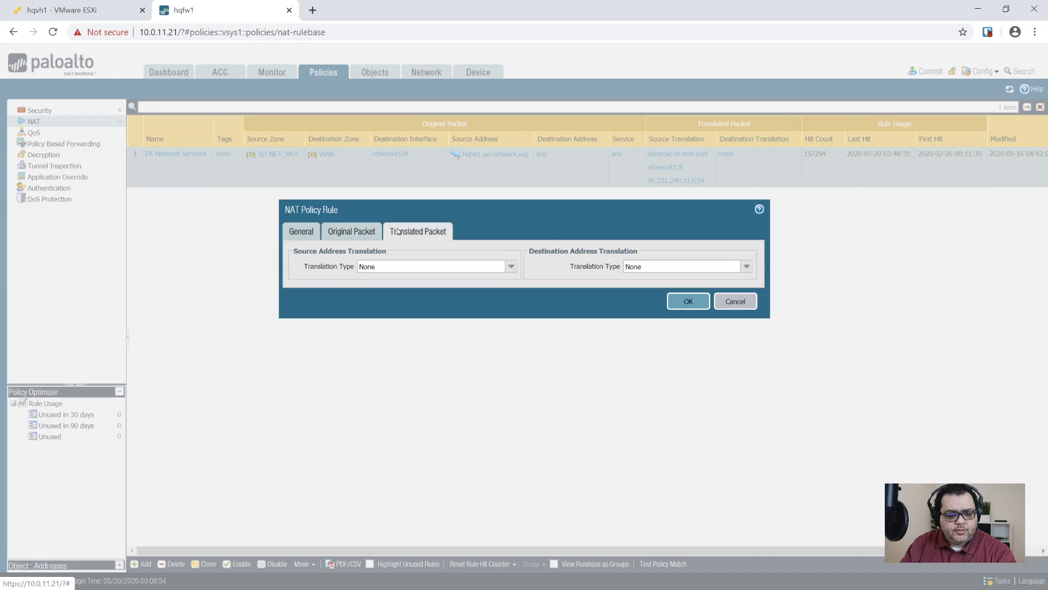
# - Set source translation to Dynamic IP And Port using the Interface Address type
pyautogui.click(510, 266)
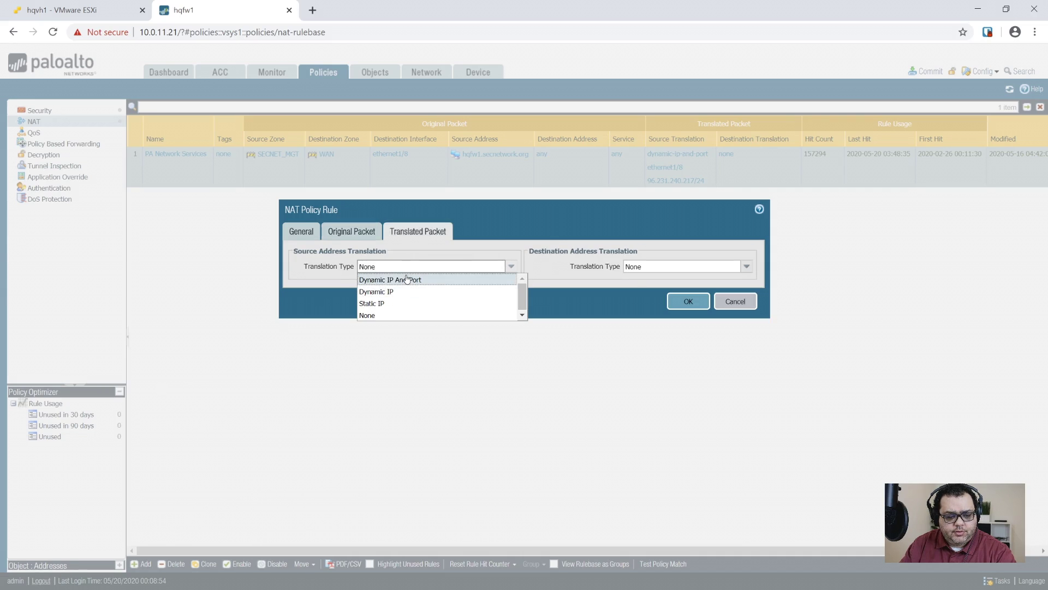
pyautogui.click(388, 279)
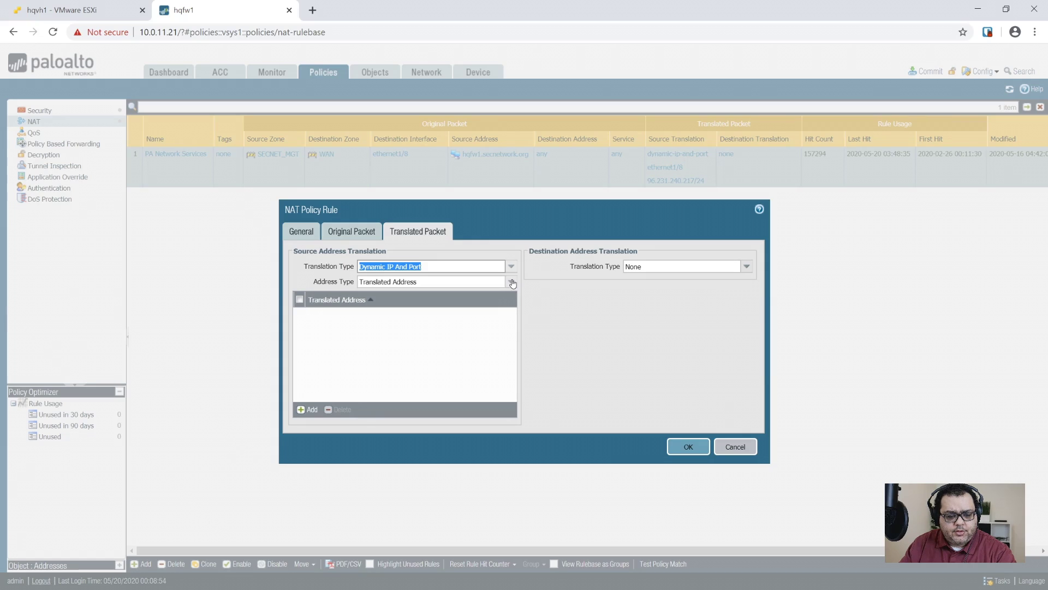
pyautogui.click(511, 282)
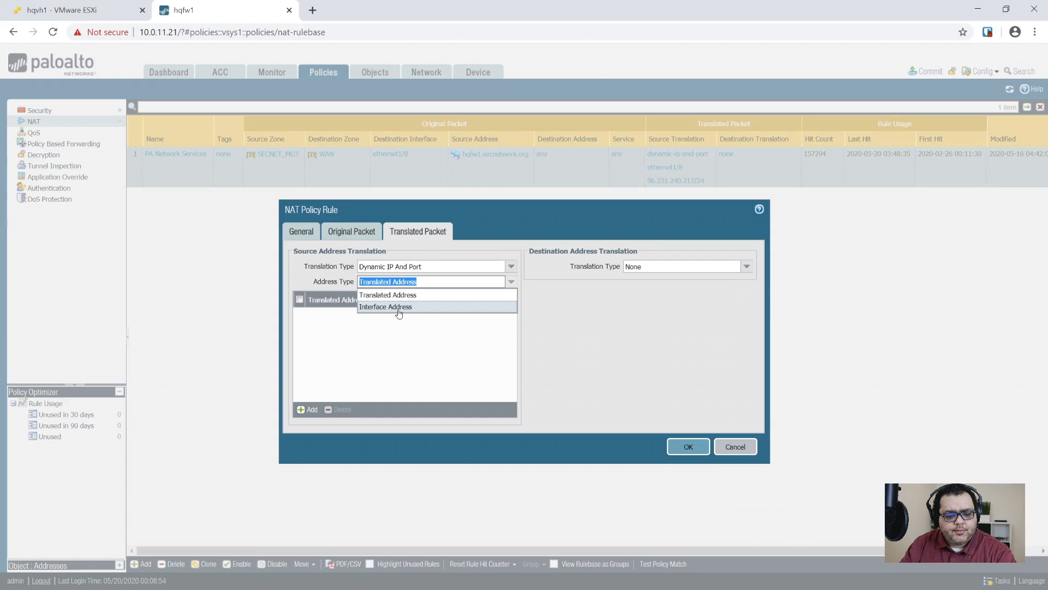
pyautogui.click(399, 307)
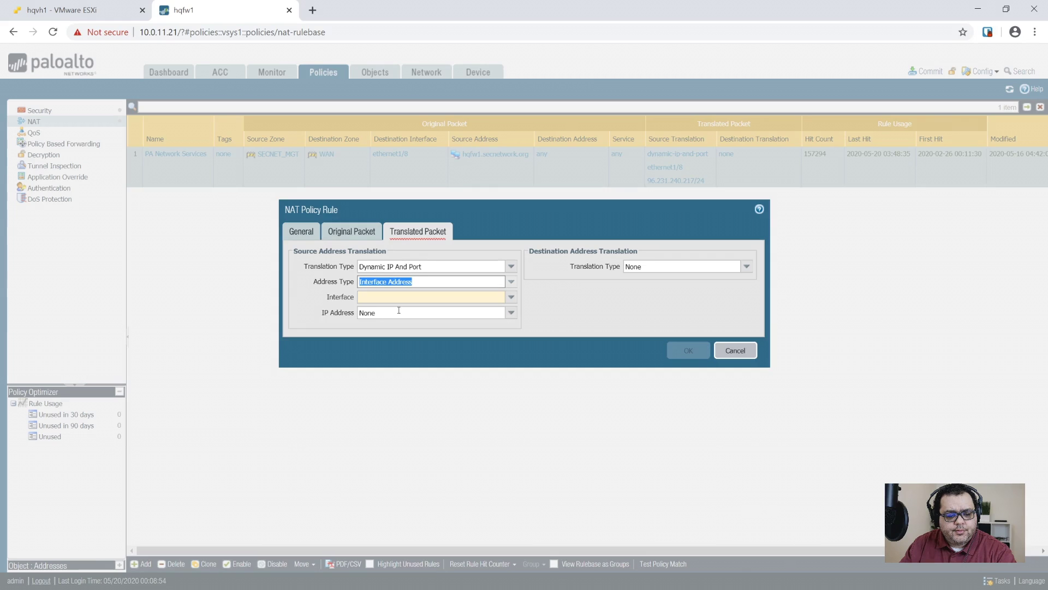
# - Translate via ethernet1/8 at 96.231.240.217/24, save the TMP - HQPDC1 rule and bring up Commit
pyautogui.click(506, 296)
pyautogui.click(391, 409)
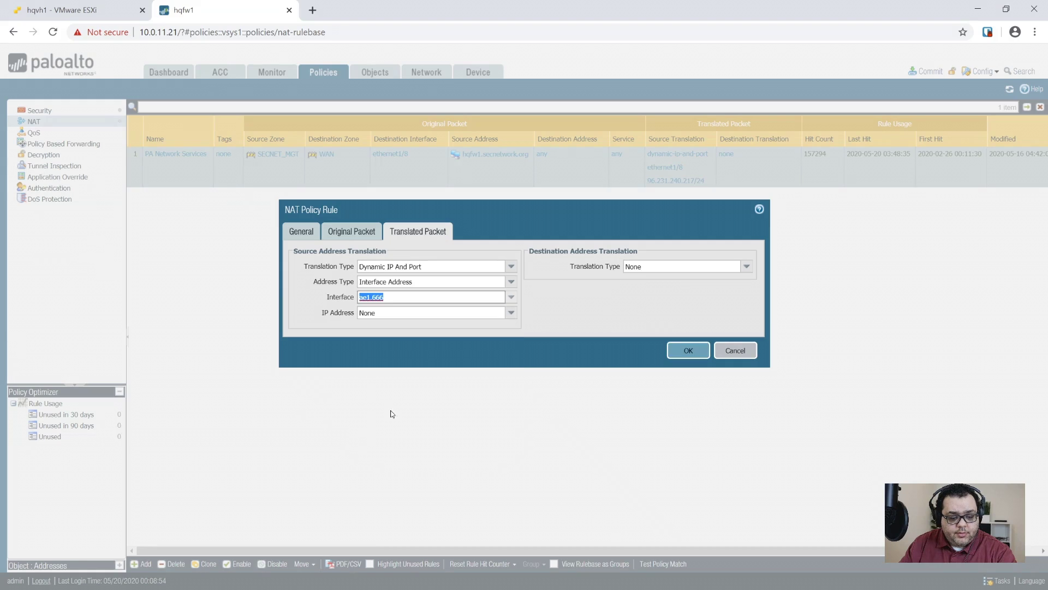
pyautogui.click(511, 297)
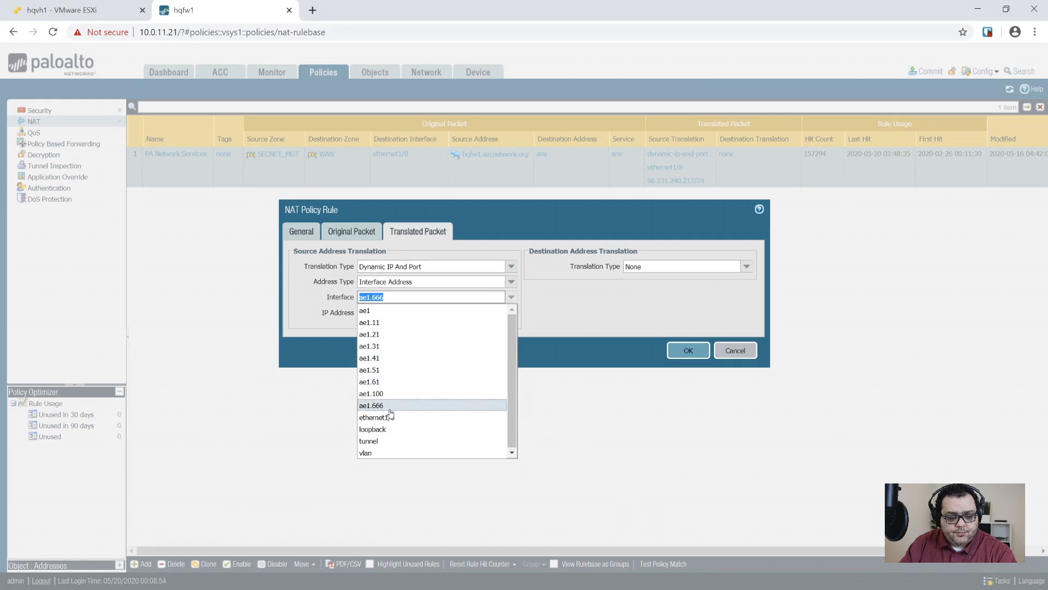
pyautogui.click(391, 408)
pyautogui.click(511, 297)
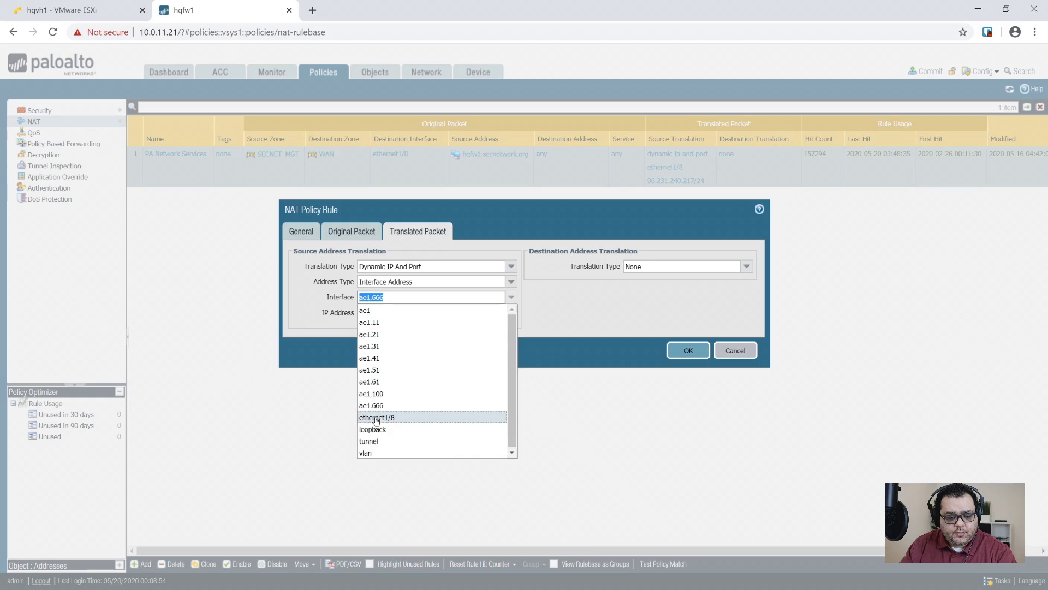
pyautogui.click(376, 418)
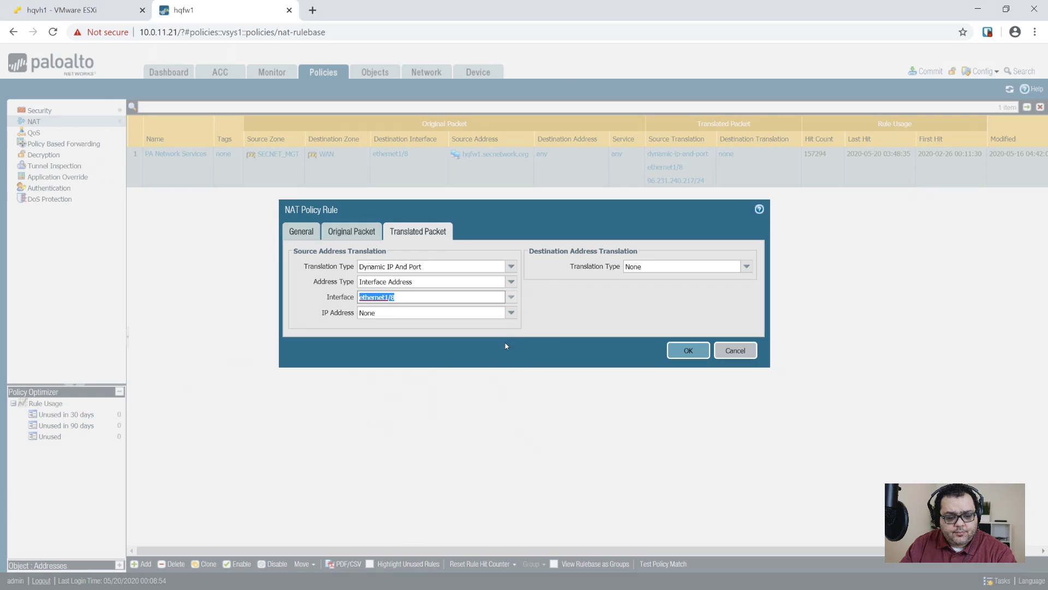
pyautogui.click(511, 313)
pyautogui.click(444, 338)
pyautogui.click(690, 349)
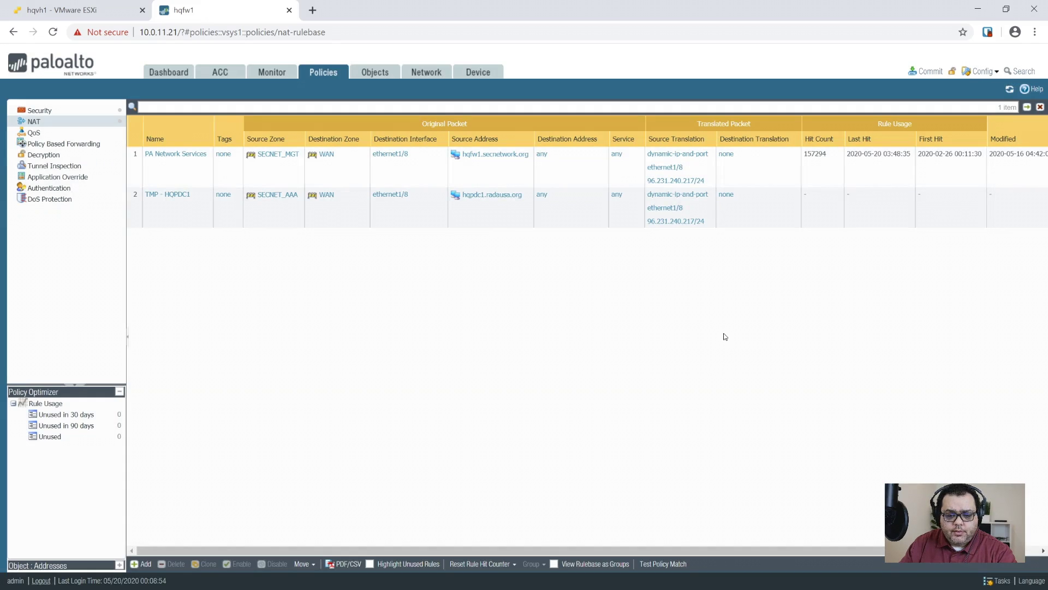
pyautogui.click(927, 72)
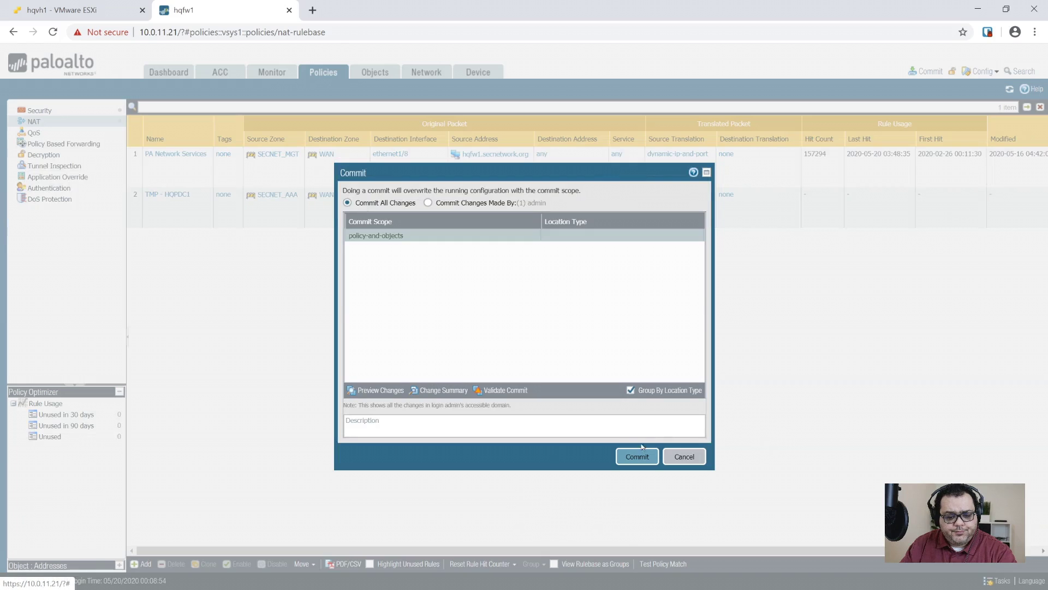
# - Commit all pending firewall changes, view the Security policy rules, then switch to the ESXi tab
pyautogui.click(637, 454)
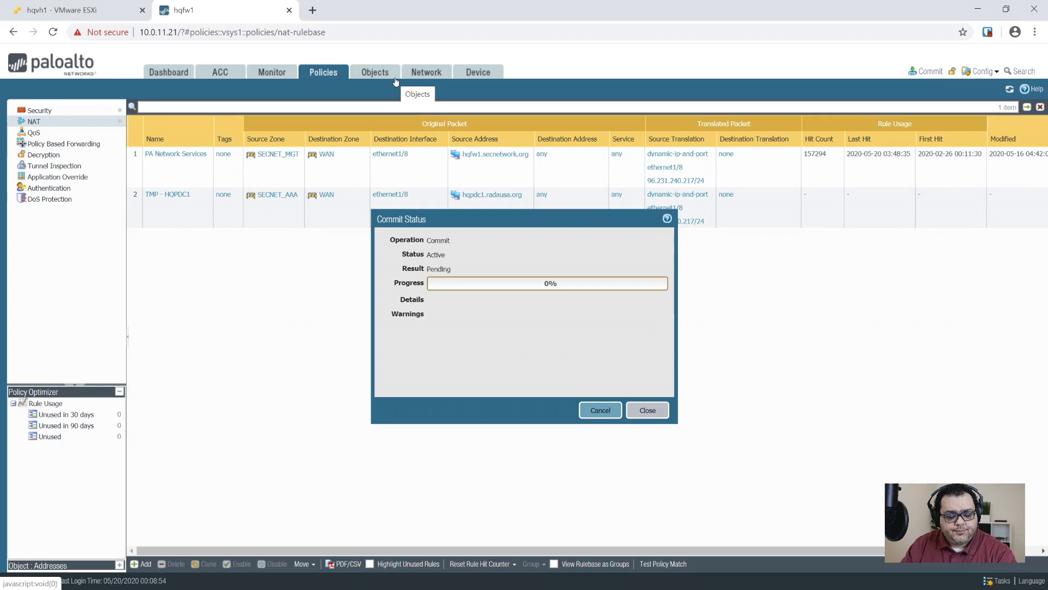
pyautogui.click(282, 75)
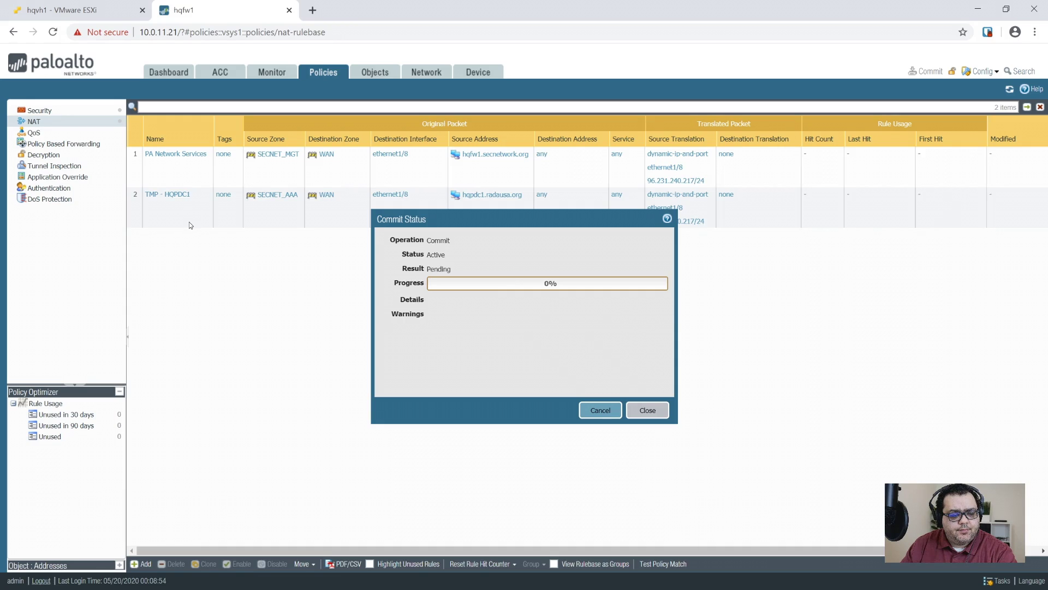
pyautogui.click(52, 112)
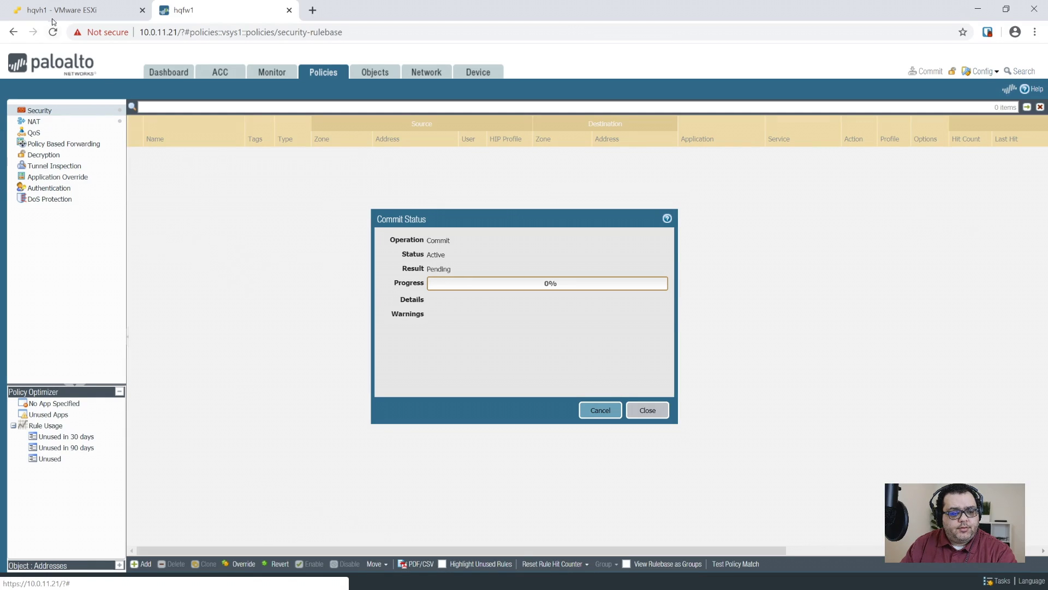
pyautogui.click(76, 9)
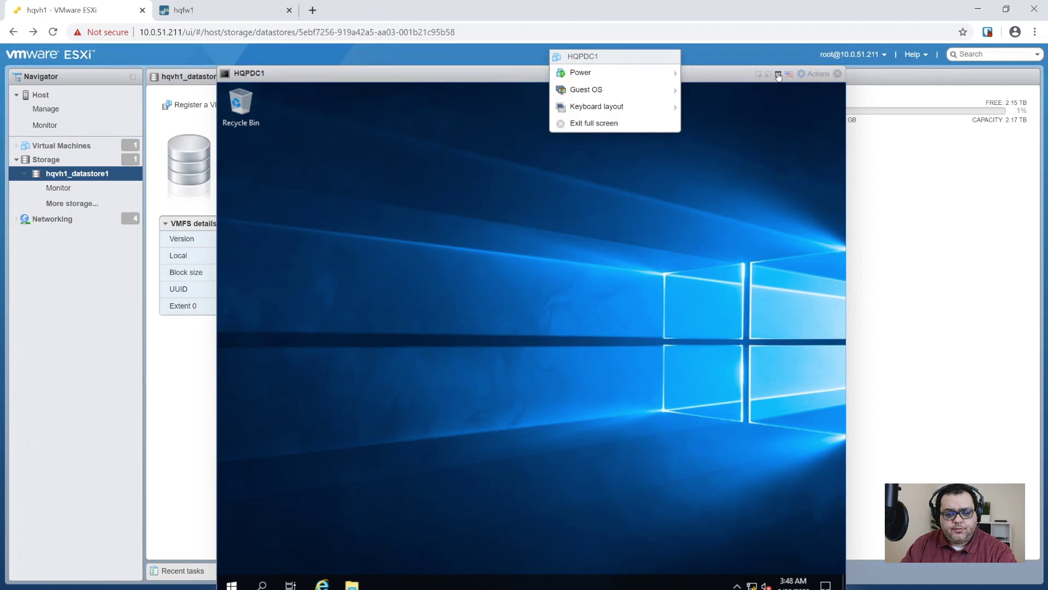
# - Show HQPDC1's console full screen and launch Server Manager from the Start menu
pyautogui.click(779, 74)
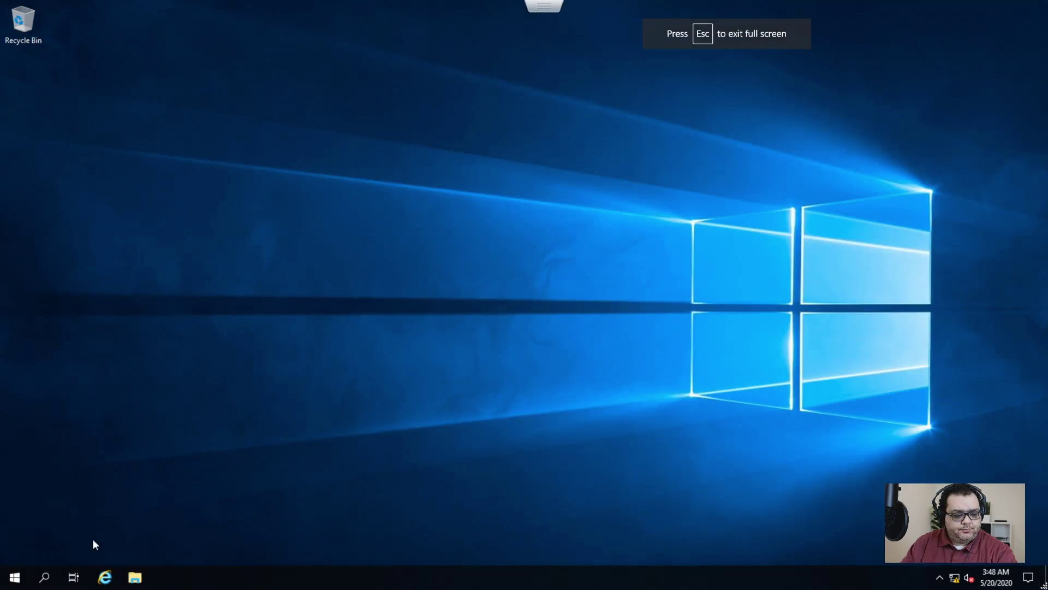
pyautogui.click(15, 577)
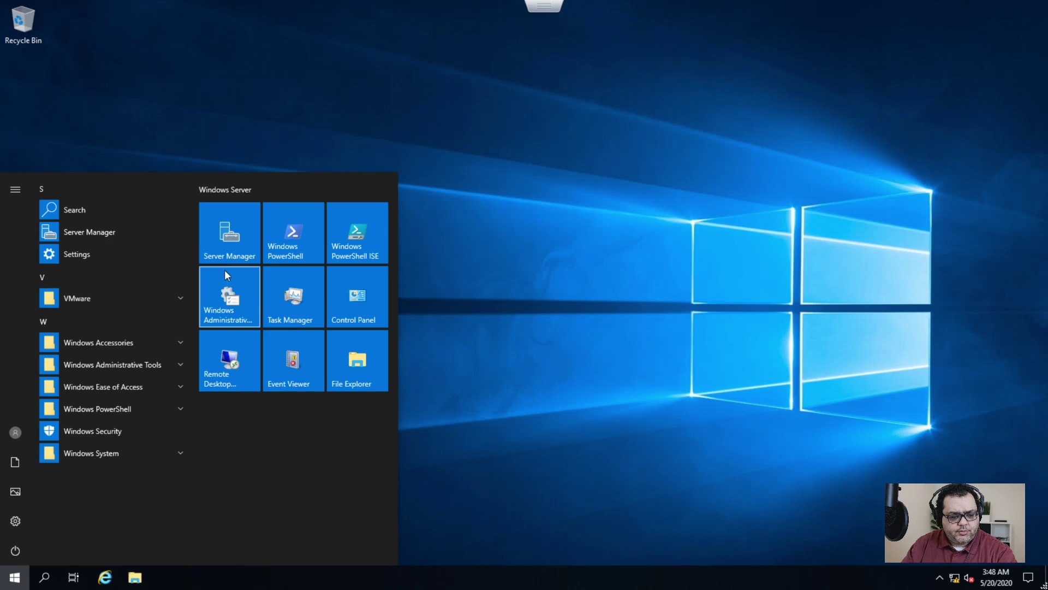
pyautogui.click(225, 239)
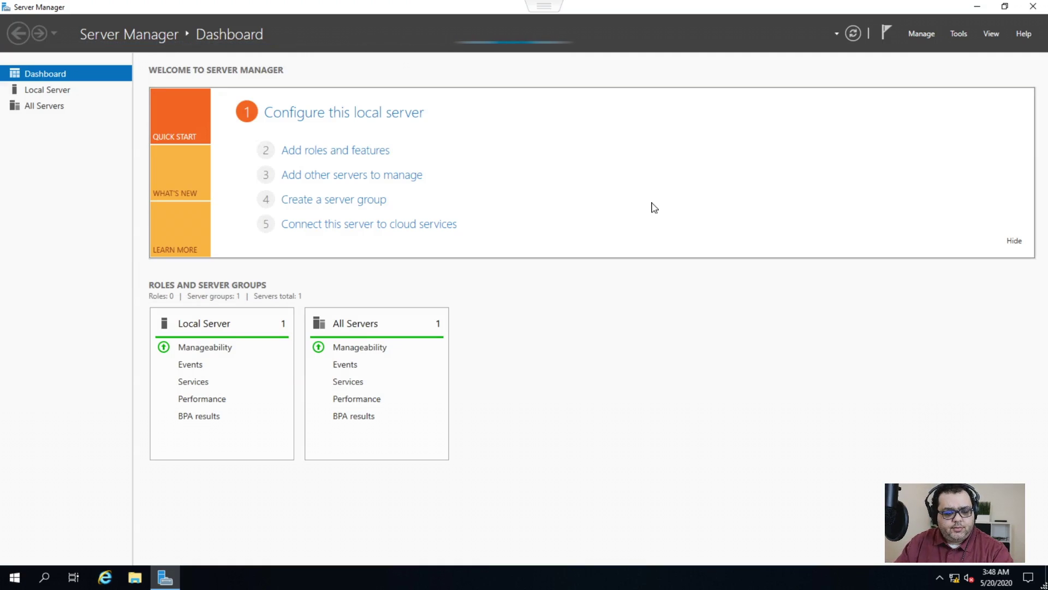
# - Launch the Add Roles and Features Wizard and advance to the Server Roles page
pyautogui.click(351, 154)
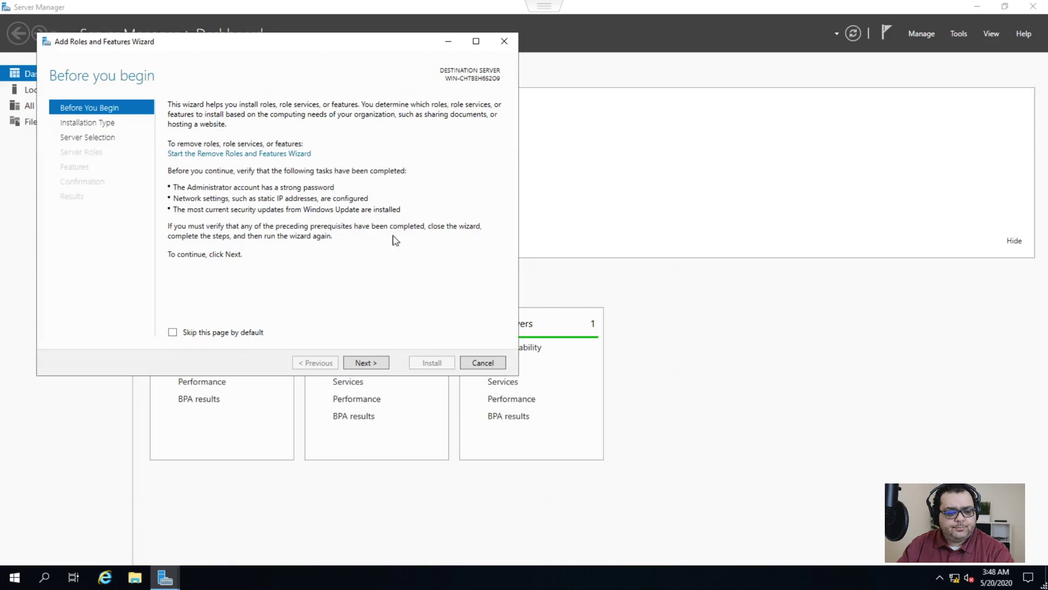
pyautogui.click(360, 364)
pyautogui.click(362, 363)
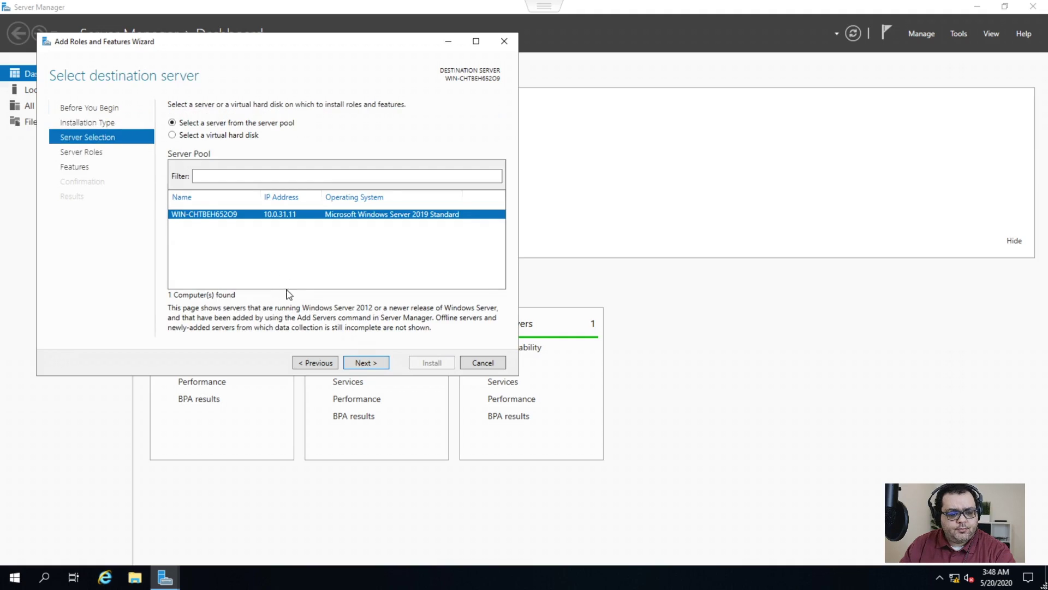
pyautogui.click(474, 365)
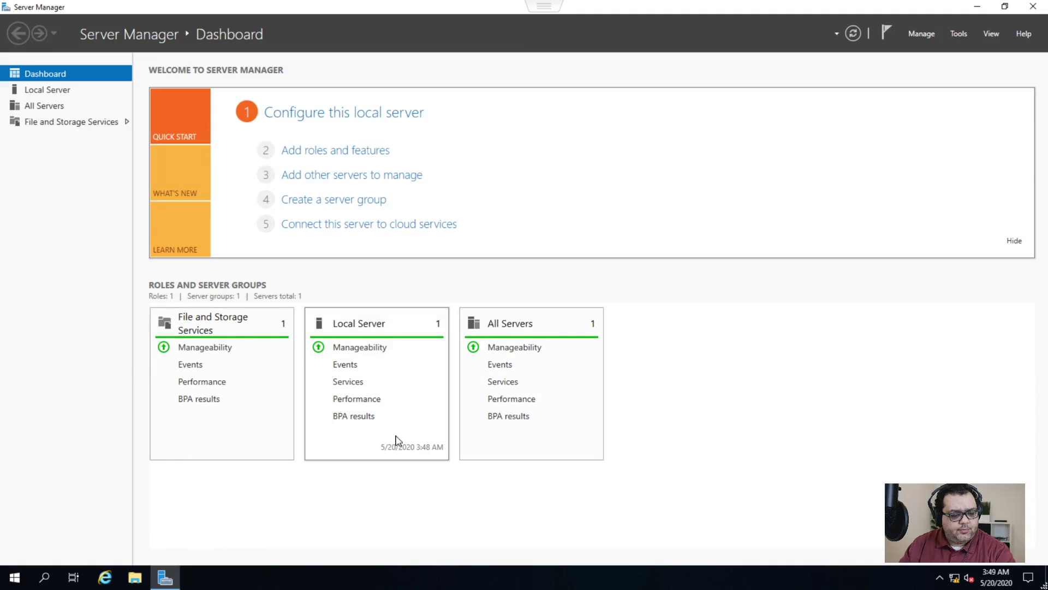
pyautogui.click(327, 150)
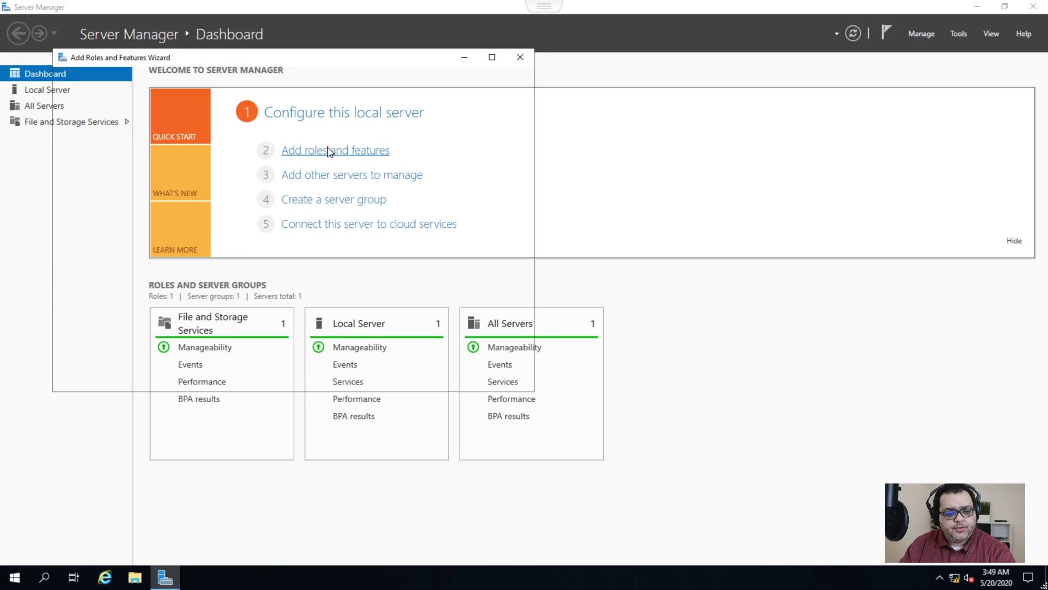
pyautogui.click(382, 378)
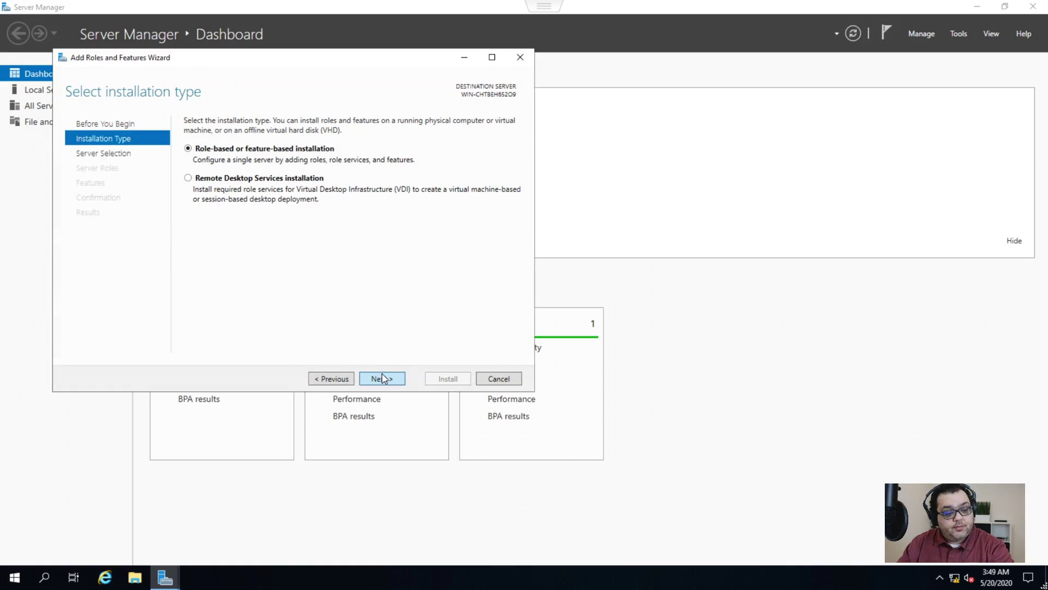
pyautogui.click(382, 377)
pyautogui.click(382, 377)
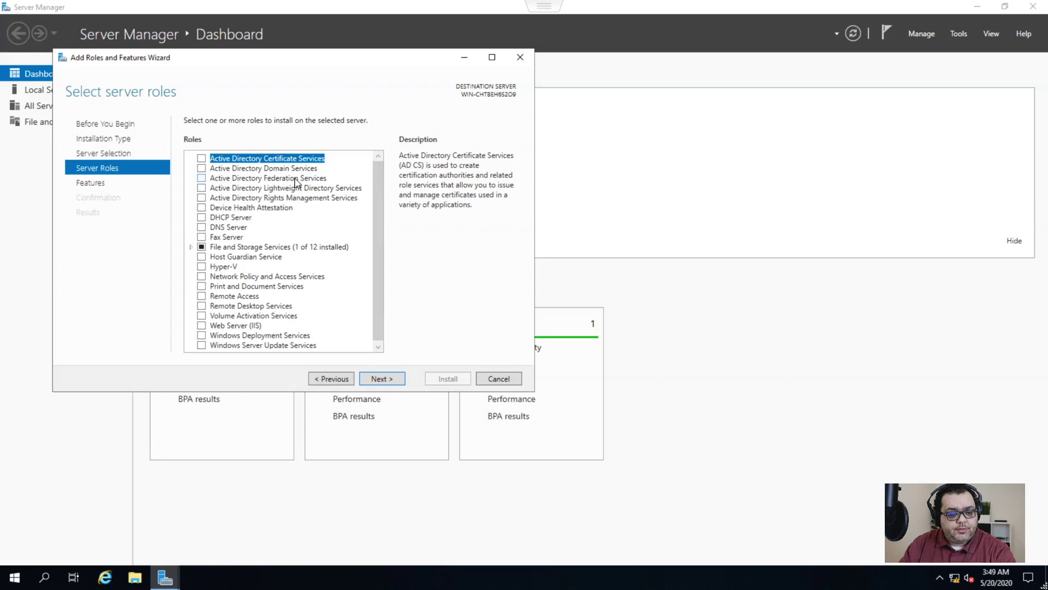
# - Select Active Directory Domain Services and DNS Server, adding their required management features
pyautogui.click(258, 169)
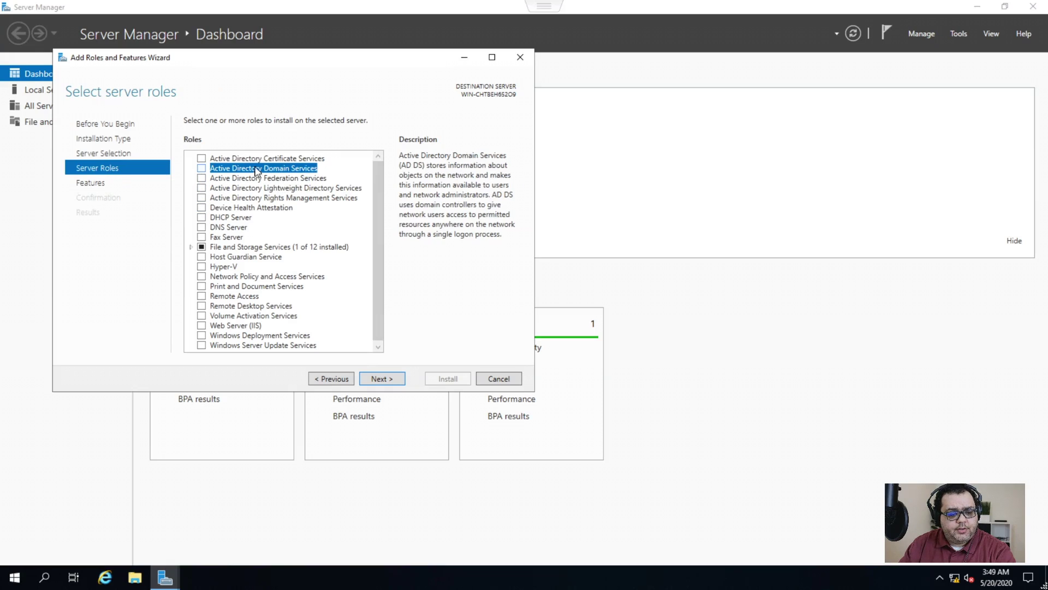
pyautogui.click(203, 169)
pyautogui.click(327, 332)
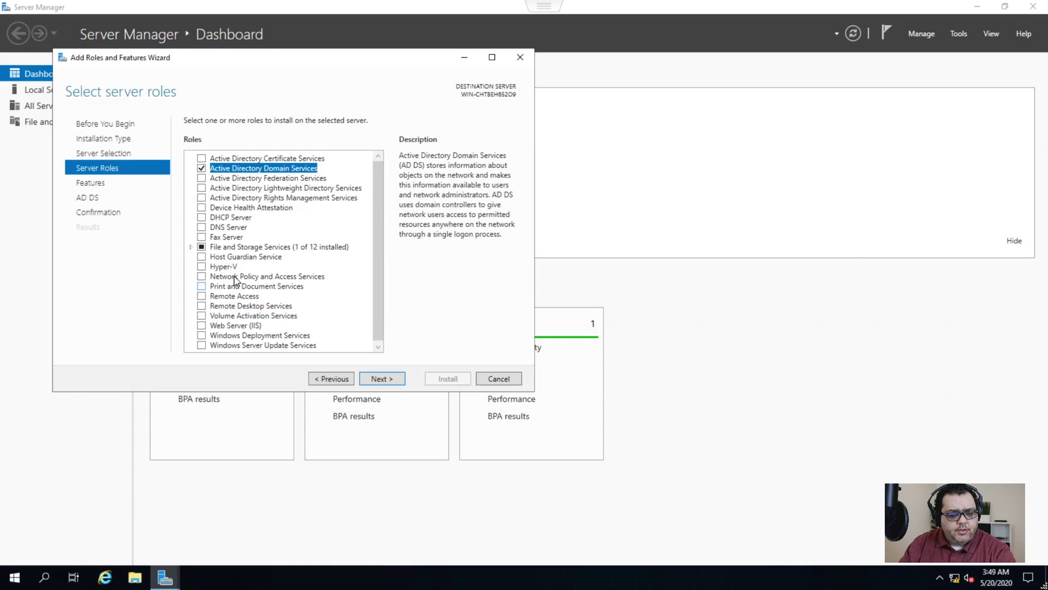
pyautogui.click(213, 228)
pyautogui.click(202, 227)
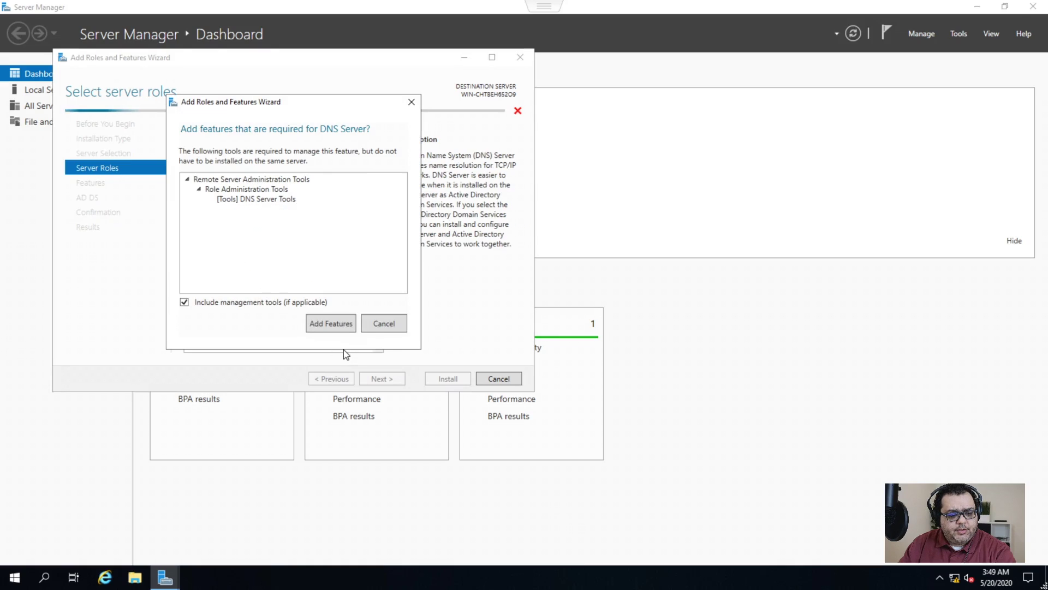
pyautogui.click(343, 327)
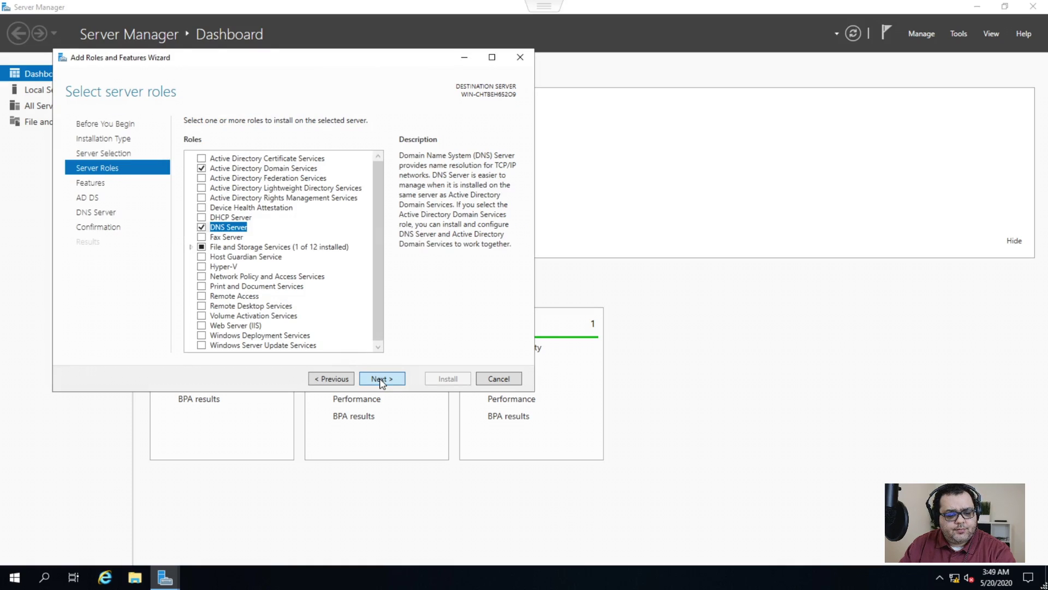
# - Advance past the features and information pages, start the installation, and leave full-screen console
pyautogui.click(381, 380)
pyautogui.click(381, 381)
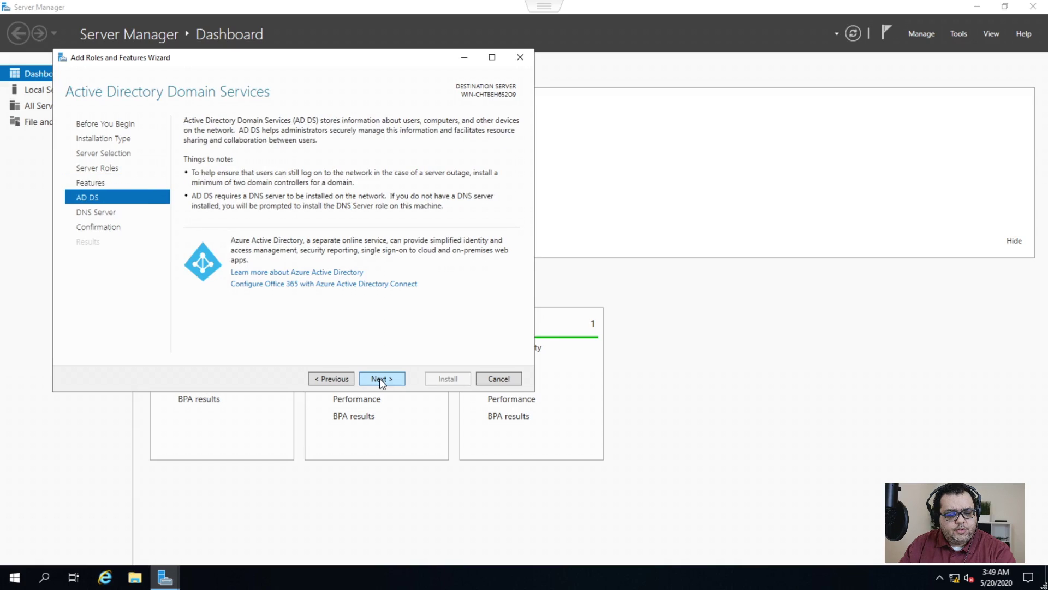
pyautogui.click(390, 380)
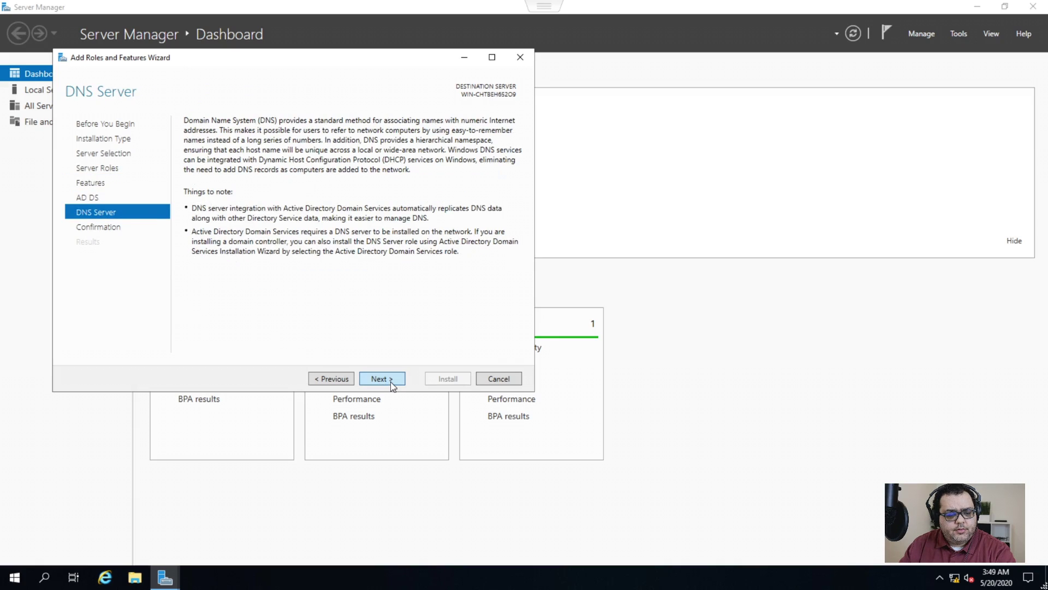
pyautogui.click(391, 381)
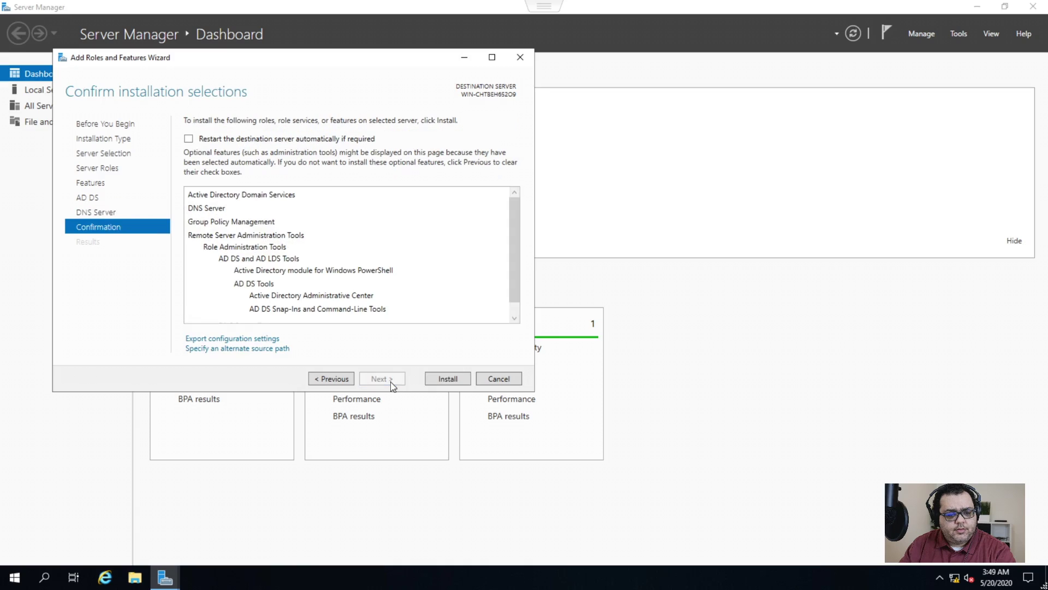
pyautogui.click(437, 382)
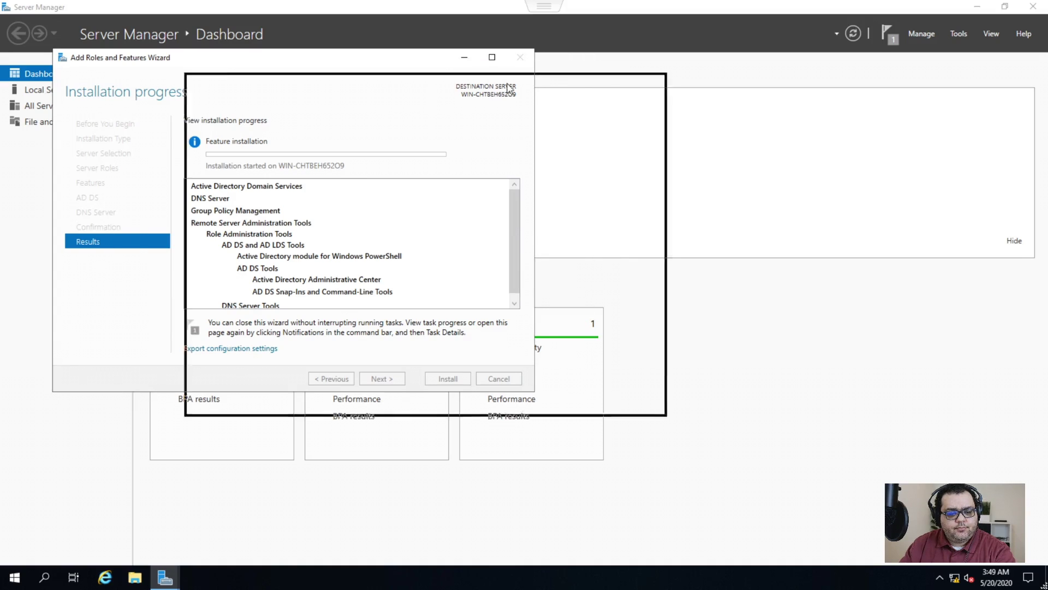
pyautogui.moveTo(619, 97); pyautogui.dragTo(617, 96)
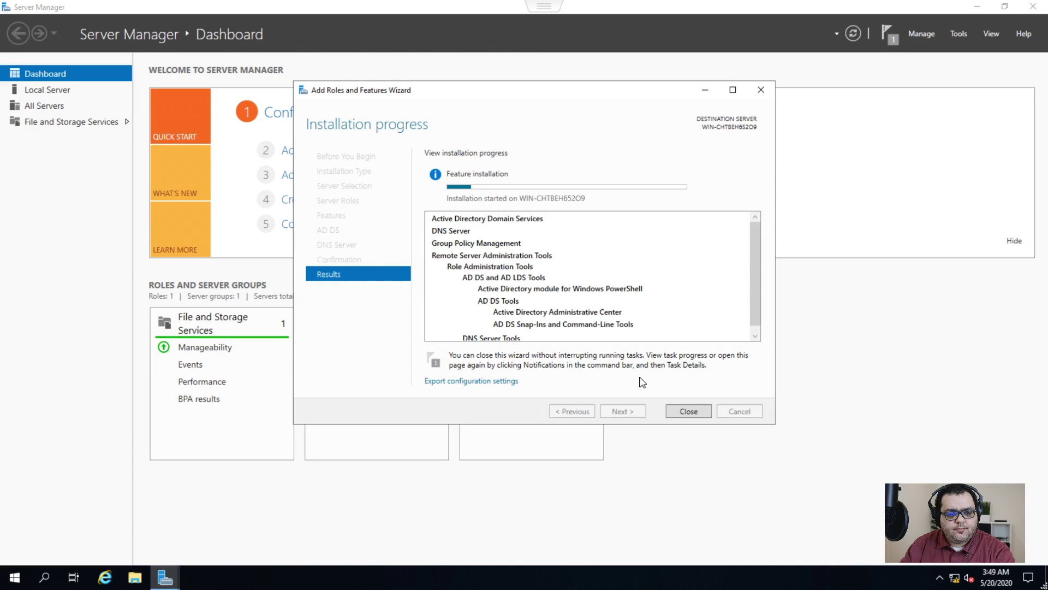
pyautogui.press('Escape')
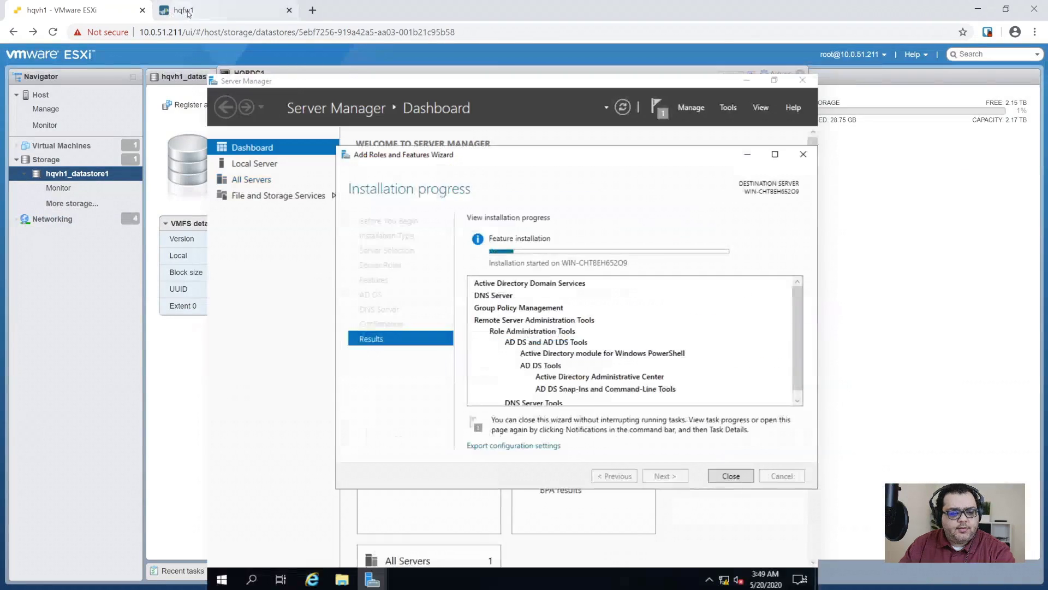
# - Close the finished commit status on the hqfw1 firewall tab and return to the ESXi tab
pyautogui.click(184, 10)
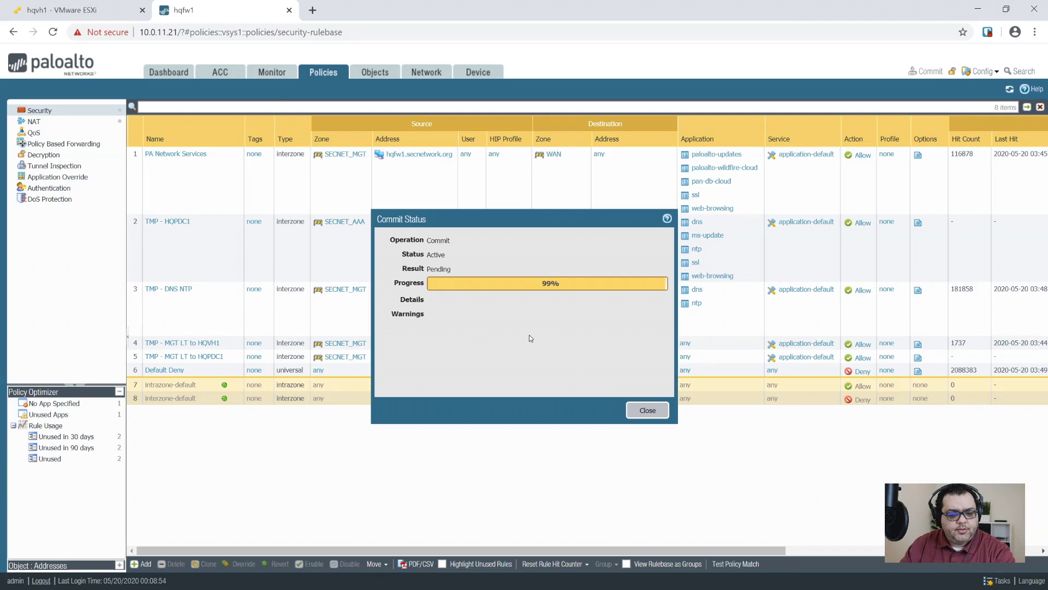
pyautogui.click(643, 410)
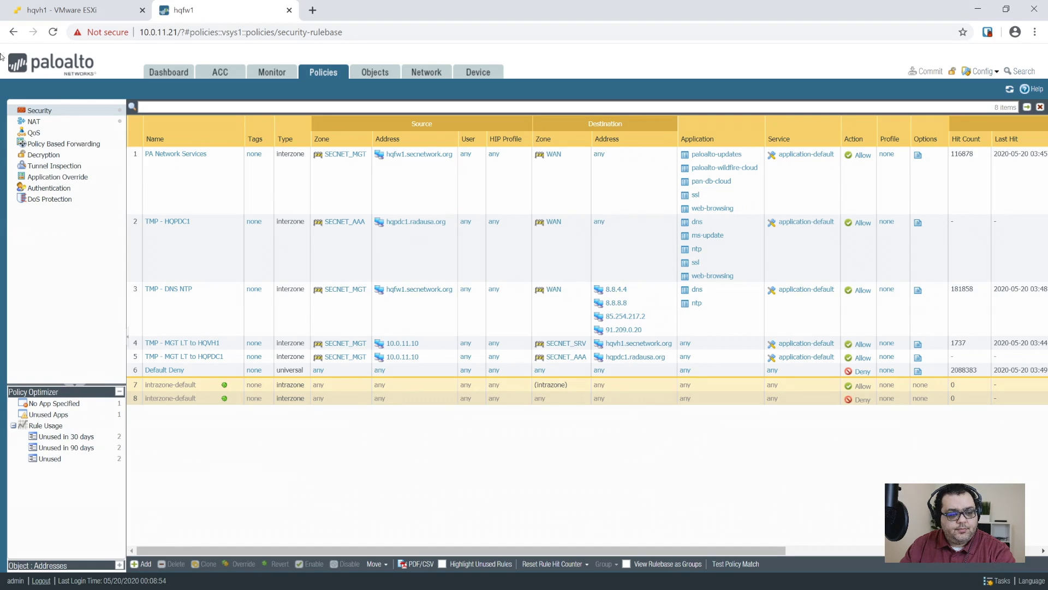
pyautogui.click(100, 14)
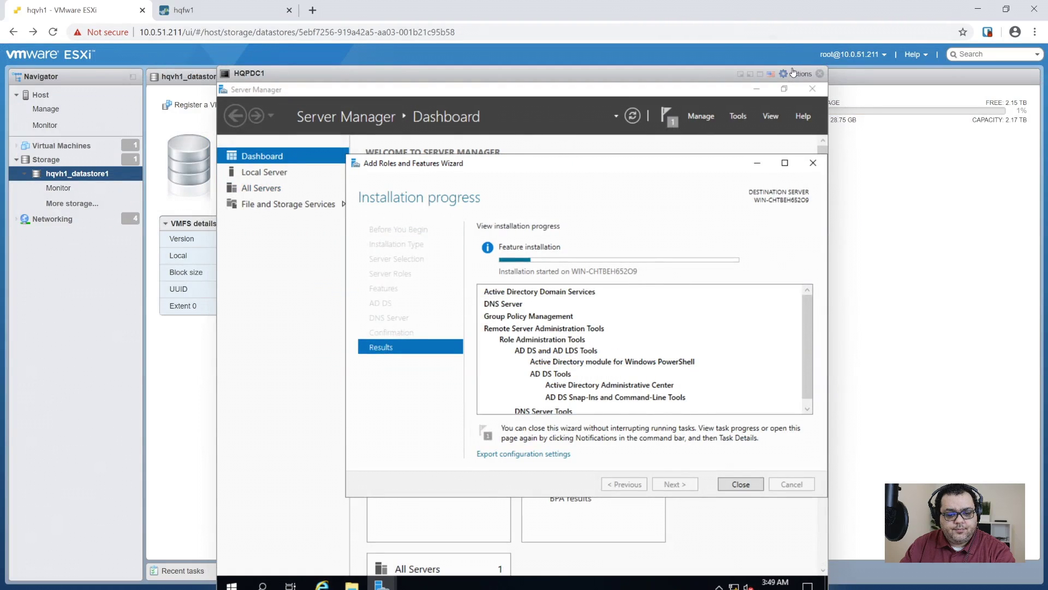
# - Show the VM console full screen and close the wizard once the AD DS and DNS installation succeeds
pyautogui.click(760, 76)
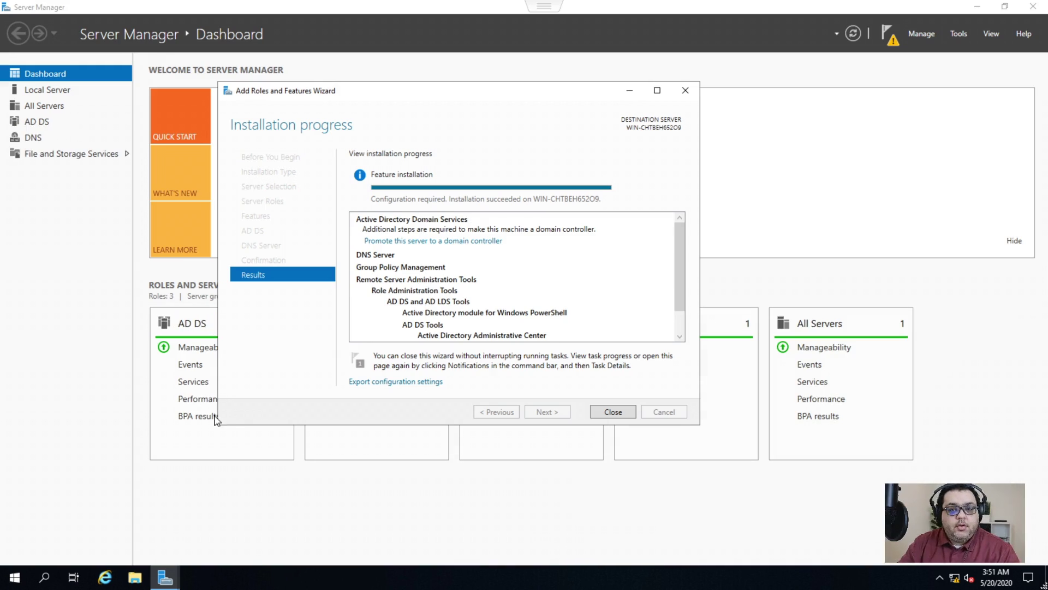
pyautogui.click(620, 414)
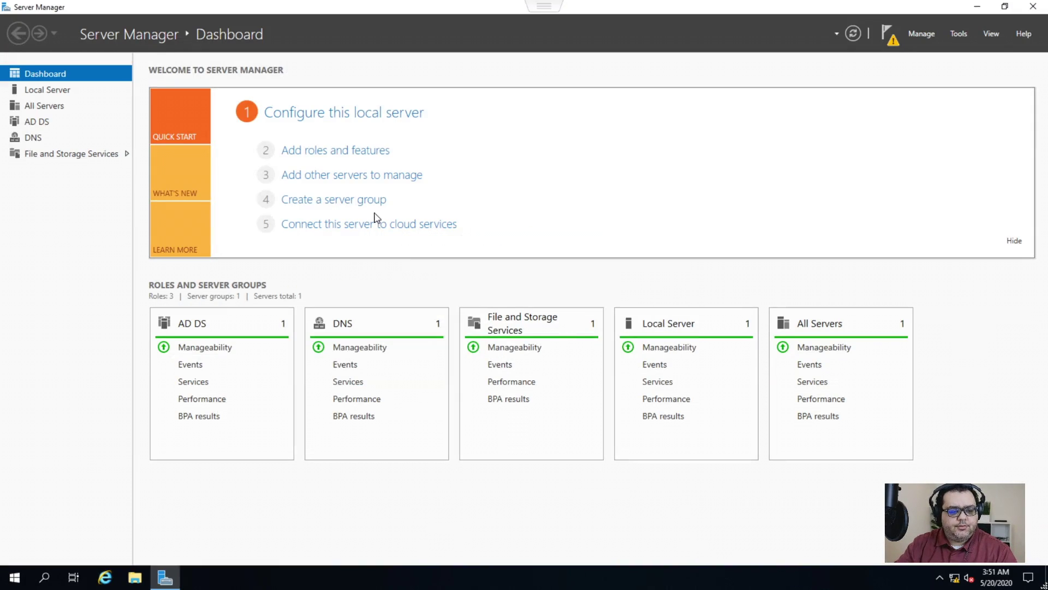
# - Launch DNS Manager from Server Manager's Tools, maximize it and expand the WIN-CHTBEH652O9 server node
pyautogui.click(29, 137)
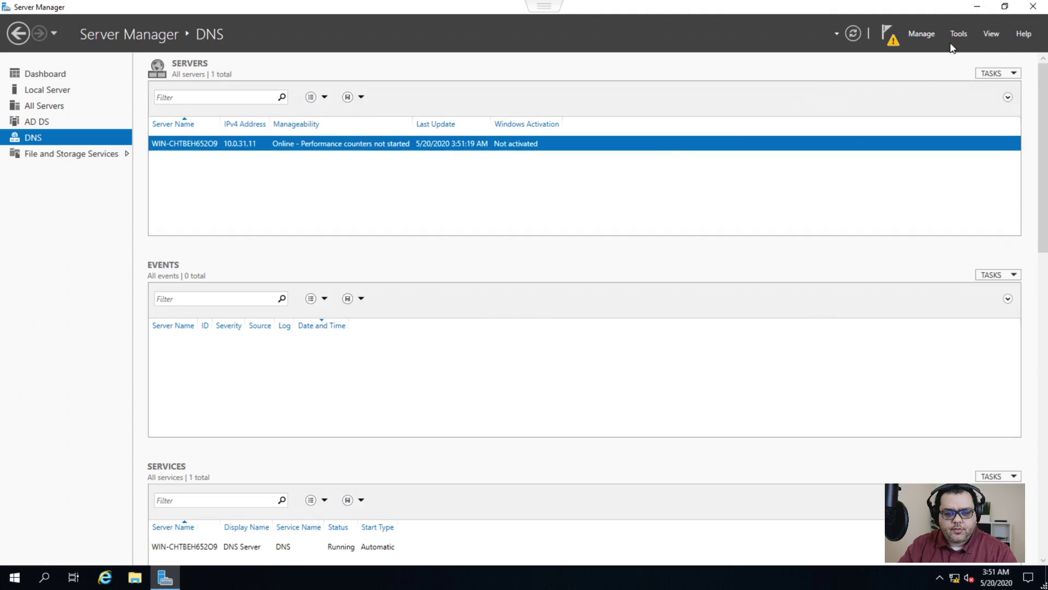
pyautogui.click(922, 31)
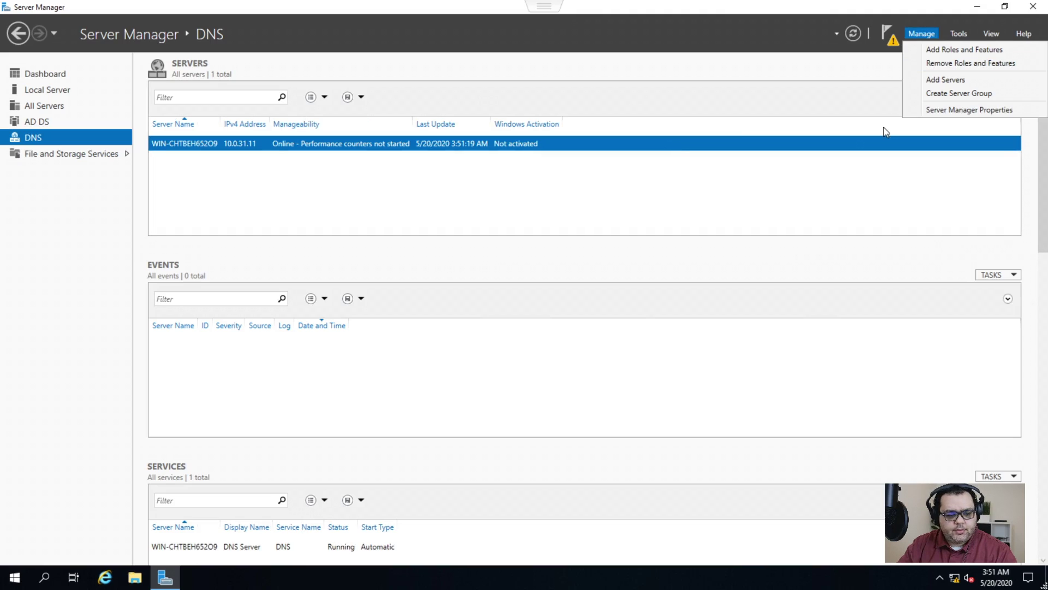
pyautogui.click(959, 34)
pyautogui.click(880, 188)
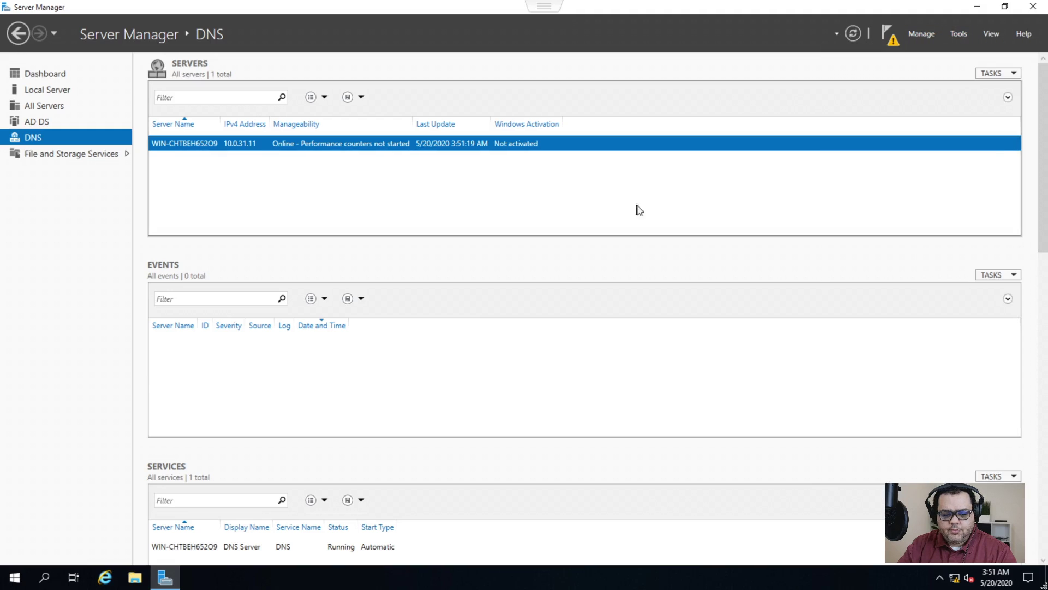
pyautogui.click(975, 8)
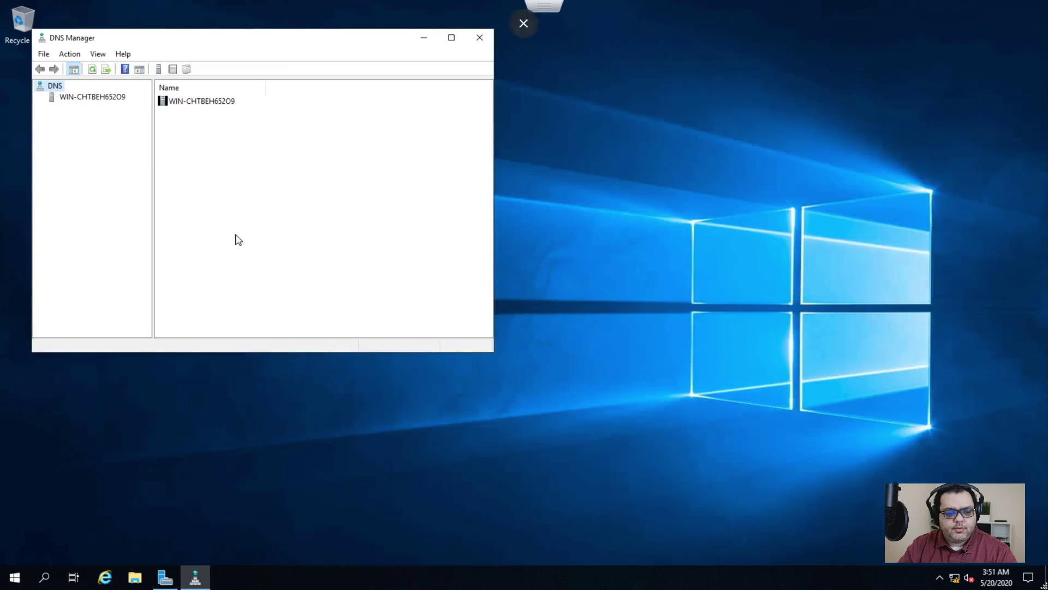
pyautogui.click(451, 37)
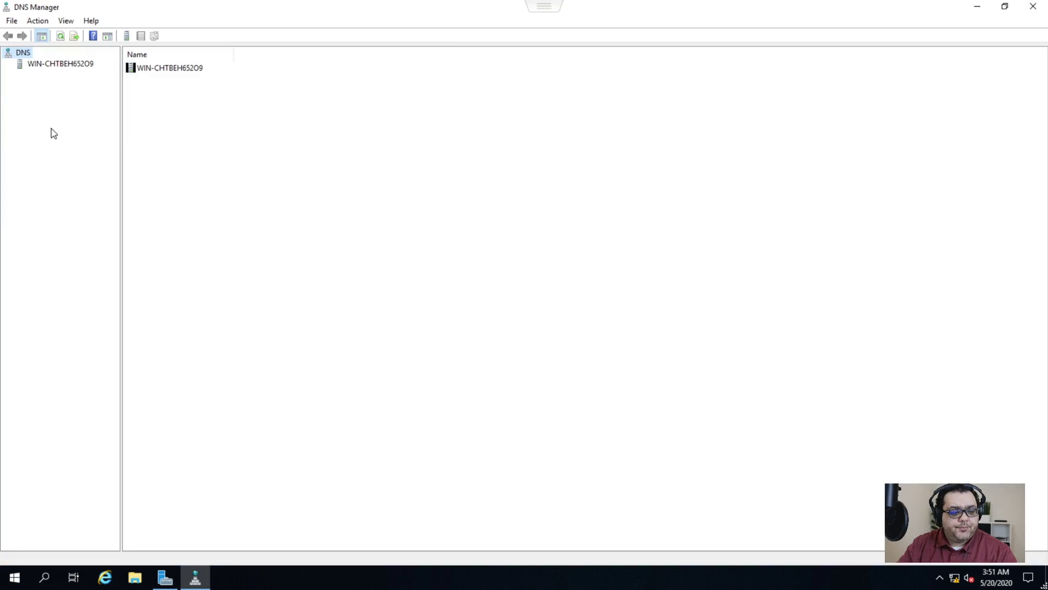
pyautogui.doubleClick(16, 65)
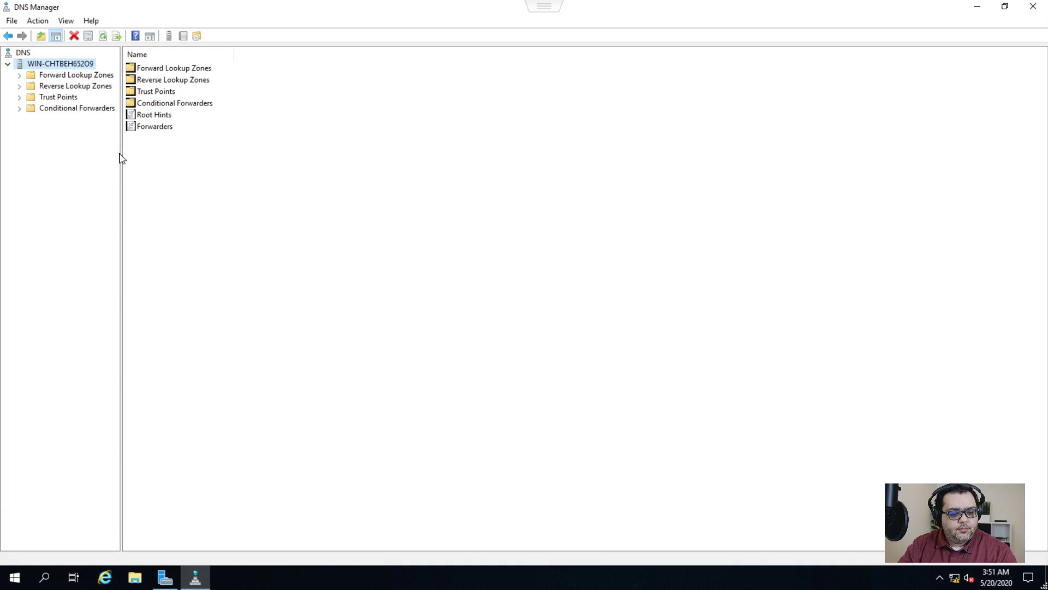
pyautogui.moveTo(121, 155); pyautogui.dragTo(207, 164)
# - Open the DNS server's Properties from its context menu
pyautogui.click(44, 75)
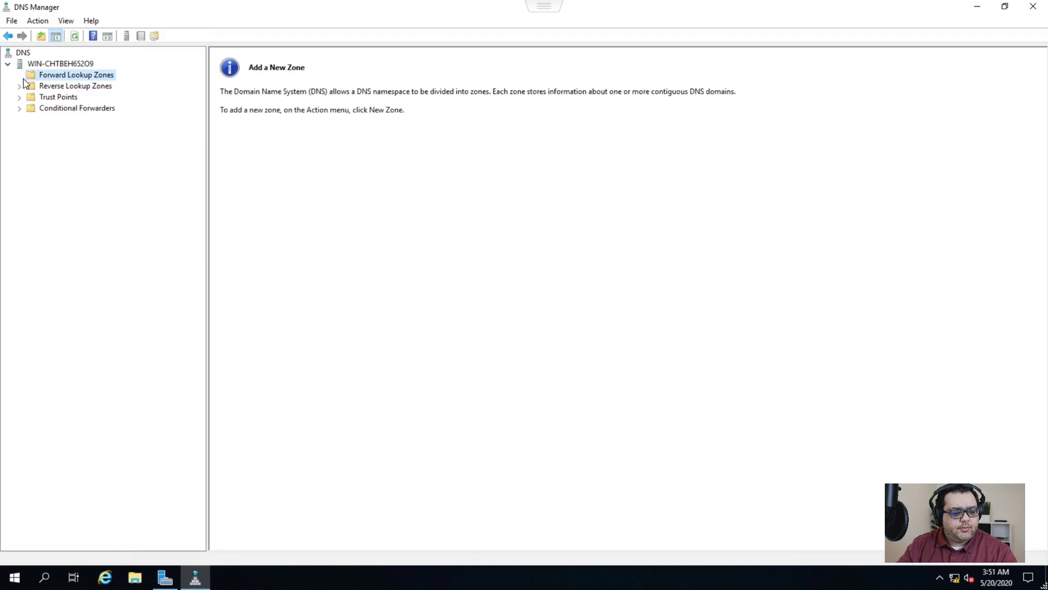
pyautogui.rightClick(44, 76)
pyautogui.click(55, 64)
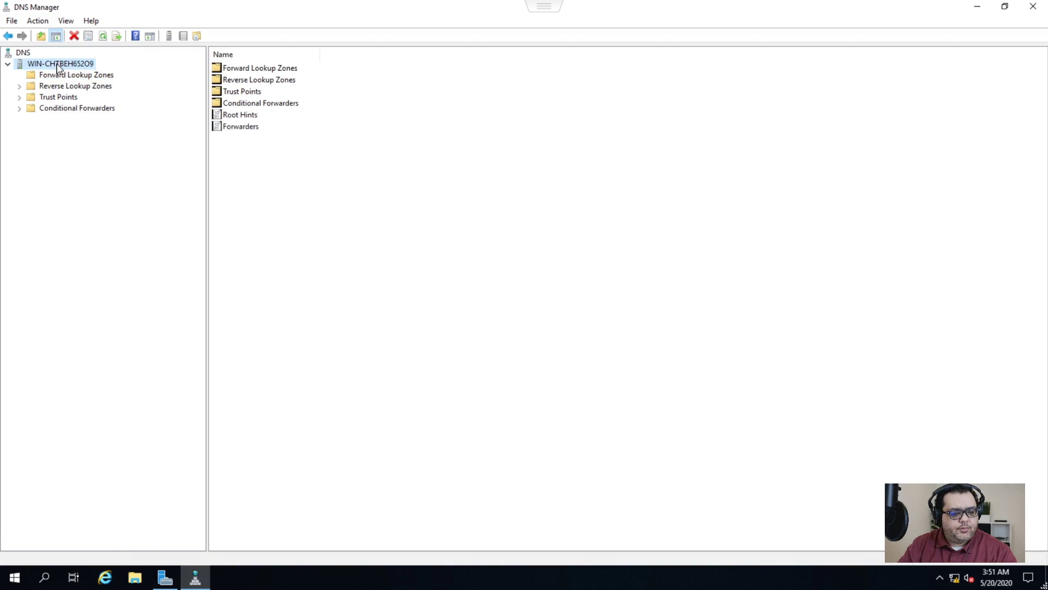
pyautogui.rightClick(57, 64)
pyautogui.click(116, 255)
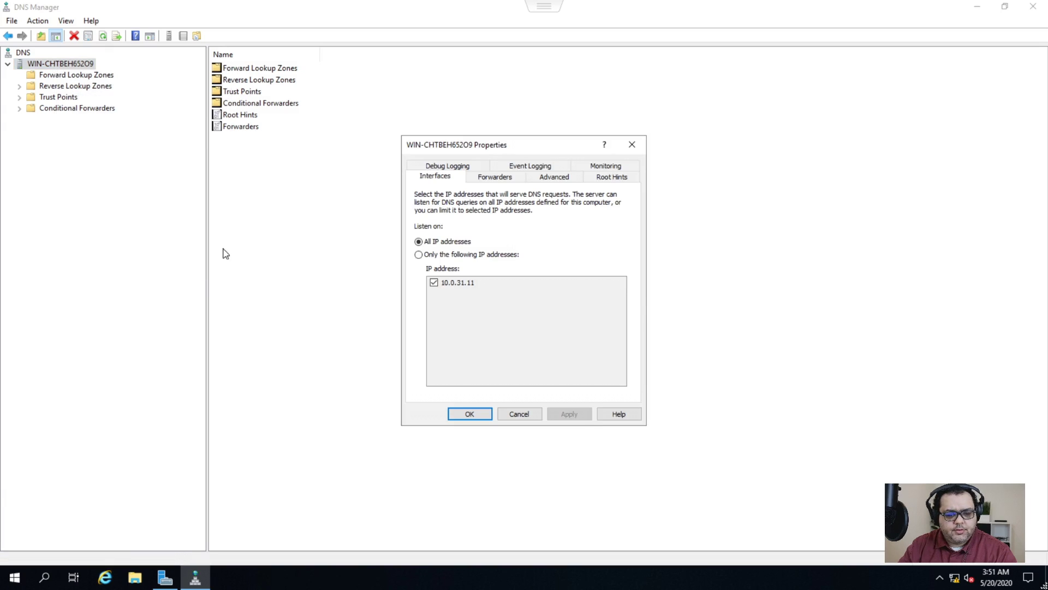
# - Add DNS forwarders 8.8.8.8 and 8.8.4.4, apply, and close the server properties
pyautogui.click(508, 179)
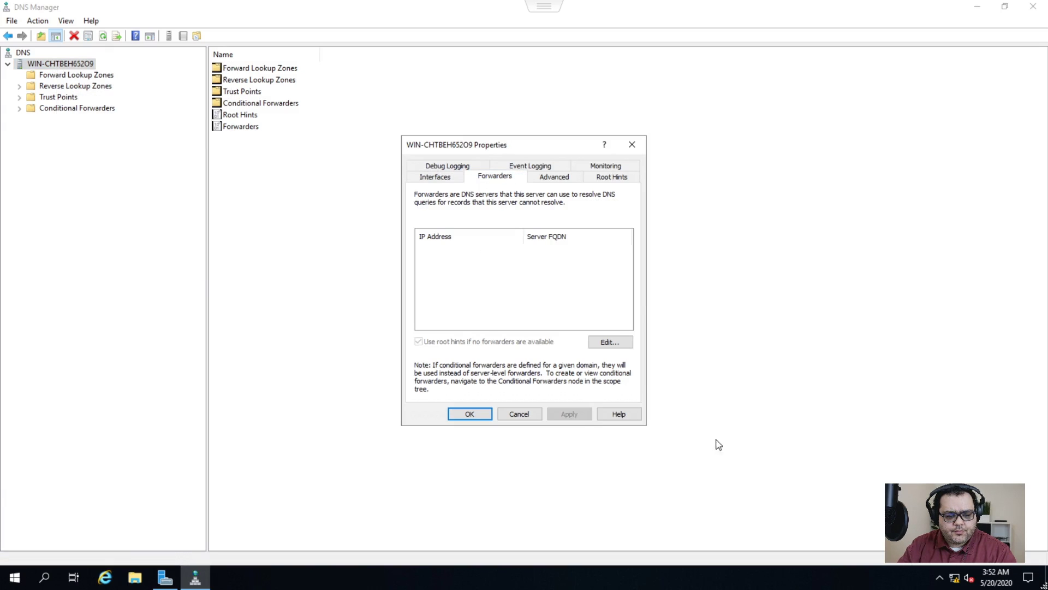
pyautogui.click(608, 342)
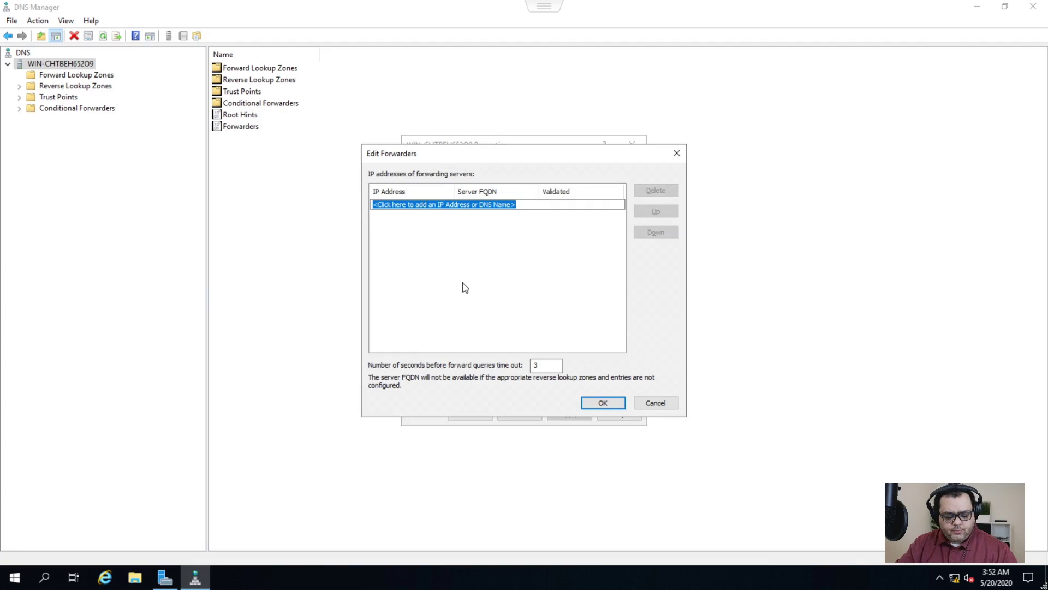
pyautogui.write('8.8.8.8')
pyautogui.press('Return')
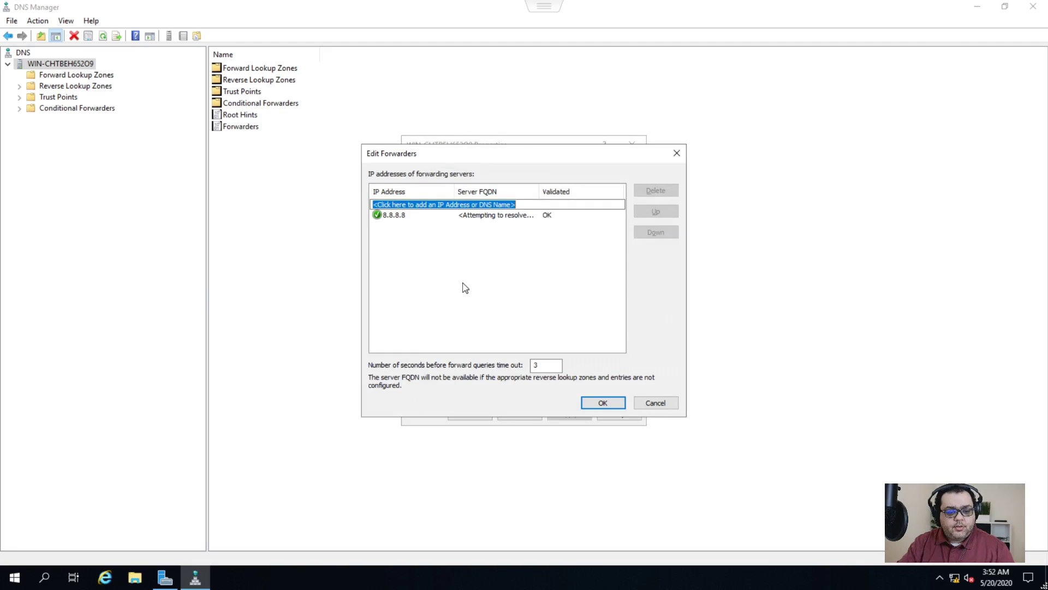
pyautogui.write('8.8')
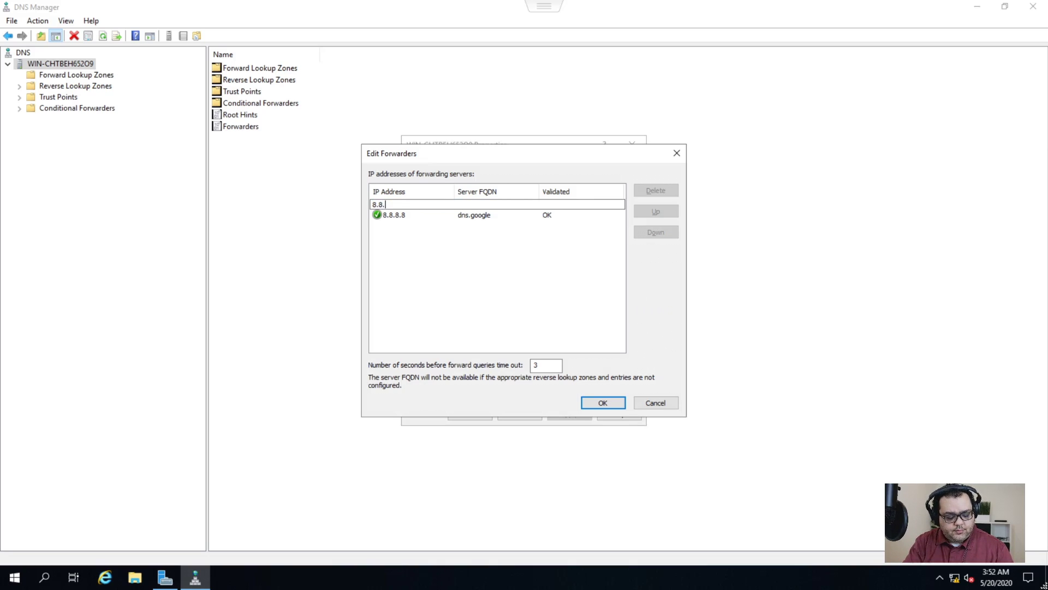
pyautogui.write('.4.4')
pyautogui.press('Return')
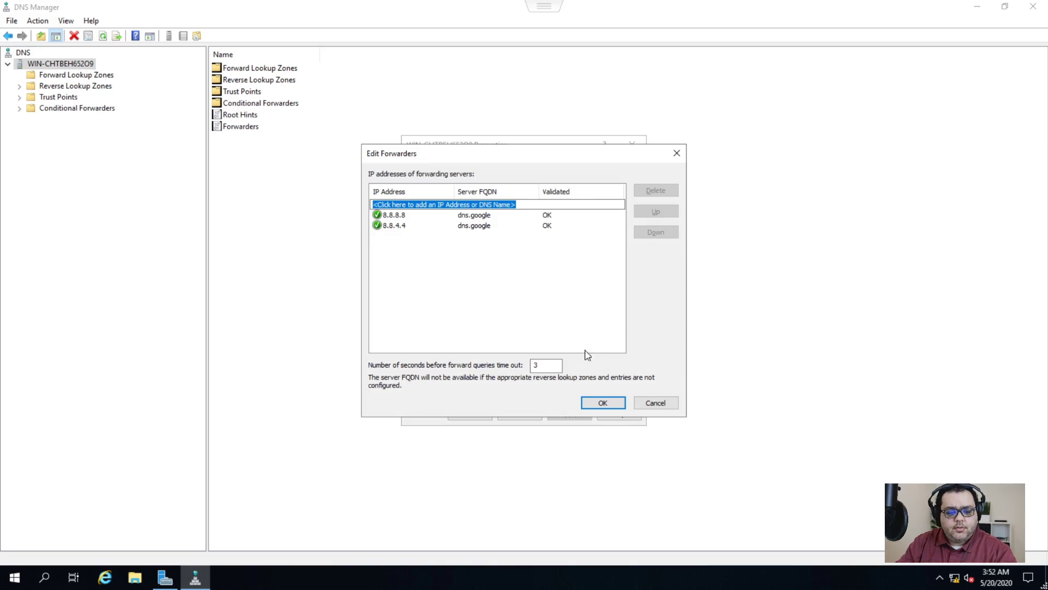
pyautogui.click(602, 404)
pyautogui.click(571, 416)
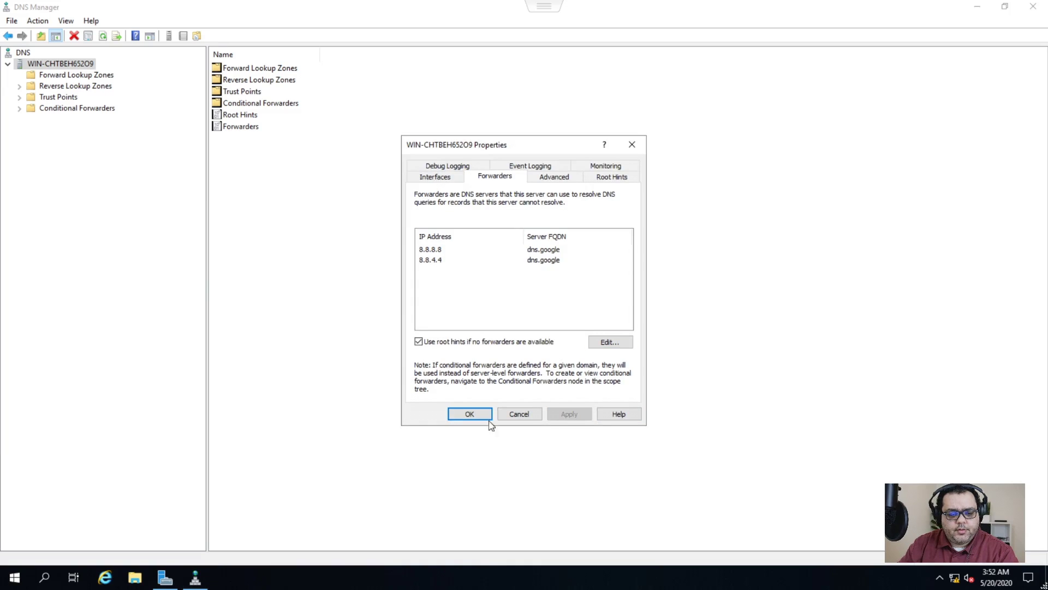
pyautogui.click(469, 414)
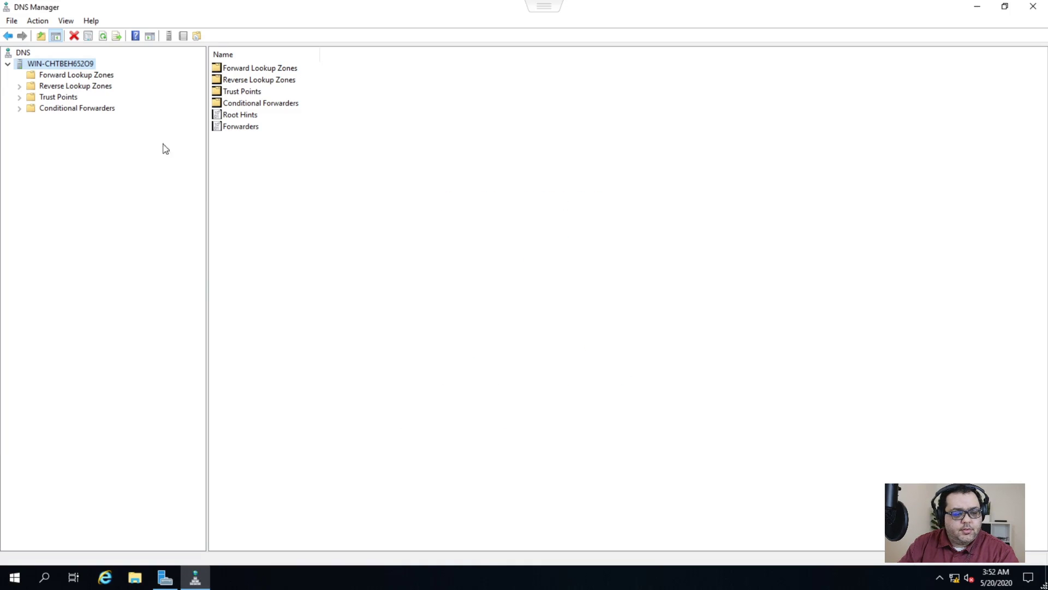
# - Create primary forward zone secnetwork.org allowing nonsecure and secure dynamic updates
pyautogui.rightClick(73, 76)
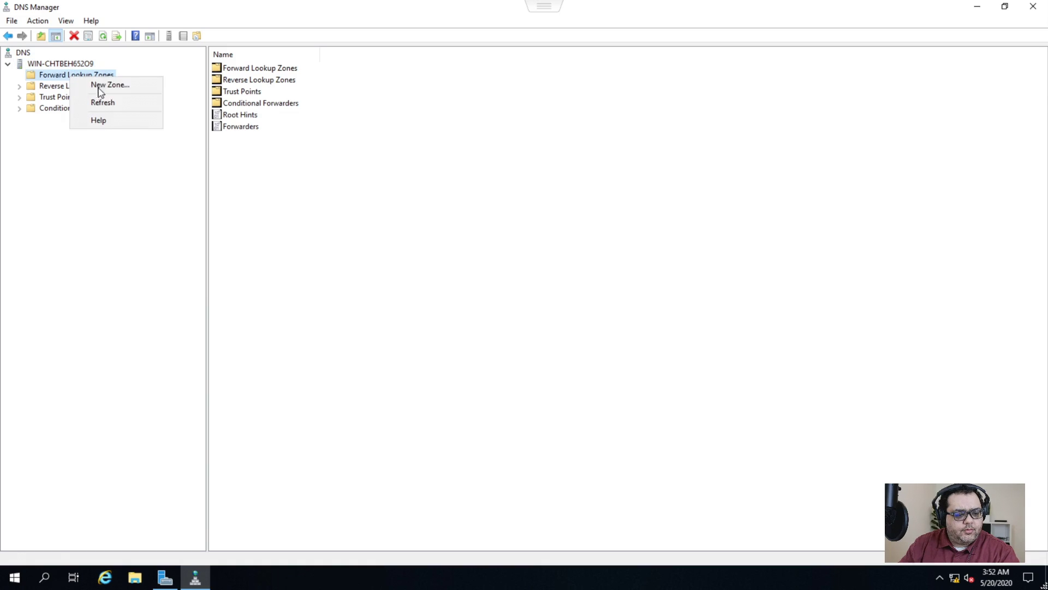
pyautogui.click(108, 85)
pyautogui.click(230, 235)
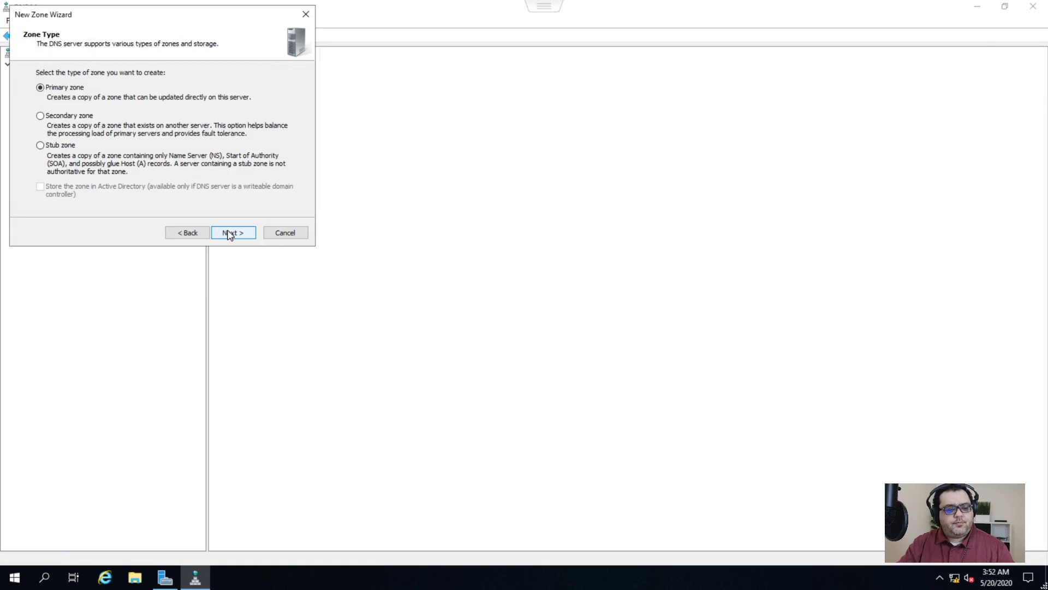
pyautogui.click(229, 235)
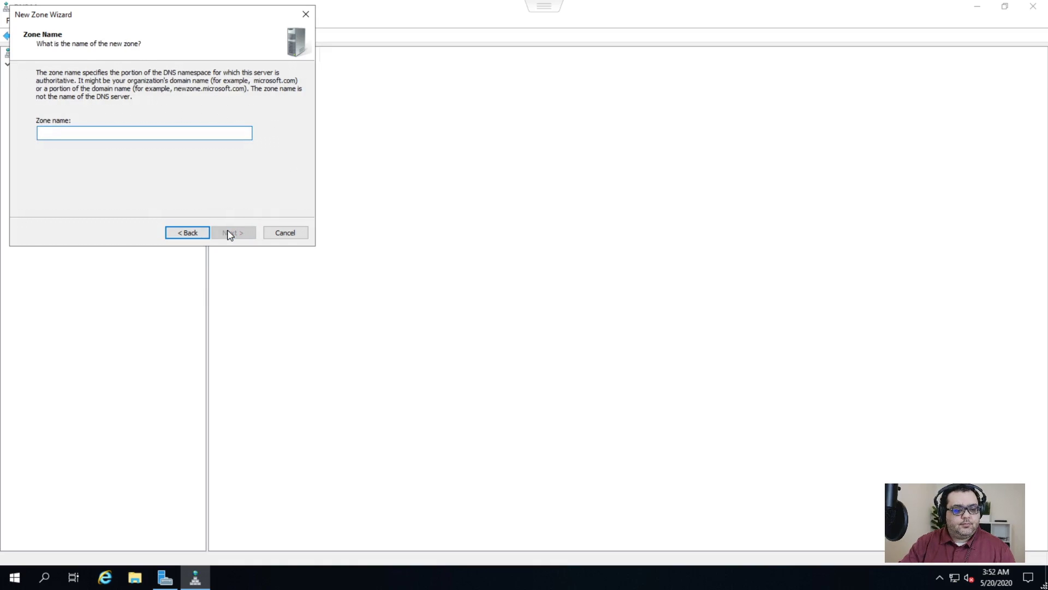
pyautogui.write('secnetwork.org')
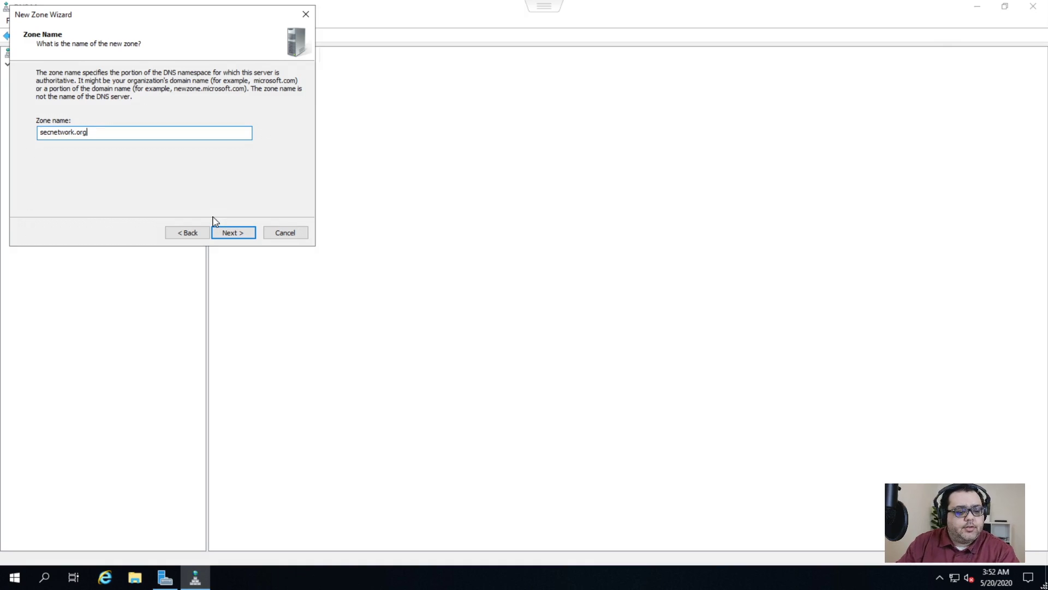
pyautogui.click(236, 232)
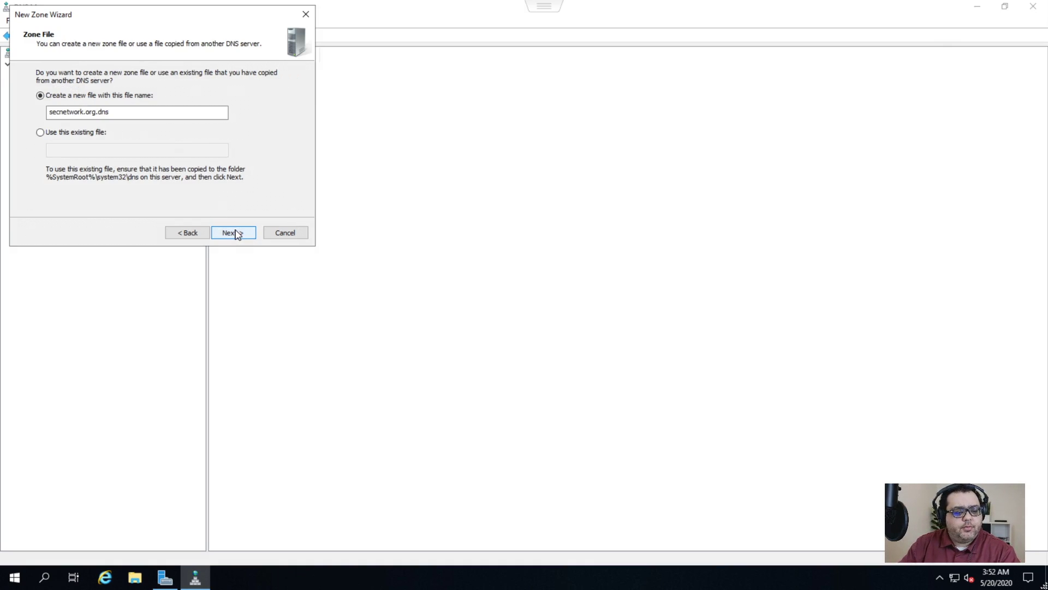
pyautogui.click(236, 234)
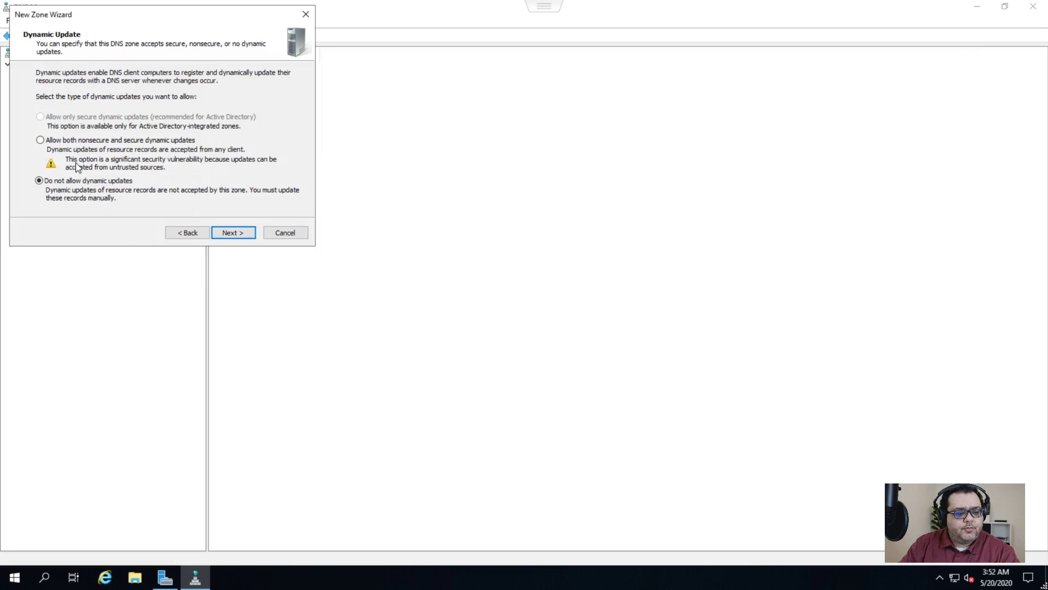
pyautogui.click(81, 141)
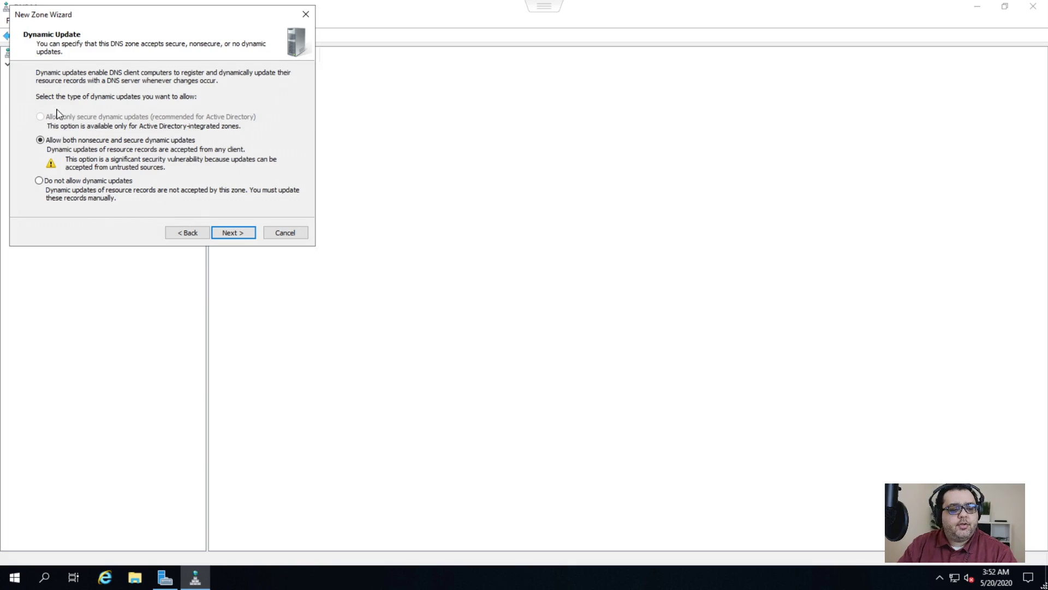
pyautogui.click(233, 233)
pyautogui.click(233, 232)
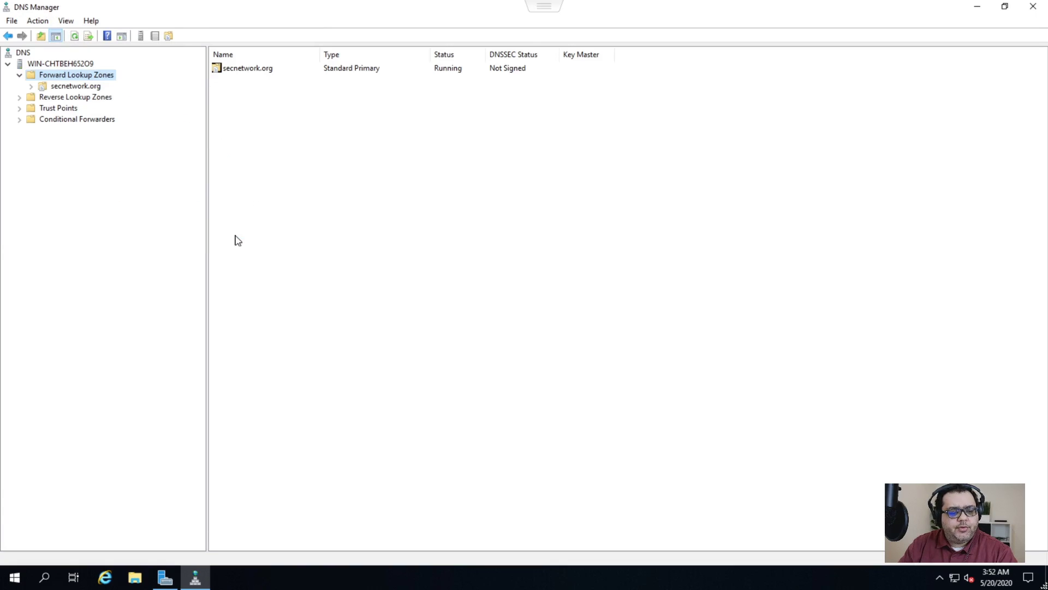
# - Create primary IPv4 reverse zone for network 10.0 with nonsecure and secure updates, then close DNS Manager
pyautogui.click(22, 97)
pyautogui.rightClick(81, 101)
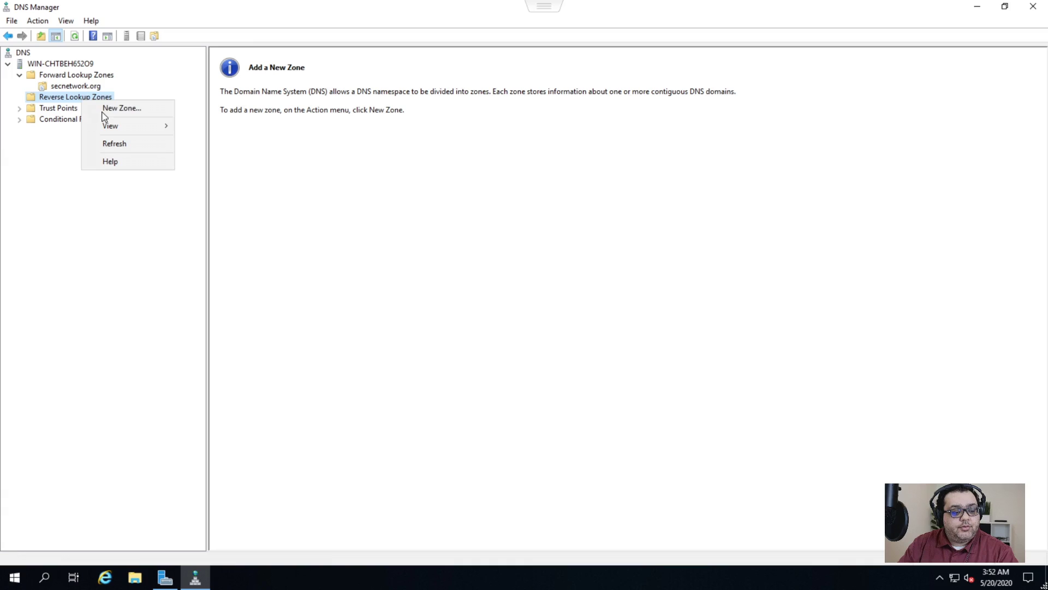
pyautogui.click(109, 107)
pyautogui.click(230, 236)
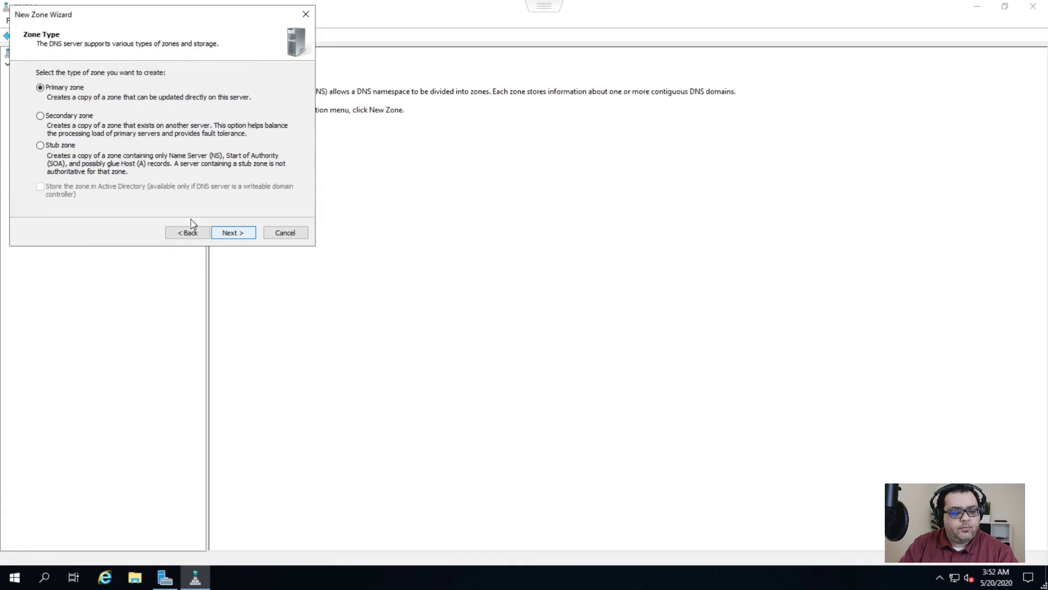
pyautogui.click(230, 235)
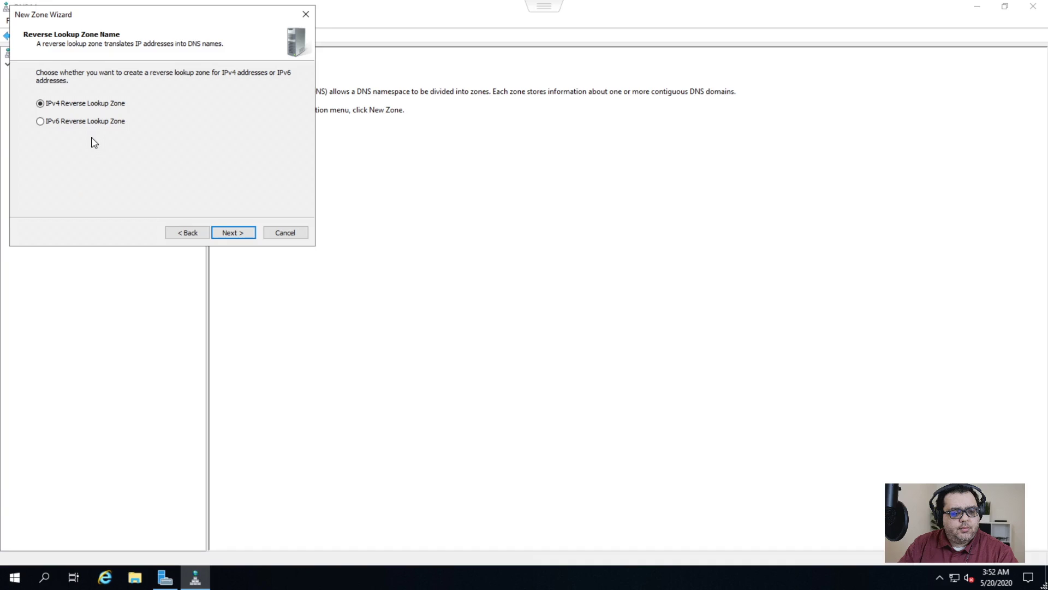
pyautogui.click(233, 233)
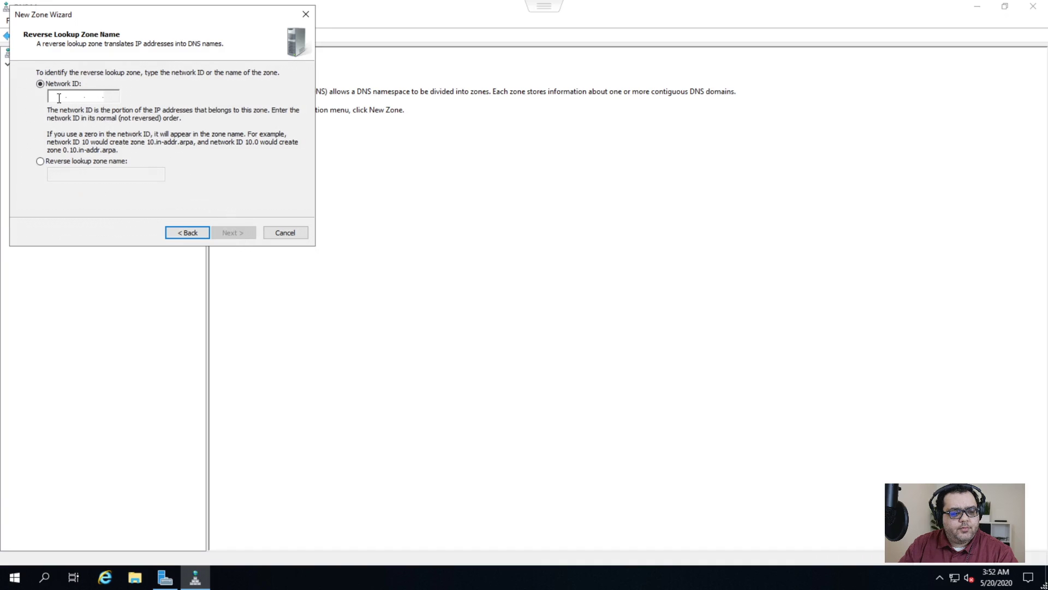
pyautogui.write('10.0')
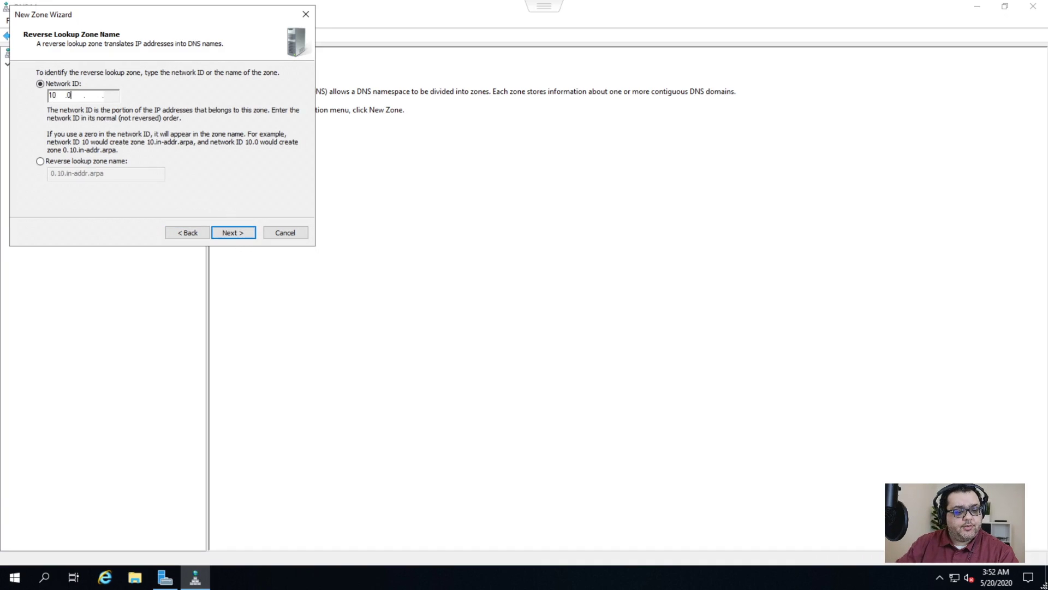
pyautogui.click(234, 239)
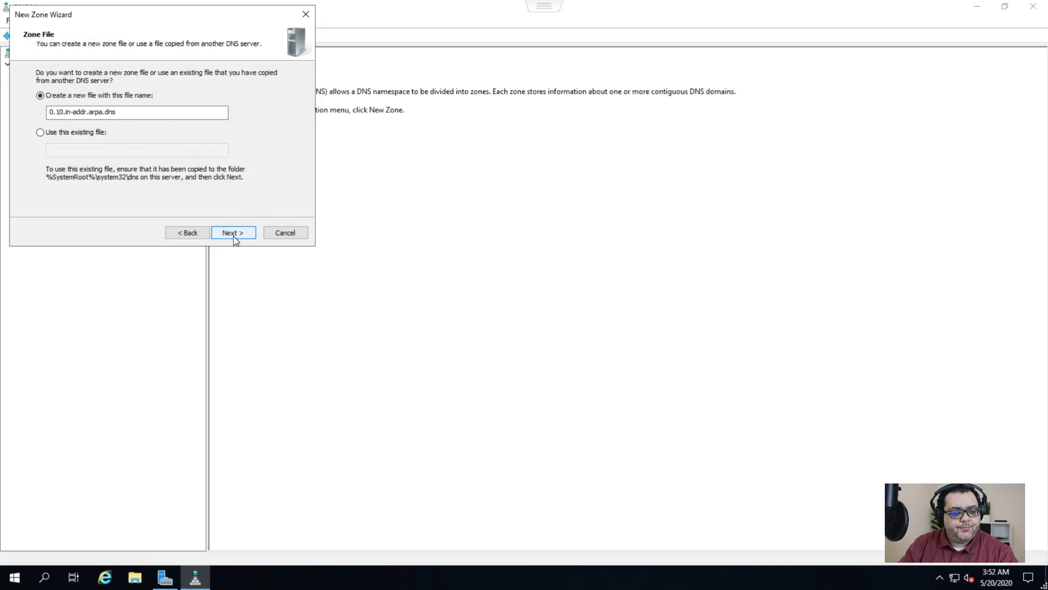
pyautogui.click(234, 239)
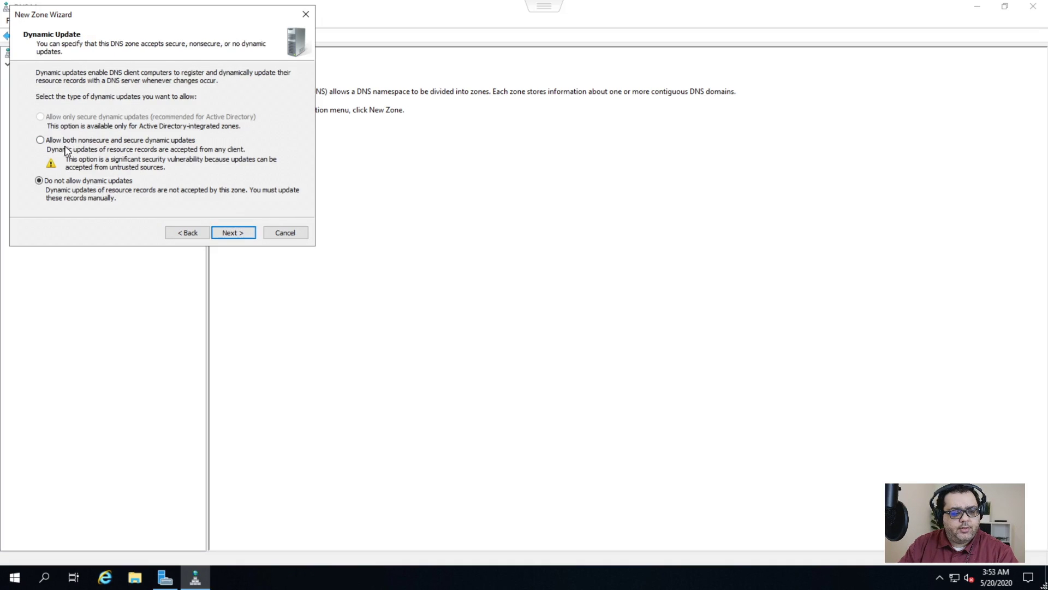
pyautogui.click(86, 141)
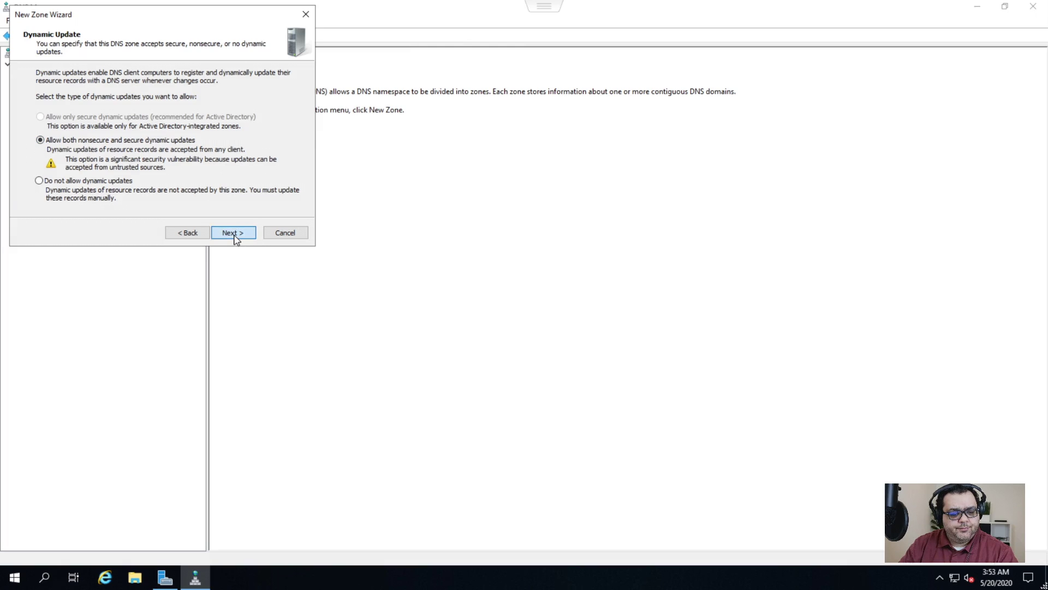
pyautogui.click(234, 233)
pyautogui.click(231, 235)
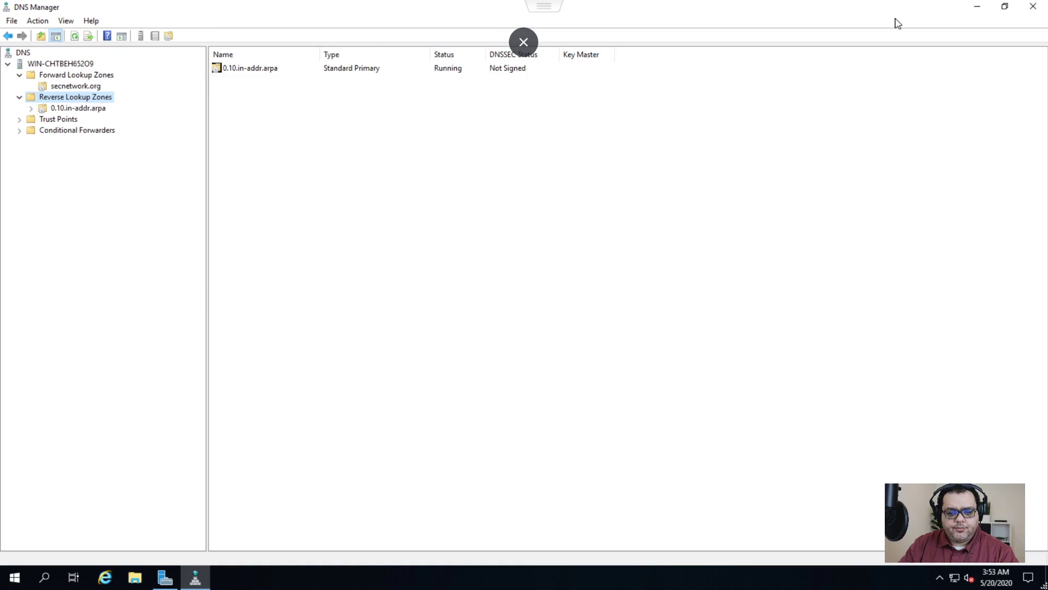
pyautogui.click(1028, 12)
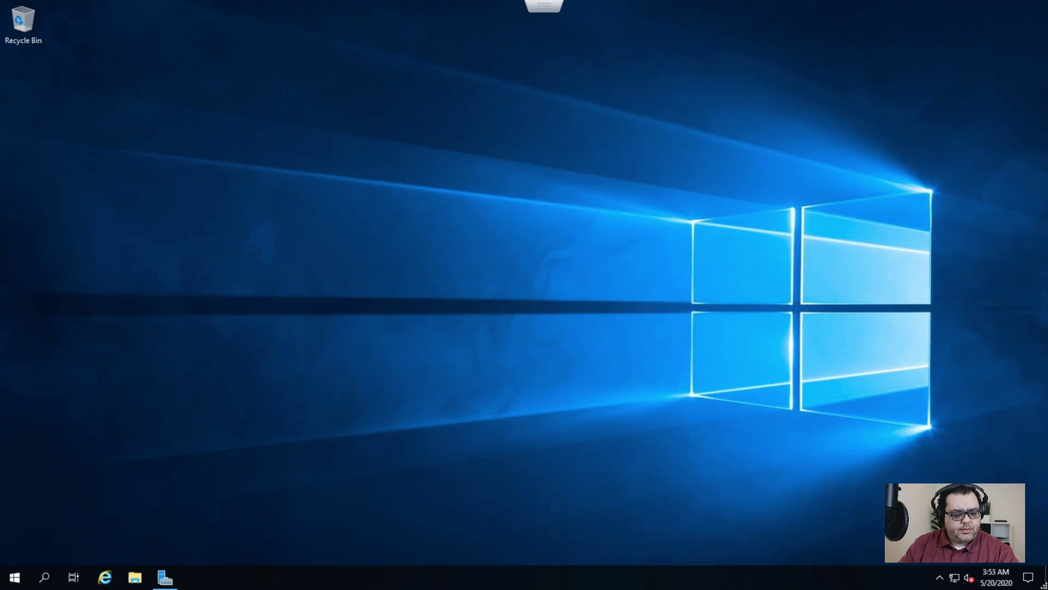
# - Change the computer name to hqpdc1 from Local Server properties and restart now
pyautogui.click(165, 577)
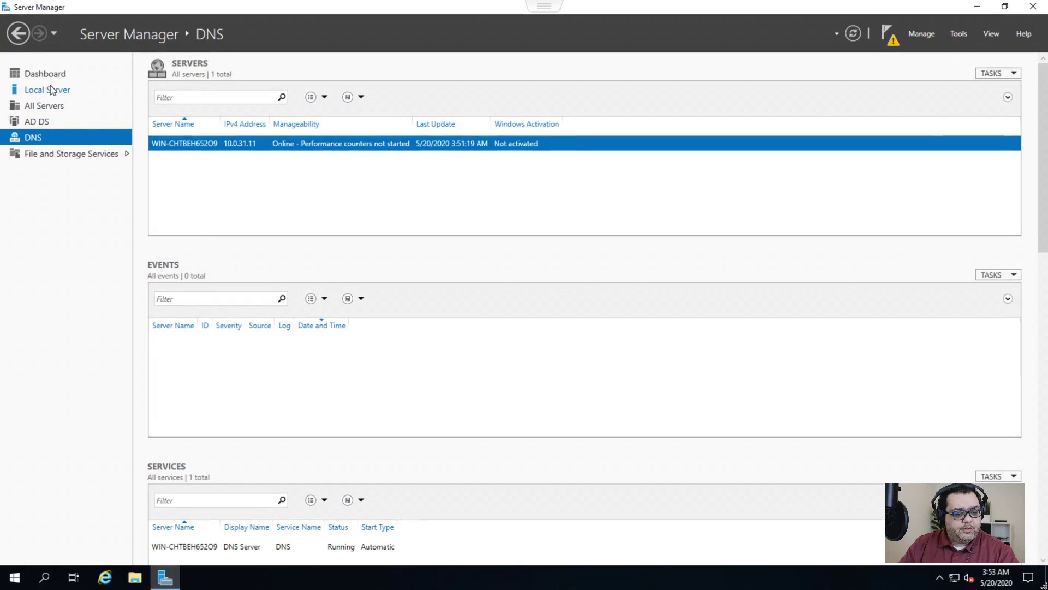
pyautogui.click(49, 90)
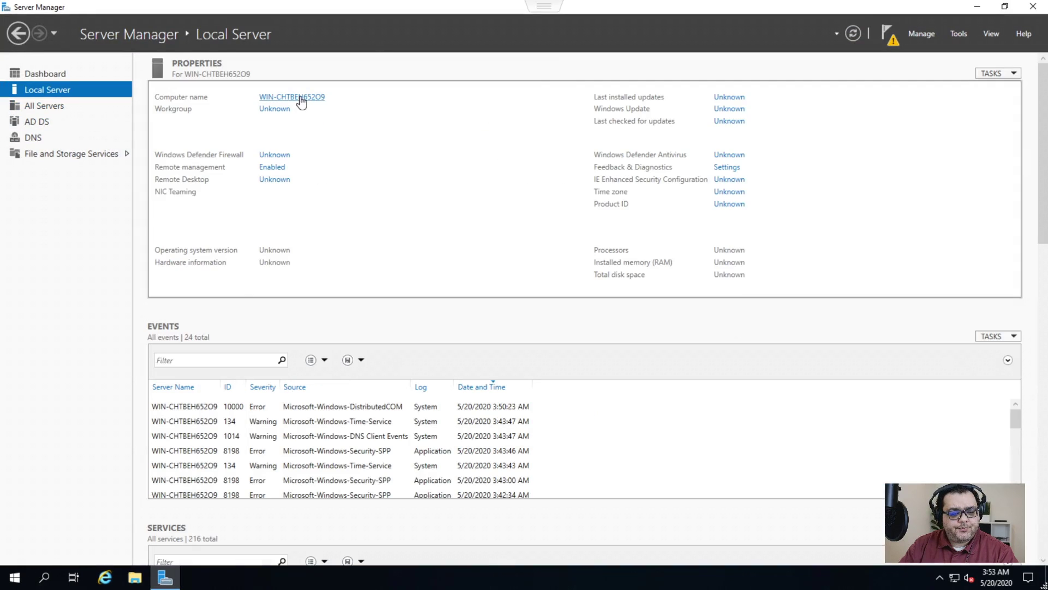
pyautogui.click(297, 98)
pyautogui.click(258, 198)
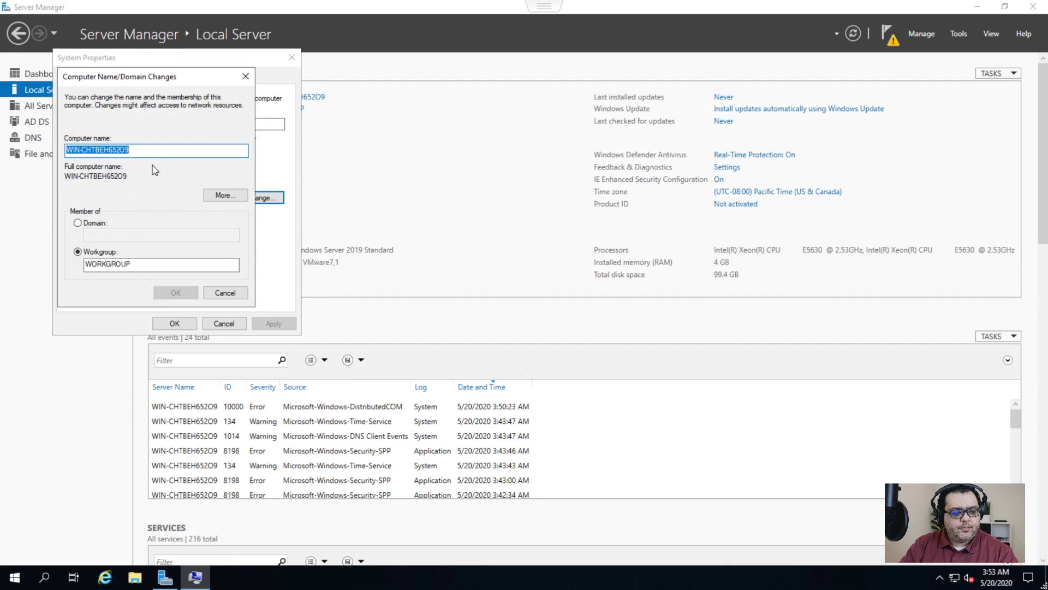
pyautogui.write('h')
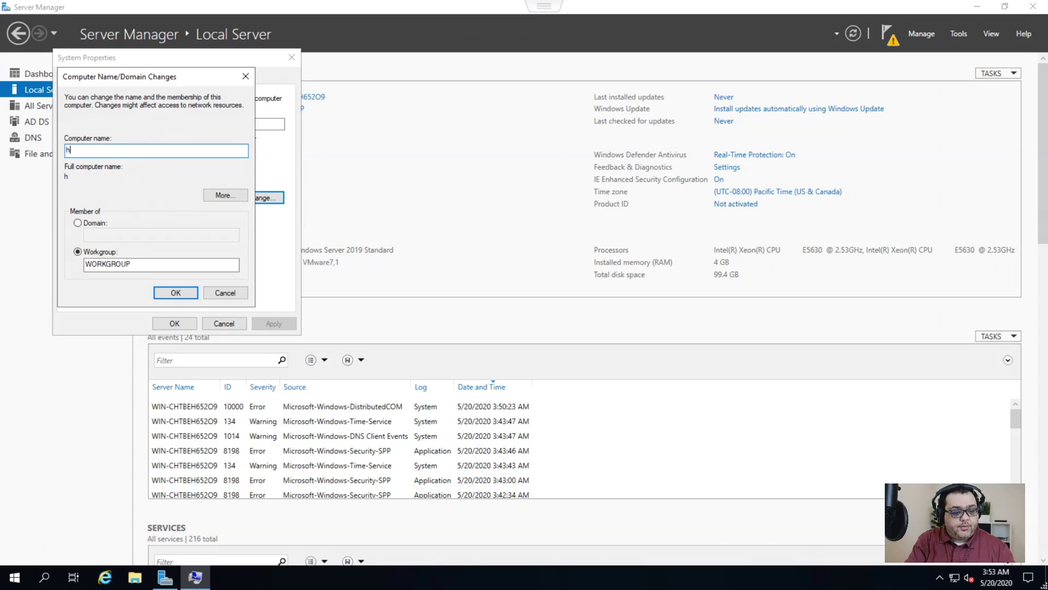
pyautogui.write('qpdc1')
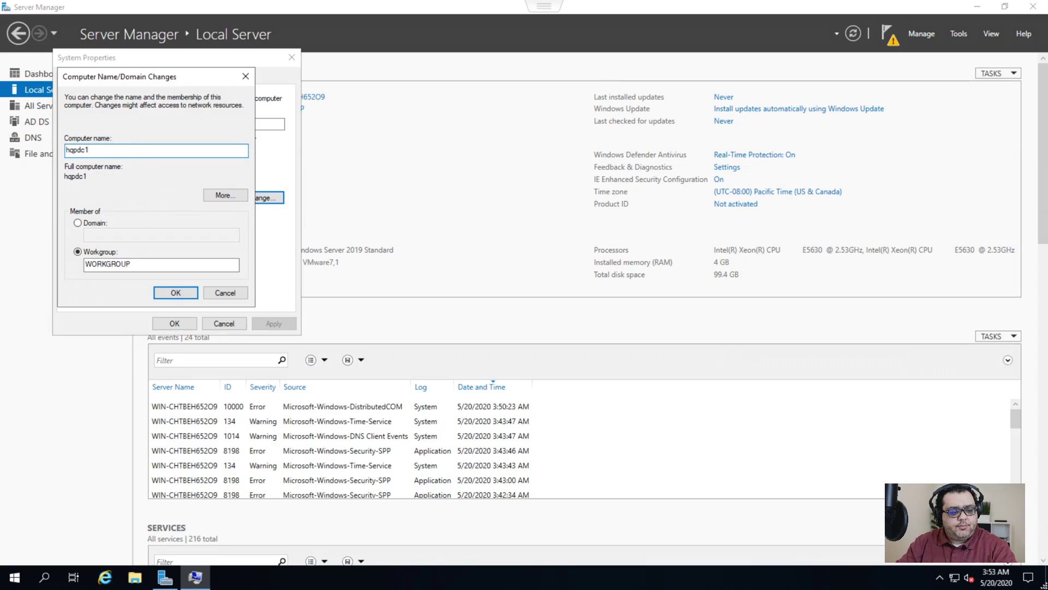
pyautogui.click(174, 290)
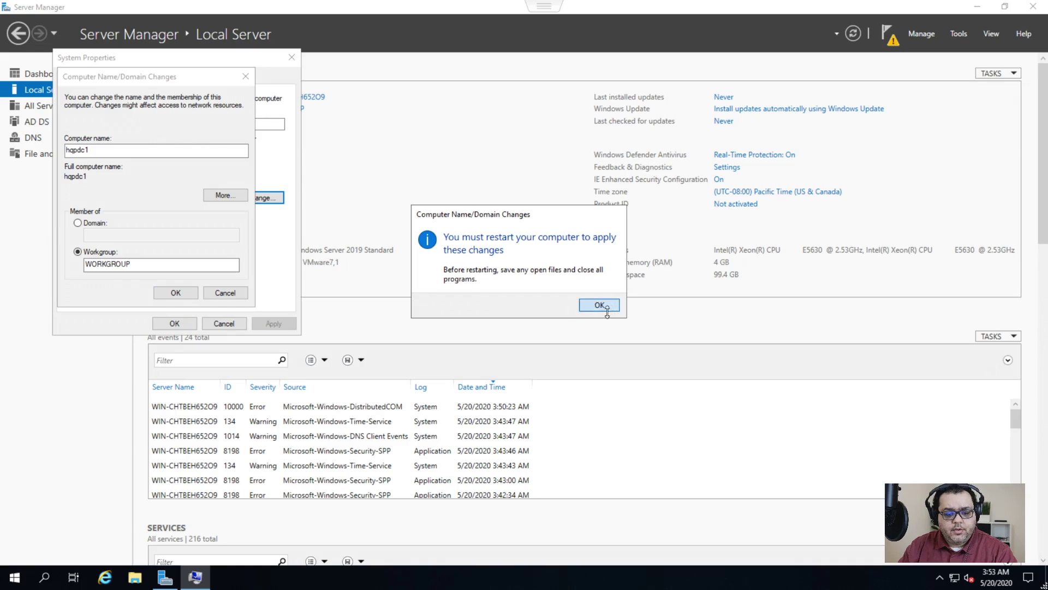
pyautogui.click(599, 305)
pyautogui.click(157, 328)
pyautogui.click(521, 299)
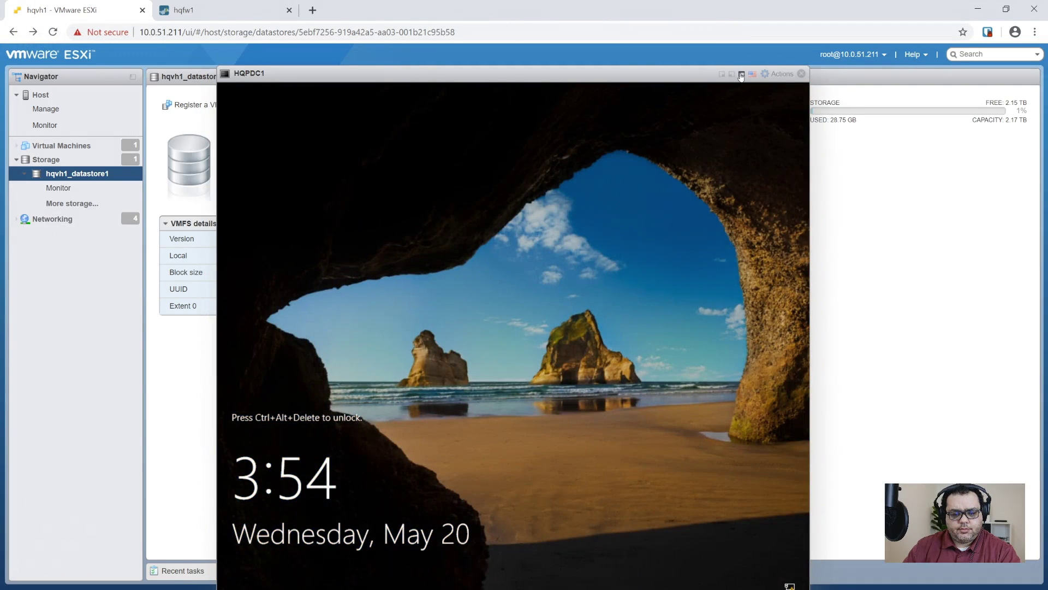
# - Send the unlock key sequence to HQPDC1 from the console's action menu
pyautogui.click(741, 76)
pyautogui.press('Escape')
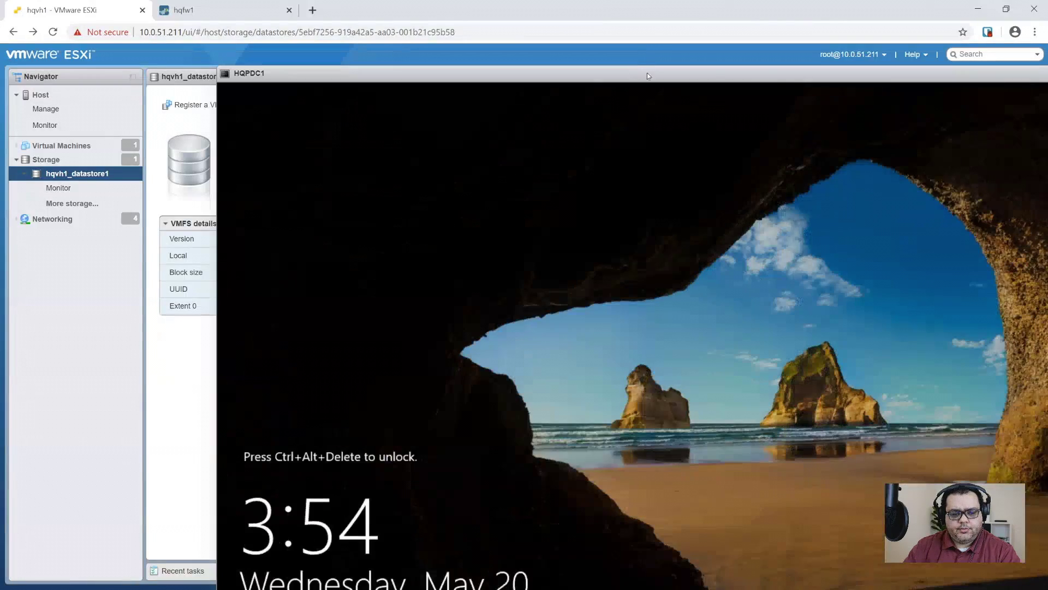
pyautogui.click(762, 73)
pyautogui.moveTo(780, 194)
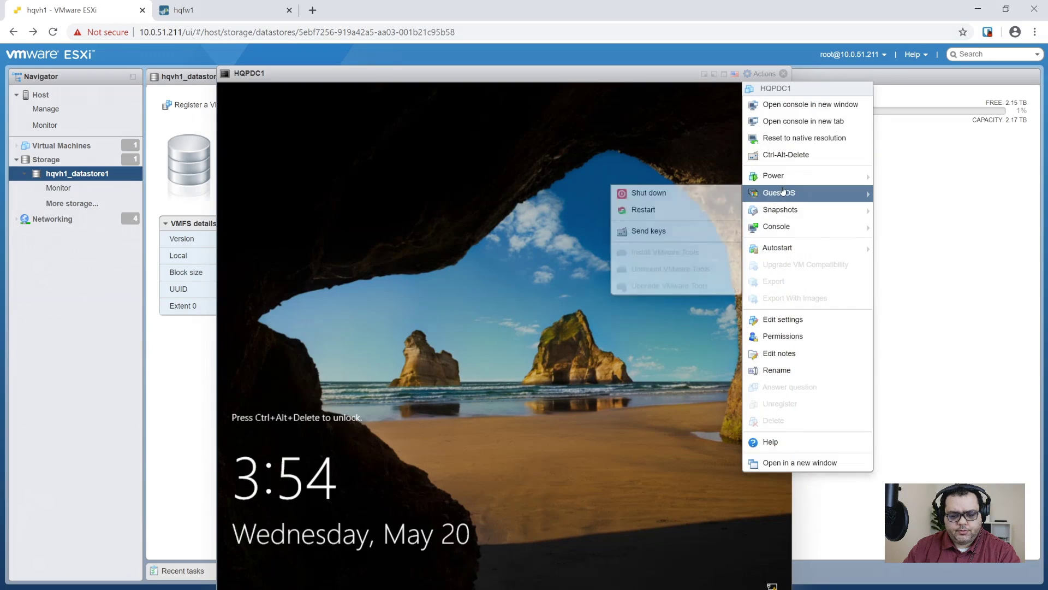
pyautogui.moveTo(653, 235)
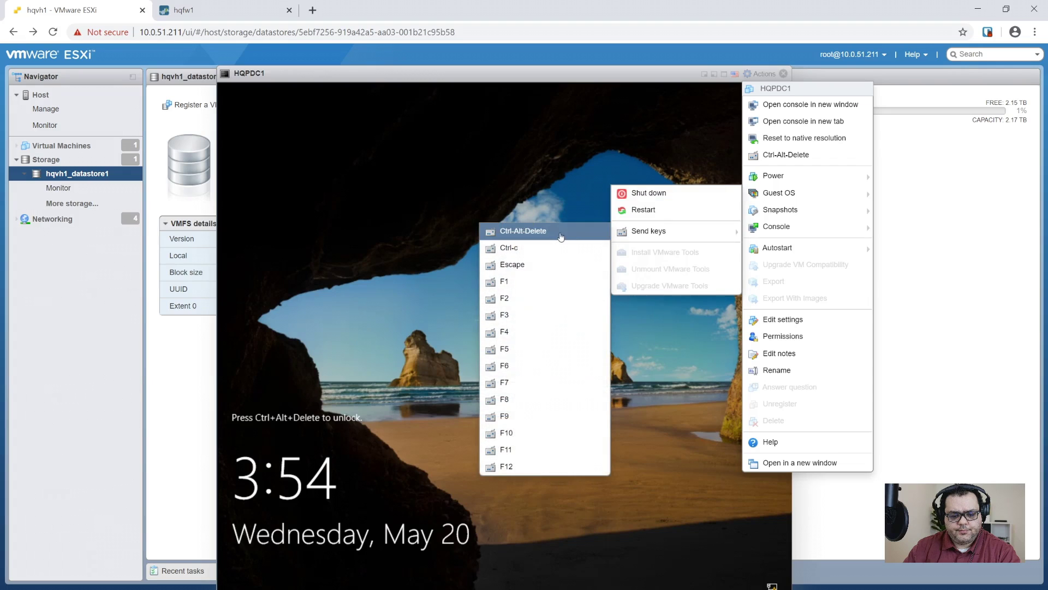
pyautogui.click(518, 230)
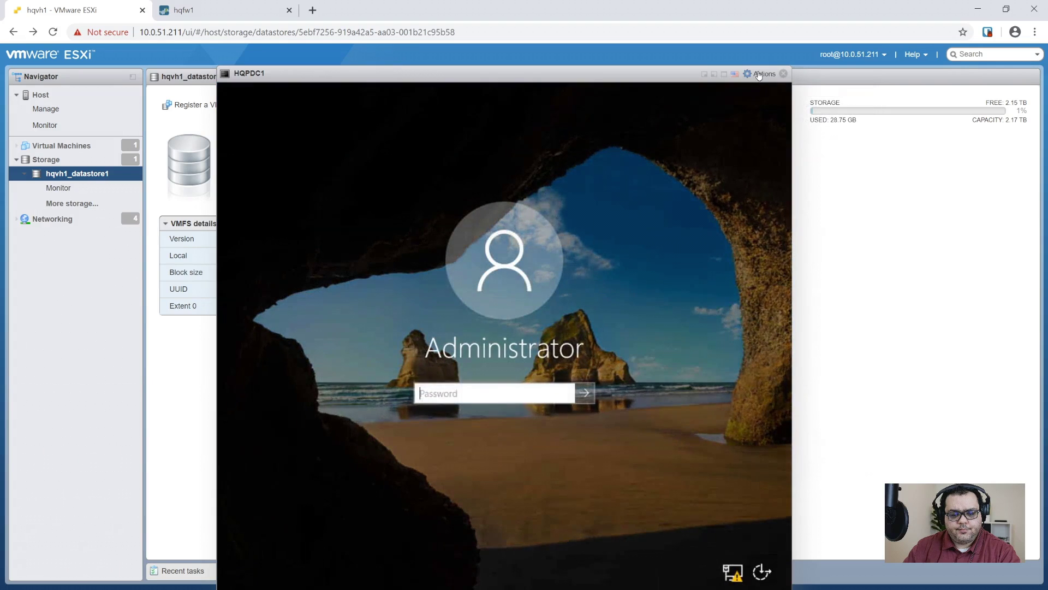
# - Sign in to HQPDC1 with the account password and show its console full screen
pyautogui.click(724, 75)
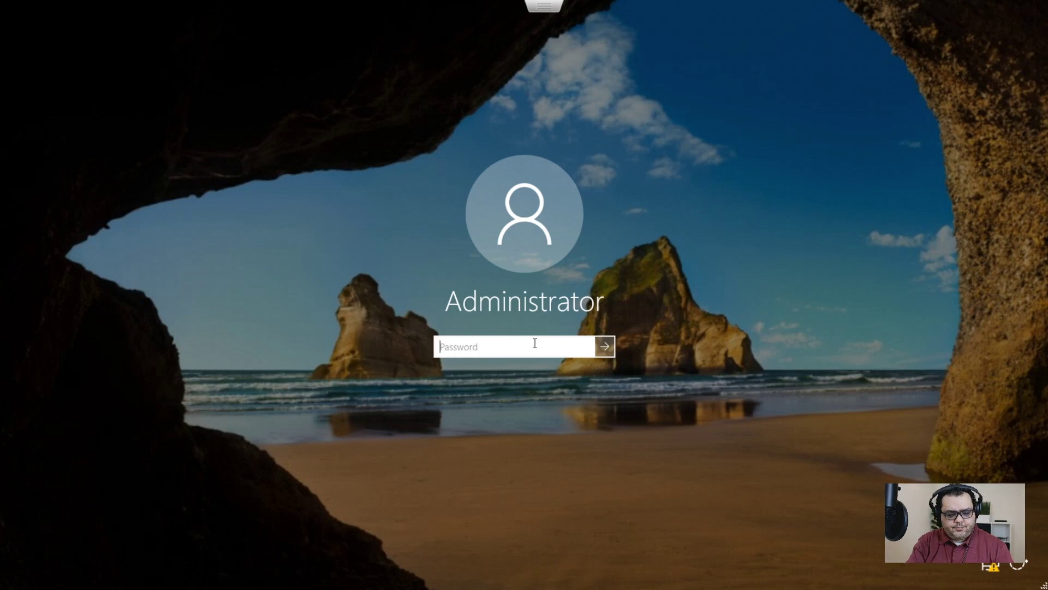
pyautogui.write('••')
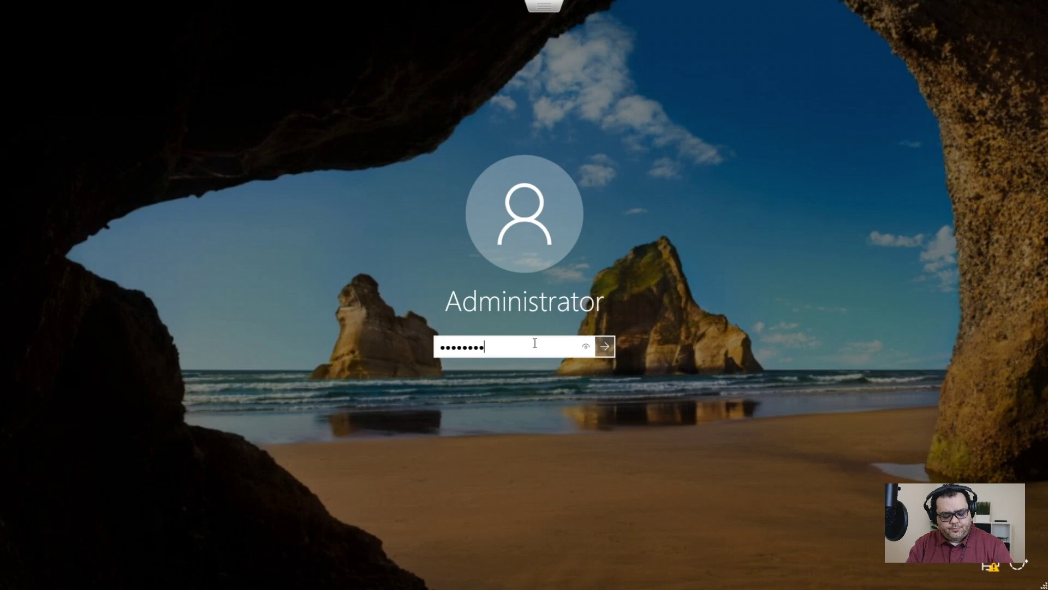
pyautogui.press('Return')
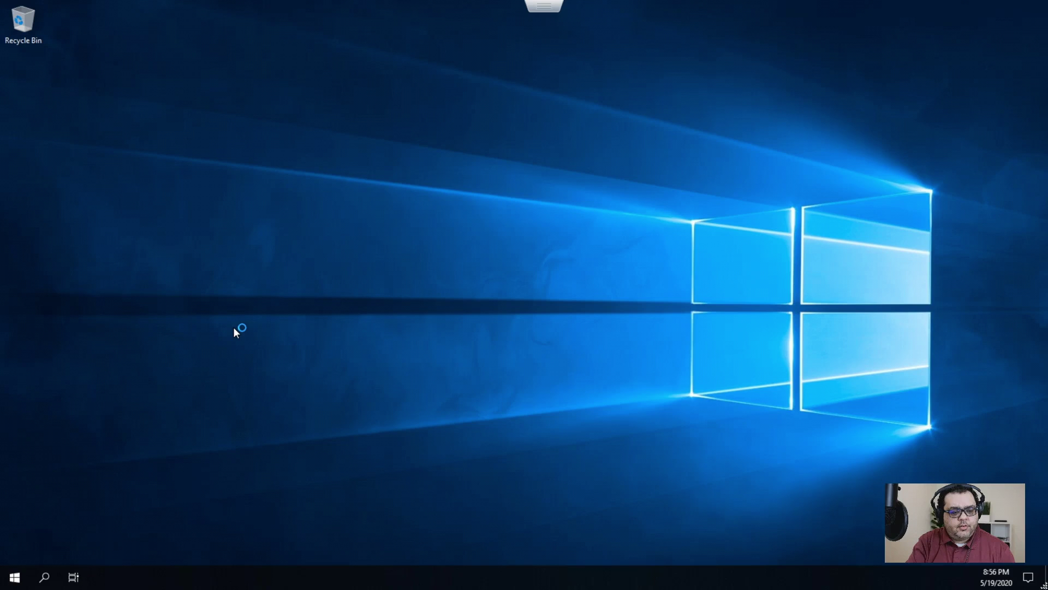
pyautogui.press('Escape')
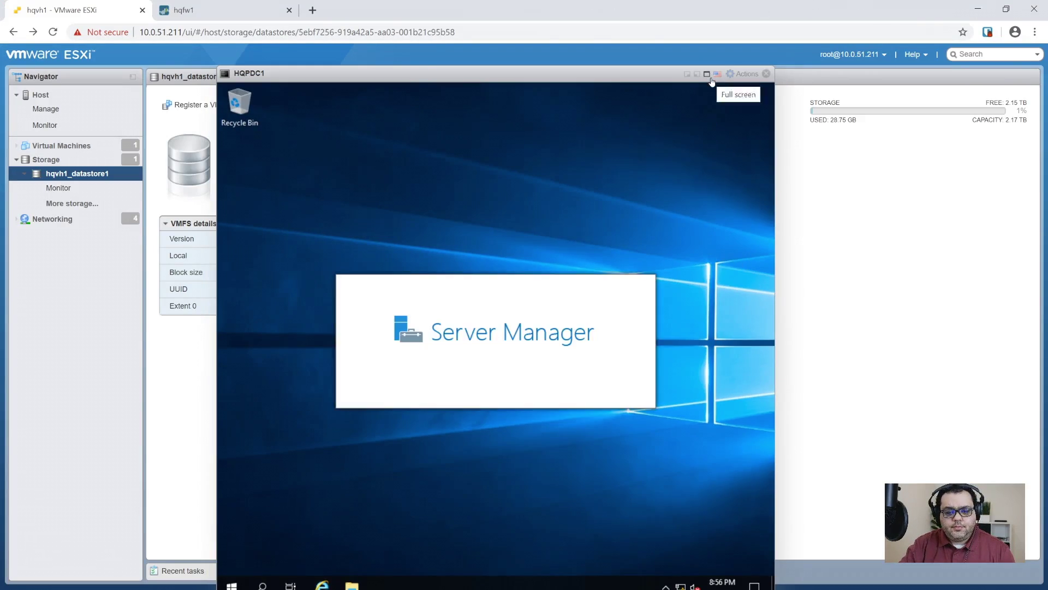
pyautogui.click(708, 74)
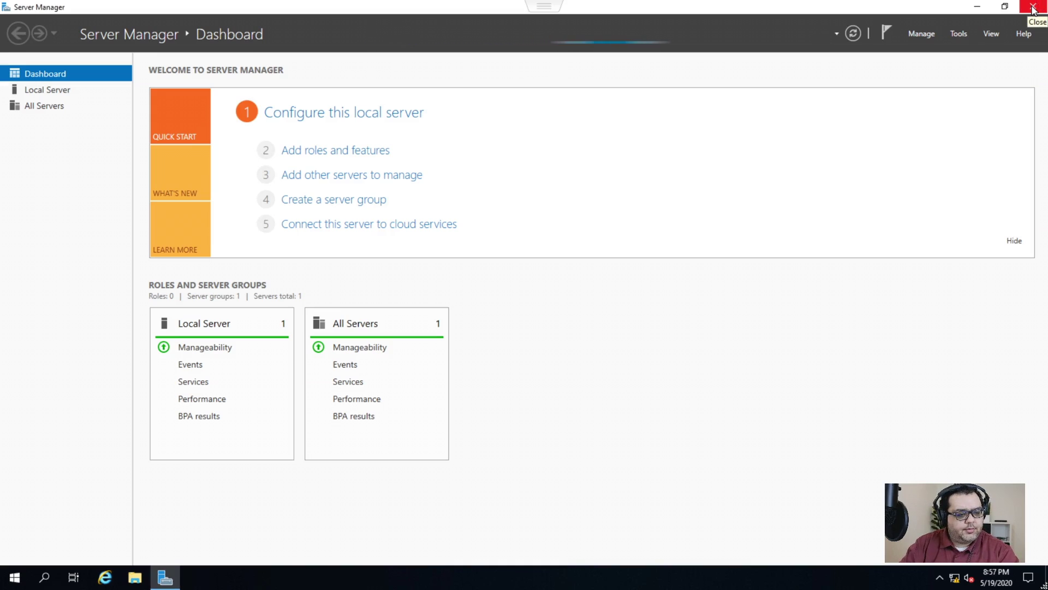
# - Run nslookup google.com in Command Prompt, resolving through local DNS 127.0.0.1
pyautogui.click(13, 578)
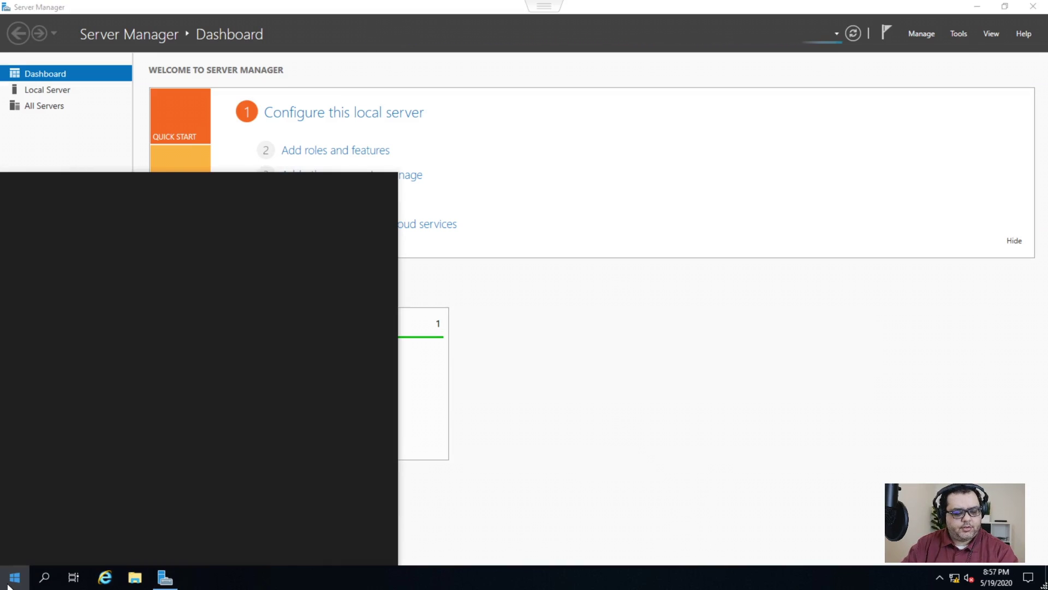
pyautogui.write('cmd')
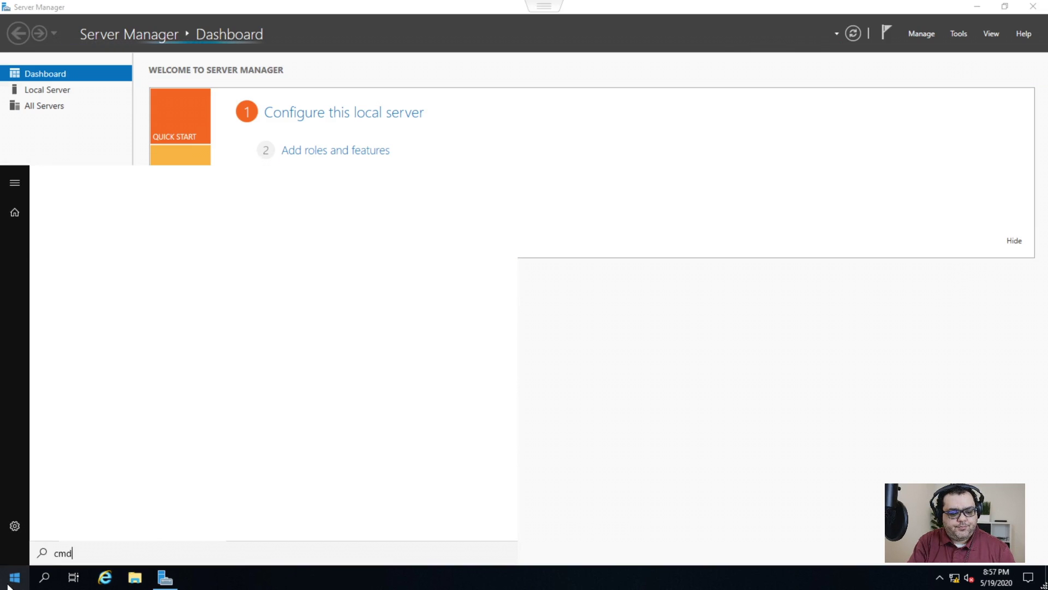
pyautogui.press('Return')
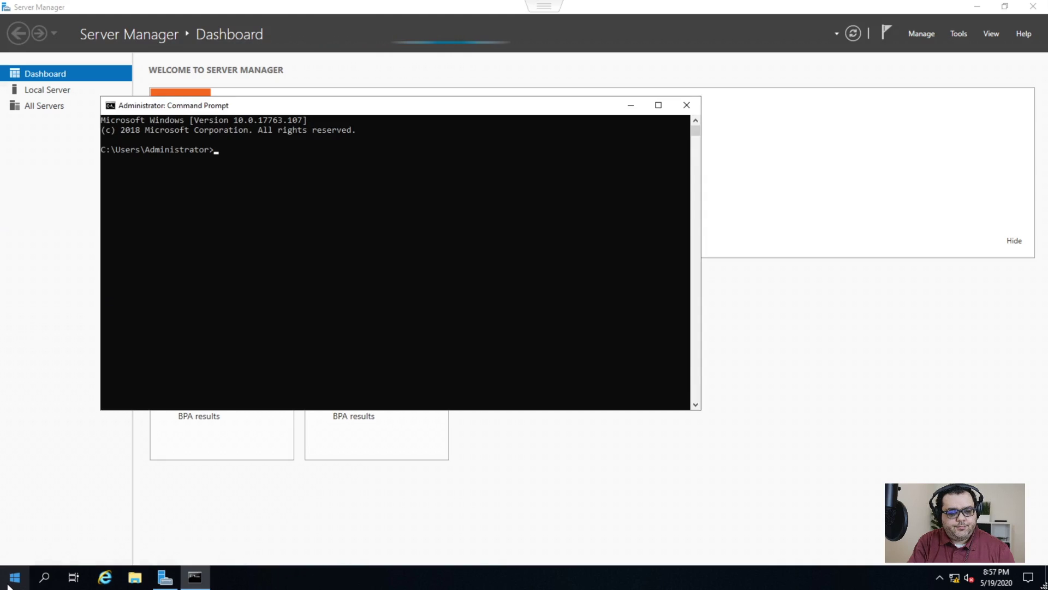
pyautogui.write('nslookup')
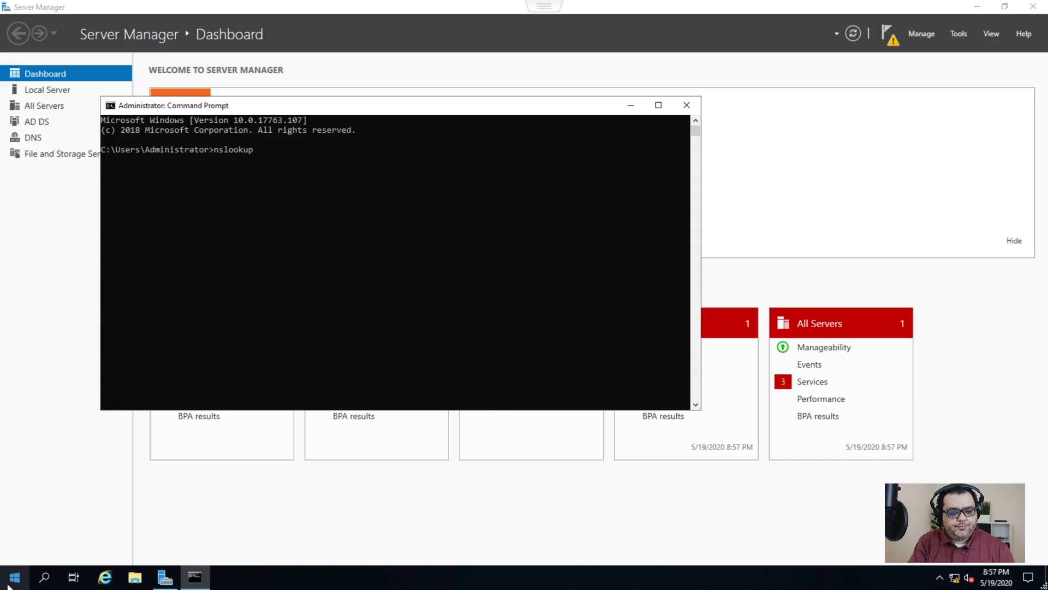
pyautogui.write(' google.com')
pyautogui.press('Return')
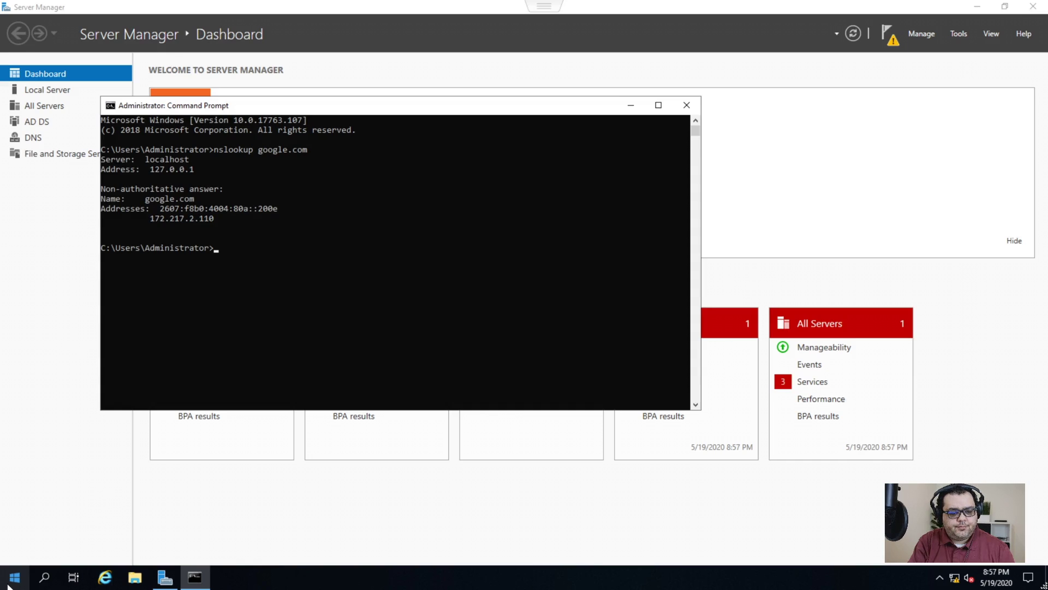
# - Close Command Prompt and minimize Server Manager to reveal the desktop
pyautogui.write('exit')
pyautogui.press('Return')
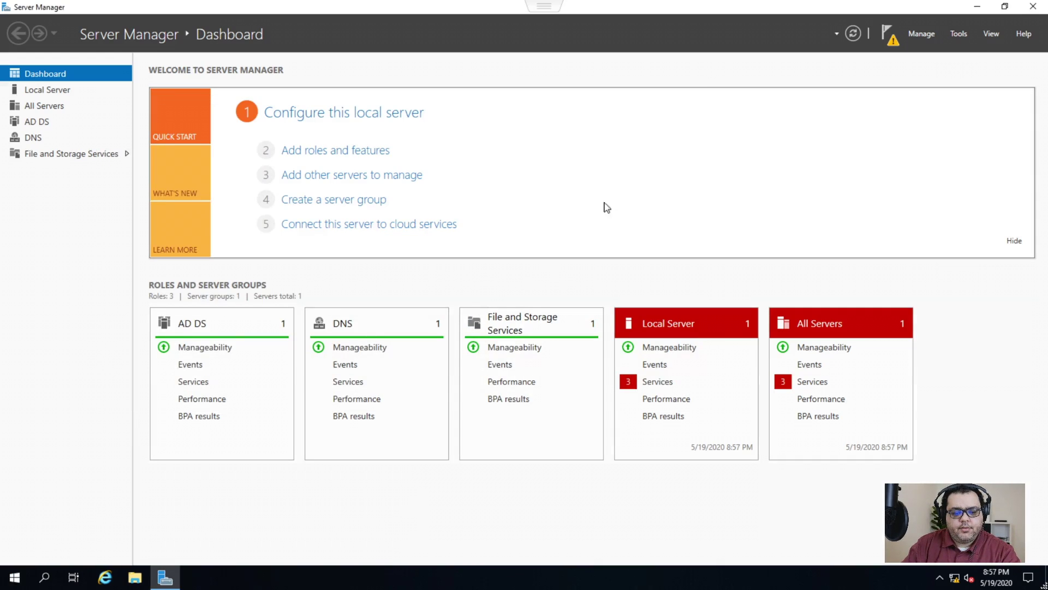
pyautogui.click(977, 7)
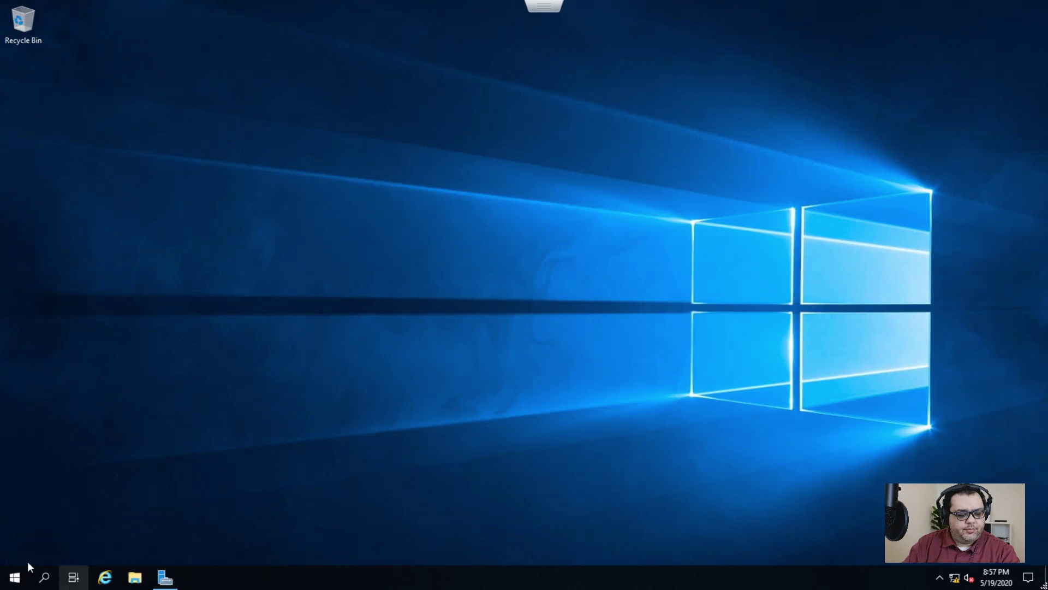
# - Start a Windows Update check for updates on HQPDC1
pyautogui.click(21, 584)
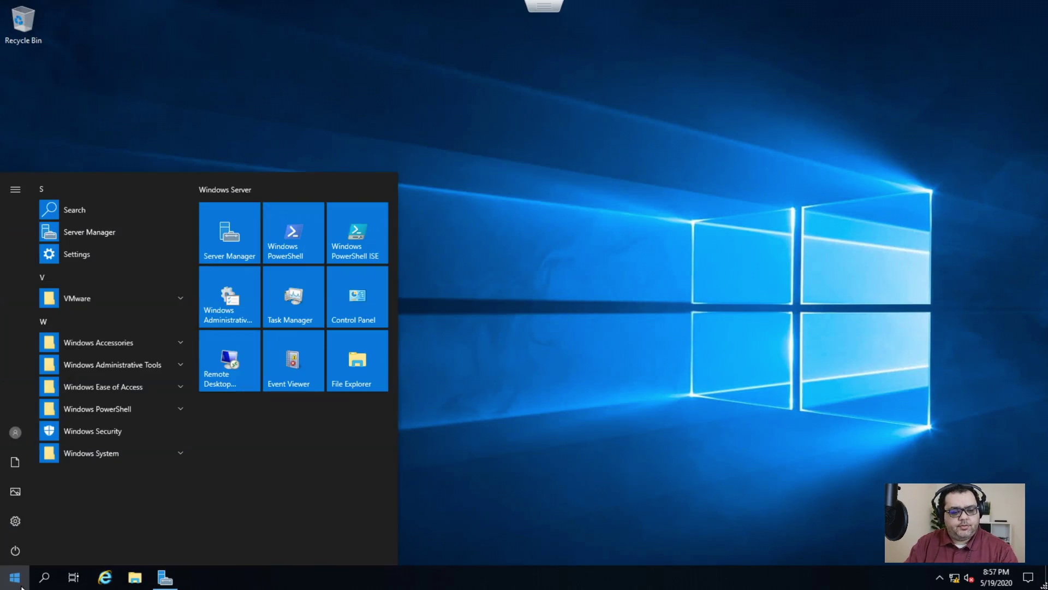
pyautogui.write('update')
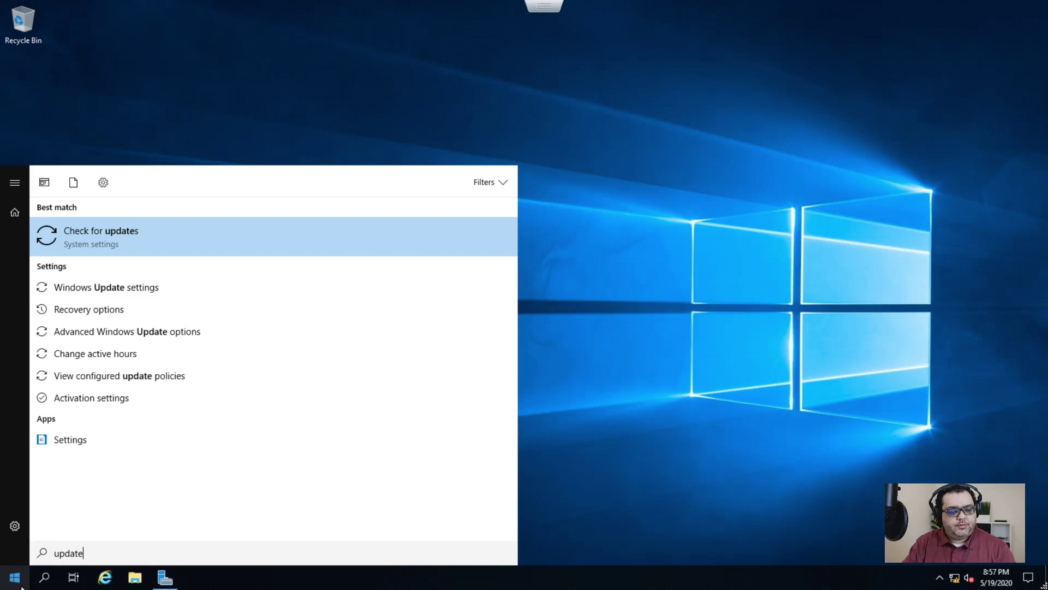
pyautogui.press('Return')
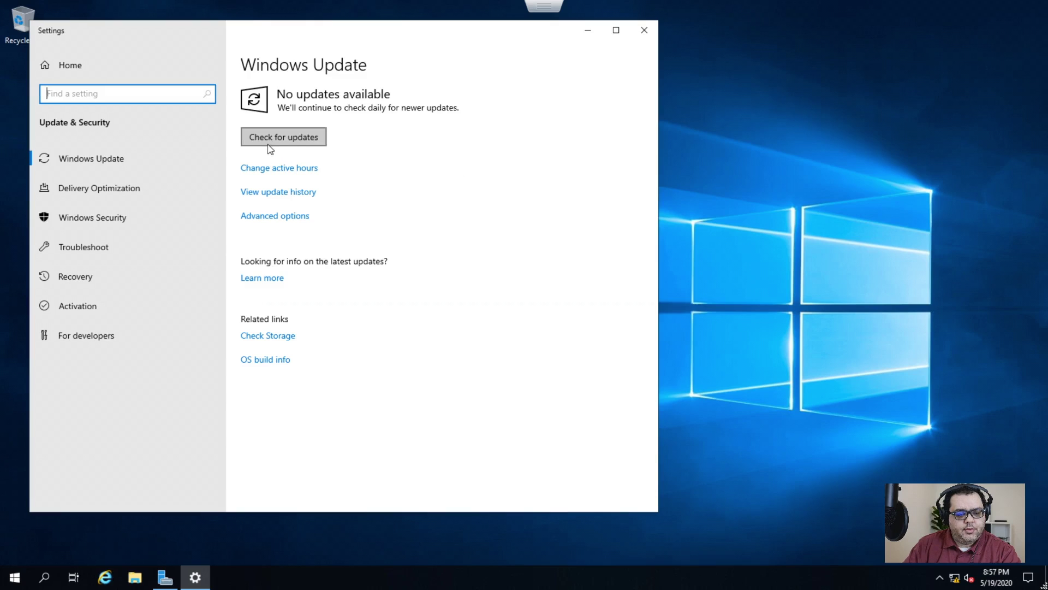
pyautogui.click(322, 141)
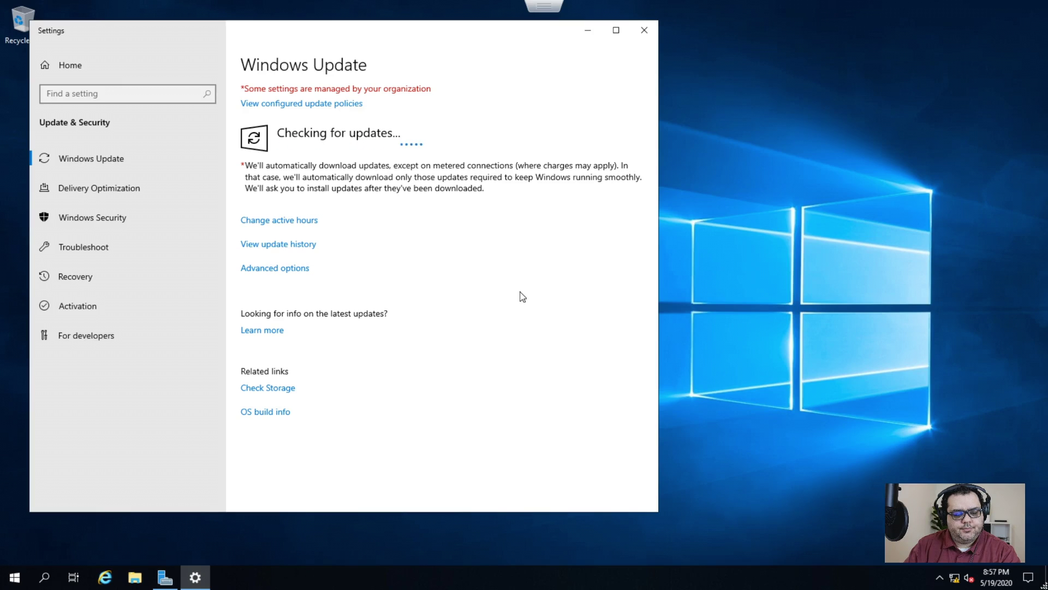
# - Leave the full-screen VM console and switch to the hqfw1 firewall tab
pyautogui.click(836, 315)
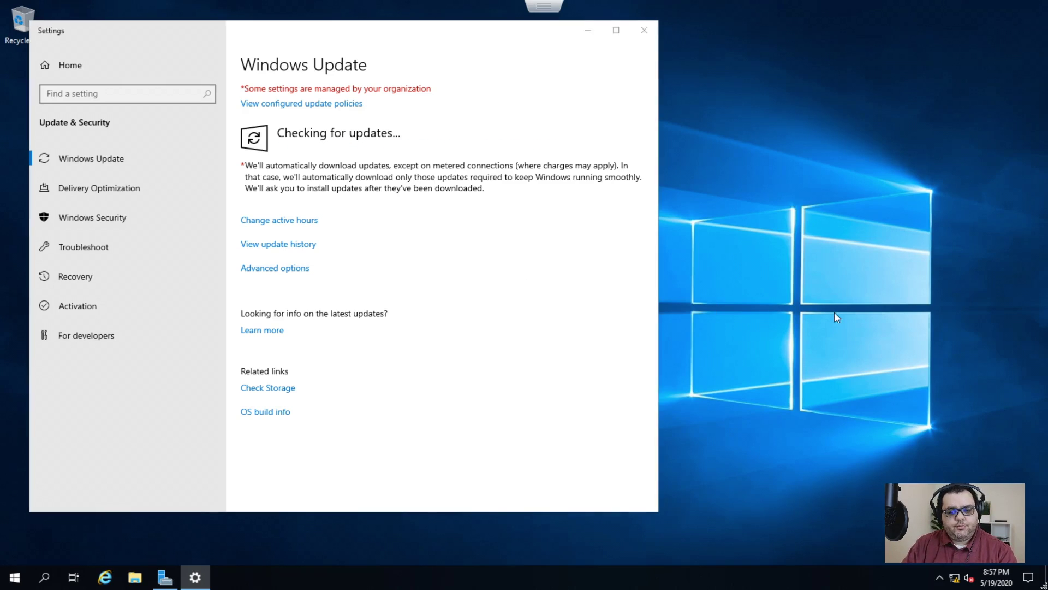
pyautogui.press('Escape')
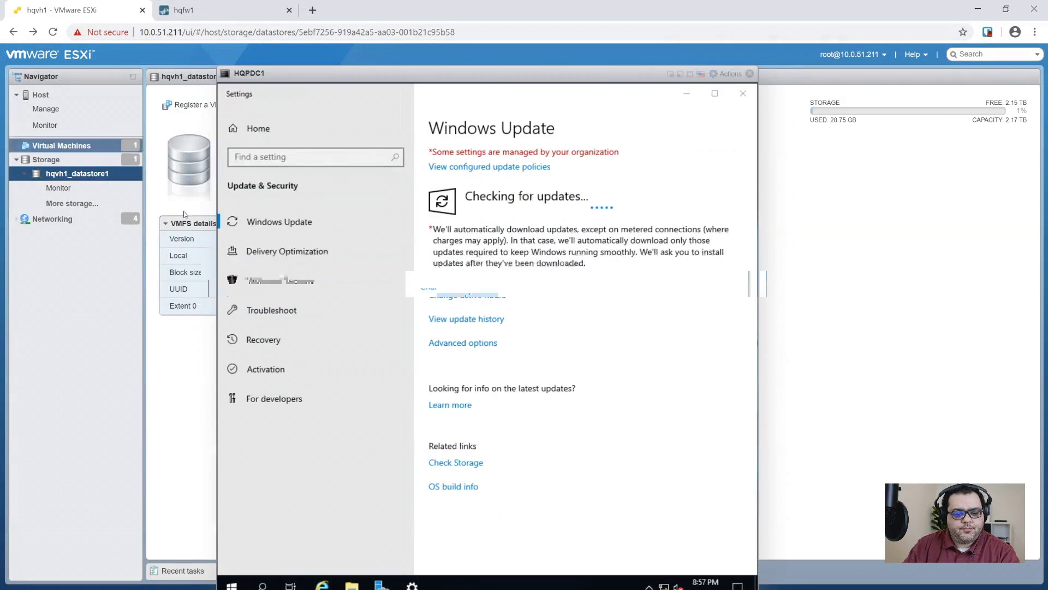
pyautogui.click(203, 10)
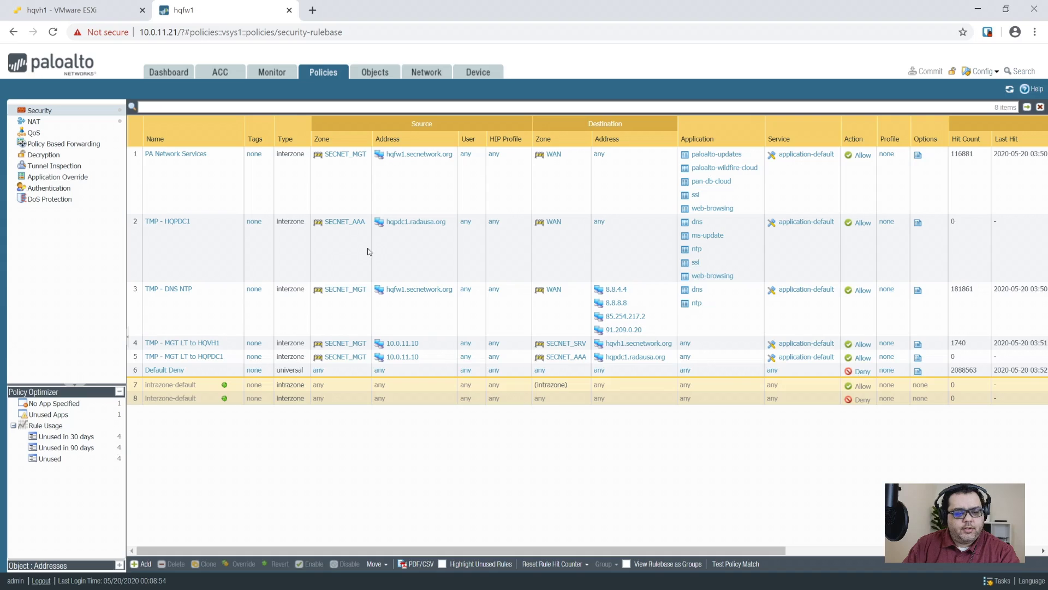
# - Filter the Traffic log to source zone SECNET_AAA and source address 10.0.31.11
pyautogui.click(284, 72)
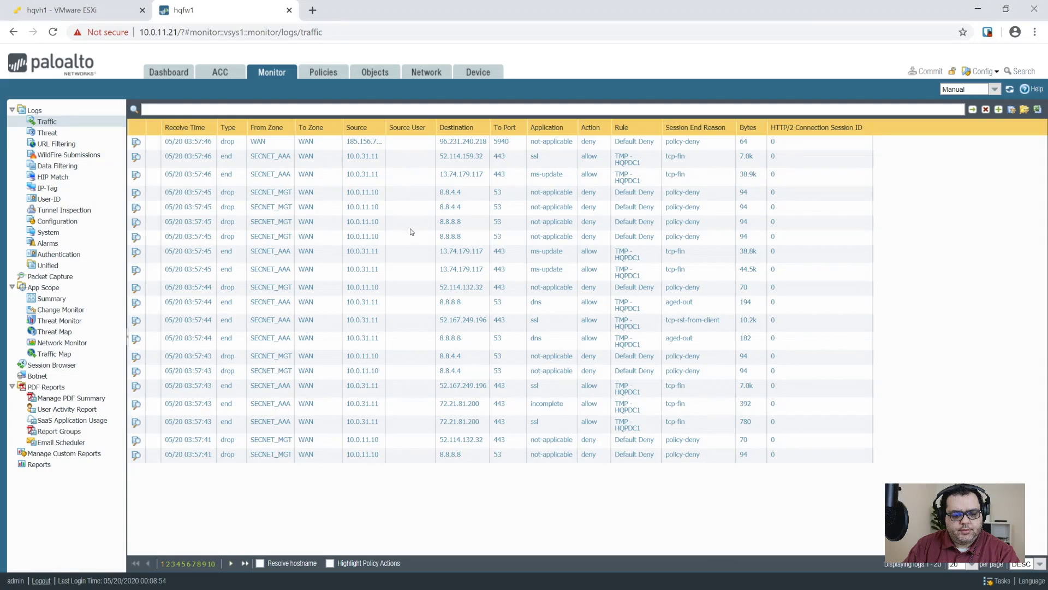
pyautogui.click(269, 174)
pyautogui.click(360, 175)
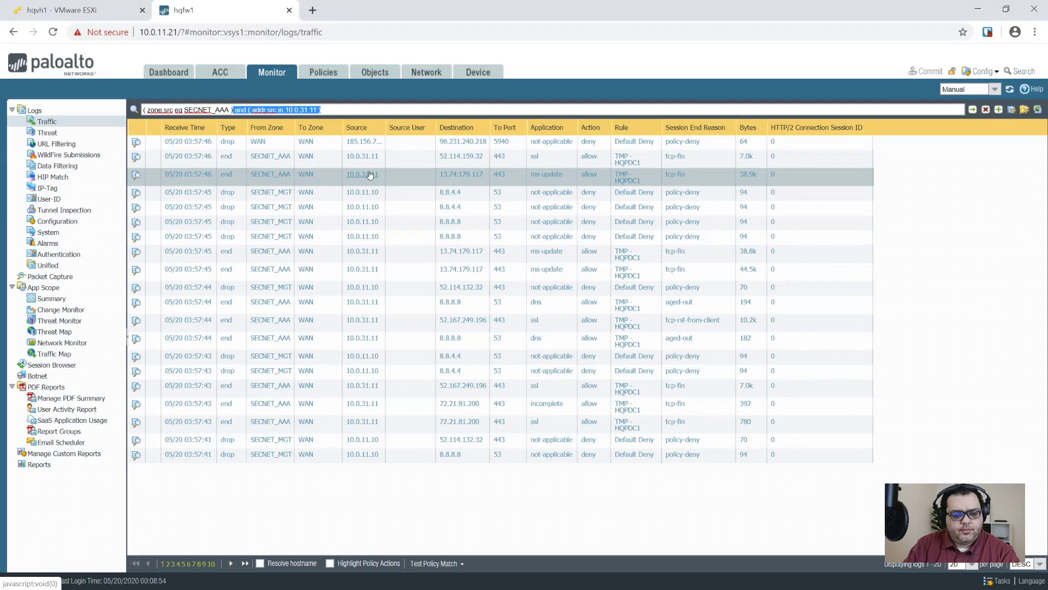
pyautogui.click(972, 109)
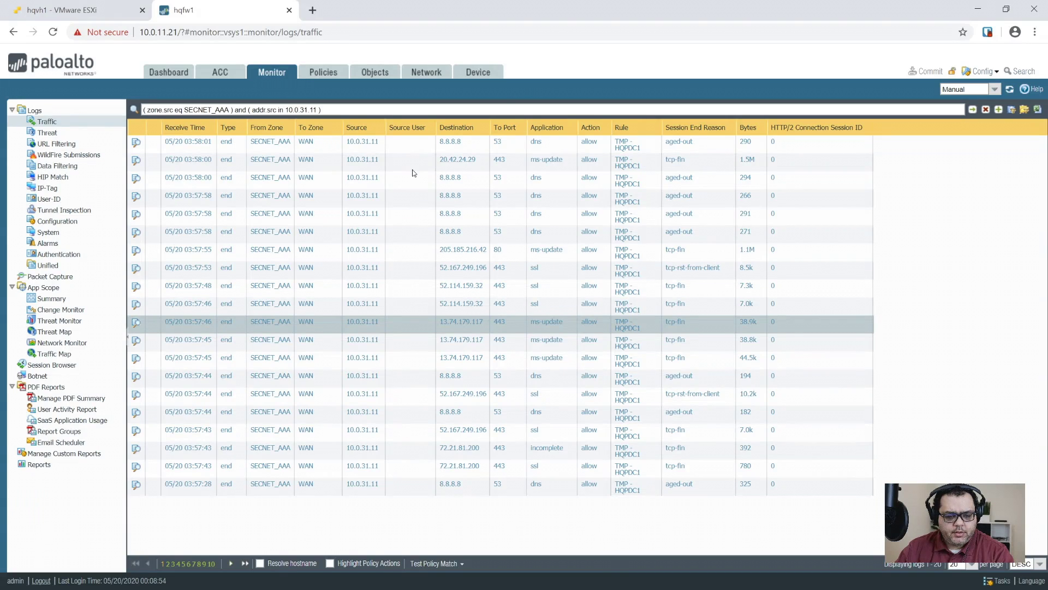
# - Review the allowed ms-update sessions to 205.185.216.42 and 20.42.24.29, then return to HQPDC1's console
pyautogui.click(412, 252)
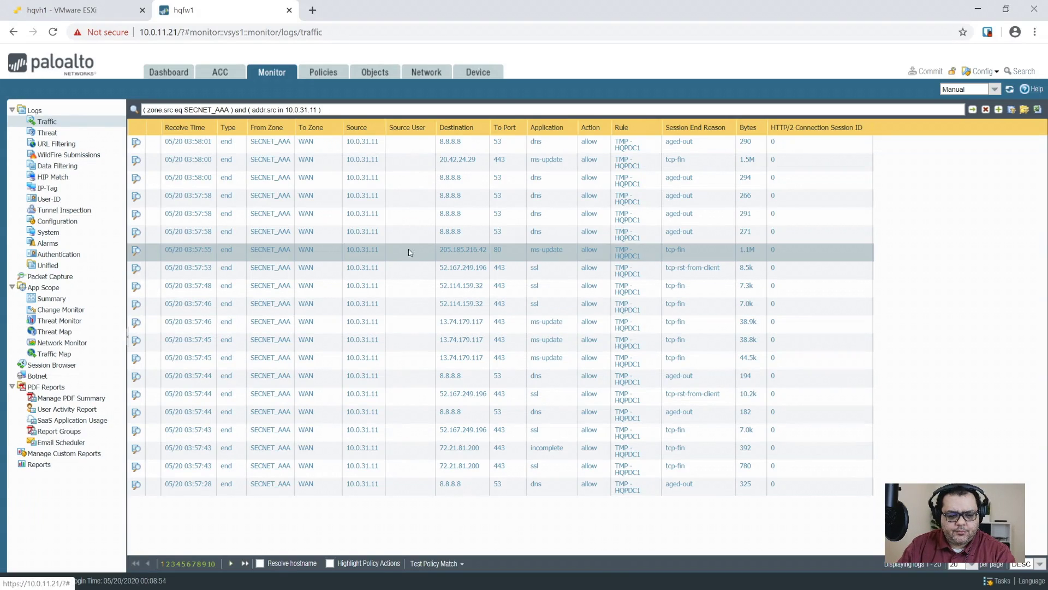
pyautogui.click(408, 168)
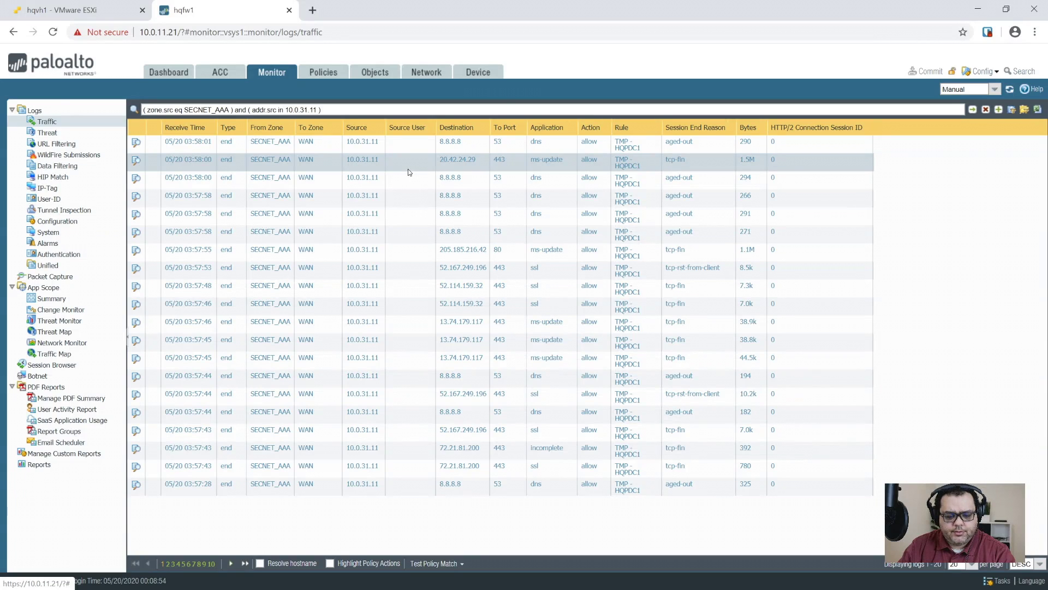
pyautogui.click(61, 10)
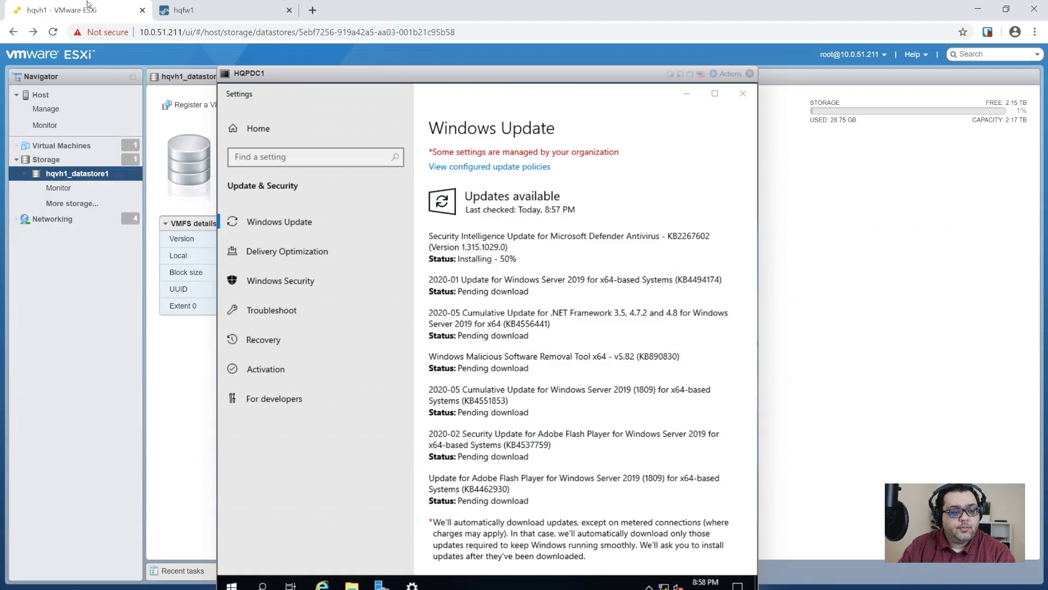
# - Make HQPDC1's console full screen and maximize the Windows Update window showing seven updates
pyautogui.click(688, 78)
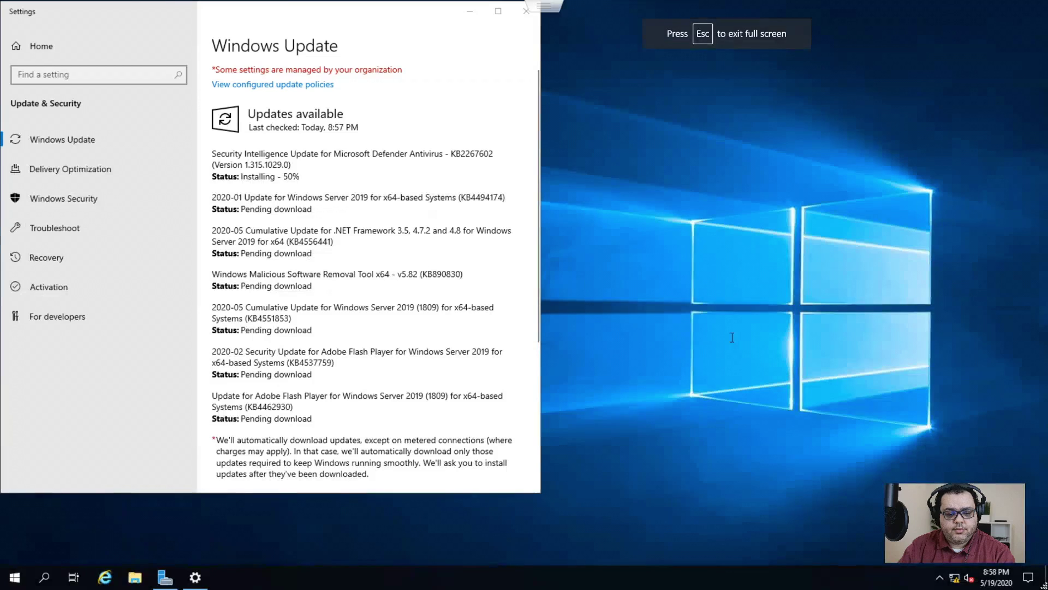
pyautogui.click(498, 11)
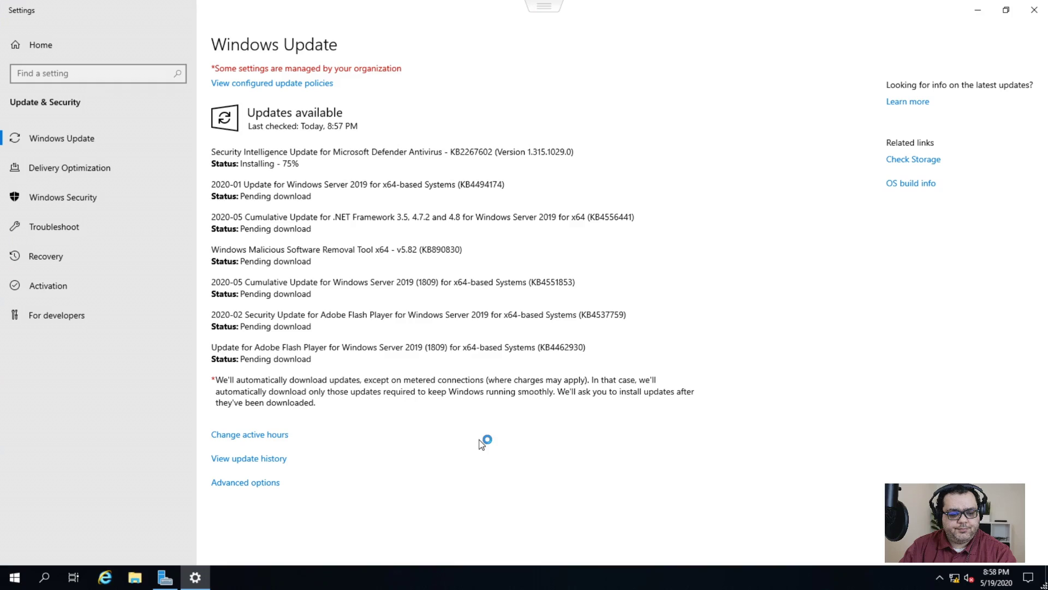
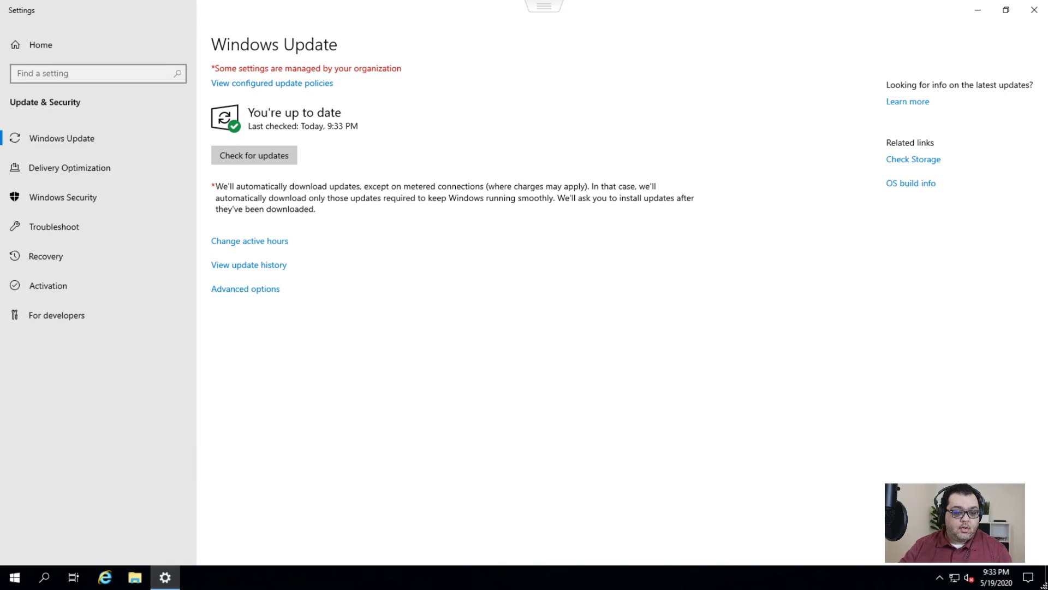
# - Enable Remote Desktop on HQPDC1's Local Server page with Network Level Authentication kept, and apply it
pyautogui.click(1034, 10)
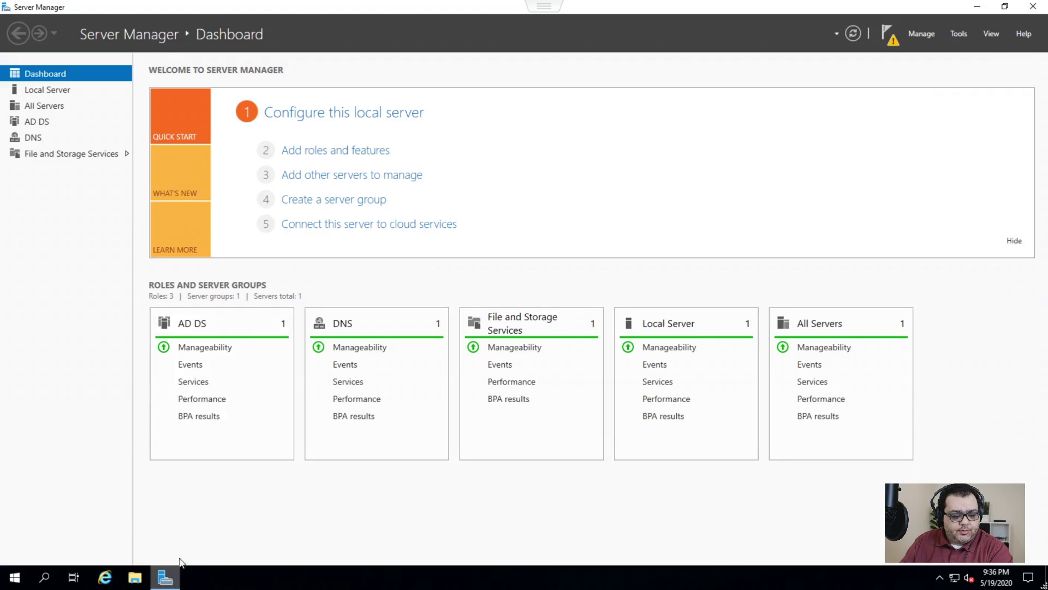
pyautogui.click(54, 93)
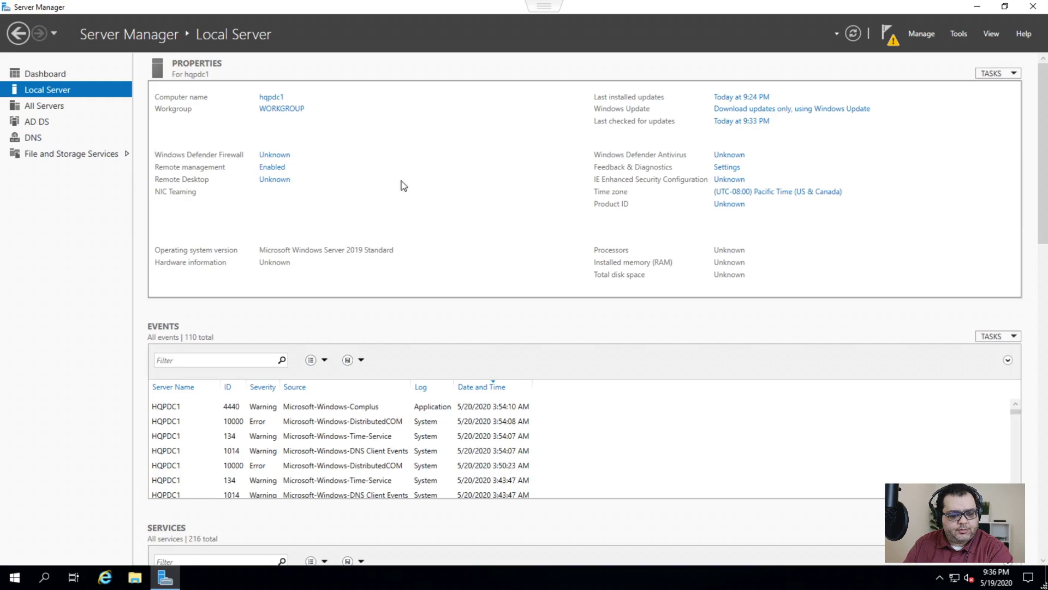
pyautogui.click(273, 179)
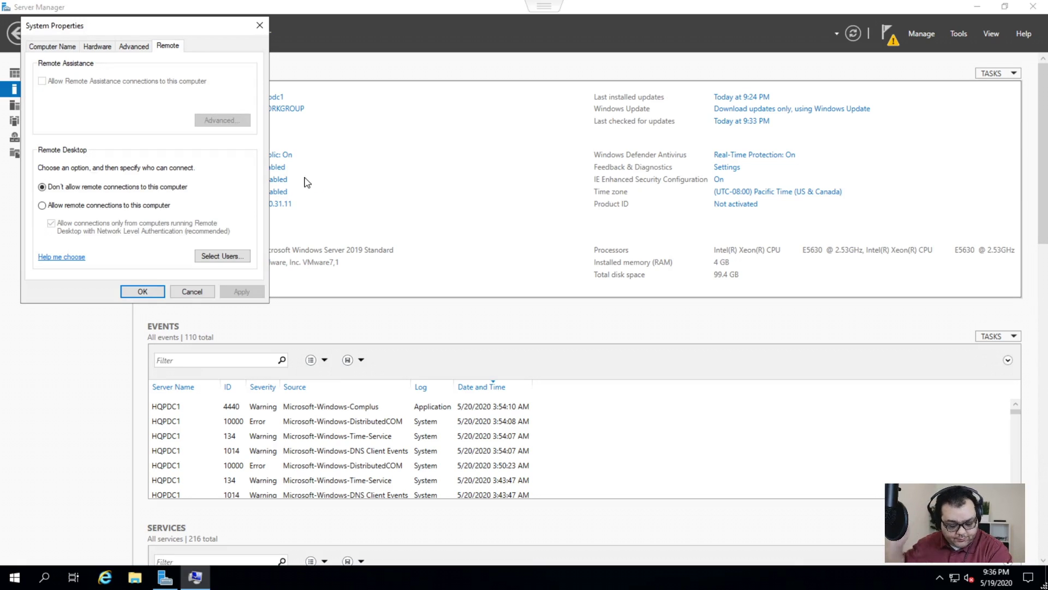
pyautogui.click(58, 205)
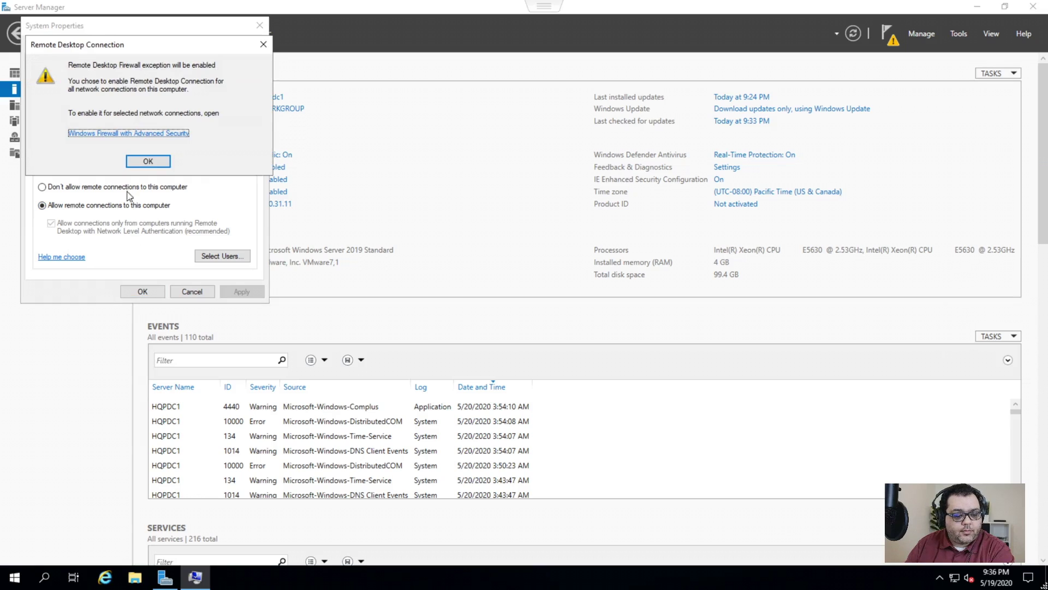
pyautogui.click(145, 162)
pyautogui.click(228, 290)
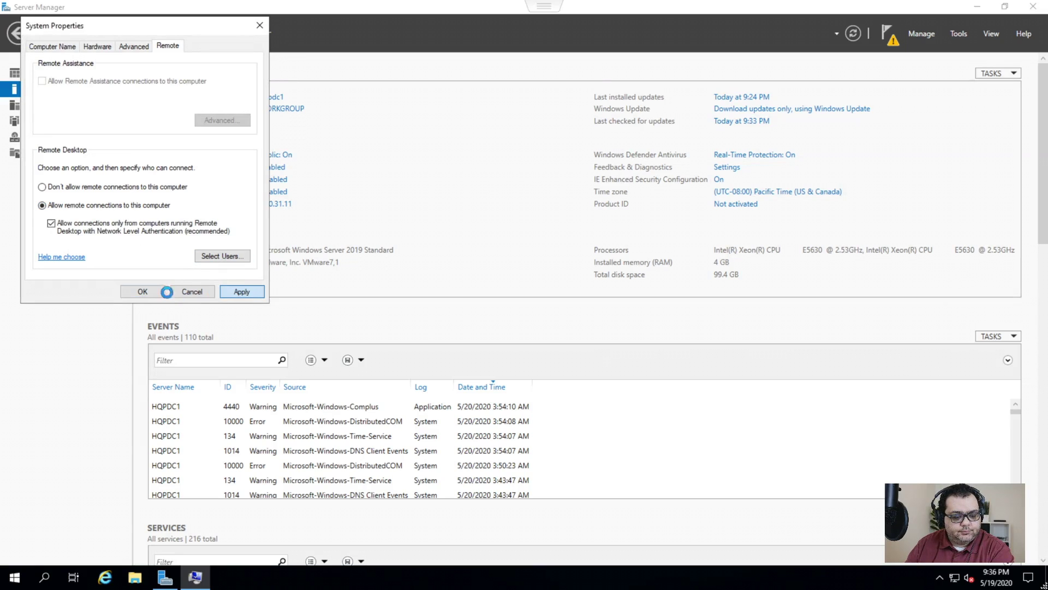
pyautogui.click(142, 293)
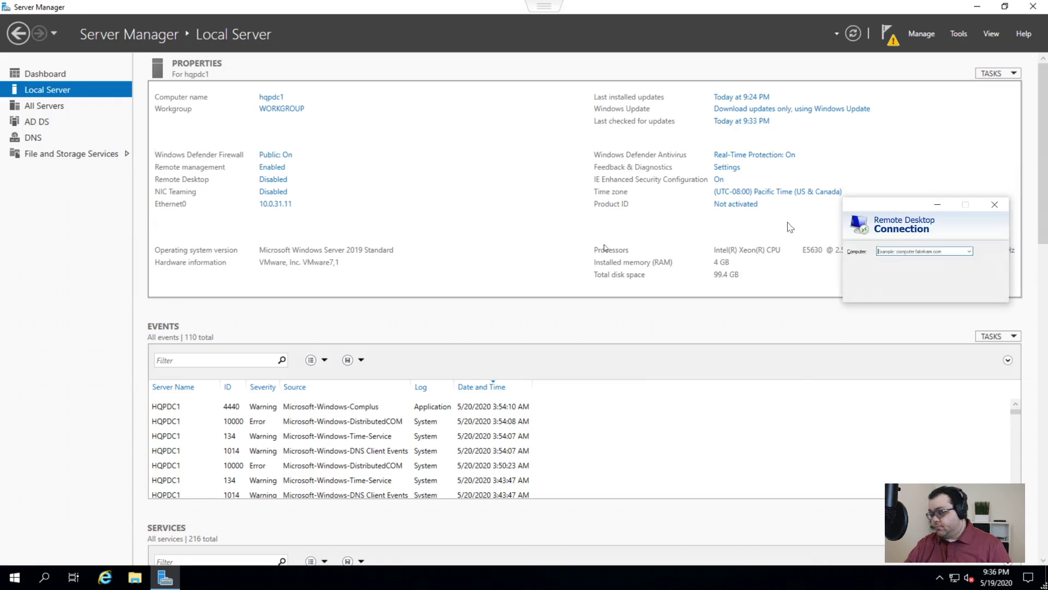
# - Leave the full-screen console and start a Remote Desktop connection to 10.0.31.11
pyautogui.click(822, 13)
pyautogui.press('Escape')
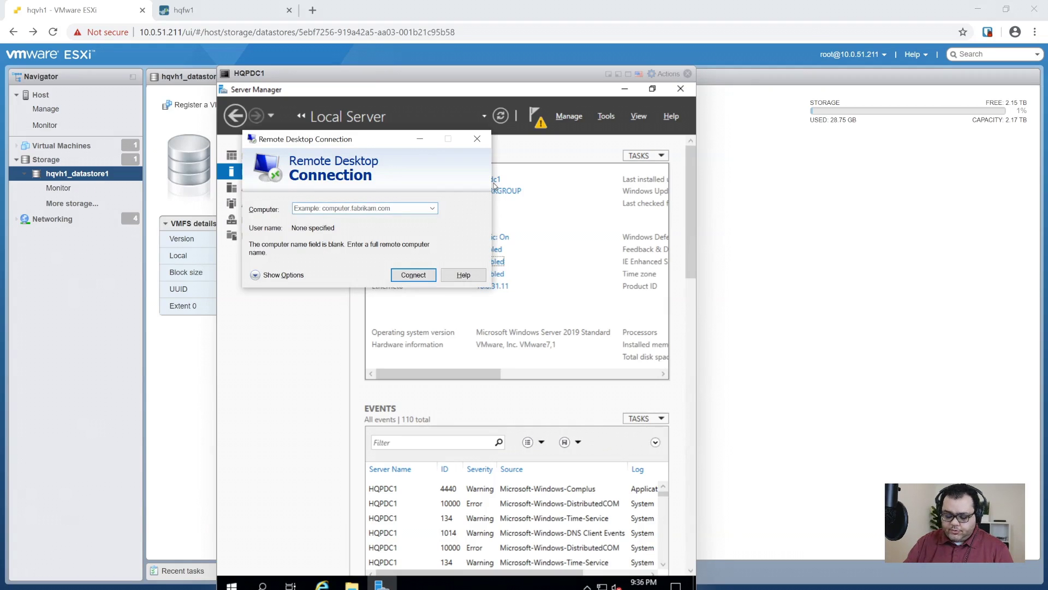
pyautogui.write('10.0.')
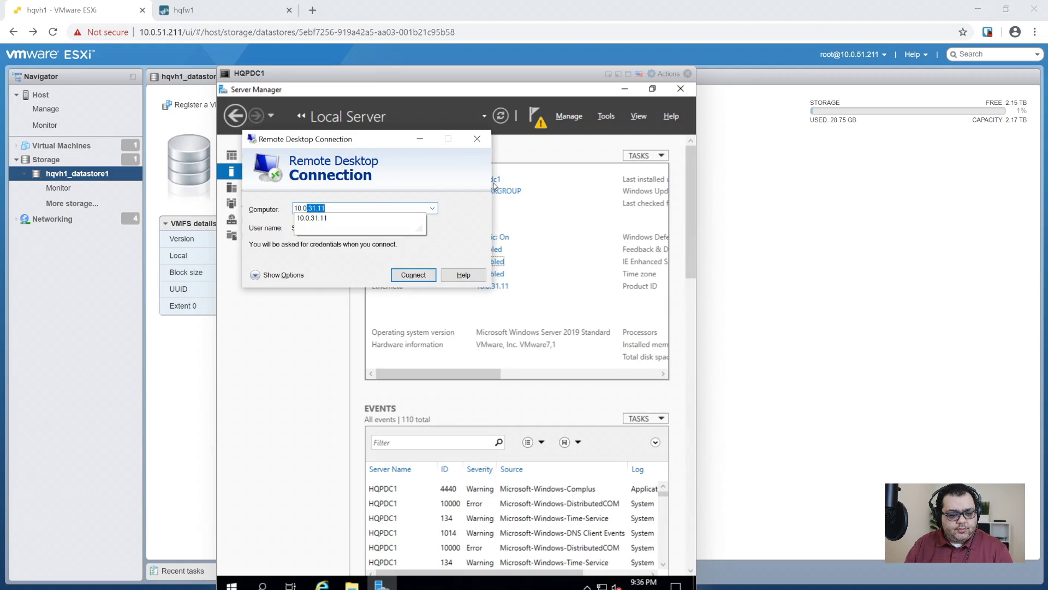
pyautogui.write('31.11')
pyautogui.press('Return')
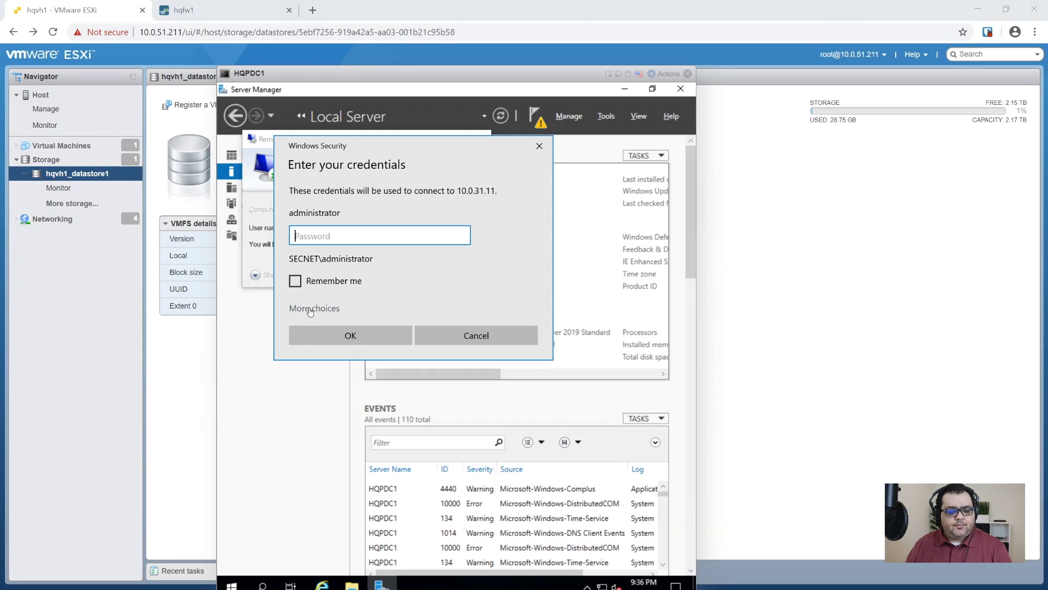
# - Sign in as administrator with a different account, accept the certificate, and bring the session window forward
pyautogui.click(308, 308)
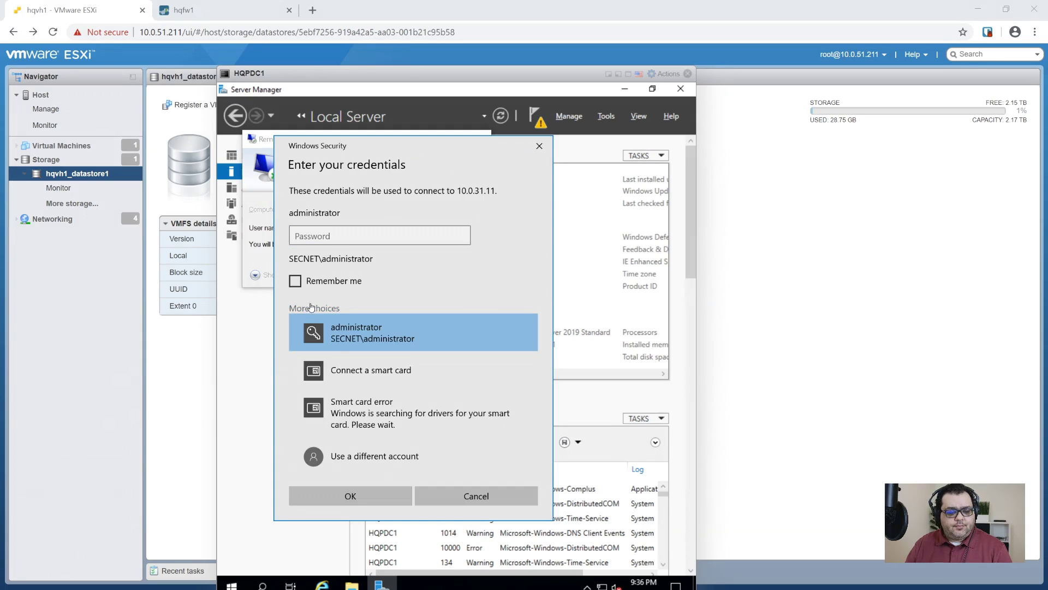
pyautogui.click(349, 470)
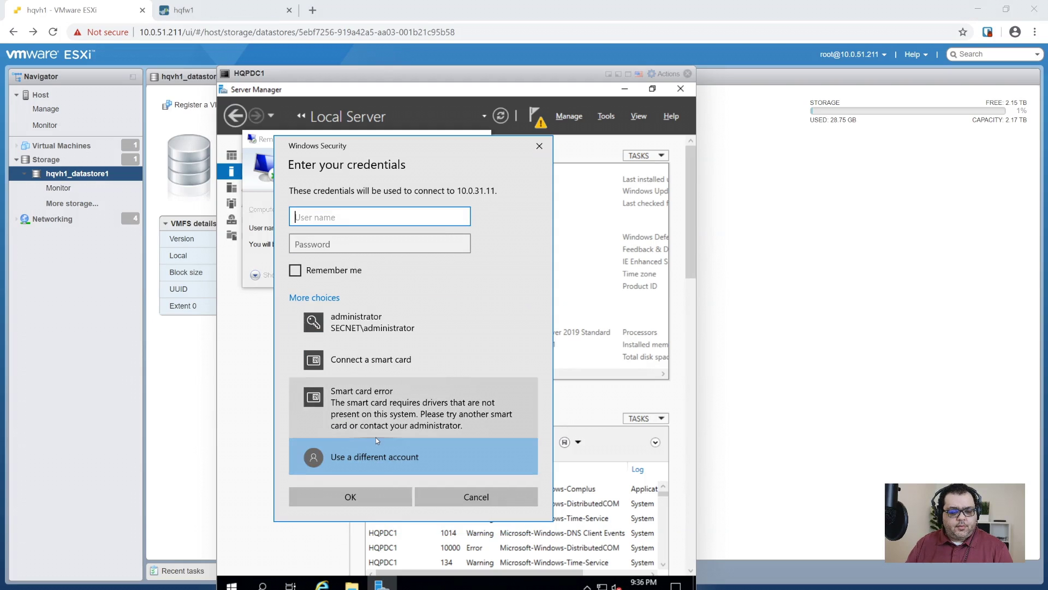
pyautogui.write('administrator')
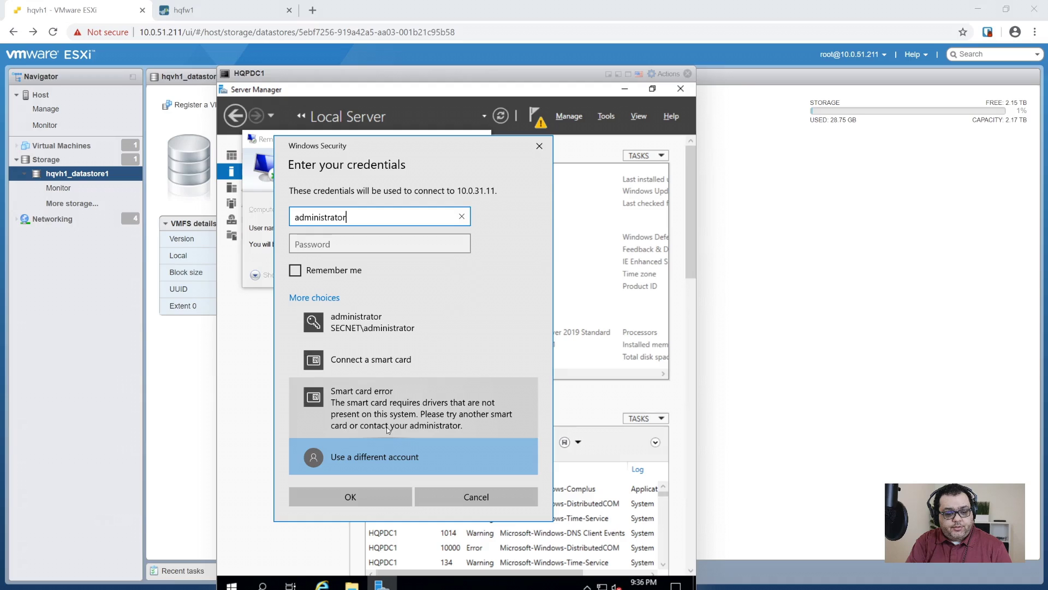
pyautogui.press('Tab')
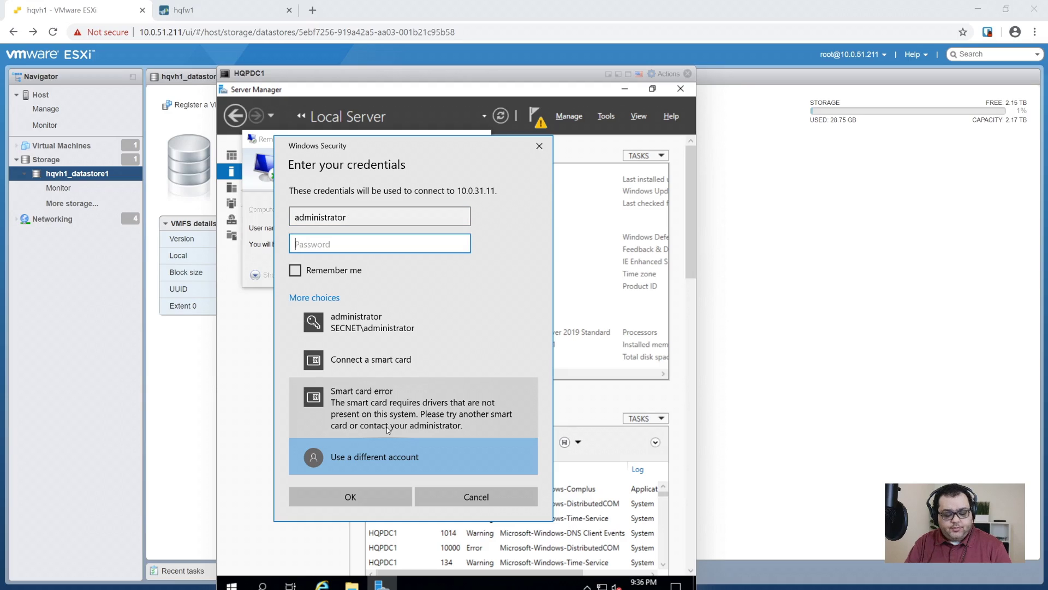
pyautogui.write('****************')
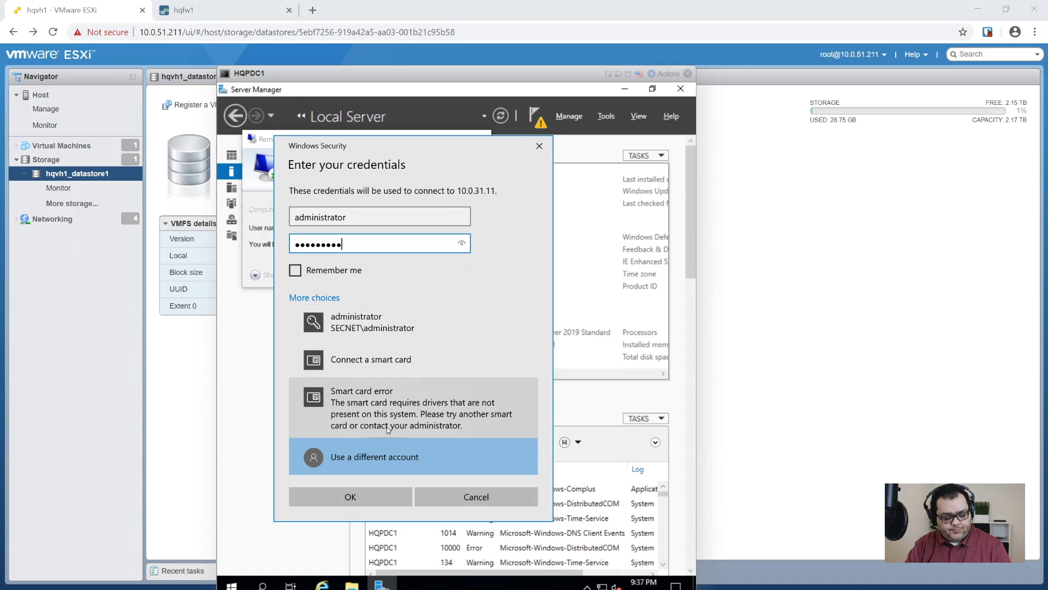
pyautogui.press('Return')
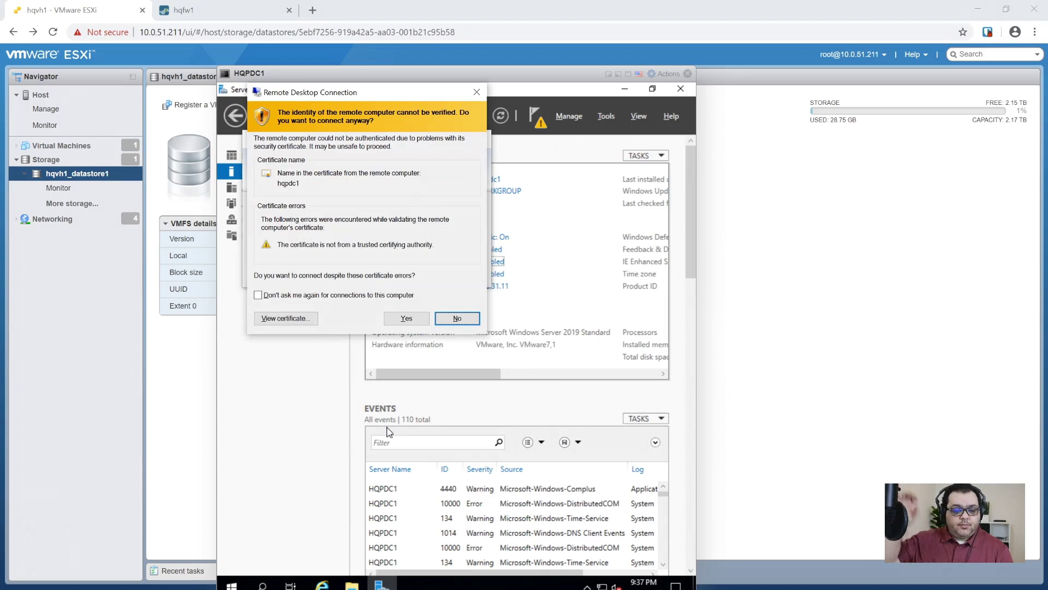
pyautogui.click(416, 312)
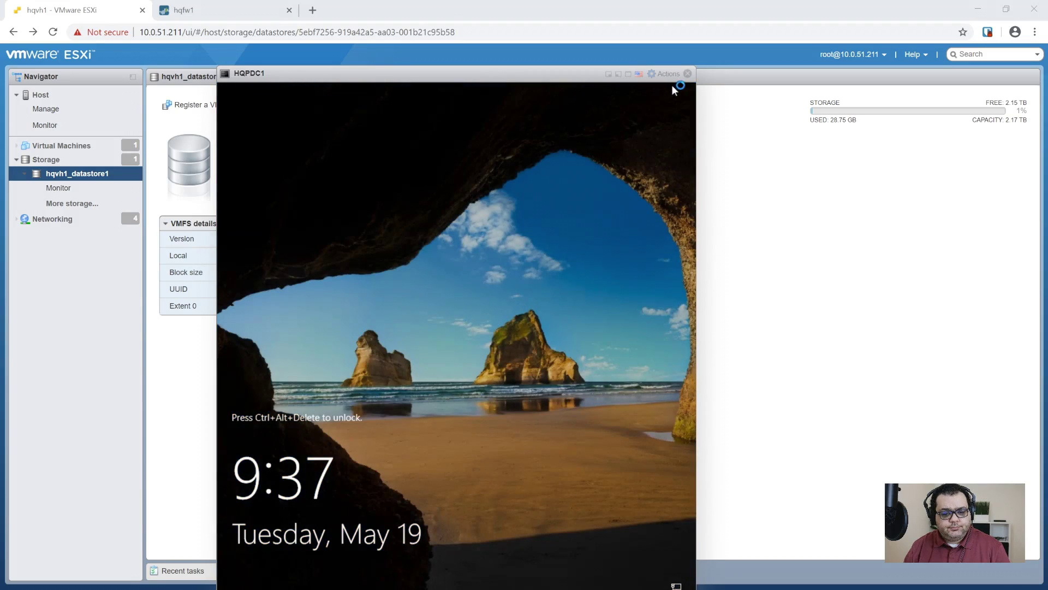
pyautogui.click(688, 74)
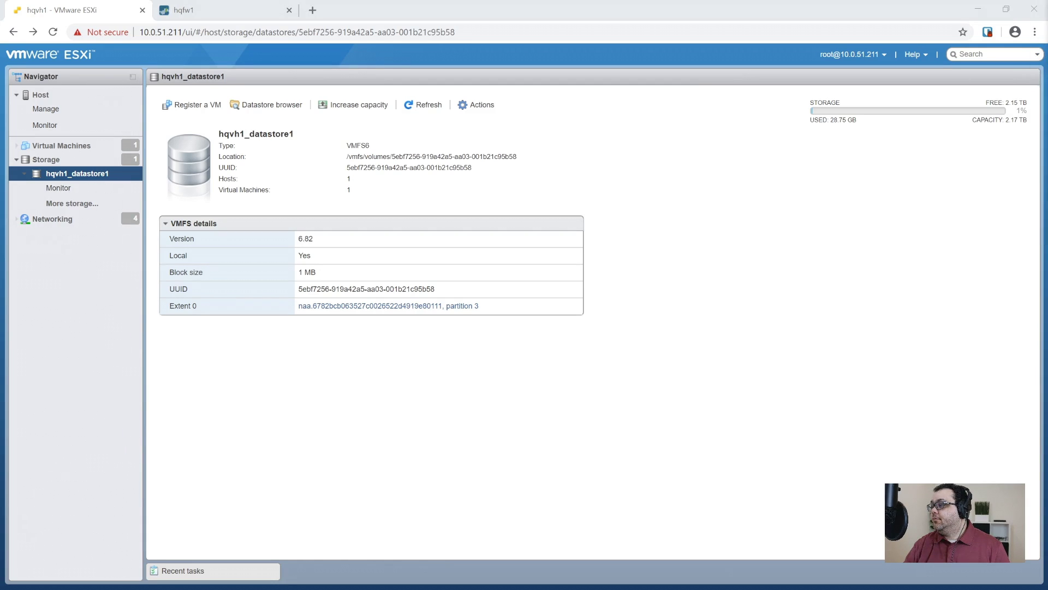
pyautogui.moveTo(1040, 143); pyautogui.dragTo(512, 123)
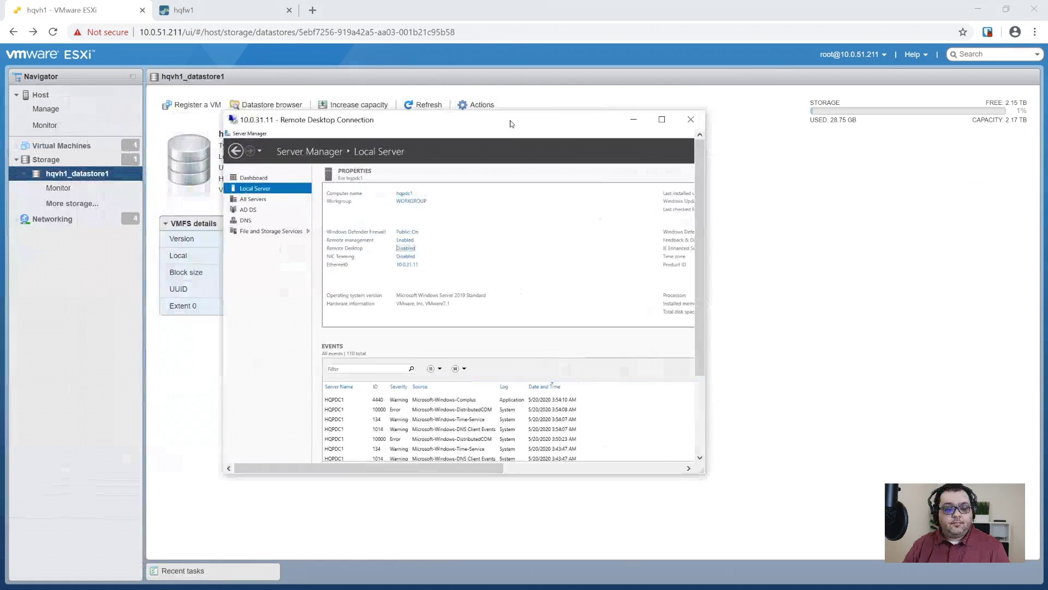
# - Maximize the remote session and choose 'Promote this server to a domain controller' from Server Manager notifications
pyautogui.doubleClick(512, 124)
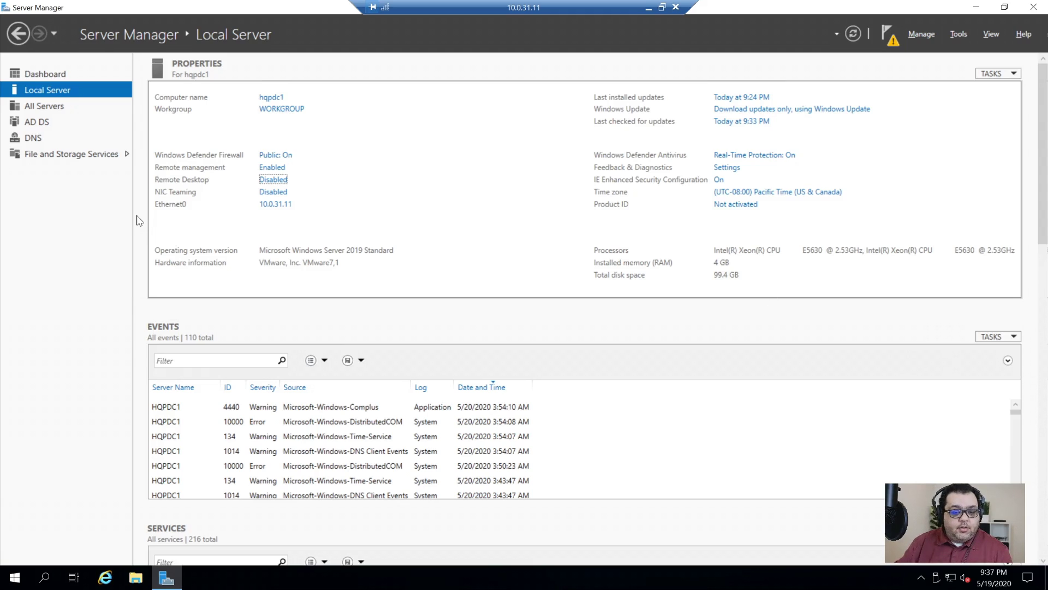
pyautogui.click(890, 31)
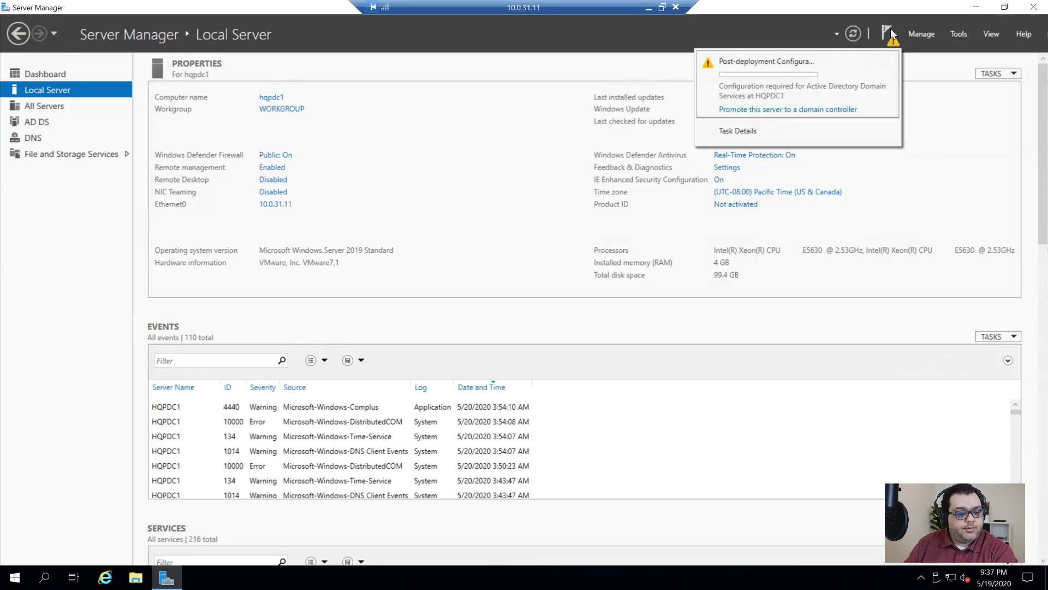
pyautogui.click(797, 111)
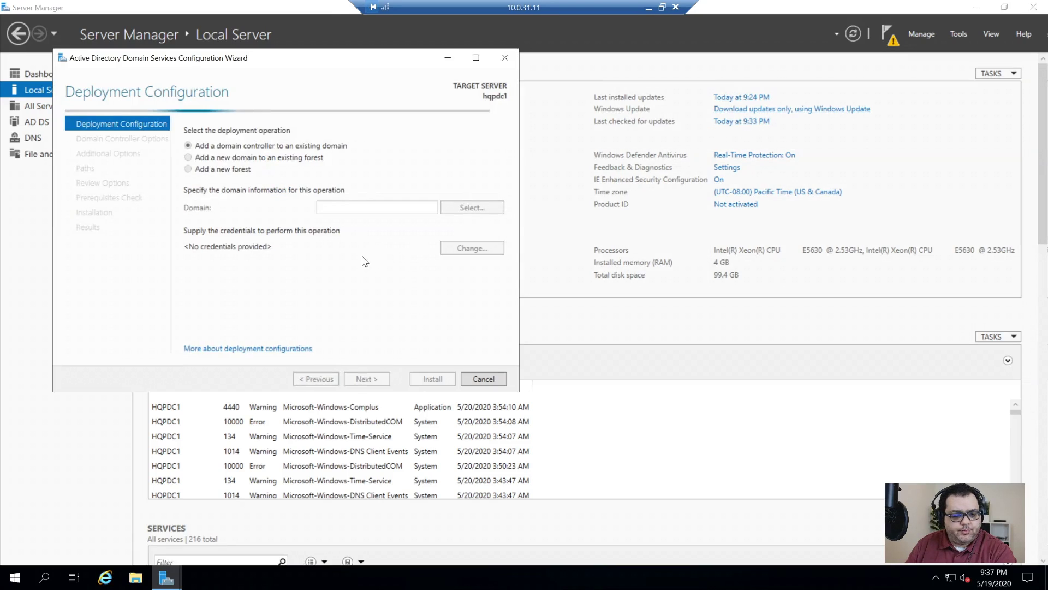
# - Choose 'Add a new forest' with root domain name secnetwork.org
pyautogui.click(977, 7)
pyautogui.click(218, 170)
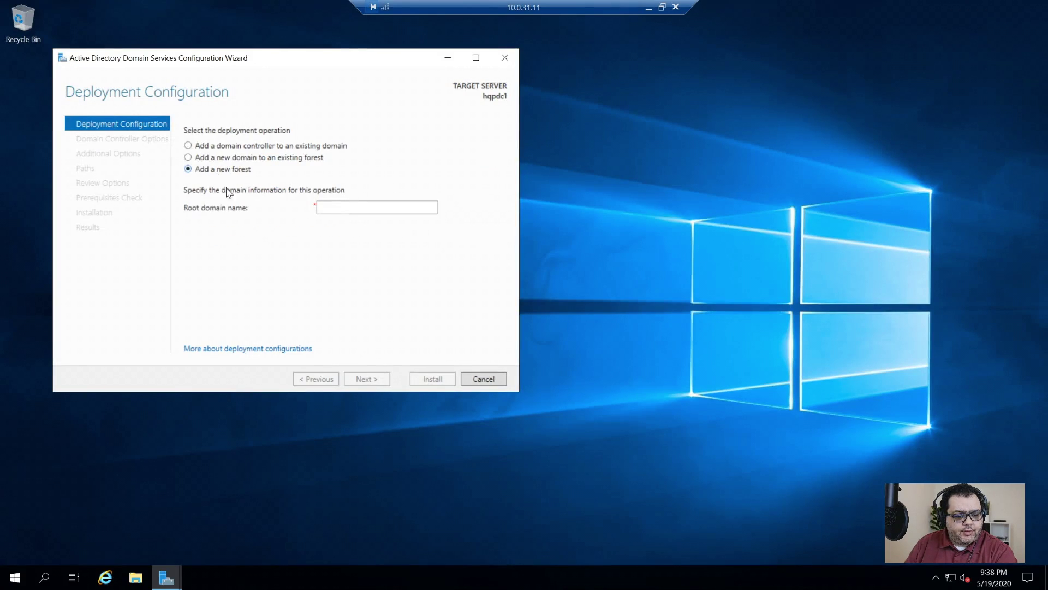
pyautogui.write('s')
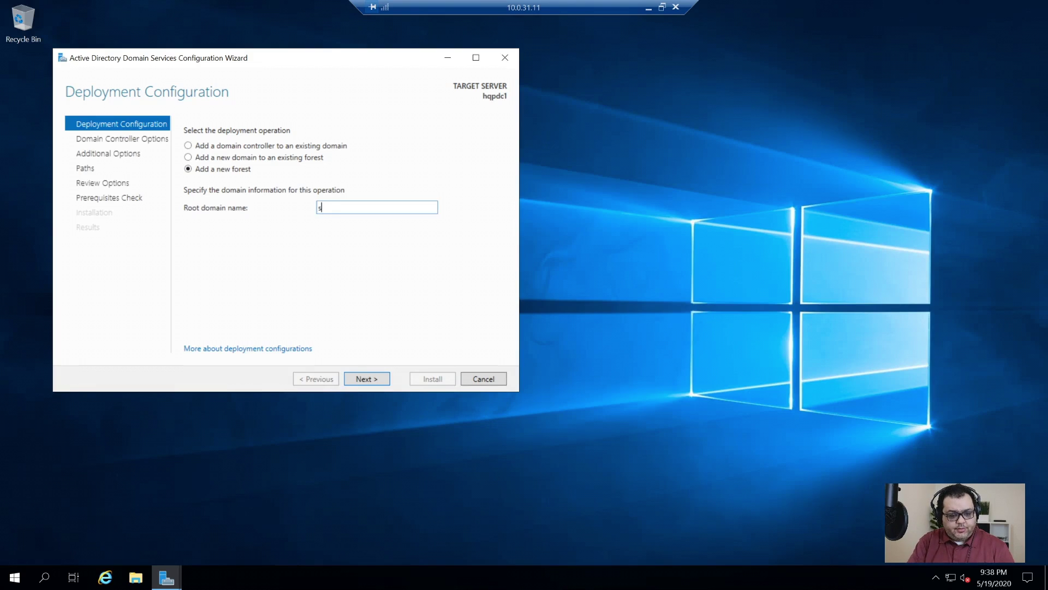
pyautogui.write('ecnetworfk')
pyautogui.hotkey('ctrl', 'a')
pyautogui.write('s')
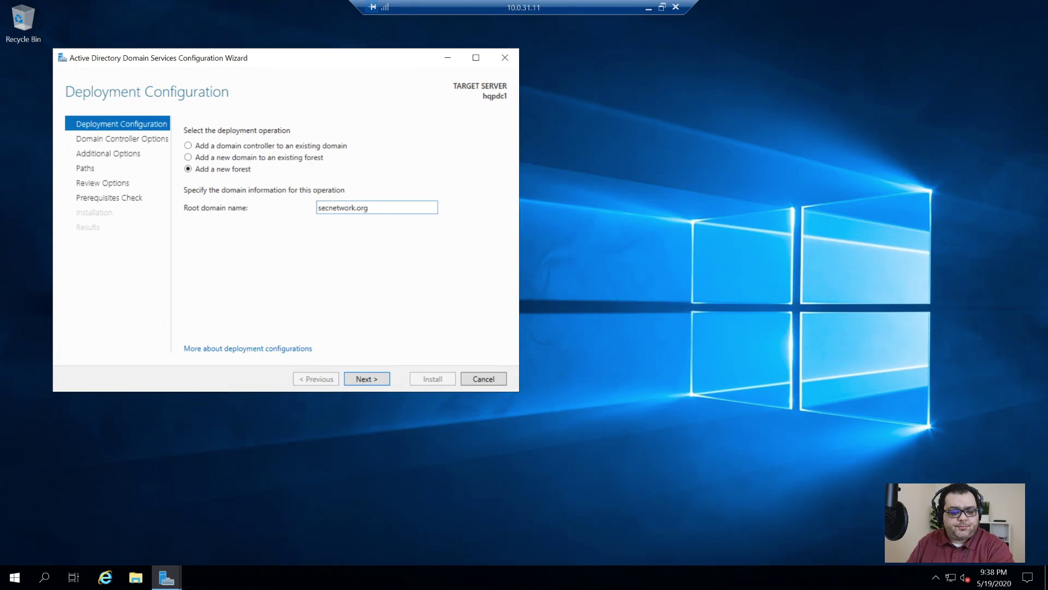
pyautogui.click(368, 382)
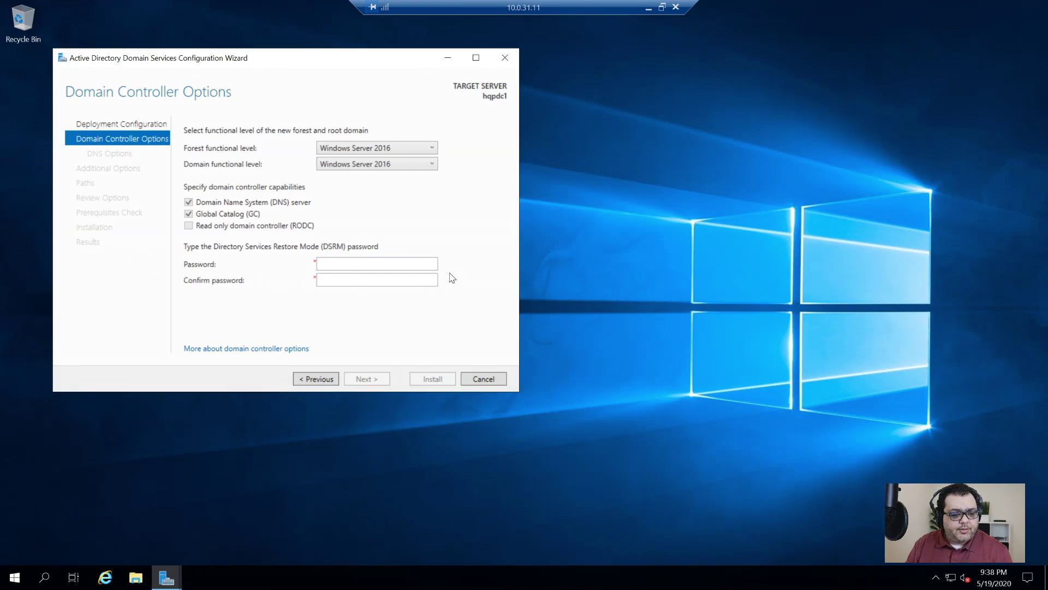
# - Enter and confirm the DSRM password, then continue to DNS Options
pyautogui.click(381, 264)
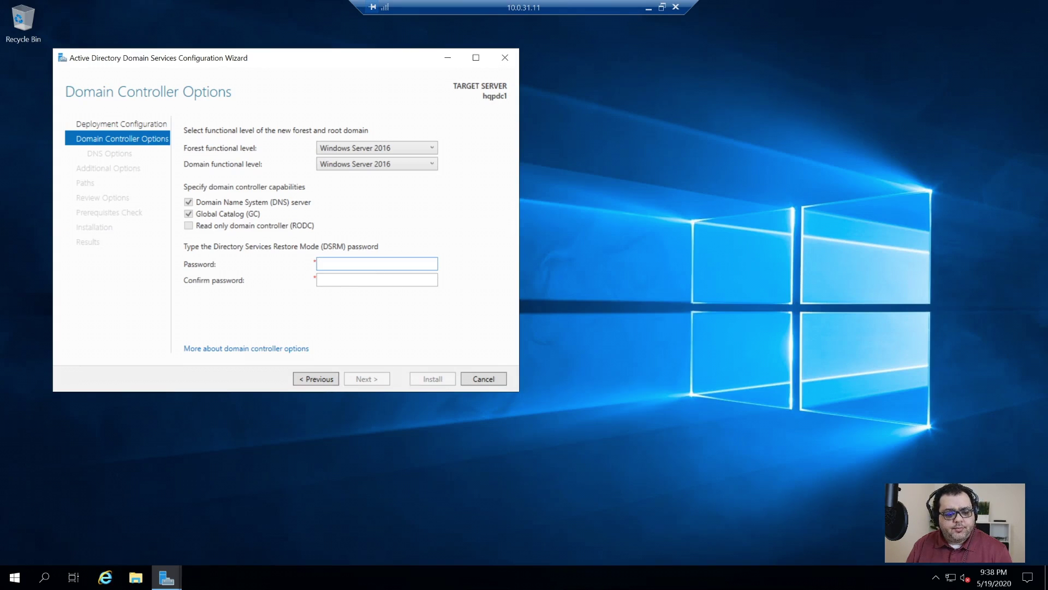
pyautogui.hotkey('ctrl', 'v')
pyautogui.press('Tab')
pyautogui.hotkey('ctrl', 'v')
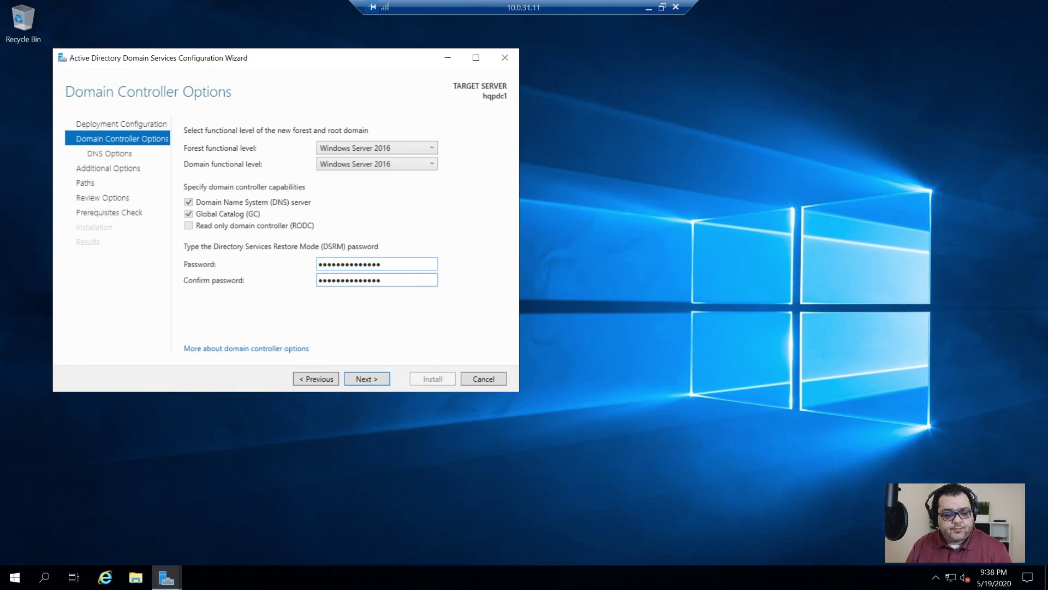
pyautogui.click(368, 380)
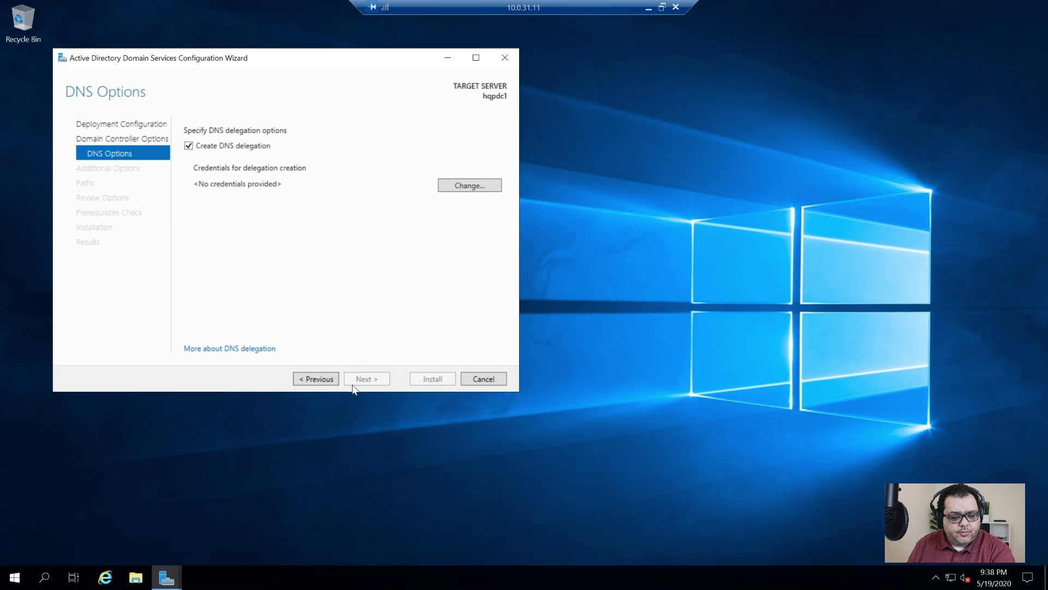
# - Supply administrator credentials for DNS delegation and continue past DNS Options
pyautogui.click(497, 195)
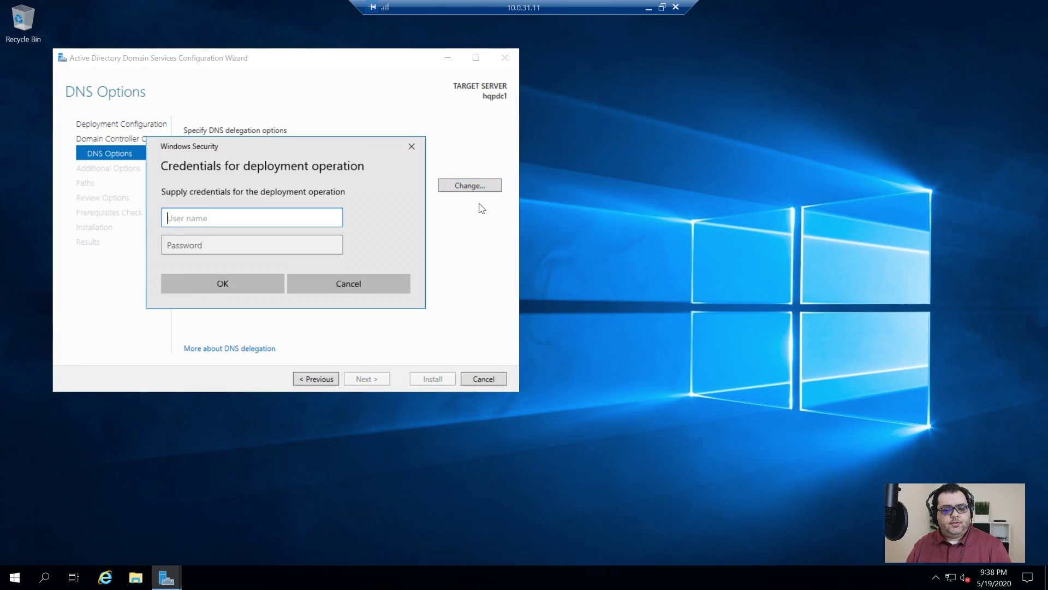
pyautogui.write('administrator')
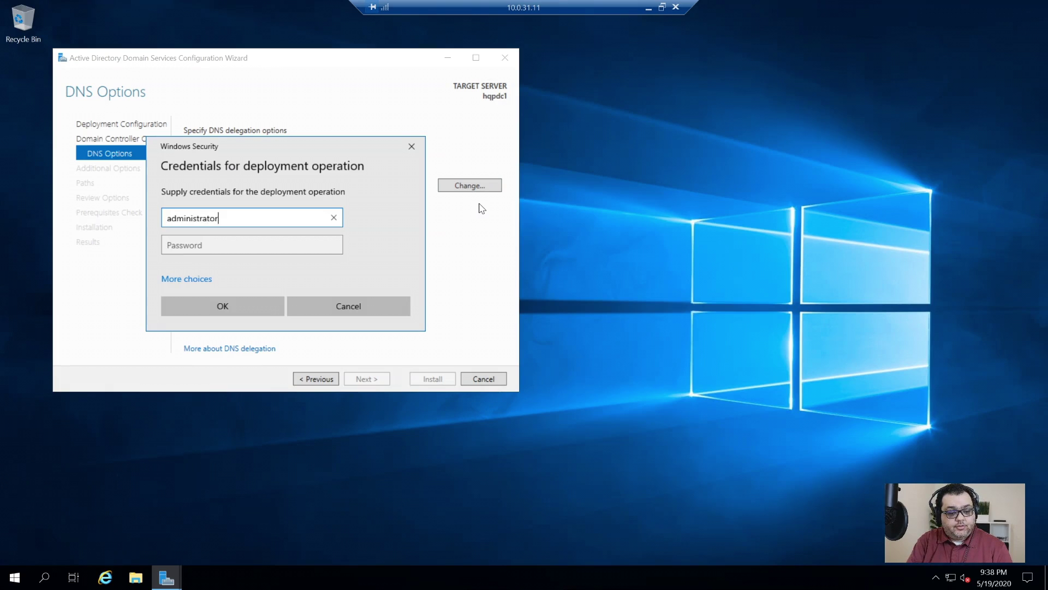
pyautogui.press('Tab')
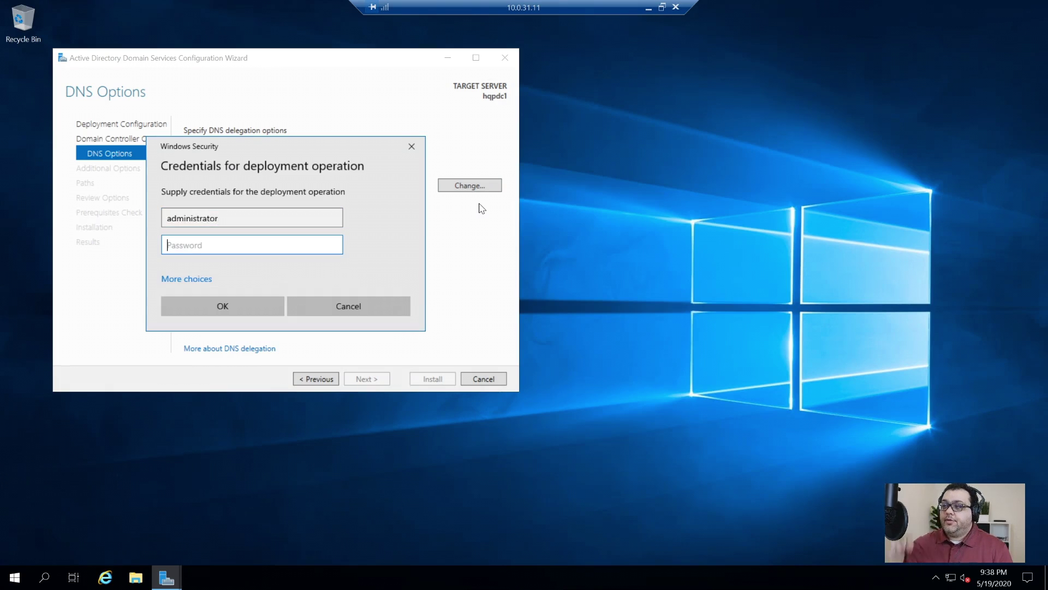
pyautogui.write('••••••••••••••')
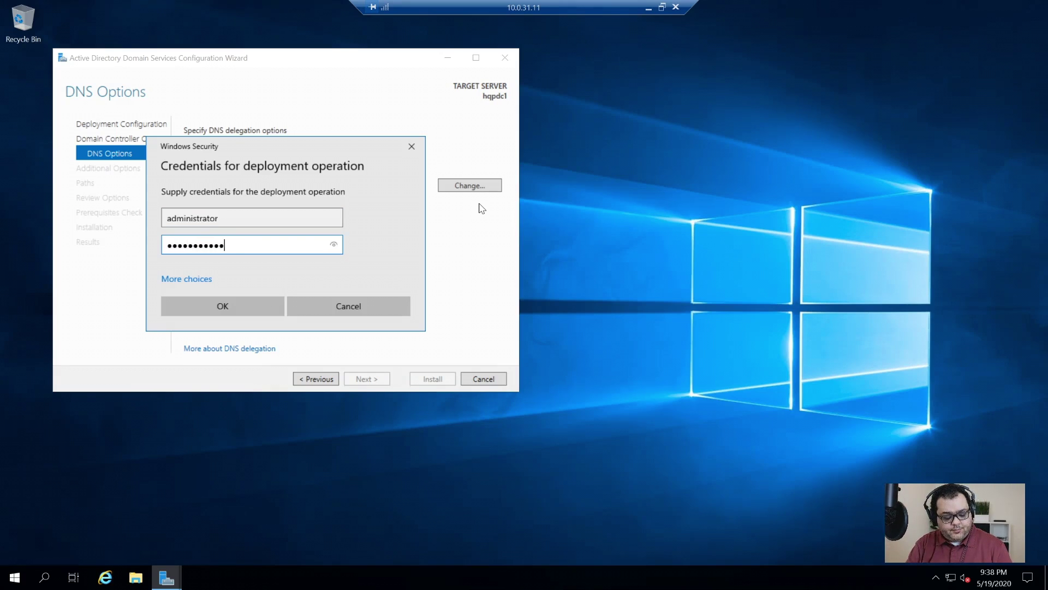
pyautogui.press('Tab')
pyautogui.press('Tab')
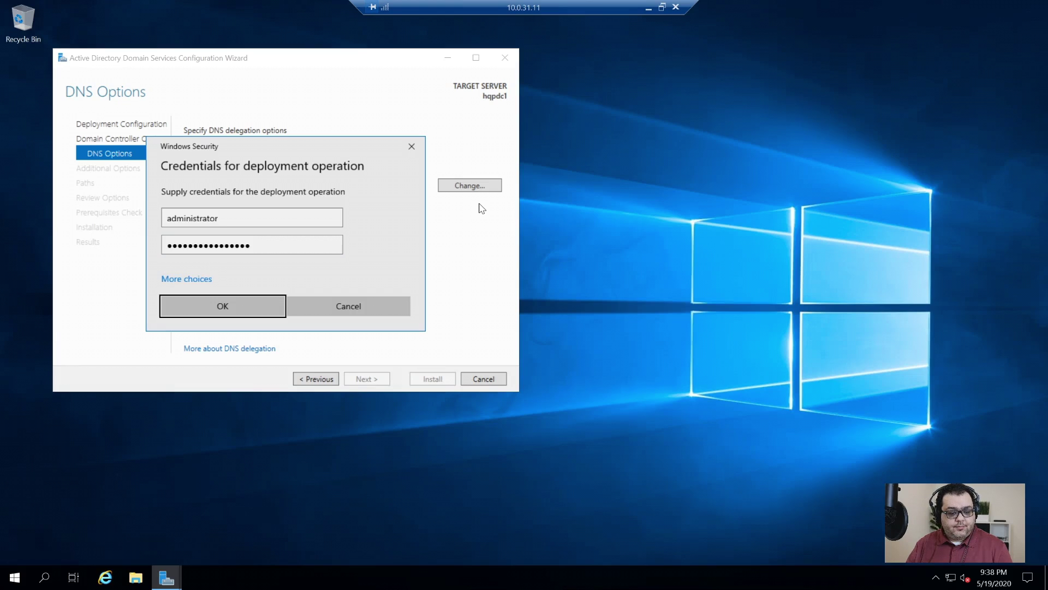
pyautogui.press('Return')
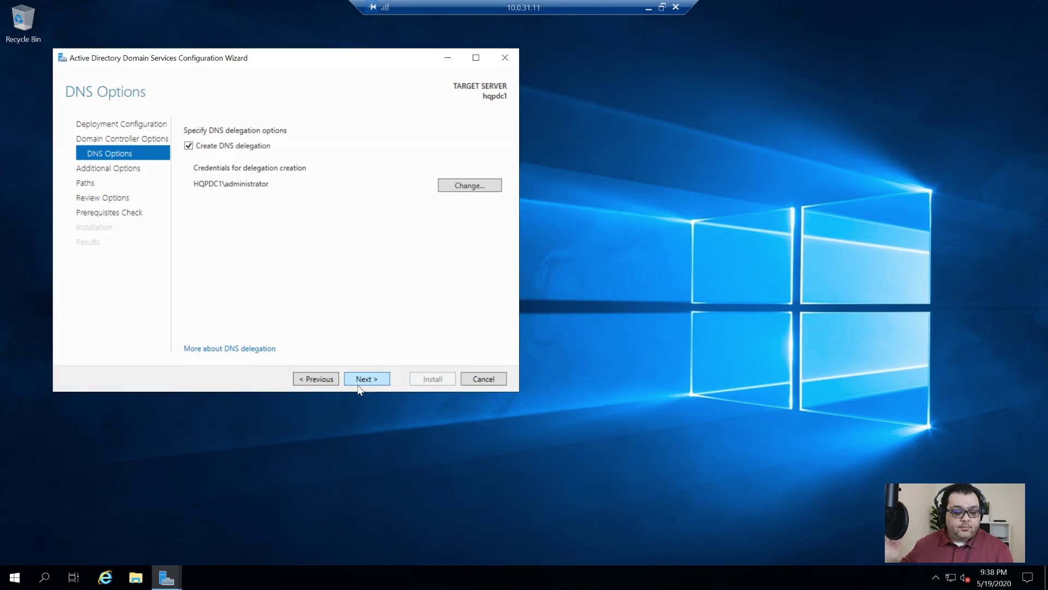
pyautogui.click(360, 379)
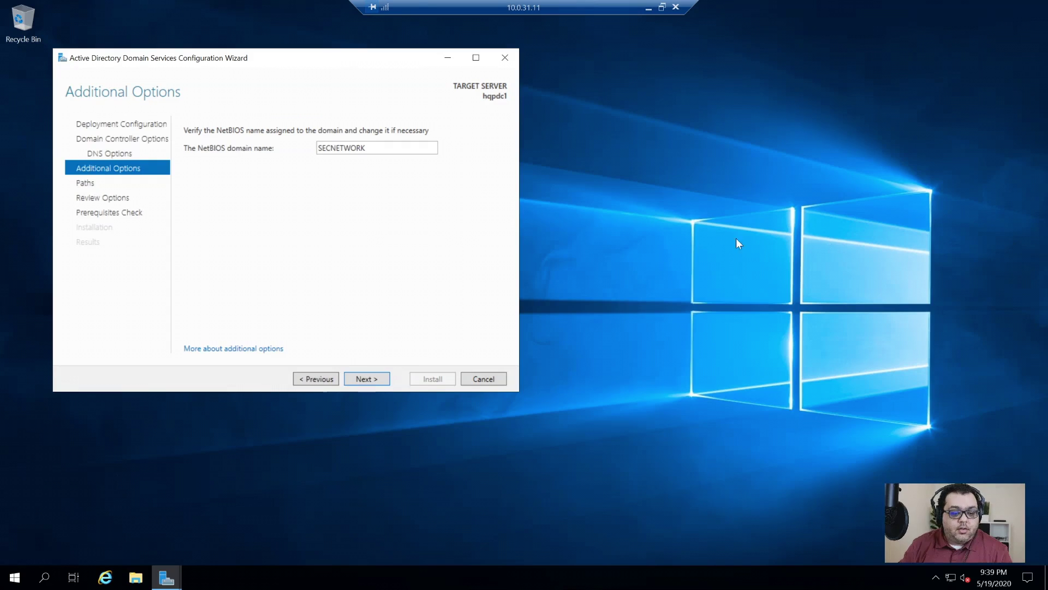
# - Change the NetBIOS domain name from SECNETWORK to SECNET and continue to Paths
pyautogui.doubleClick(412, 148)
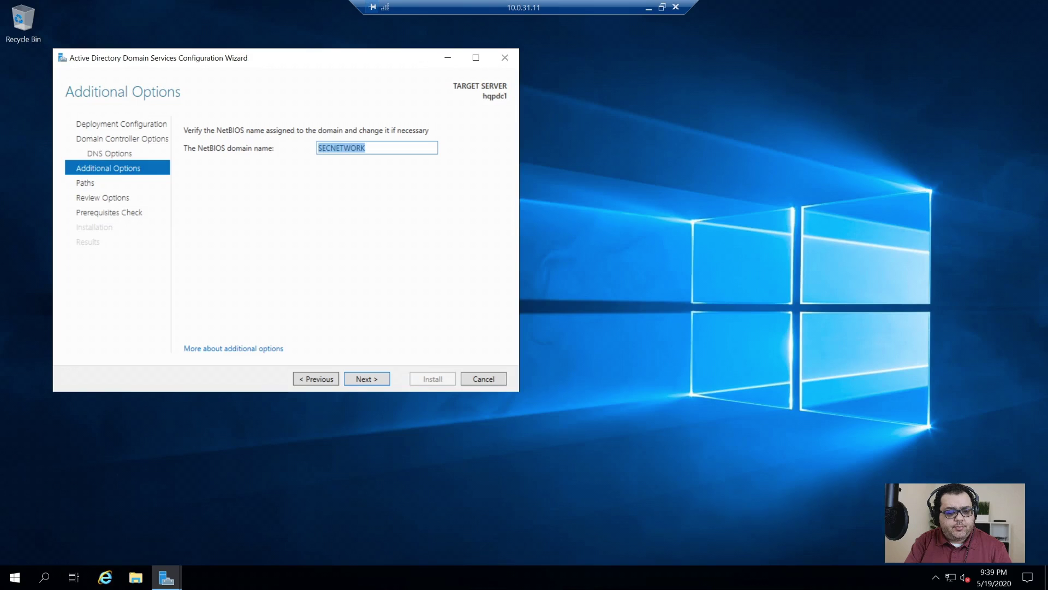
pyautogui.write('SECNET')
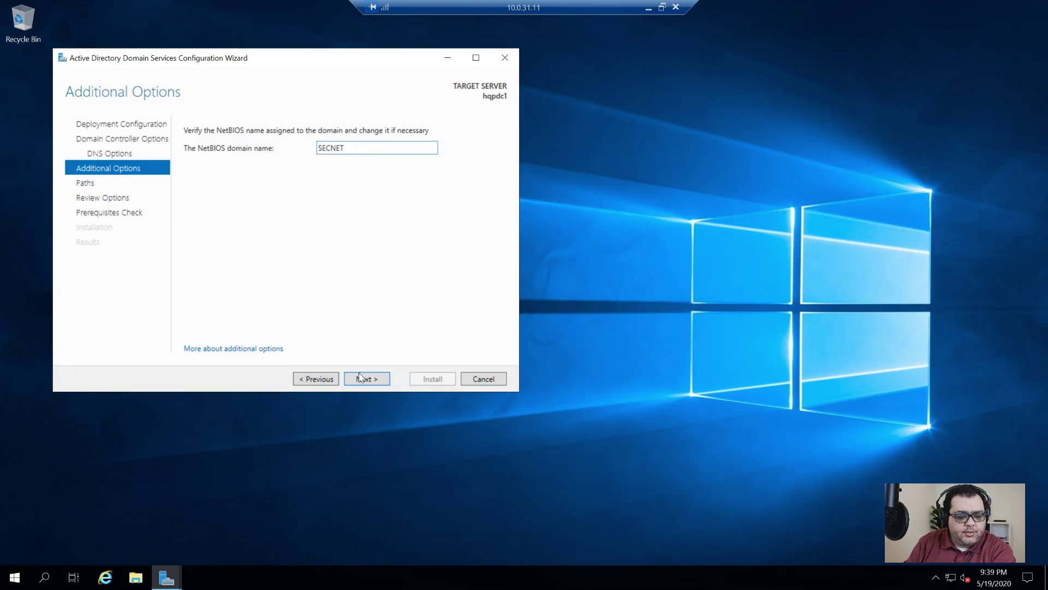
pyautogui.click(370, 378)
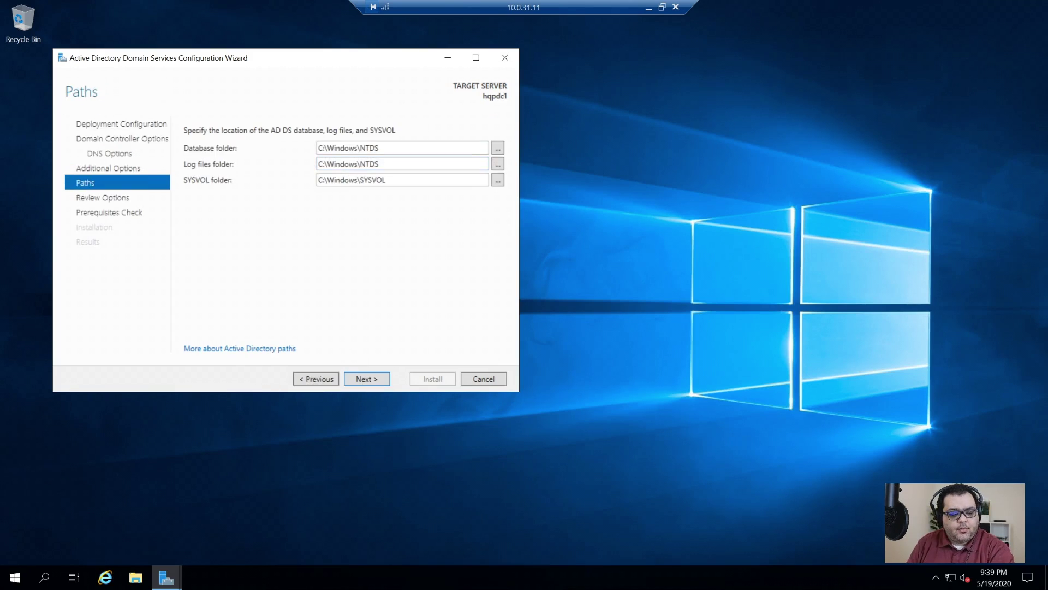
pyautogui.click(261, 530)
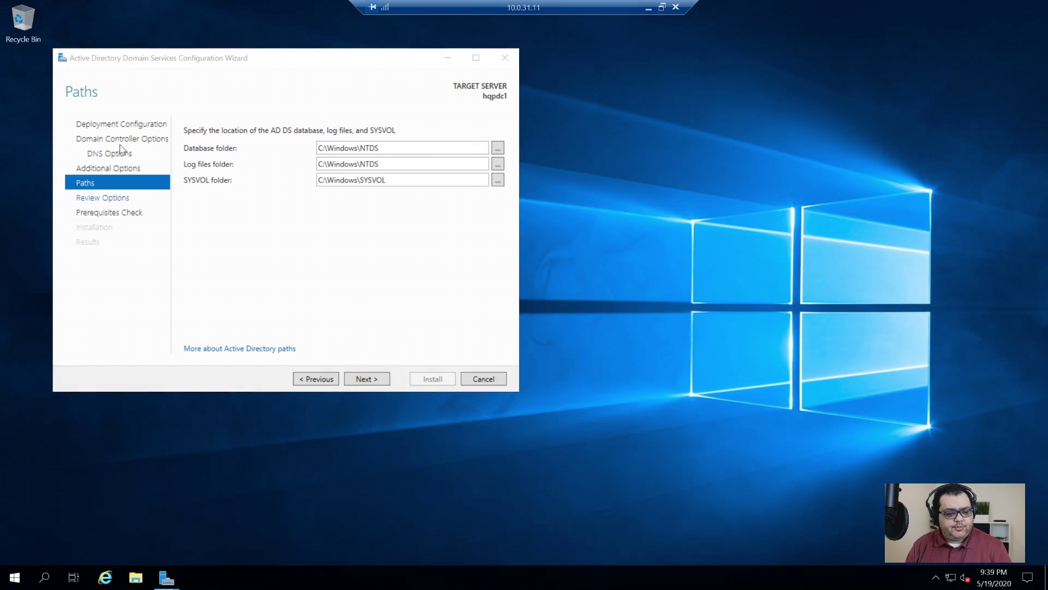
# - In Disk Management, bring Disk 1 online and initialize it as GPT
pyautogui.rightClick(8, 581)
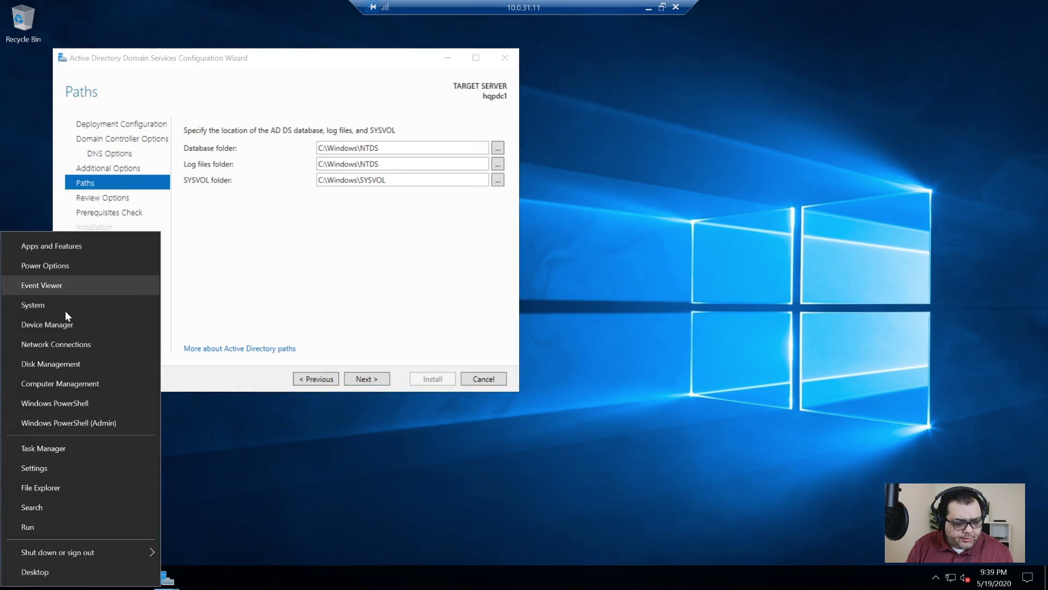
pyautogui.click(51, 364)
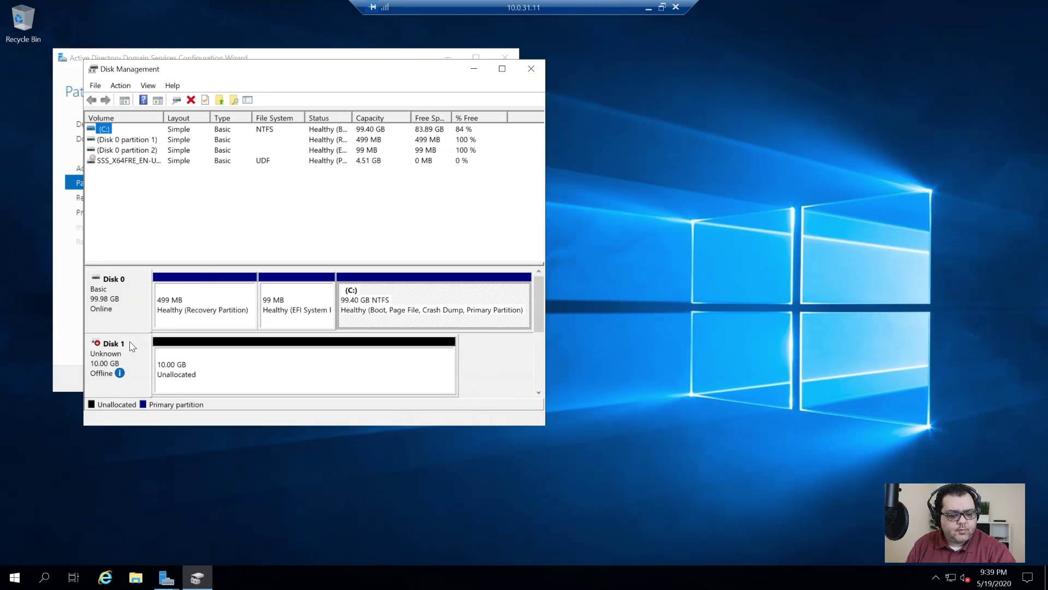
pyautogui.rightClick(131, 345)
pyautogui.click(159, 348)
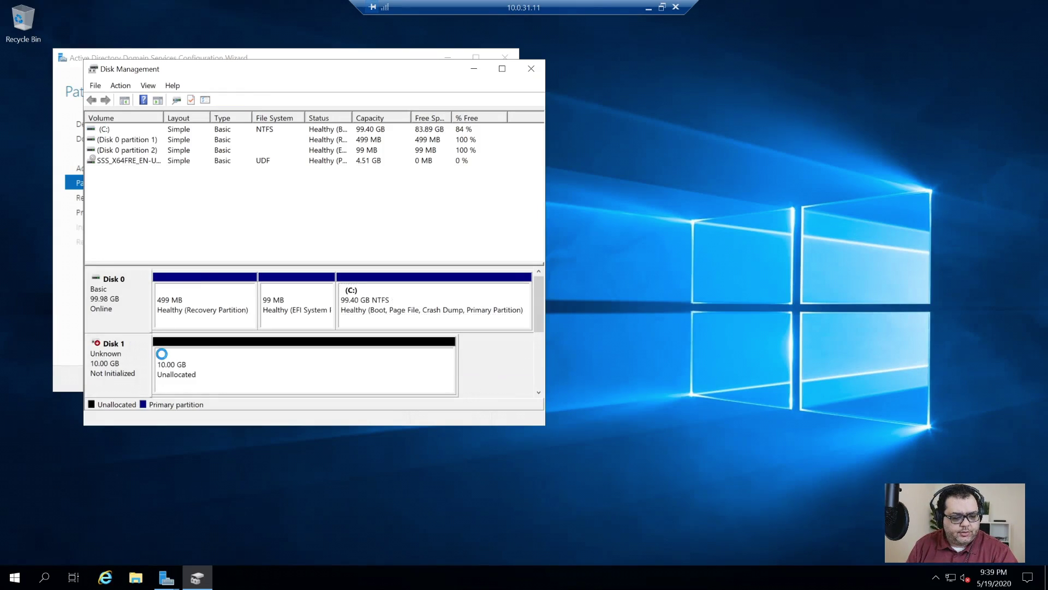
pyautogui.rightClick(129, 363)
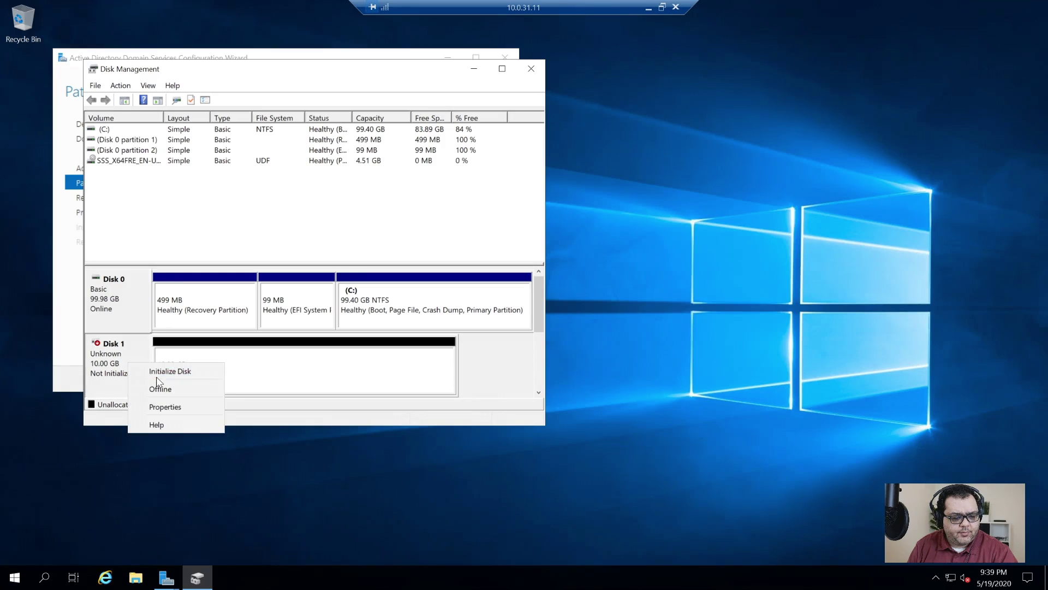
pyautogui.click(192, 373)
pyautogui.click(354, 323)
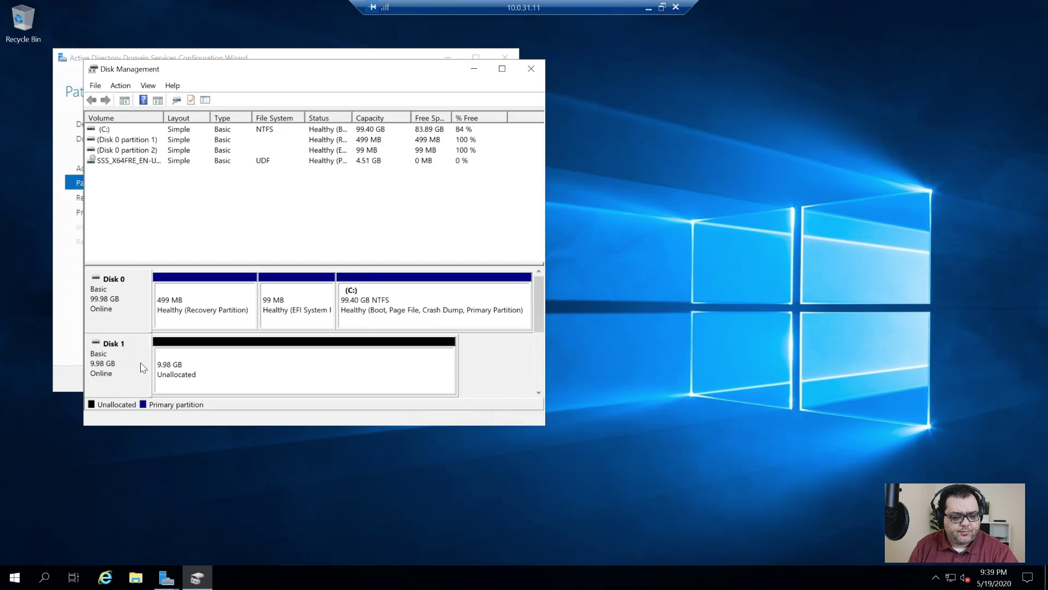
# - Create a full-size 10222 MB NTFS simple volume E: on Disk 1 with no label
pyautogui.rightClick(166, 363)
pyautogui.click(239, 374)
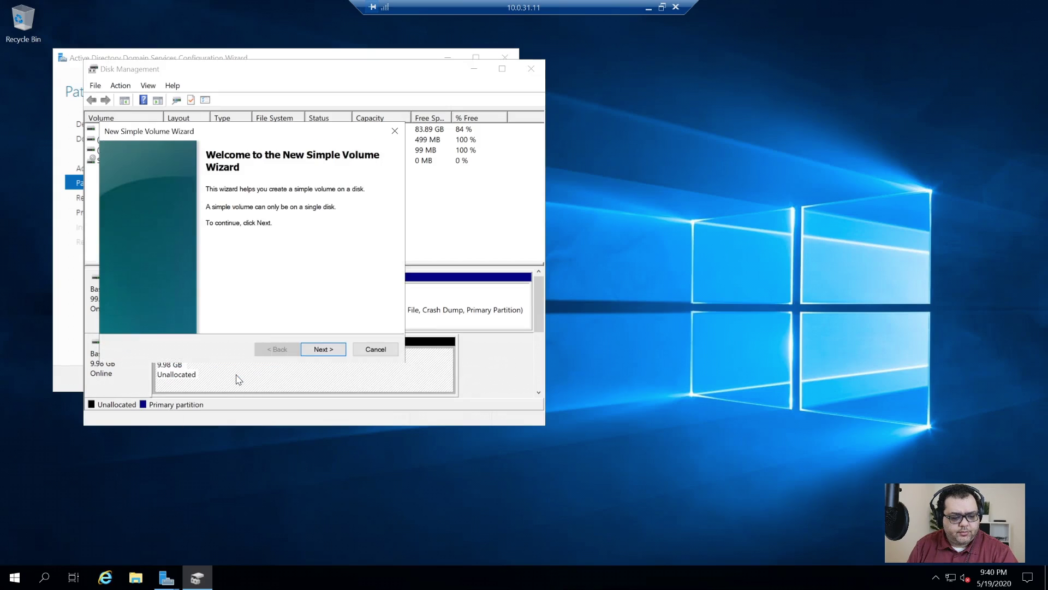
pyautogui.click(317, 349)
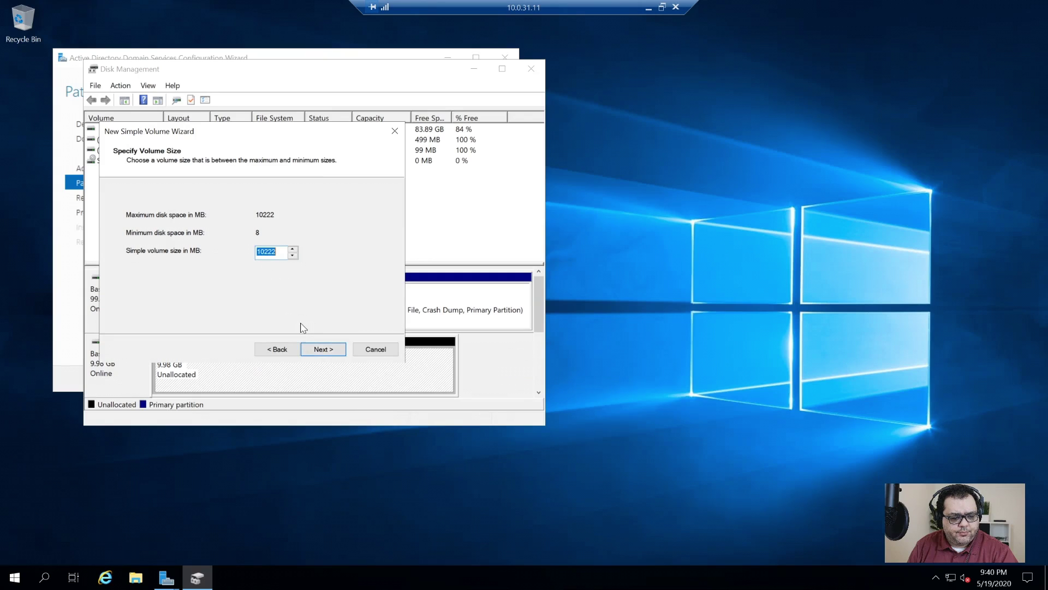
pyautogui.click(322, 349)
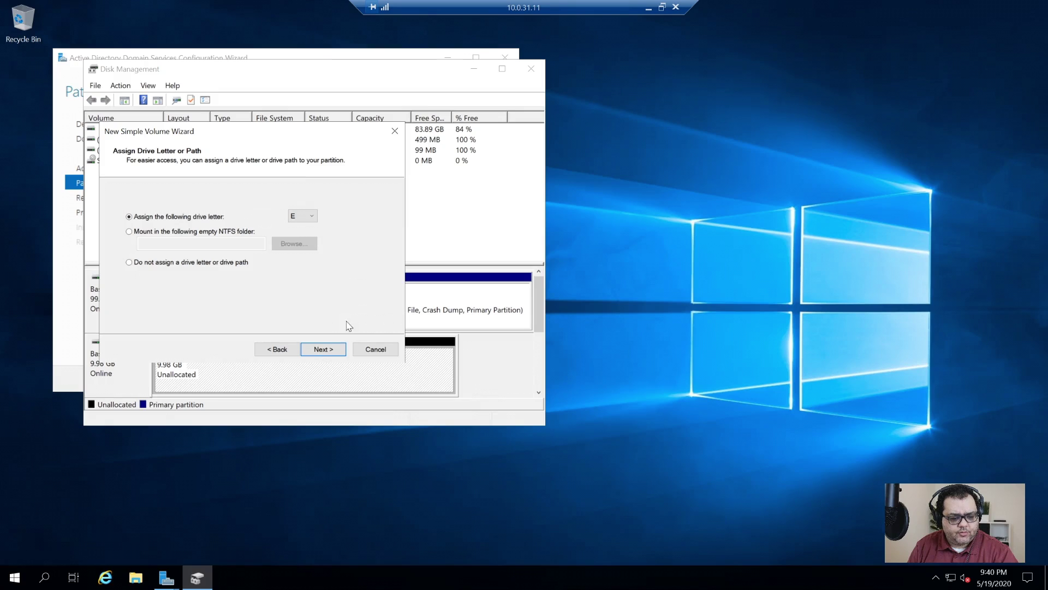
pyautogui.click(323, 354)
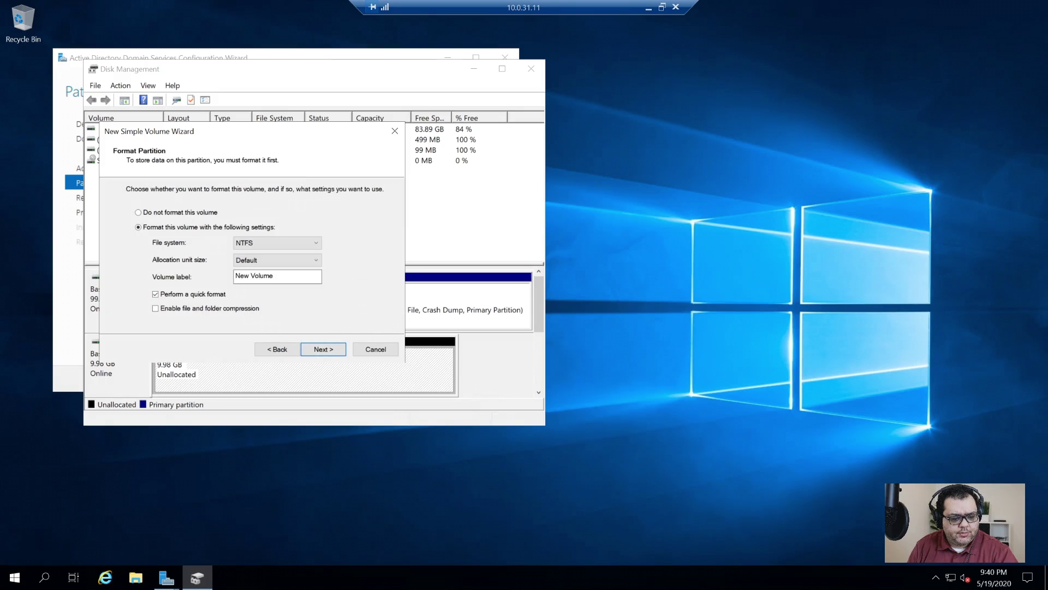
pyautogui.press('BackSpace')
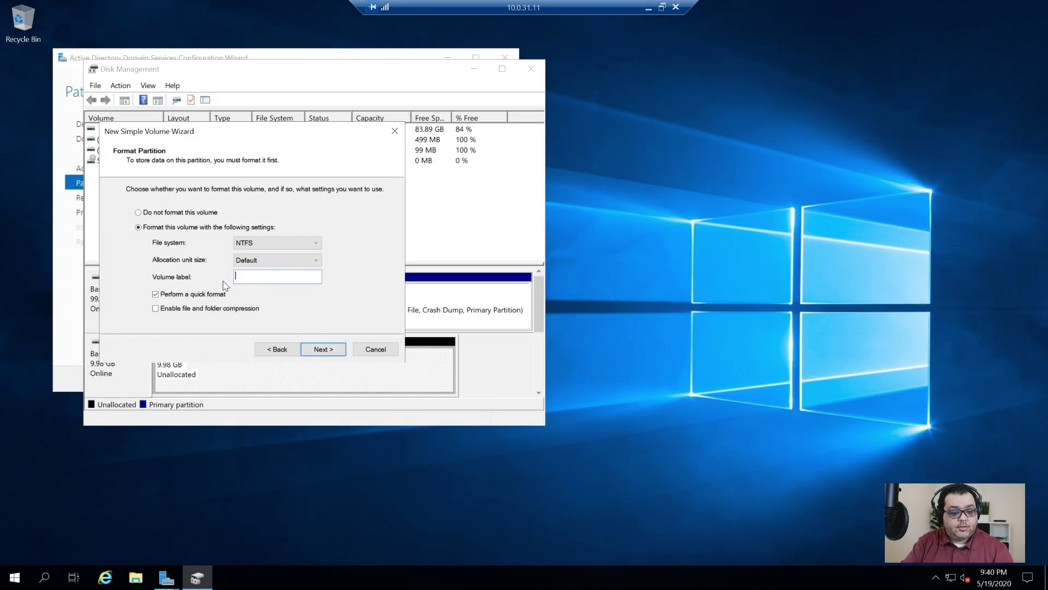
pyautogui.click(326, 353)
pyautogui.click(325, 352)
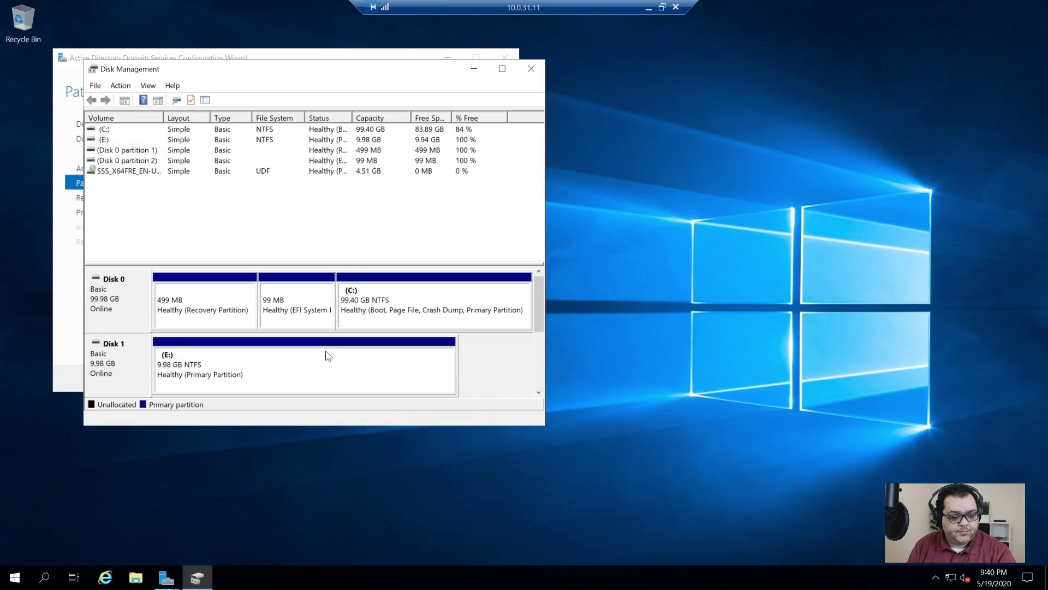
pyautogui.moveTo(425, 71); pyautogui.dragTo(846, 62)
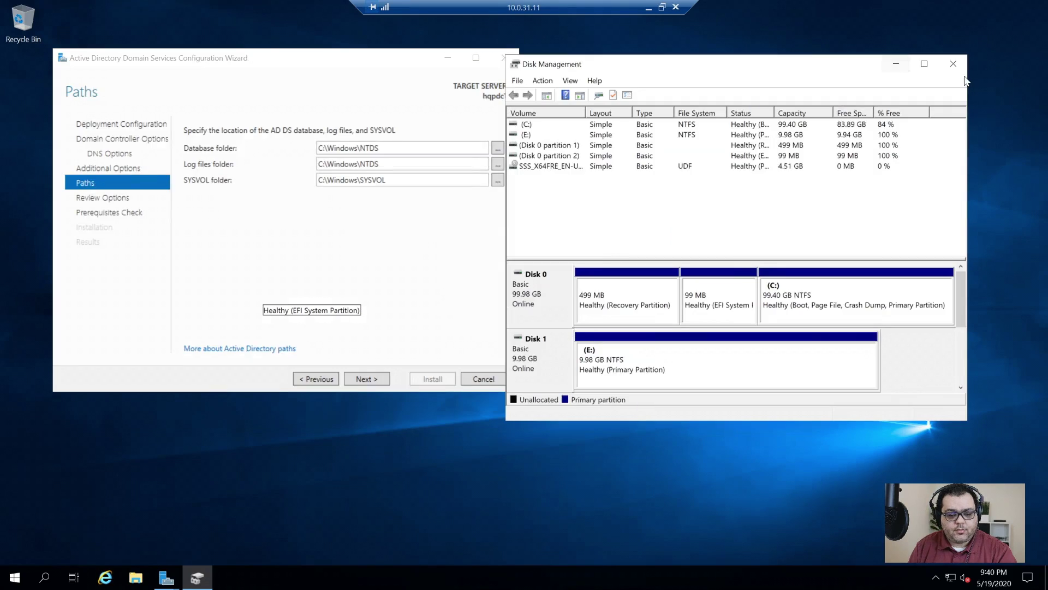
# - Change the Database, Log files and SYSVOL folder paths from C: to E:, then continue
pyautogui.click(954, 63)
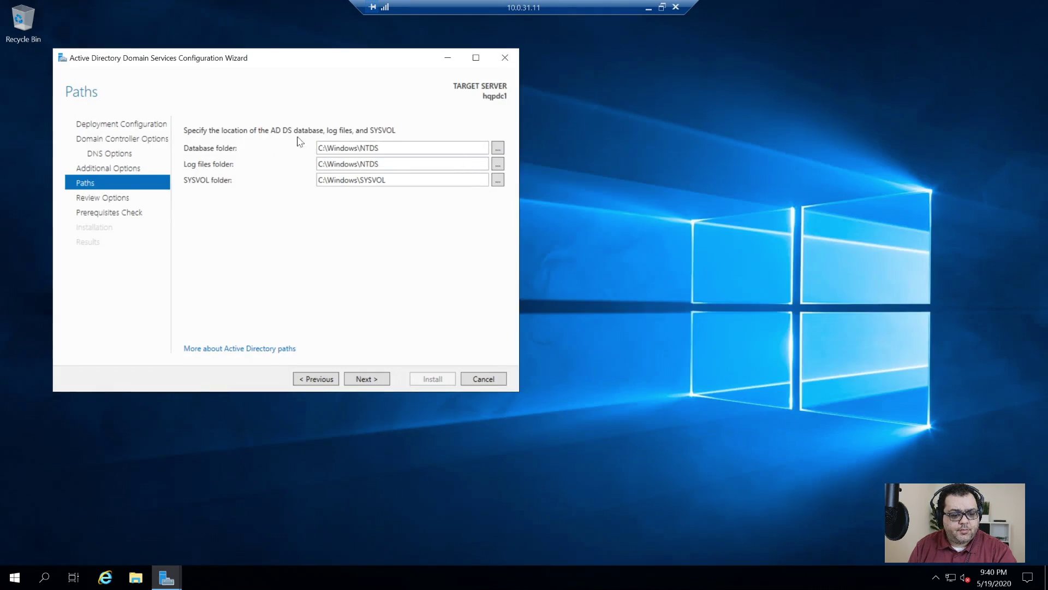
pyautogui.click(320, 149)
pyautogui.click(320, 149)
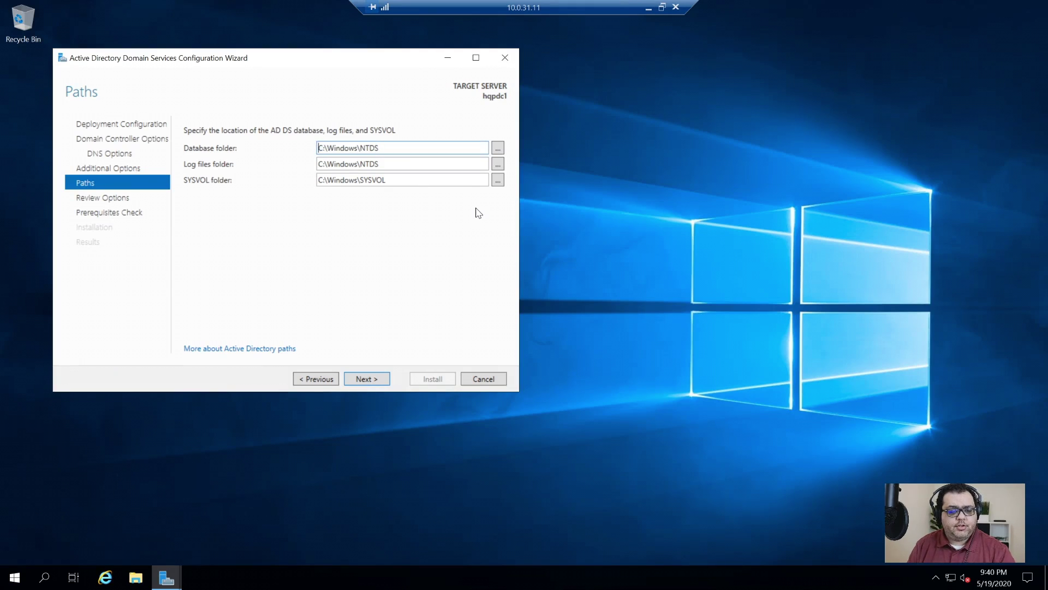
pyautogui.press('Delete')
pyautogui.write('E')
pyautogui.press('Tab')
pyautogui.press('Tab')
pyautogui.press('Home')
pyautogui.press('Delete')
pyautogui.write('E')
pyautogui.press('Tab')
pyautogui.press('Tab')
pyautogui.press('Home')
pyautogui.press('Delete')
pyautogui.write('E')
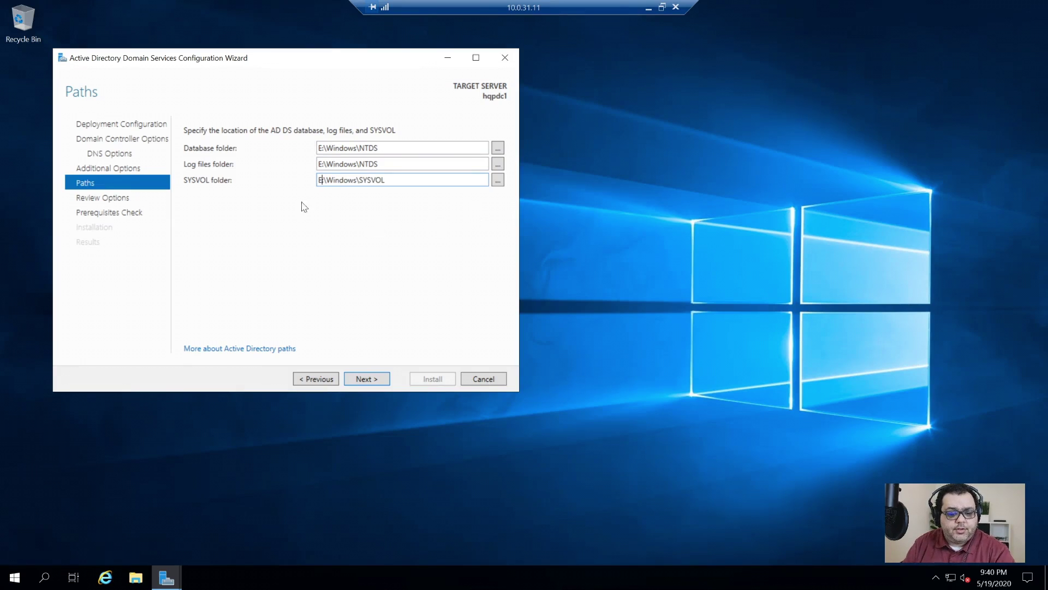
pyautogui.click(366, 379)
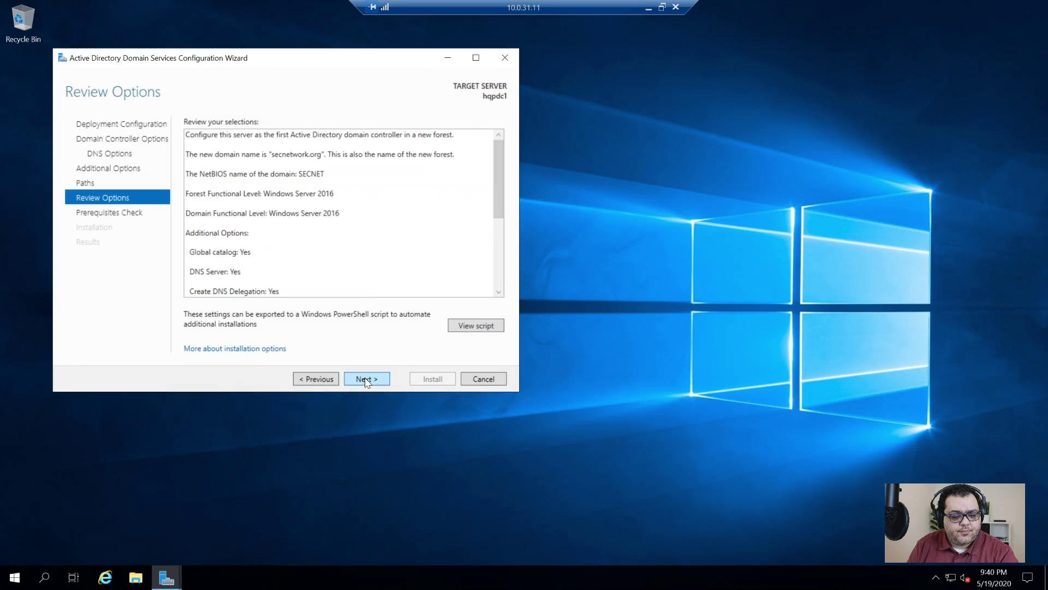
# - Run the prerequisites check and launch the domain controller installation once it passes
pyautogui.click(365, 379)
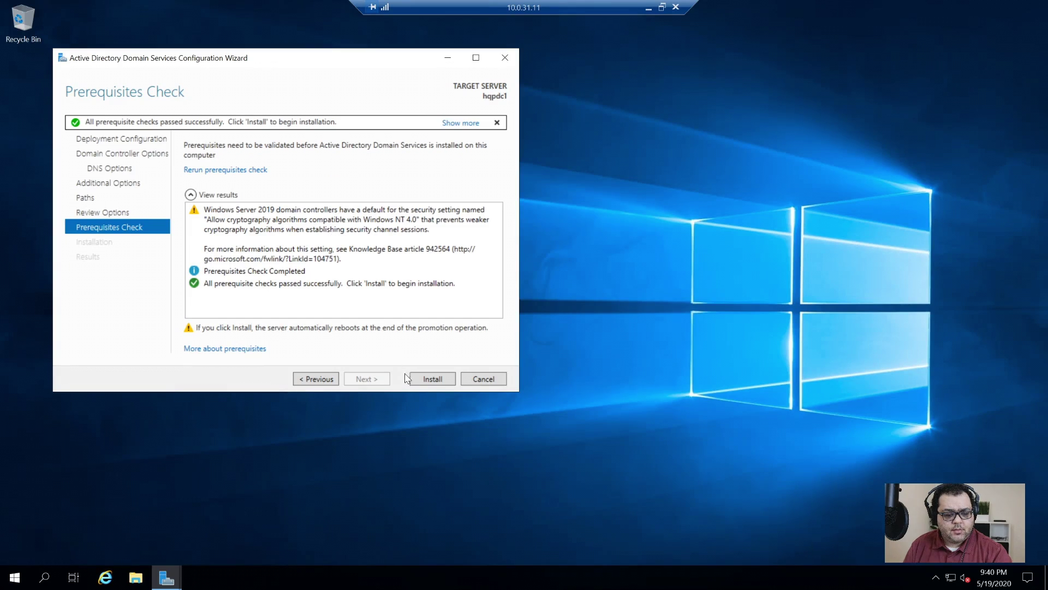
pyautogui.click(435, 380)
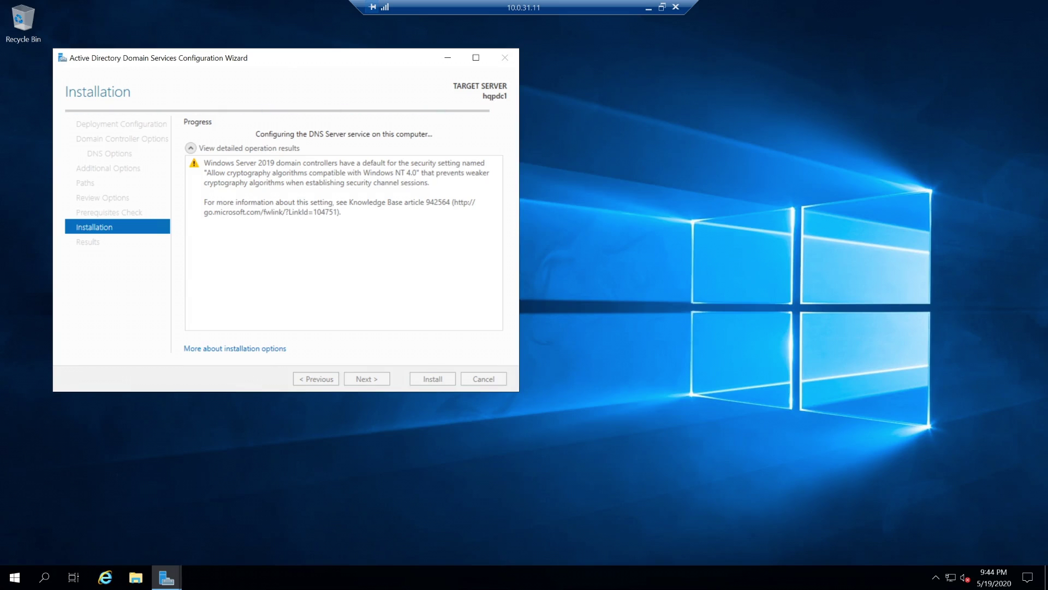
# - After the reboot, maximize Server Manager, then minimize it to reveal the desktop
pyautogui.moveTo(278, 60); pyautogui.dragTo(281, 58)
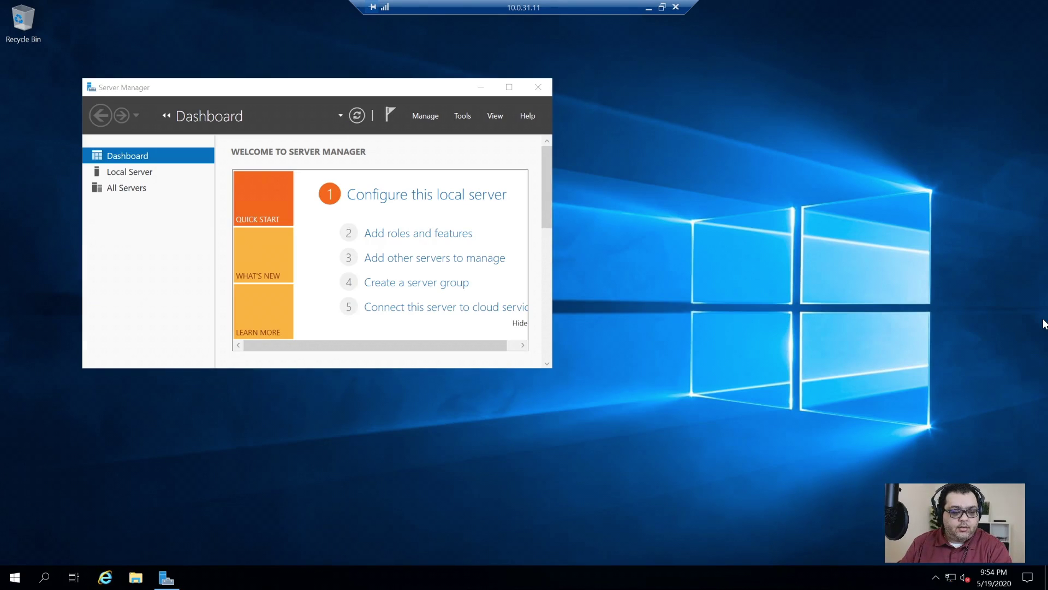
pyautogui.click(416, 88)
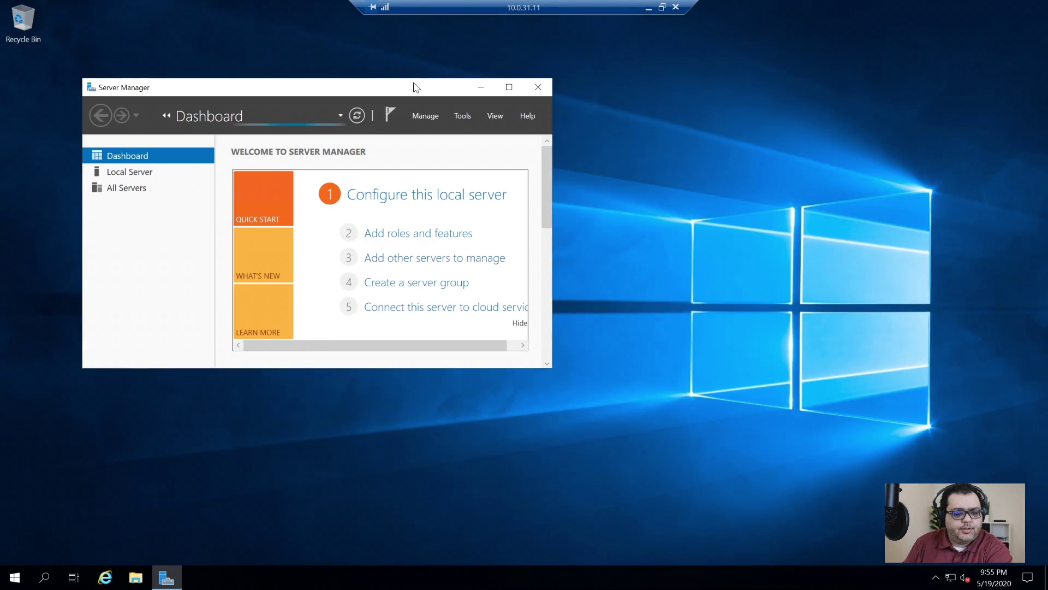
pyautogui.doubleClick(414, 87)
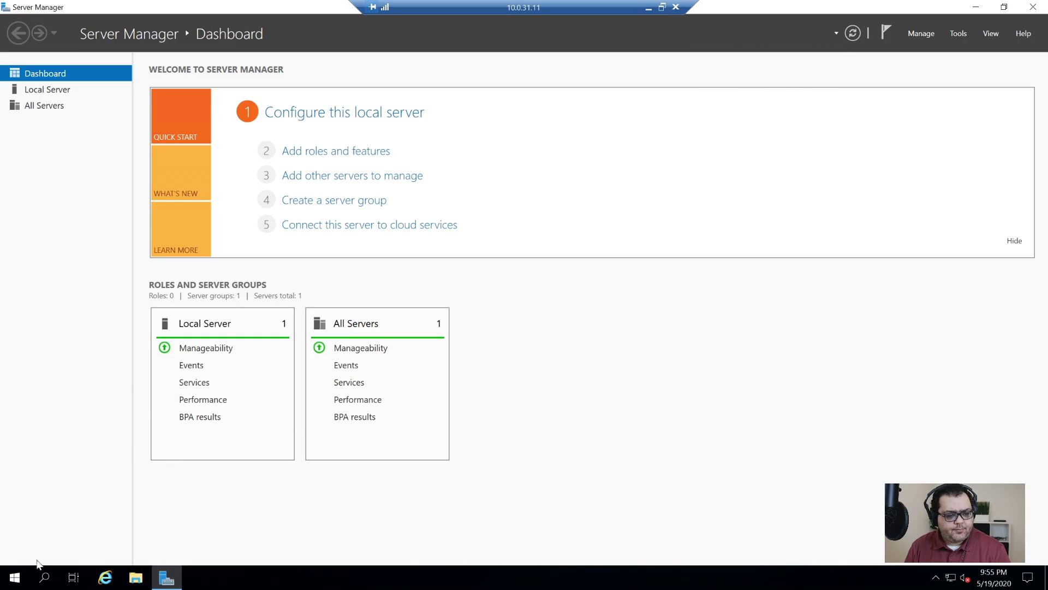
pyautogui.click(166, 577)
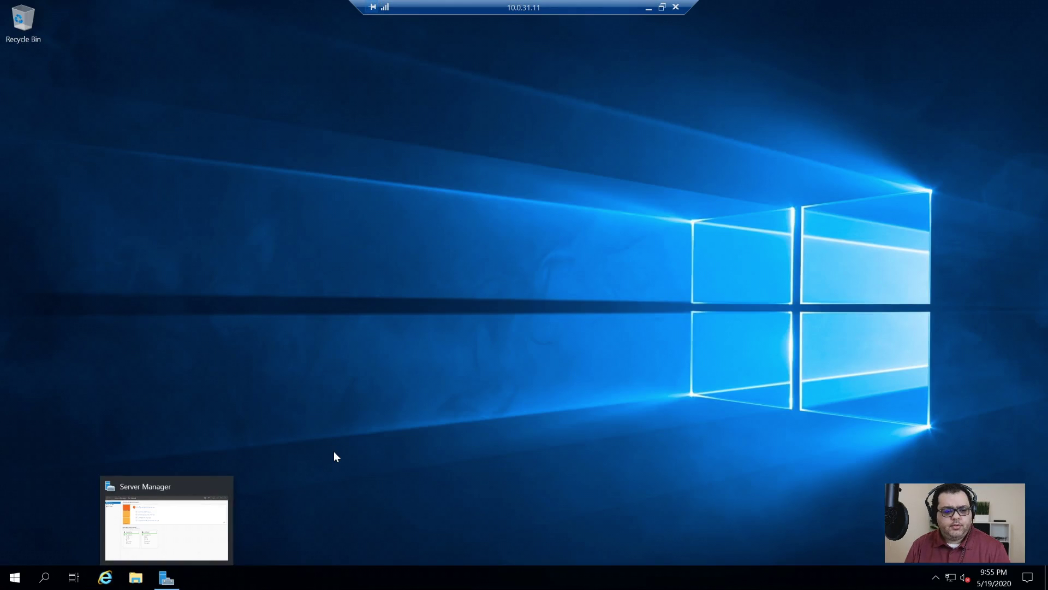
# - Maximize Active Directory Users and Computers, expand secnetwork.org, and widen the tree pane and Name column
pyautogui.press('super+r')
pyautogui.write('mmc')
pyautogui.press('Return')
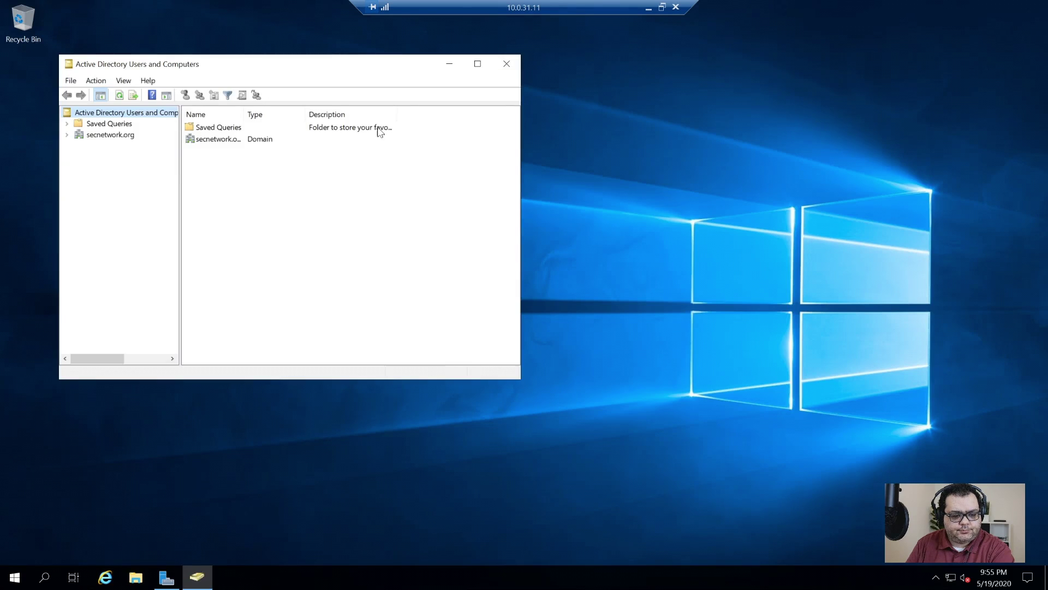
pyautogui.click(477, 64)
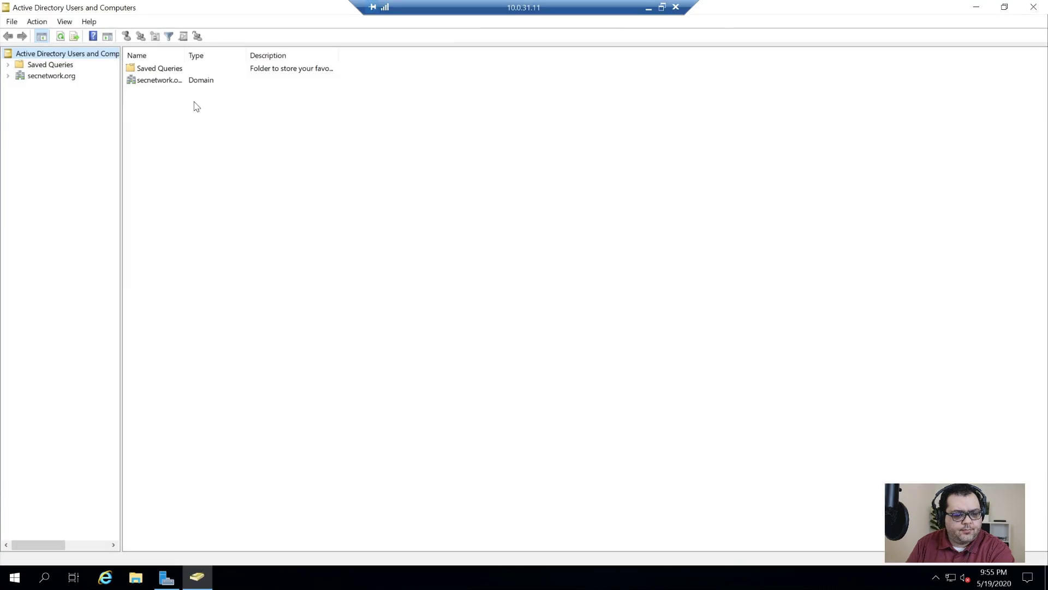
pyautogui.click(7, 76)
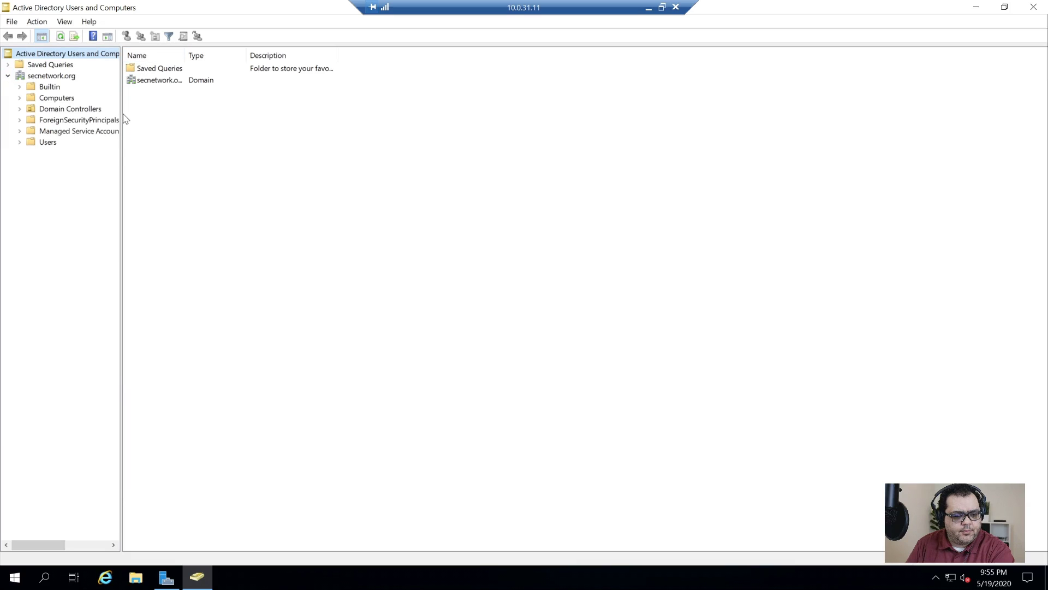
pyautogui.moveTo(119, 153); pyautogui.dragTo(193, 155)
pyautogui.doubleClick(256, 54)
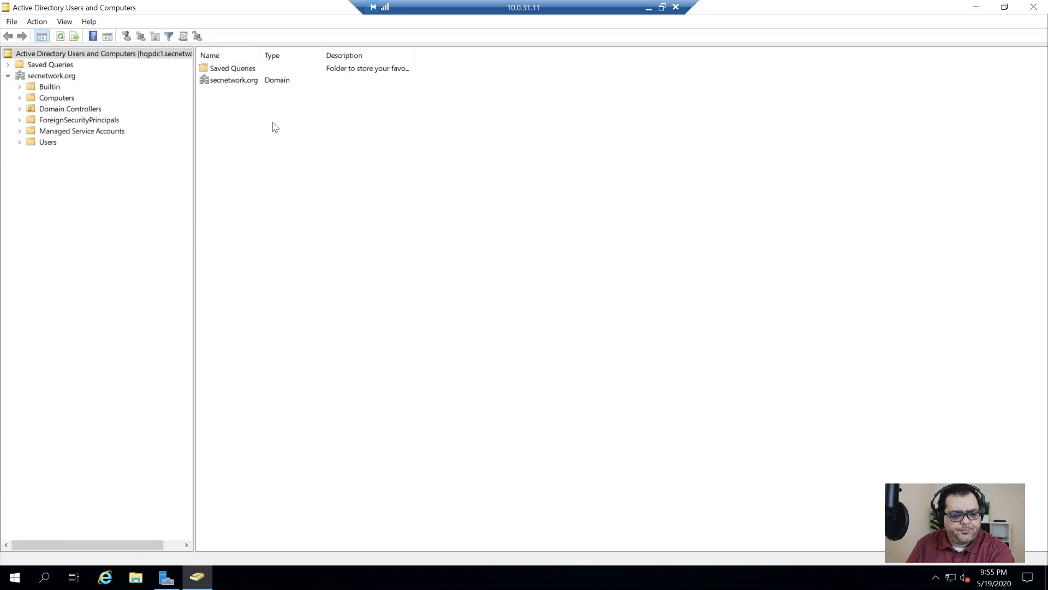
pyautogui.press('super')
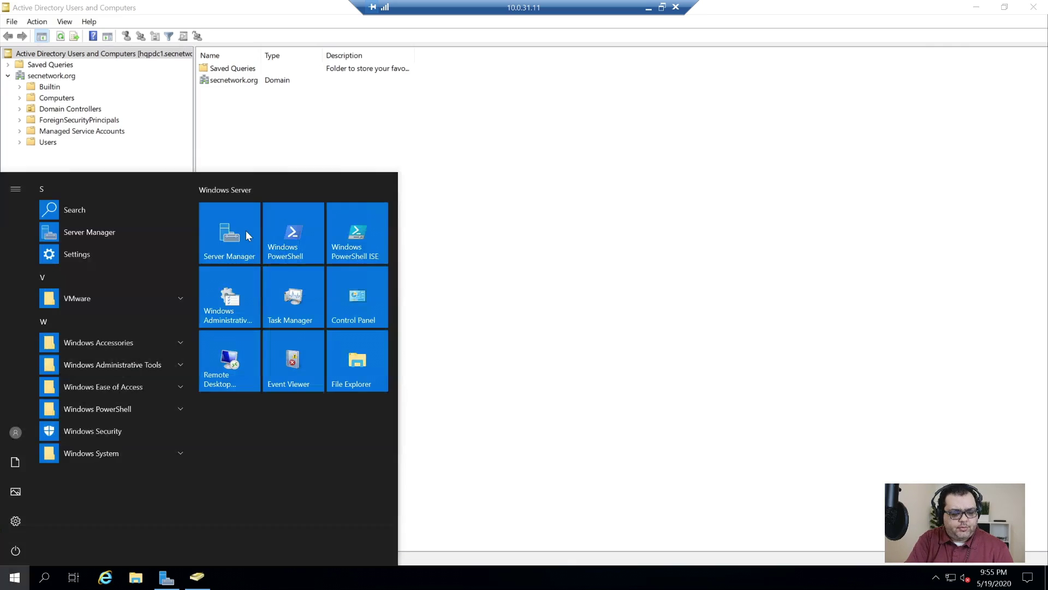
pyautogui.write('dns')
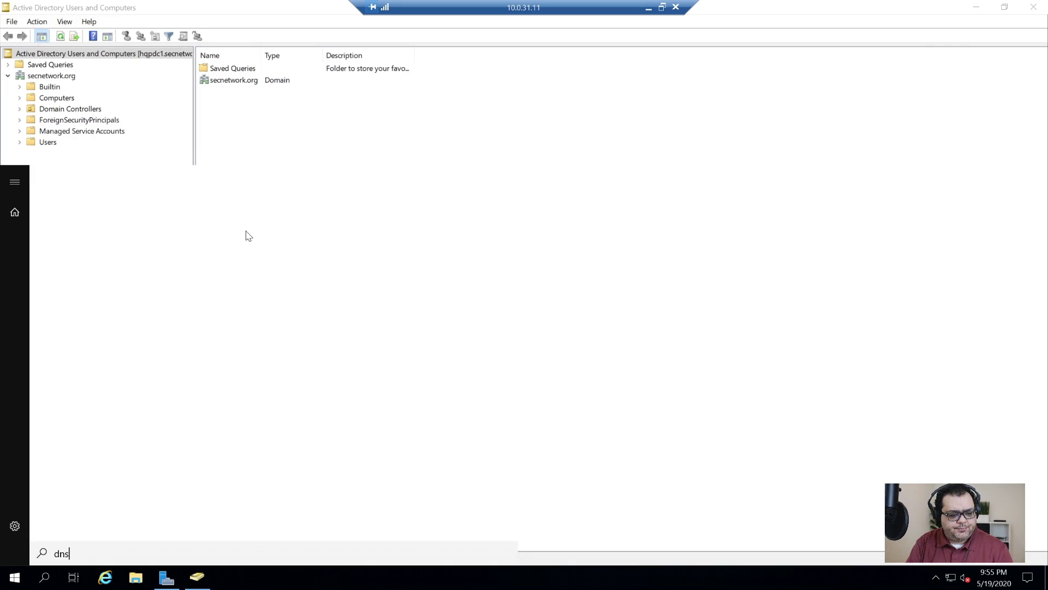
# - Open DNS Manager on HQPDC1 and browse the secnetwork.org and 0.10.in-addr.arpa lookup zones
pyautogui.click(247, 234)
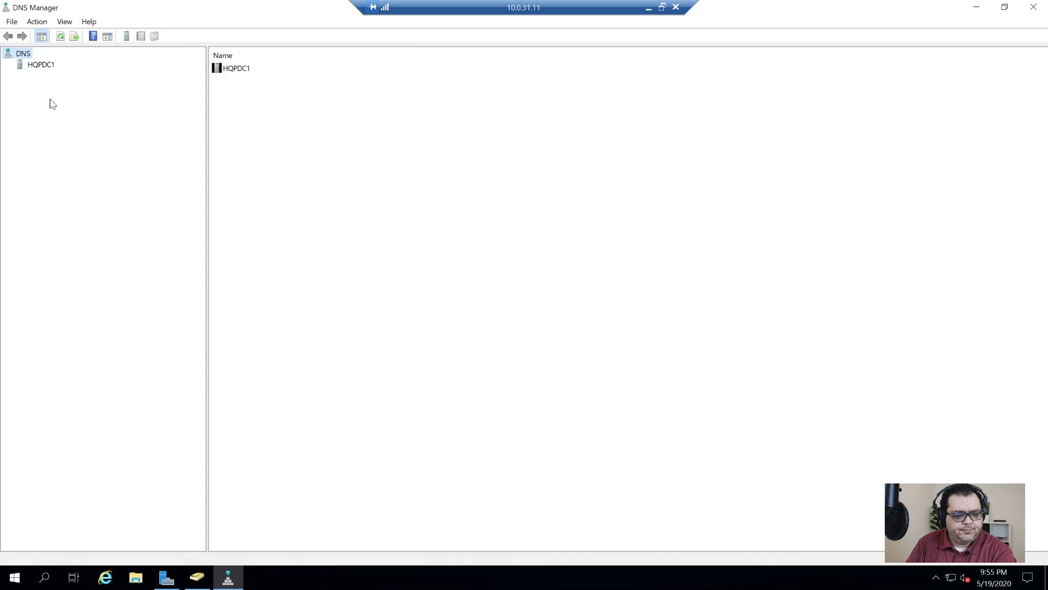
pyautogui.click(34, 65)
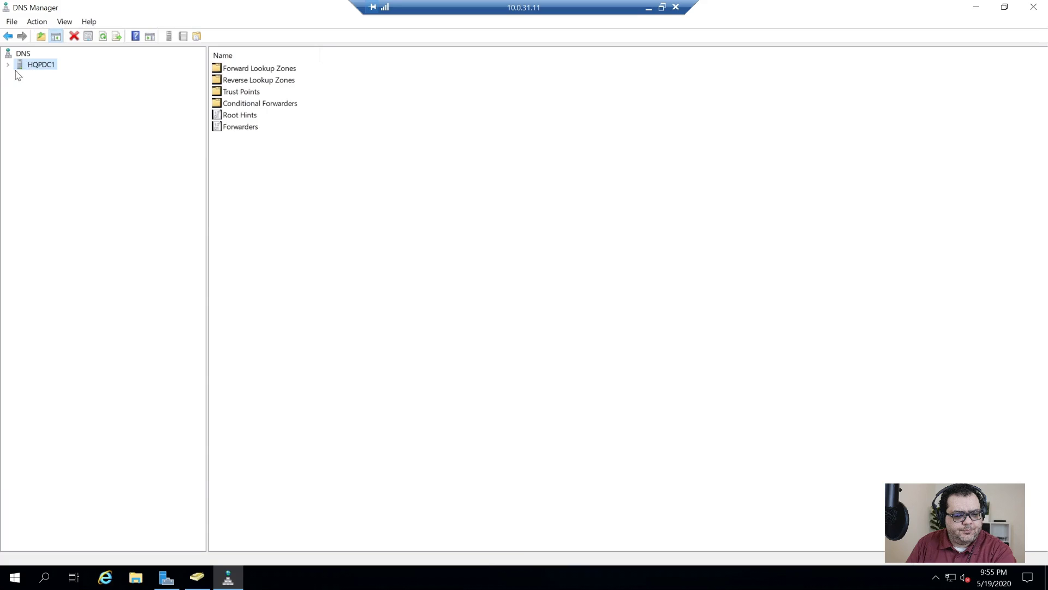
pyautogui.click(8, 65)
pyautogui.doubleClick(37, 76)
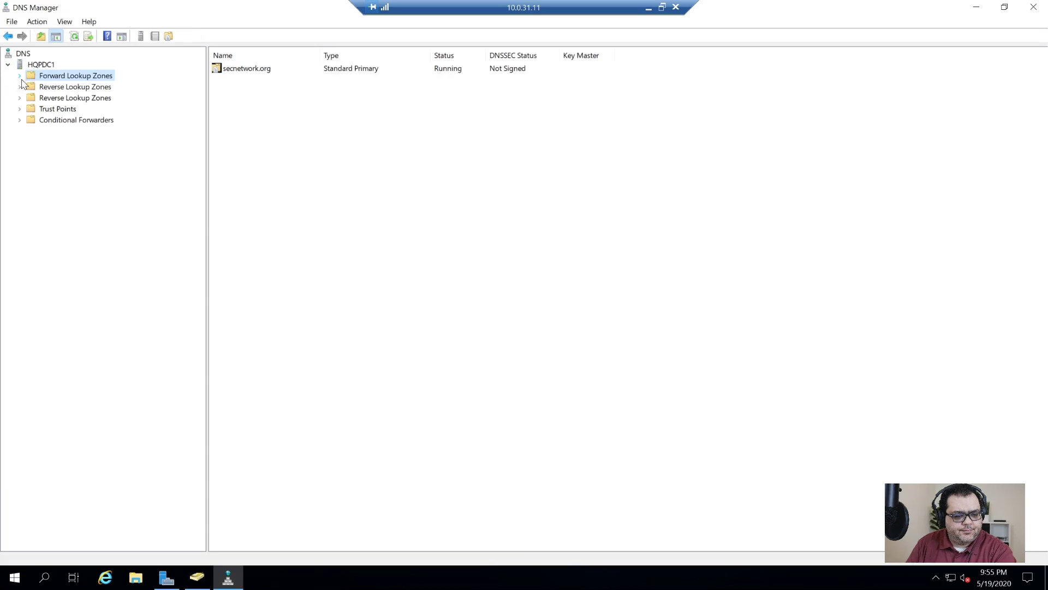
pyautogui.click(76, 88)
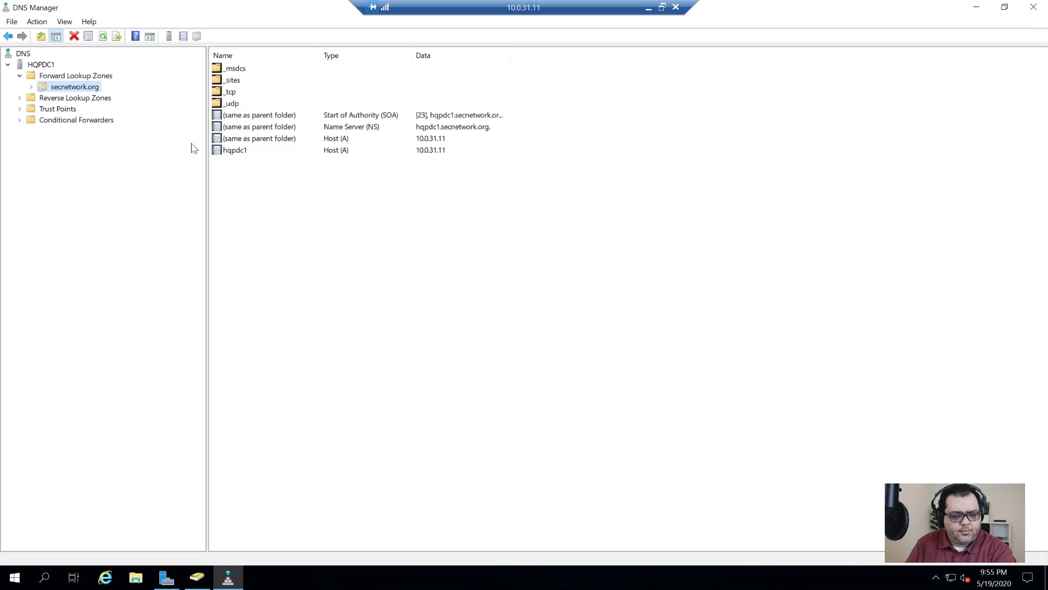
pyautogui.doubleClick(66, 98)
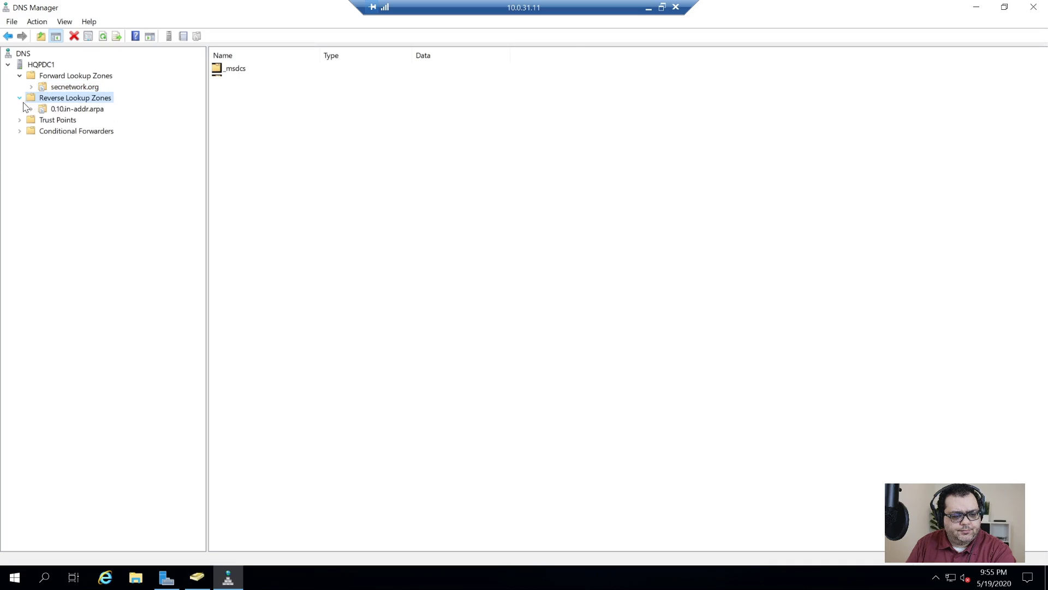
pyautogui.click(77, 109)
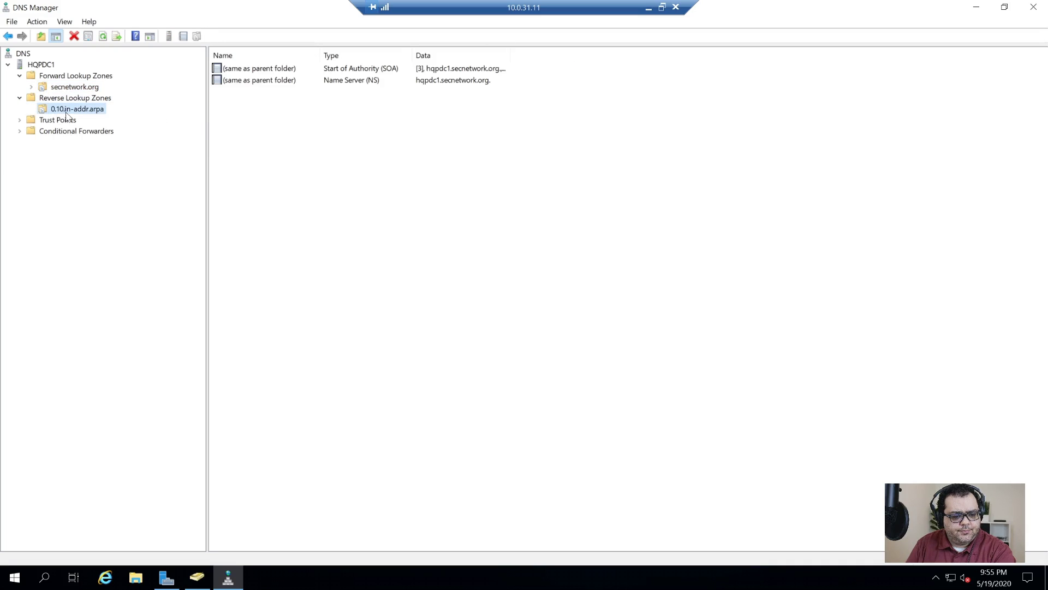
# - Inspect the hqpdc1 Host (A) record in secnetwork.org and confirm it points to 10.0.31.11
pyautogui.click(60, 88)
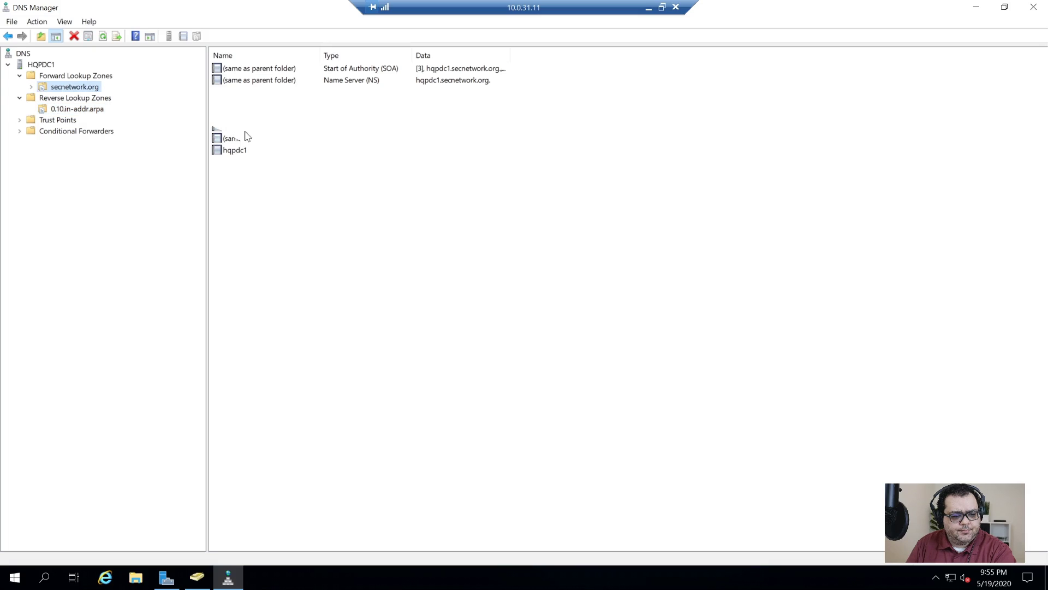
pyautogui.doubleClick(238, 153)
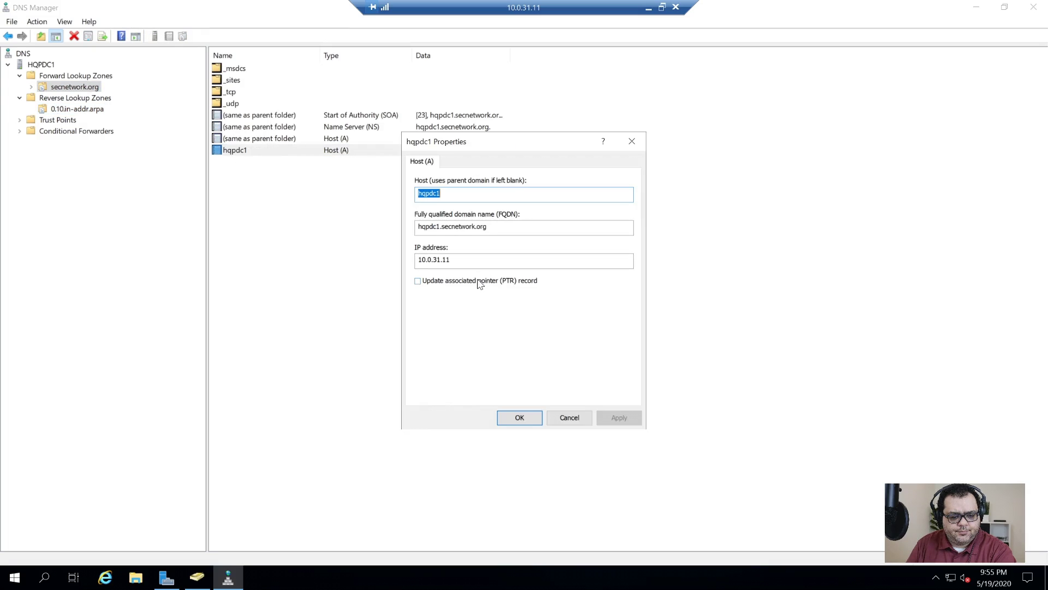
pyautogui.click(534, 418)
pyautogui.rightClick(48, 89)
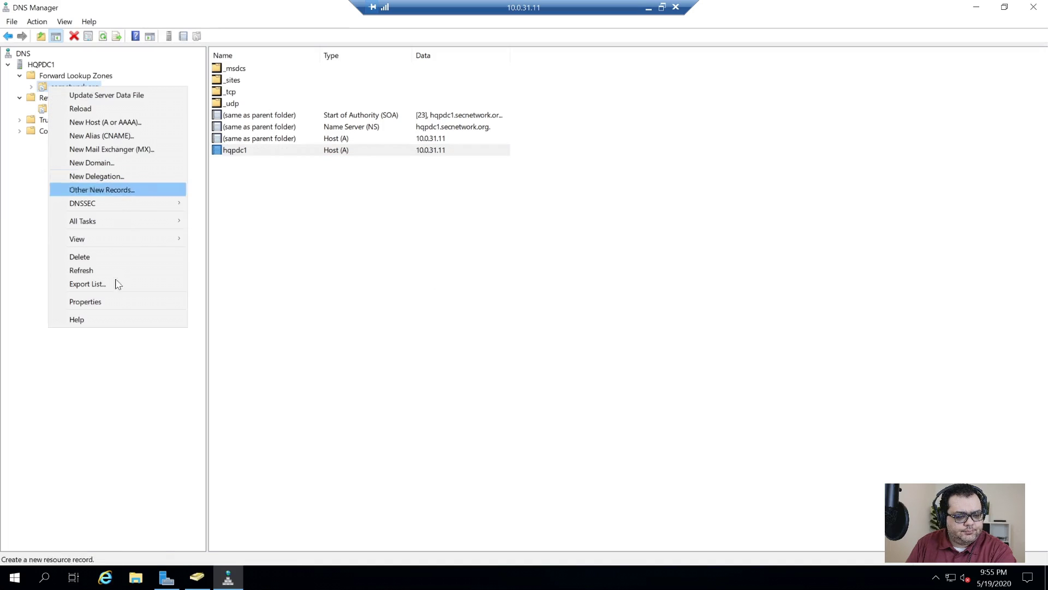
pyautogui.click(118, 307)
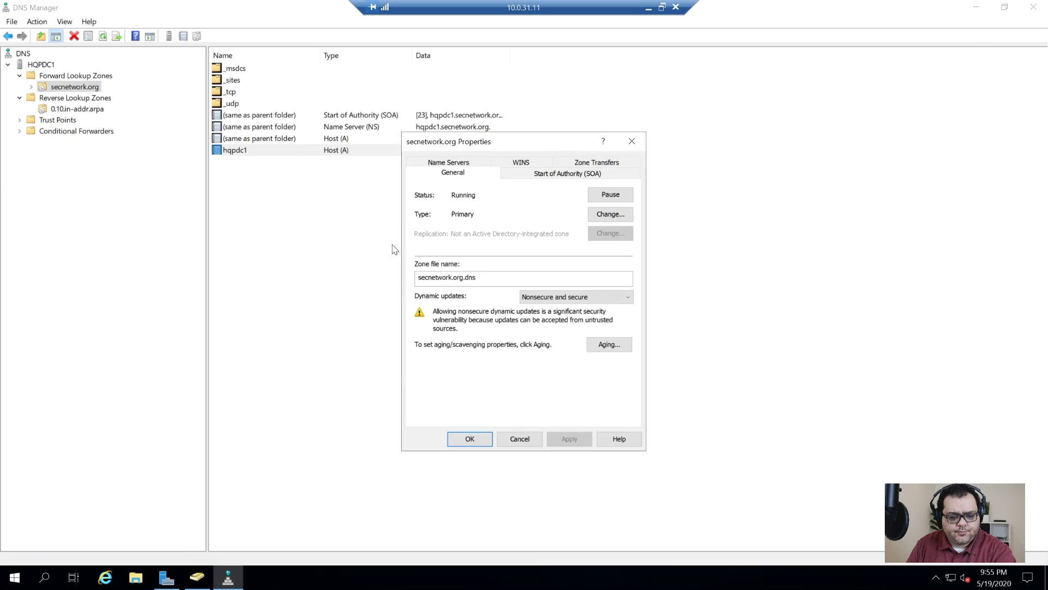
pyautogui.click(567, 296)
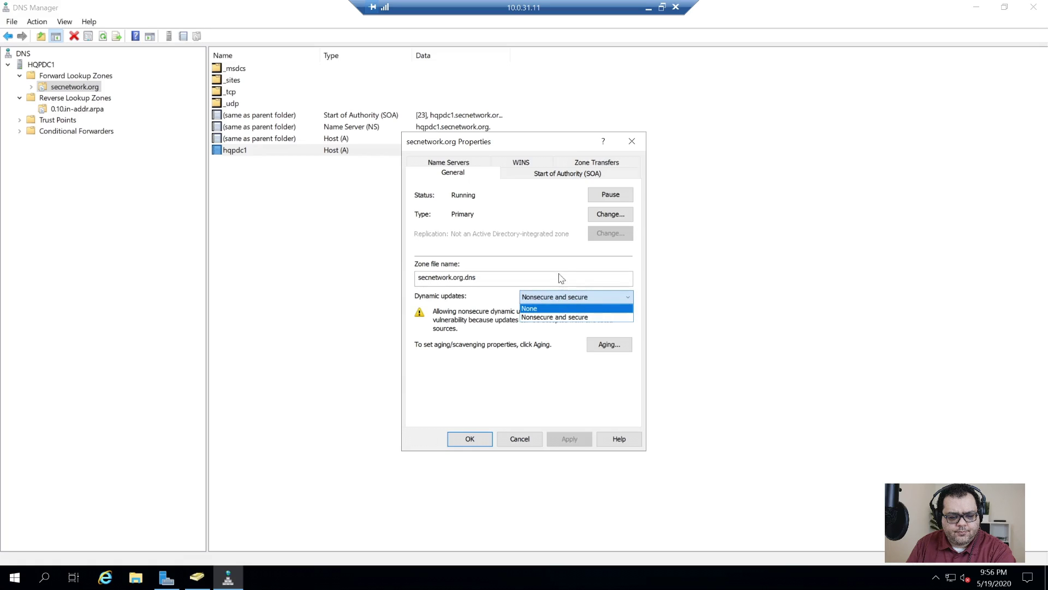
pyautogui.click(537, 209)
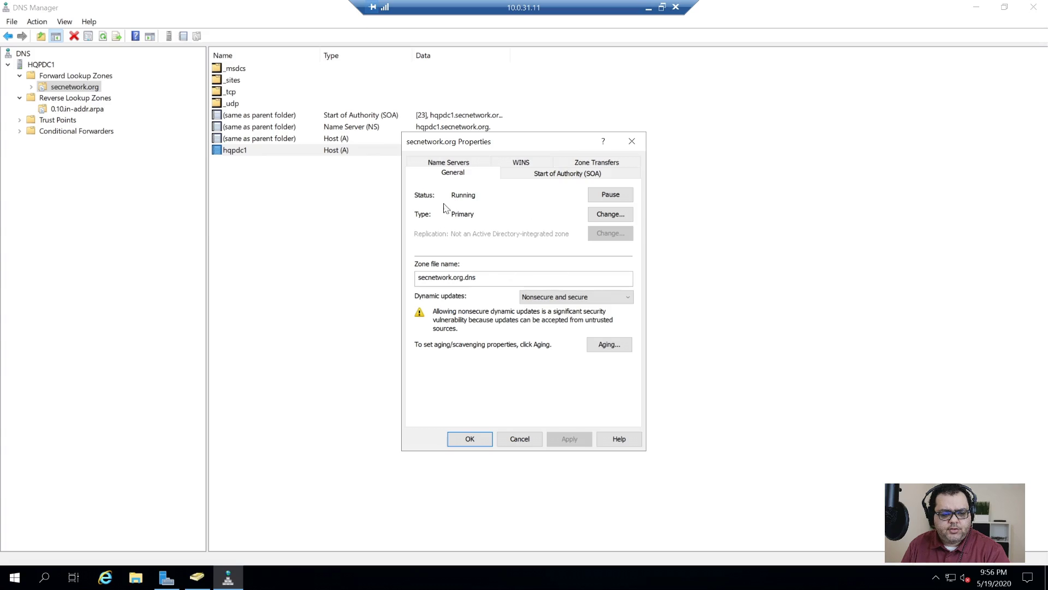
pyautogui.click(611, 214)
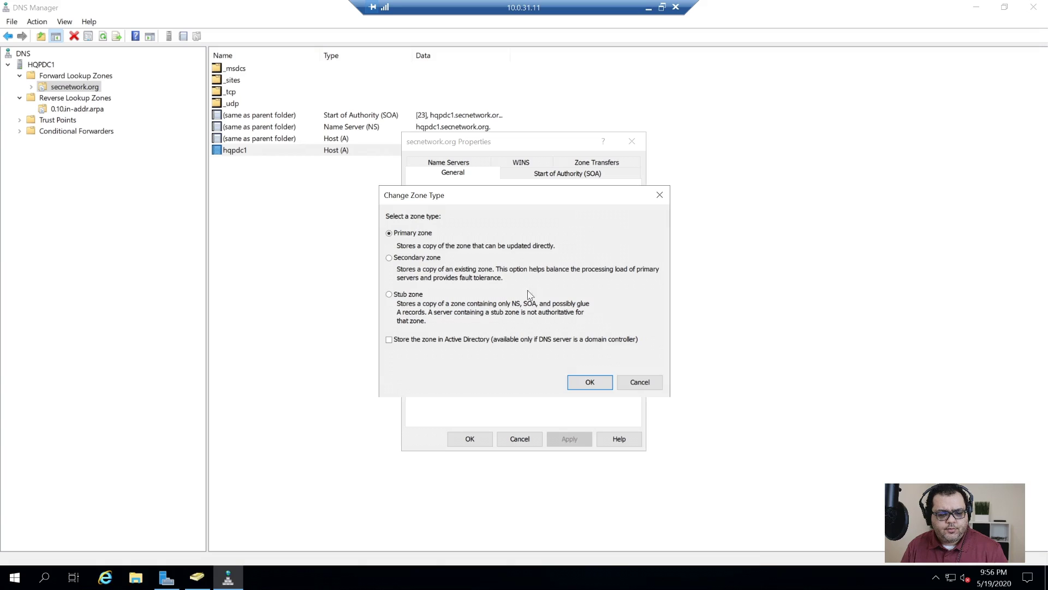
pyautogui.click(637, 384)
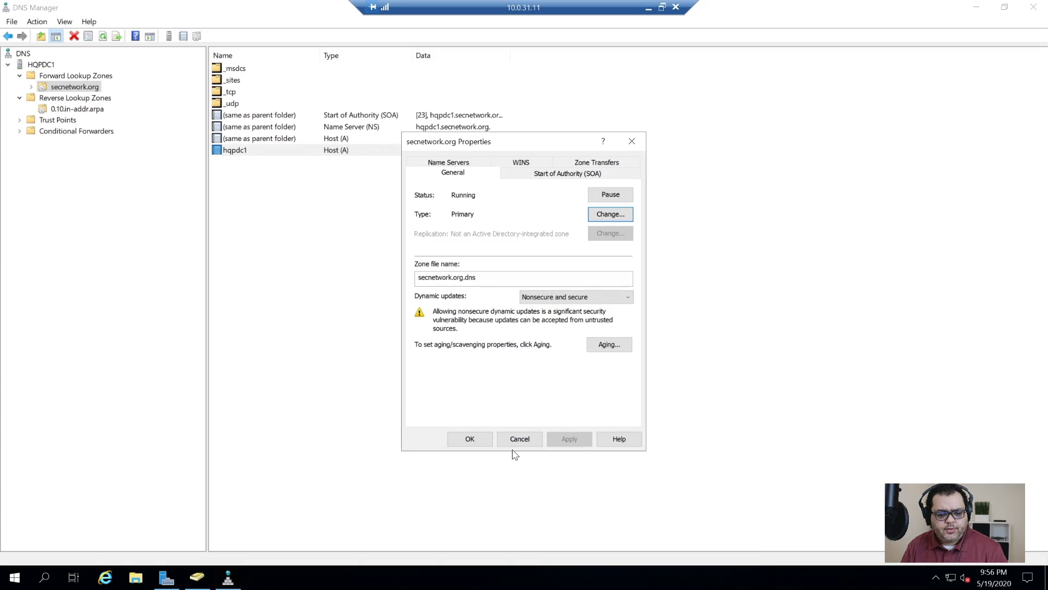
pyautogui.click(516, 439)
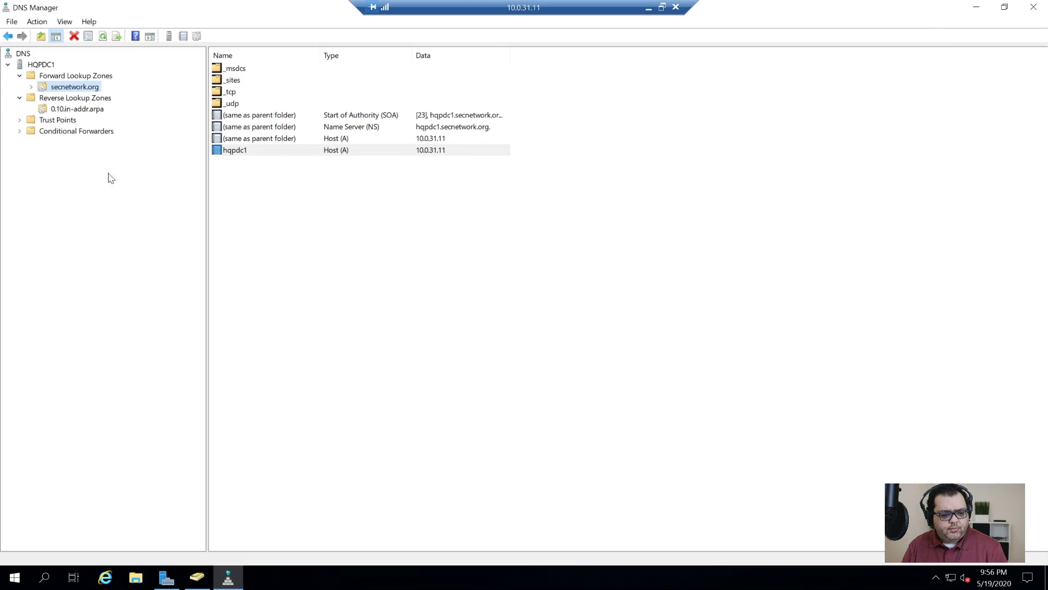
pyautogui.click(59, 118)
# - Refresh the 0.10.in-addr.arpa reverse zone so the hqpdc1 PTR record appears
pyautogui.click(57, 111)
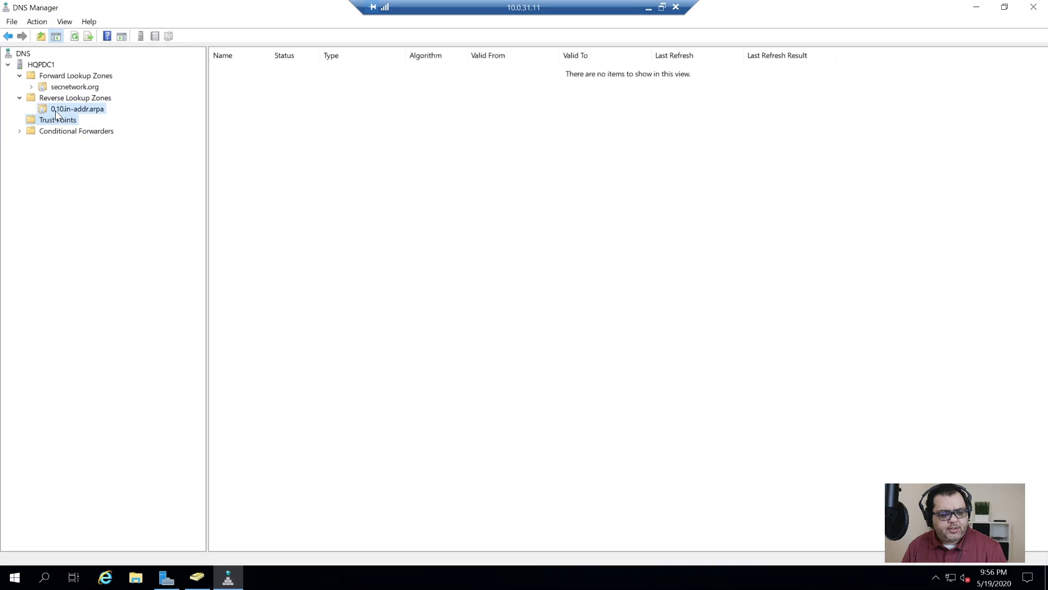
pyautogui.rightClick(271, 358)
pyautogui.click(322, 253)
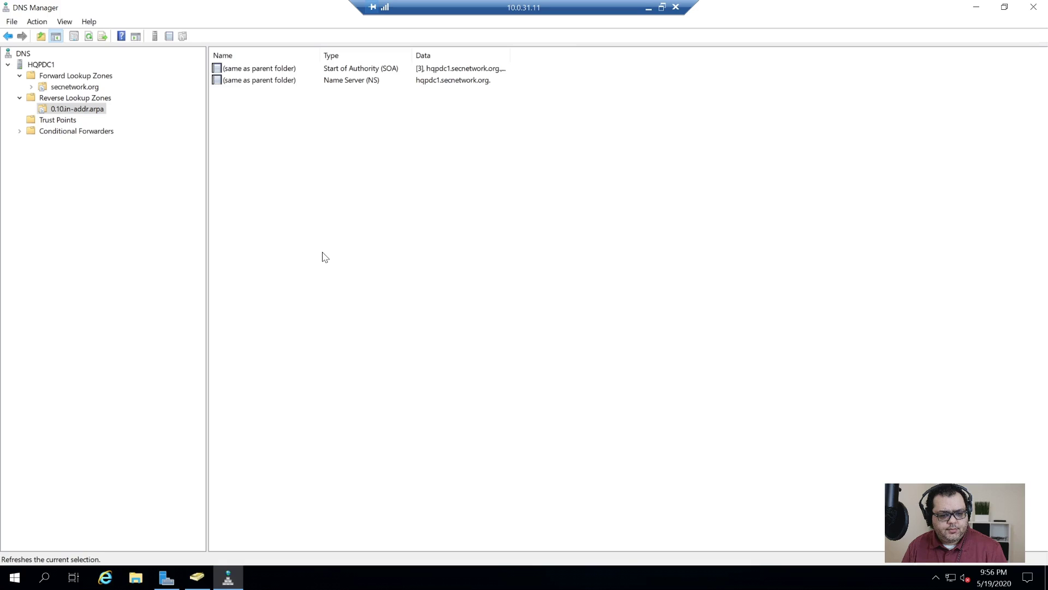
# - Return to Active Directory Users and Computers and launch Active Directory Sites and Services via a 'site' search
pyautogui.click(197, 577)
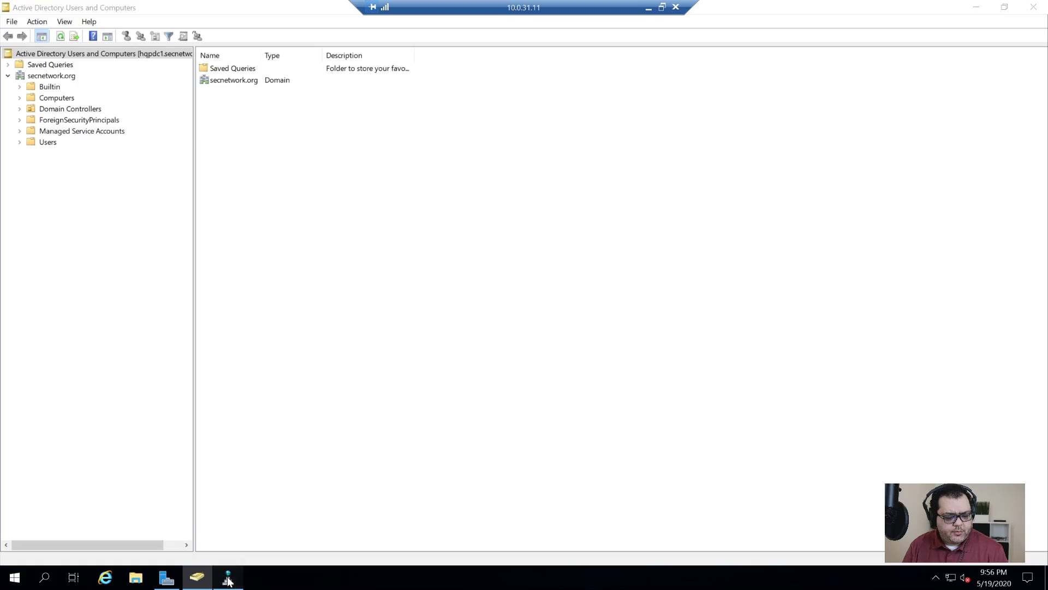
pyautogui.click(228, 578)
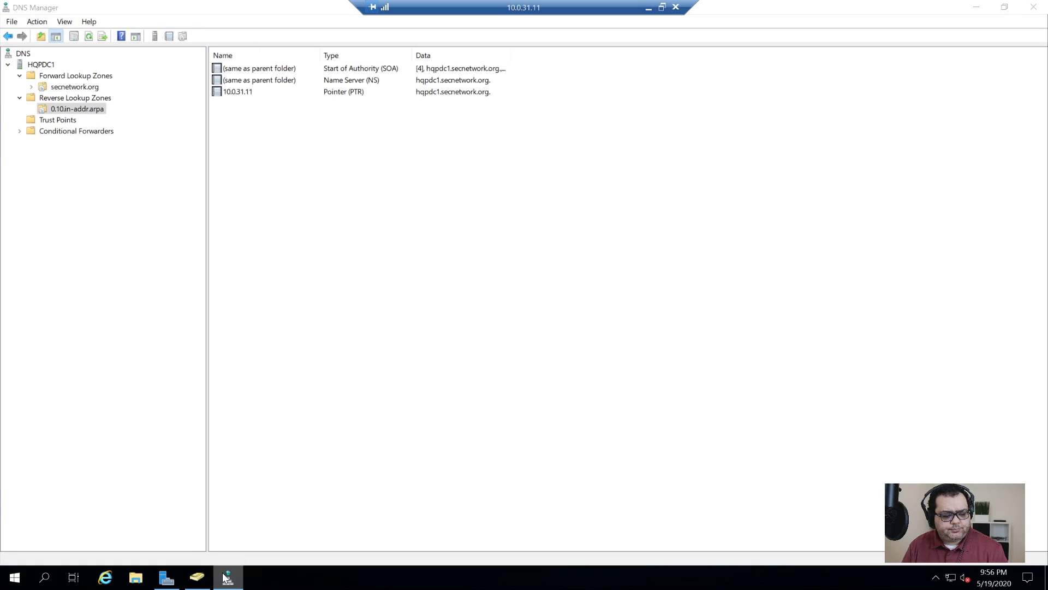
pyautogui.click(226, 577)
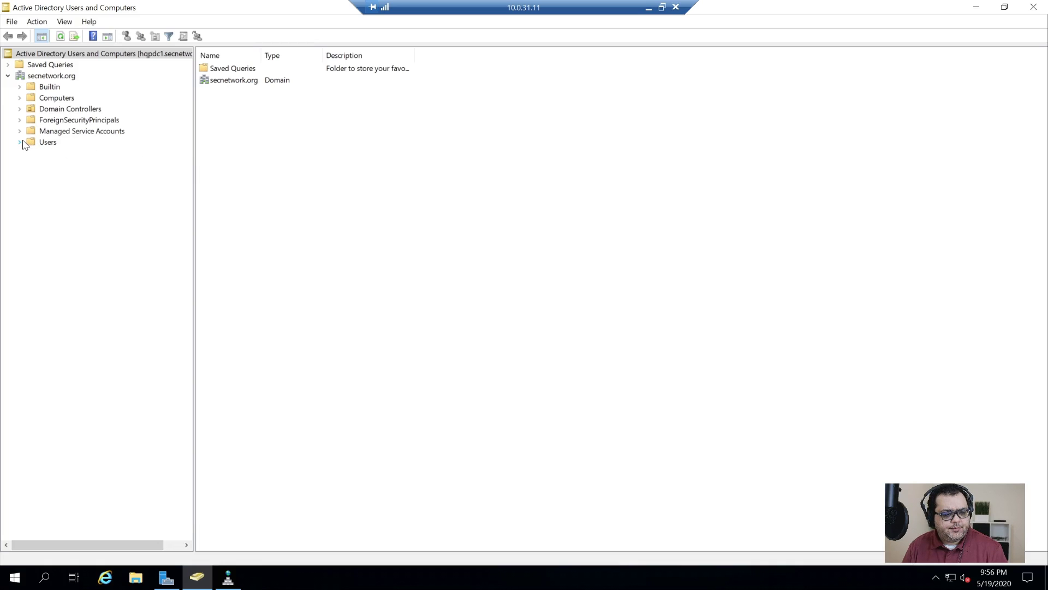
pyautogui.click(15, 577)
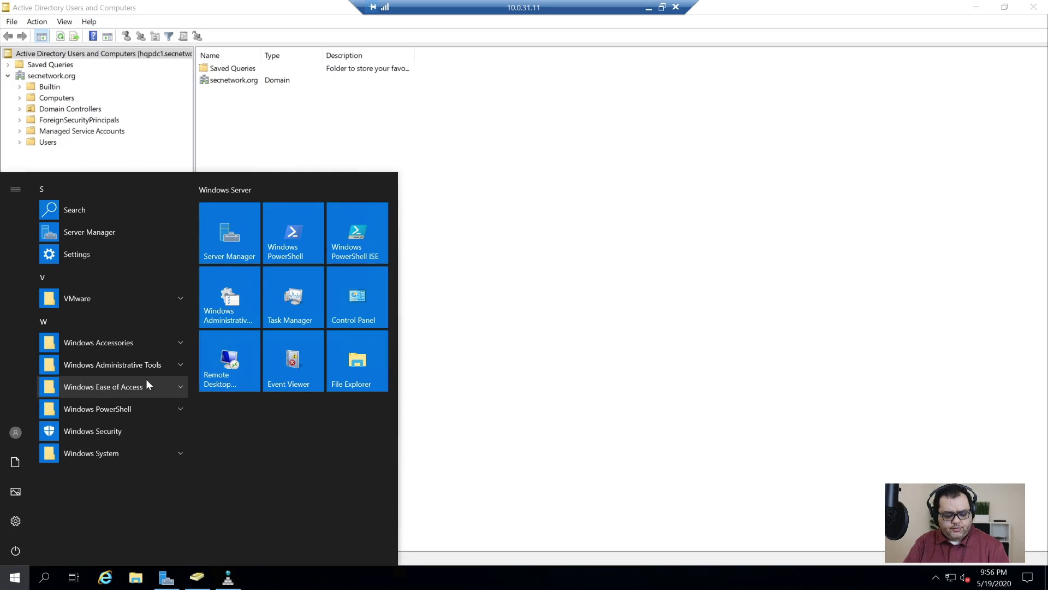
pyautogui.write('site')
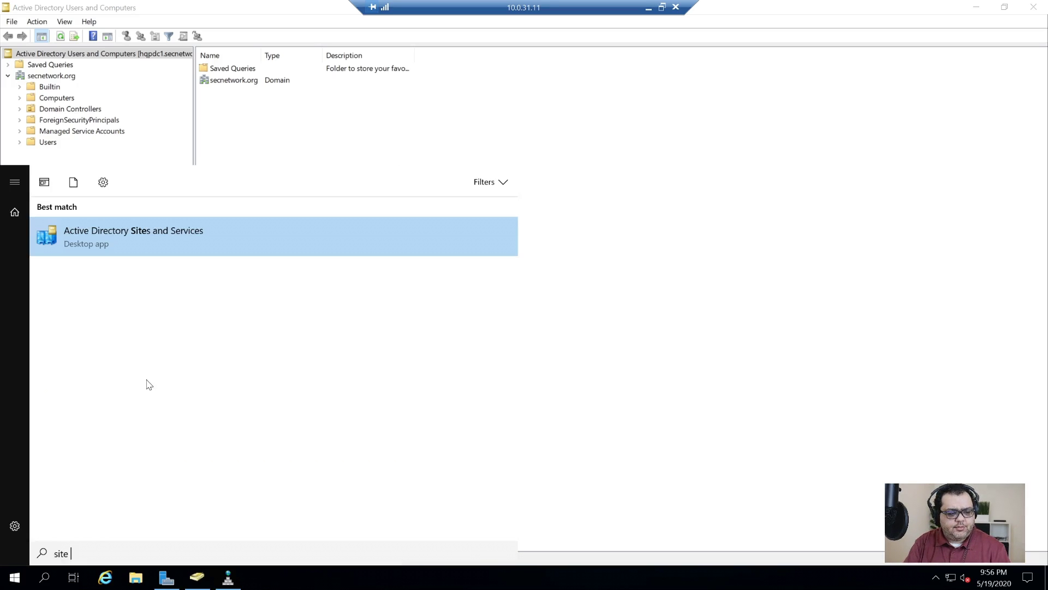
pyautogui.press('Return')
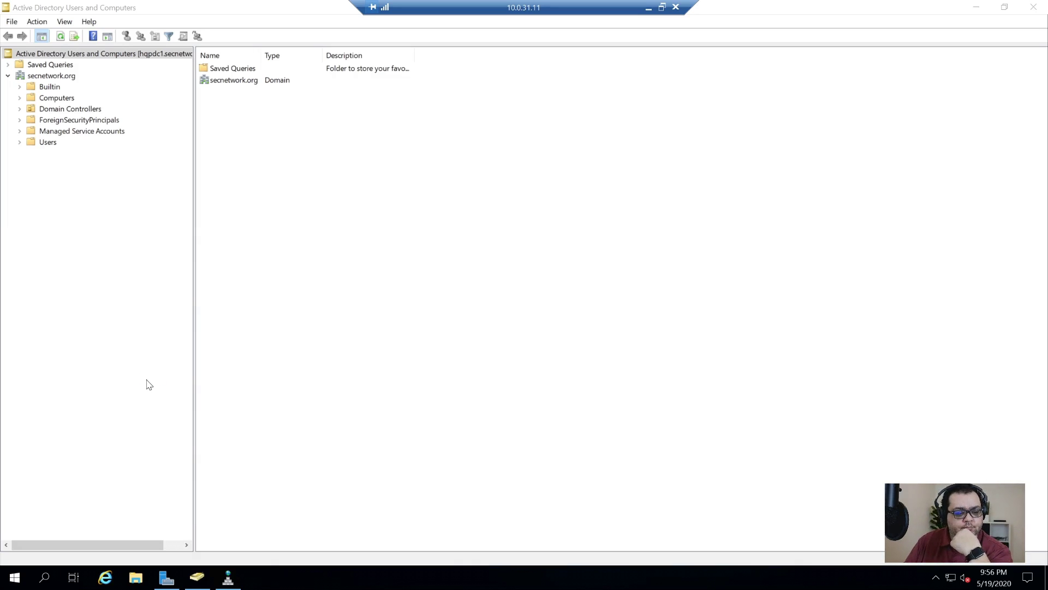
# - Maximize Sites and Services and browse Default-First-Site-Name, server HQPDC1 and Subnets
pyautogui.click(502, 89)
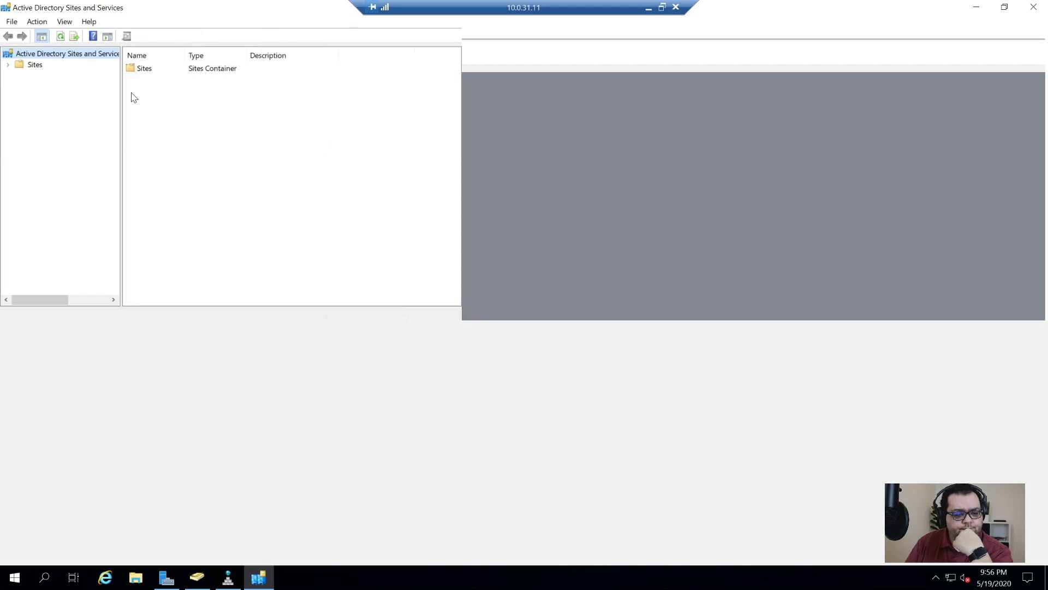
pyautogui.moveTo(121, 116); pyautogui.dragTo(195, 134)
pyautogui.click(9, 66)
pyautogui.click(19, 97)
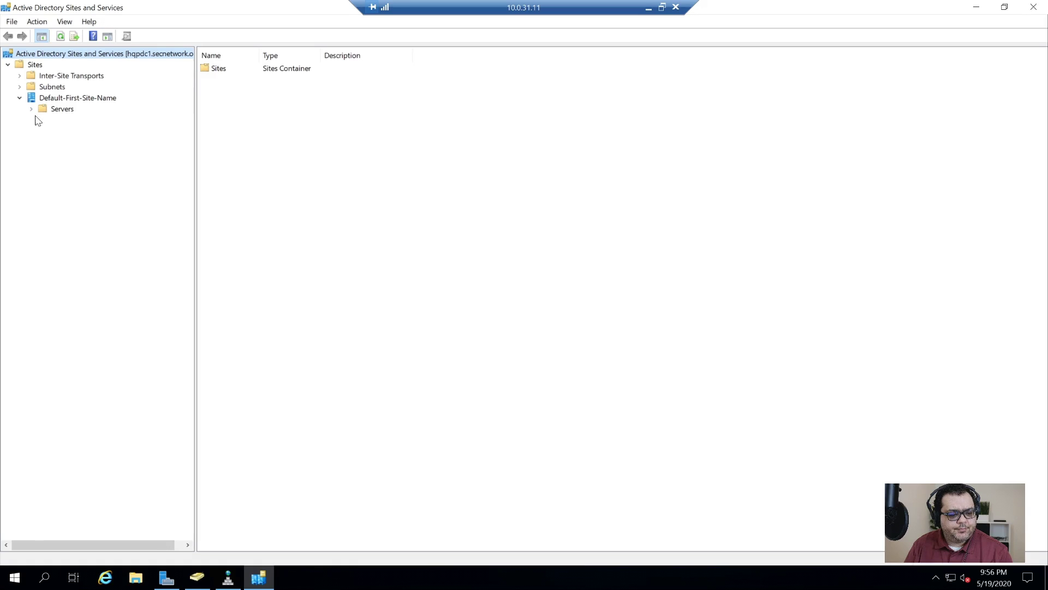
pyautogui.click(31, 109)
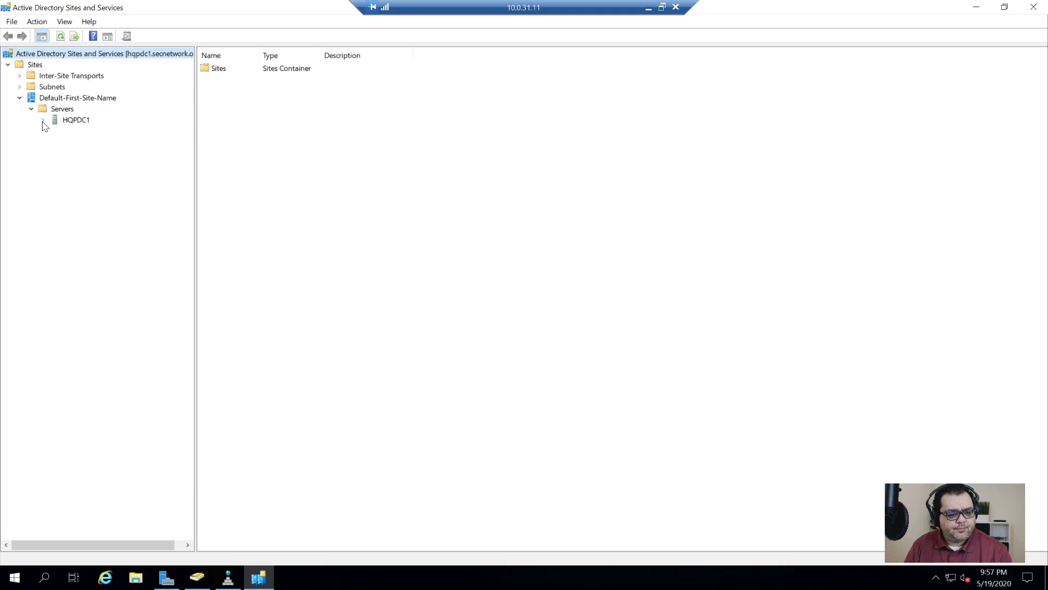
pyautogui.click(43, 120)
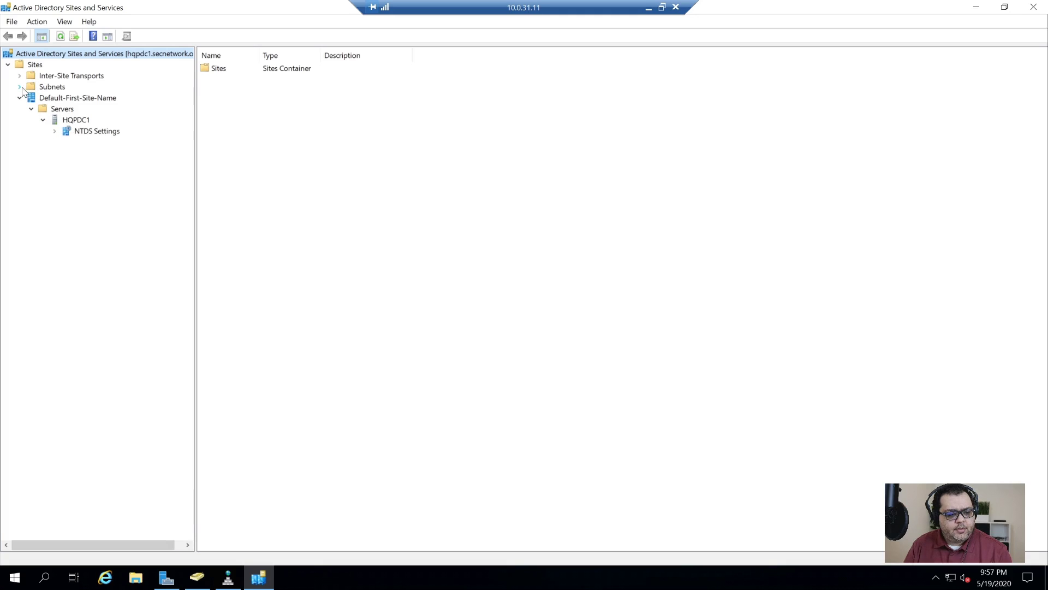
pyautogui.click(42, 88)
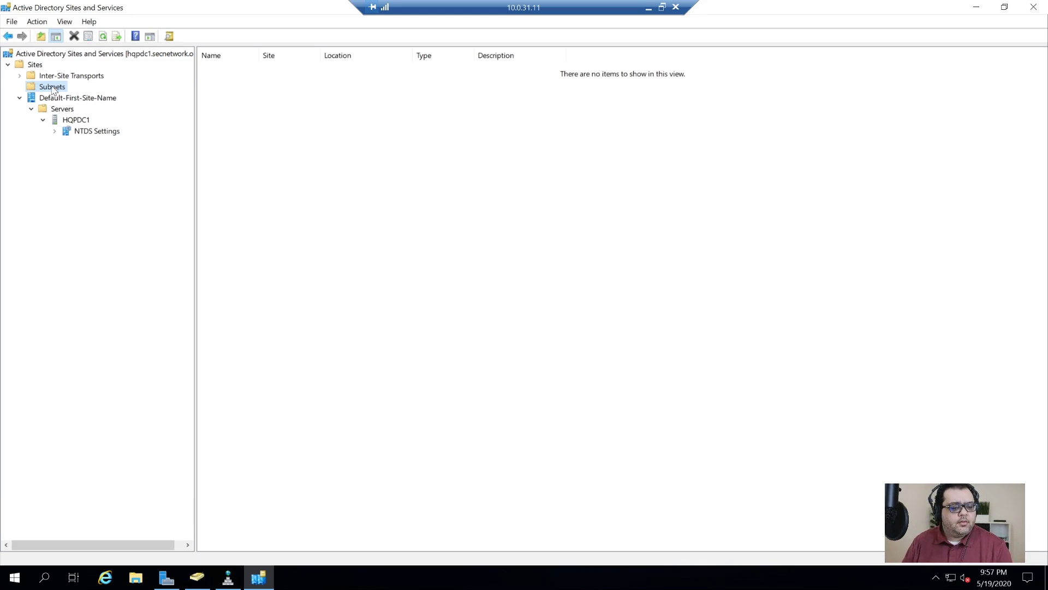
pyautogui.hotkey('shift', 'F10')
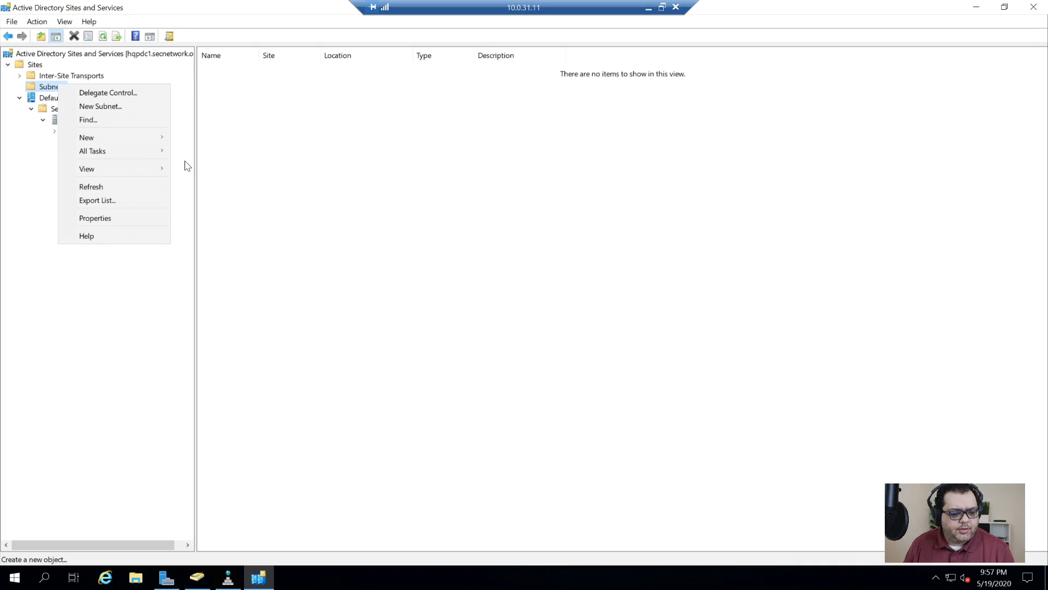
pyautogui.click(155, 121)
# - Rename the Default-First-Site-Name site to HQ
pyautogui.click(100, 100)
pyautogui.rightClick(99, 100)
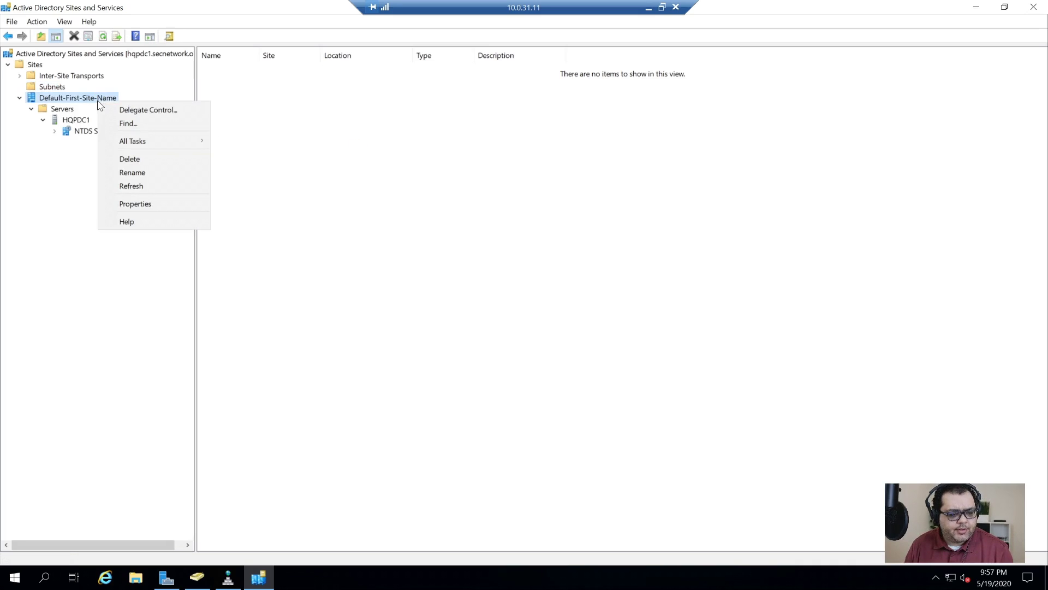
pyautogui.click(159, 173)
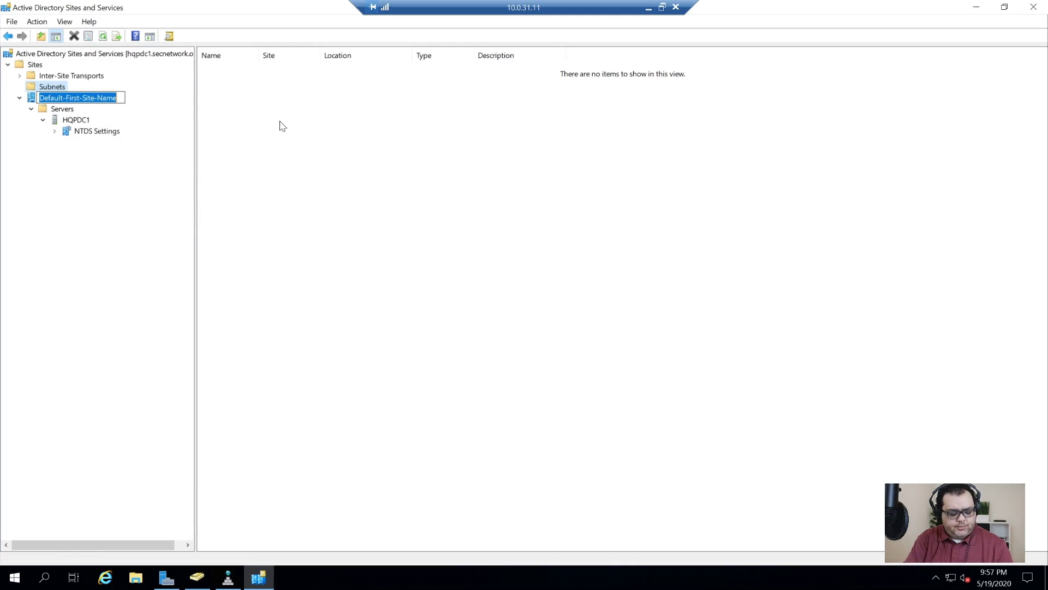
pyautogui.write('HQ')
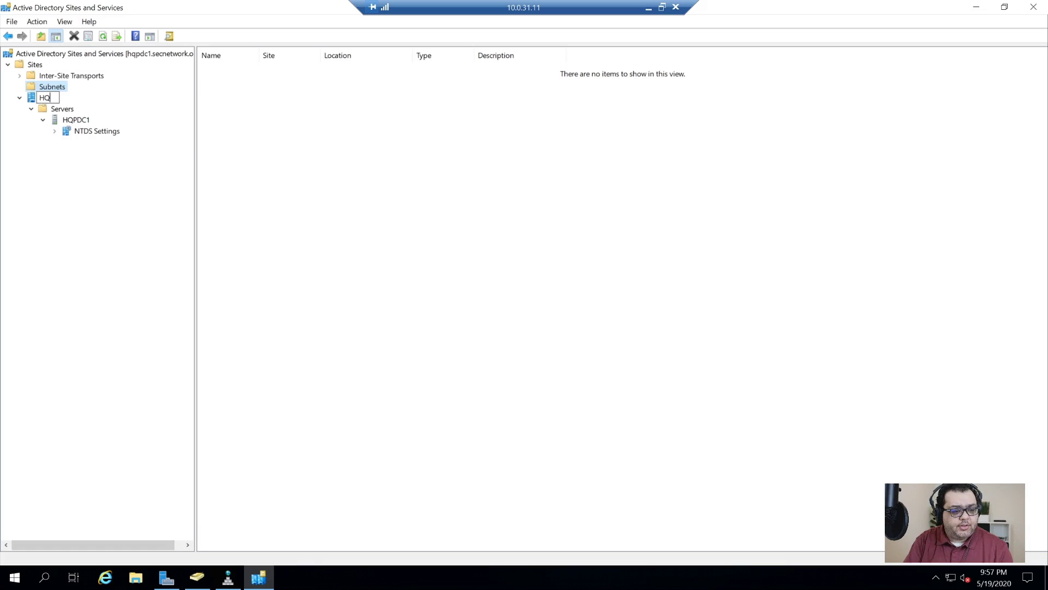
pyautogui.press('Return')
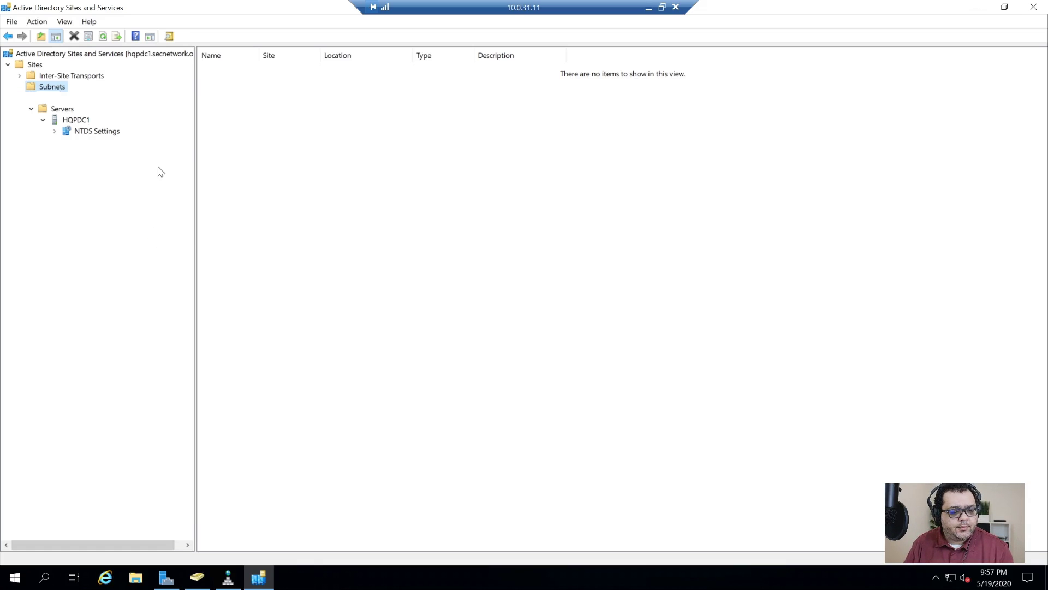
# - Check that server HQPDC1 sits under HQ, then begin adding a new subnet
pyautogui.click(34, 100)
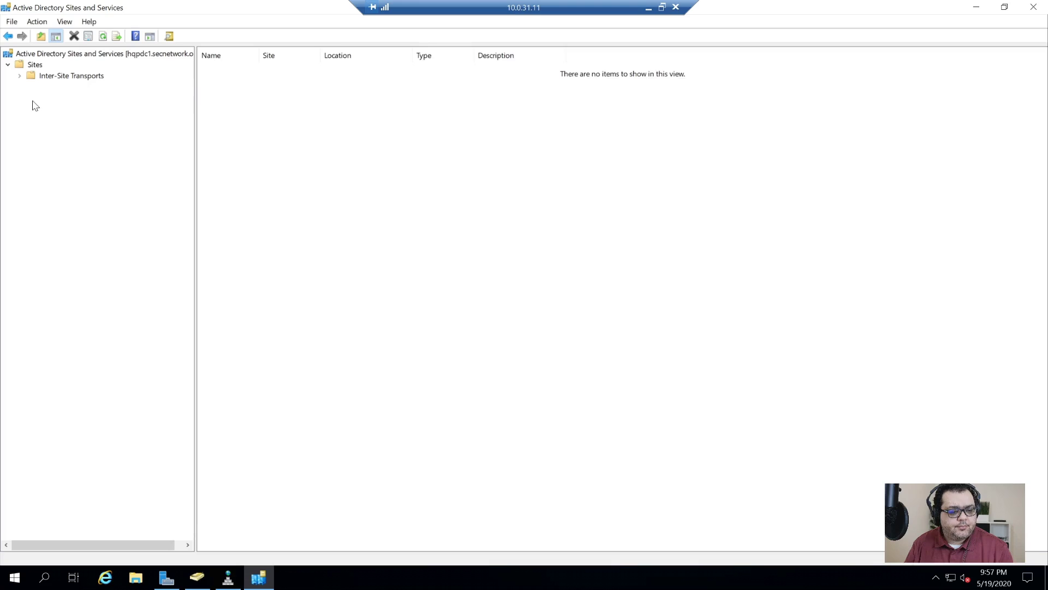
pyautogui.click(31, 109)
pyautogui.click(52, 87)
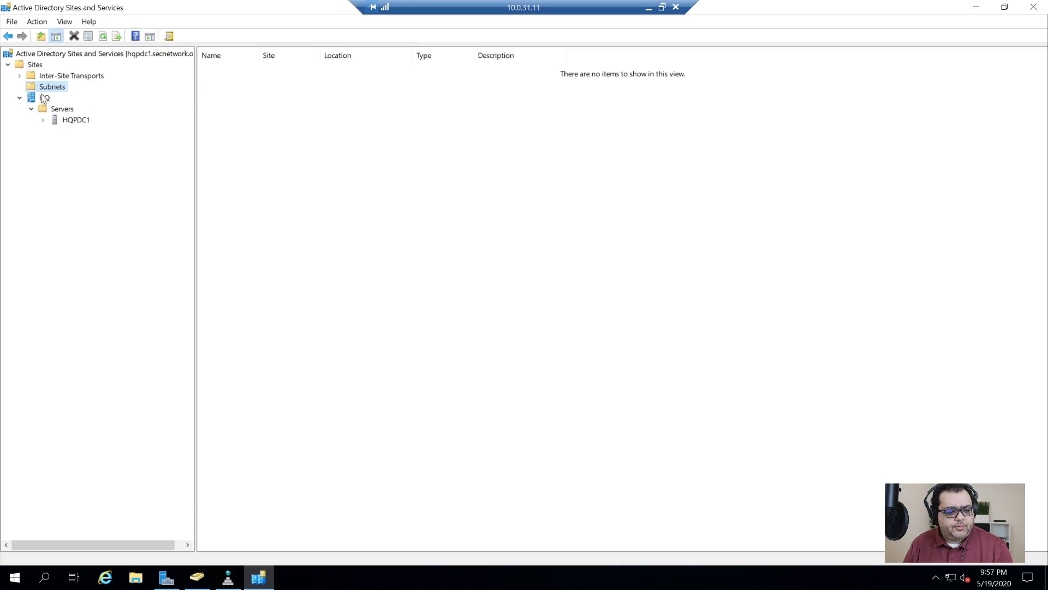
pyautogui.rightClick(43, 87)
# - Create the 10.0.0.0/16 subnet and assign it to the HQ site
pyautogui.click(109, 122)
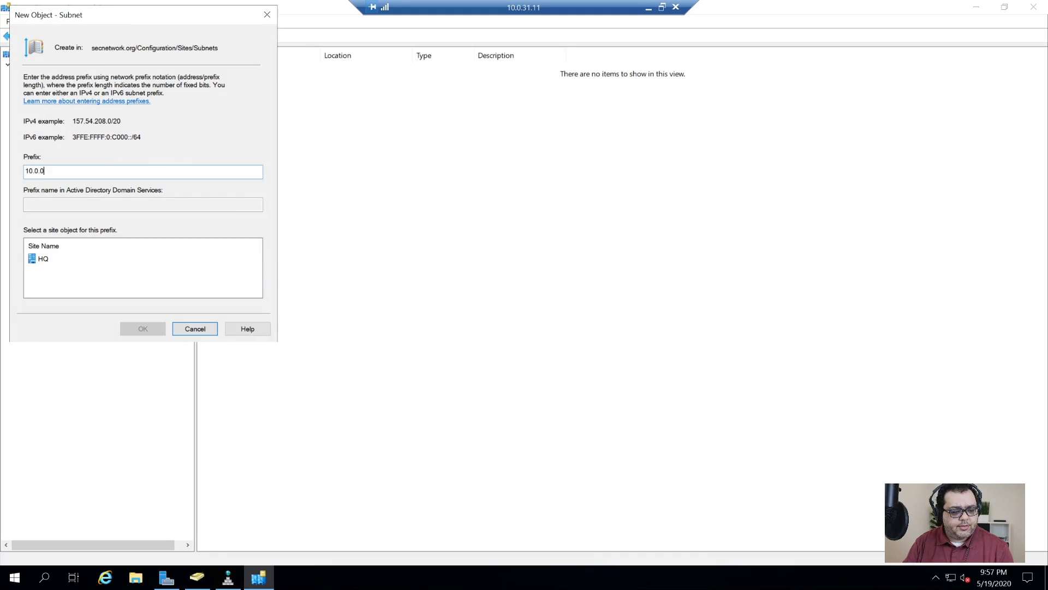
pyautogui.write('16')
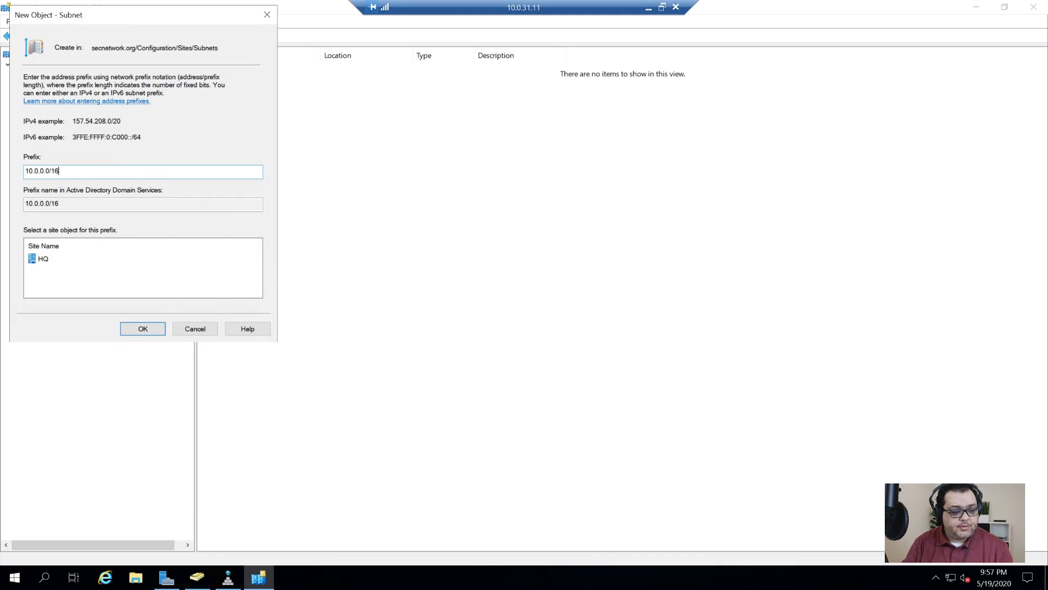
pyautogui.click(36, 259)
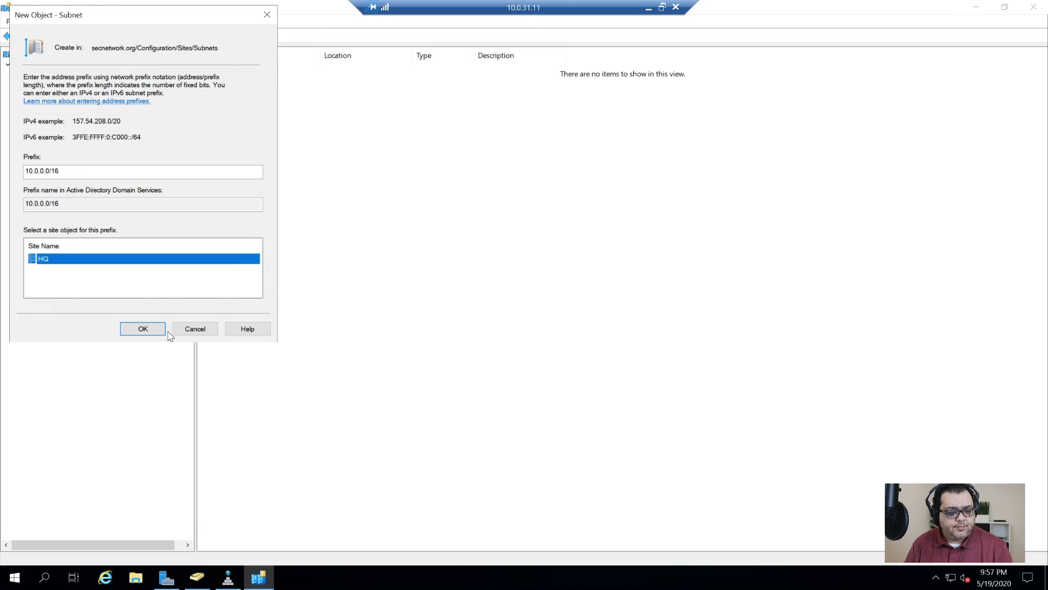
pyautogui.click(148, 329)
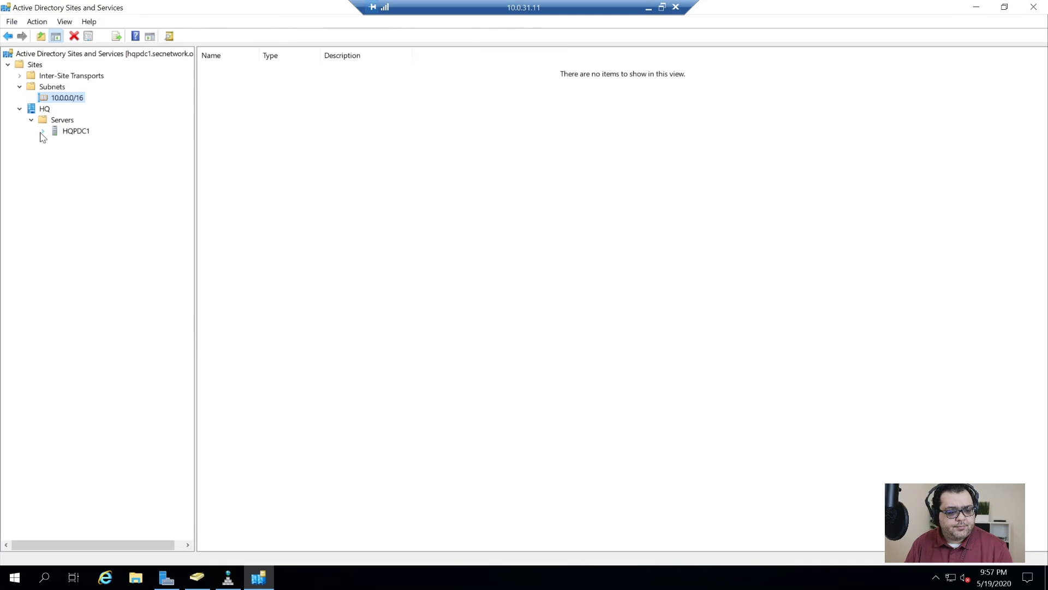
# - Set HQPDC1's NTDS Settings query policy to Default Query Policy and review its Connections, Object and Security tabs
pyautogui.click(43, 131)
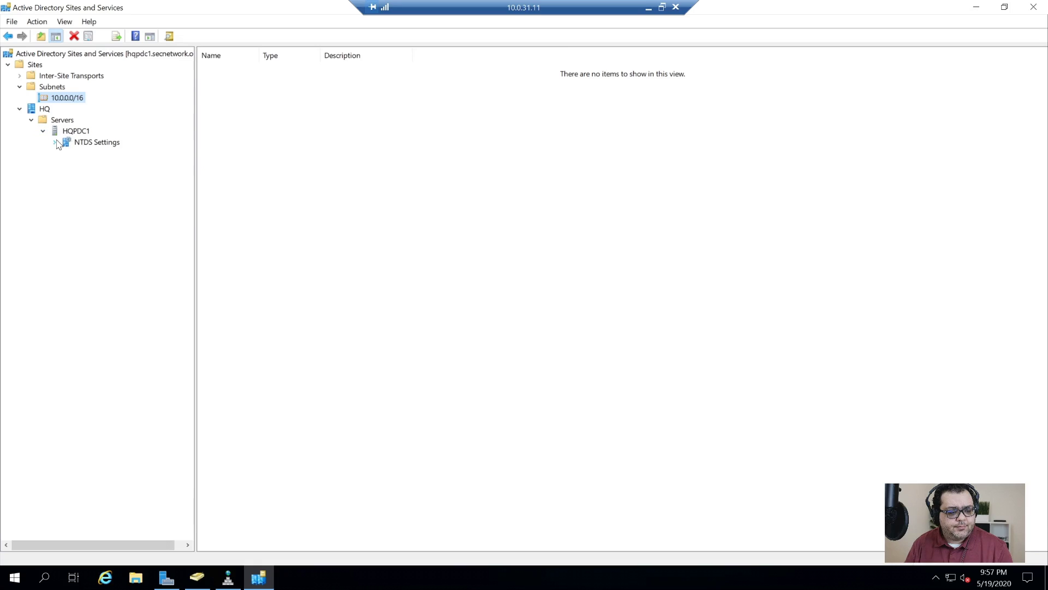
pyautogui.rightClick(91, 143)
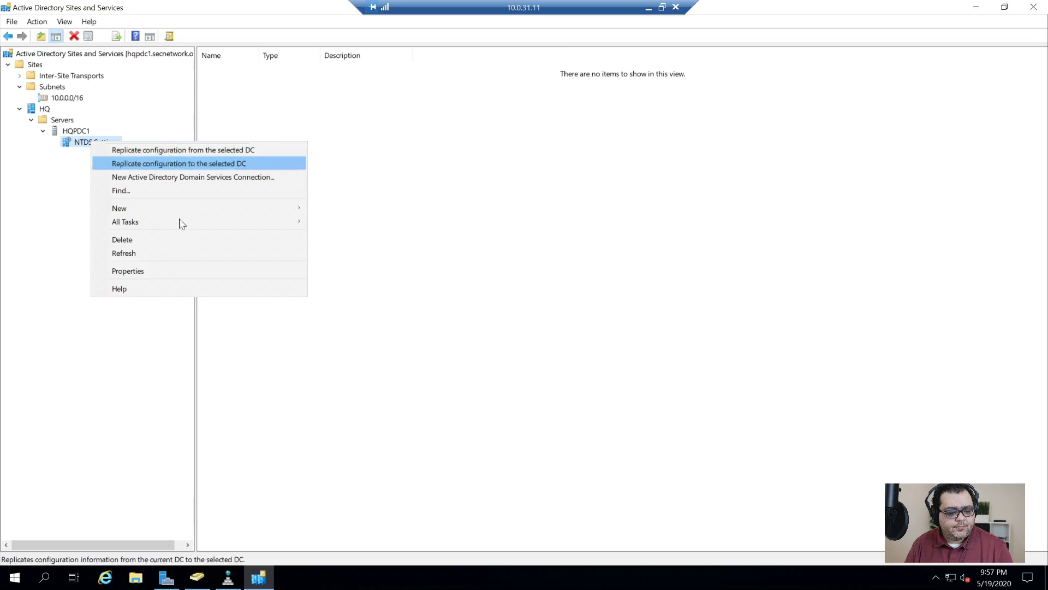
pyautogui.click(163, 269)
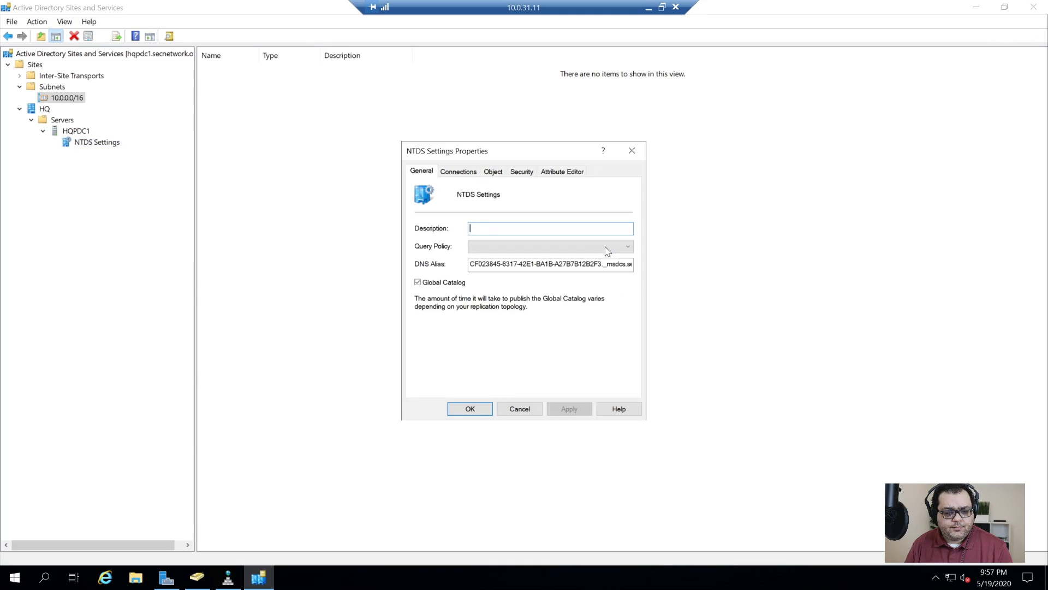
pyautogui.click(562, 246)
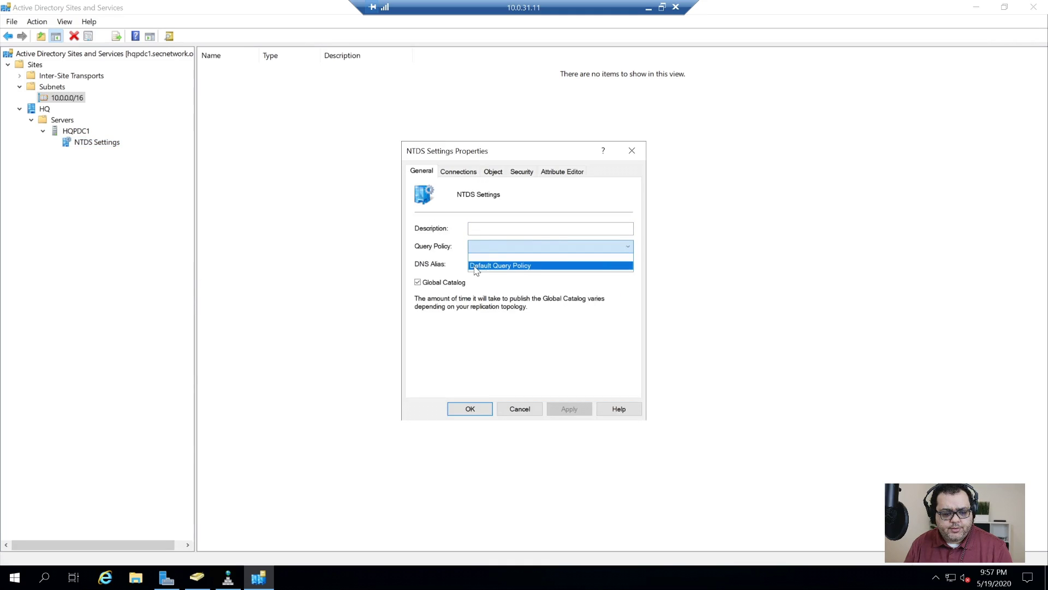
pyautogui.click(549, 265)
pyautogui.click(568, 410)
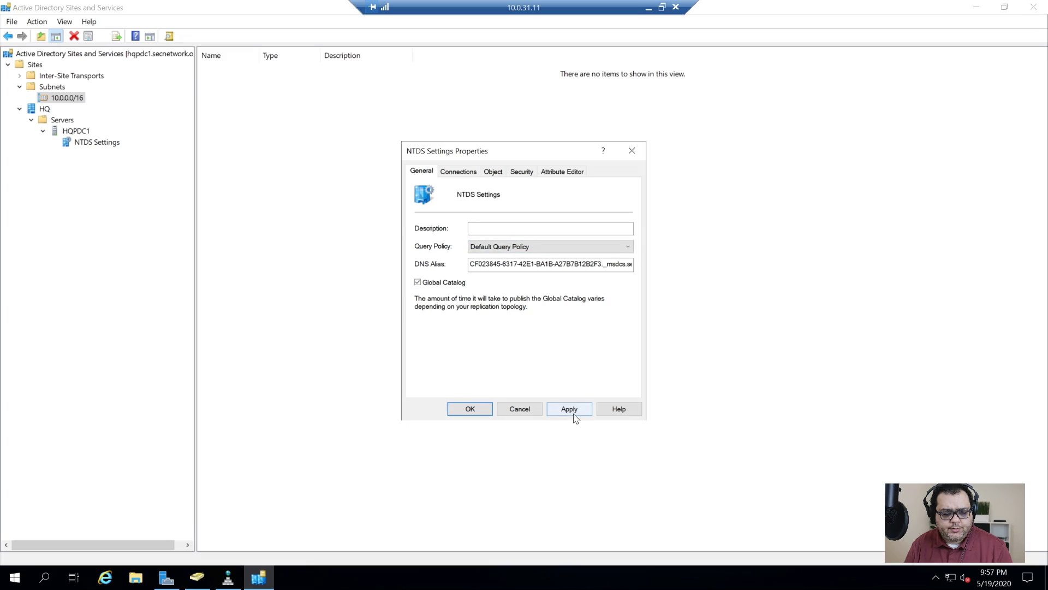
pyautogui.click(468, 173)
pyautogui.click(494, 172)
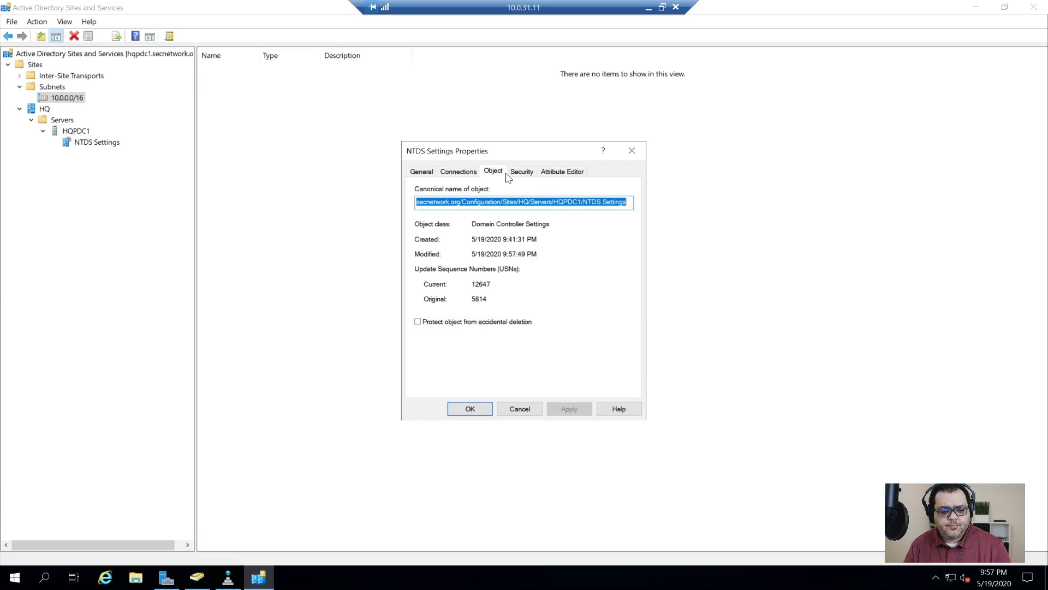
pyautogui.click(511, 172)
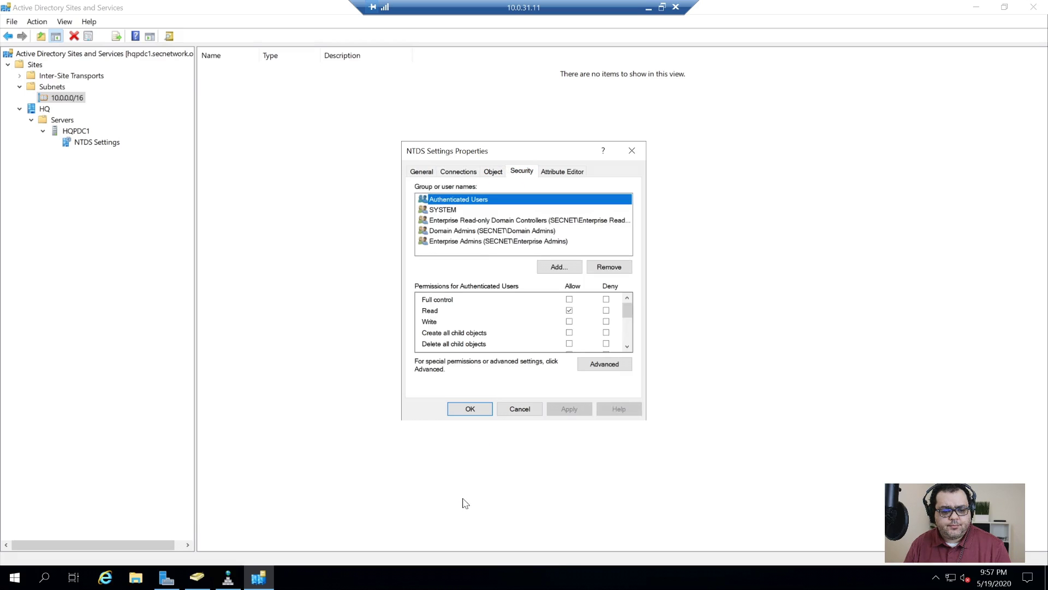
pyautogui.click(471, 409)
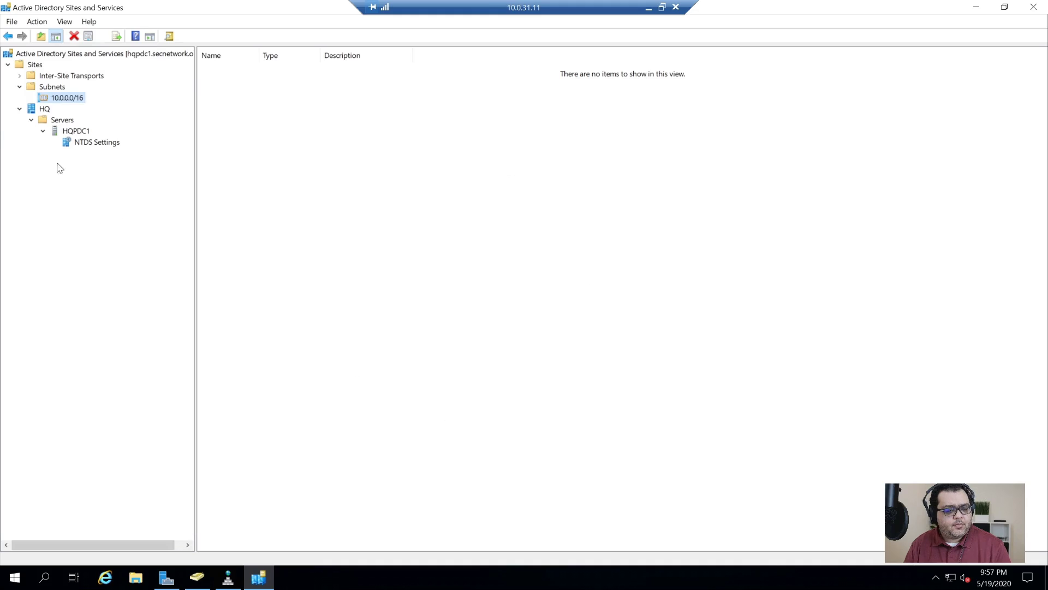
# - Reopen the NTDS Settings properties and close them without changes
pyautogui.click(93, 143)
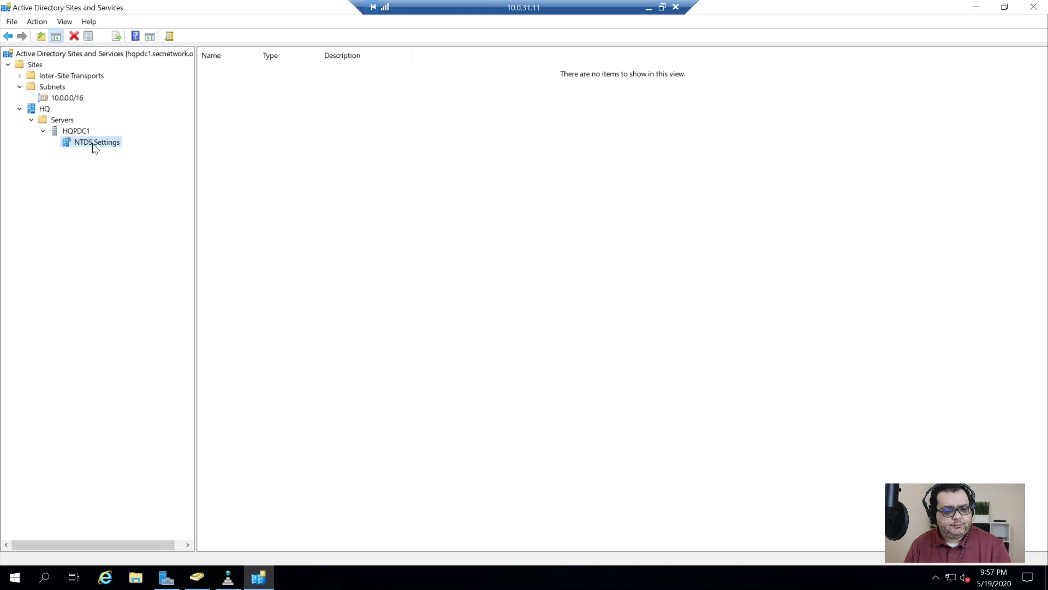
pyautogui.rightClick(113, 143)
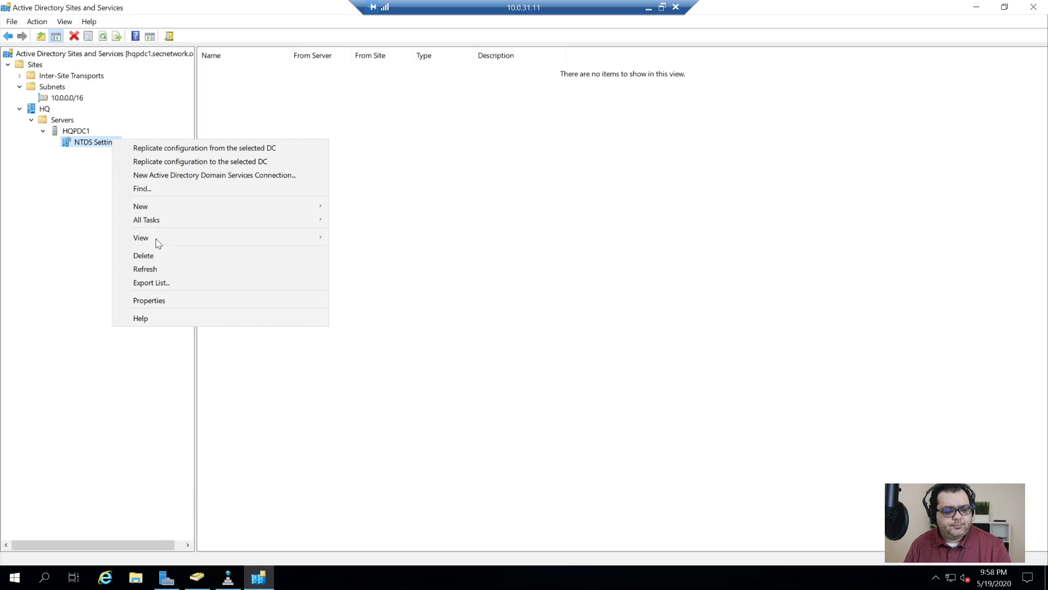
pyautogui.click(169, 301)
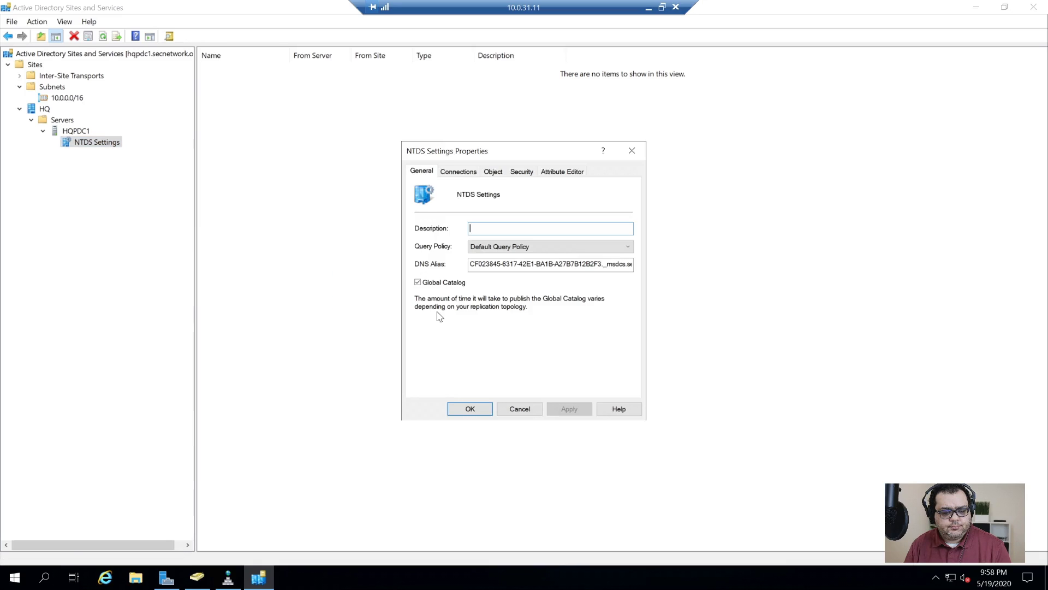
pyautogui.click(520, 409)
# - Review HQPDC1's Object and Security properties, then expand Inter-Site Transports to show IP and SMTP
pyautogui.click(66, 130)
pyautogui.rightClick(65, 129)
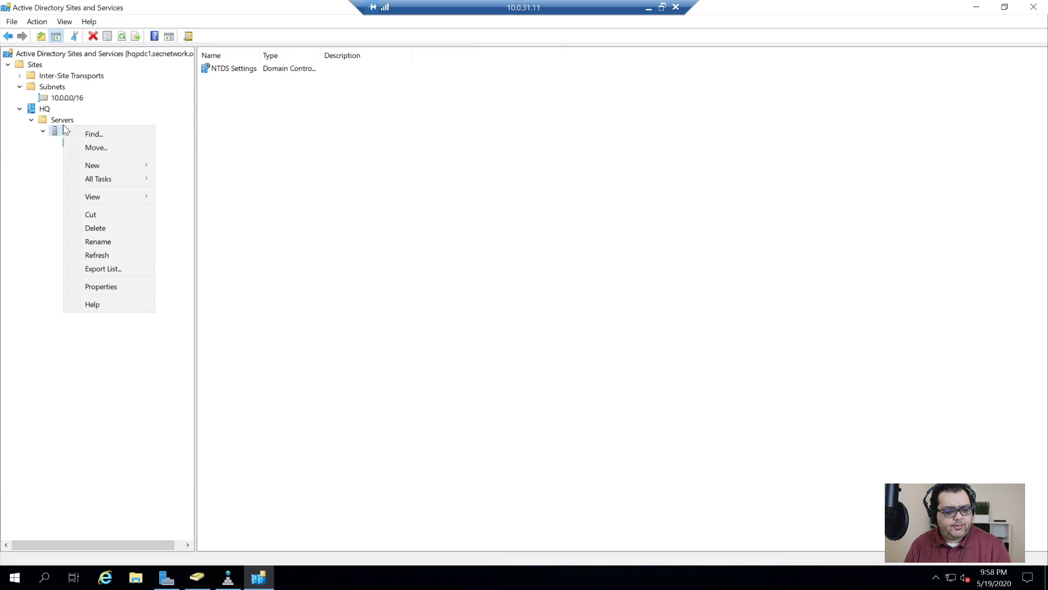
pyautogui.click(103, 286)
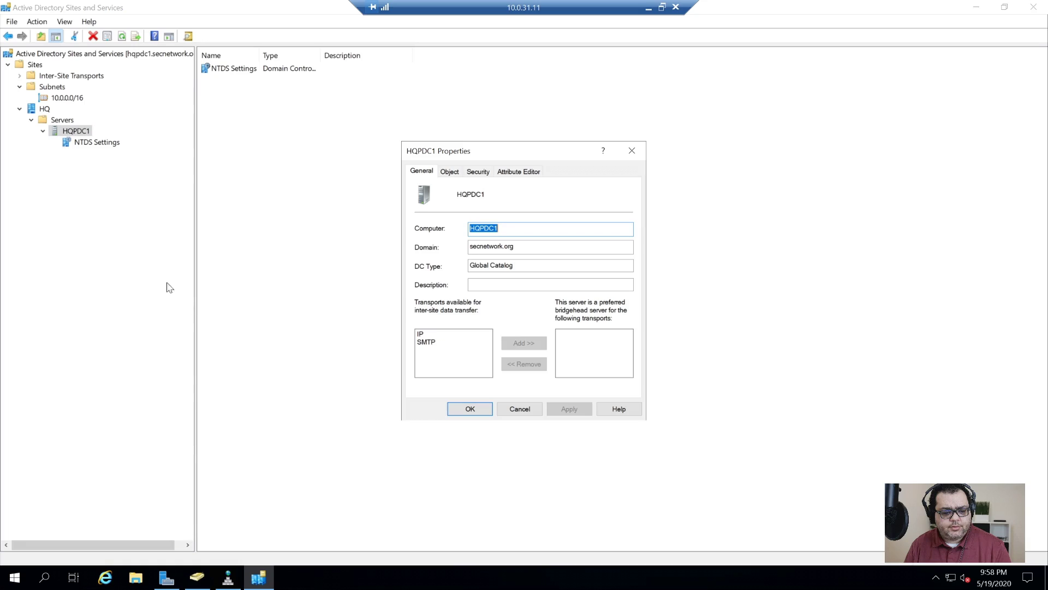
pyautogui.click(450, 171)
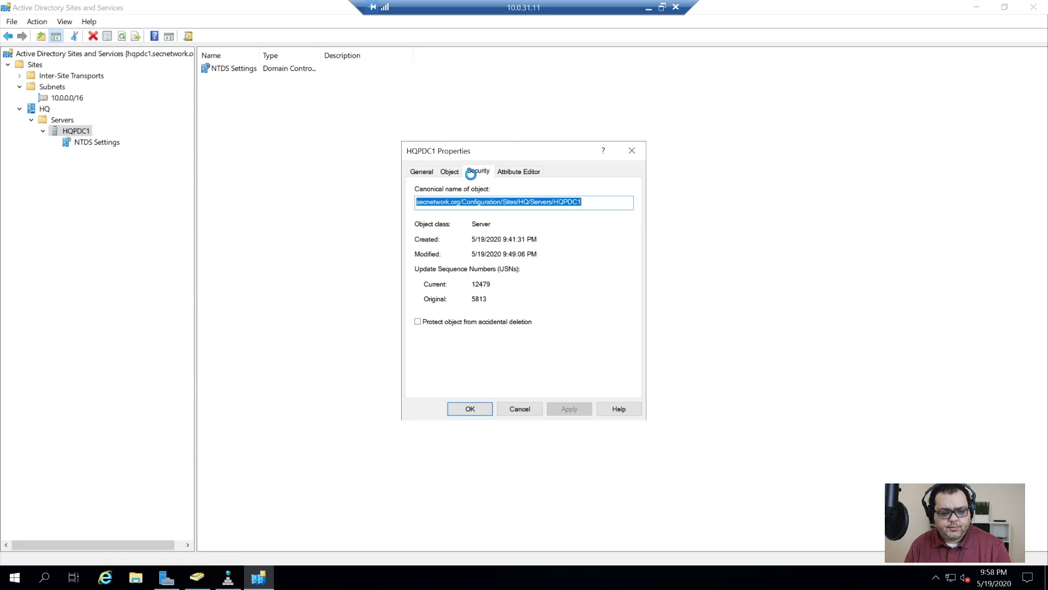
pyautogui.click(471, 173)
pyautogui.press('Escape')
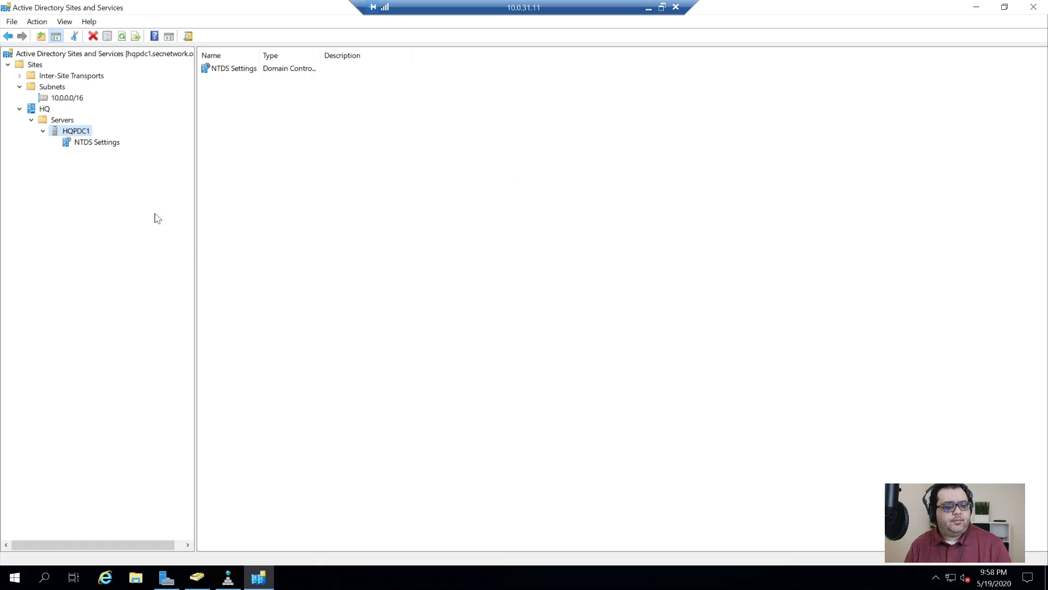
pyautogui.click(32, 65)
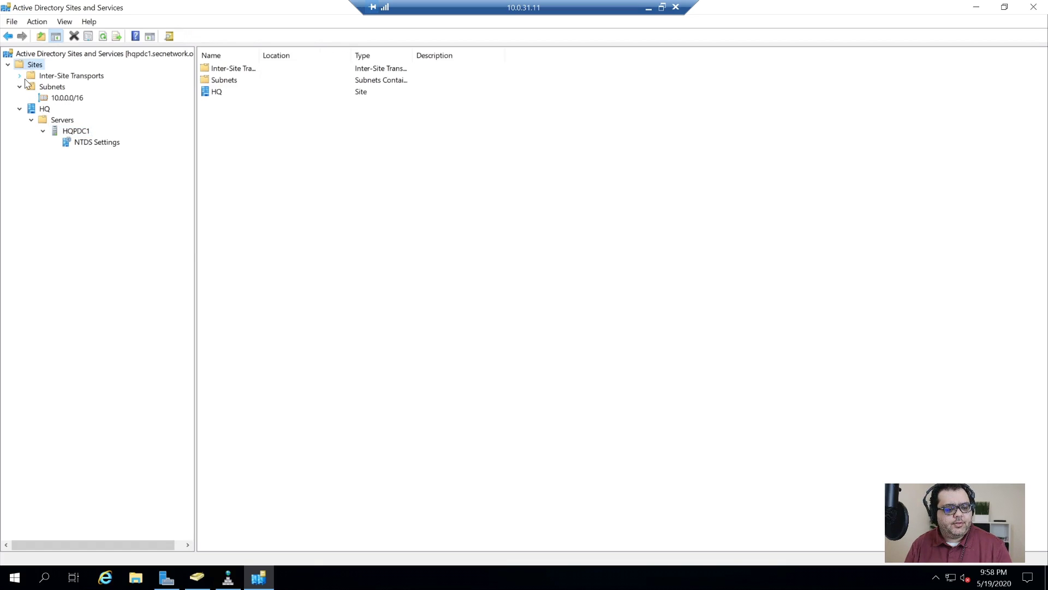
pyautogui.click(20, 75)
# - Close Sites and Services and add the SECNET organizational unit under secnetwork.org
pyautogui.click(1037, 9)
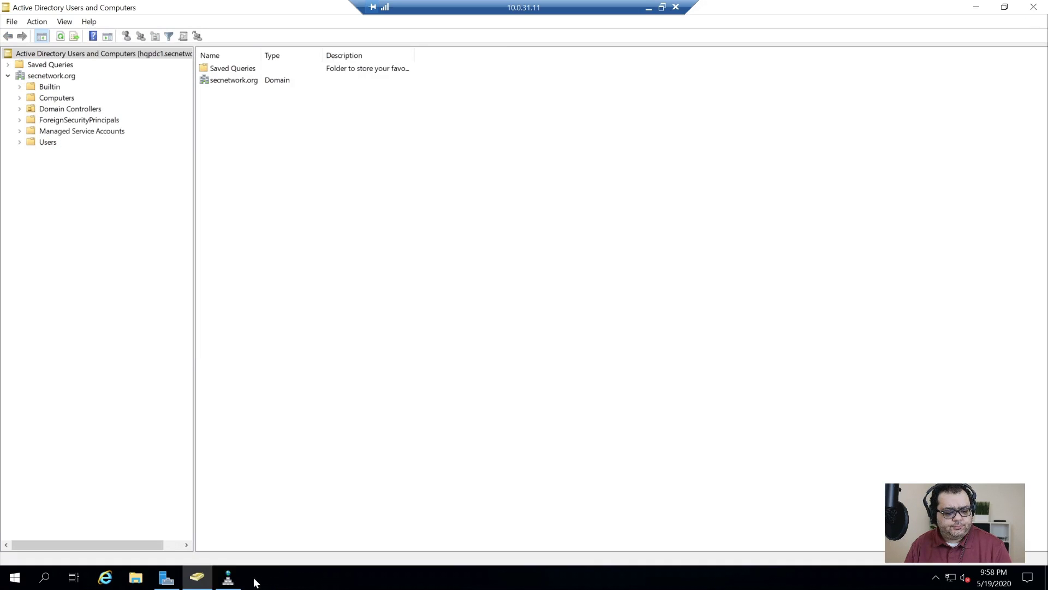
pyautogui.rightClick(55, 77)
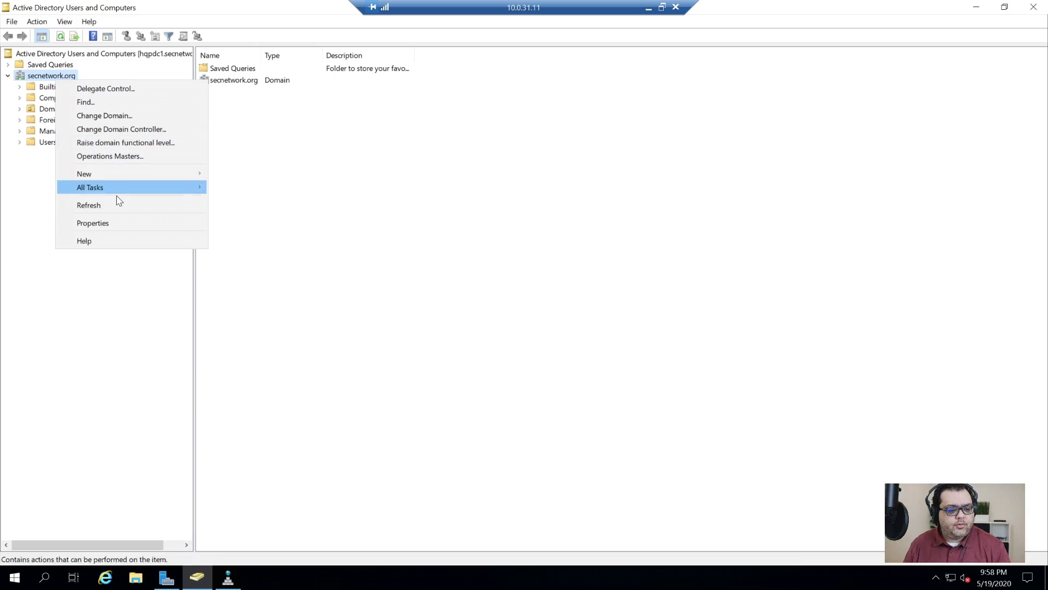
pyautogui.moveTo(117, 174)
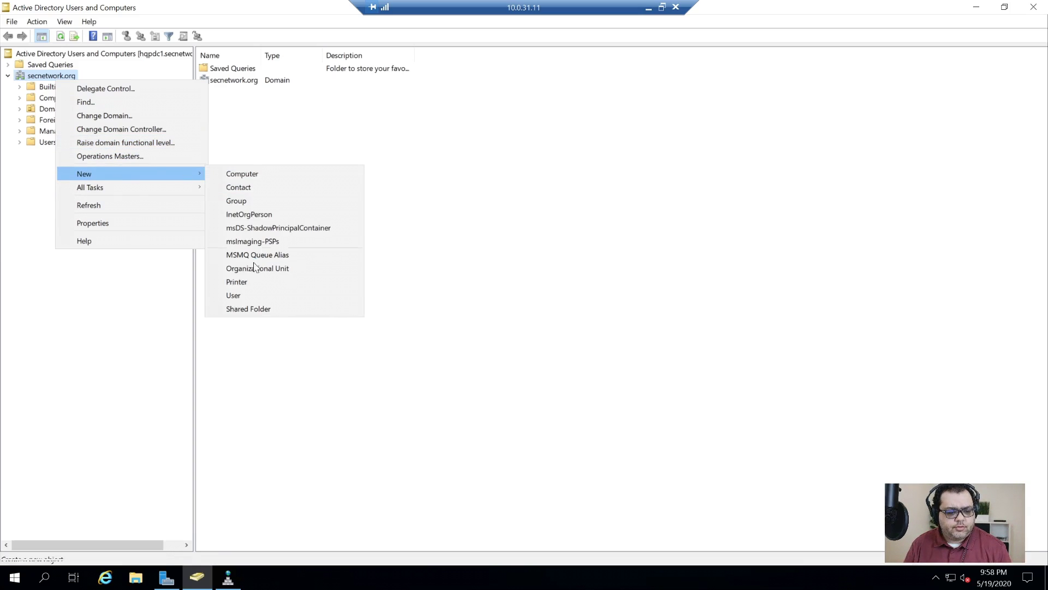
pyautogui.click(290, 265)
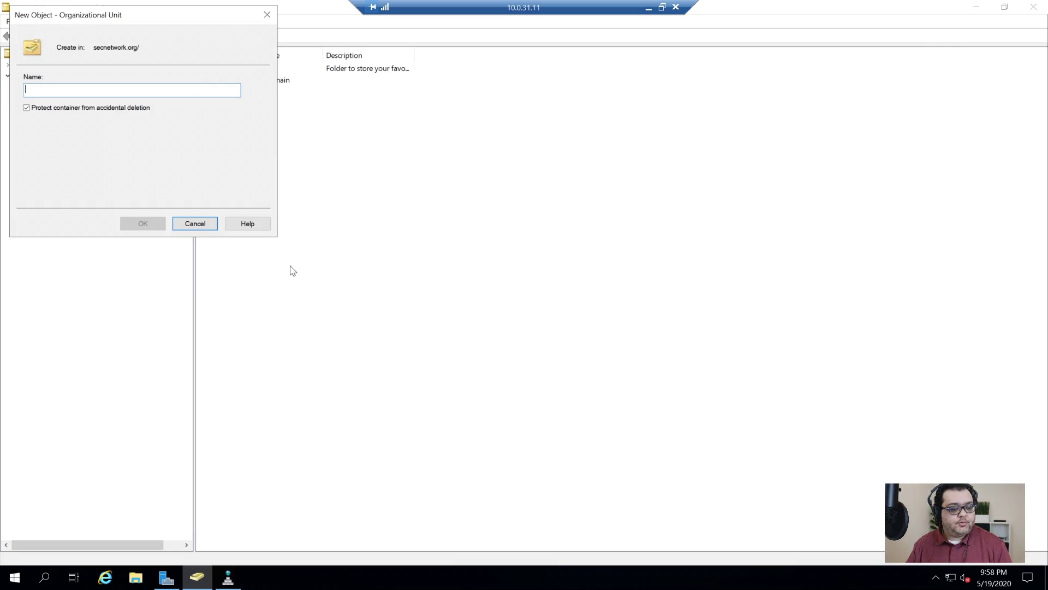
pyautogui.write('SECNET')
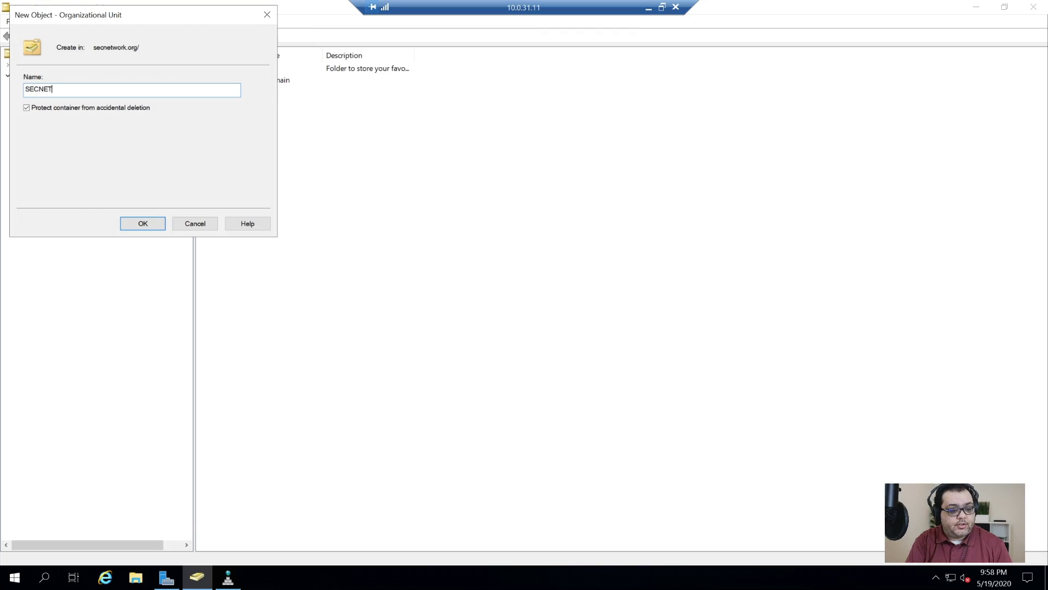
pyautogui.press('Return')
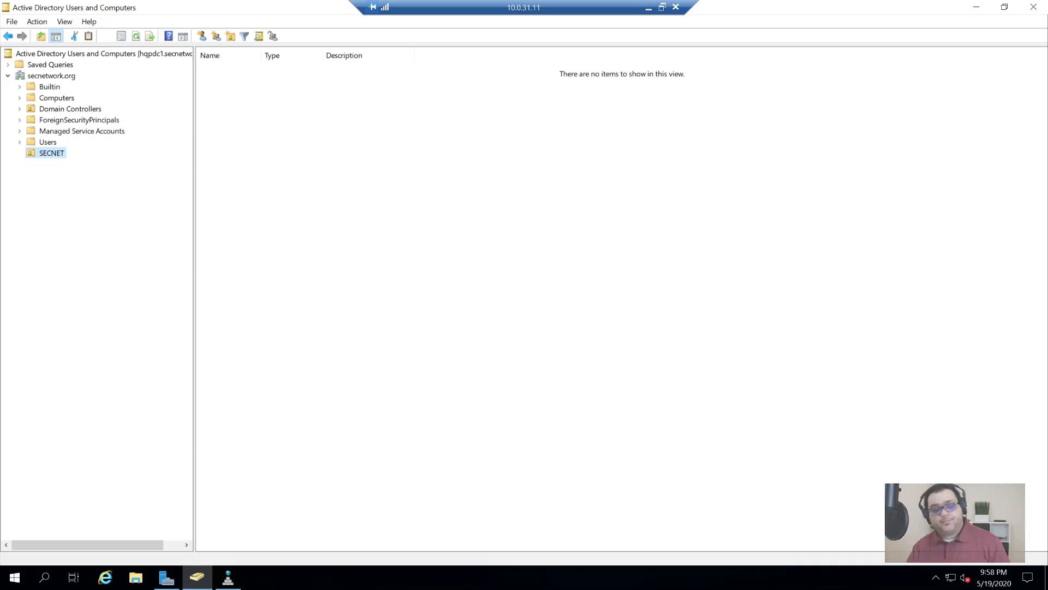
# - Create the Accounts OU under SECNET, discarding a mistaken 'Sydney' entry first
pyautogui.rightClick(48, 153)
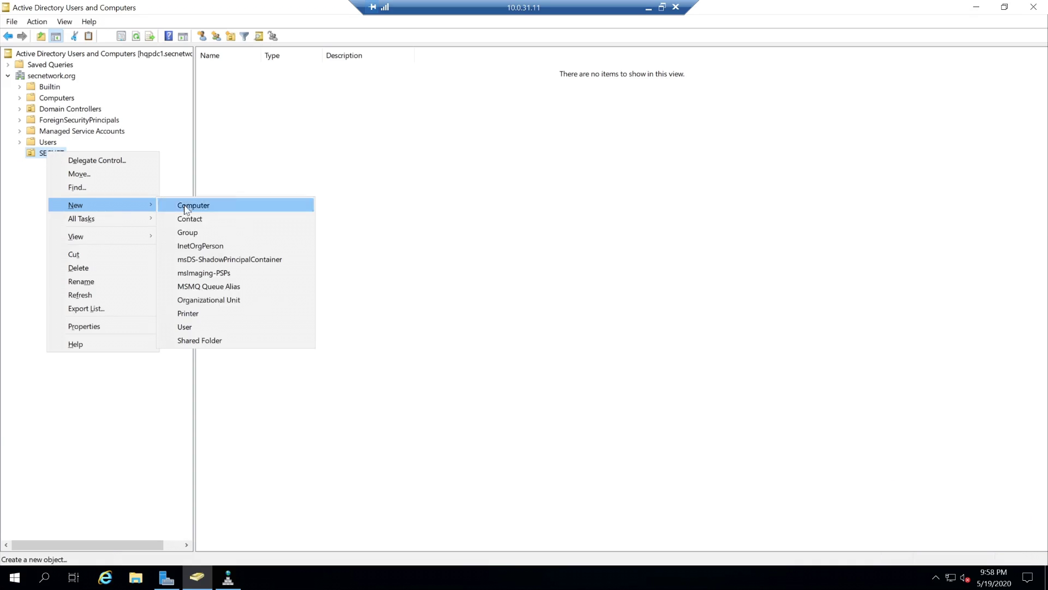
pyautogui.moveTo(109, 204)
pyautogui.click(219, 301)
pyautogui.write('Sydney')
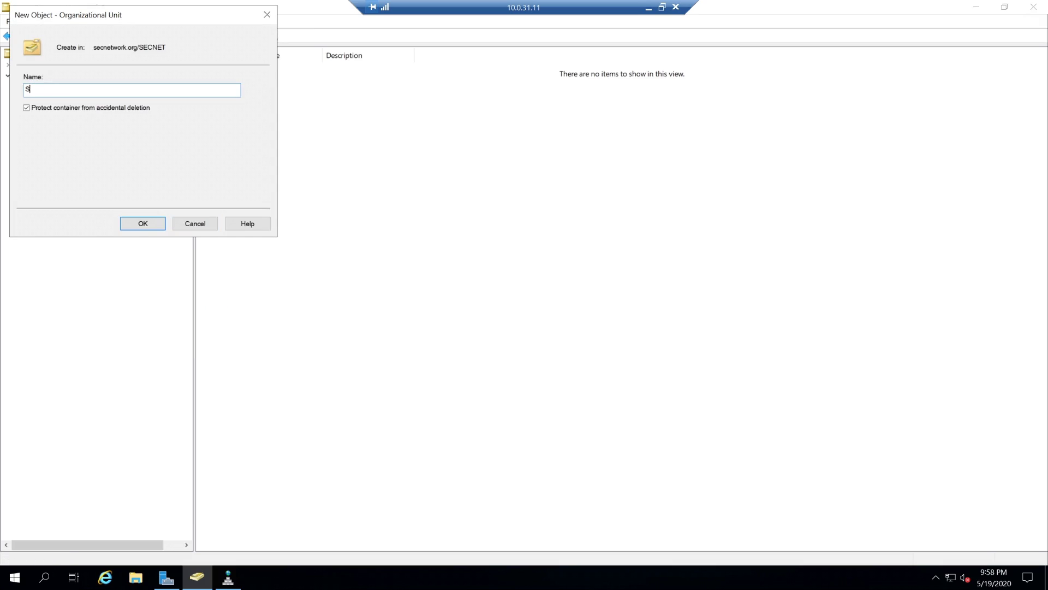
pyautogui.press('Return')
pyautogui.rightClick(52, 158)
pyautogui.moveTo(116, 206)
pyautogui.click(219, 307)
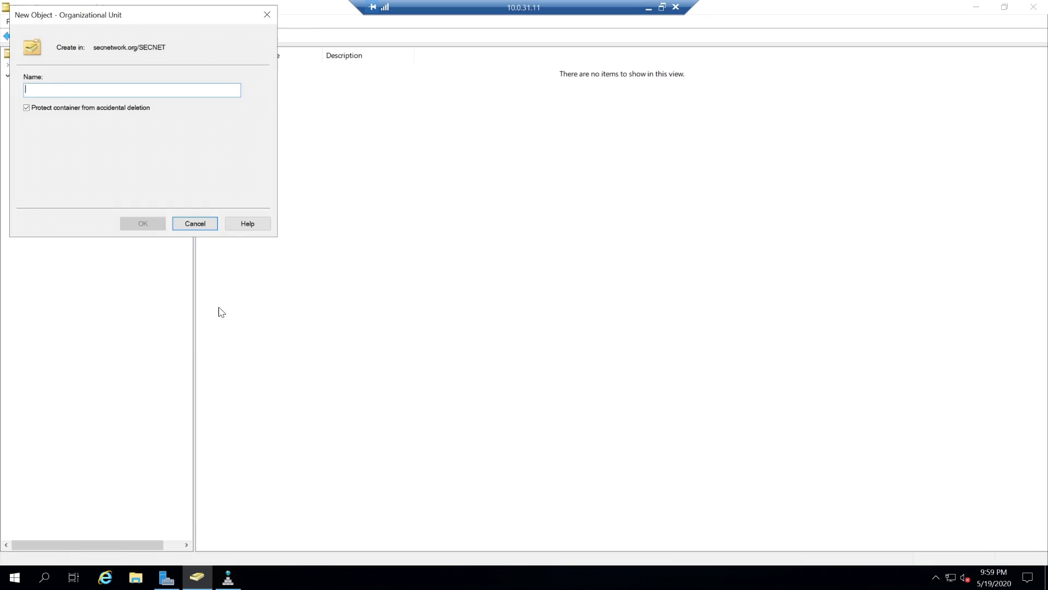
pyautogui.write('Accounts')
pyautogui.press('Return')
pyautogui.click(55, 154)
# - Create the Admins and Users OUs inside Accounts
pyautogui.rightClick(82, 166)
pyautogui.moveTo(95, 218)
pyautogui.click(221, 309)
pyautogui.write('Admins')
pyautogui.press('Return')
pyautogui.click(32, 164)
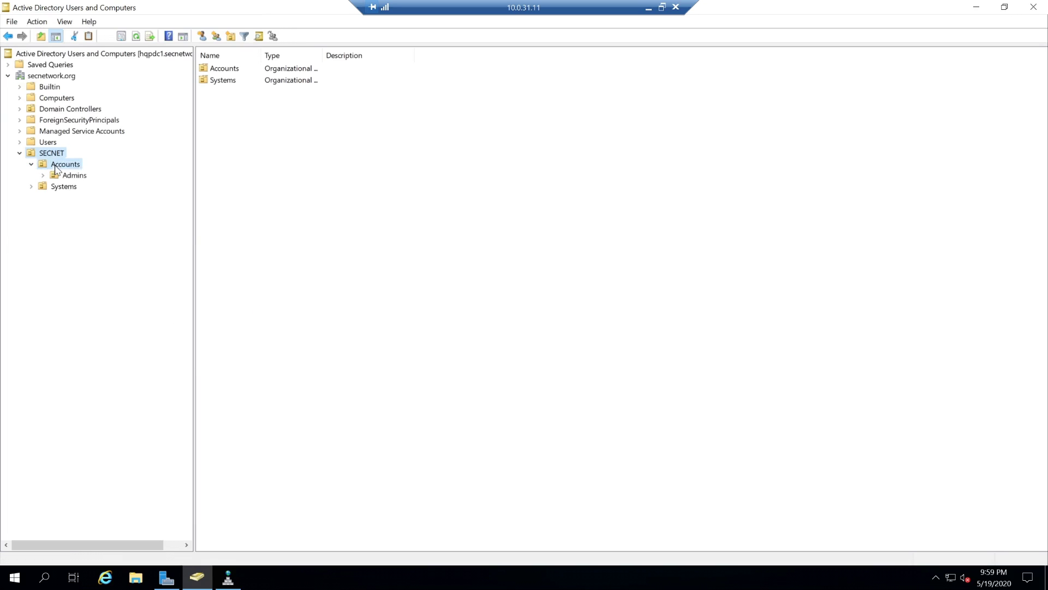
pyautogui.rightClick(56, 166)
pyautogui.click(218, 315)
pyautogui.write('Users')
pyautogui.press('Return')
# - Create the Groups and Services OUs inside Accounts
pyautogui.rightClick(86, 162)
pyautogui.moveTo(105, 213)
pyautogui.click(295, 311)
pyautogui.write('Groups')
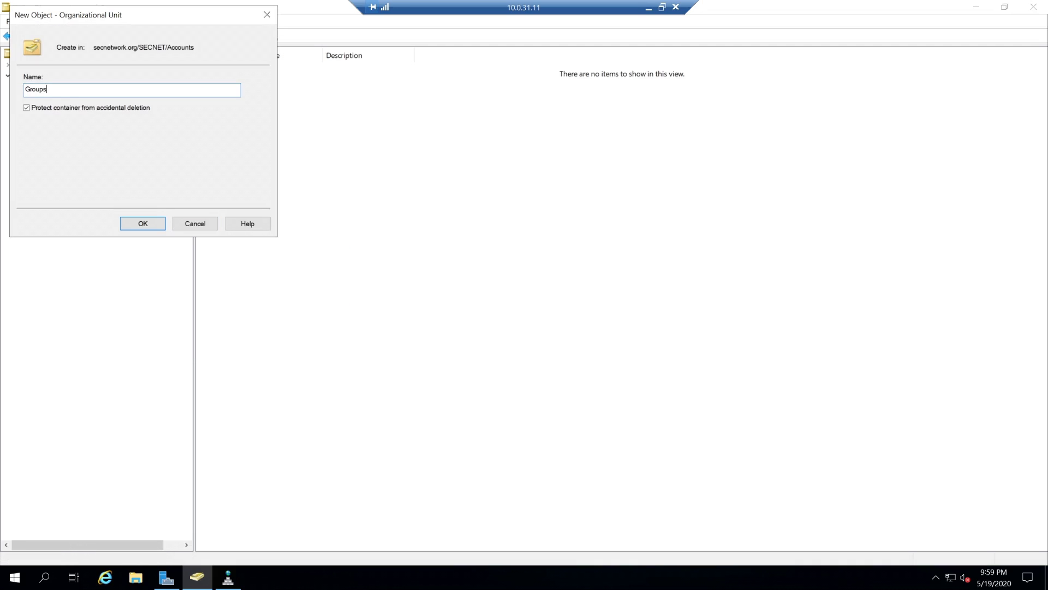
pyautogui.press('Return')
pyautogui.rightClick(76, 164)
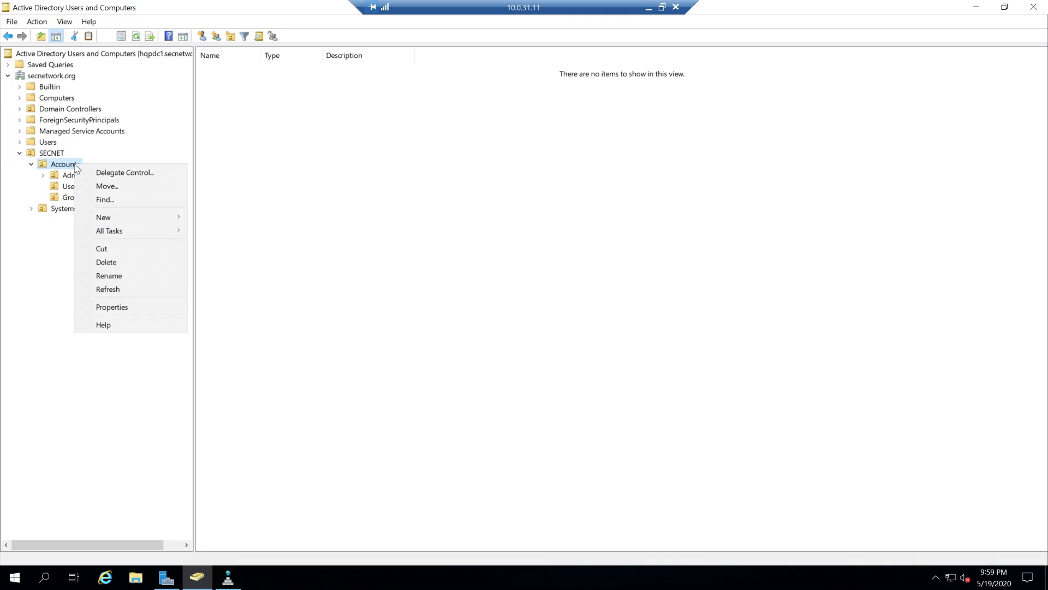
pyautogui.moveTo(112, 215)
pyautogui.click(241, 315)
pyautogui.write('Services')
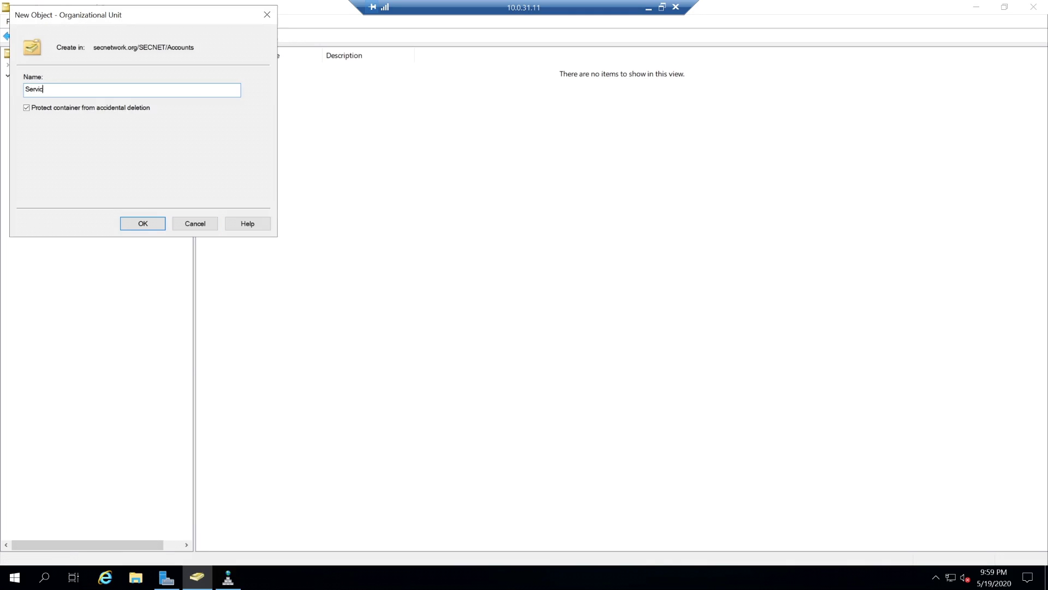
pyautogui.press('Return')
# - Create the Servers and Clients OUs inside Systems
pyautogui.rightClick(55, 220)
pyautogui.moveTo(82, 273)
pyautogui.click(243, 370)
pyautogui.write('Servers')
pyautogui.press('Return')
pyautogui.rightClick(56, 221)
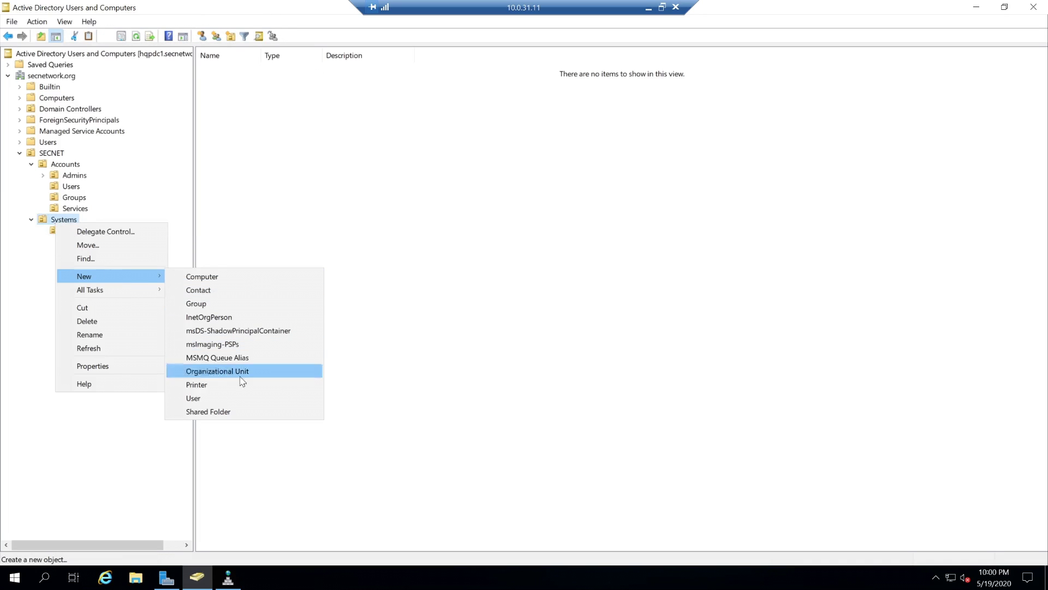
pyautogui.click(227, 372)
pyautogui.write('Clients')
pyautogui.press('Return')
# - Create the Virtual and Desktops OUs inside Clients
pyautogui.rightClick(79, 244)
pyautogui.moveTo(107, 296)
pyautogui.click(293, 391)
pyautogui.write('Virtual')
pyautogui.press('Return')
pyautogui.rightClick(80, 244)
pyautogui.moveTo(117, 225)
pyautogui.click(281, 382)
pyautogui.write('Desktops')
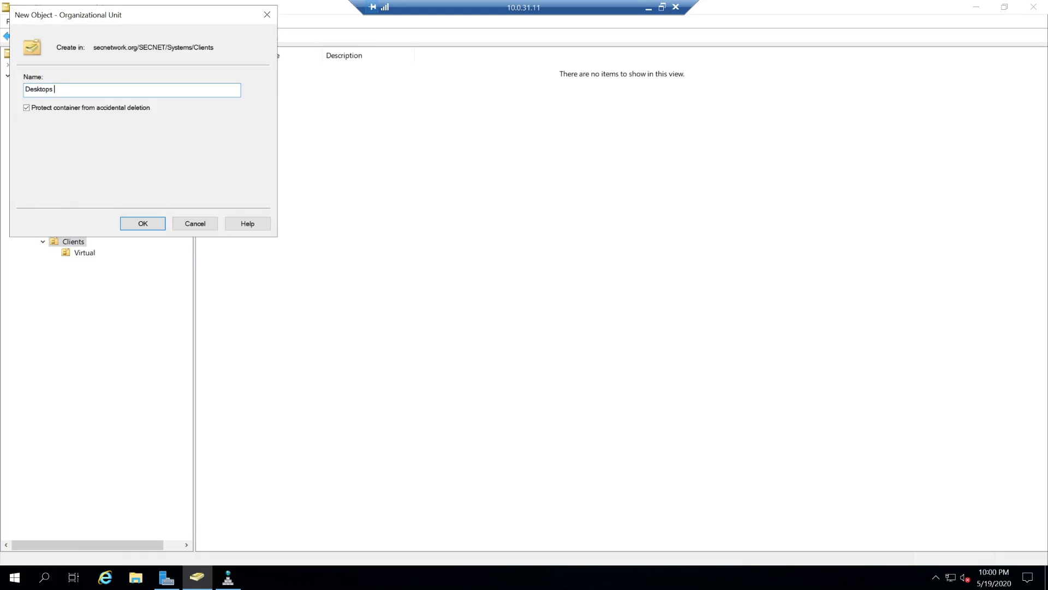
pyautogui.press('Return')
# - Rename the Desktops OU to Desktop
pyautogui.rightClick(73, 242)
pyautogui.moveTo(148, 300)
pyautogui.click(45, 300)
pyautogui.rightClick(85, 265)
pyautogui.click(142, 392)
pyautogui.press('End')
pyautogui.press('BackSpace')
pyautogui.press('Return')
# - Create the Laptop OU inside Clients
pyautogui.rightClick(79, 241)
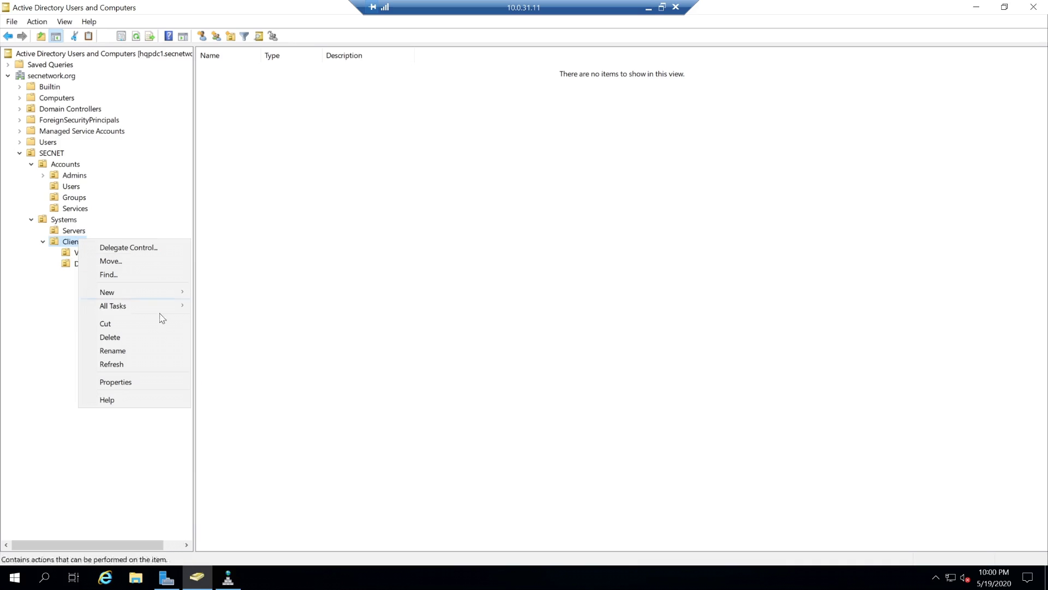
pyautogui.moveTo(155, 297)
pyautogui.click(243, 401)
pyautogui.write('Laptop')
pyautogui.press('Return')
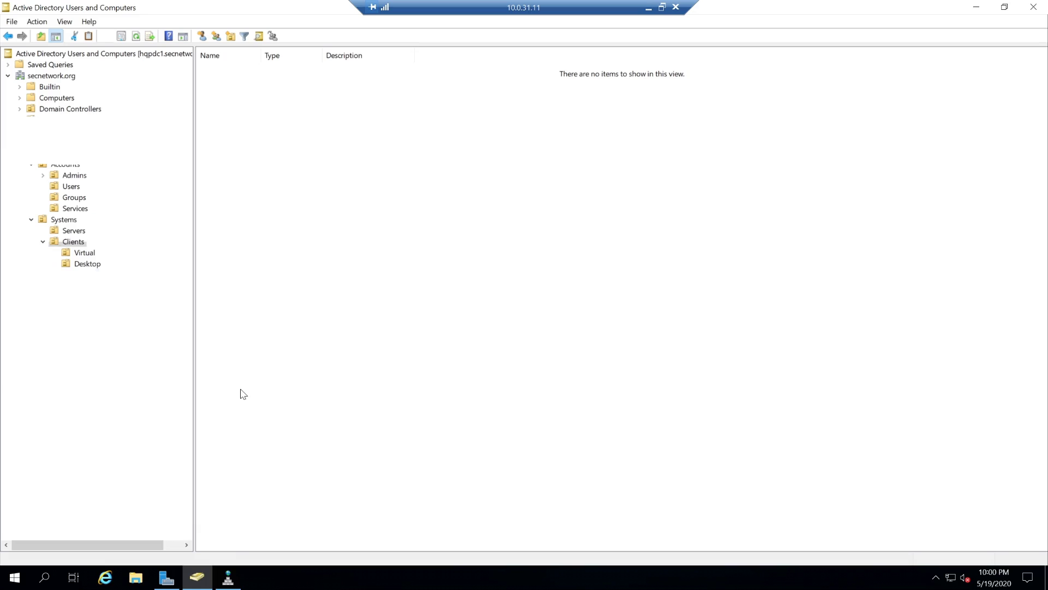
# - Create the Linux OU inside Servers
pyautogui.rightClick(71, 230)
pyautogui.moveTo(131, 284)
pyautogui.click(262, 384)
pyautogui.write('Linux')
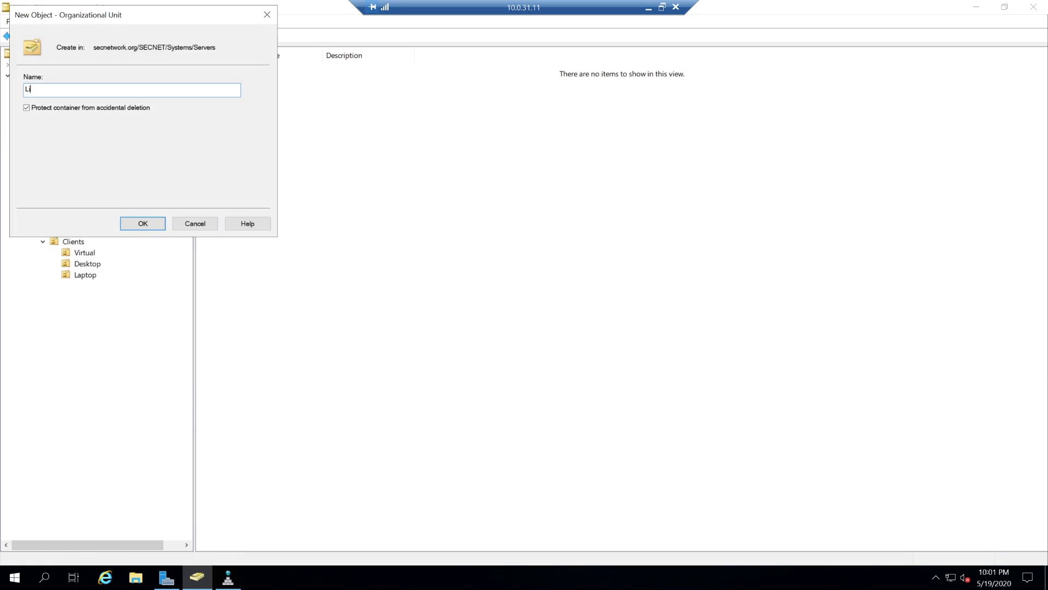
pyautogui.press('Return')
# - Add the PKI and NPS OUs inside Servers, then select the Admins OU
pyautogui.rightClick(71, 231)
pyautogui.click(266, 378)
pyautogui.write('Windows')
pyautogui.press('Return')
pyautogui.press('Left')
pyautogui.hotkey('shift', 'F10')
pyautogui.press('n')
pyautogui.click(252, 380)
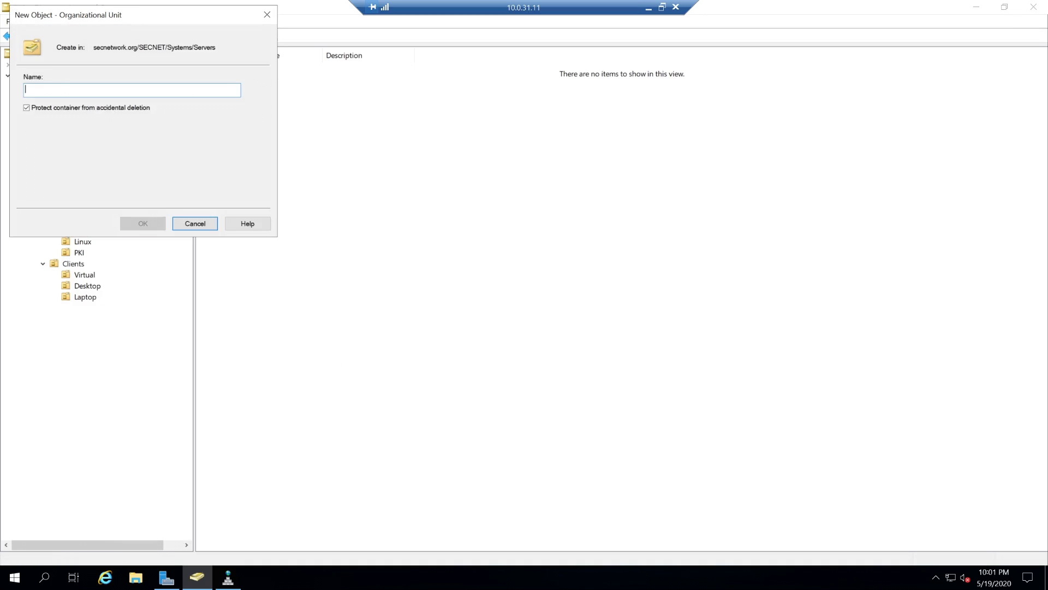
pyautogui.write('NPS')
pyautogui.press('Return')
pyautogui.click(84, 177)
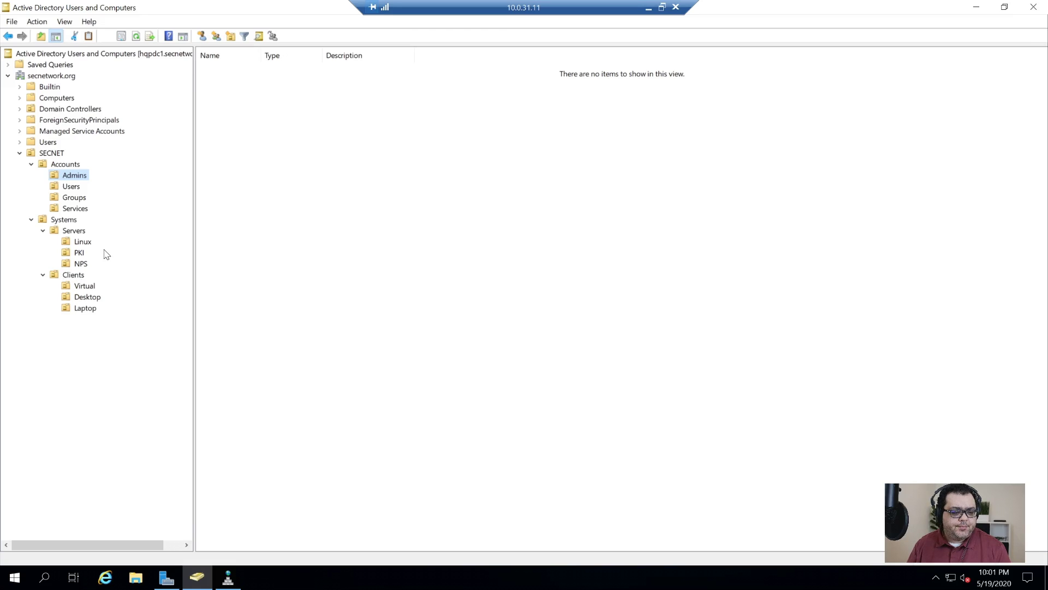
# - Start a new user in Admins, entering the admin's full name and an admin logon name
pyautogui.rightClick(393, 202)
pyautogui.moveTo(459, 258)
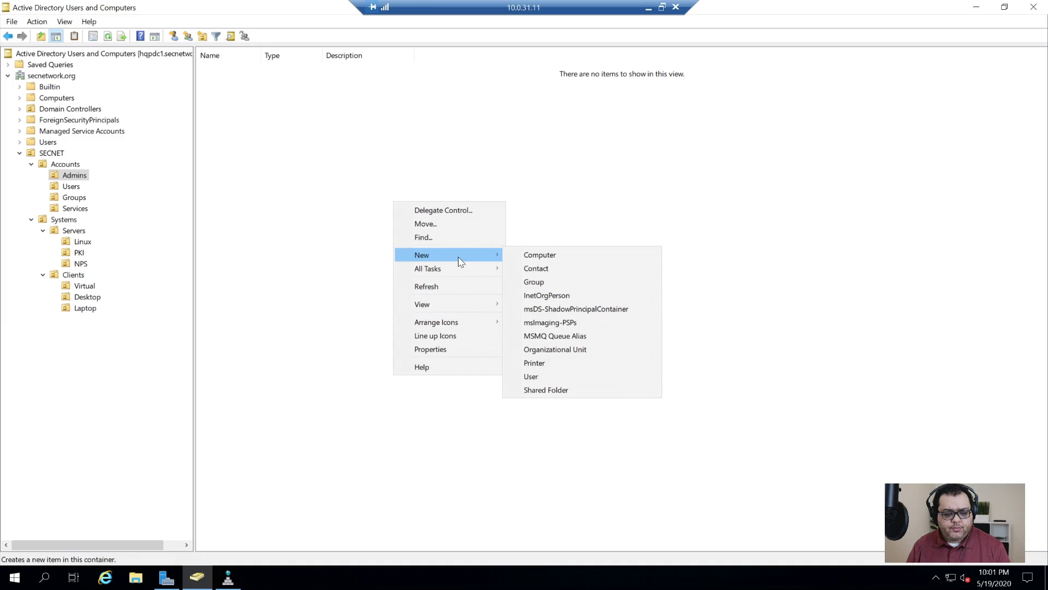
pyautogui.click(553, 374)
pyautogui.moveTo(117, 12); pyautogui.dragTo(527, 208)
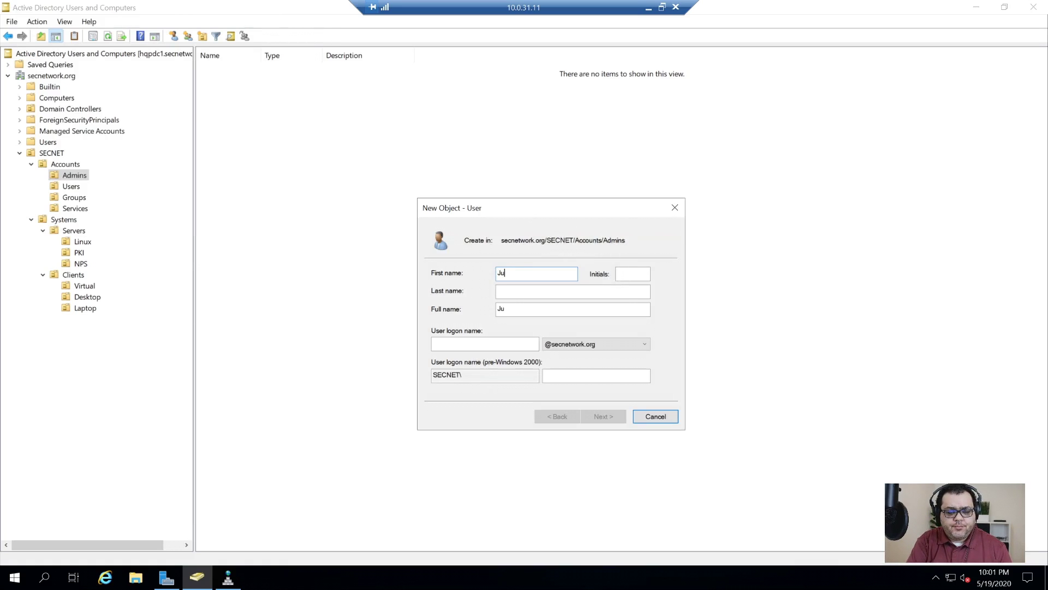
pyautogui.press('Tab')
pyautogui.press('End')
pyautogui.hotkey('ctrl', 'shift', 'Left')
pyautogui.press('BackSpace')
pyautogui.press('Home')
pyautogui.write('Yates')
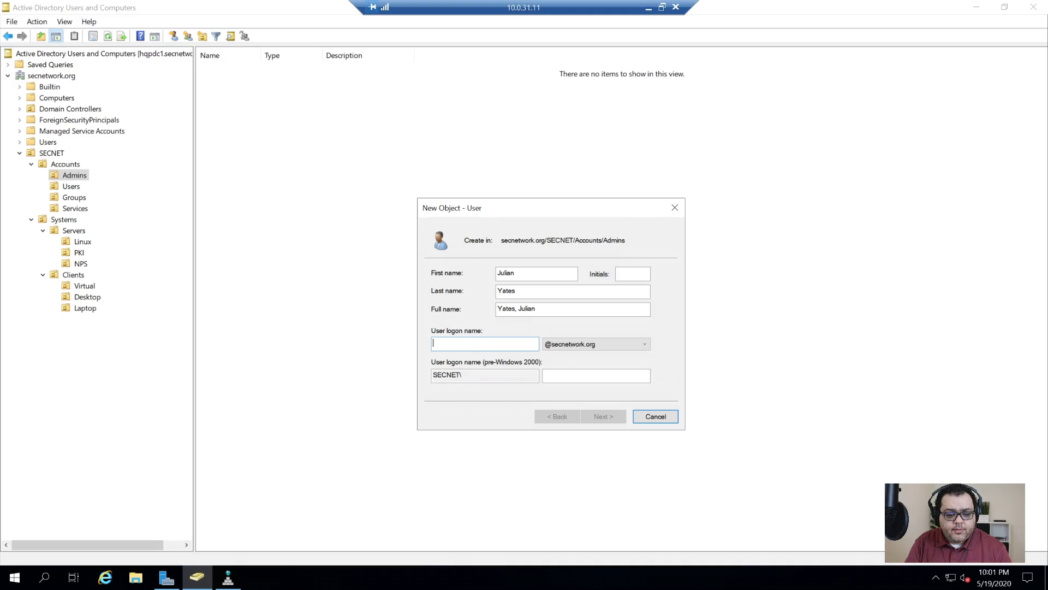
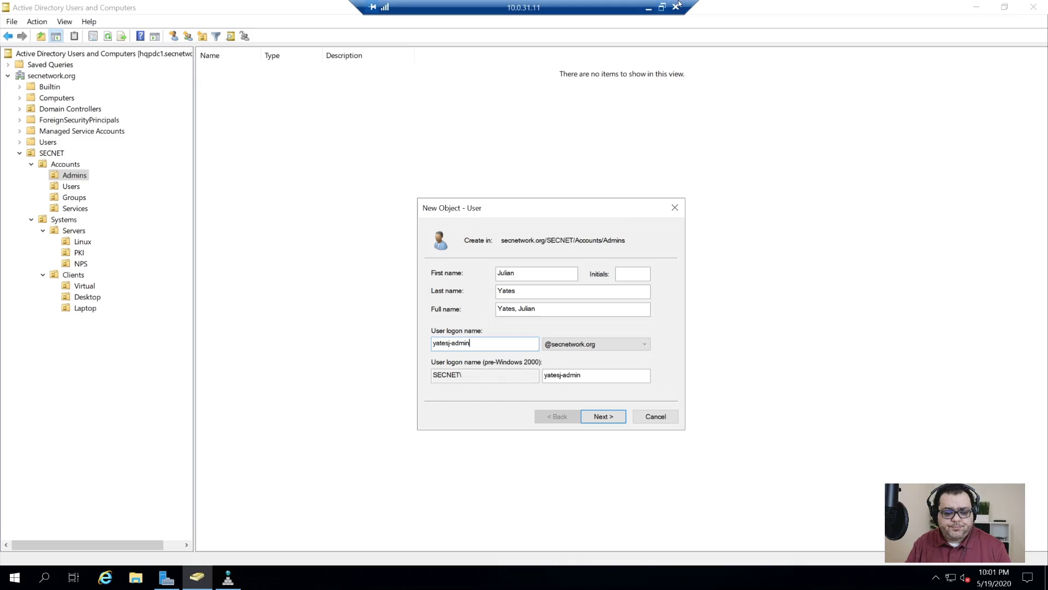
pyautogui.click(608, 419)
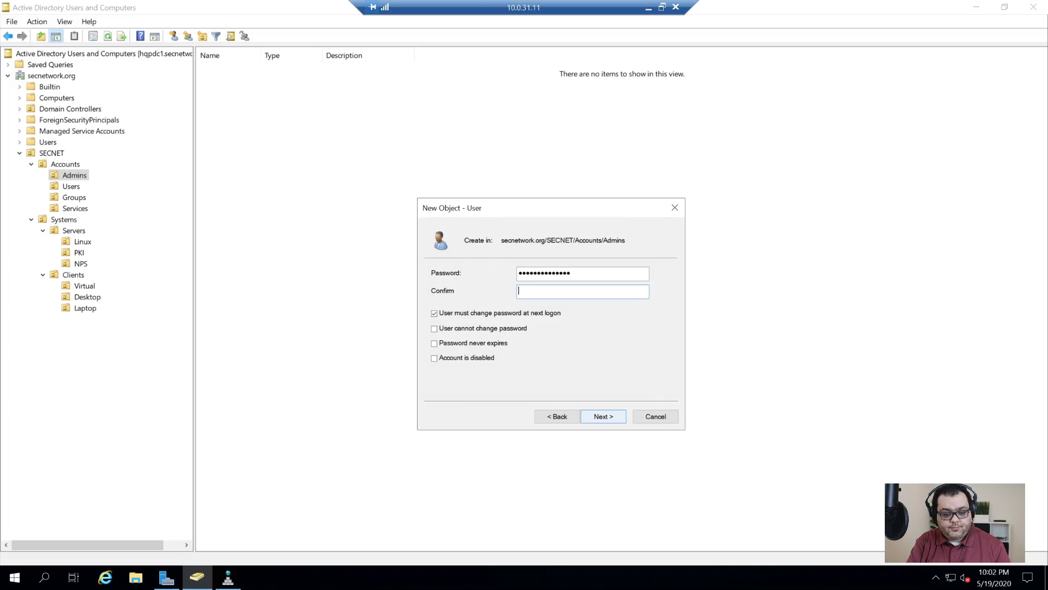
# - Set the account password, untick 'User must change password at next logon', and finish the wizard
pyautogui.write('!')
pyautogui.press('Tab')
pyautogui.press('space')
pyautogui.press('Tab')
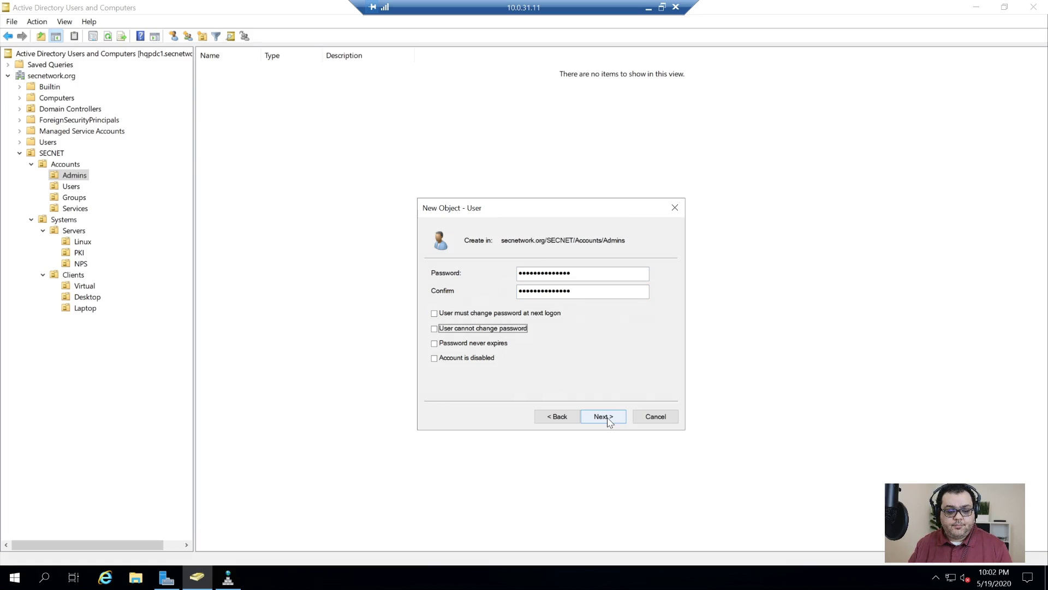
pyautogui.press('Tab')
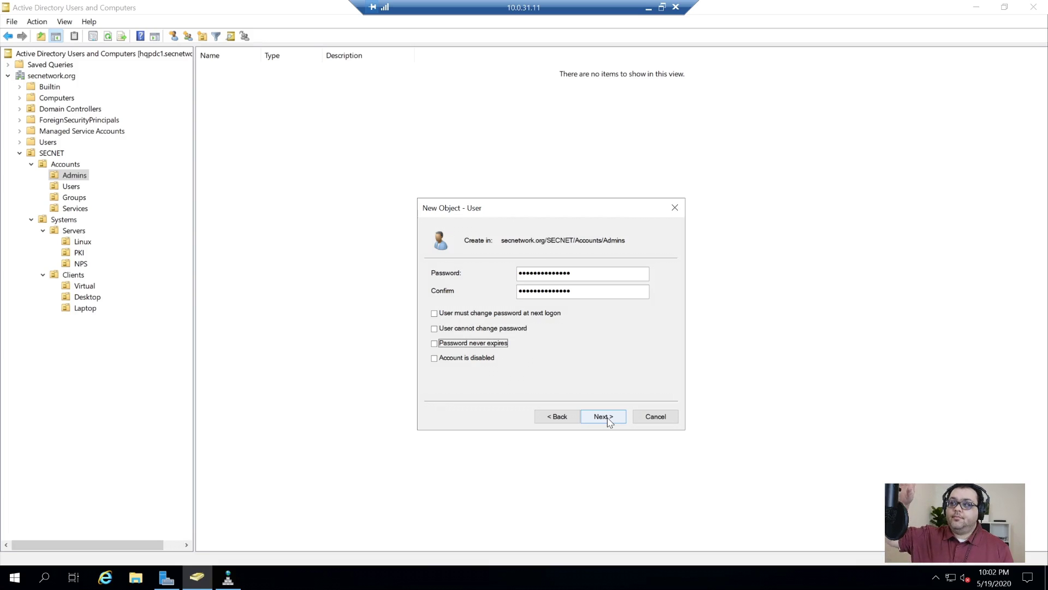
pyautogui.click(608, 419)
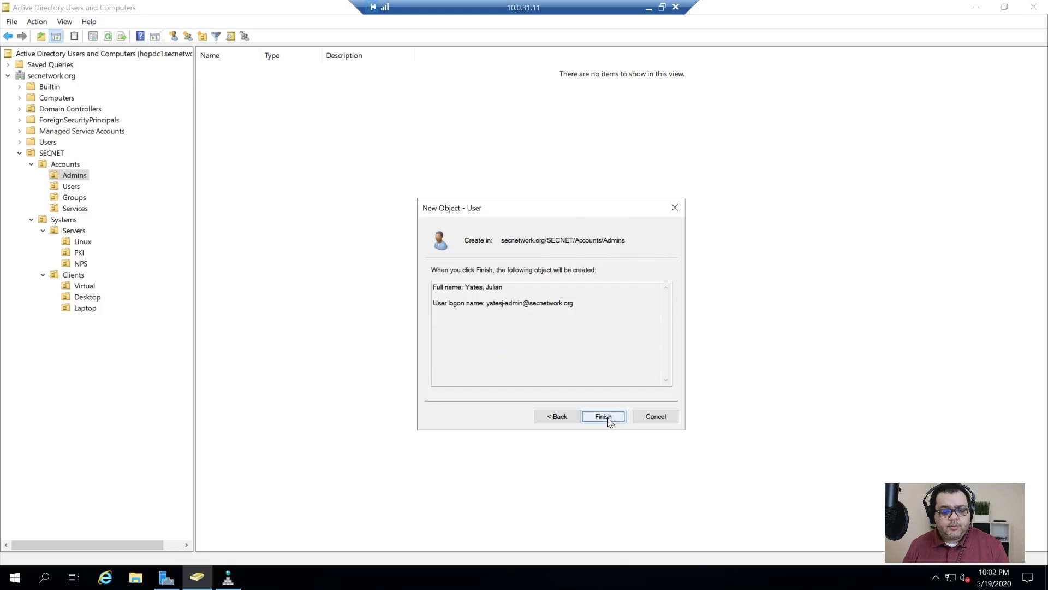
pyautogui.click(603, 416)
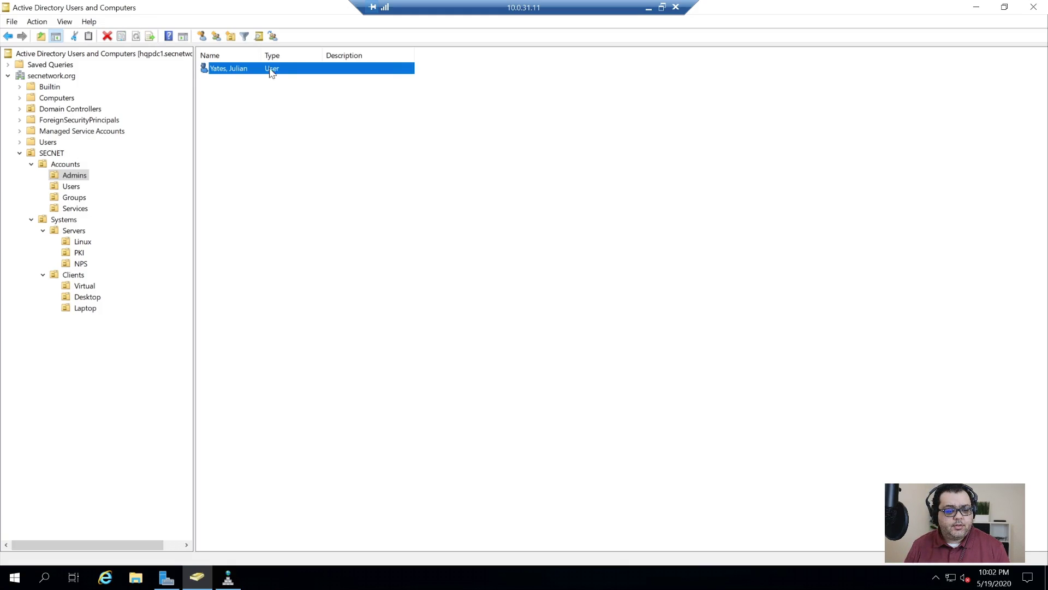
# - Open the new admin account's properties and go to its Member Of tab
pyautogui.rightClick(270, 68)
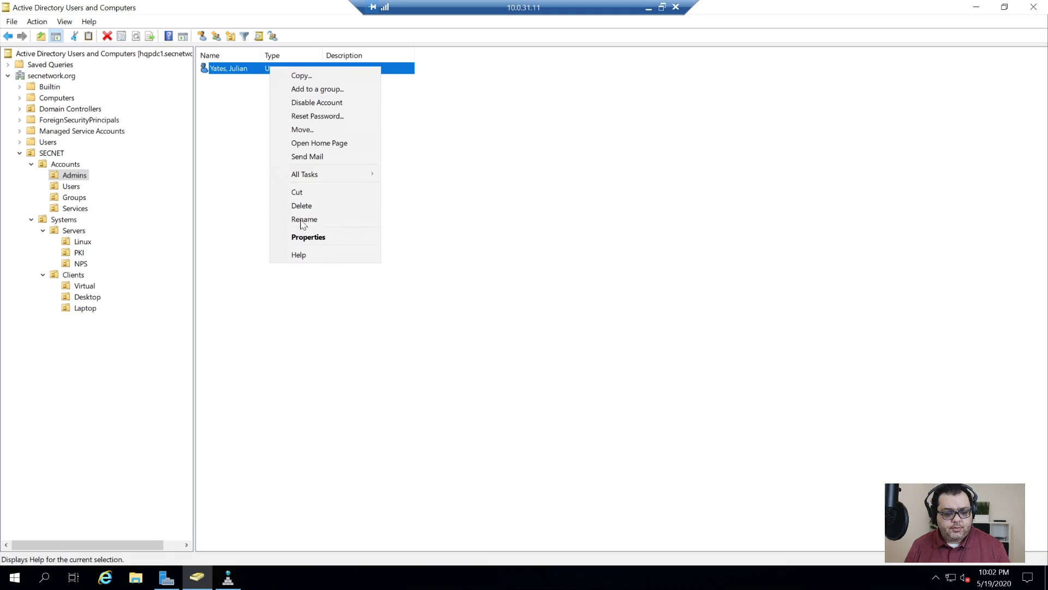
pyautogui.click(322, 244)
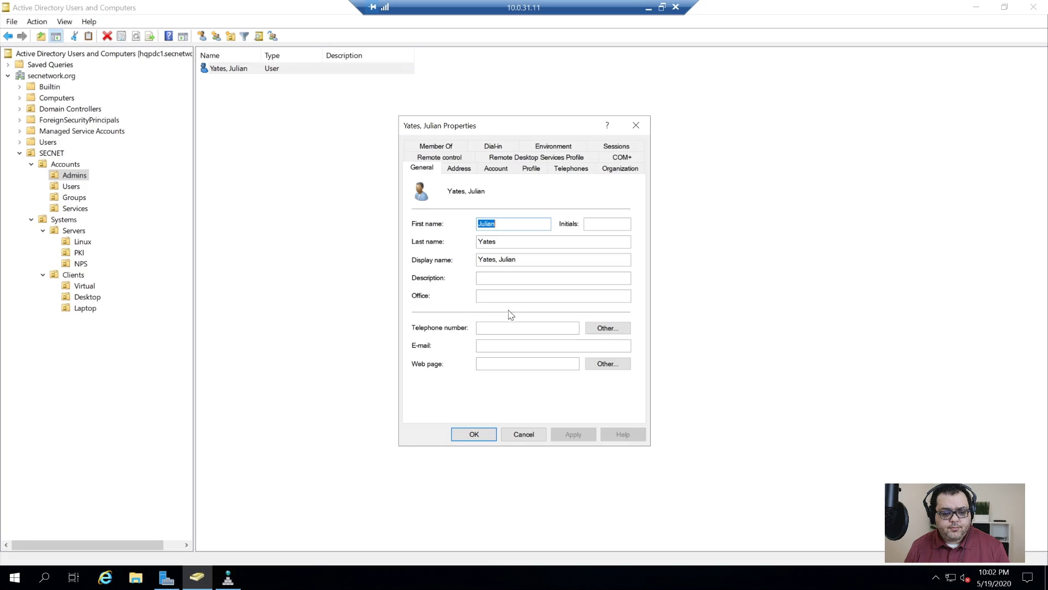
pyautogui.click(460, 168)
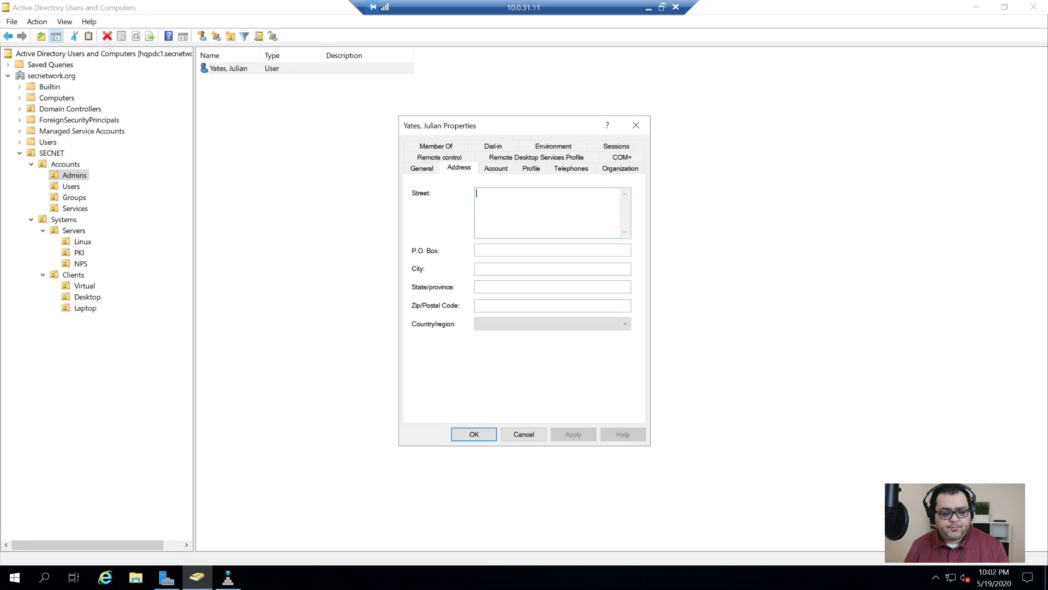
pyautogui.click(495, 168)
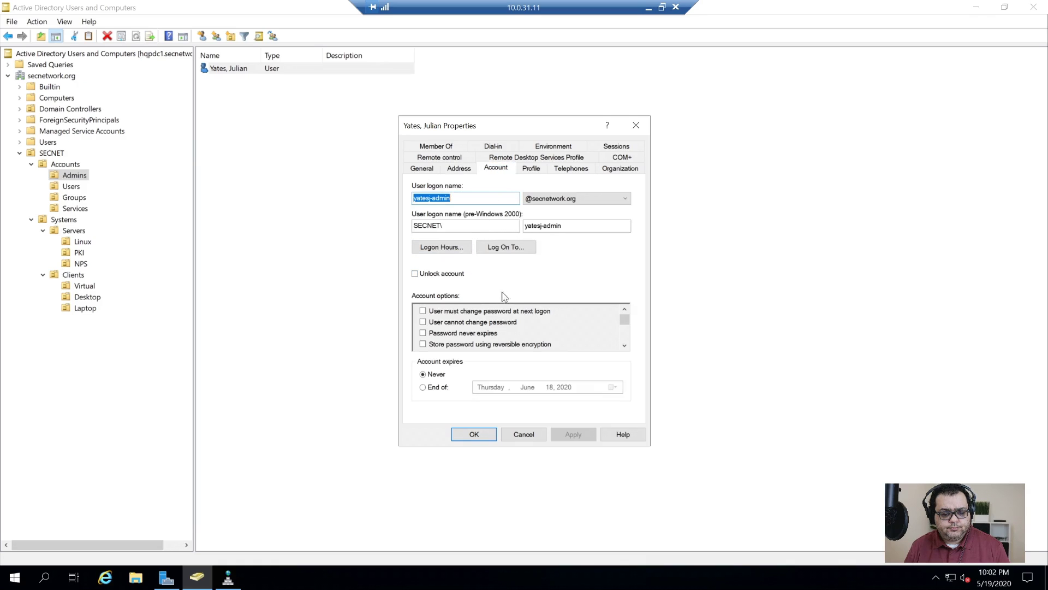
pyautogui.click(530, 171)
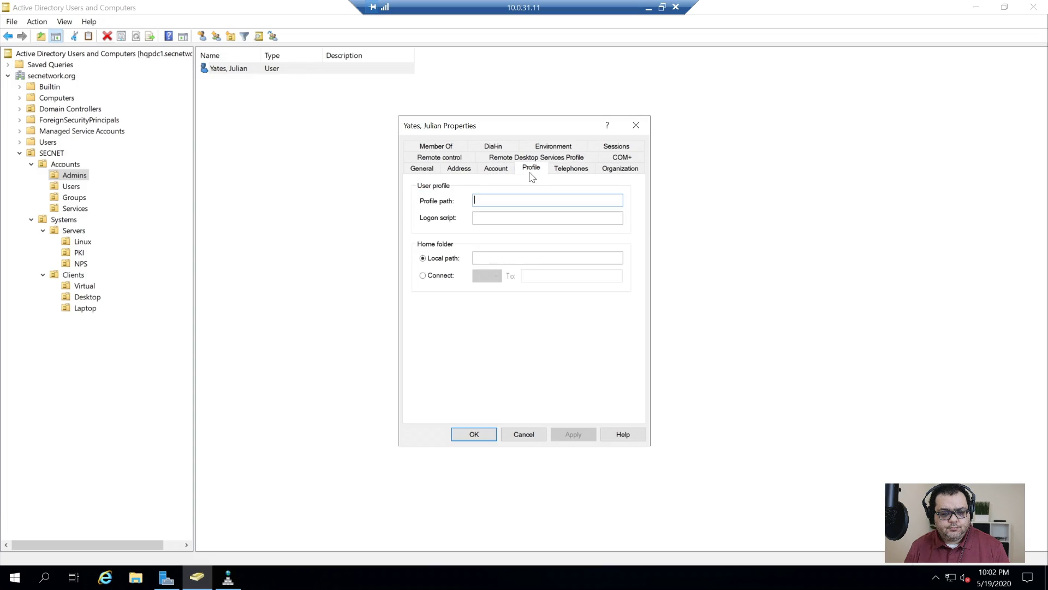
pyautogui.click(568, 169)
pyautogui.click(436, 146)
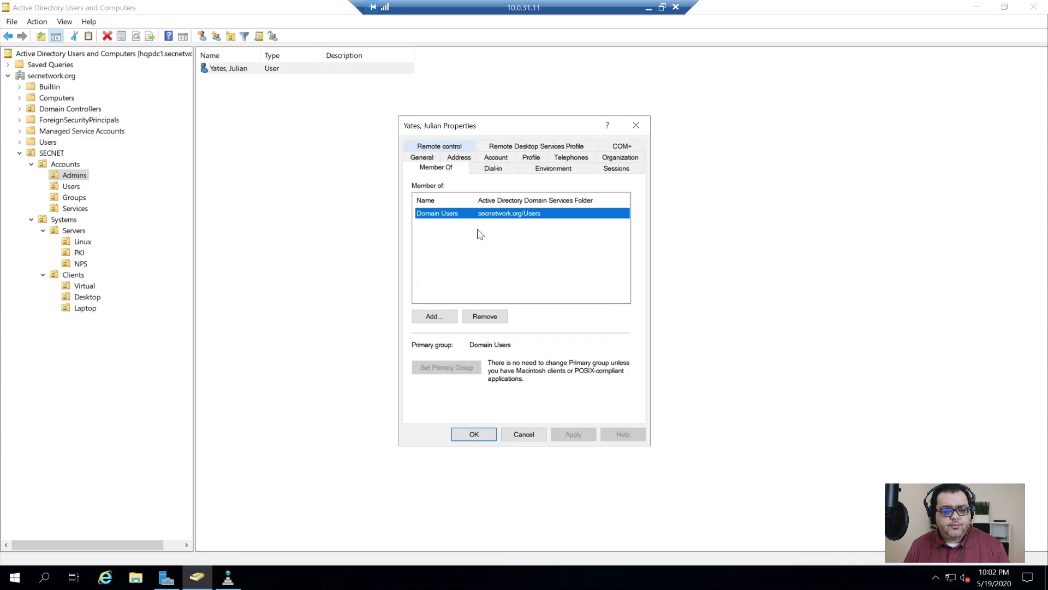
# - Add Domain Admins, Schema Admins and Enterprise Admins memberships, then apply and close
pyautogui.click(439, 318)
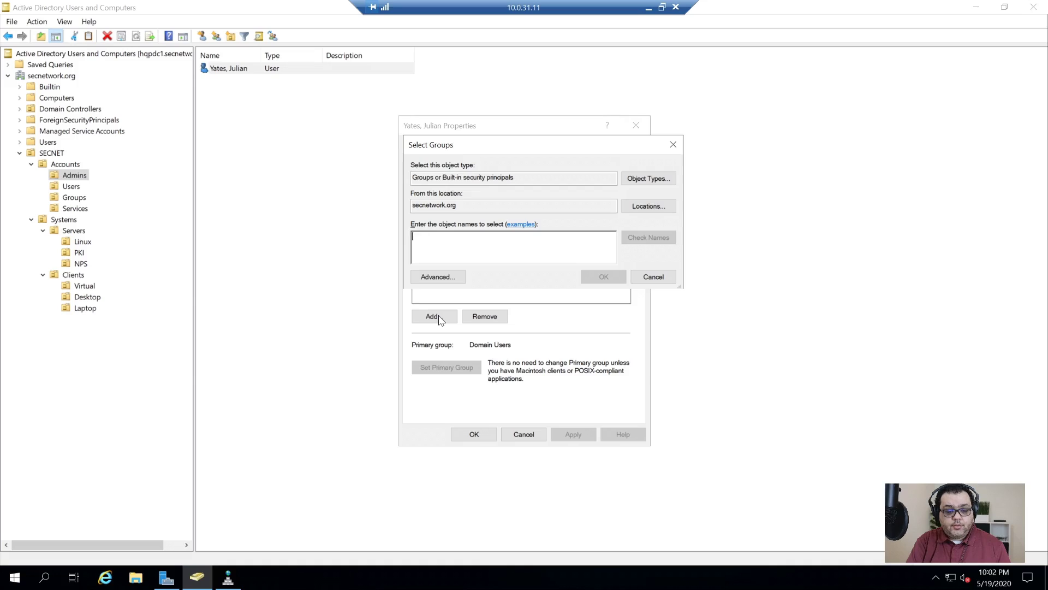
pyautogui.write('d')
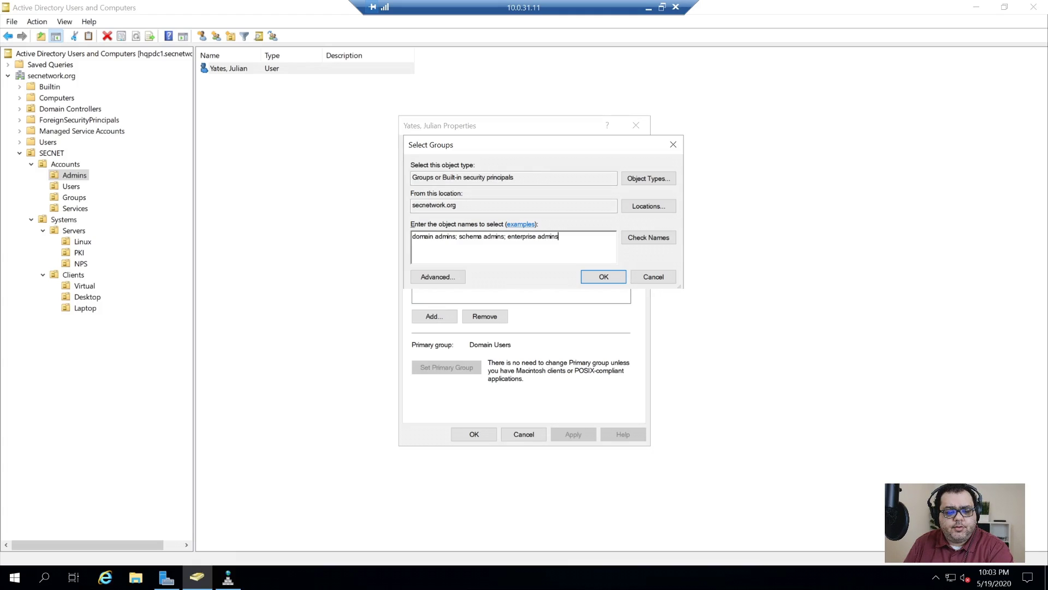
pyautogui.click(648, 237)
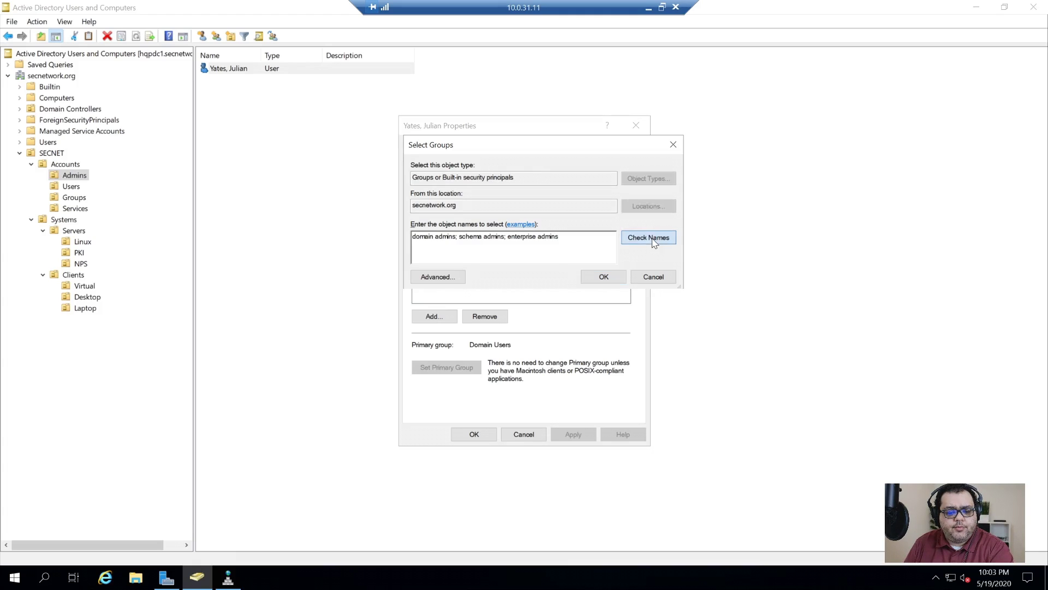
pyautogui.click(605, 278)
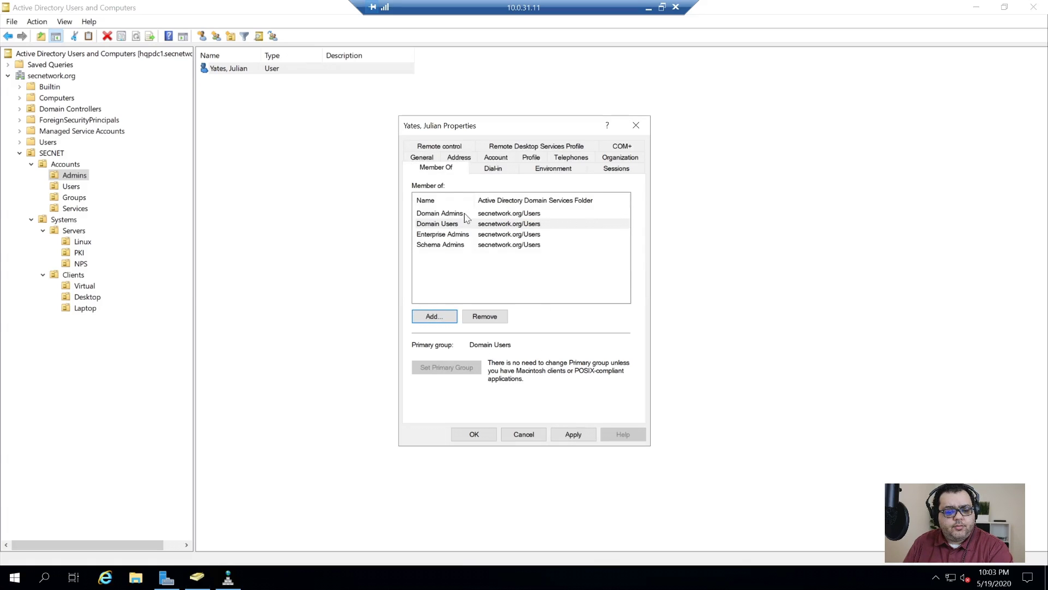
pyautogui.moveTo(477, 194); pyautogui.dragTo(475, 195)
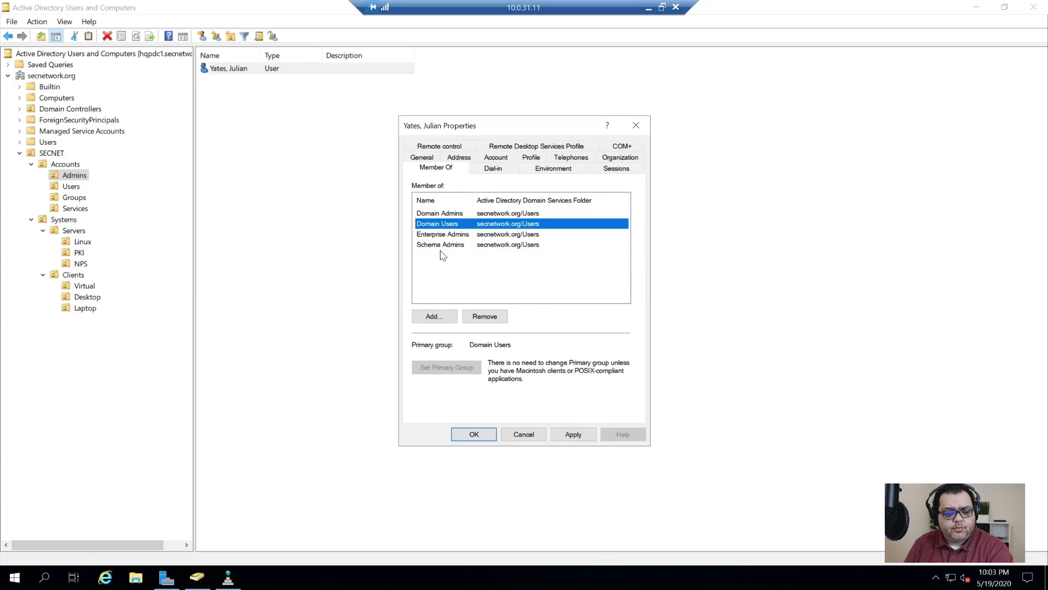
pyautogui.click(443, 255)
pyautogui.click(441, 247)
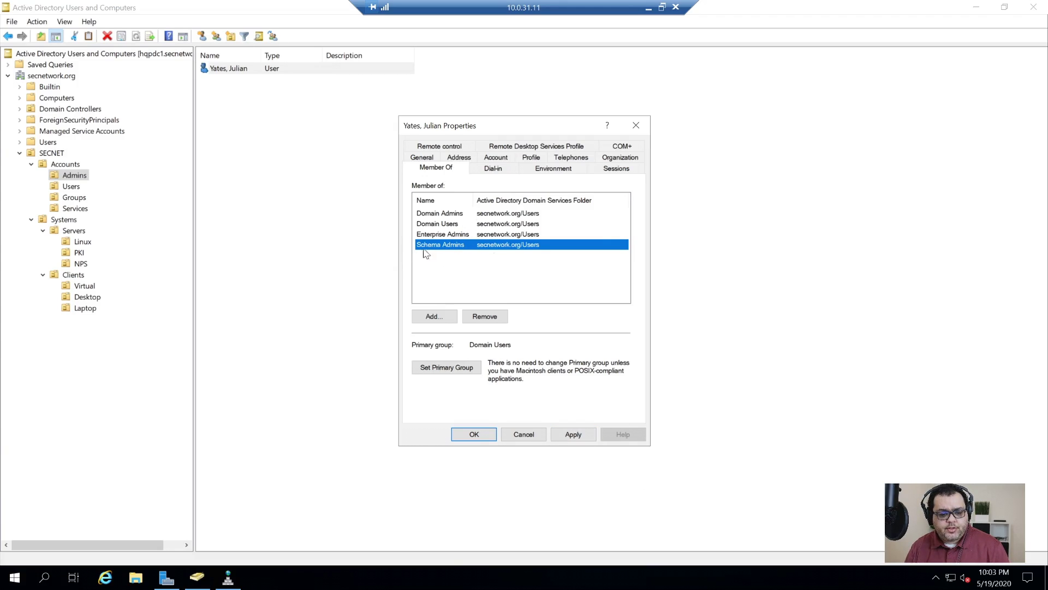
pyautogui.click(571, 437)
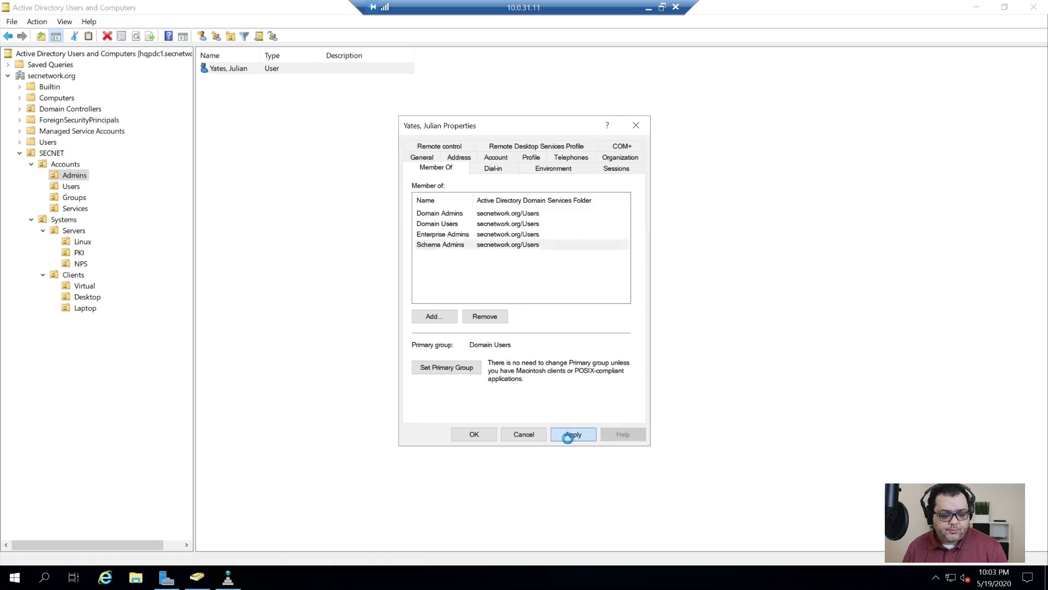
pyautogui.click(481, 435)
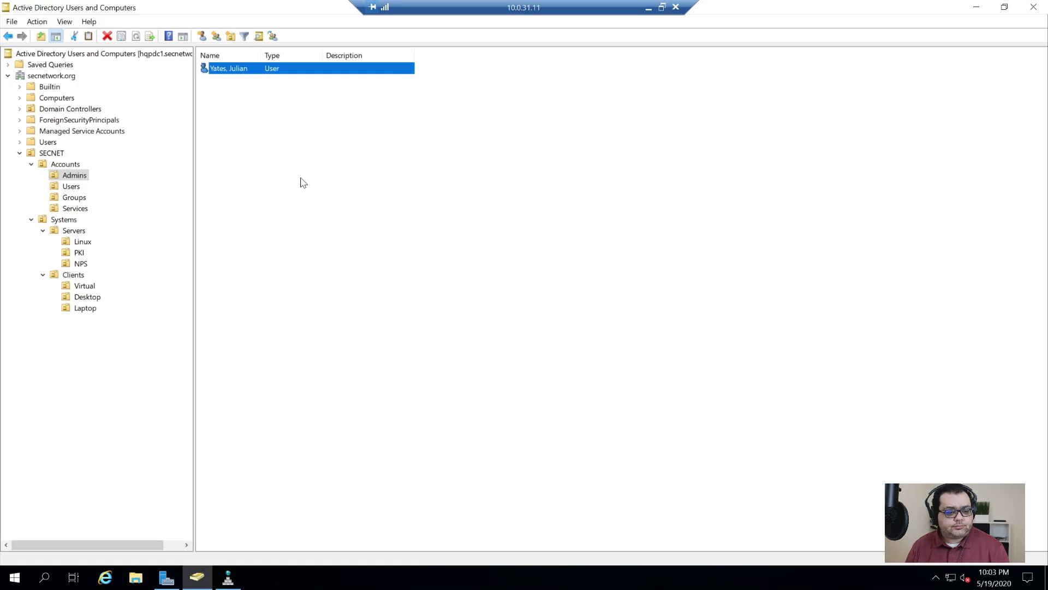
# - Append ' (Admin)' to the admin account's full name and display name
pyautogui.moveTo(263, 54); pyautogui.dragTo(324, 55)
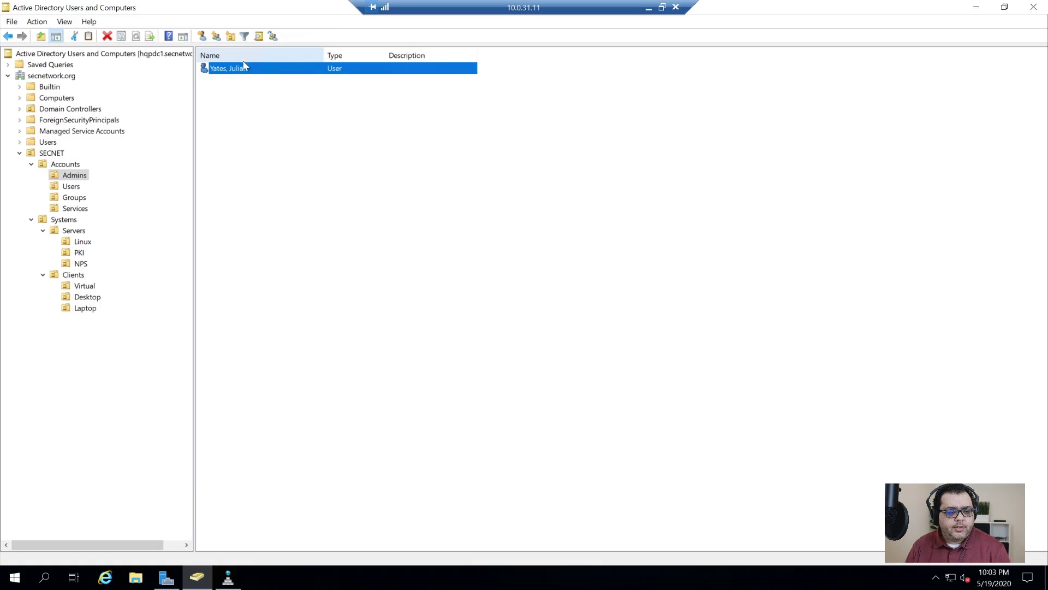
pyautogui.rightClick(240, 66)
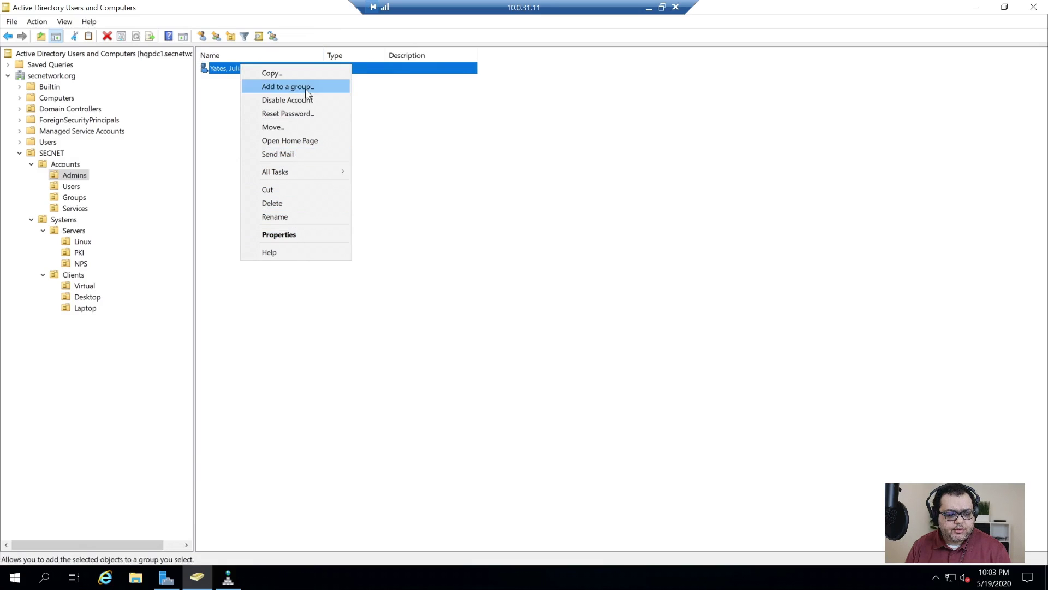
pyautogui.click(298, 214)
pyautogui.press('End')
pyautogui.write('(Admin')
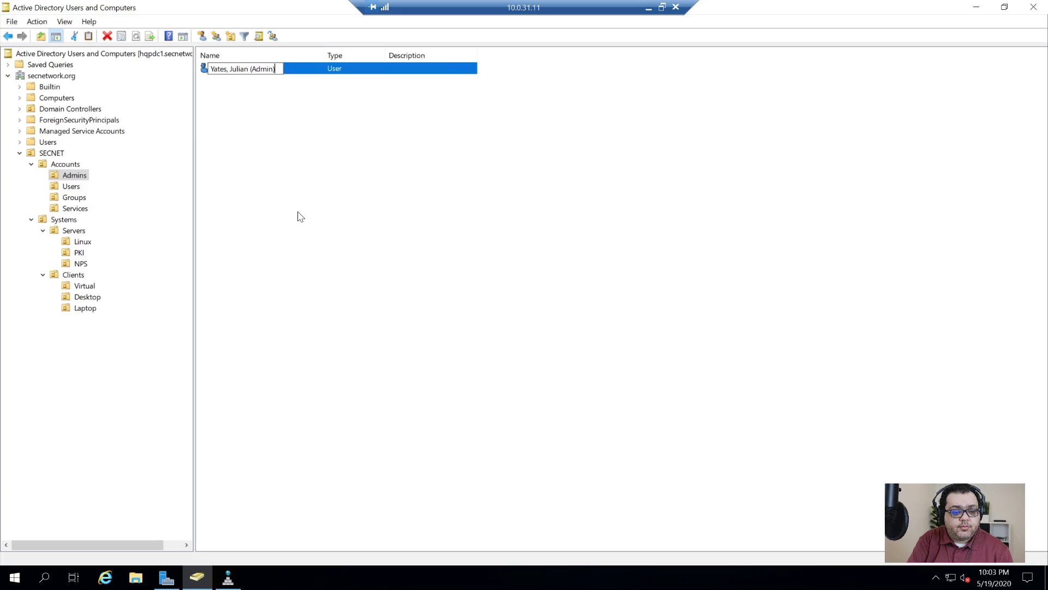
pyautogui.press('Return')
pyautogui.hotkey('ctrl', 'c')
pyautogui.press('Tab')
pyautogui.press('Tab')
pyautogui.press('Tab')
pyautogui.hotkey('ctrl', 'v')
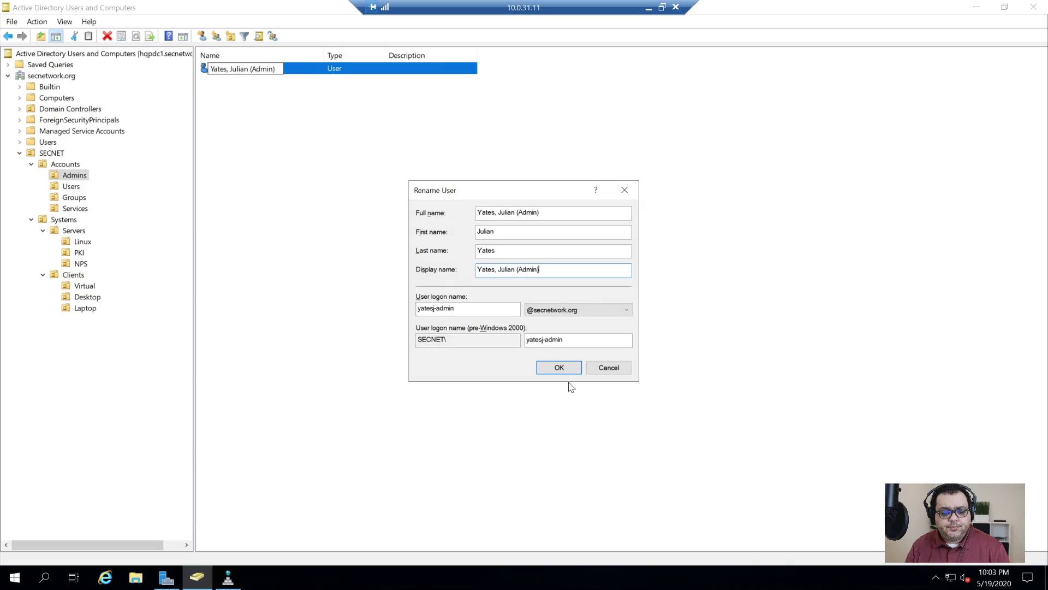
pyautogui.click(568, 371)
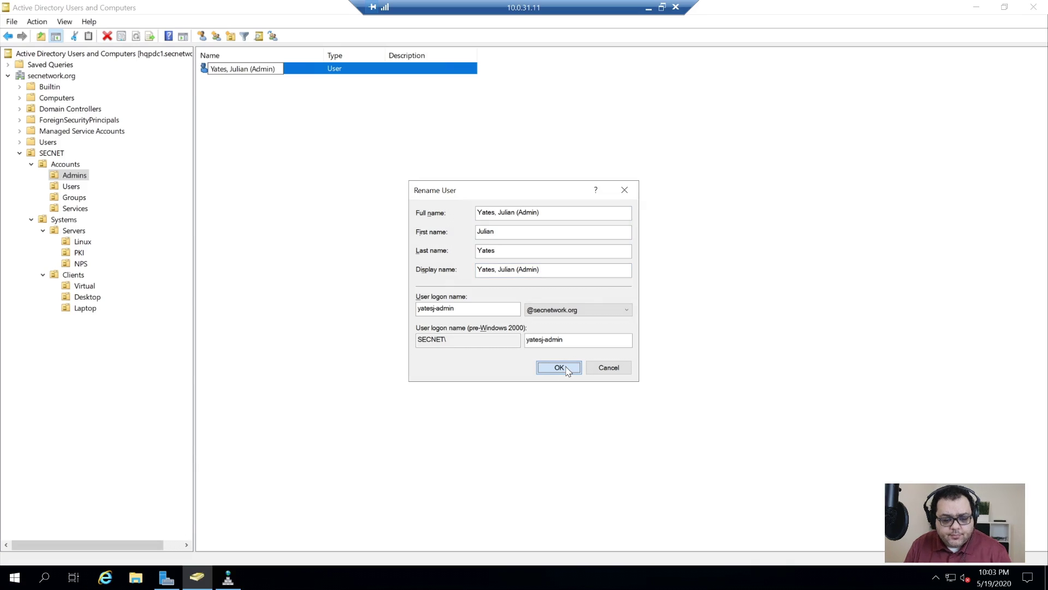
pyautogui.click(568, 371)
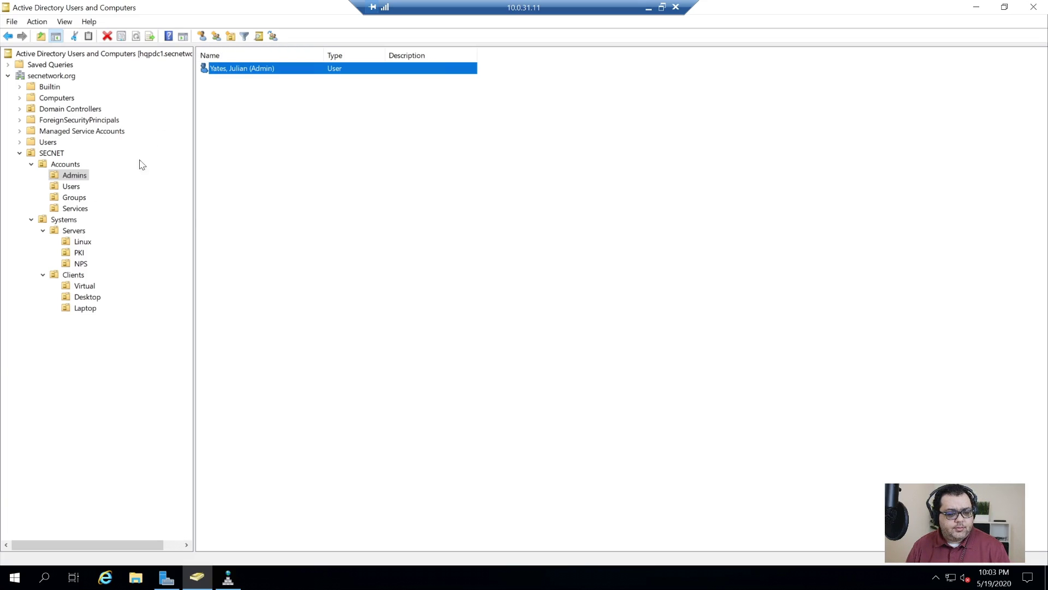
# - Start a new user account in SECNET's Accounts\Users OU
pyautogui.click(76, 188)
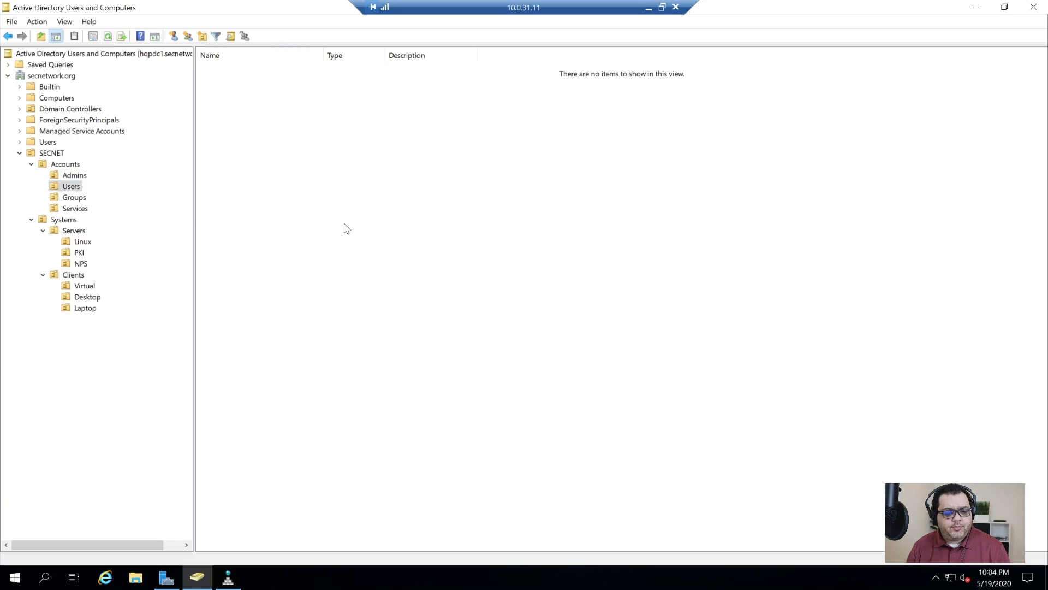
pyautogui.rightClick(367, 341)
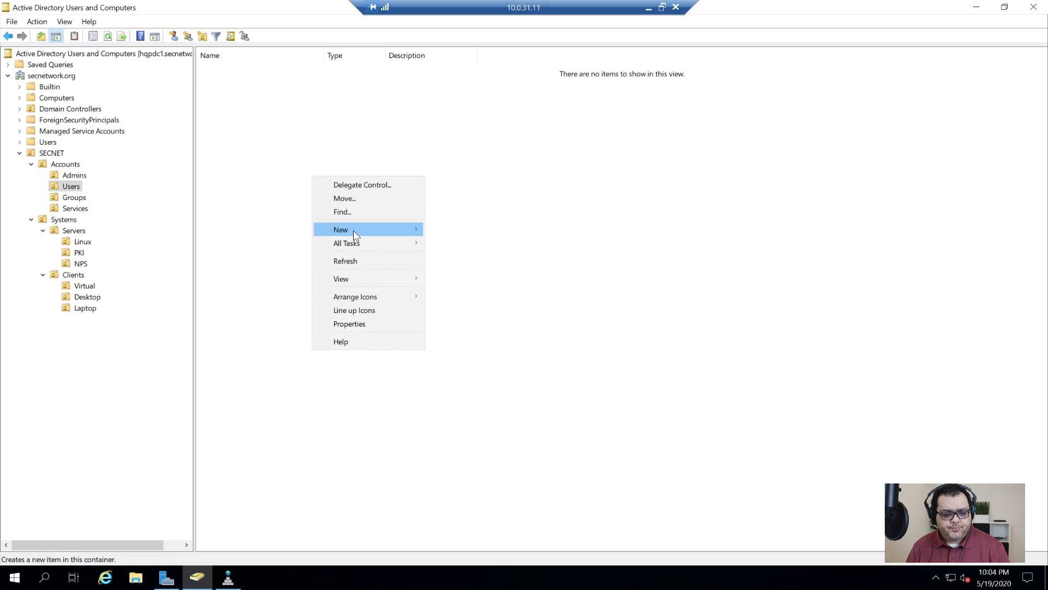
pyautogui.moveTo(353, 230)
pyautogui.click(473, 354)
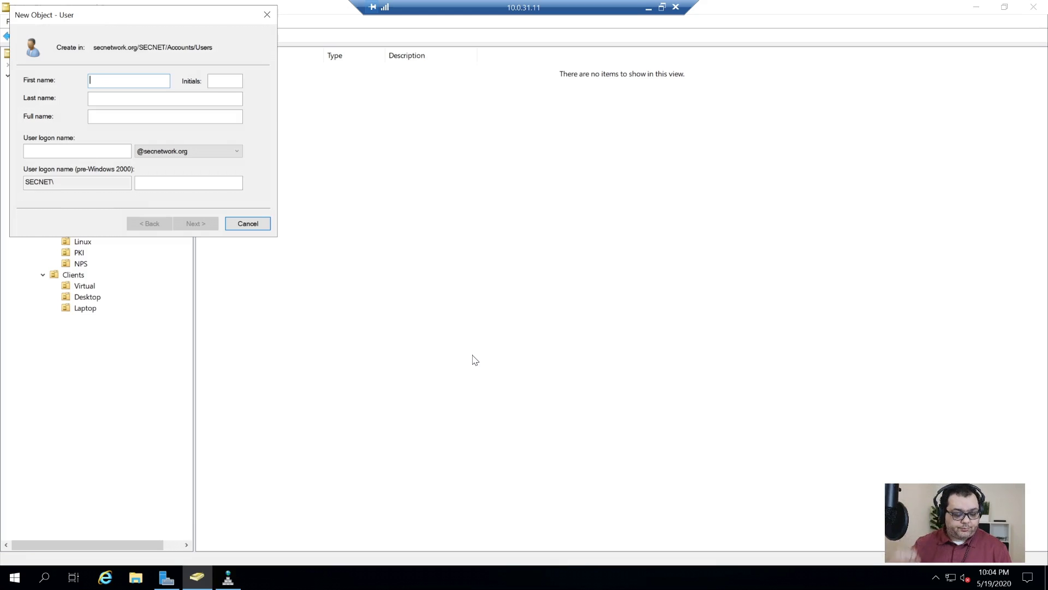
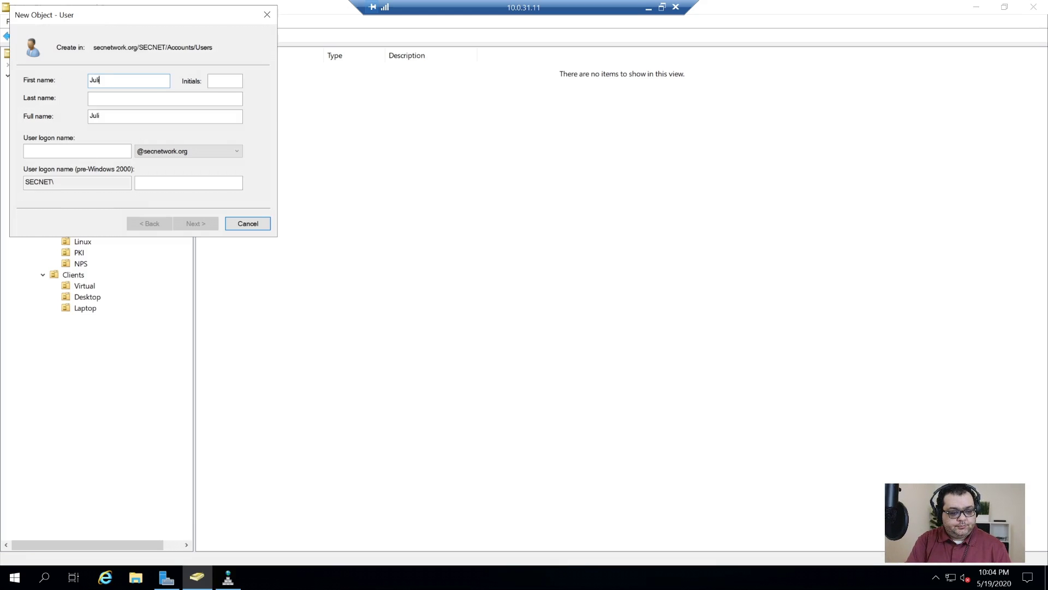
# - Enter the user's first name, last name, full name and logon name
pyautogui.press('Tab')
pyautogui.press('Tab')
pyautogui.press('End')
pyautogui.hotkey('ctrl', 'shift', 'Left')
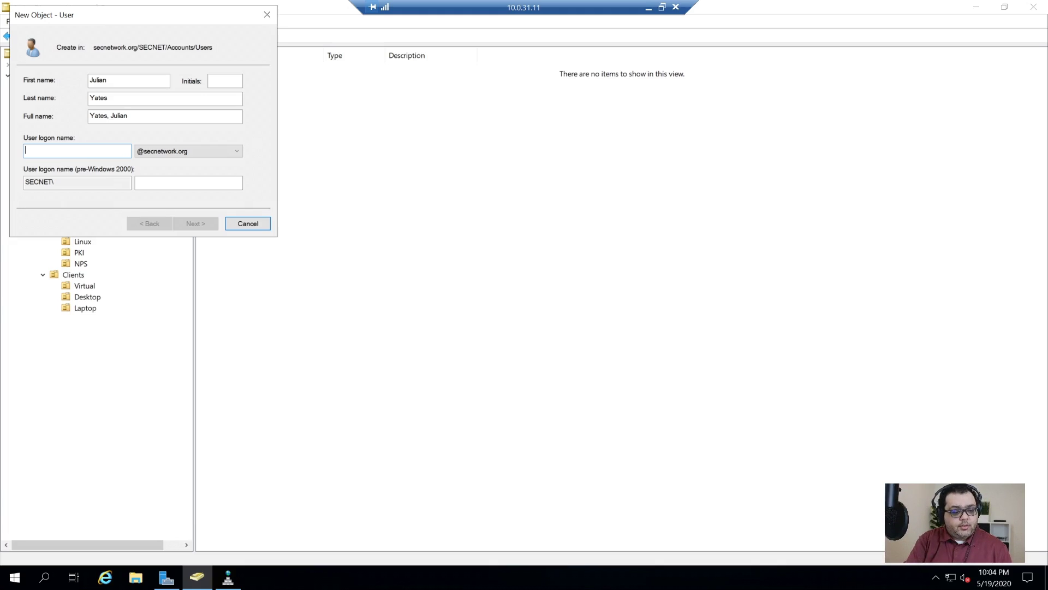
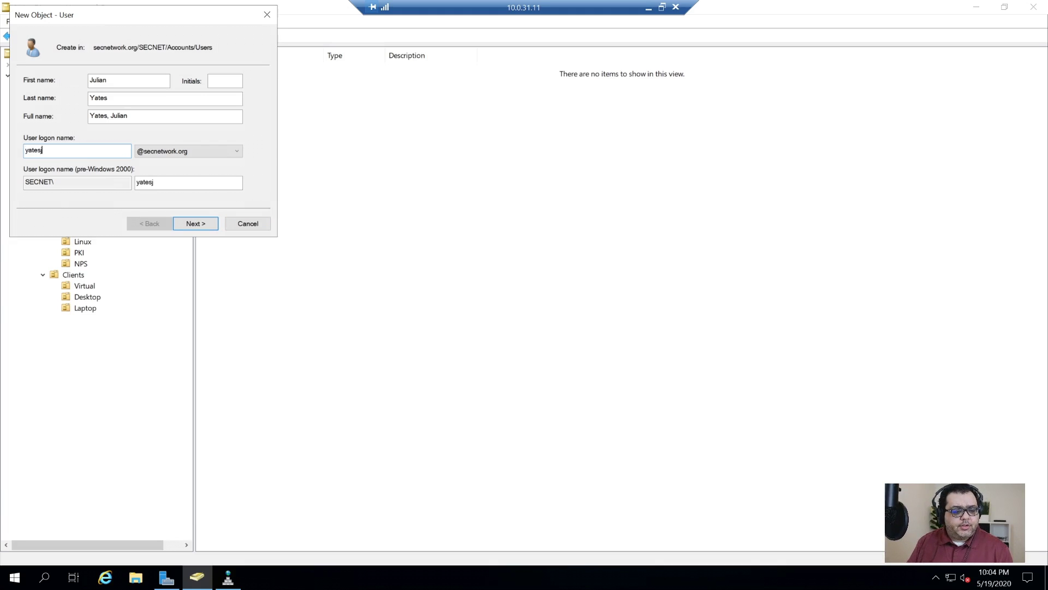
pyautogui.click(186, 222)
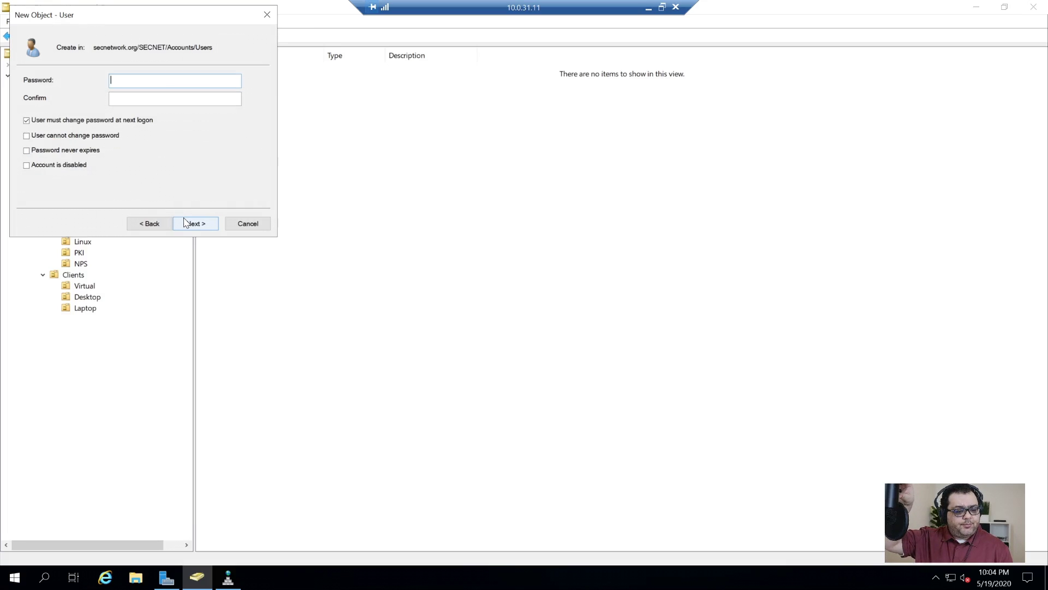
# - Set the account password without a forced change at next logon, finish, and view the PKI OU
pyautogui.write('•••••••••••••')
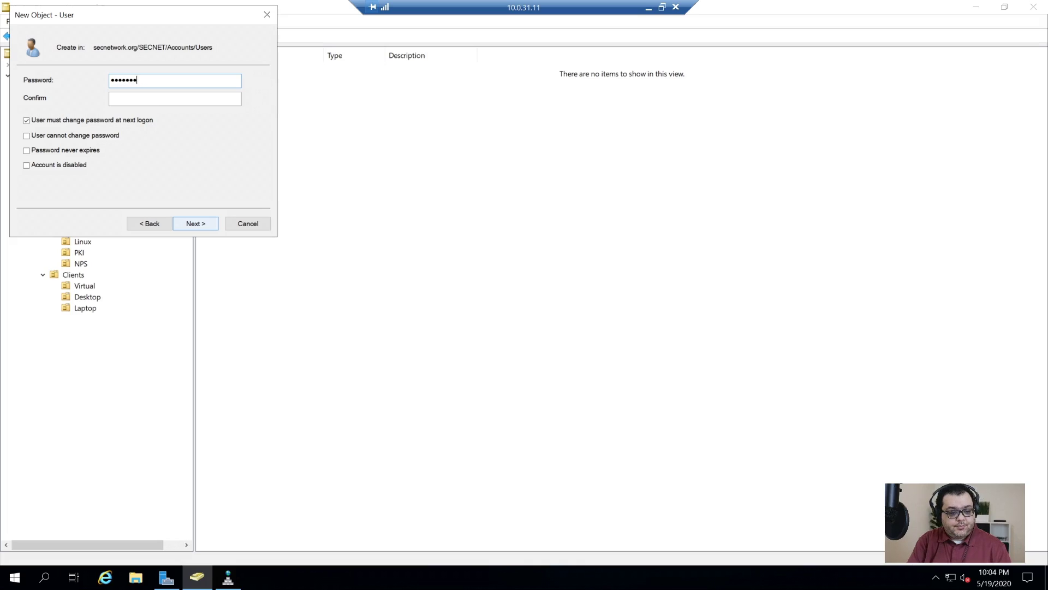
pyautogui.write('•')
pyautogui.press('Tab')
pyautogui.write('••••••••')
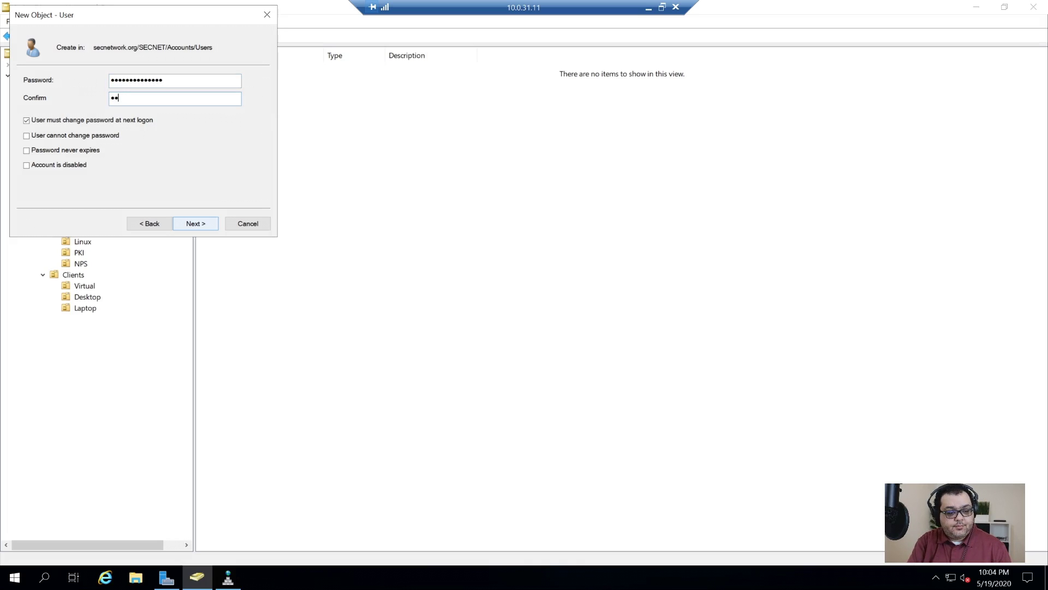
pyautogui.write('••••••')
pyautogui.press('Tab')
pyautogui.press('space')
pyautogui.press('Tab')
pyautogui.click(185, 222)
pyautogui.click(185, 222)
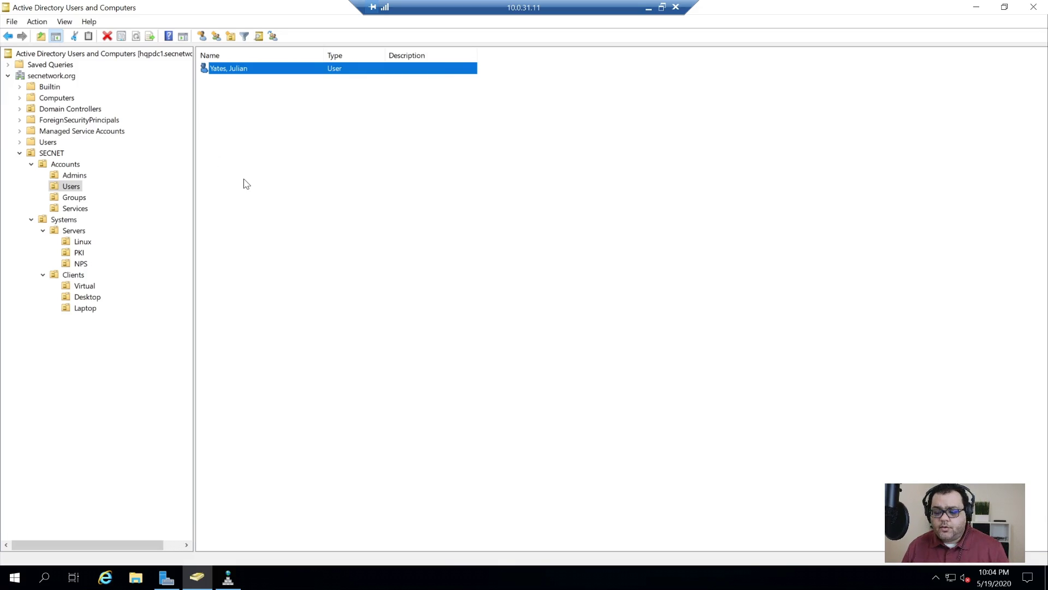
pyautogui.click(79, 252)
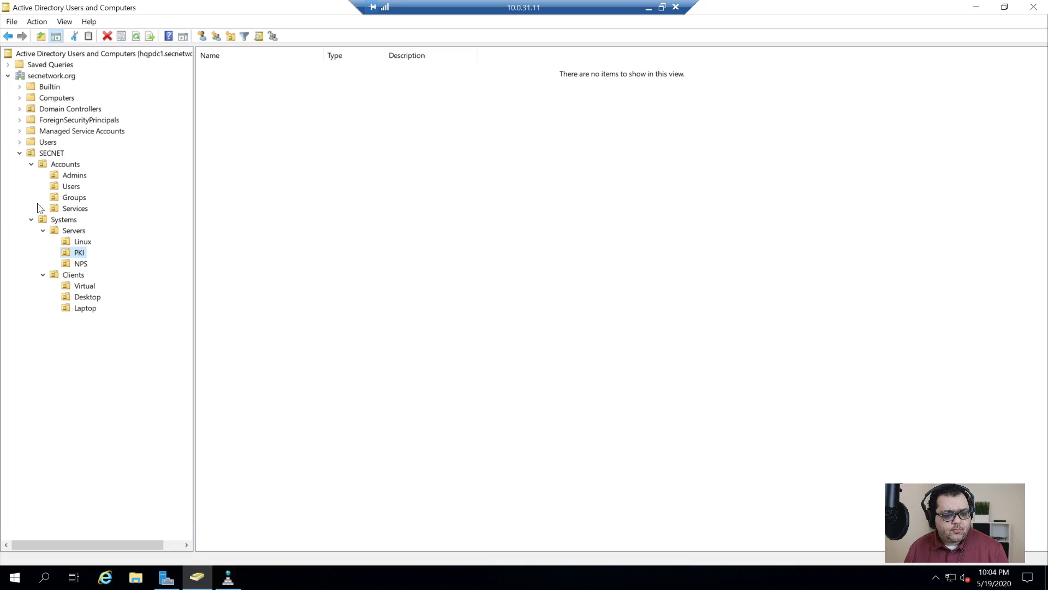
pyautogui.click(511, 289)
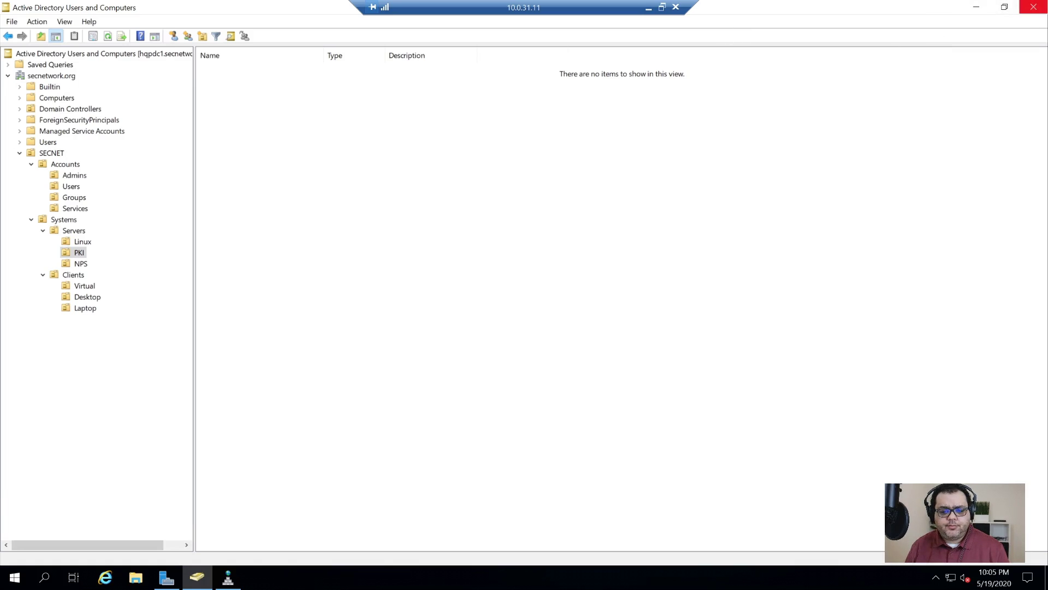
# - Close Active Directory Users and Computers and expand HQPDC1's Forward Lookup Zones in DNS Manager
pyautogui.click(1038, 13)
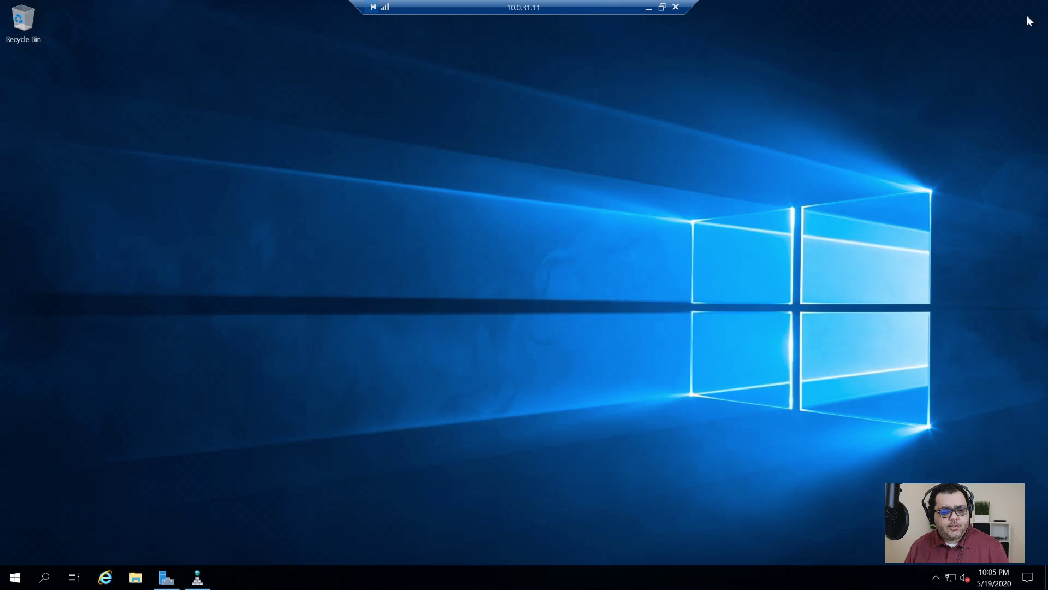
pyautogui.click(198, 578)
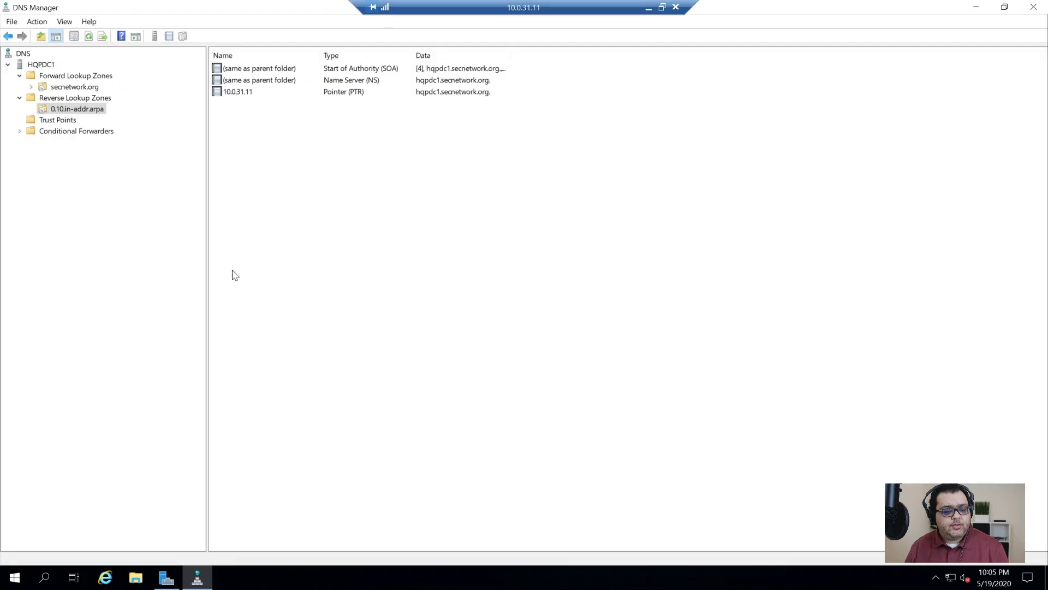
pyautogui.click(42, 67)
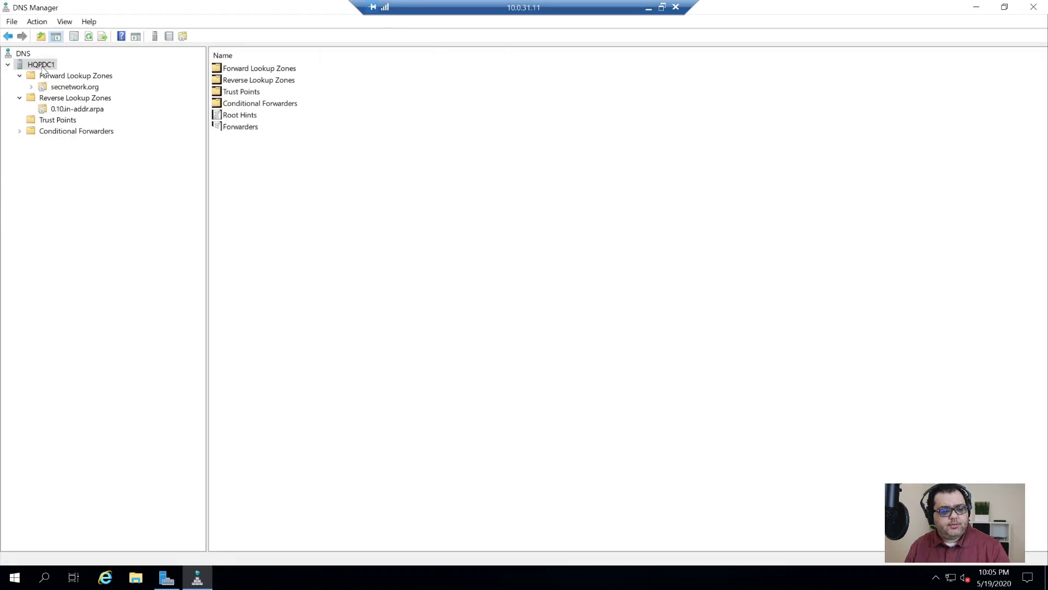
pyautogui.click(65, 77)
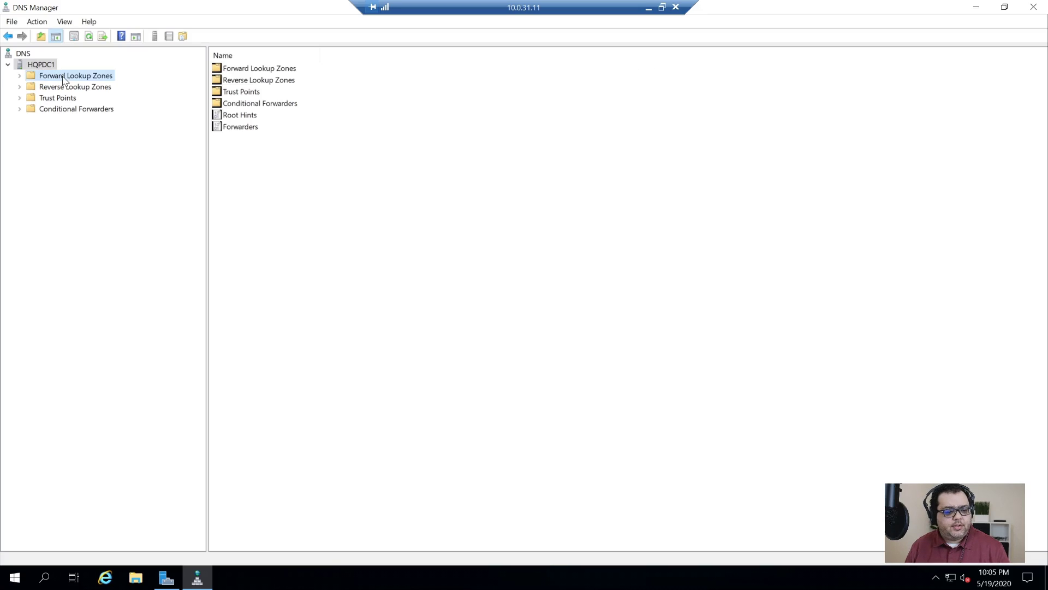
pyautogui.click(20, 76)
pyautogui.rightClick(55, 86)
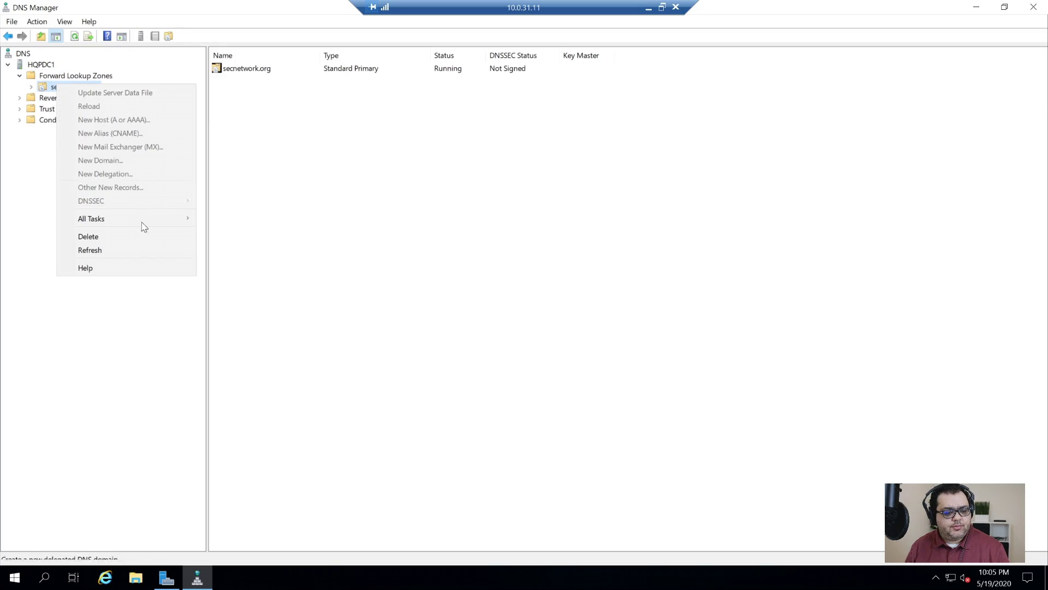
pyautogui.click(243, 214)
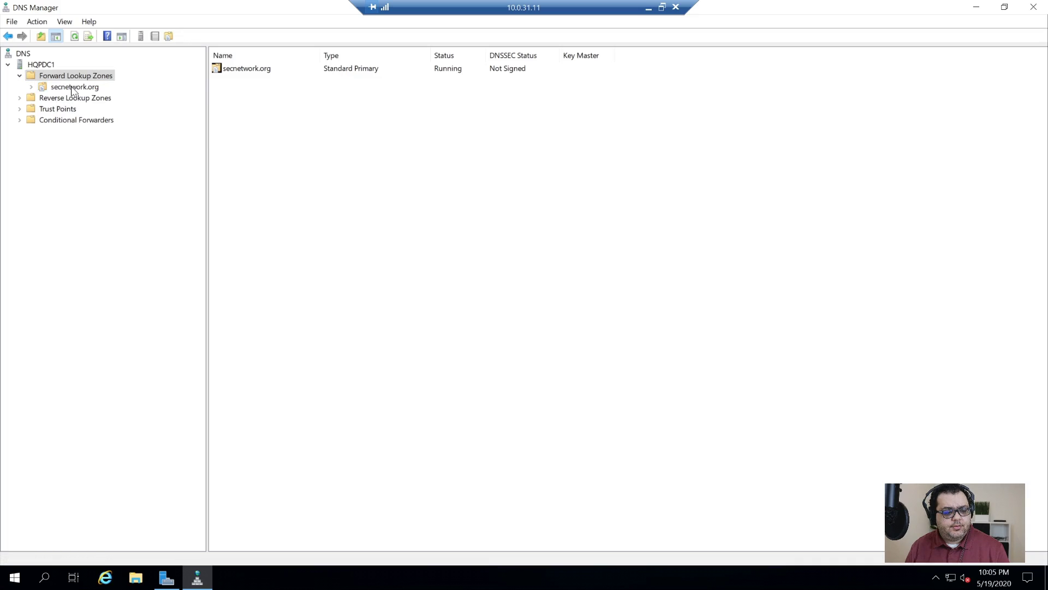
# - Review the secnetwork.org zone's records and properties, then close DNS Manager unchanged
pyautogui.click(73, 88)
pyautogui.rightClick(73, 88)
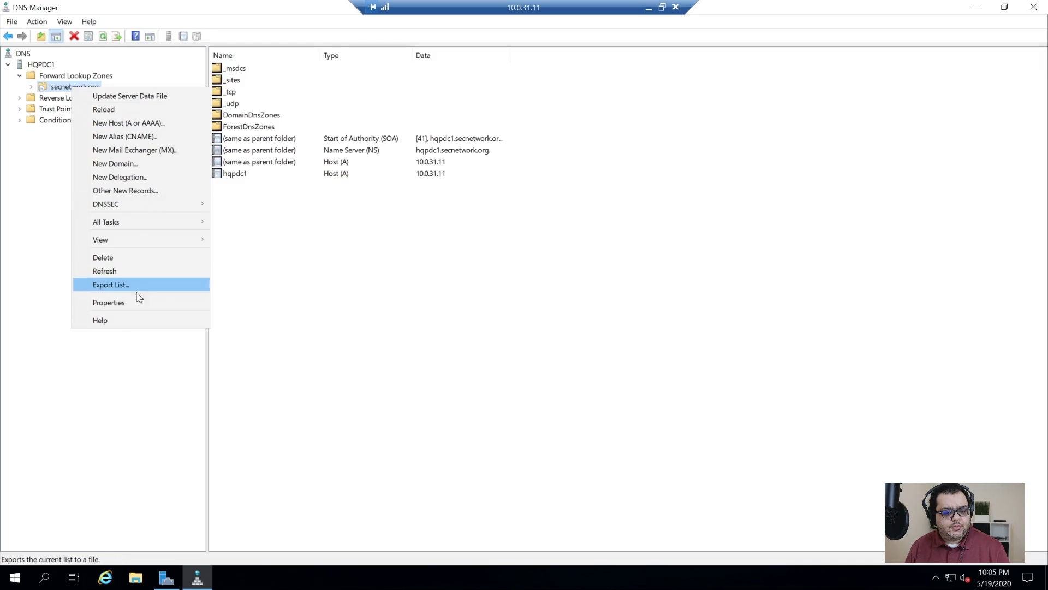
pyautogui.click(109, 303)
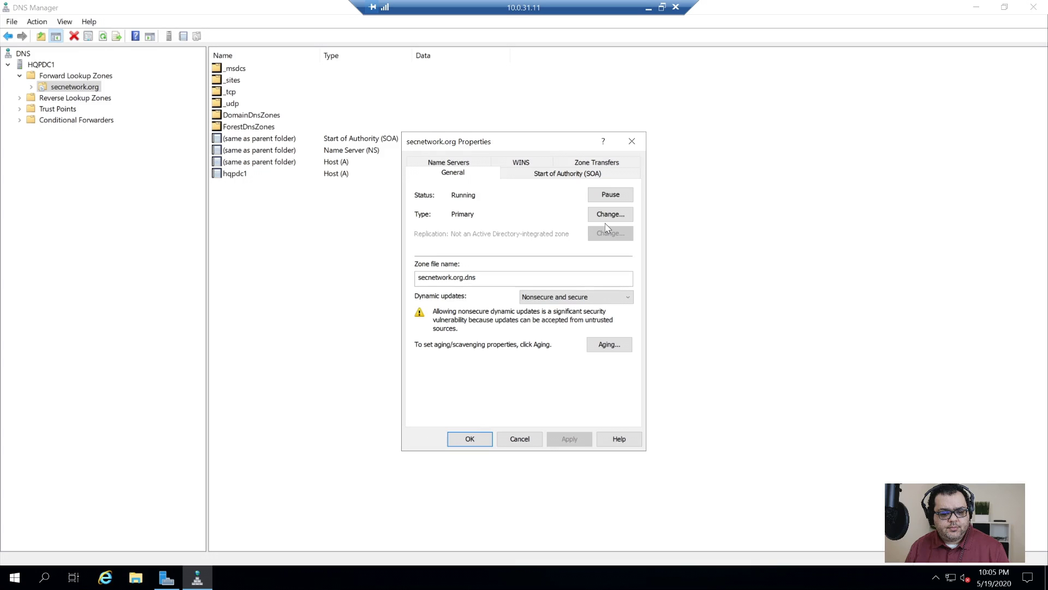
pyautogui.click(519, 439)
pyautogui.click(1027, 5)
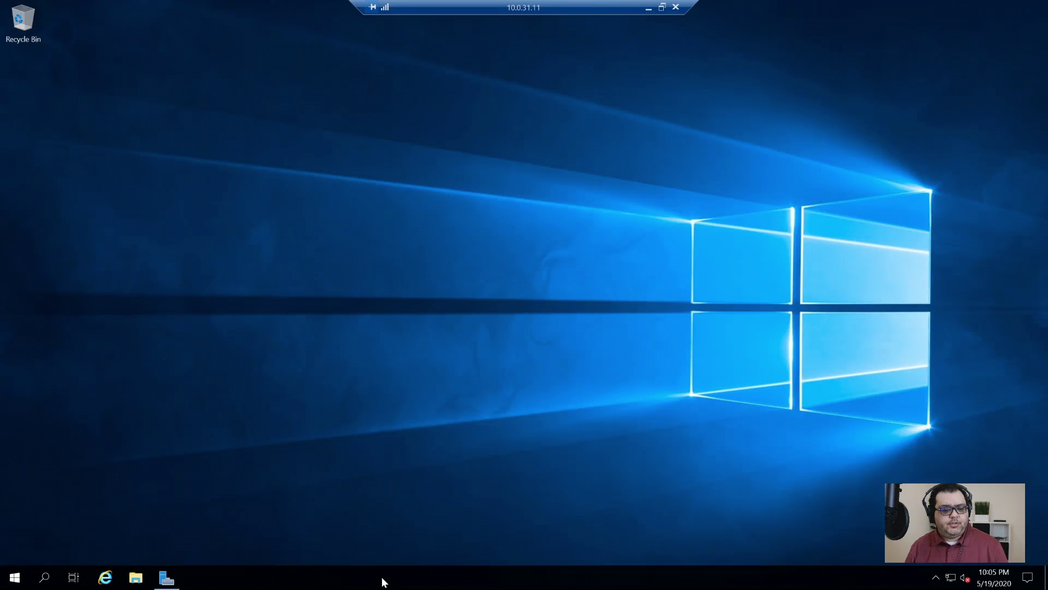
# - Close Server Manager, minimize the remote session, and open a local File Explorer window
pyautogui.click(167, 577)
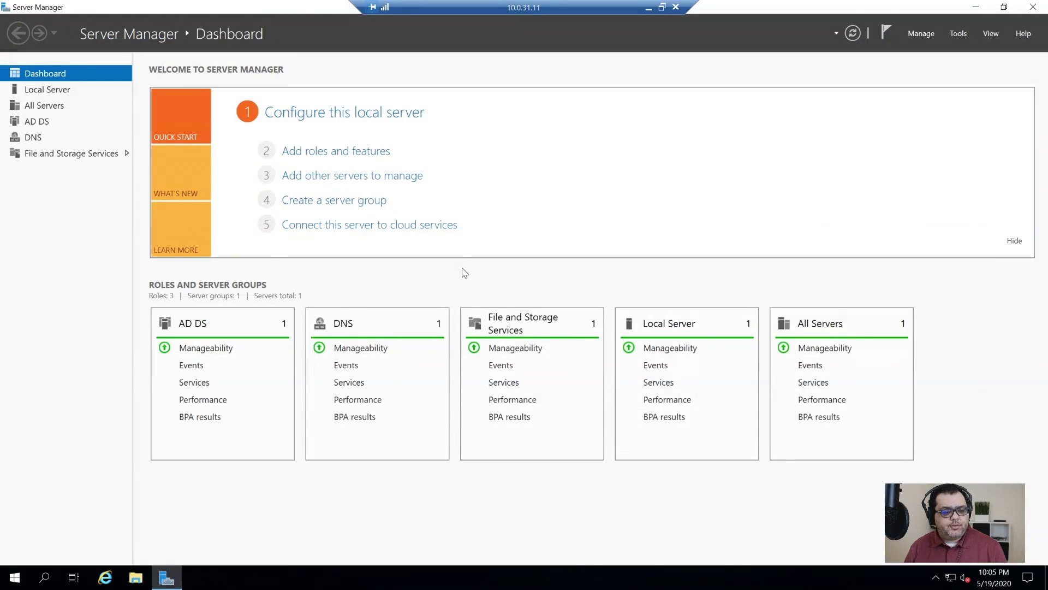
pyautogui.click(1040, 7)
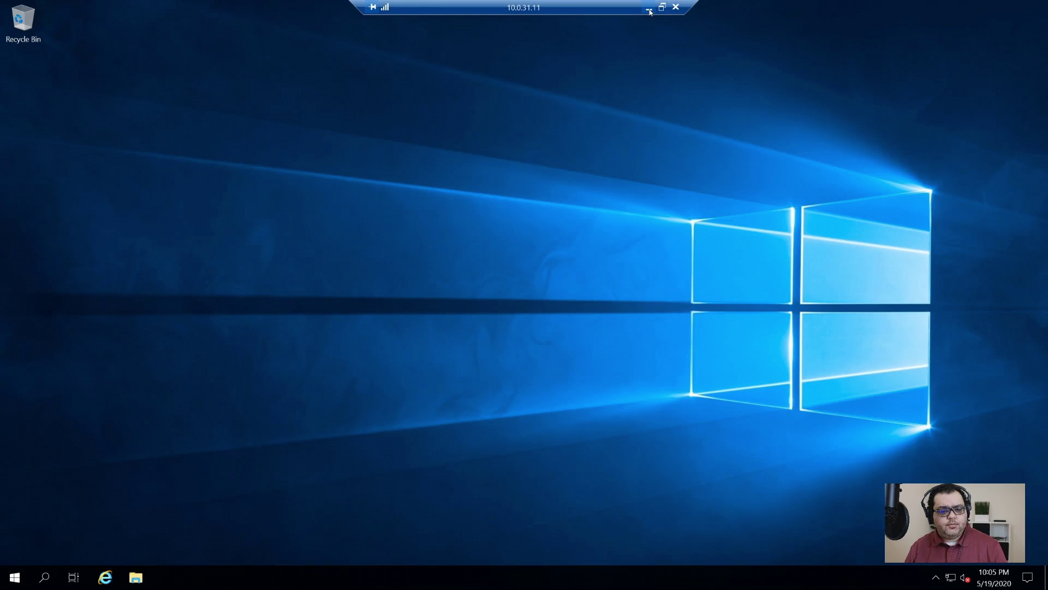
pyautogui.click(649, 9)
pyautogui.hotkey('alt', 'Tab')
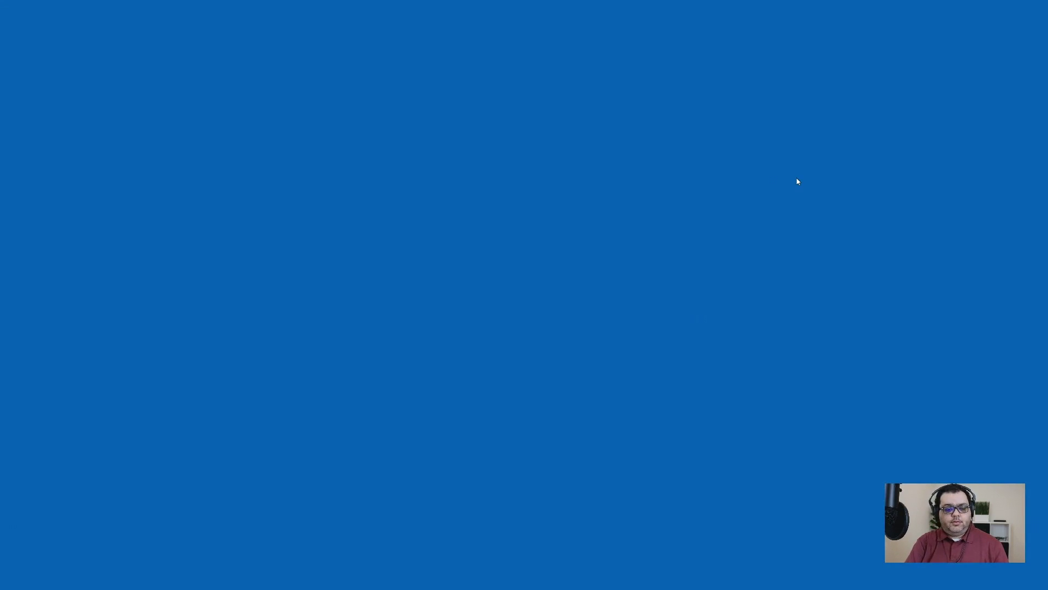
pyautogui.press('super+e')
pyautogui.moveTo(253, 140); pyautogui.dragTo(568, 66)
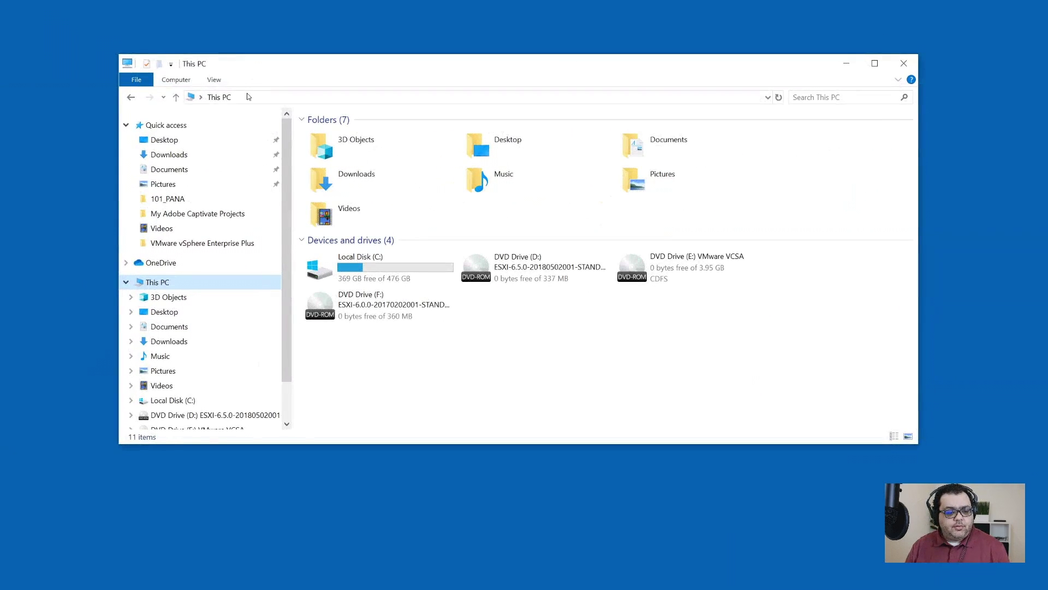
# - Paste the DC folder into \\10.0.31.11\c$\Users\Administrator\Desktop and open it
pyautogui.click(280, 97)
pyautogui.write('\\\\')
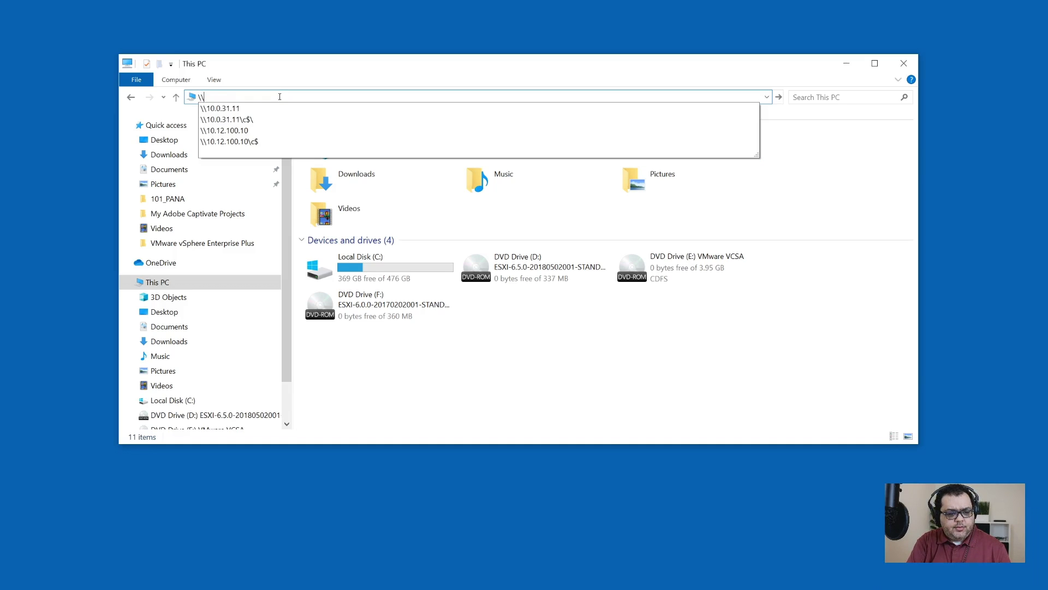
pyautogui.write('10.')
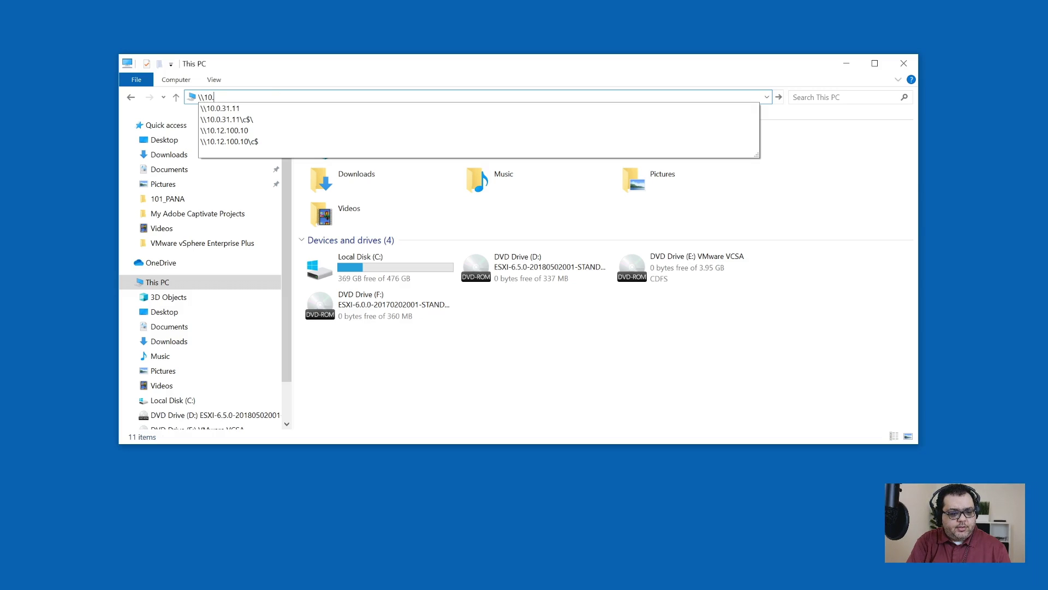
pyautogui.write('0.31.')
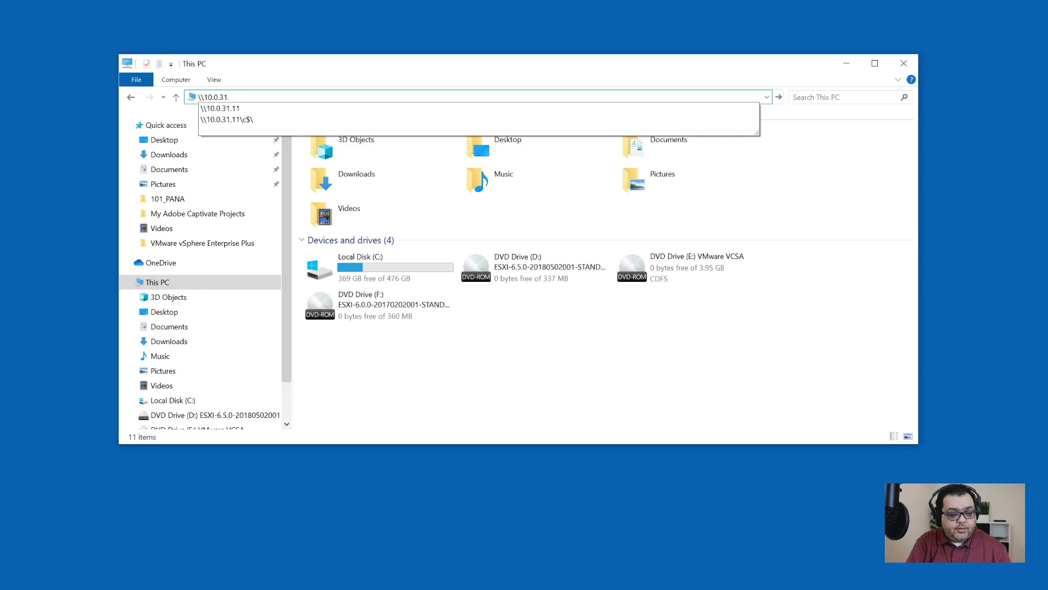
pyautogui.write('11\\c$\\')
pyautogui.press('Return')
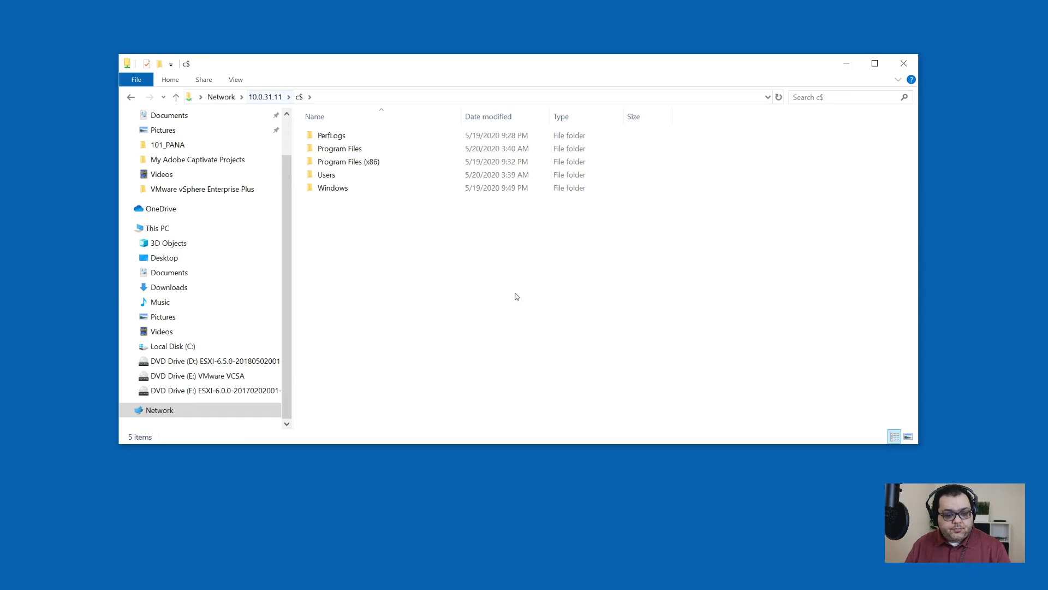
pyautogui.doubleClick(359, 180)
pyautogui.doubleClick(371, 136)
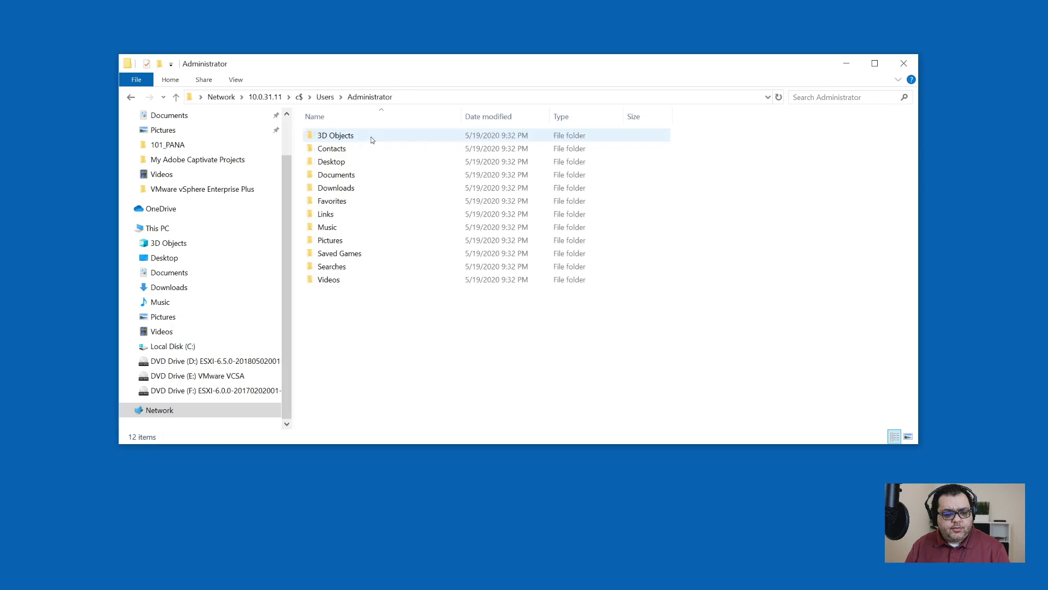
pyautogui.doubleClick(354, 161)
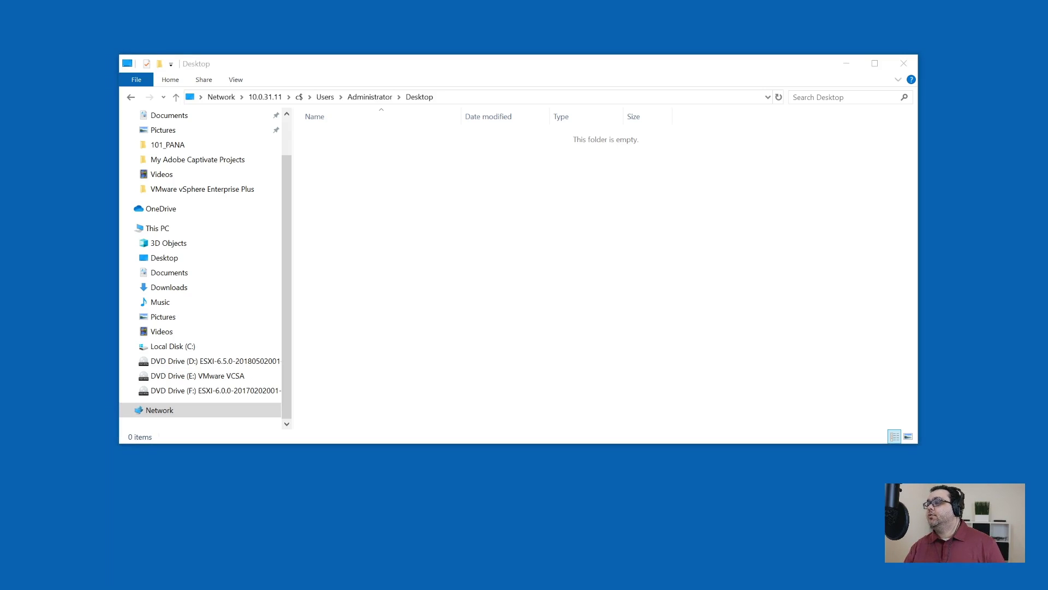
pyautogui.click(352, 304)
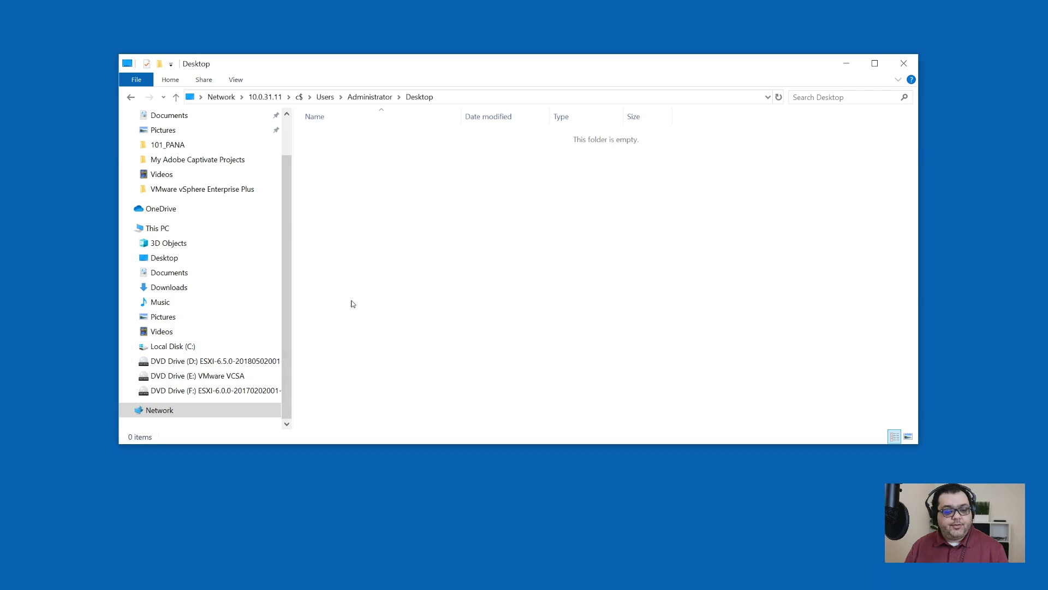
pyautogui.hotkey('ctrl', 'v')
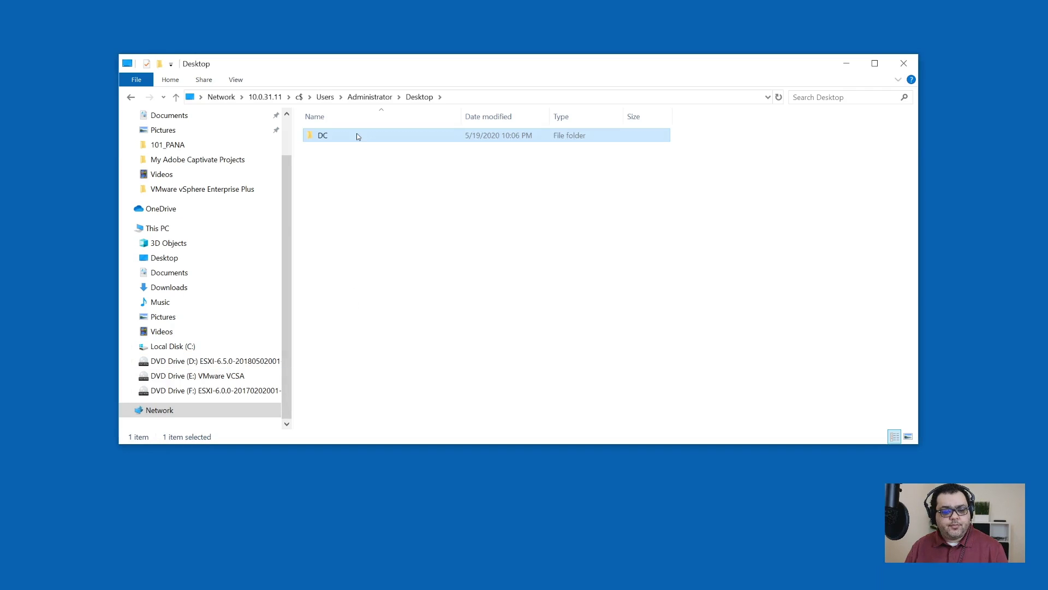
pyautogui.doubleClick(358, 137)
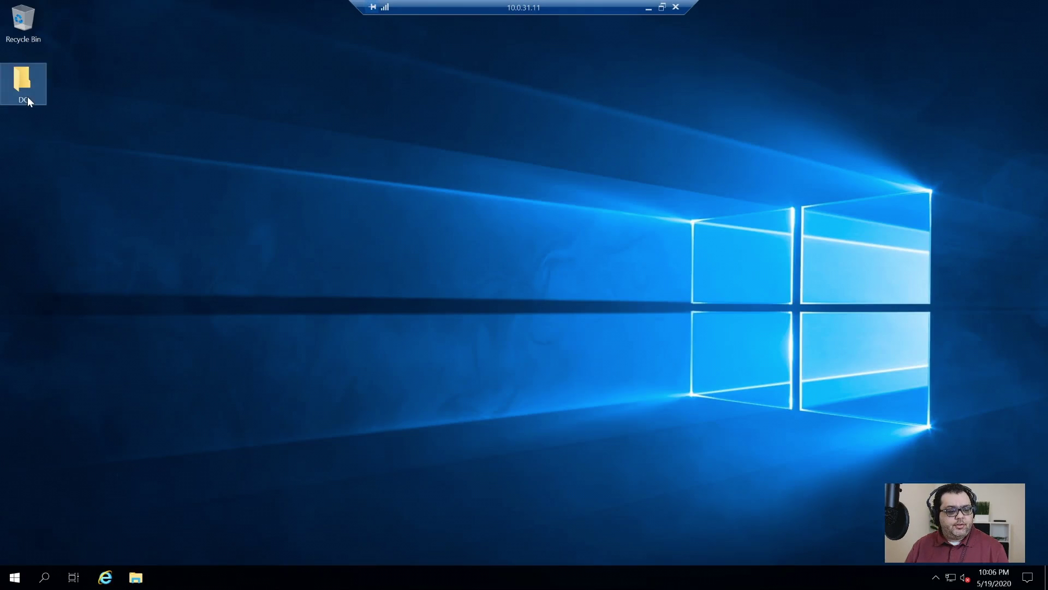
# - Extract the SECNET Group Policies zip in DC to its default folder and inspect the nine GPO backups
pyautogui.doubleClick(20, 83)
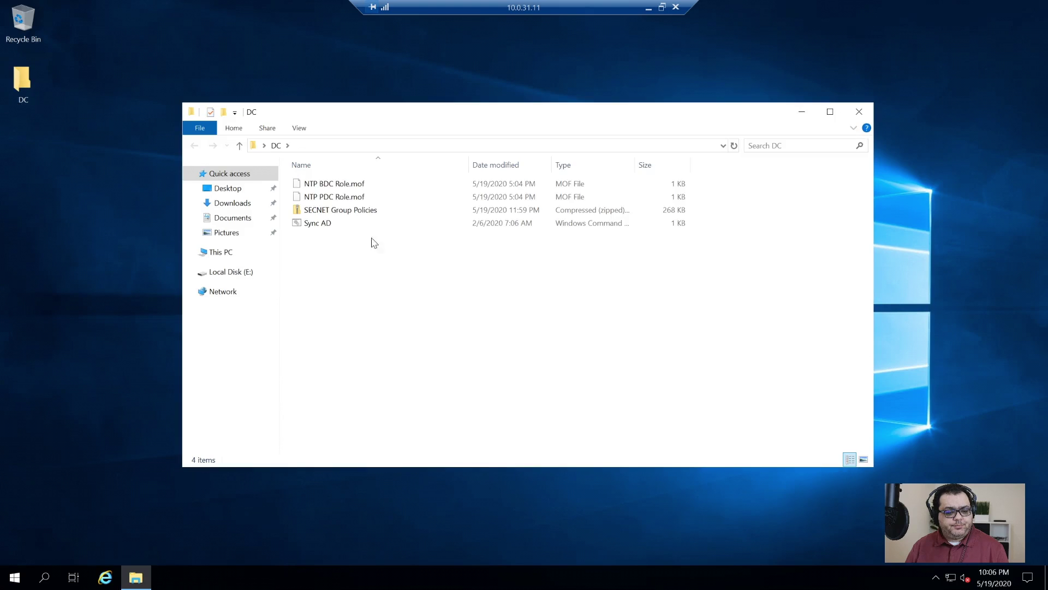
pyautogui.rightClick(345, 214)
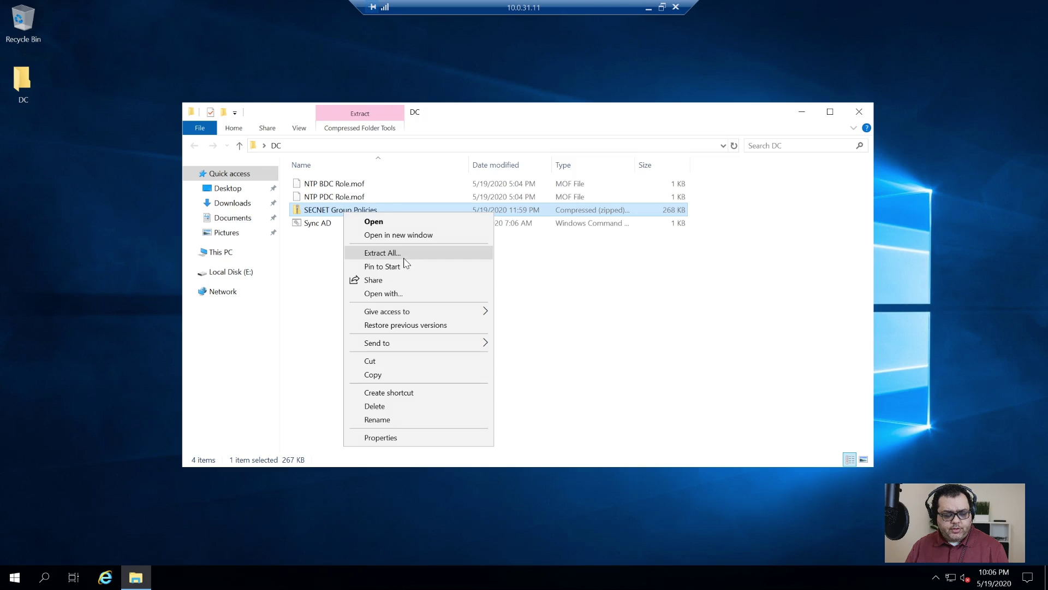
pyautogui.click(405, 255)
pyautogui.click(610, 419)
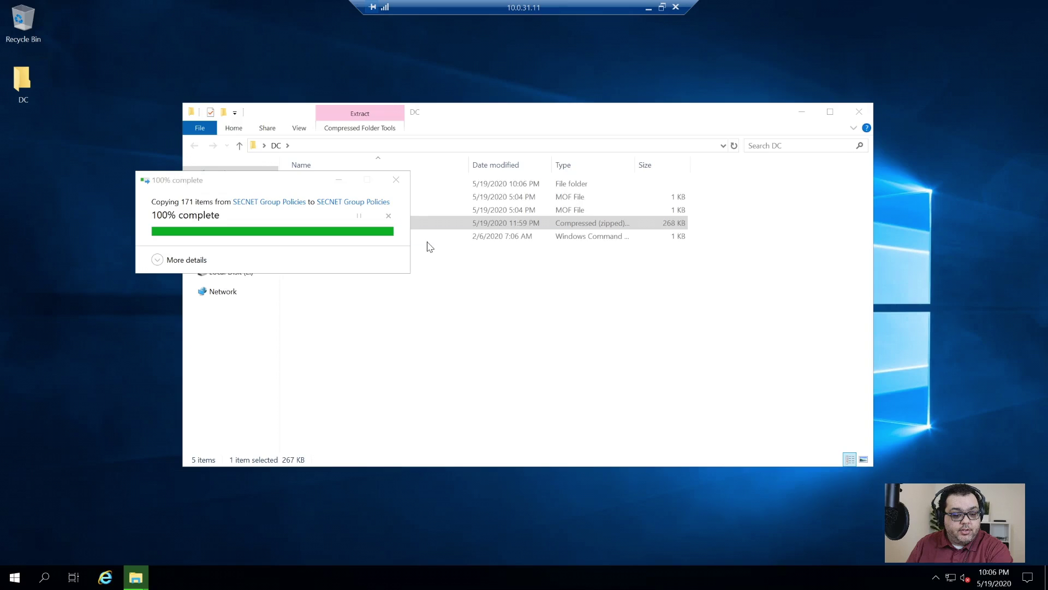
pyautogui.doubleClick(327, 202)
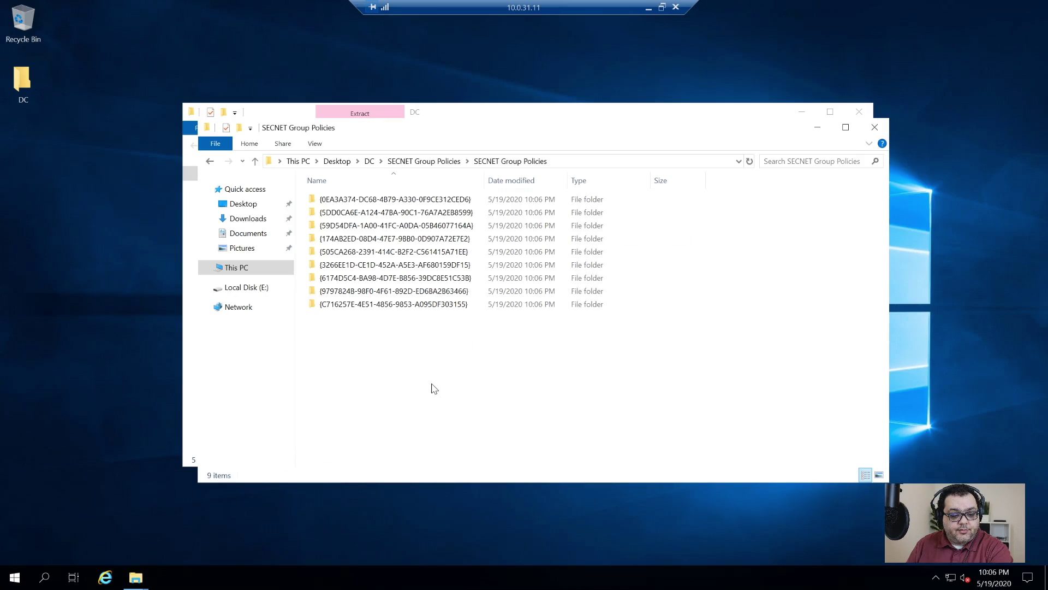
pyautogui.moveTo(430, 388); pyautogui.dragTo(431, 173)
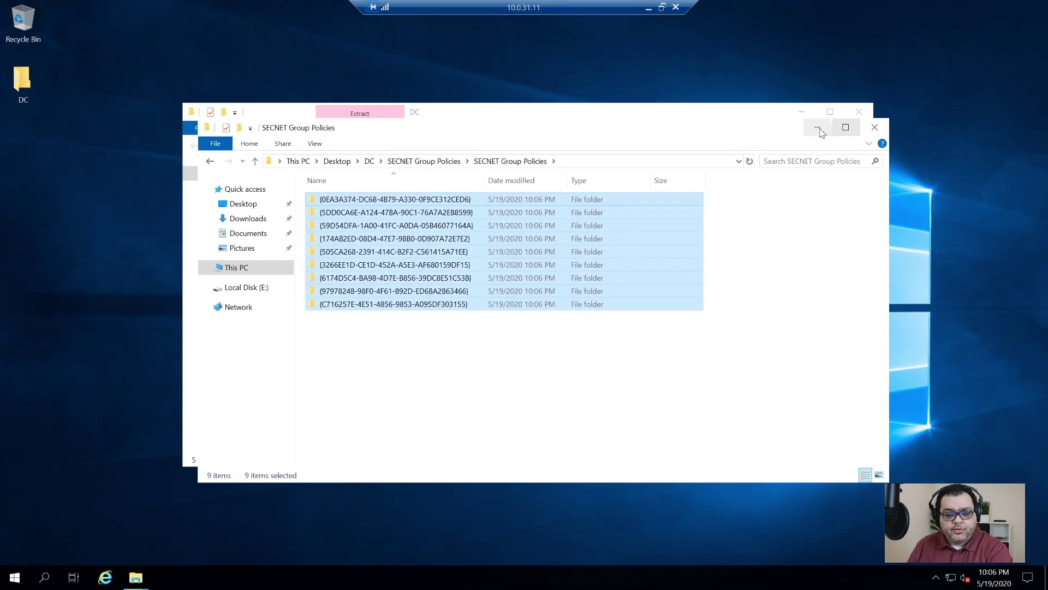
pyautogui.moveTo(605, 128); pyautogui.dragTo(664, 41)
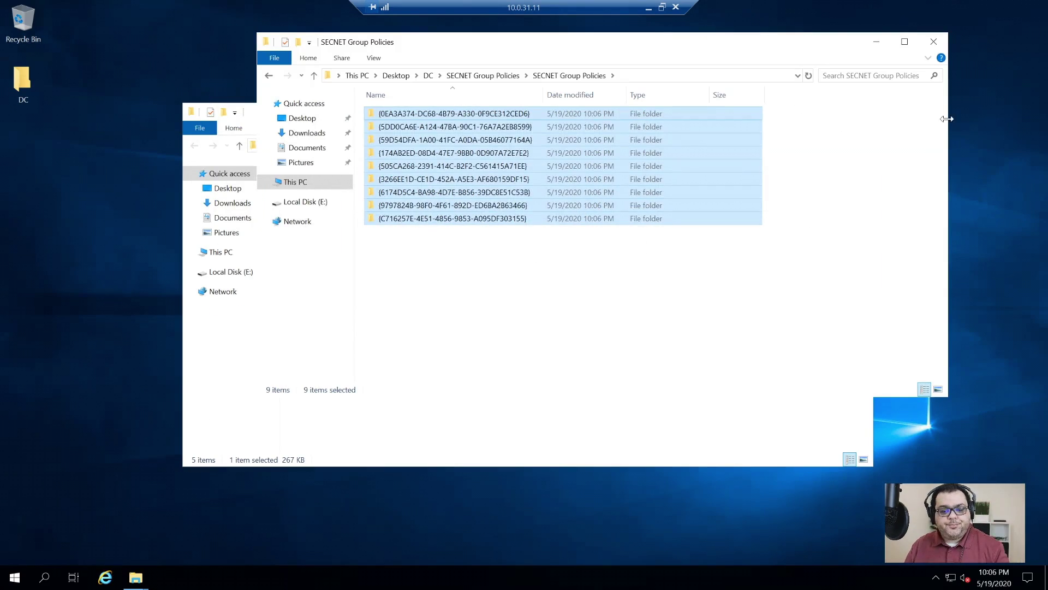
pyautogui.click(298, 442)
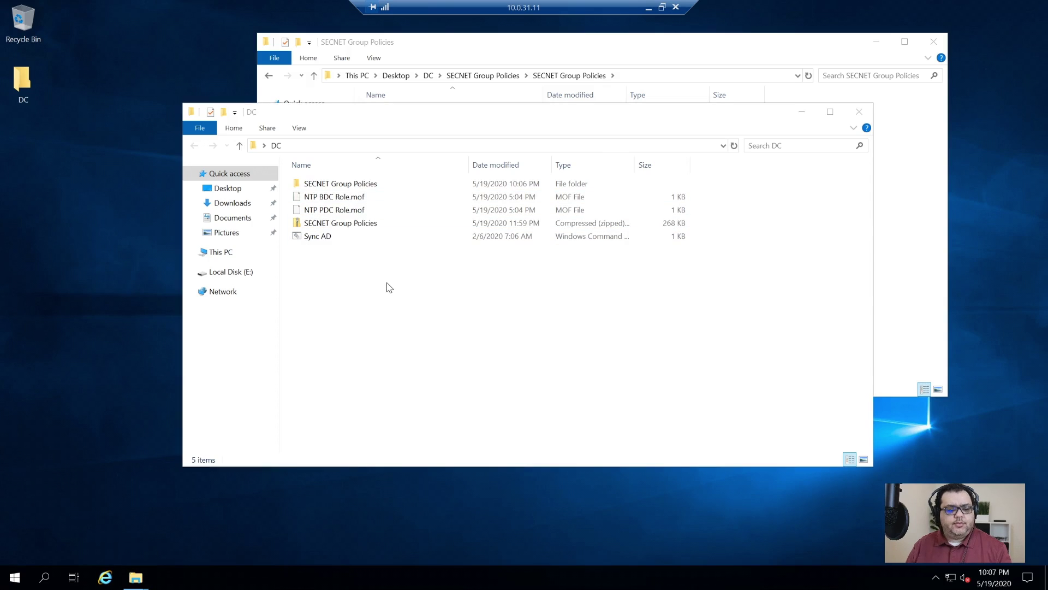
# - Launch Group Policy Management from Start search and maximize it with a wider tree pane
pyautogui.press('super')
pyautogui.write('group')
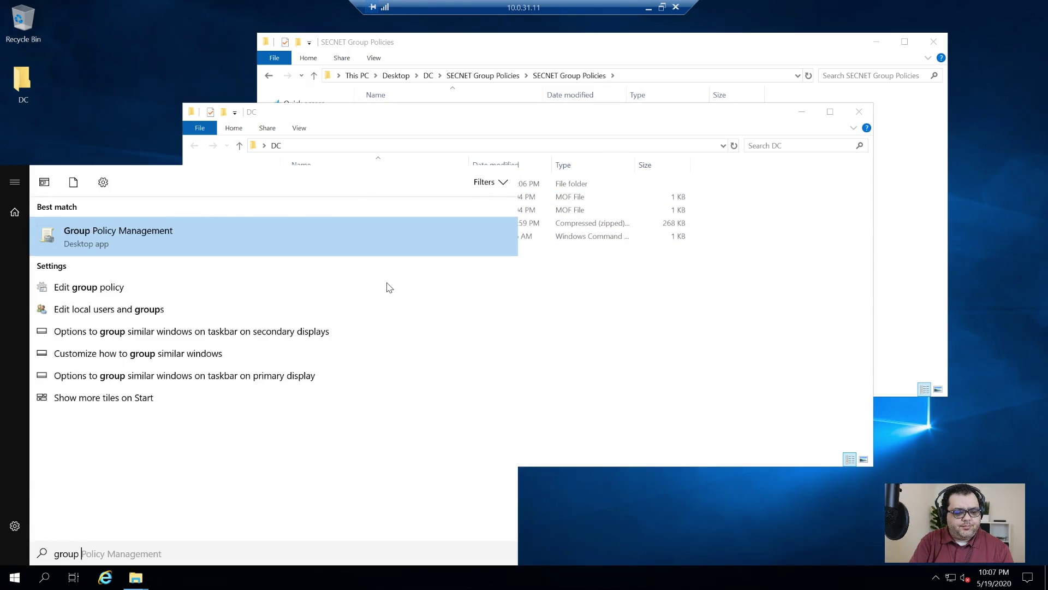
pyautogui.press('Return')
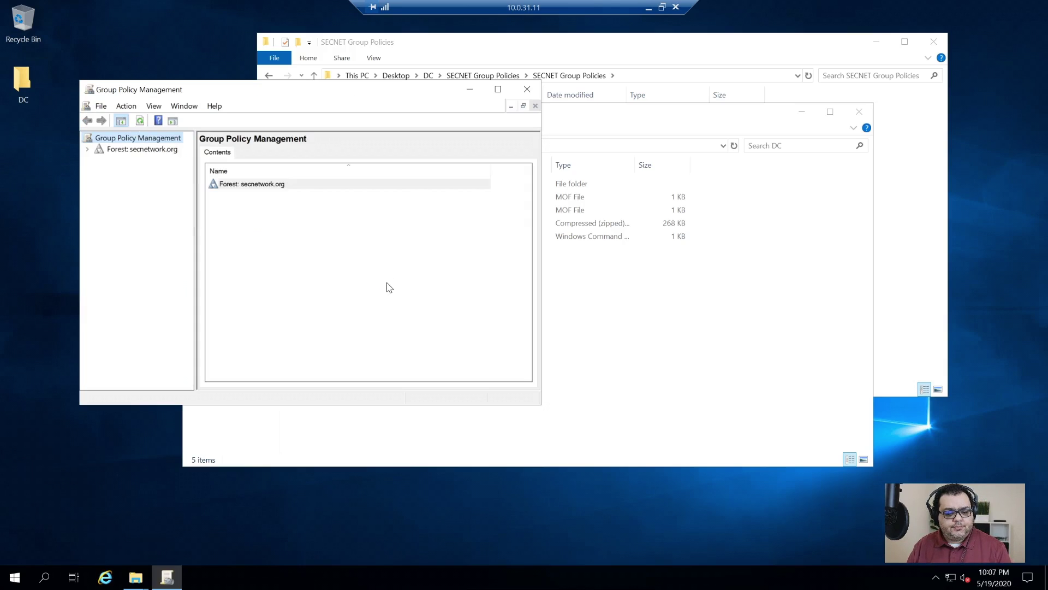
pyautogui.click(497, 88)
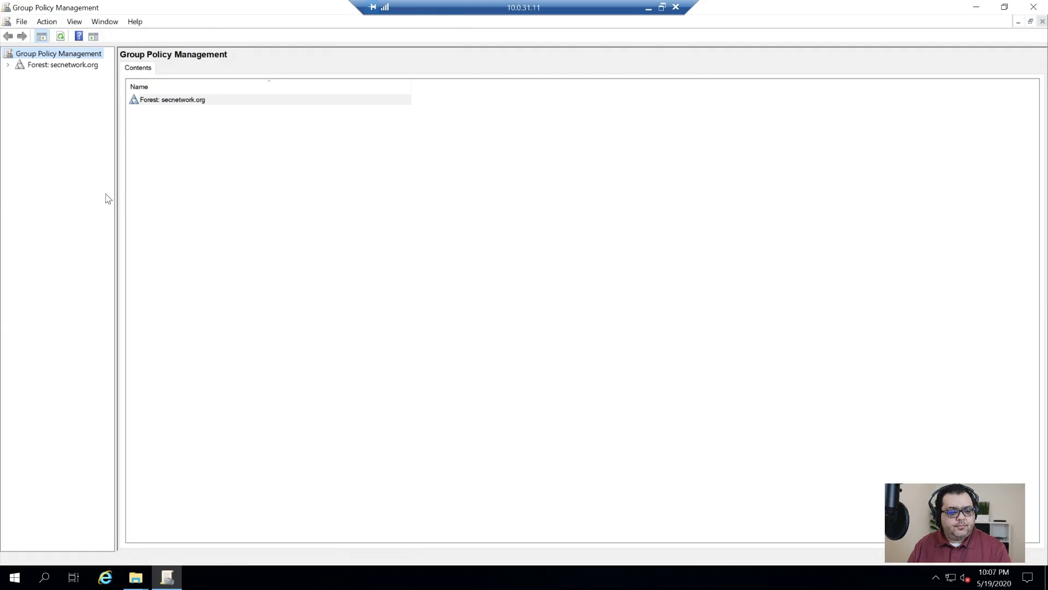
pyautogui.moveTo(114, 195); pyautogui.dragTo(167, 90)
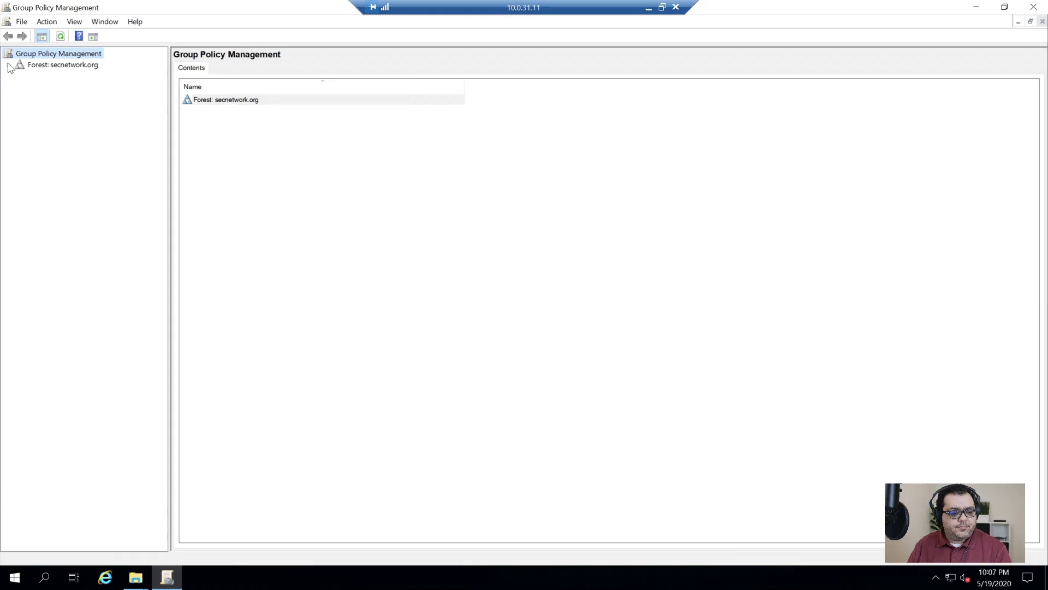
# - Under secnetwork.org's Group Policy Objects, start a new GPO and type its name 'SECNET M…'
pyautogui.click(8, 65)
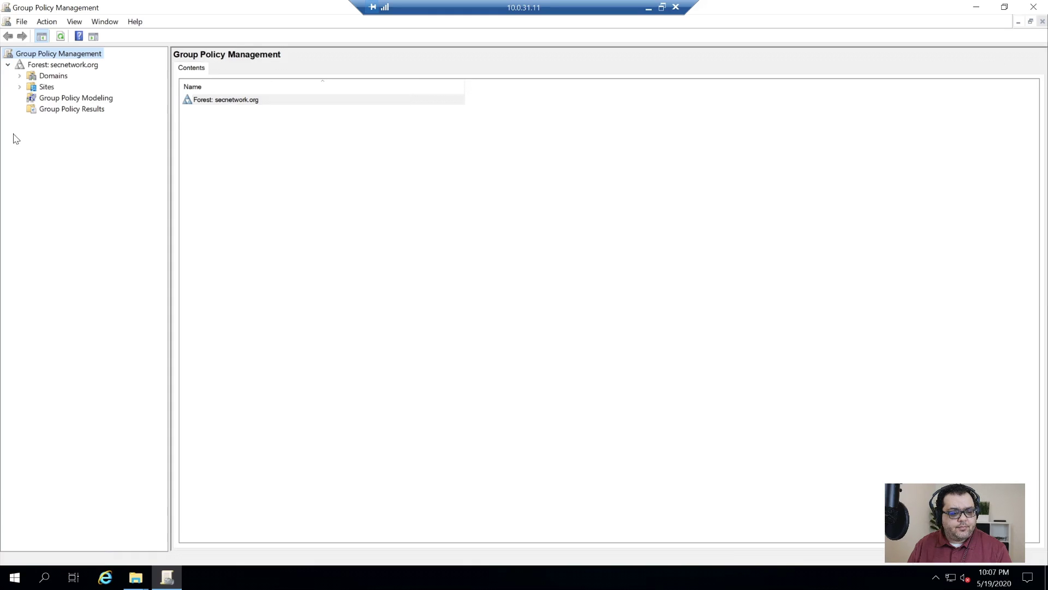
pyautogui.click(19, 75)
pyautogui.click(31, 86)
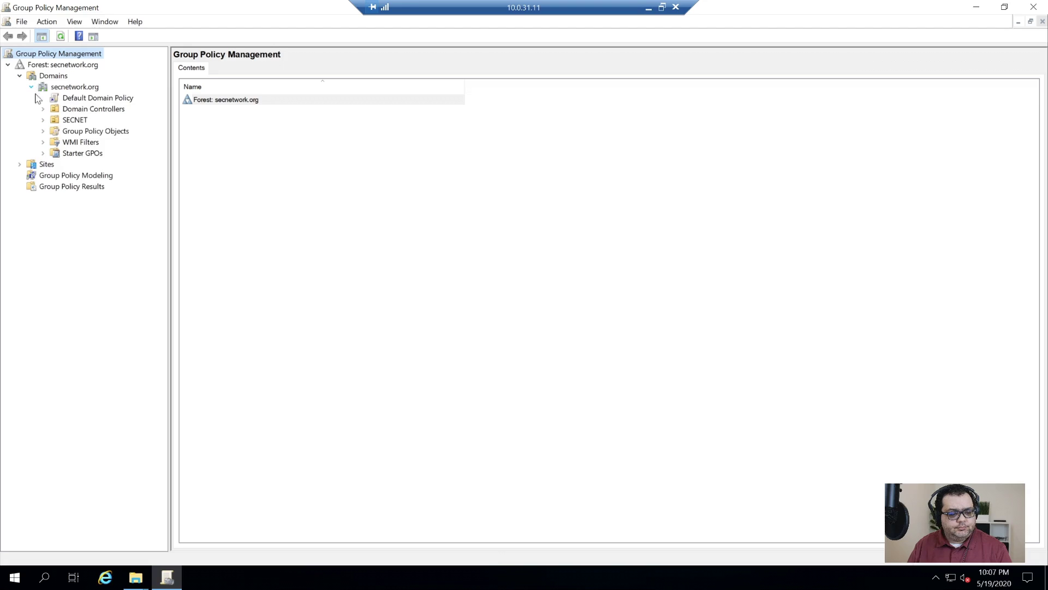
pyautogui.click(103, 131)
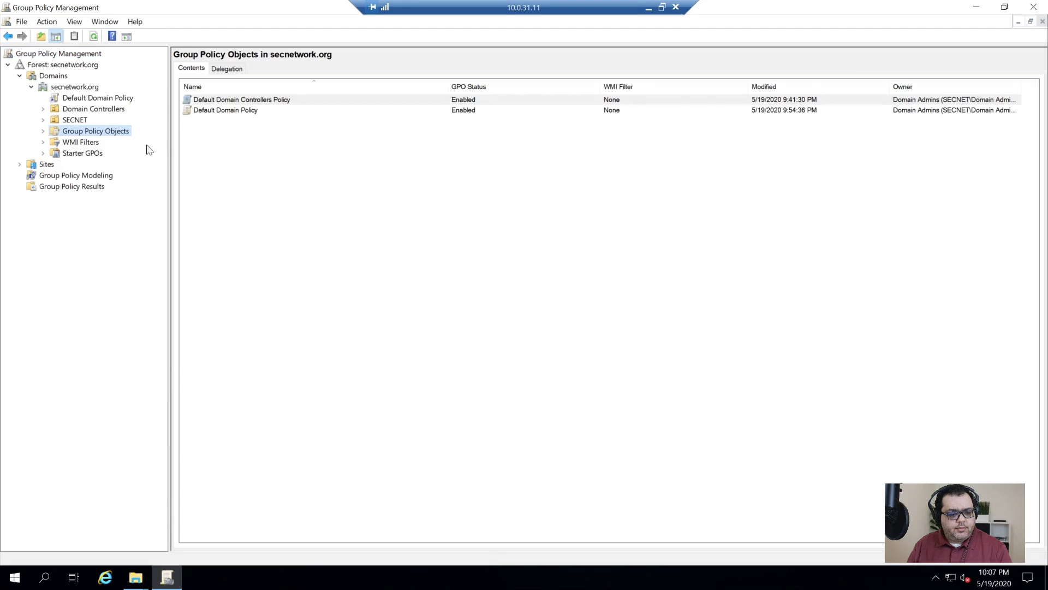
pyautogui.rightClick(252, 182)
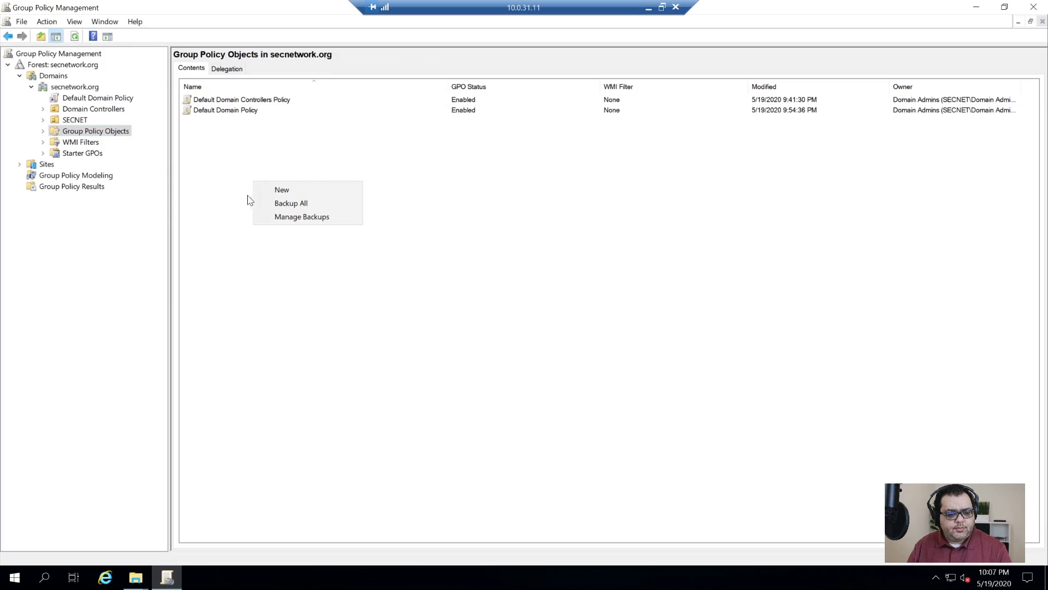
pyautogui.rightClick(103, 129)
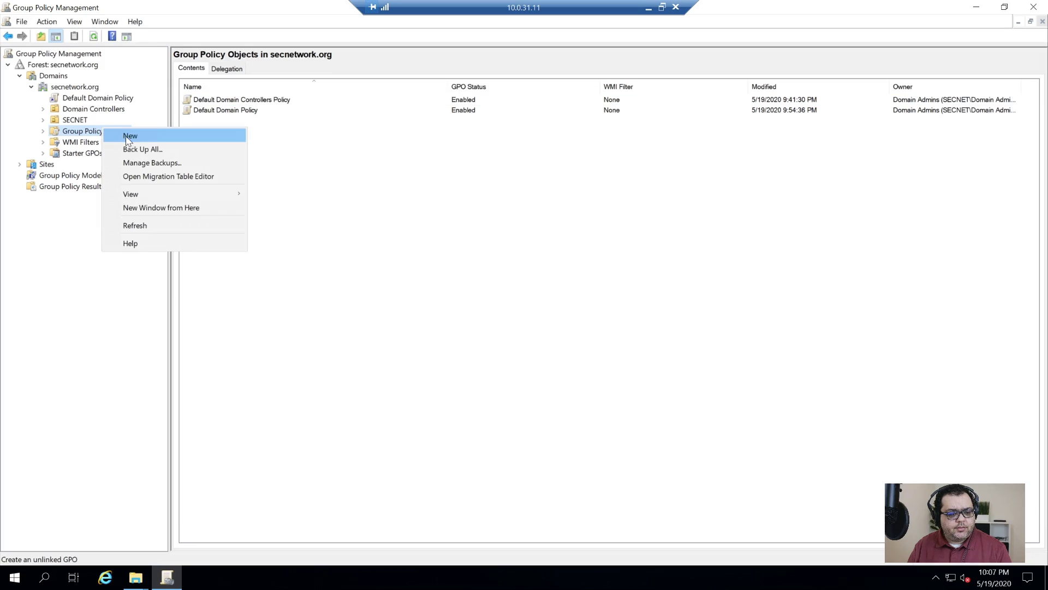
pyautogui.click(159, 143)
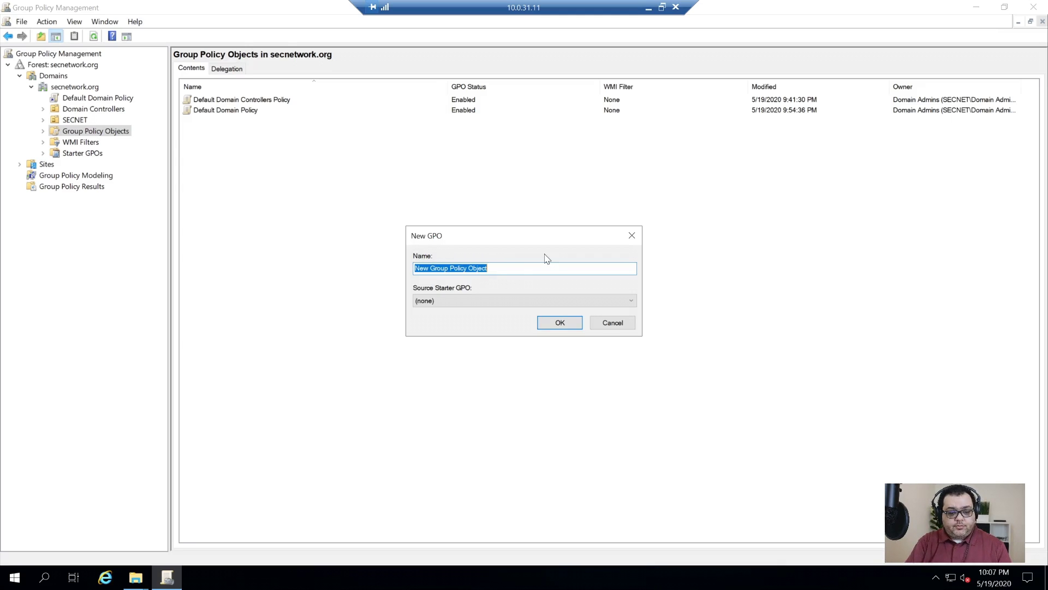
pyautogui.write('SECNET Mandatory')
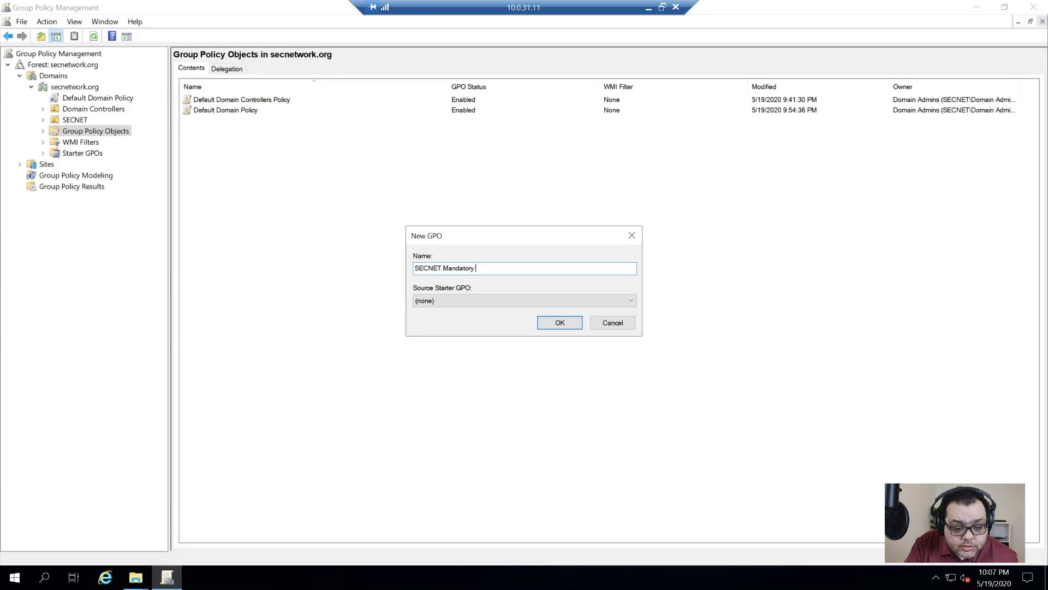
pyautogui.hotkey('ctrl', 'shift', 'Left')
pyautogui.write('Ma')
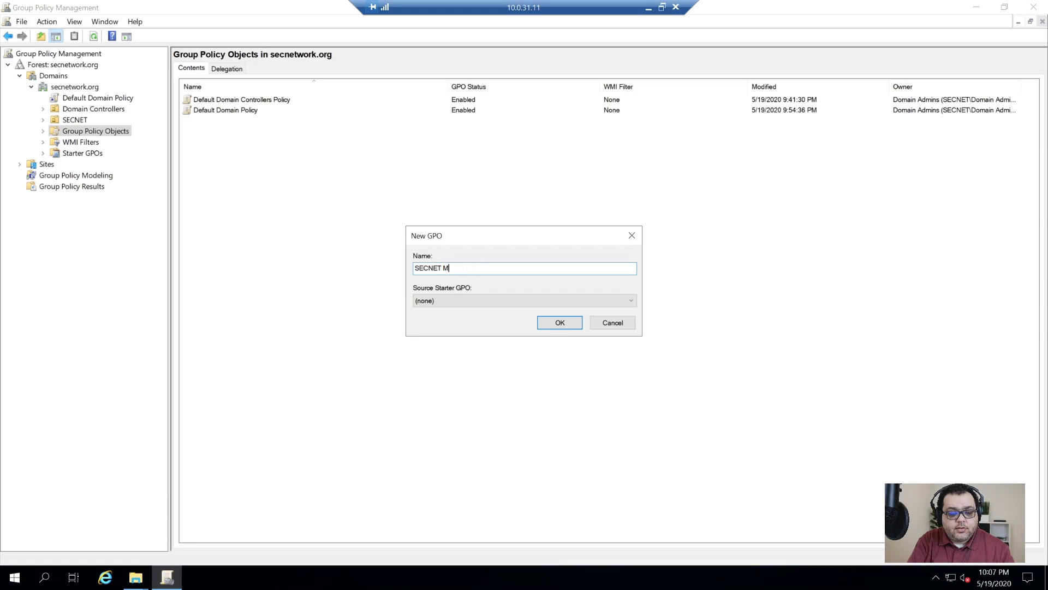
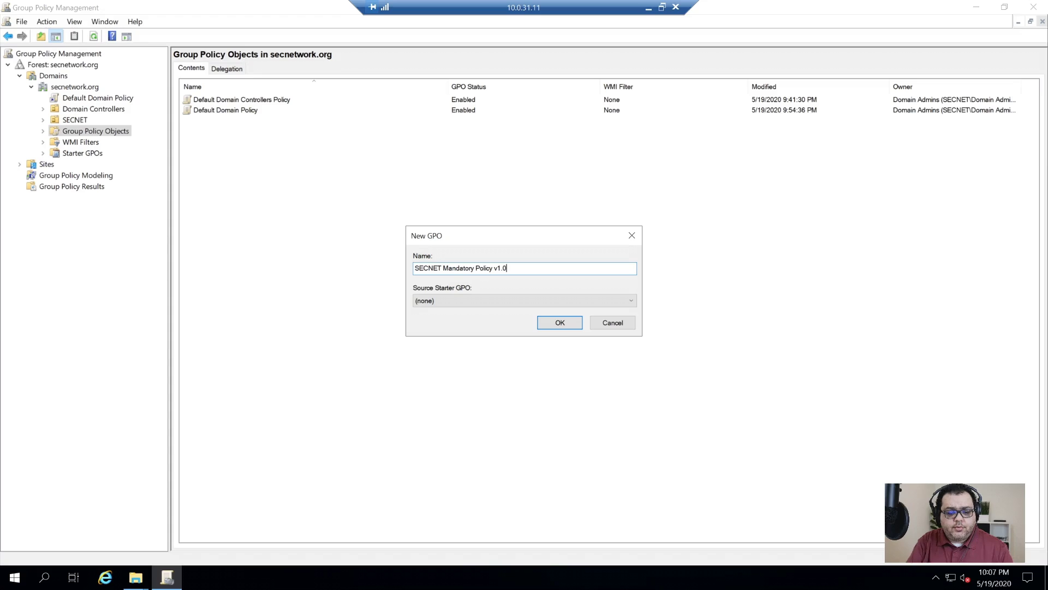
# - Create the SECNET Mandatory Policy v1.0 and SECNET Desktop Policy v1.0 GPOs
pyautogui.click(555, 325)
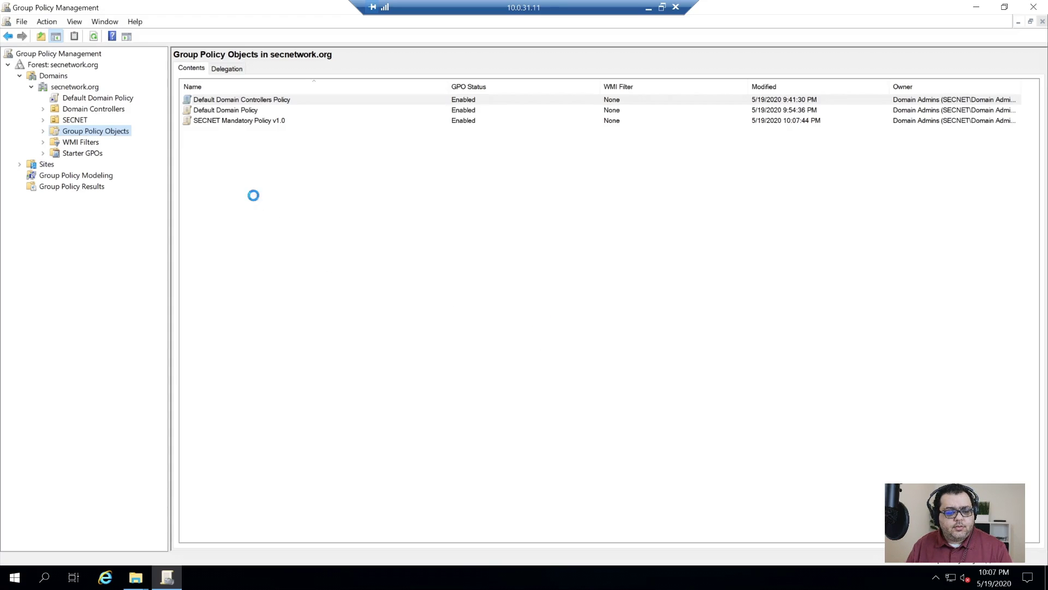
pyautogui.rightClick(255, 197)
pyautogui.click(301, 205)
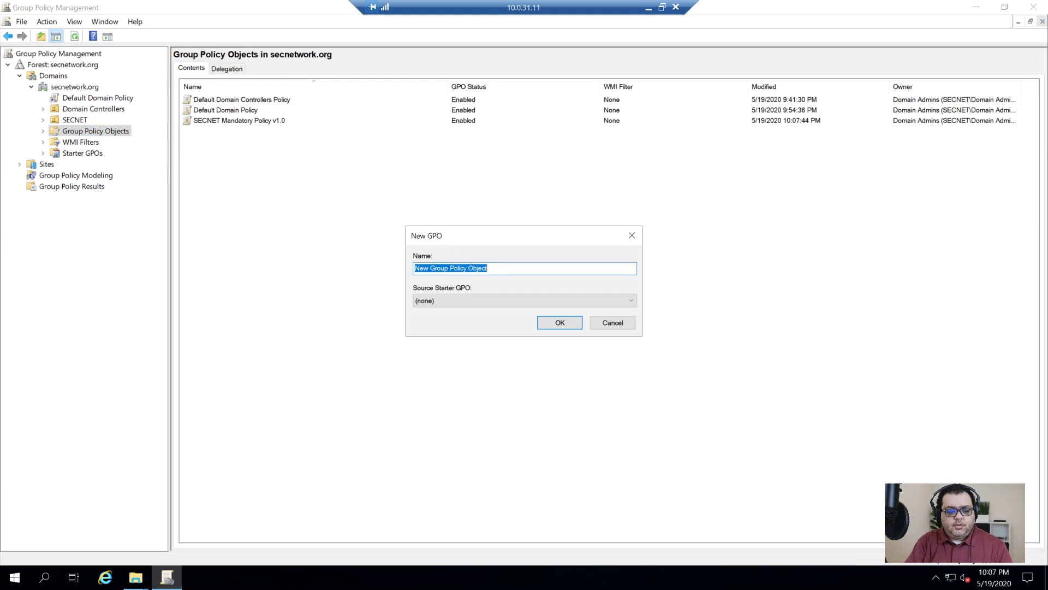
pyautogui.write('SECNET Desktop')
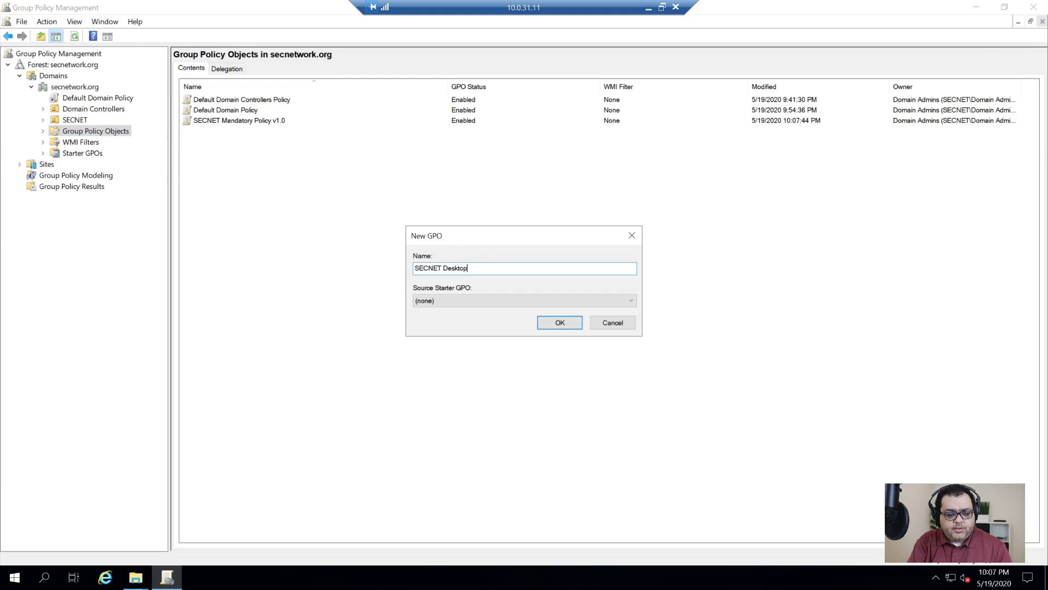
pyautogui.write(' Policy v1.0')
pyautogui.press('Return')
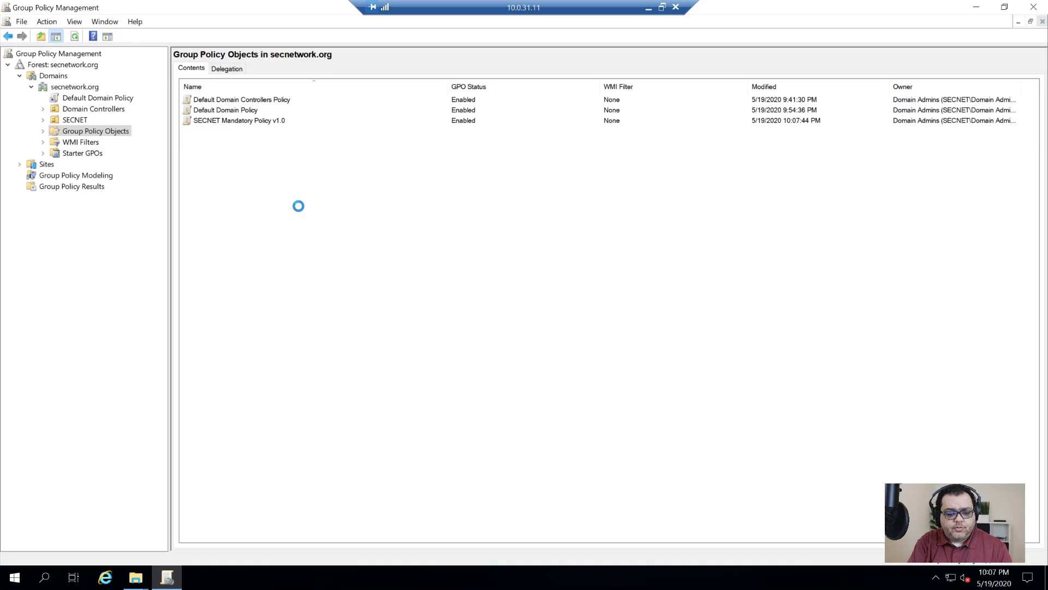
# - Create the SECNET User Policy v1.0 and SECNET ETP Removable Storage Policy v1.0 GPOs
pyautogui.rightClick(299, 207)
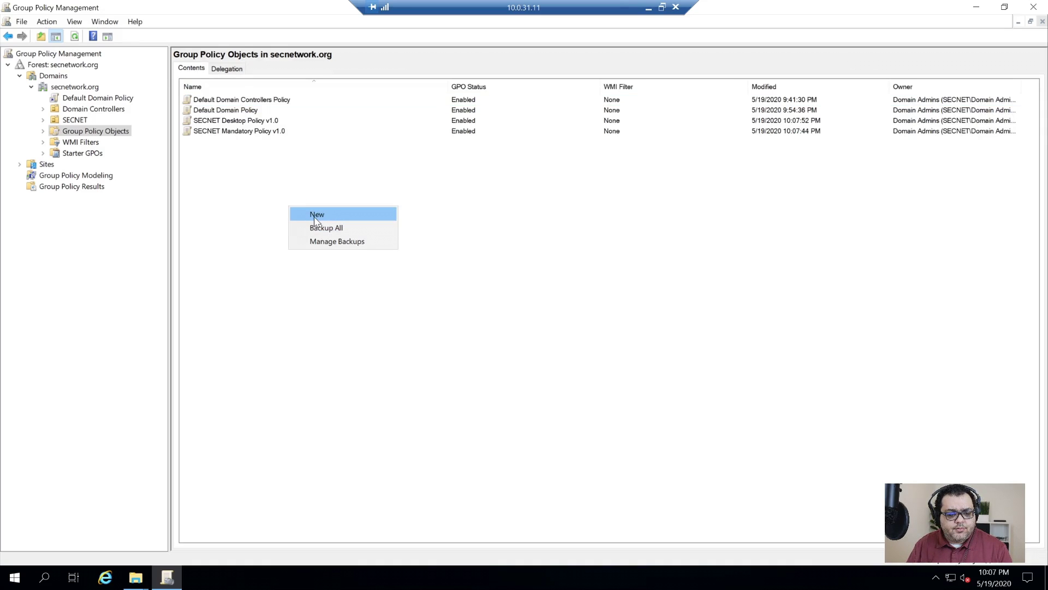
pyautogui.click(312, 214)
pyautogui.write('SECNET User Po')
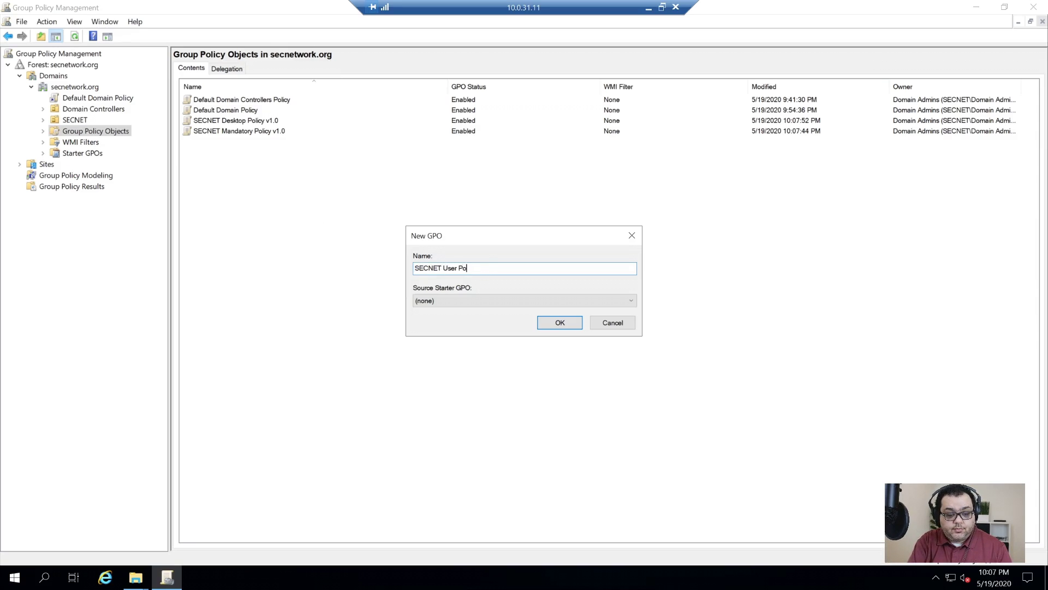
pyautogui.write('licy v1.0')
pyautogui.press('Return')
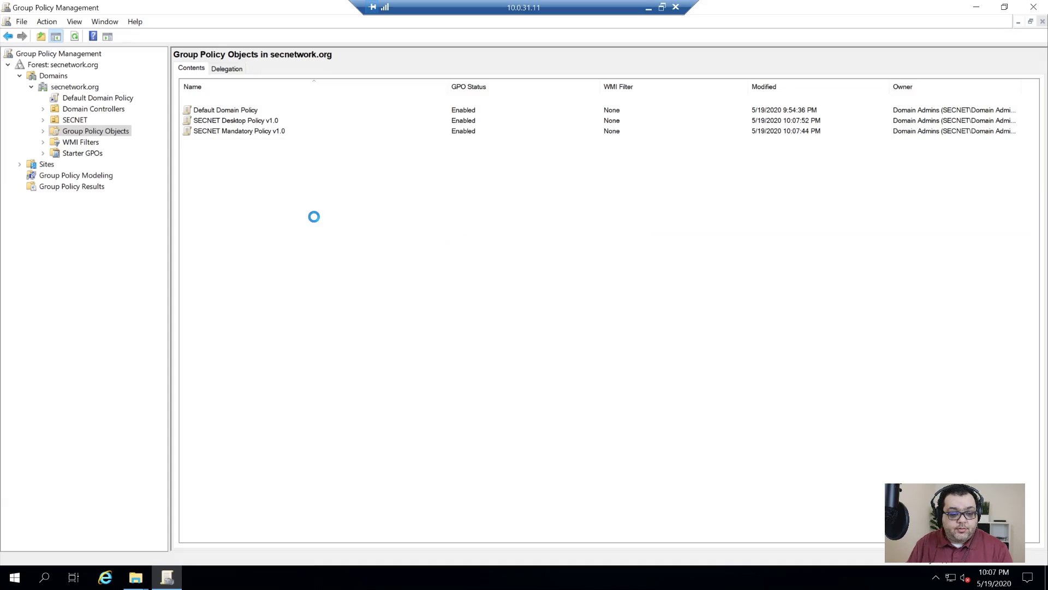
pyautogui.rightClick(263, 213)
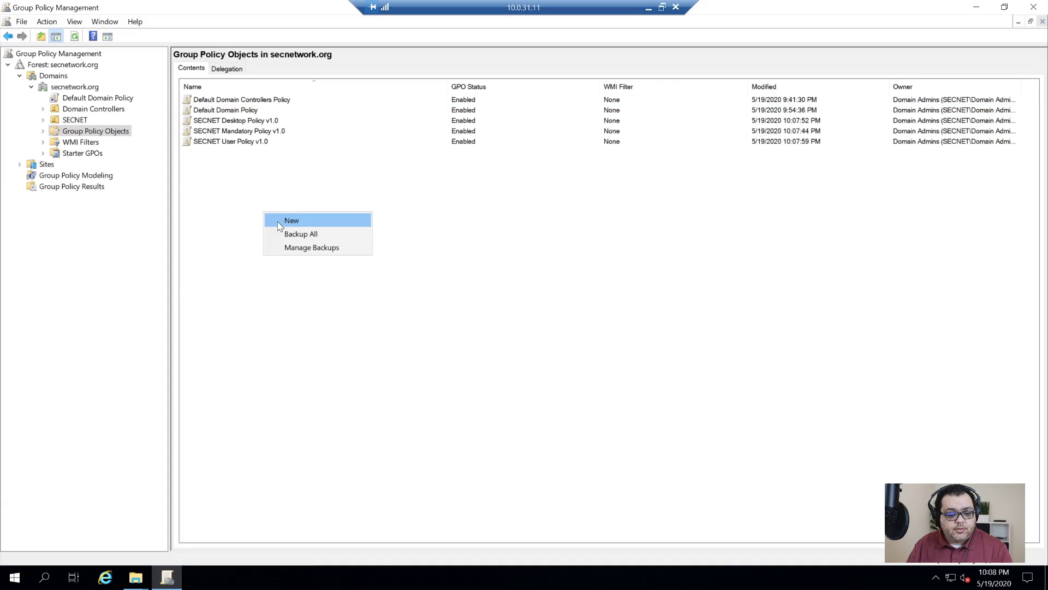
pyautogui.click(291, 220)
pyautogui.write('SEC')
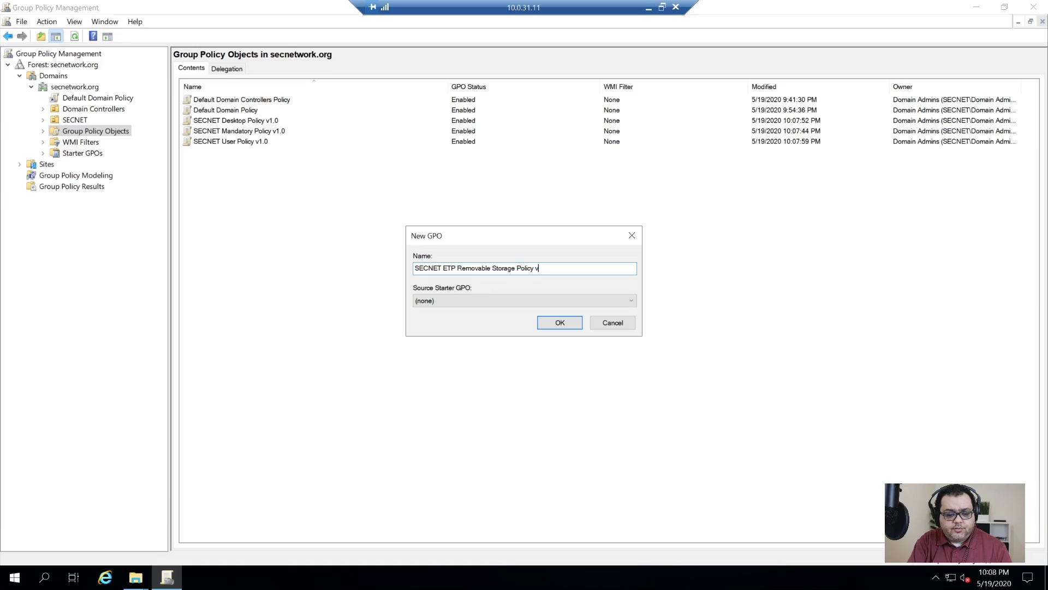
pyautogui.write('0')
pyautogui.press('Return')
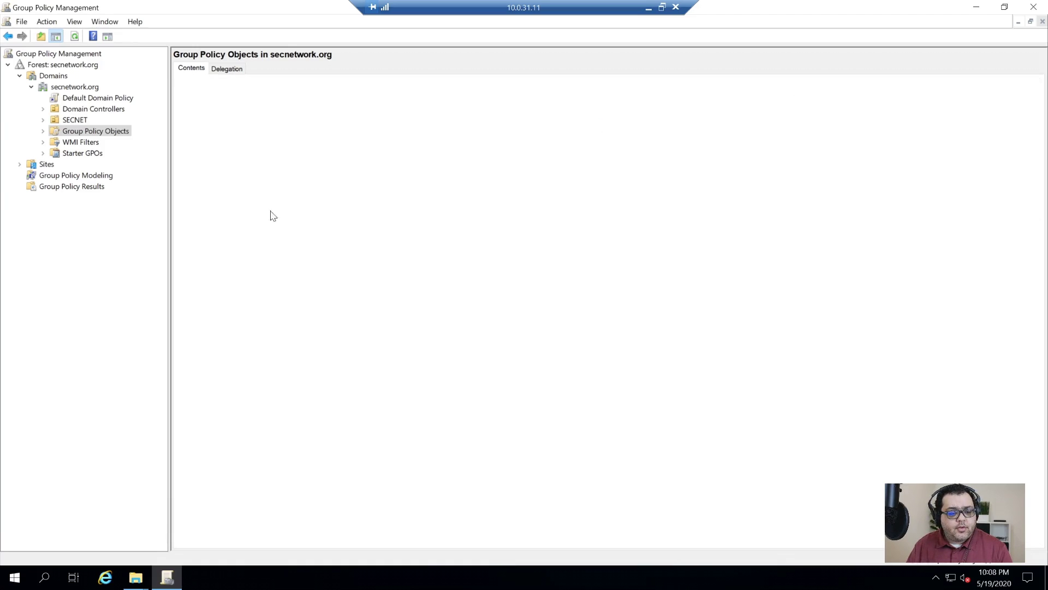
# - Start a new SECNET NTP PDC GPO, then clear its name and cancel it
pyautogui.rightClick(249, 192)
pyautogui.click(274, 198)
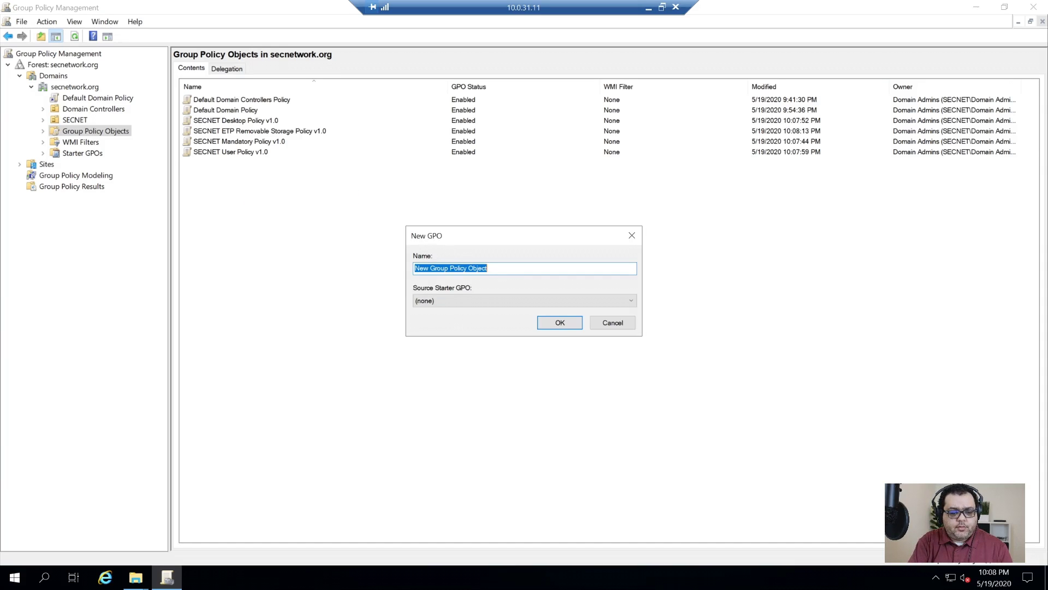
pyautogui.press('BackSpace')
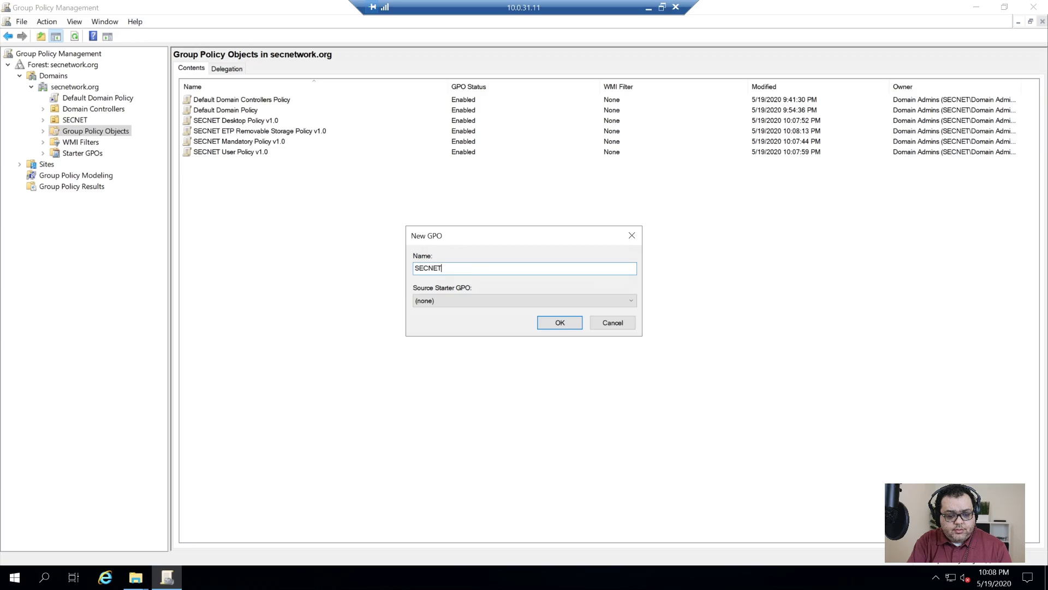
pyautogui.write('SECNET PDC')
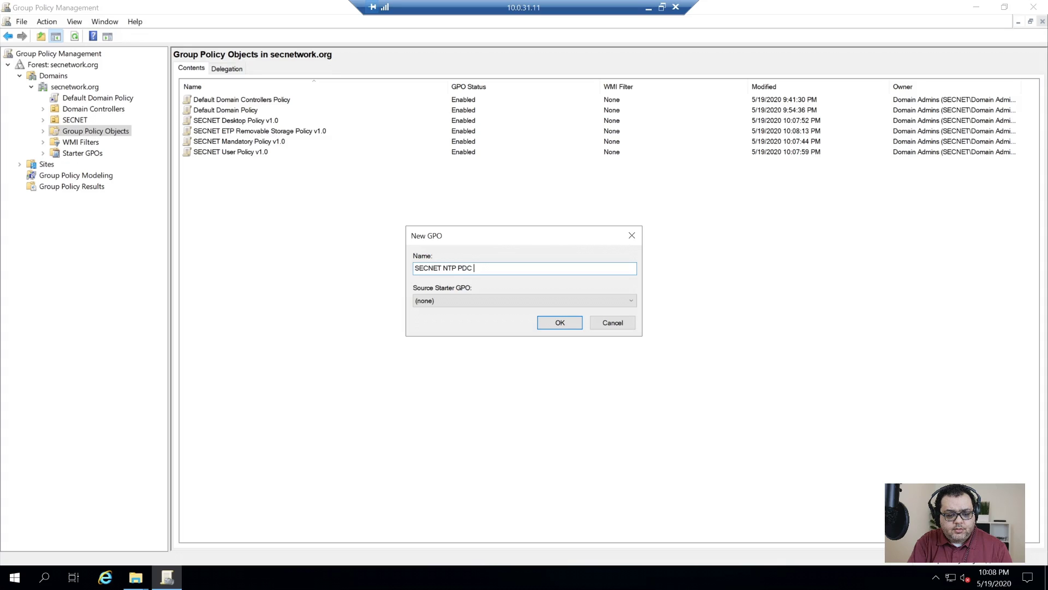
pyautogui.hotkey('ctrl', 'a')
pyautogui.press('BackSpace')
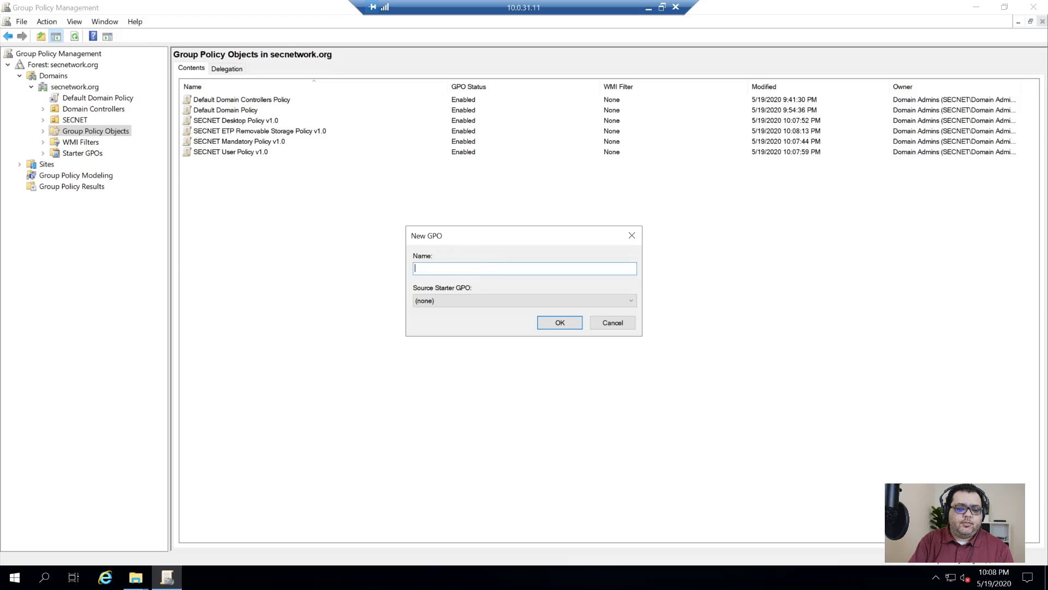
pyautogui.press('Escape')
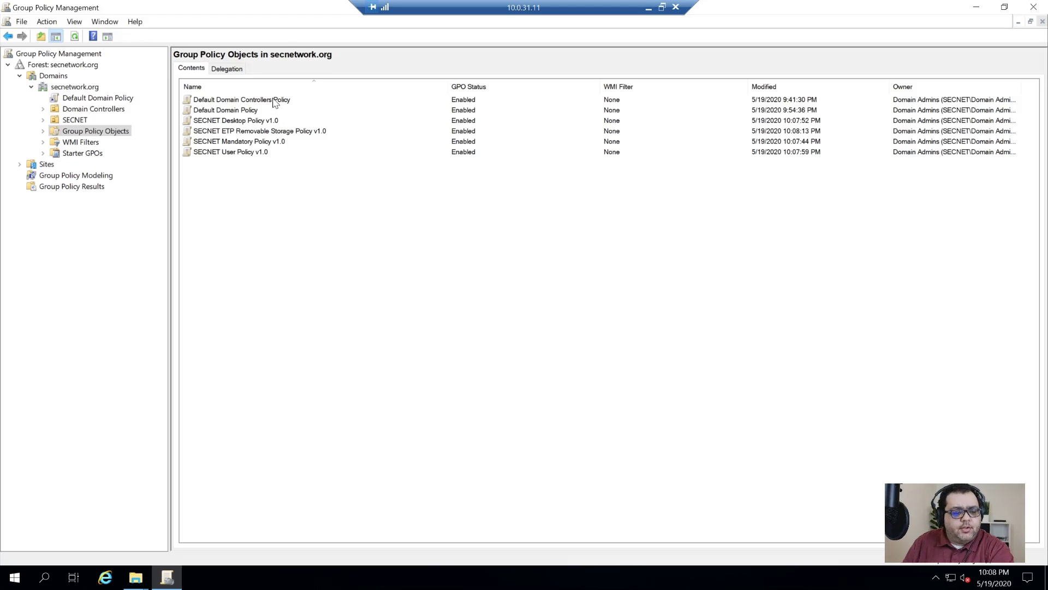
# - Begin importing settings into Default Domain Controllers Policy from the DC\SECNET Group Policies backup folder
pyautogui.rightClick(274, 103)
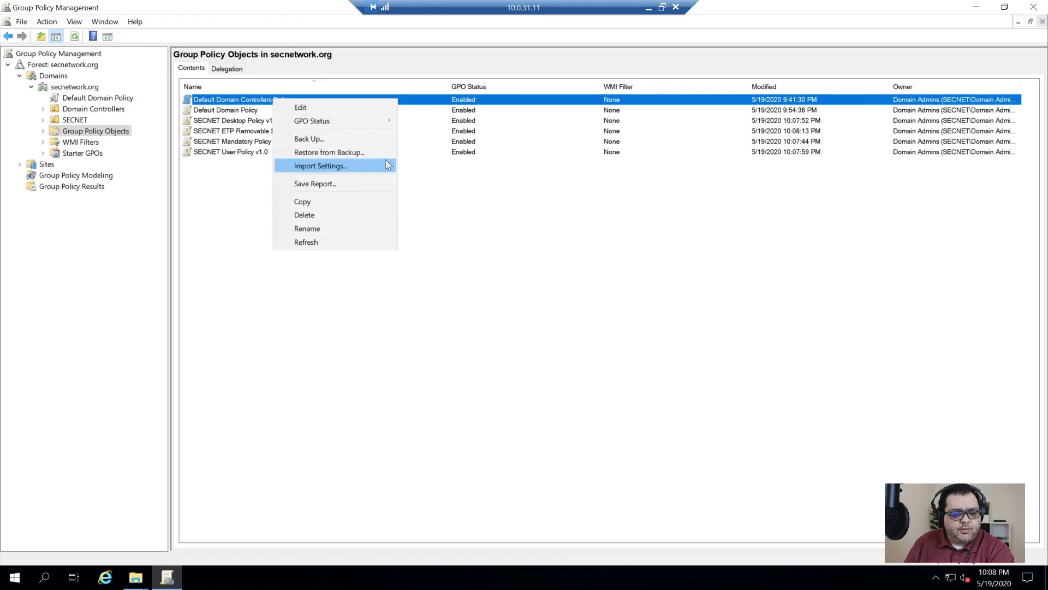
pyautogui.click(333, 168)
pyautogui.click(181, 233)
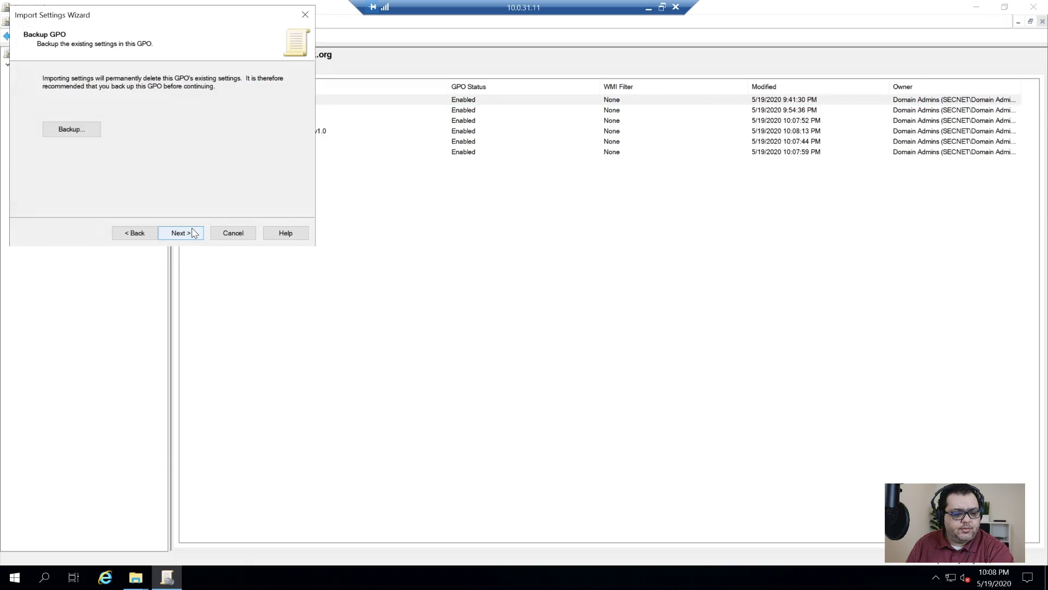
pyautogui.click(178, 234)
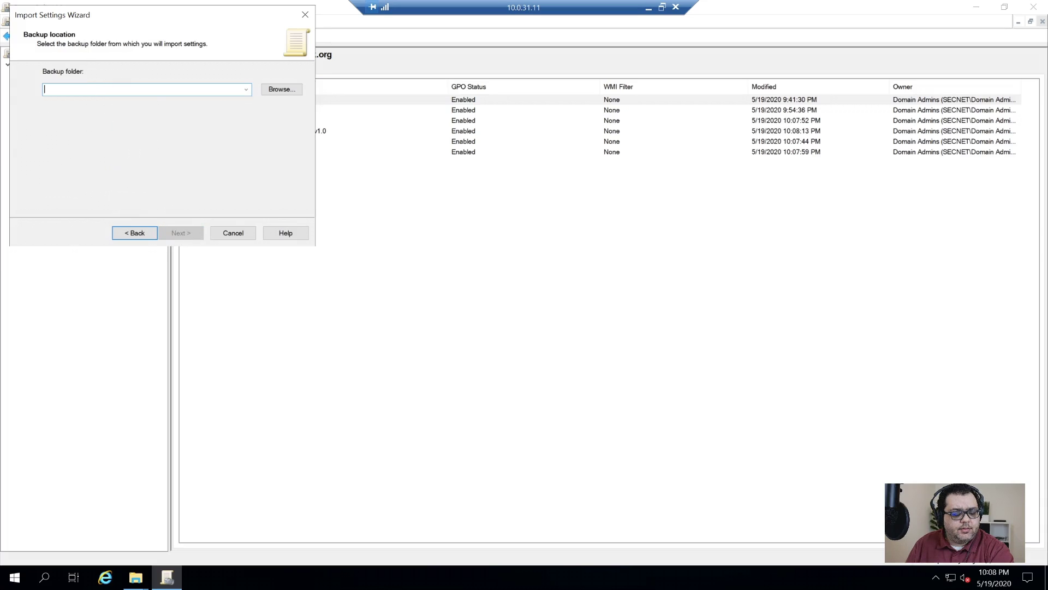
pyautogui.click(291, 91)
pyautogui.doubleClick(102, 160)
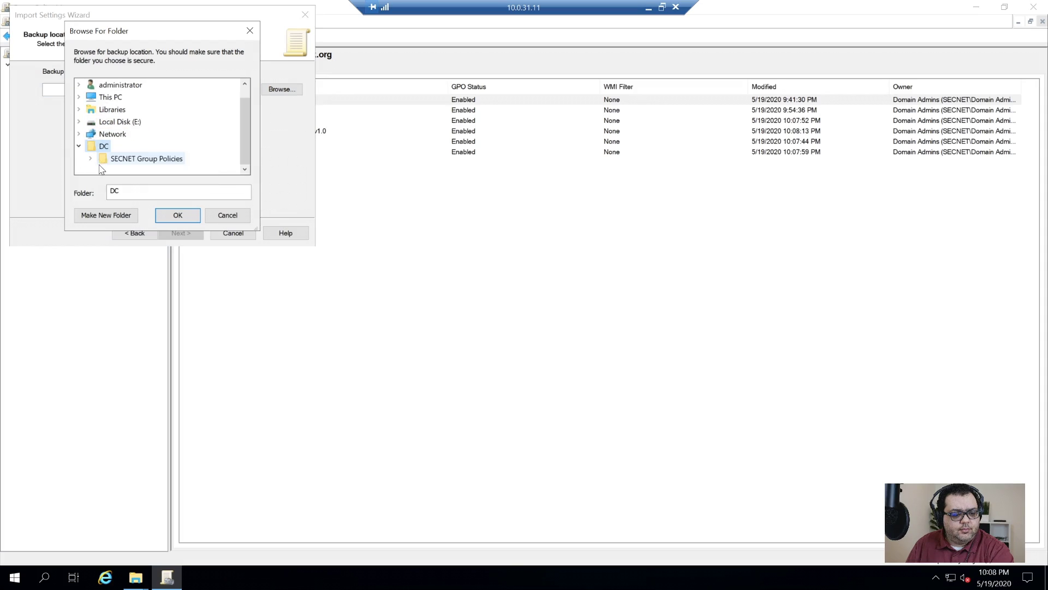
pyautogui.doubleClick(136, 164)
pyautogui.click(134, 173)
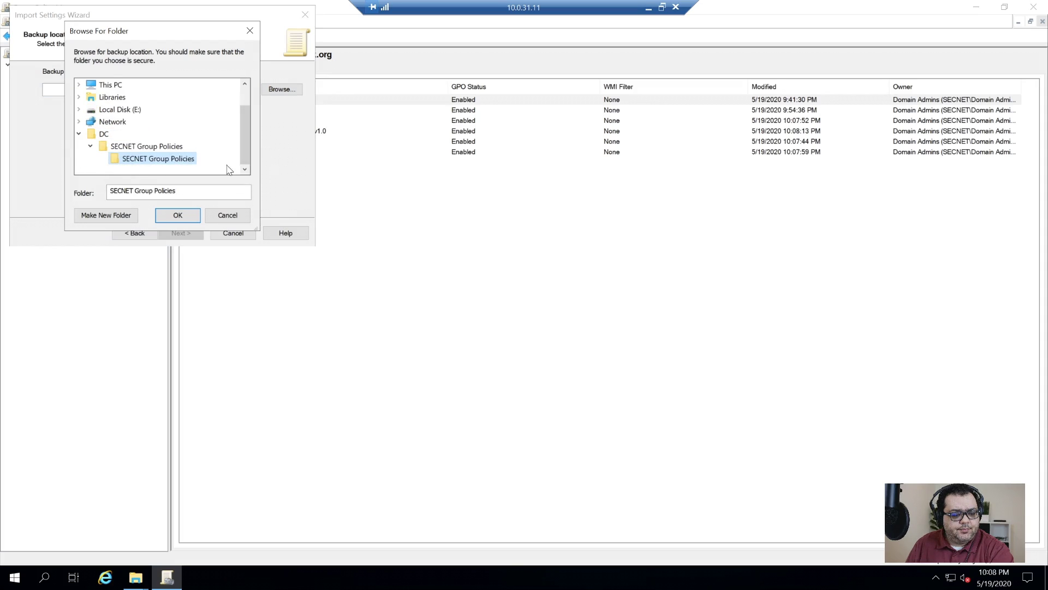
pyautogui.click(177, 215)
pyautogui.click(186, 235)
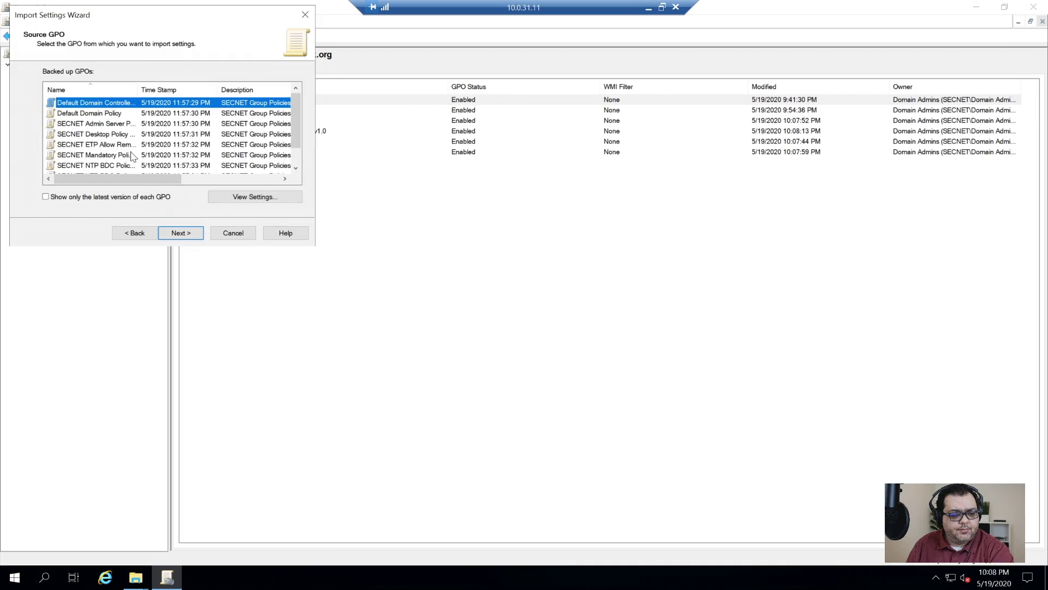
# - Import the Default Domain Controllers Policy backup, copying references identically from the source
pyautogui.doubleClick(137, 89)
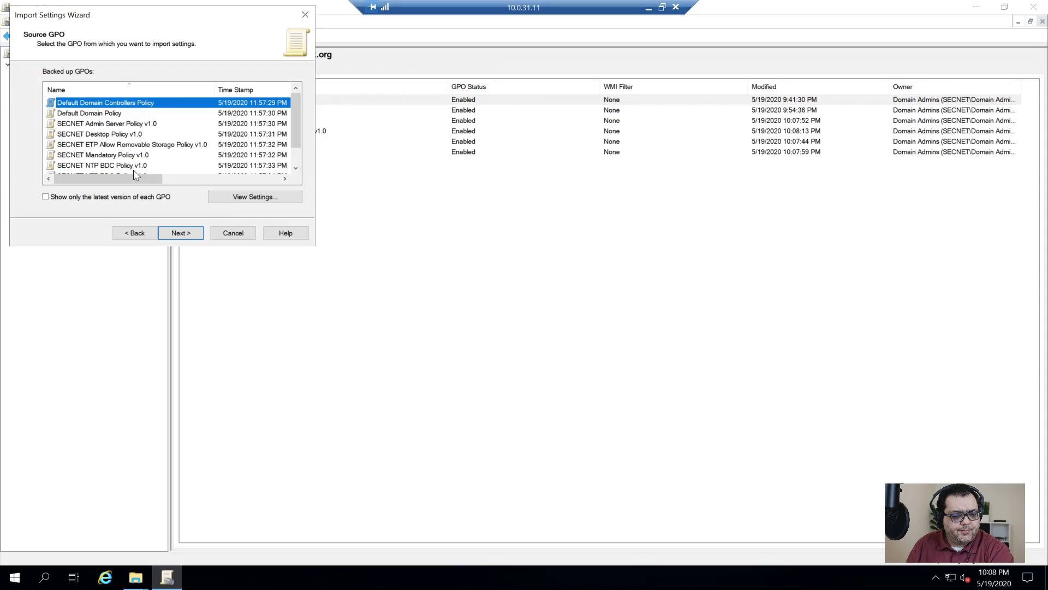
pyautogui.scroll(-1, 146, 158)
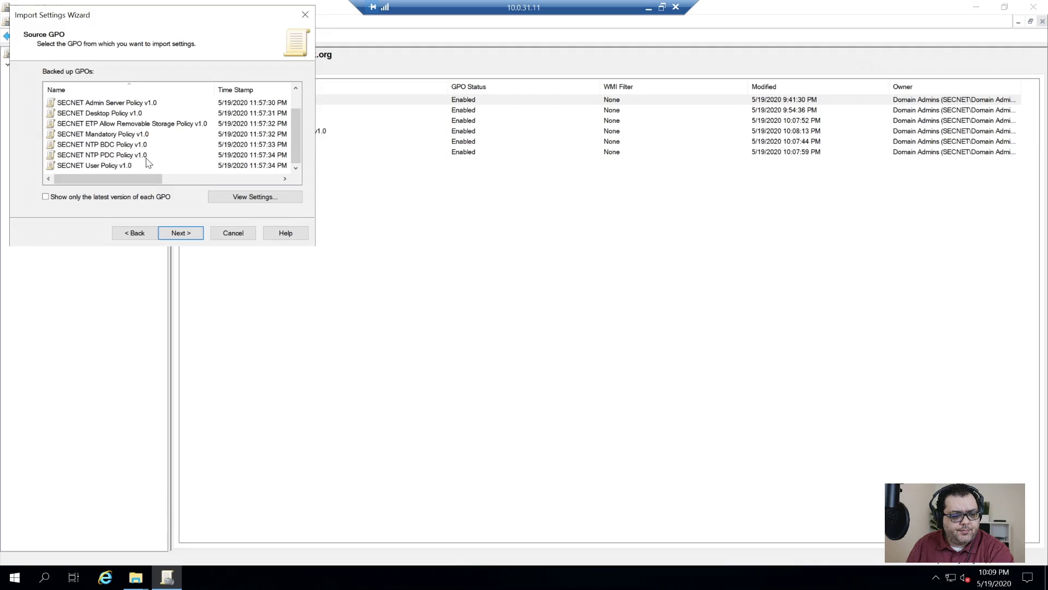
pyautogui.press('Home')
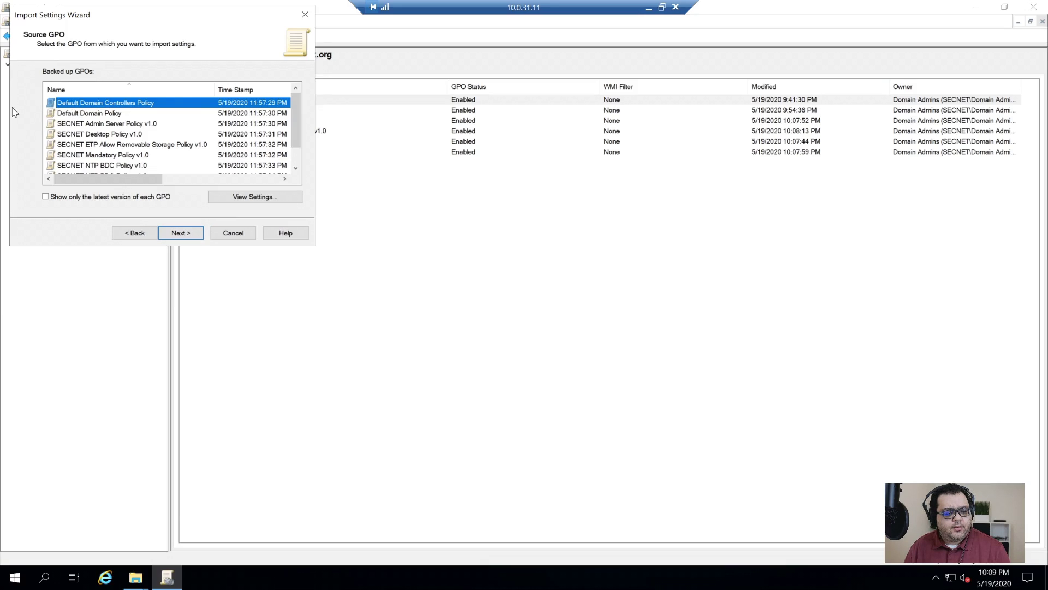
pyautogui.click(172, 233)
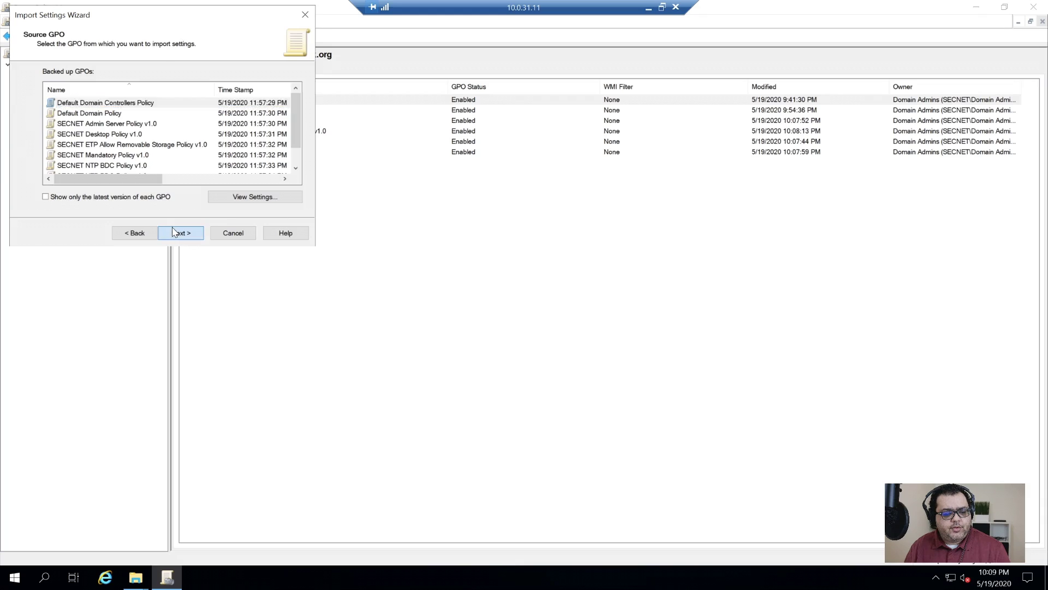
pyautogui.click(181, 235)
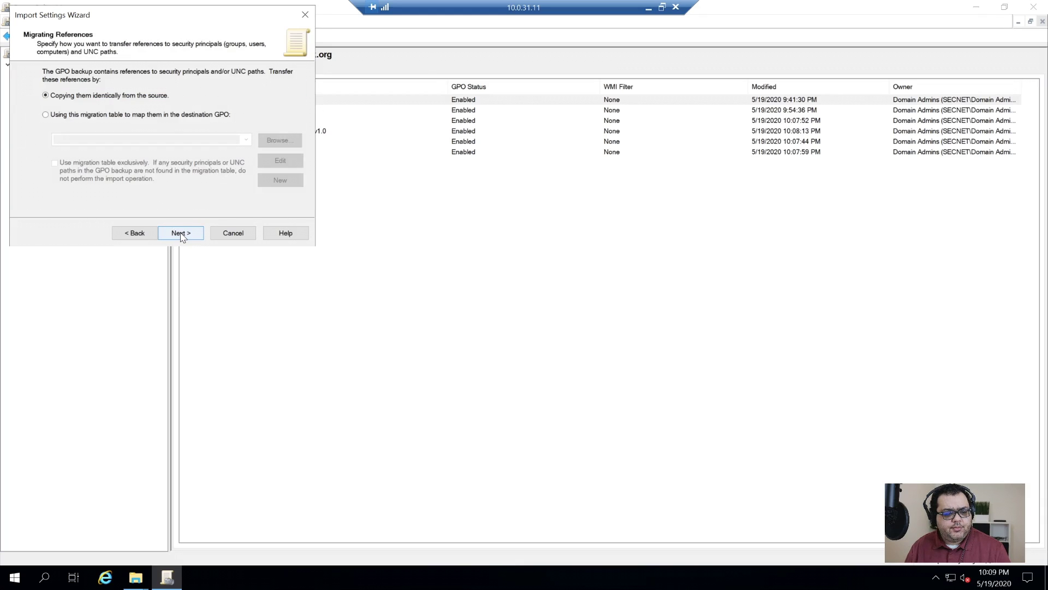
pyautogui.click(180, 233)
pyautogui.click(181, 234)
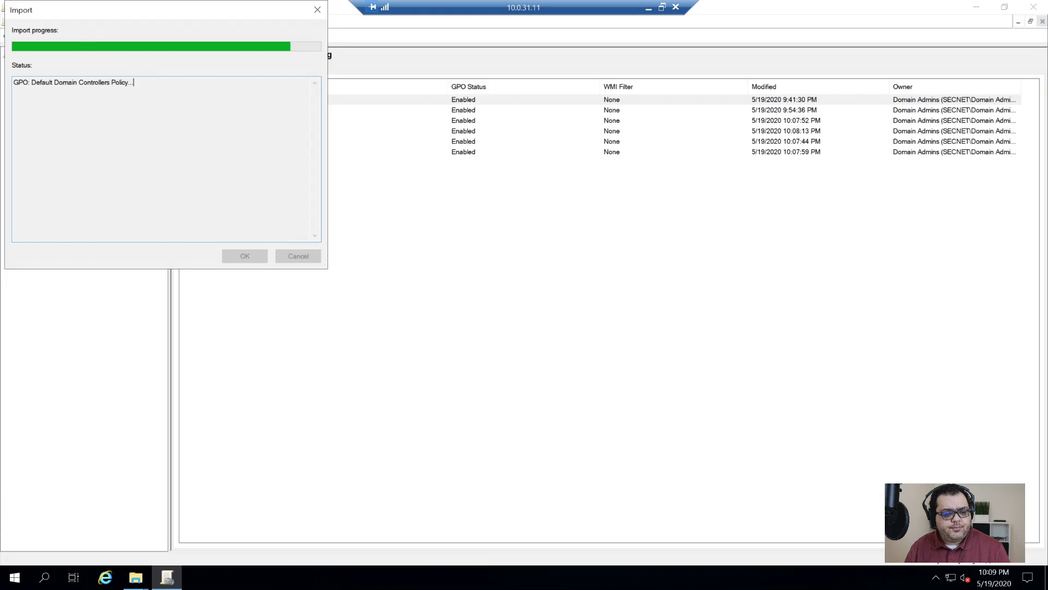
pyautogui.click(245, 256)
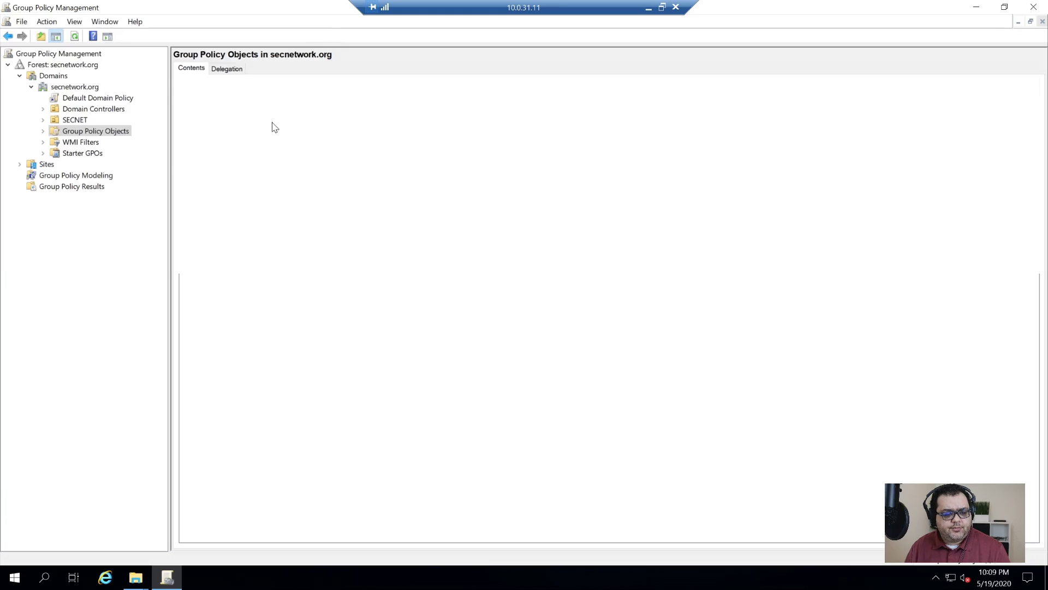
# - Import the Default Domain Policy backup into Default Domain Policy
pyautogui.rightClick(231, 110)
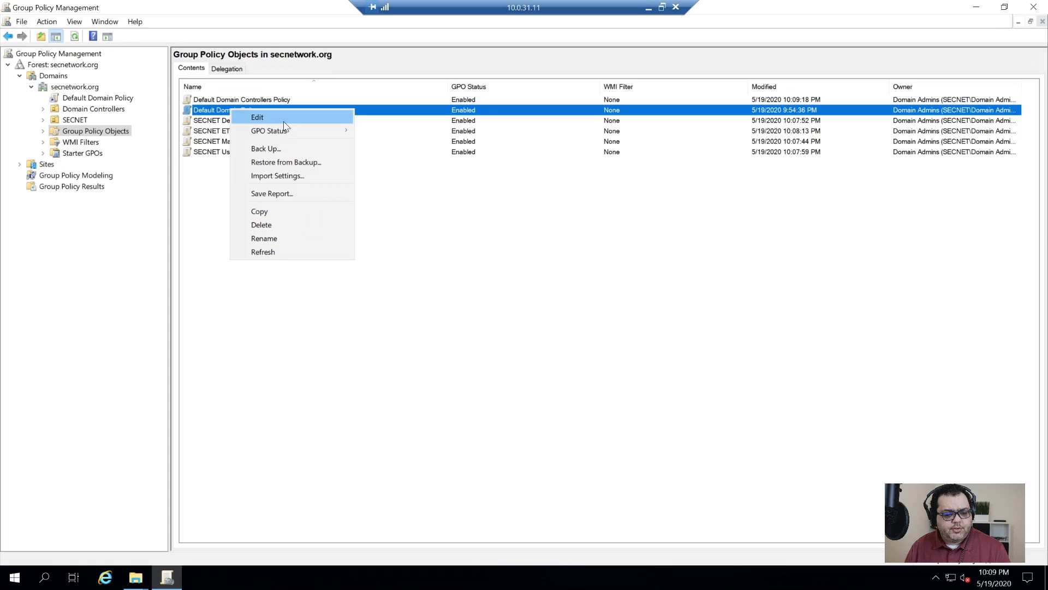
pyautogui.click(297, 175)
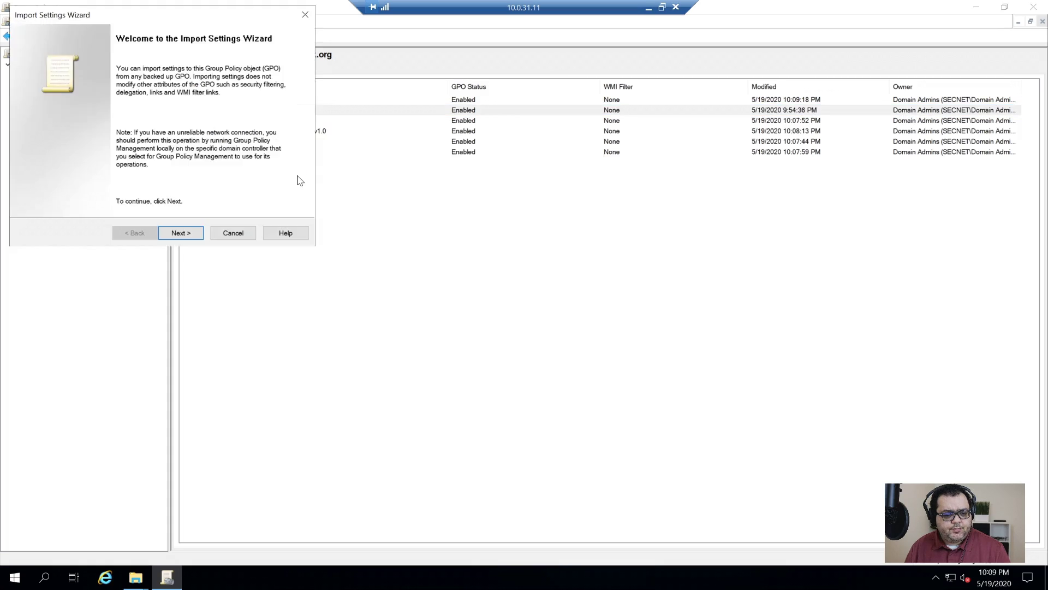
pyautogui.click(181, 231)
pyautogui.click(181, 230)
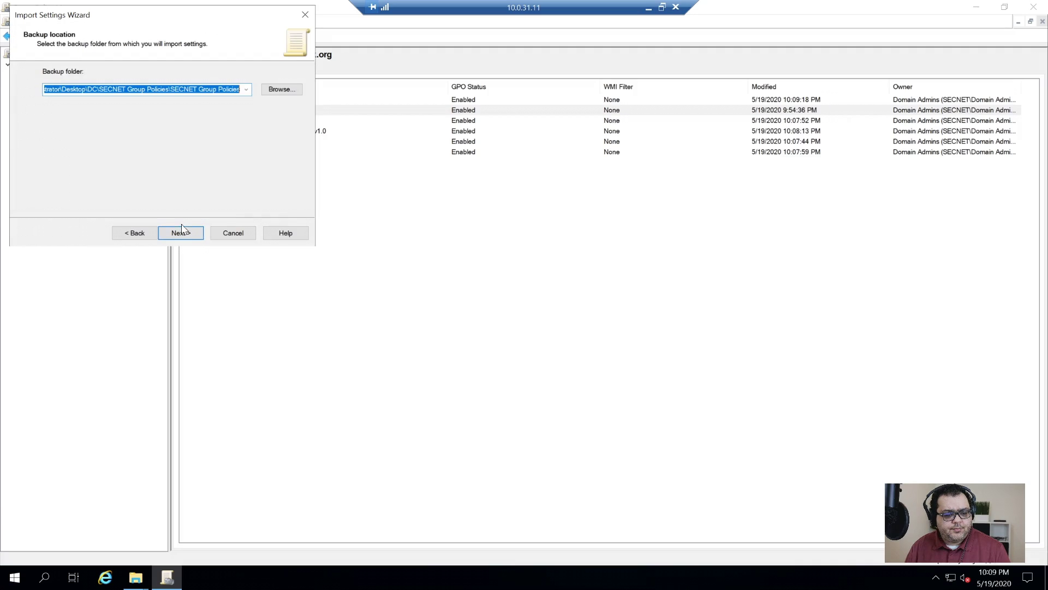
pyautogui.click(182, 230)
pyautogui.press('Down')
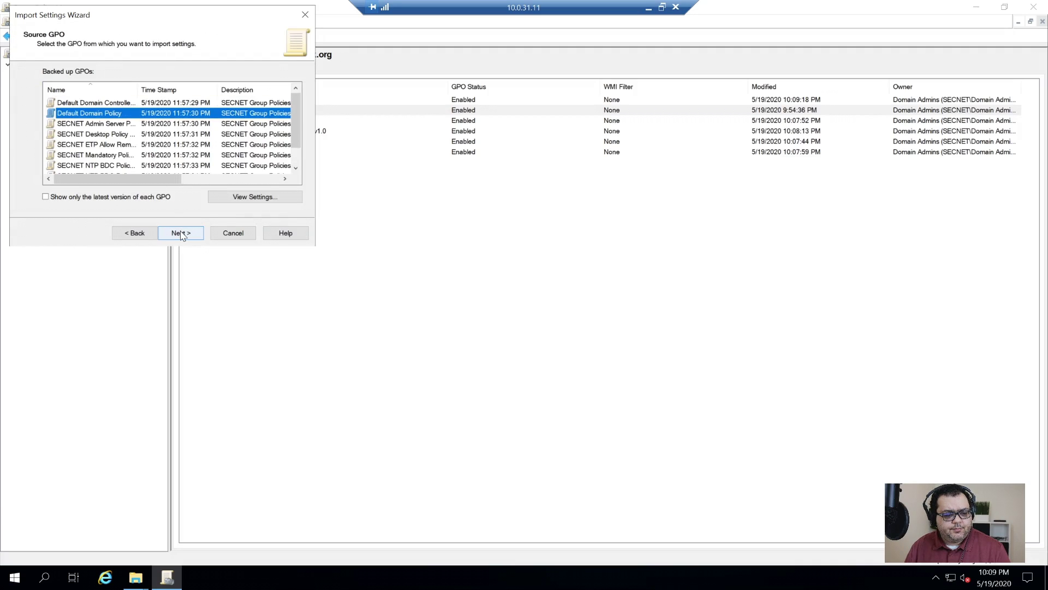
pyautogui.click(182, 233)
pyautogui.click(182, 233)
pyautogui.click(181, 233)
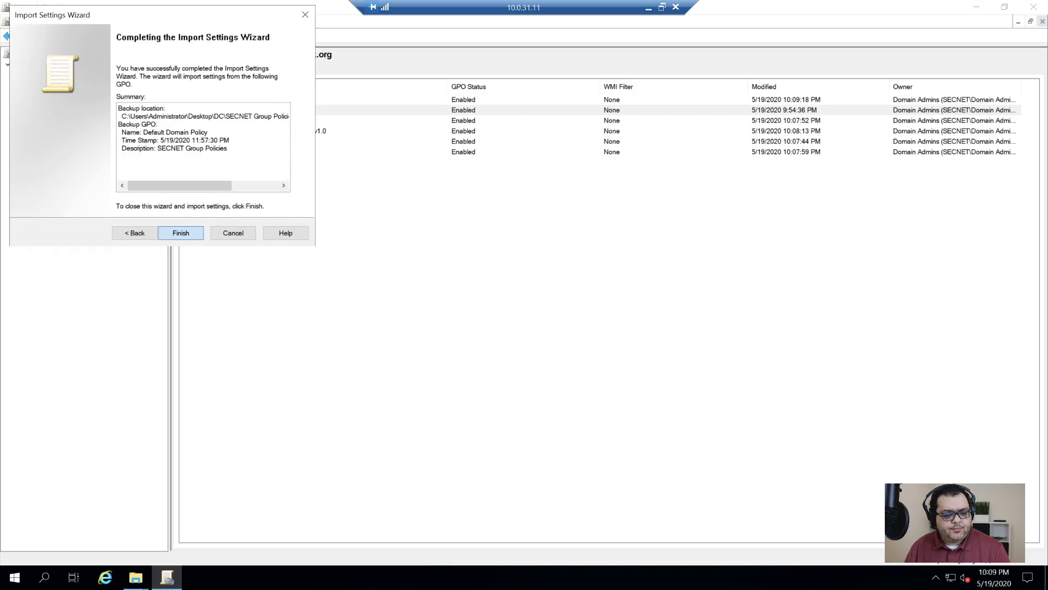
pyautogui.click(245, 256)
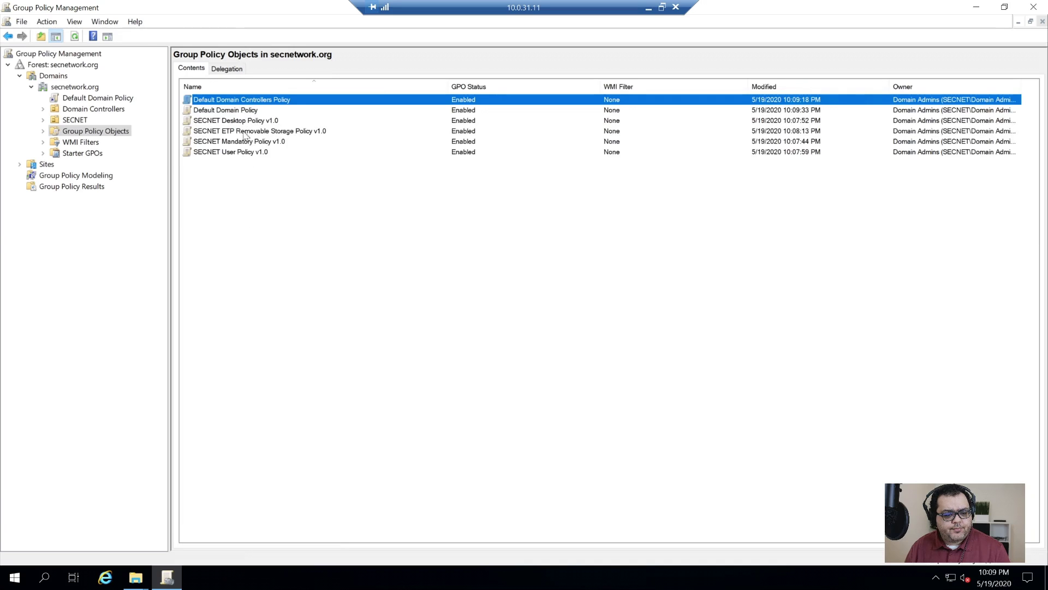
pyautogui.click(244, 130)
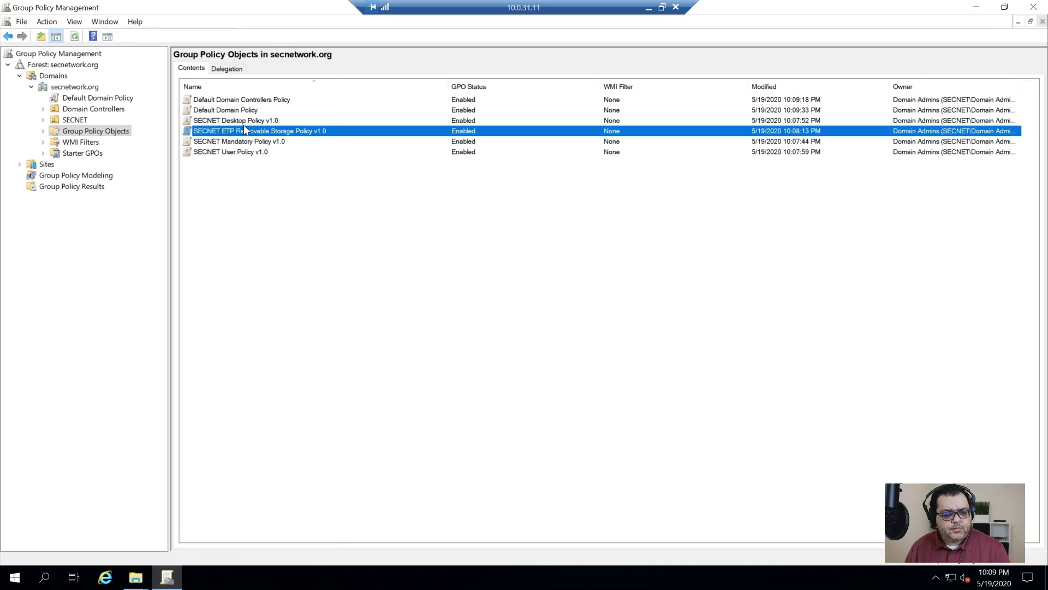
# - Create a new GPO named SECNET Admin Server Policy v1.0
pyautogui.rightClick(243, 219)
pyautogui.click(287, 222)
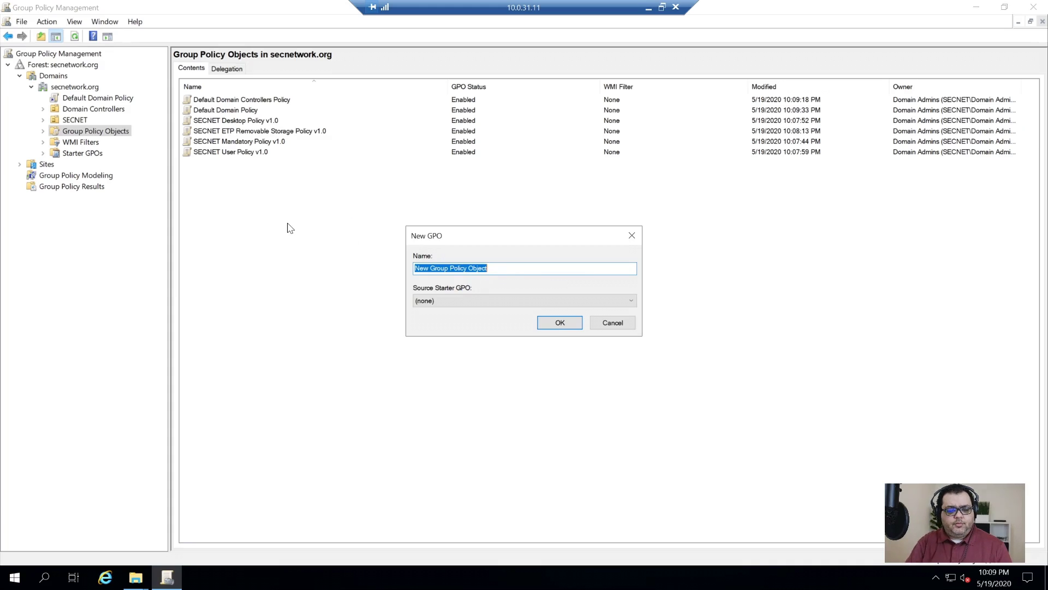
pyautogui.write('SECNET Admin Server Policy v1.0')
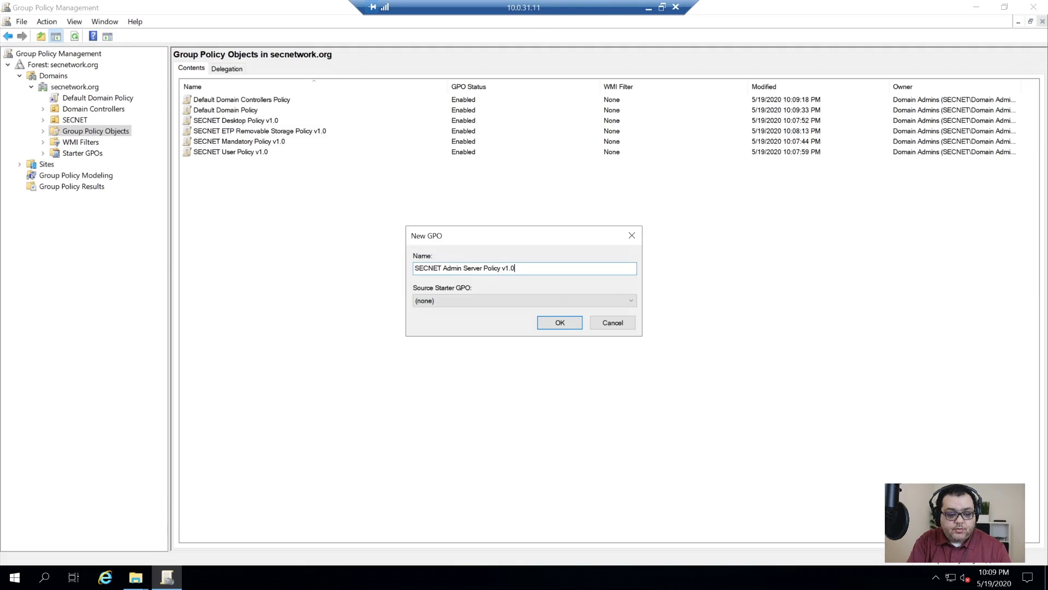
pyautogui.press('Return')
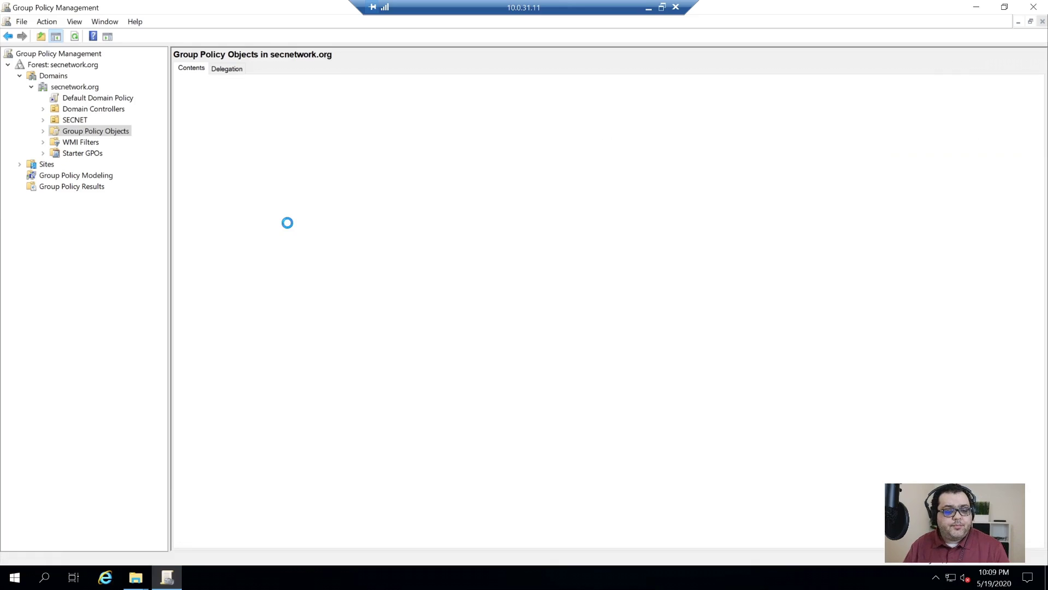
# - Import the SECNET Admin Server Policy v1.0 backup into the new Admin Server GPO
pyautogui.rightClick(259, 121)
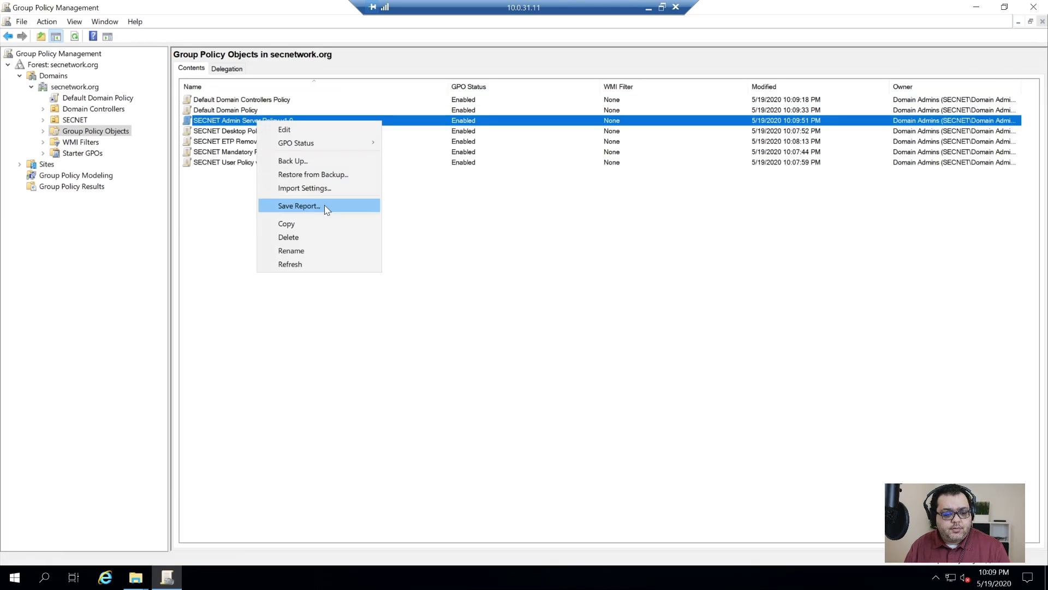
pyautogui.click(313, 189)
pyautogui.click(181, 233)
pyautogui.click(181, 233)
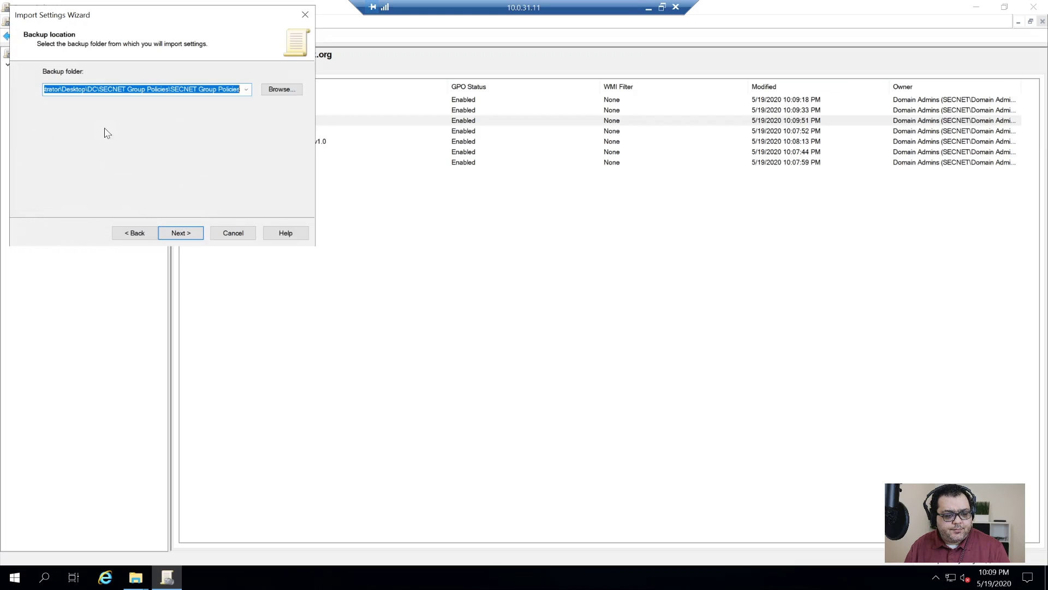
pyautogui.click(180, 233)
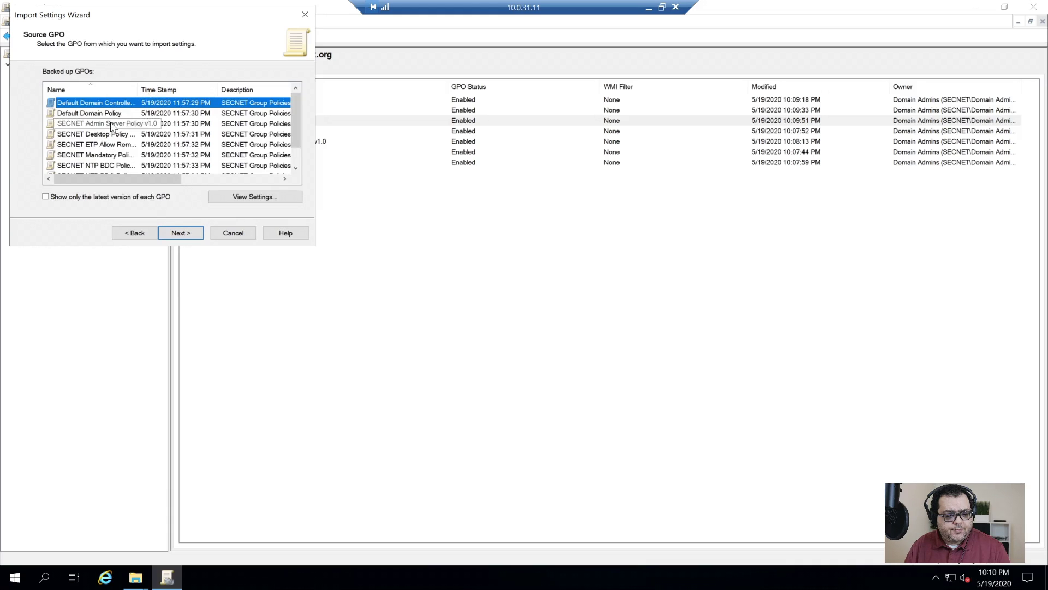
pyautogui.click(112, 124)
pyautogui.click(187, 231)
pyautogui.click(189, 234)
pyautogui.click(181, 233)
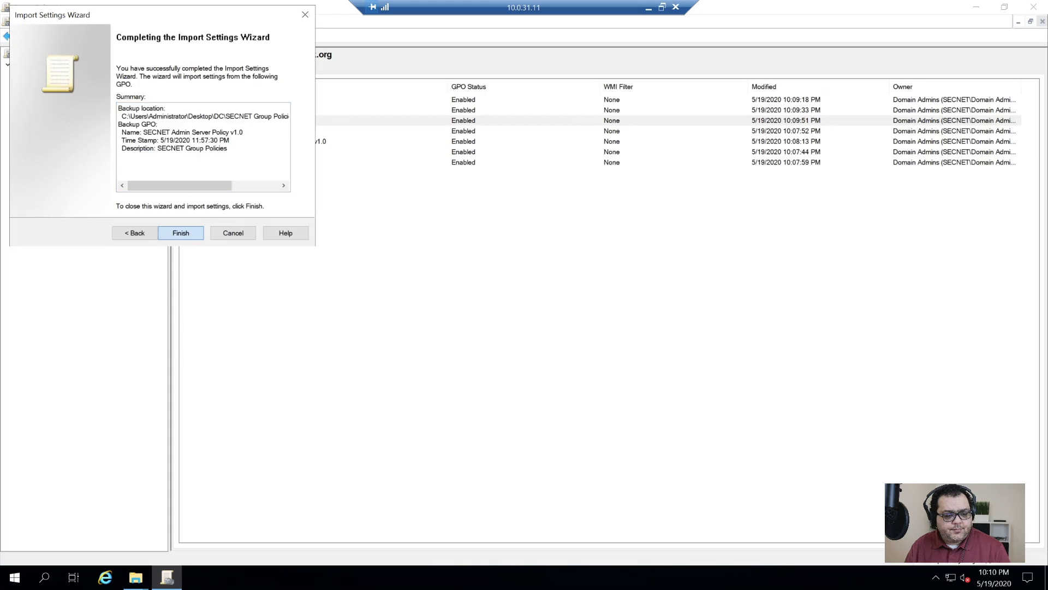
pyautogui.click(255, 256)
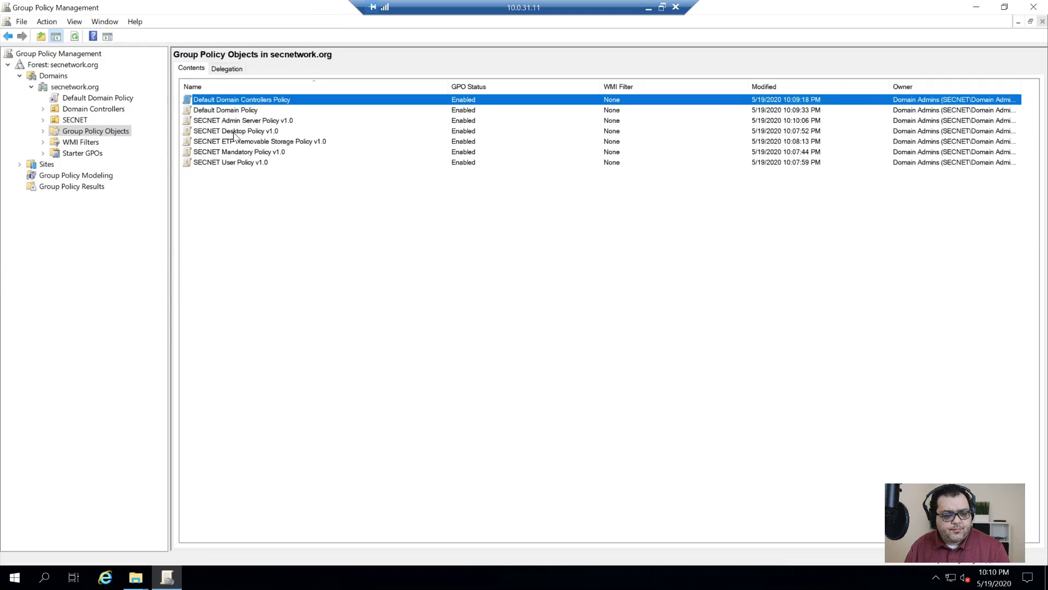
# - Import the SECNET Desktop Policy backup into SECNET Desktop Policy v1.0, keeping references identical
pyautogui.click(233, 131)
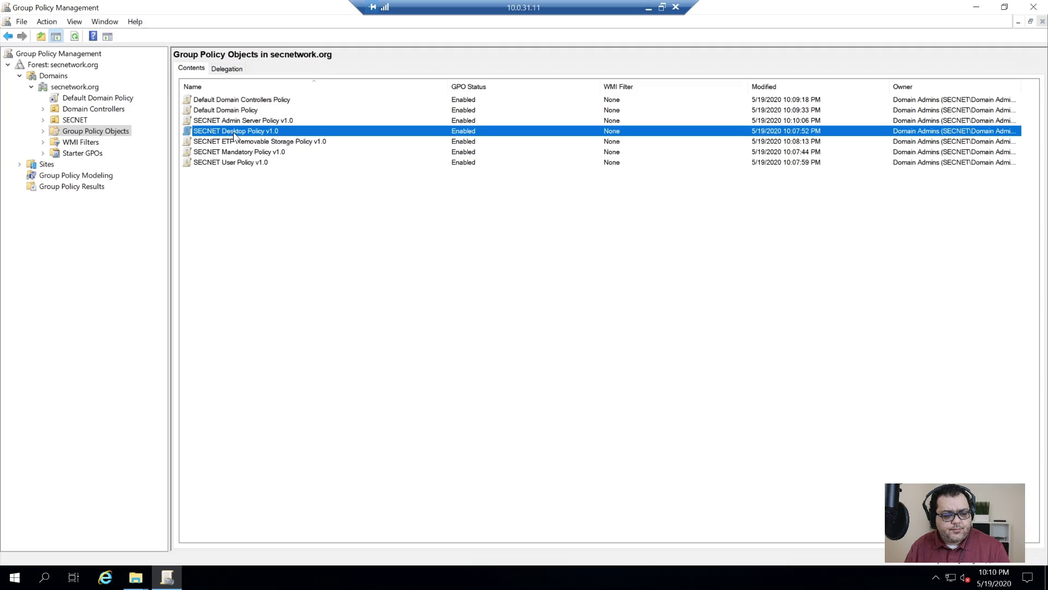
pyautogui.rightClick(234, 133)
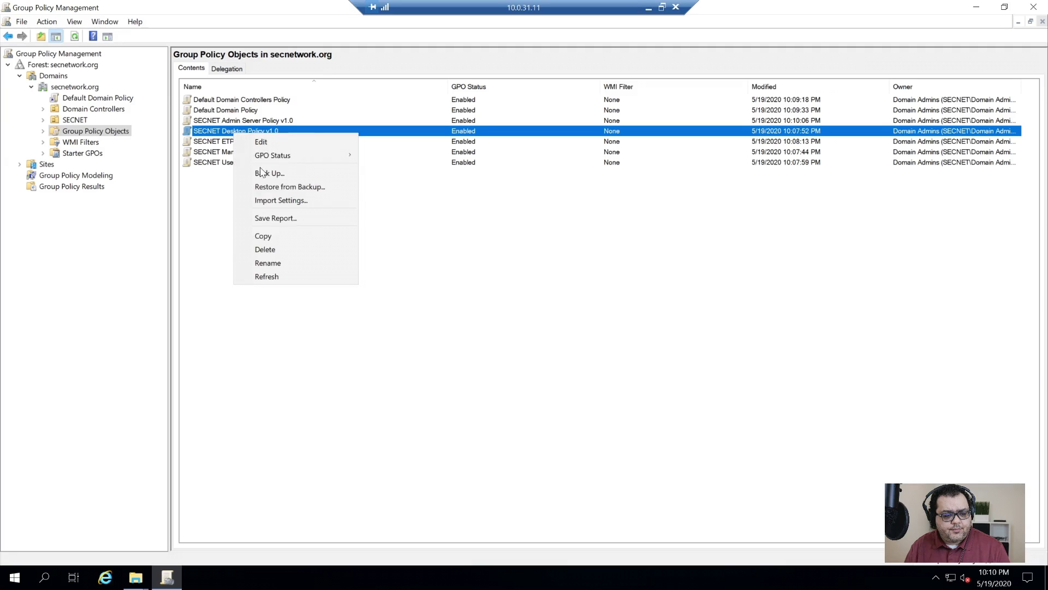
pyautogui.click(284, 197)
pyautogui.click(188, 233)
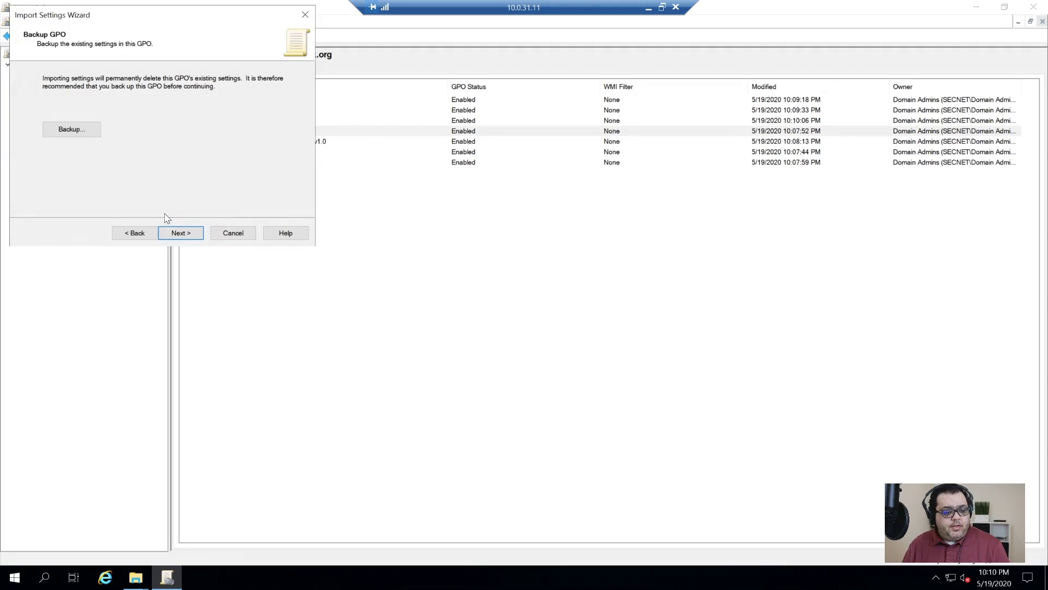
pyautogui.click(182, 232)
pyautogui.click(180, 232)
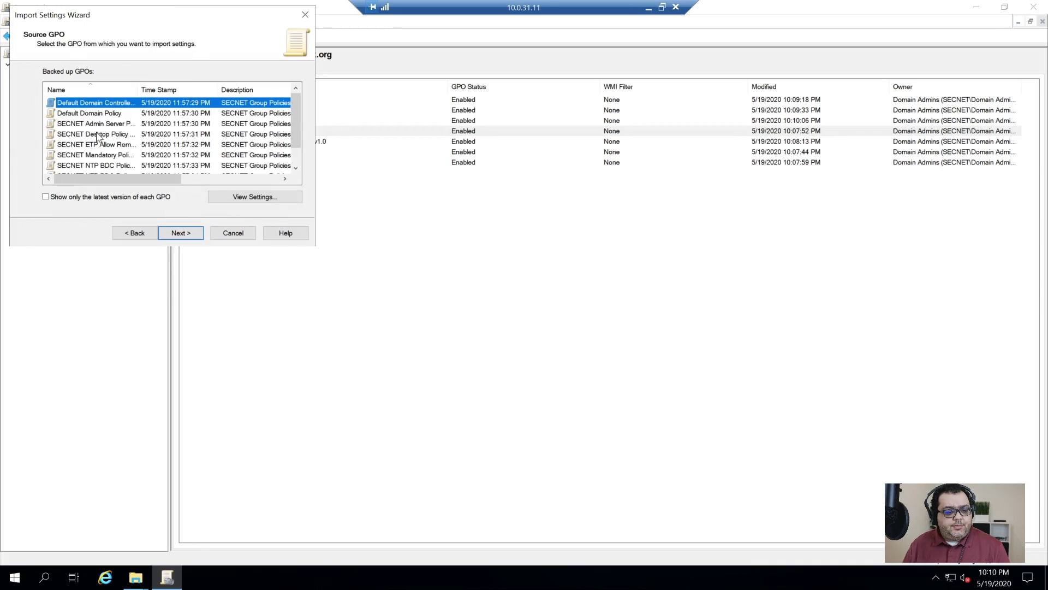
pyautogui.click(111, 136)
pyautogui.click(180, 233)
pyautogui.click(181, 233)
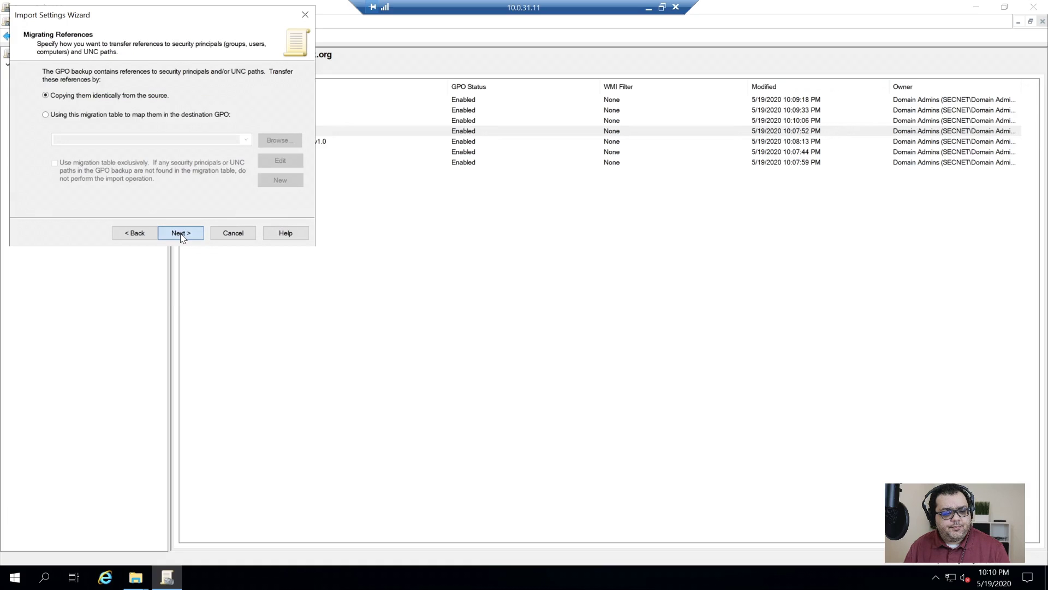
pyautogui.click(181, 233)
pyautogui.click(181, 233)
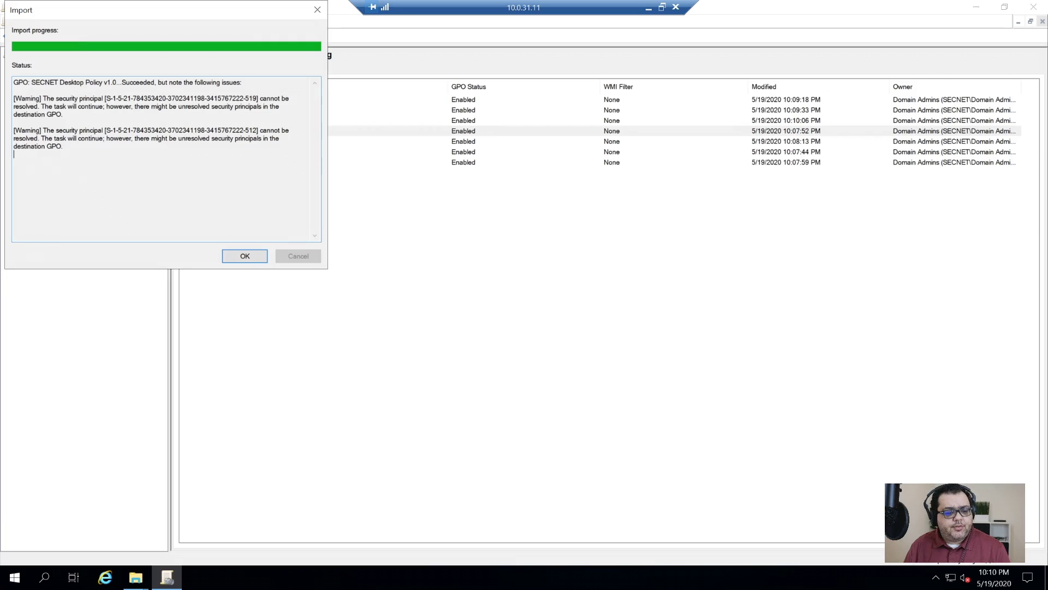
# - Review the two unresolved-SID warnings in the import report and close it
pyautogui.moveTo(106, 130); pyautogui.dragTo(249, 130)
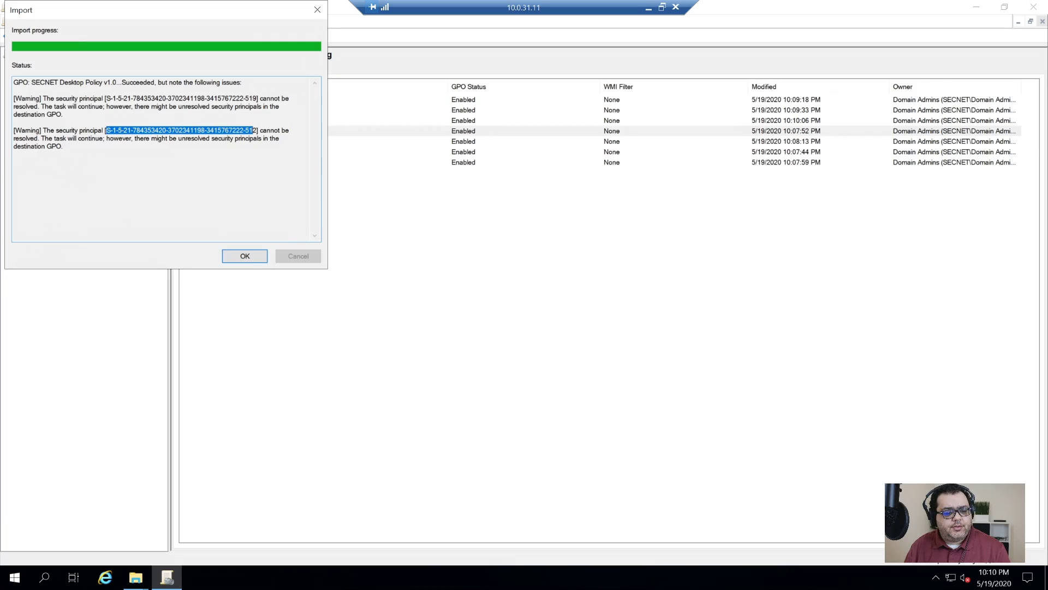
pyautogui.moveTo(97, 99); pyautogui.dragTo(212, 107)
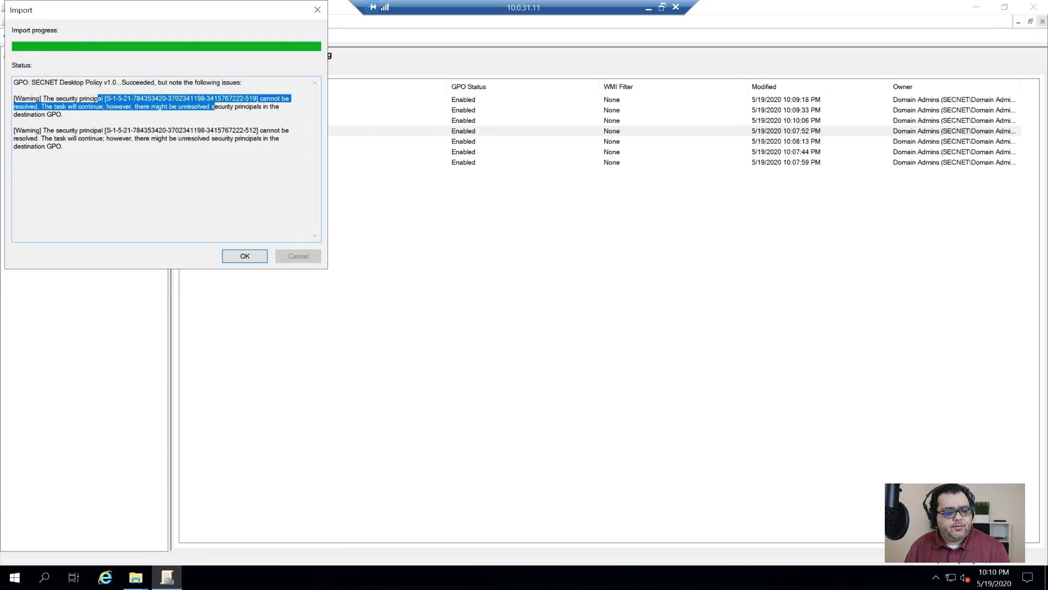
pyautogui.click(63, 147)
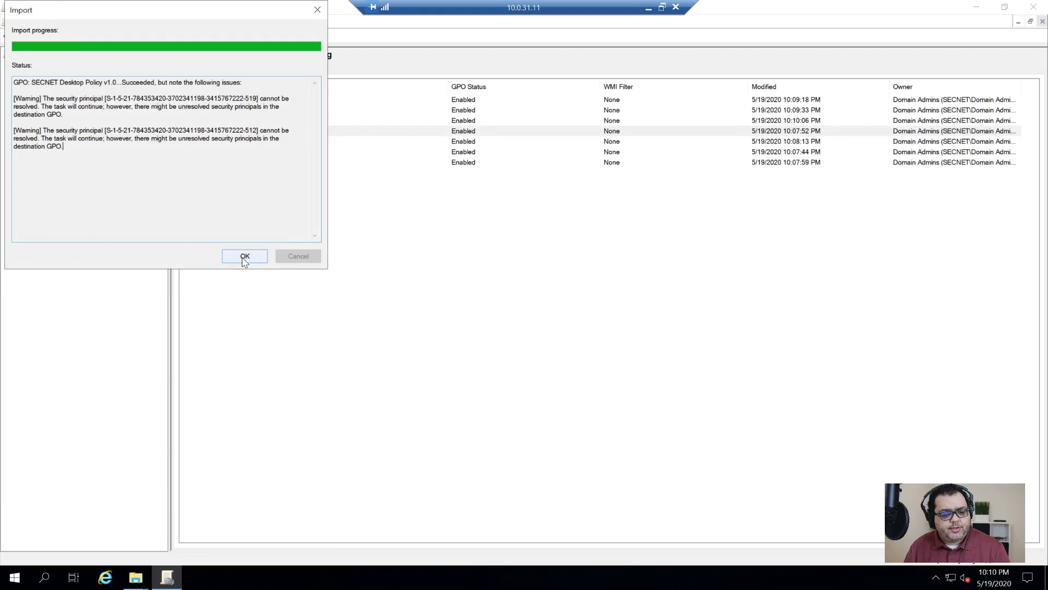
pyautogui.click(245, 256)
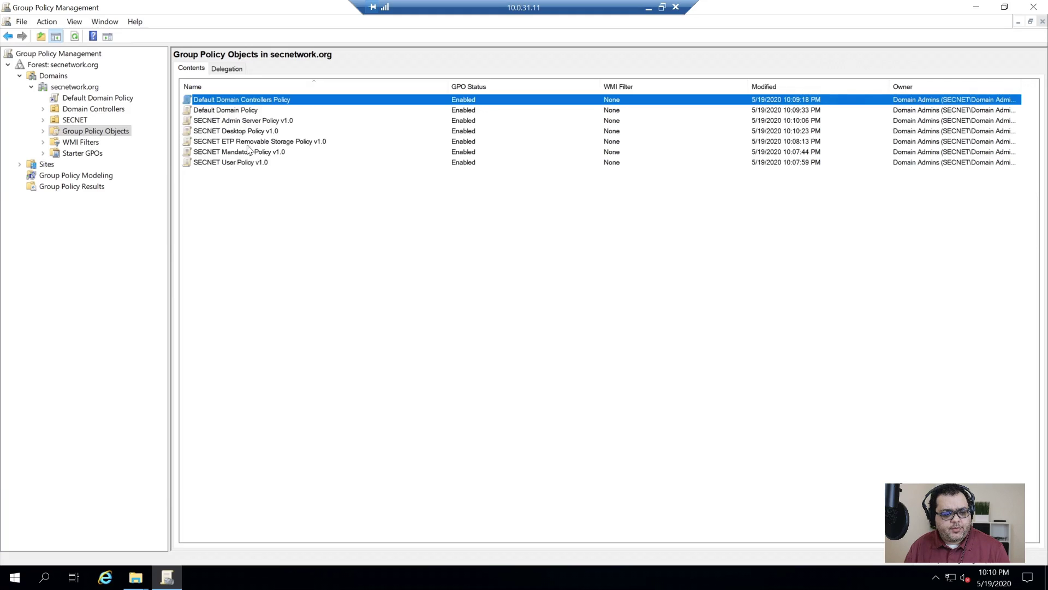
# - Begin importing into SECNET ETP Removable Storage Policy v1.0, keeping the default backup folder
pyautogui.click(252, 142)
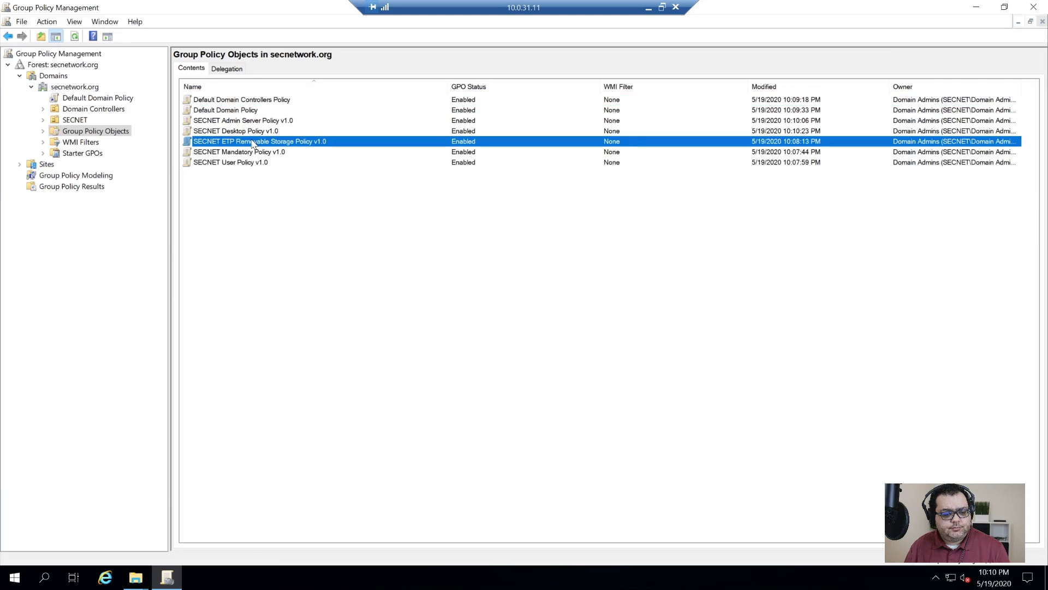
pyautogui.rightClick(253, 143)
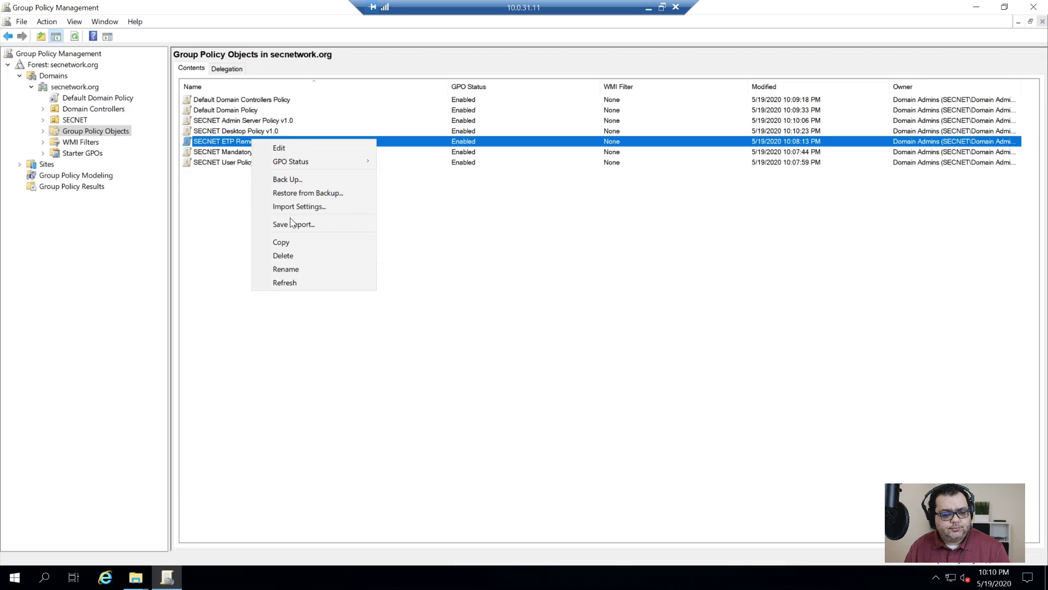
pyautogui.click(303, 207)
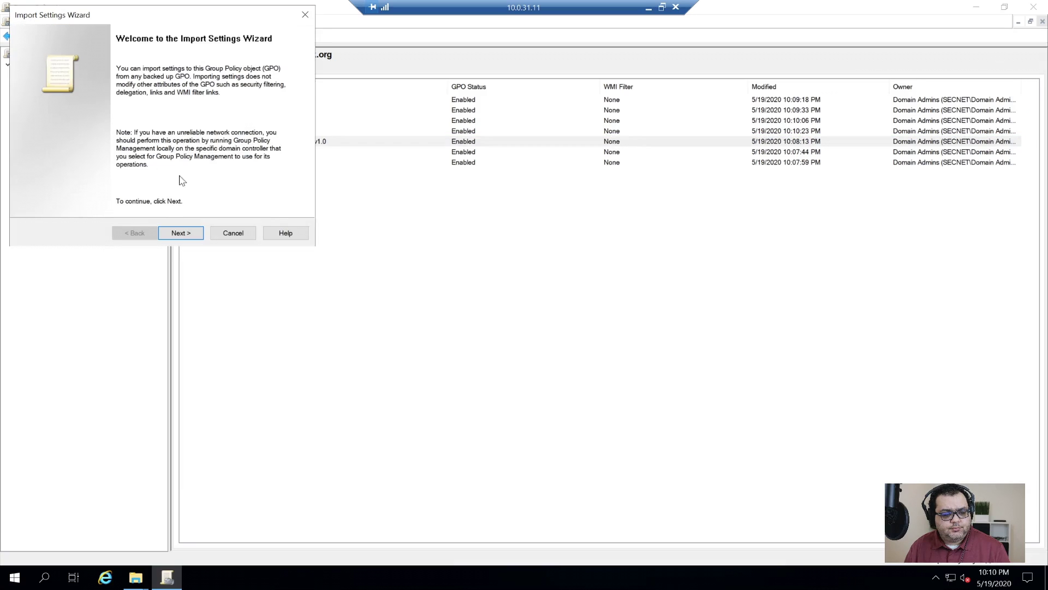
pyautogui.click(186, 233)
pyautogui.click(185, 233)
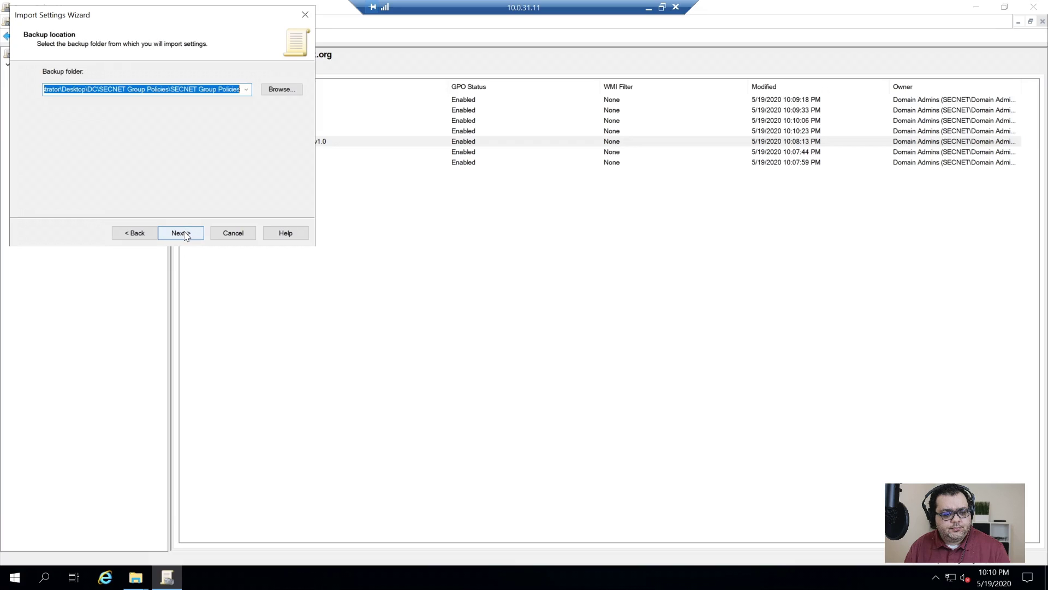
pyautogui.click(187, 233)
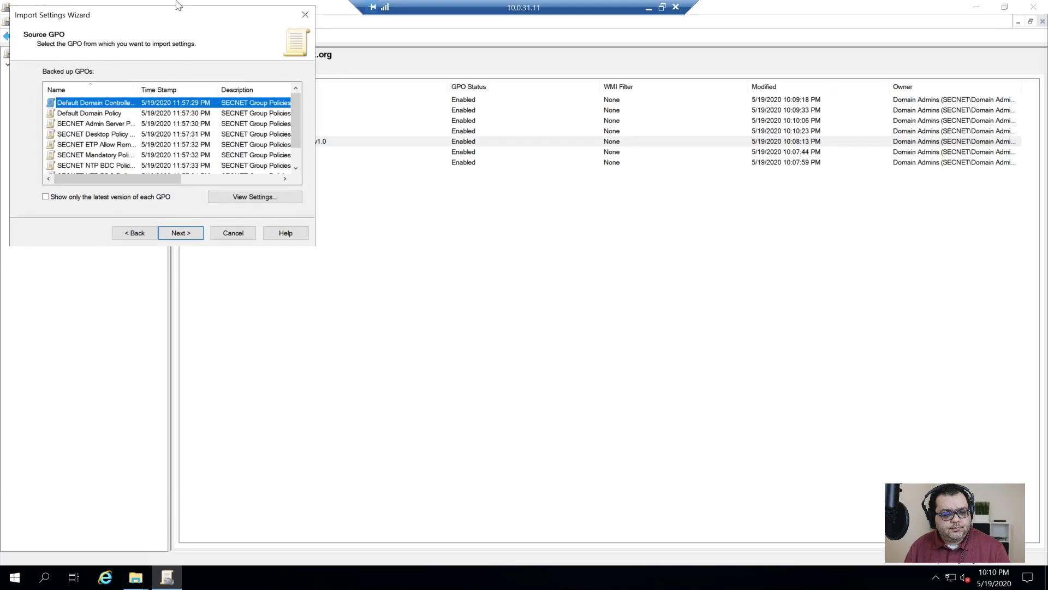
pyautogui.moveTo(182, 19); pyautogui.dragTo(319, 211)
# - Choose the SECNET ETP Allow Removable Storage backup and complete the import
pyautogui.click(253, 329)
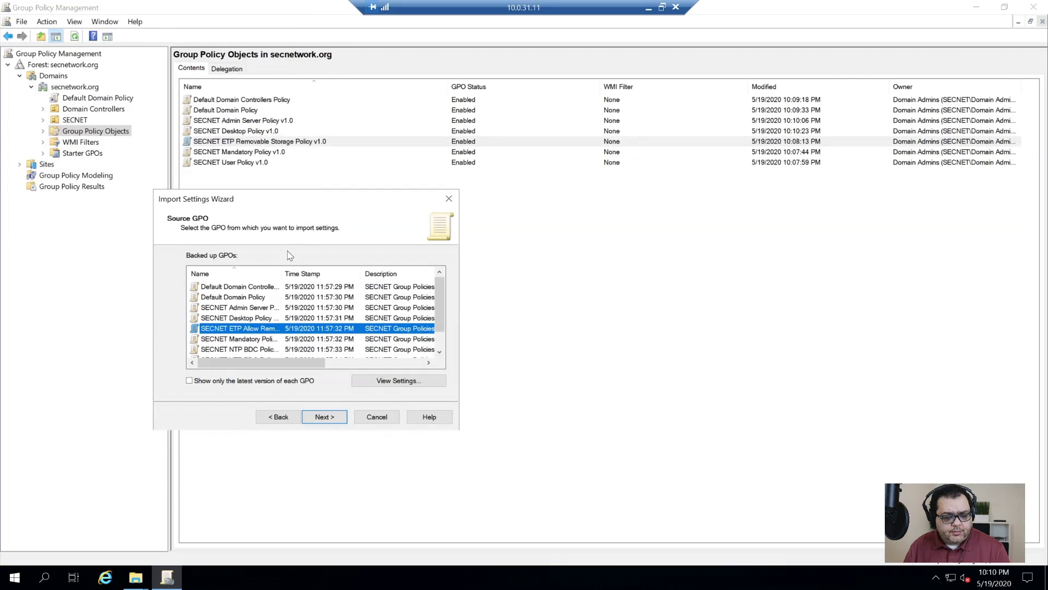
pyautogui.doubleClick(282, 273)
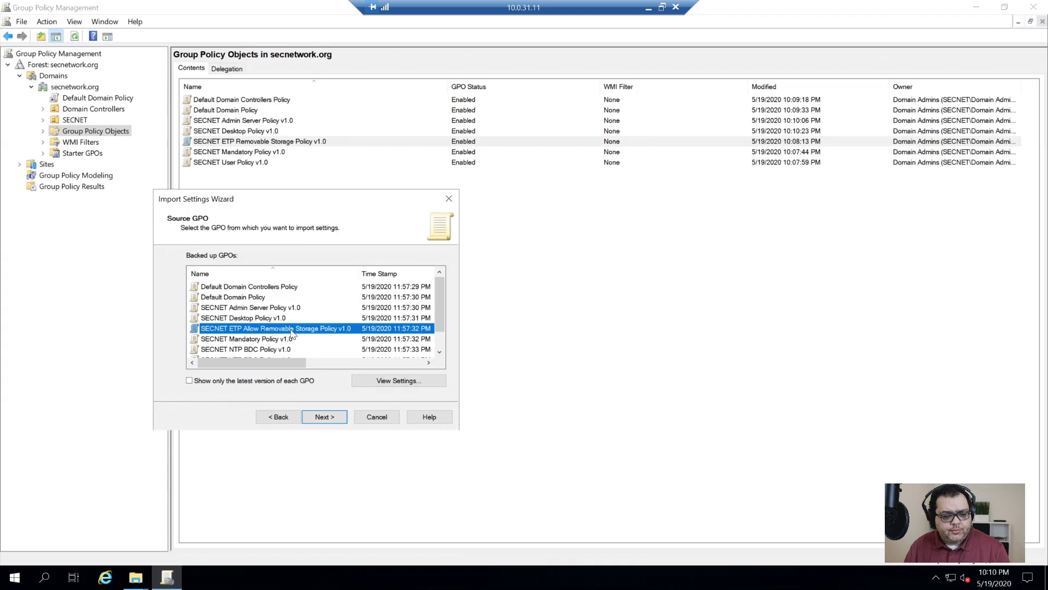
pyautogui.click(324, 417)
pyautogui.click(324, 417)
pyautogui.click(324, 416)
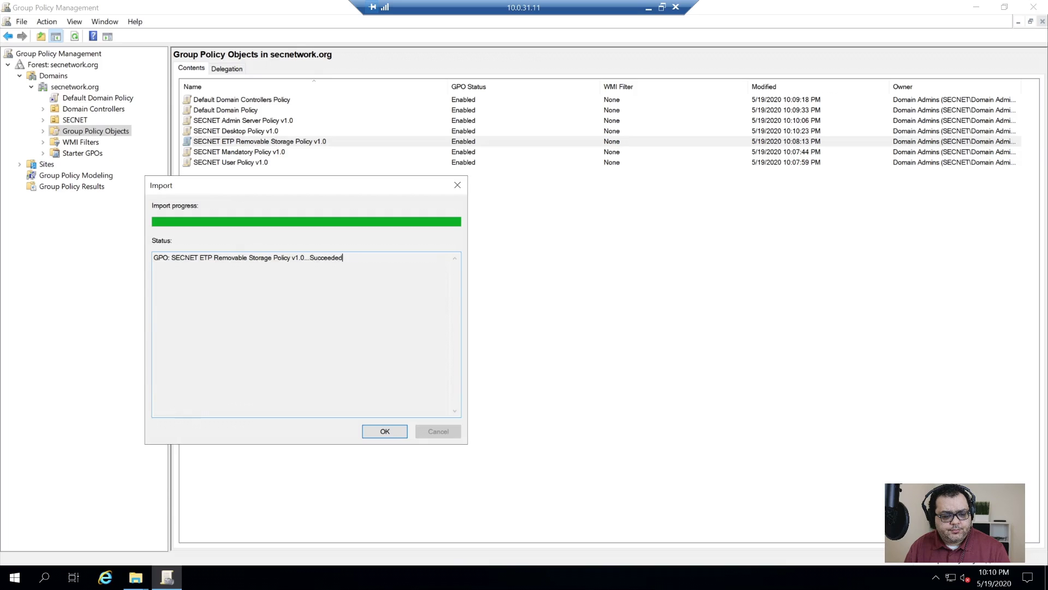
pyautogui.click(383, 432)
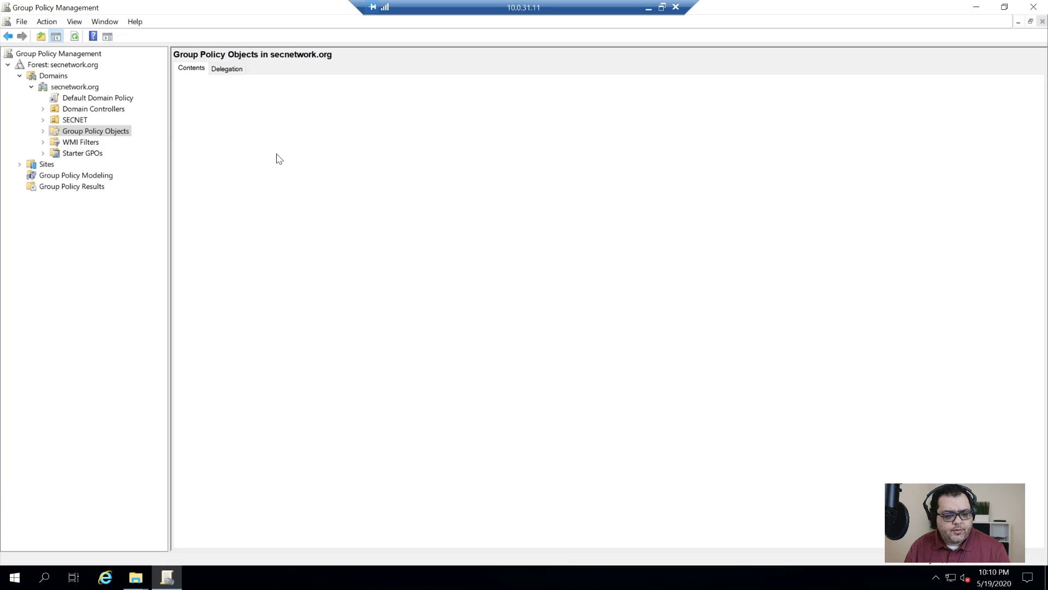
pyautogui.click(278, 152)
# - Import the Mandatory Policy backup into SECNET Mandatory Policy v1.0, copying references identically
pyautogui.rightClick(277, 155)
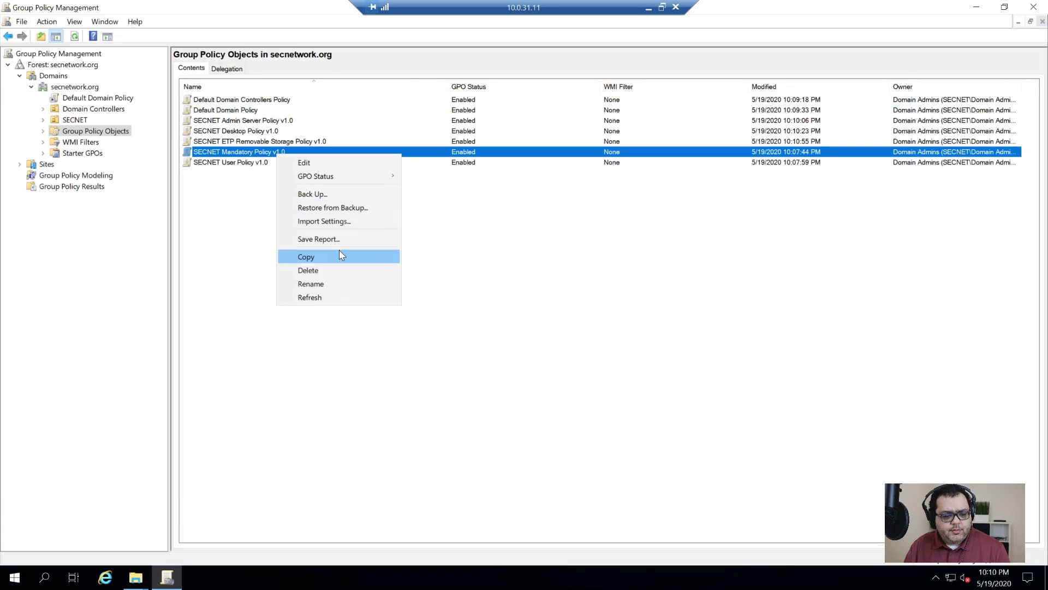
pyautogui.click(331, 223)
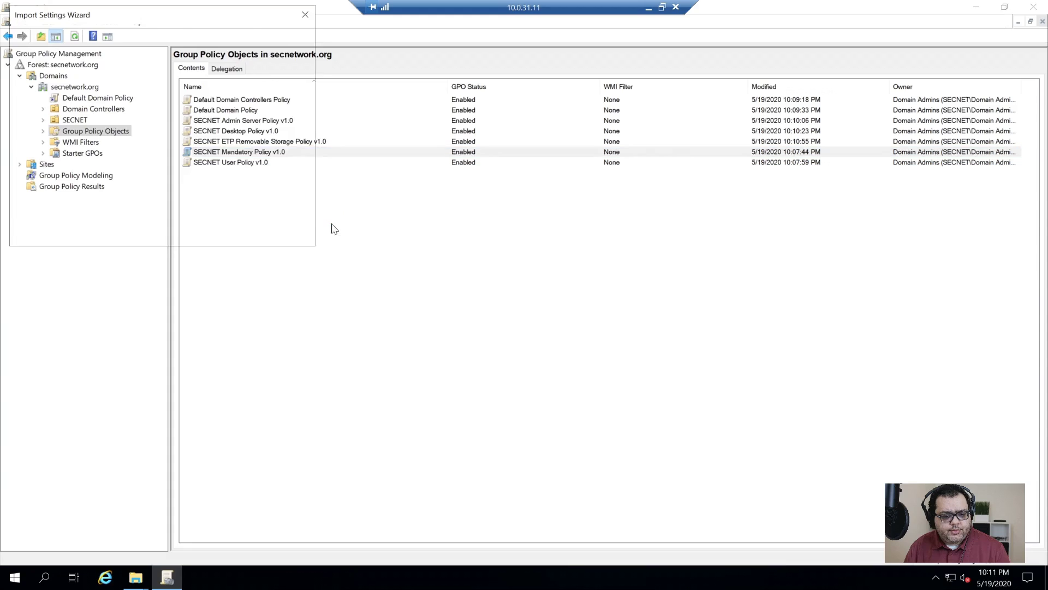
pyautogui.click(189, 240)
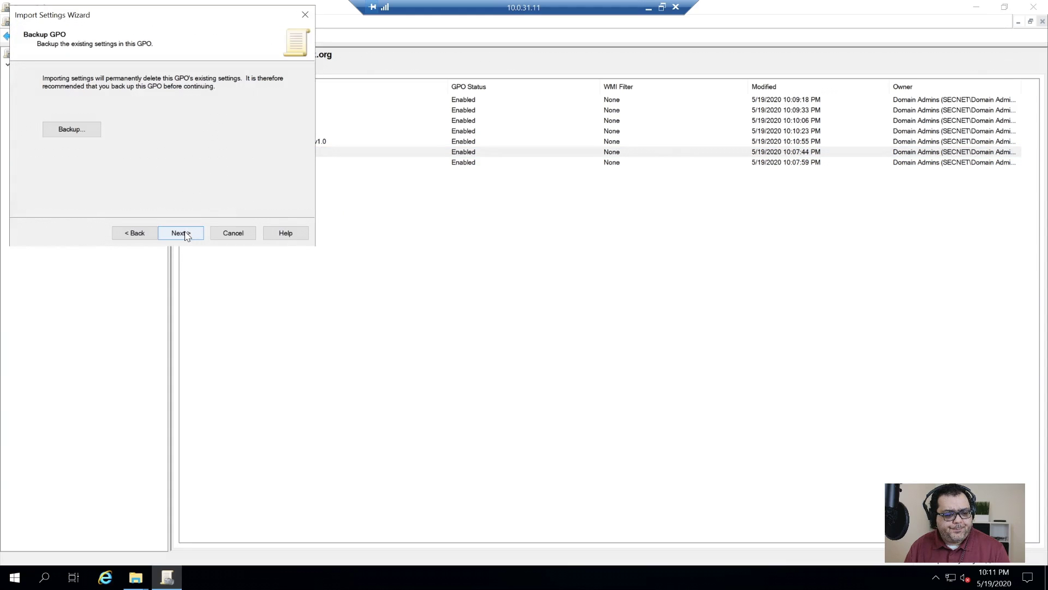
pyautogui.click(180, 233)
pyautogui.click(185, 234)
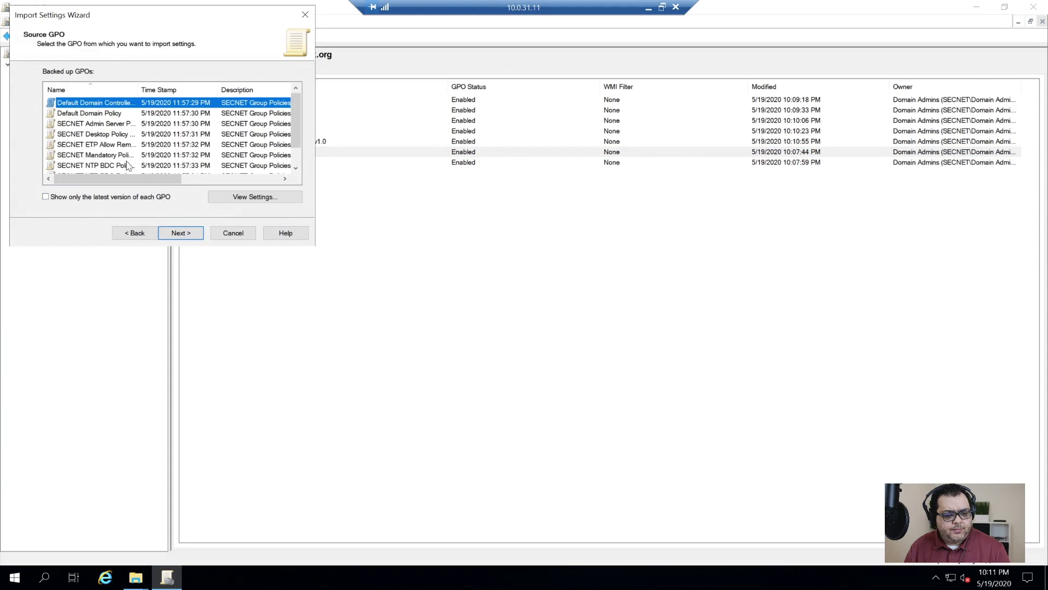
pyautogui.click(114, 155)
pyautogui.click(181, 233)
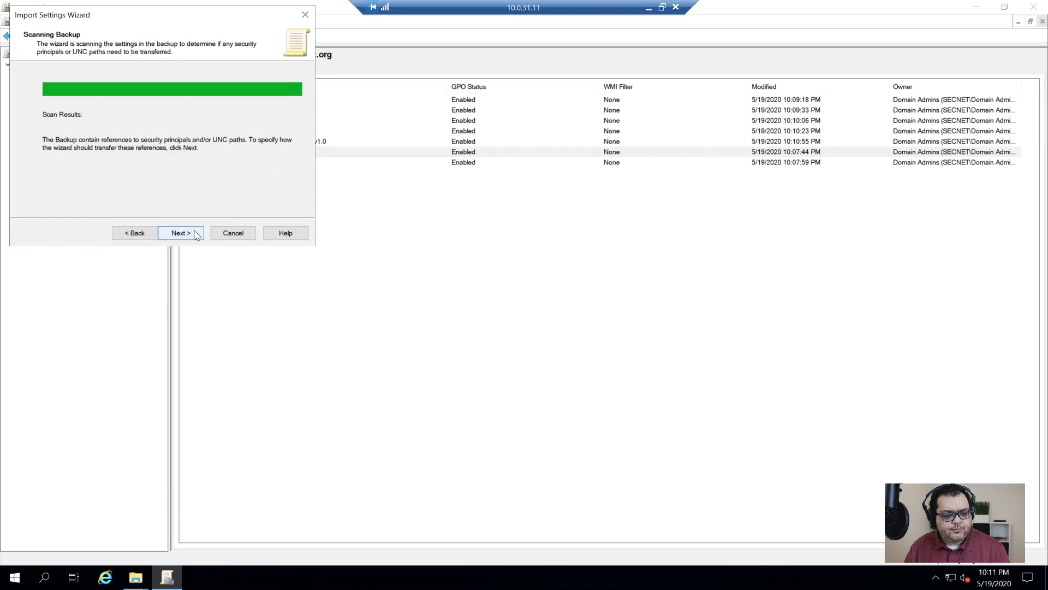
pyautogui.click(197, 236)
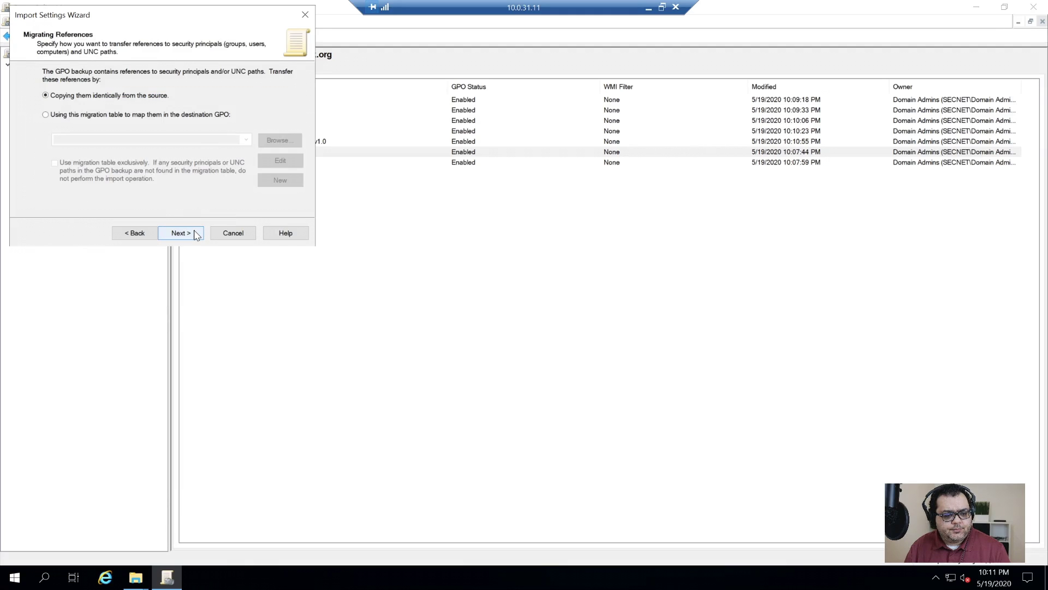
pyautogui.click(195, 233)
pyautogui.click(178, 232)
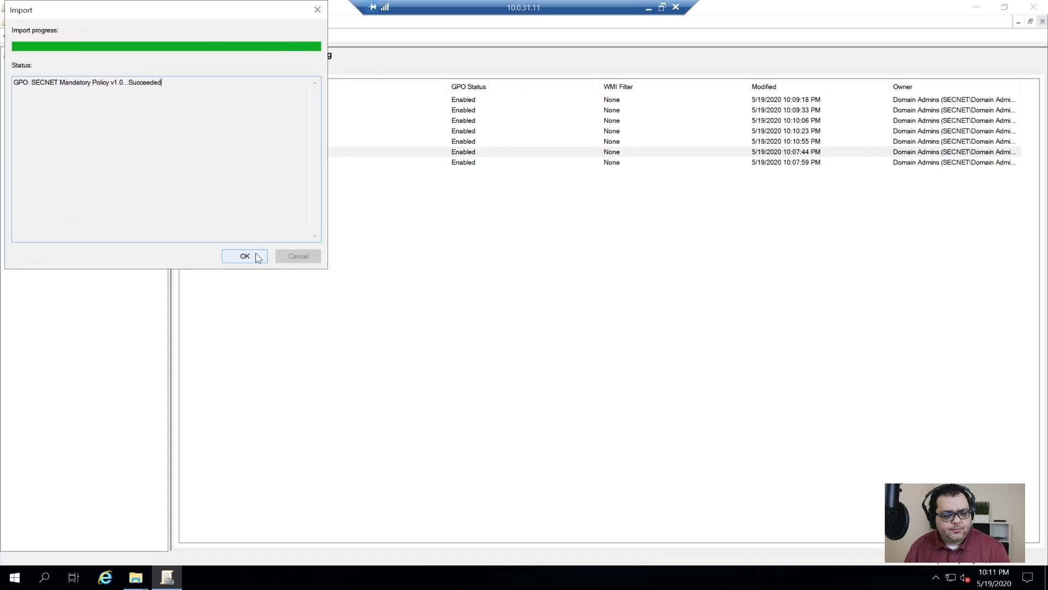
pyautogui.click(259, 258)
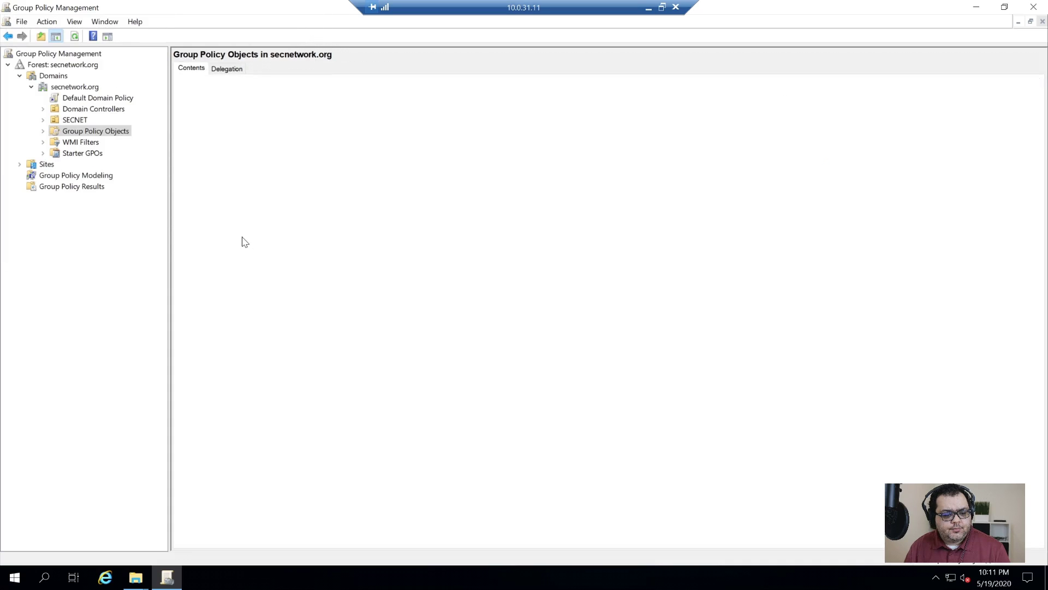
pyautogui.rightClick(242, 236)
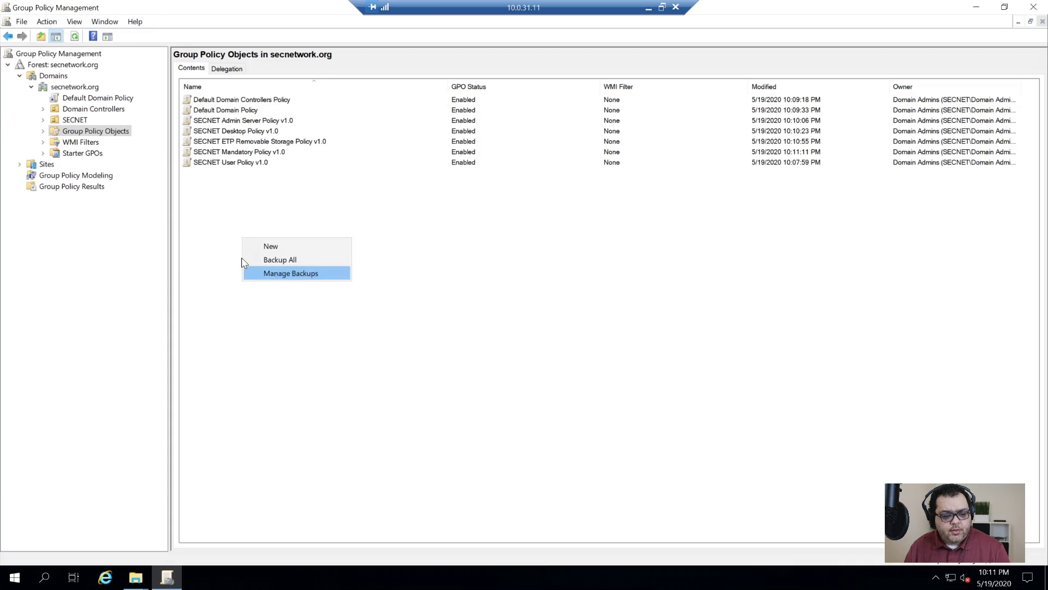
# - Create the SECNET NTP BDC Policy v1.0 and SECNET NTP PDC Policy v1.0 GPOs
pyautogui.click(282, 251)
pyautogui.write('SECNET NTP BDC Policy v1.0')
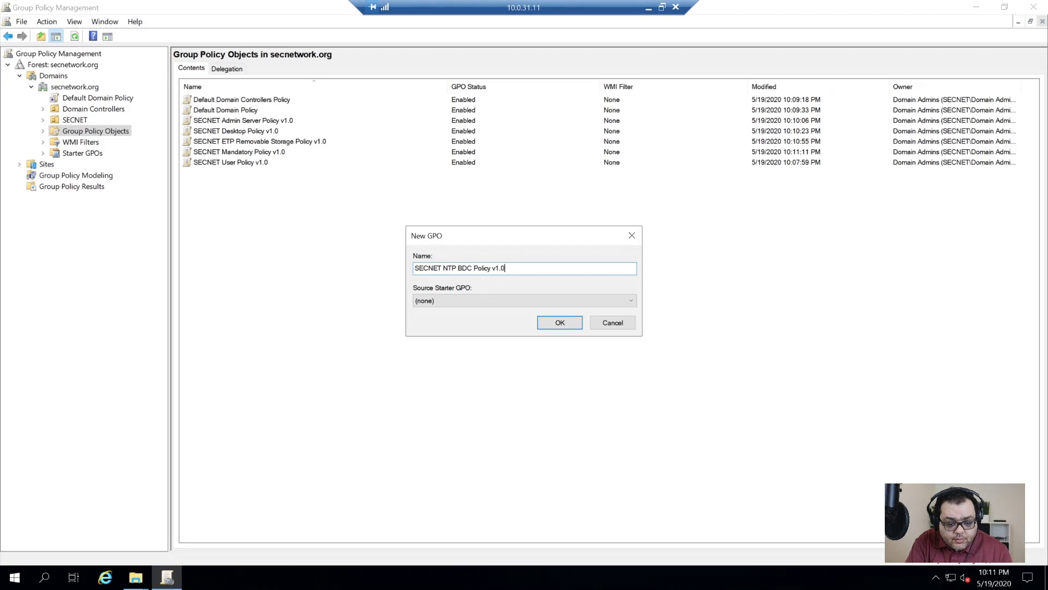
pyautogui.press('Return')
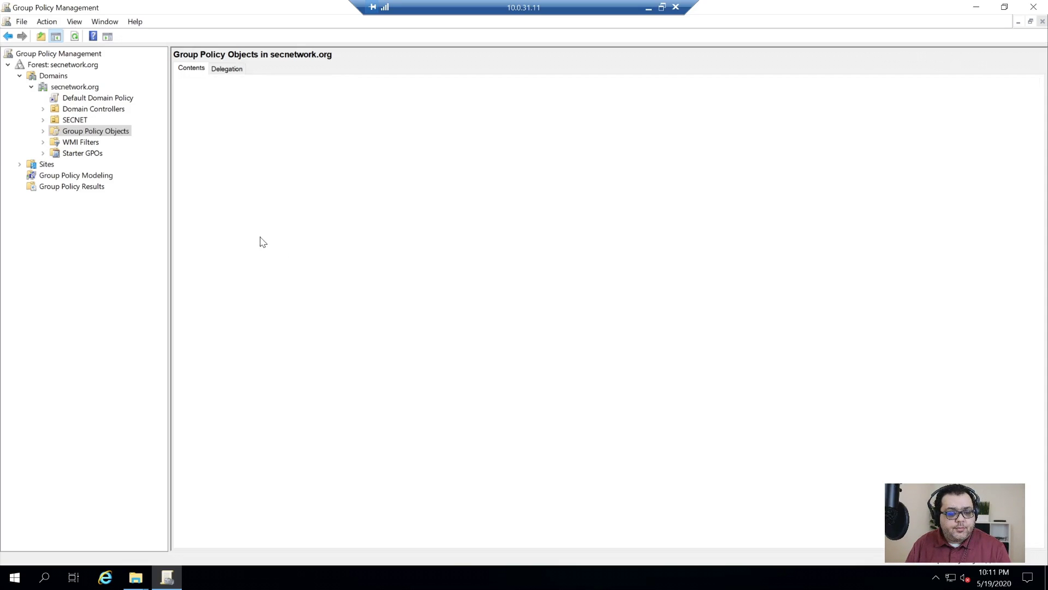
pyautogui.rightClick(263, 245)
pyautogui.click(297, 257)
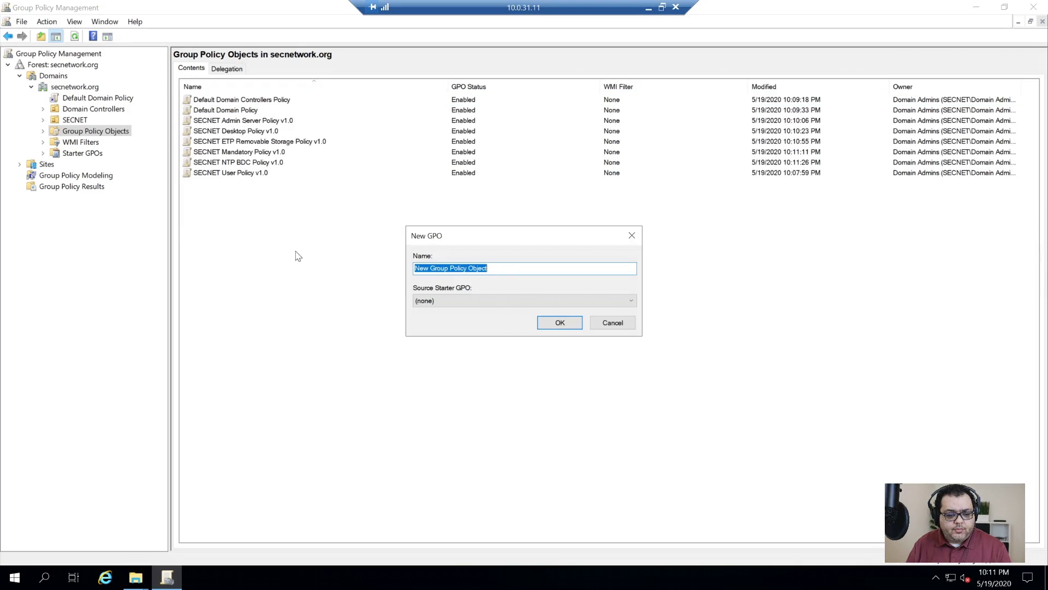
pyautogui.write('SECNET NTP PDC Policy v1.0')
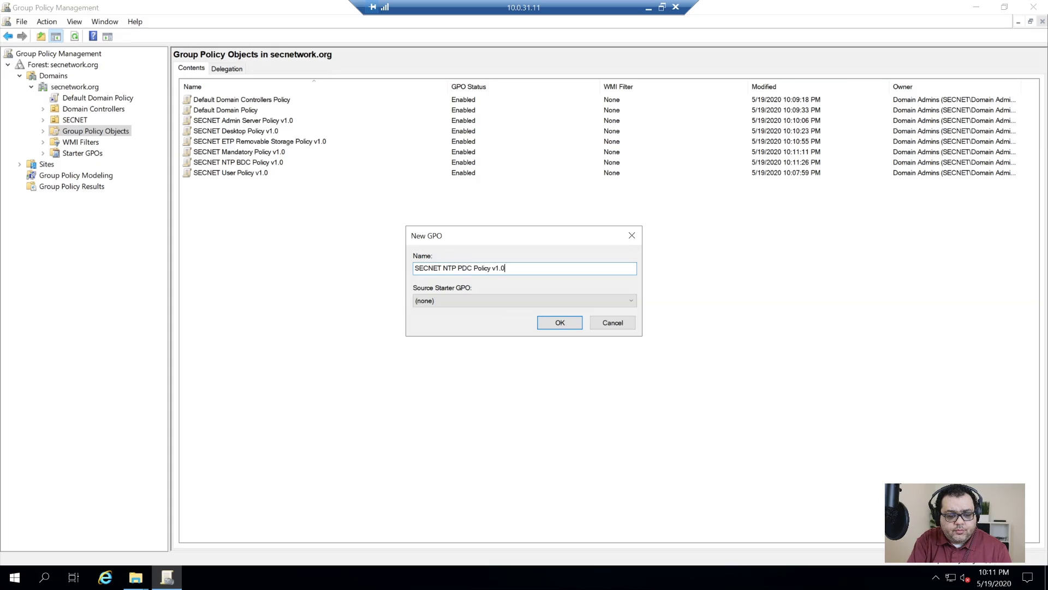
pyautogui.press('Return')
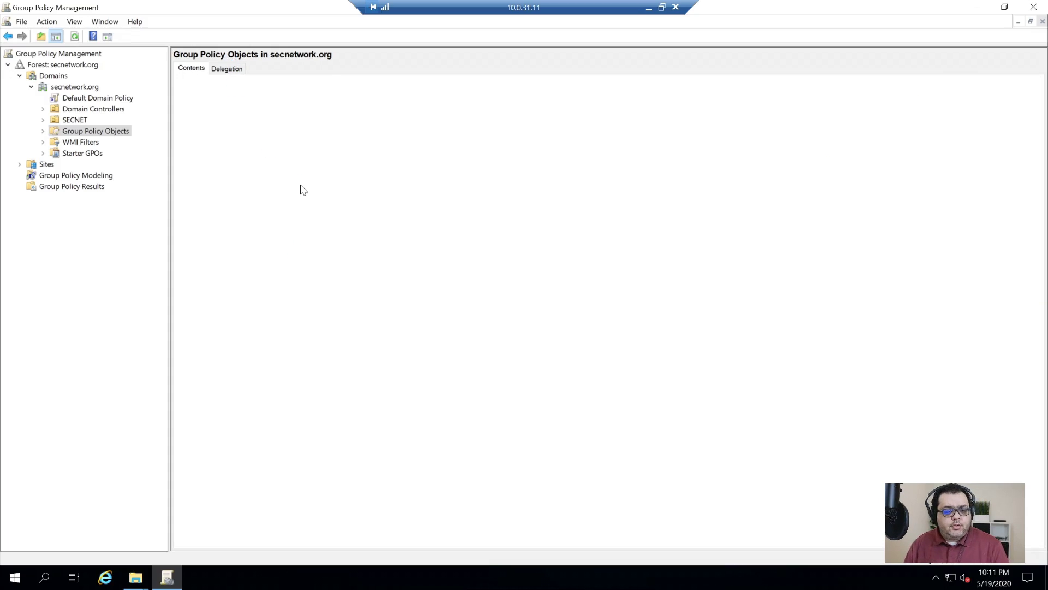
pyautogui.click(291, 174)
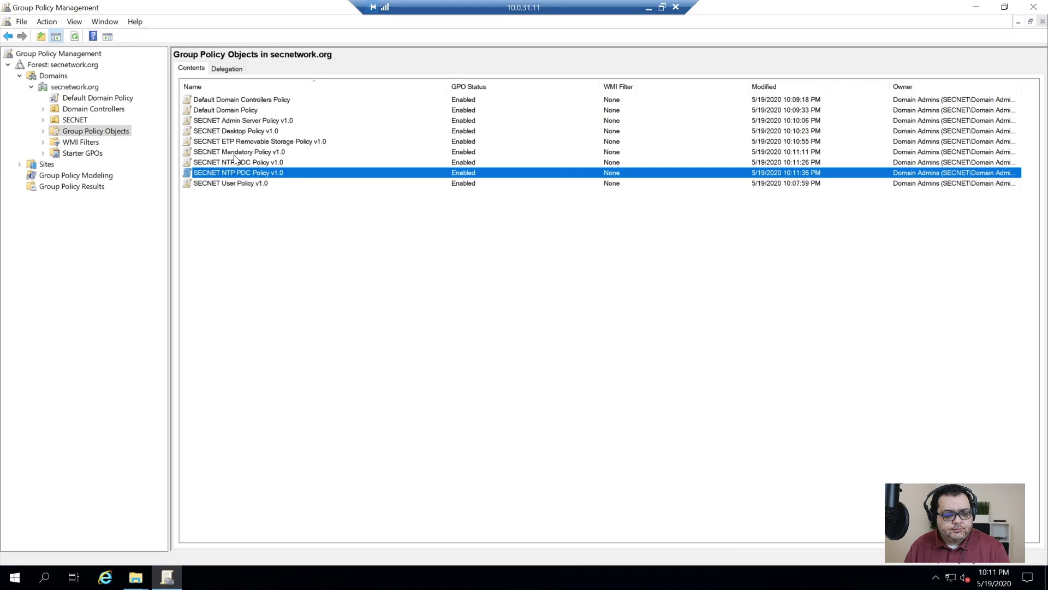
# - Import the SECNET NTP BDC Policy v1.0 backup into the new BDC GPO from the default folder
pyautogui.rightClick(244, 163)
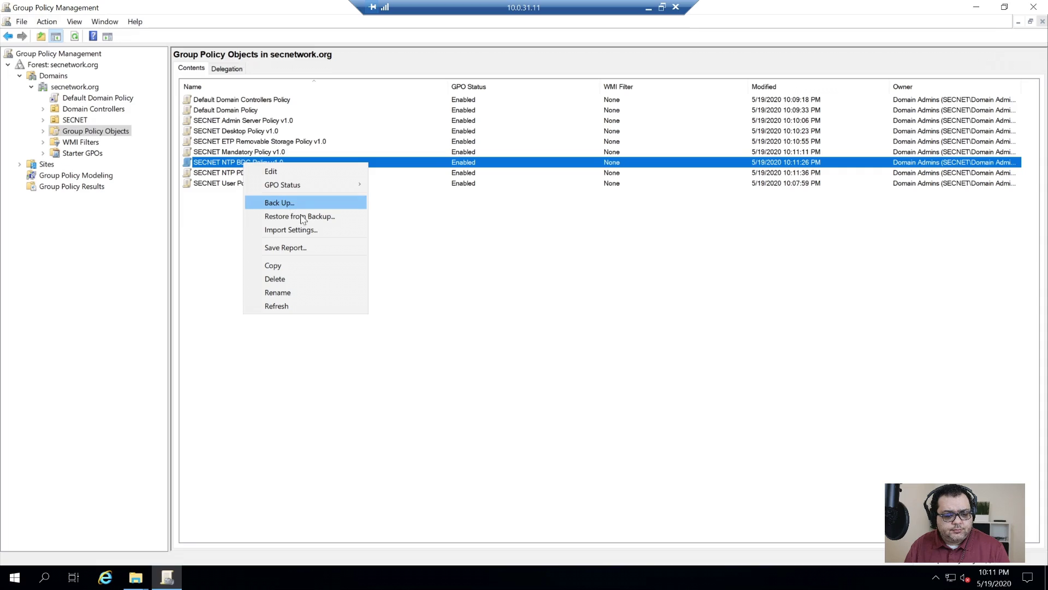
pyautogui.click(311, 230)
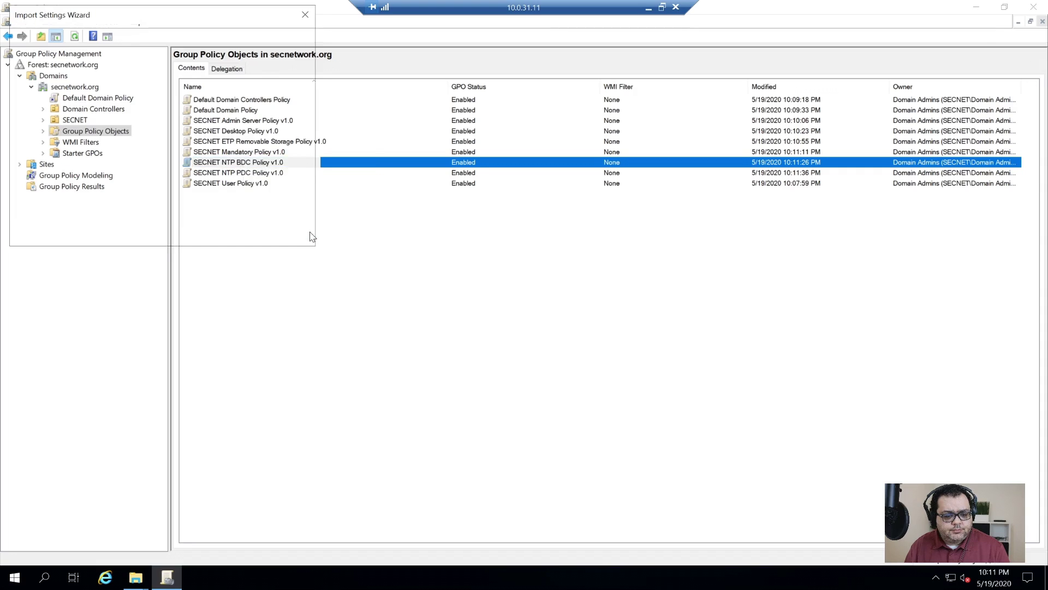
pyautogui.click(184, 239)
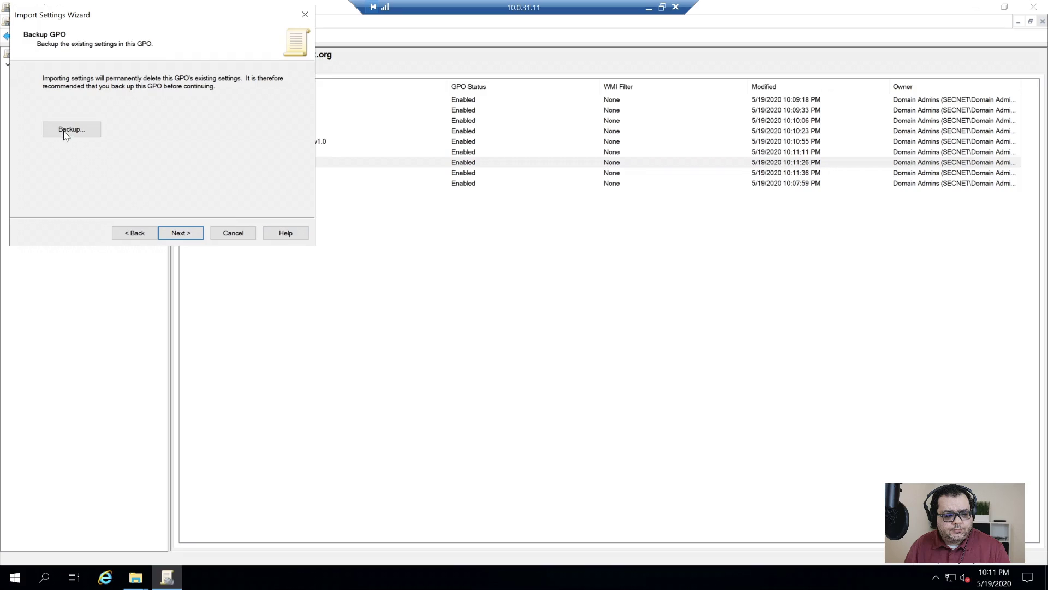
pyautogui.click(183, 240)
pyautogui.click(183, 240)
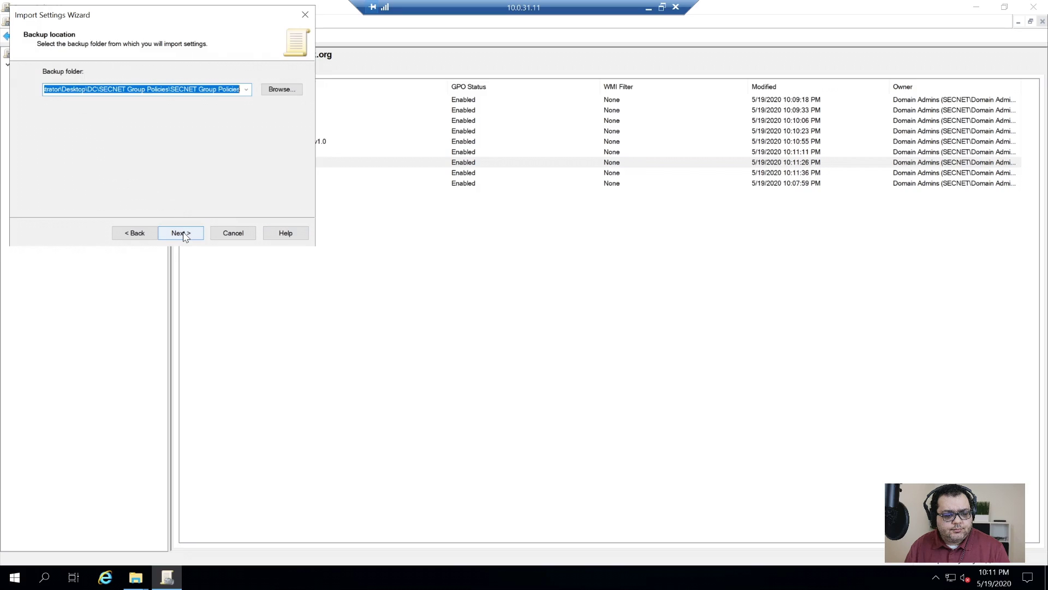
pyautogui.click(181, 235)
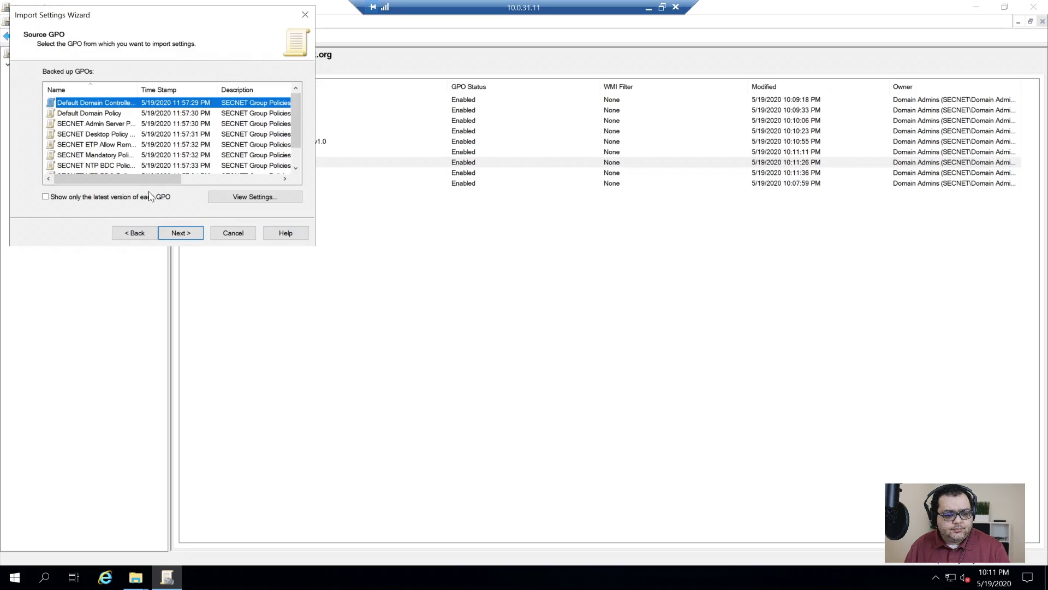
pyautogui.click(131, 166)
pyautogui.click(182, 233)
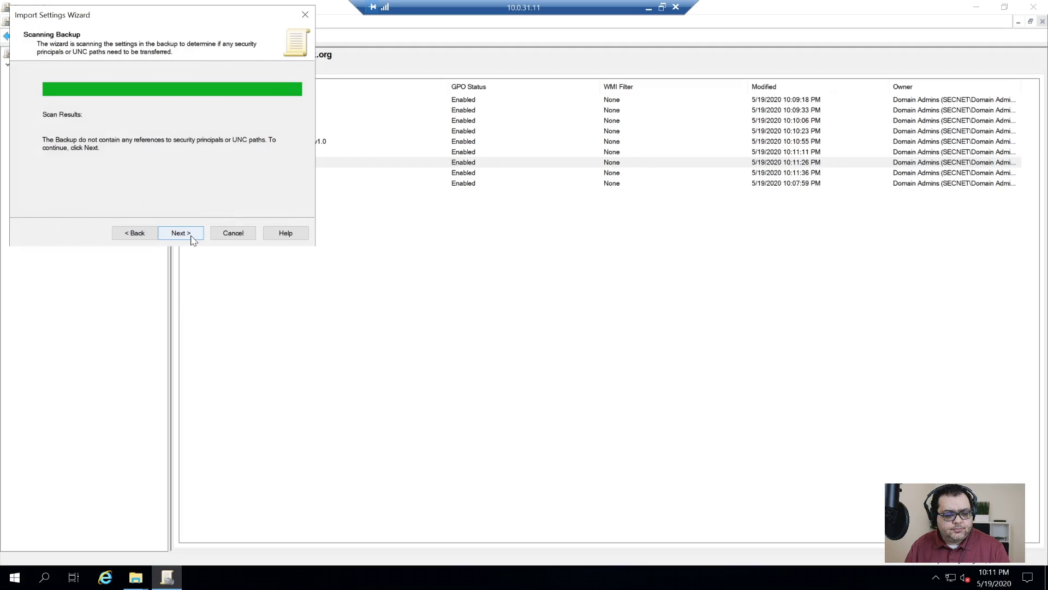
pyautogui.click(188, 235)
pyautogui.click(181, 233)
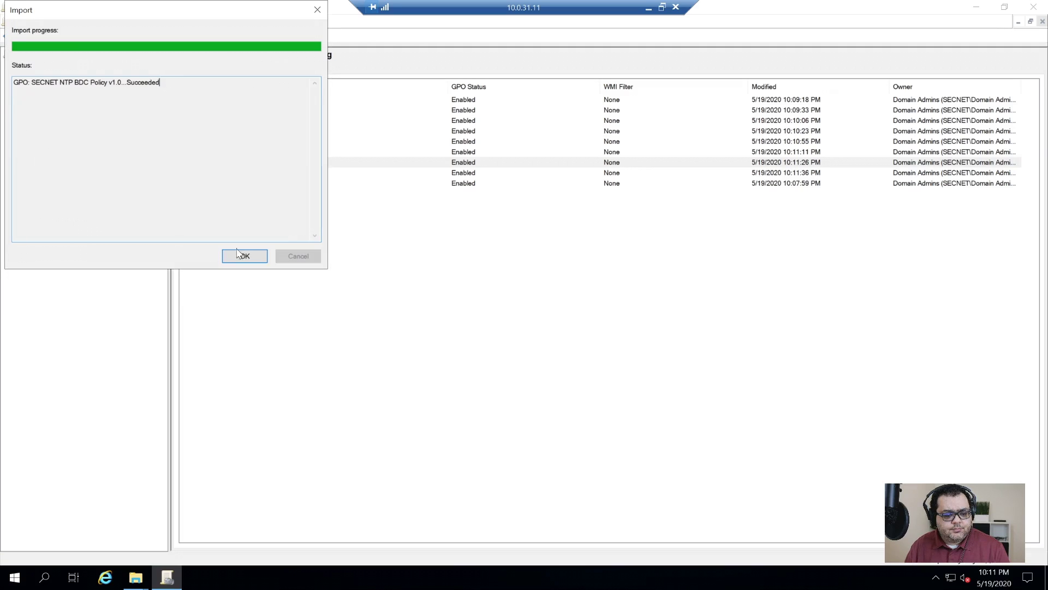
pyautogui.click(244, 256)
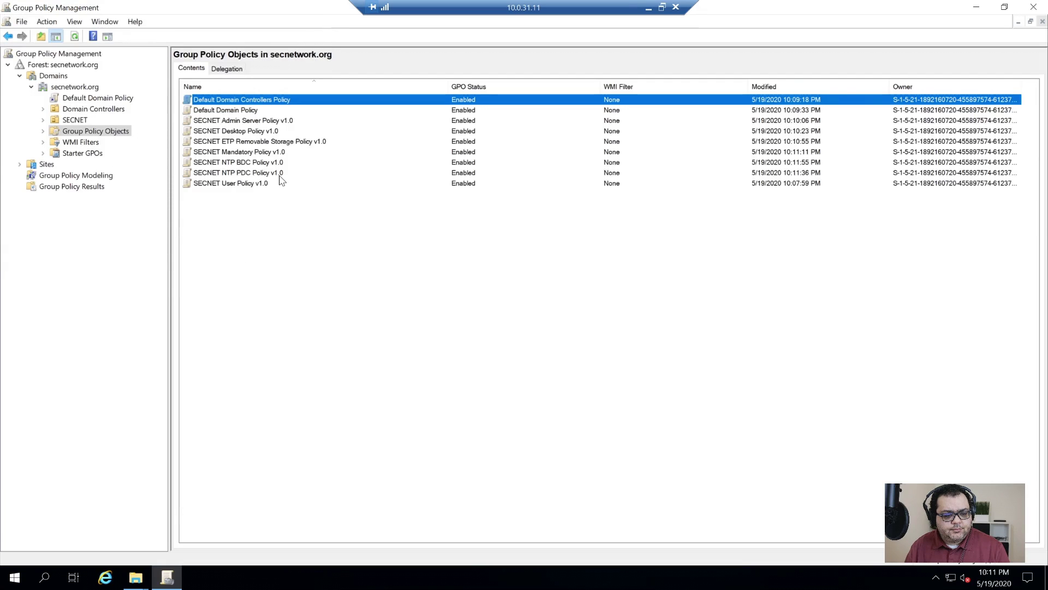
pyautogui.click(241, 175)
# - Start Import Settings on SECNET NTP PDC Policy v1.0, skipping backup and keeping the default folder
pyautogui.rightClick(241, 177)
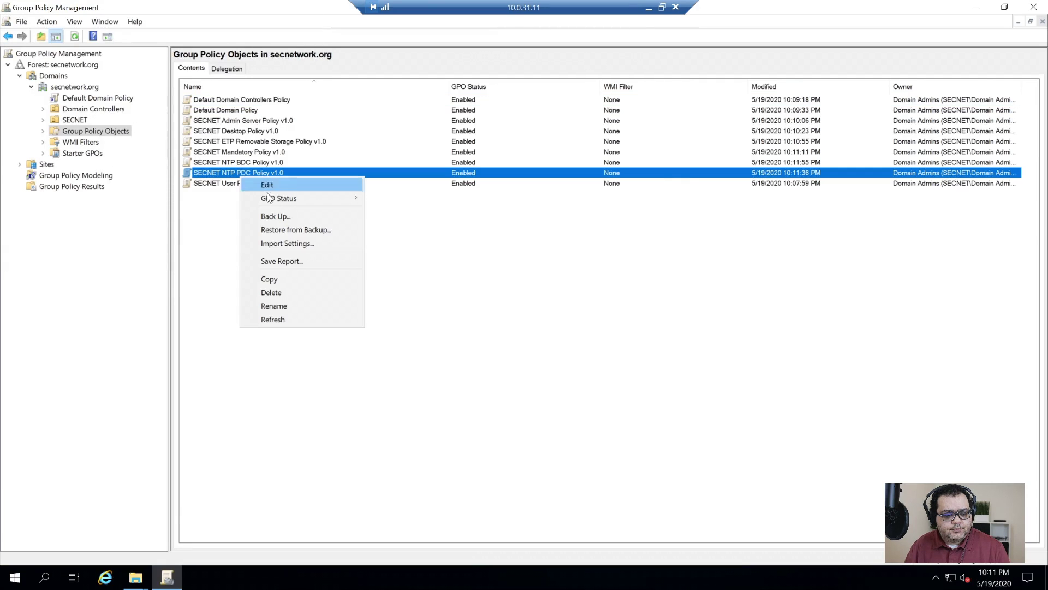
pyautogui.click(298, 245)
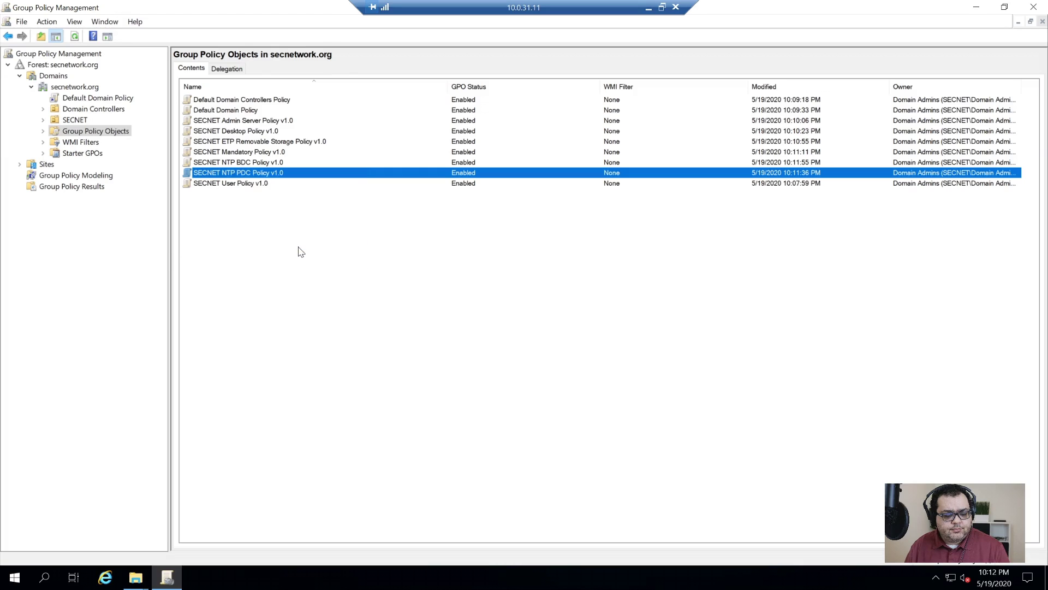
pyautogui.click(179, 234)
pyautogui.click(179, 233)
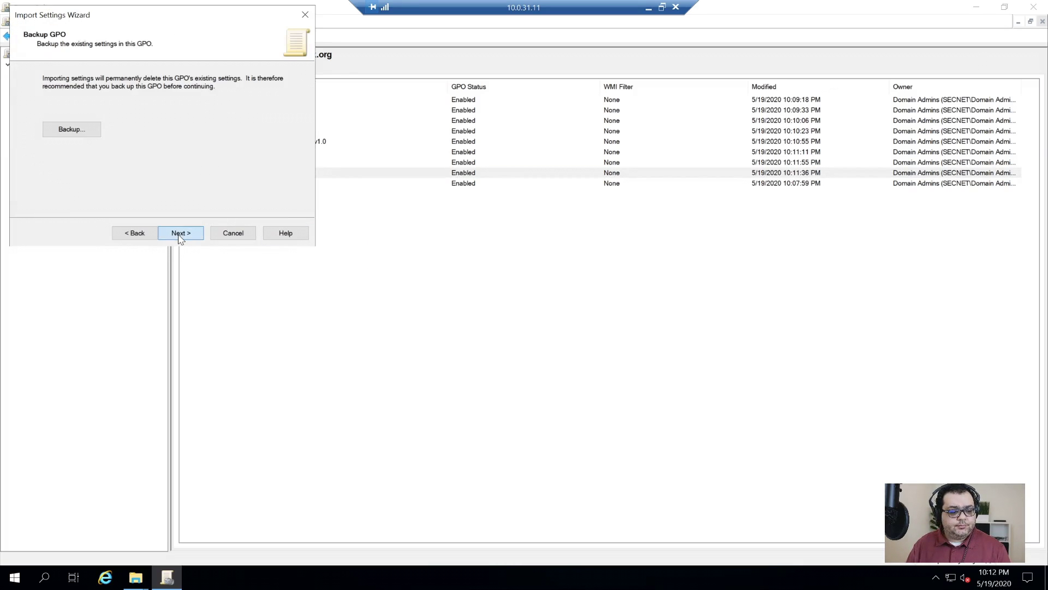
pyautogui.click(180, 233)
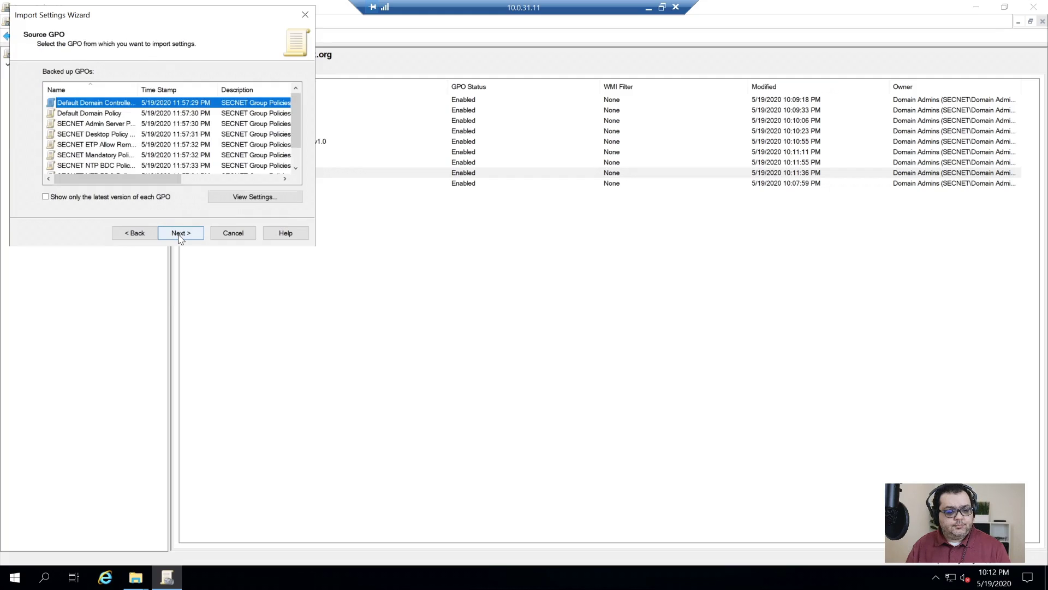
pyautogui.doubleClick(138, 90)
pyautogui.click(142, 91)
pyautogui.scroll(-1, 139, 158)
pyautogui.click(138, 162)
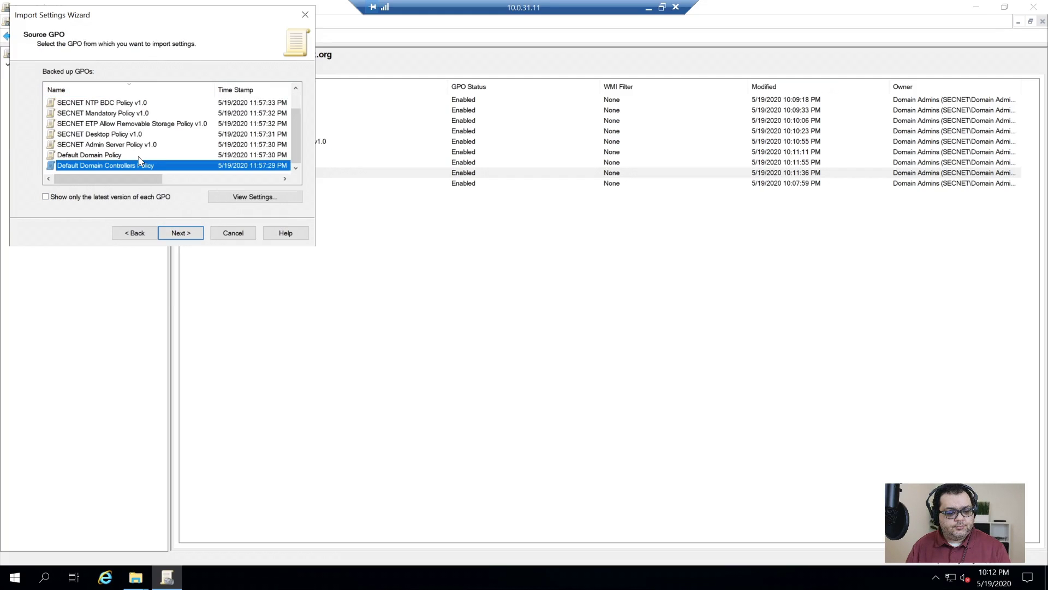
pyautogui.scroll(1, 127, 148)
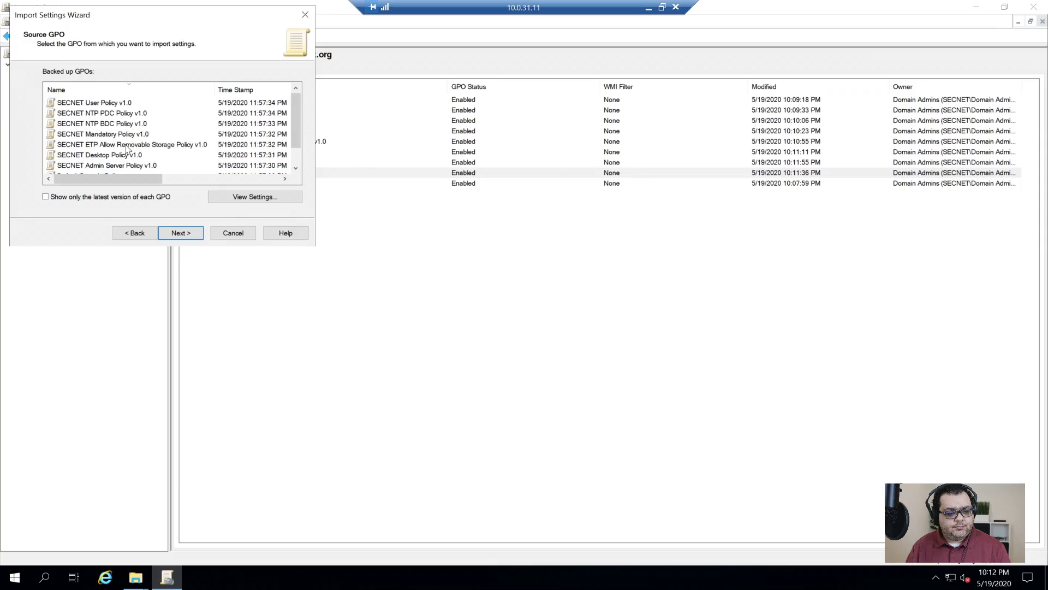
# - Import the SECNET NTP PDC Policy v1.0 backup and close the import progress dialog
pyautogui.click(130, 113)
pyautogui.click(183, 238)
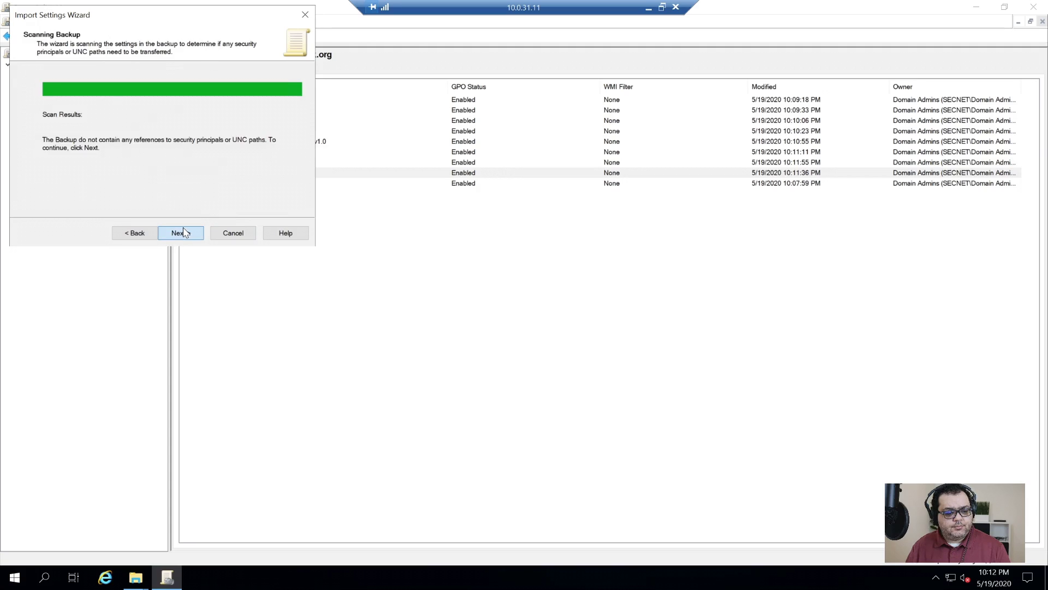
pyautogui.click(183, 233)
pyautogui.click(182, 233)
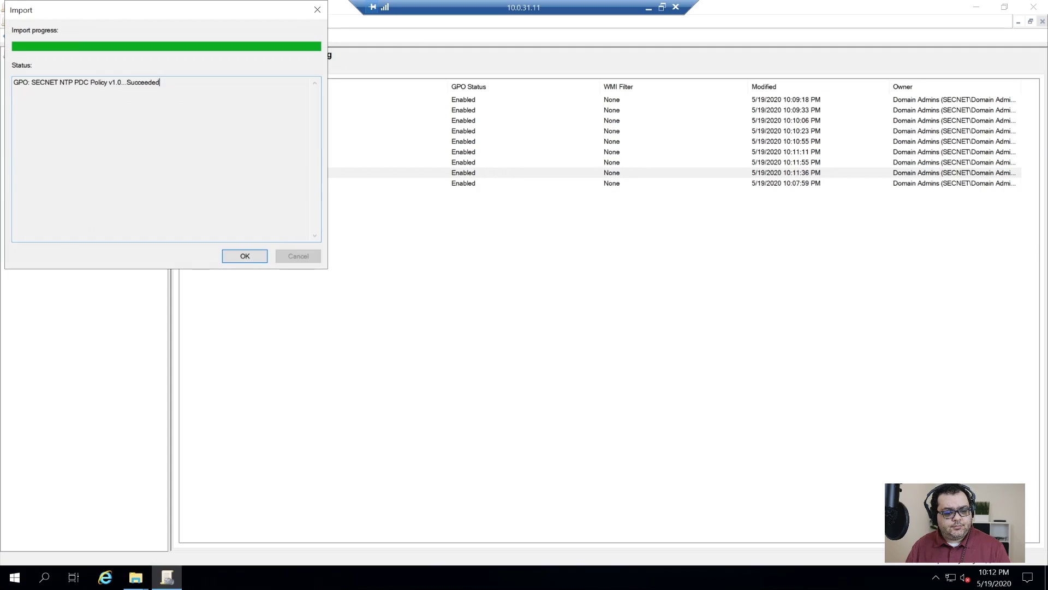
pyautogui.click(235, 260)
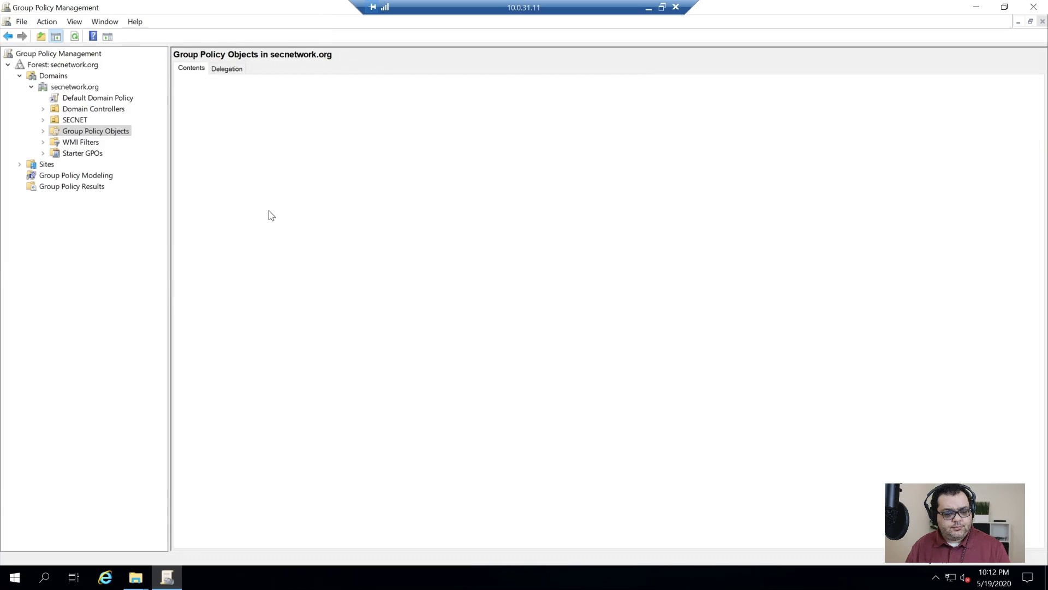
pyautogui.click(250, 185)
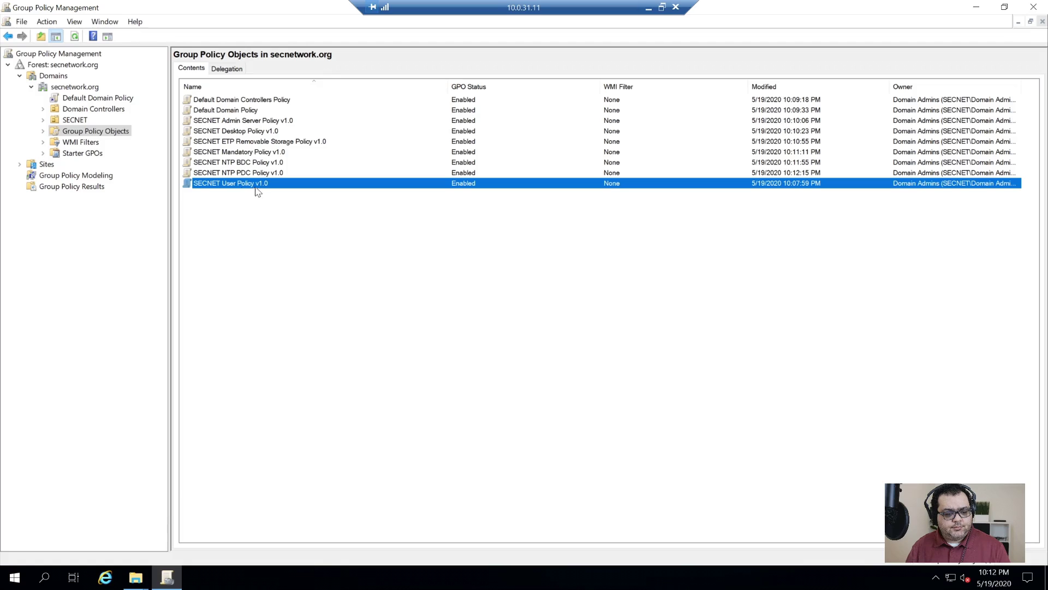
# - Launch Import Settings on SECNET User Policy v1.0, keeping the default backup folder
pyautogui.rightClick(245, 189)
pyautogui.click(231, 184)
pyautogui.rightClick(260, 188)
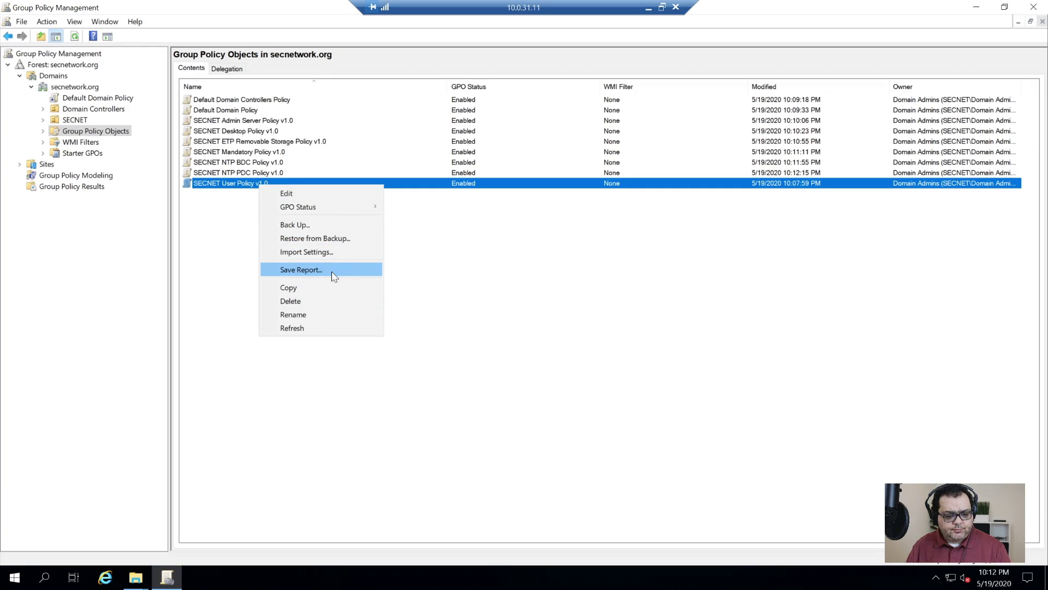
pyautogui.click(321, 253)
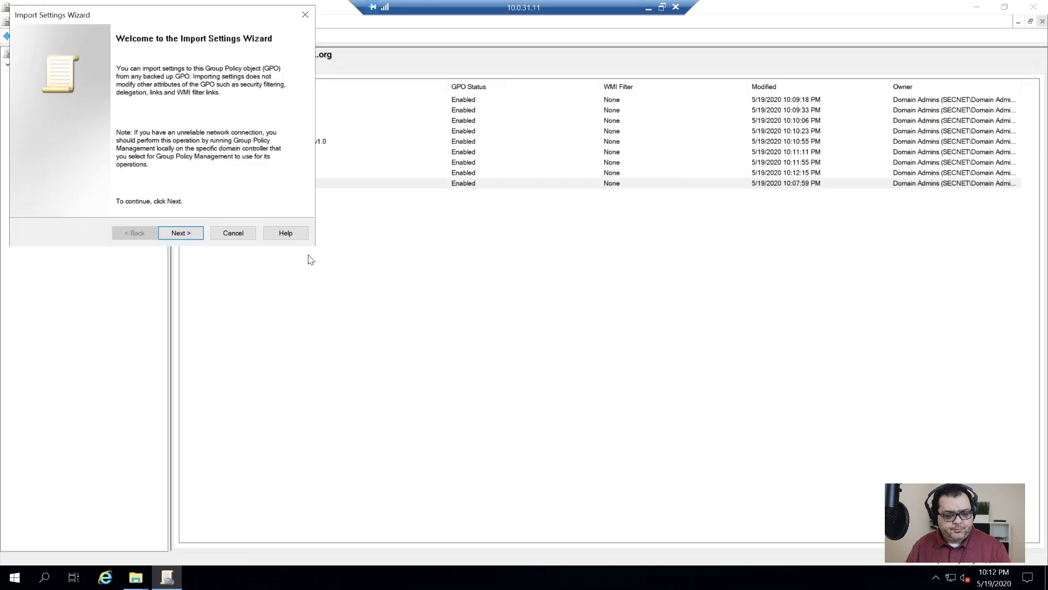
pyautogui.click(196, 234)
pyautogui.click(195, 234)
pyautogui.click(197, 234)
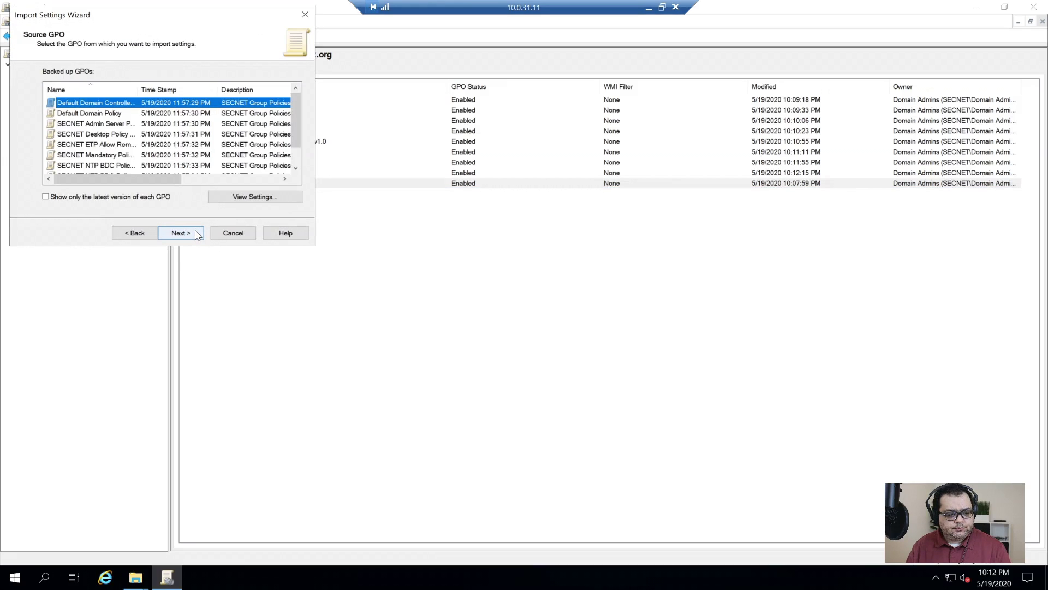
# - Pick the SECNET User Policy v1.0 backup, run the import and close the progress dialog
pyautogui.scroll(-1, 165, 143)
pyautogui.click(104, 165)
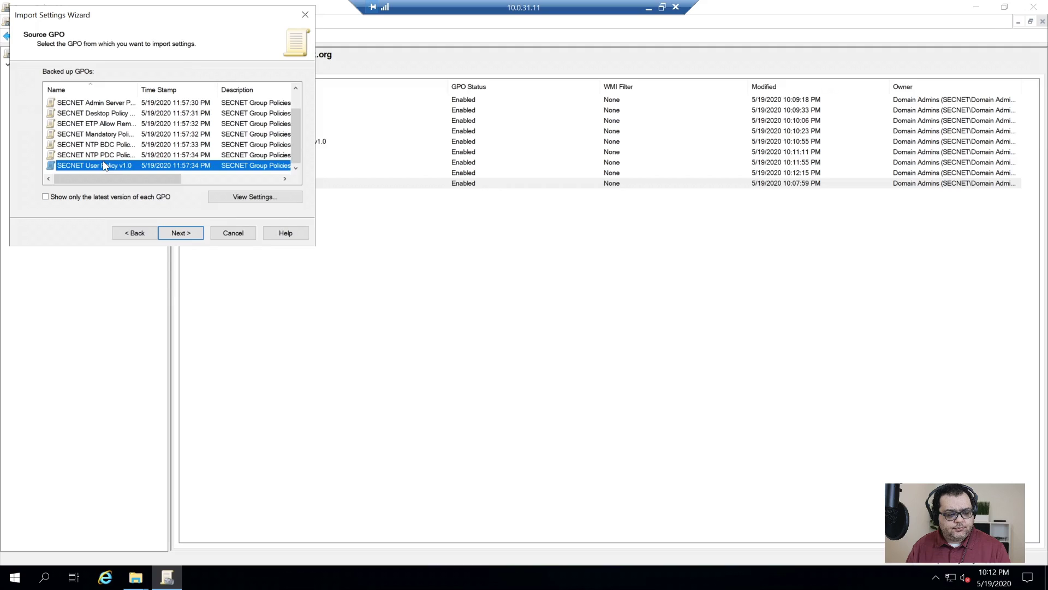
pyautogui.click(185, 233)
pyautogui.click(185, 233)
pyautogui.click(185, 235)
pyautogui.click(256, 260)
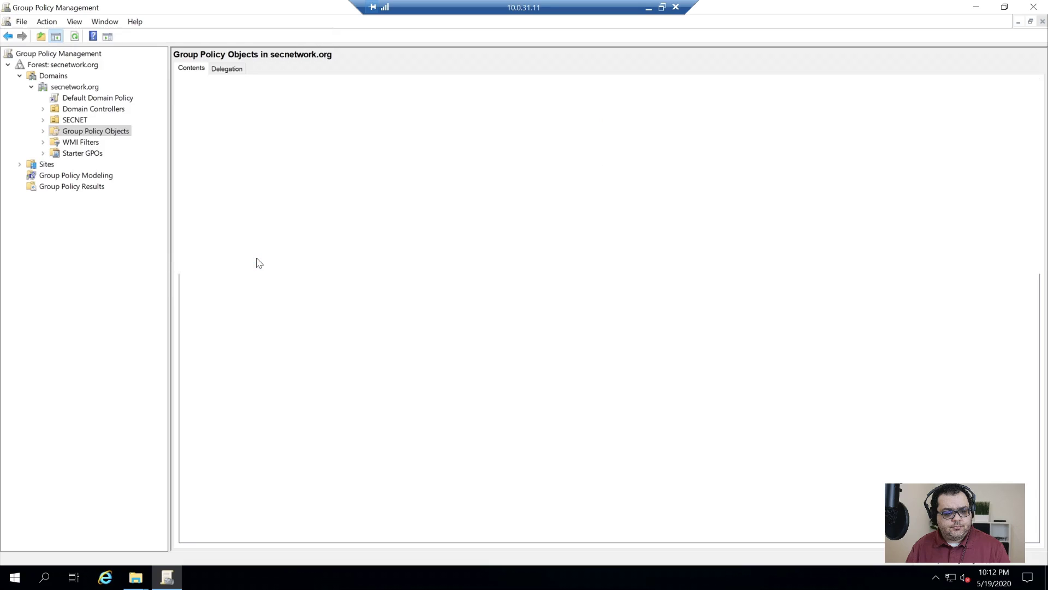
# - Import the NTP BDC Role.mof WMI filter from Desktop\DC
pyautogui.click(71, 143)
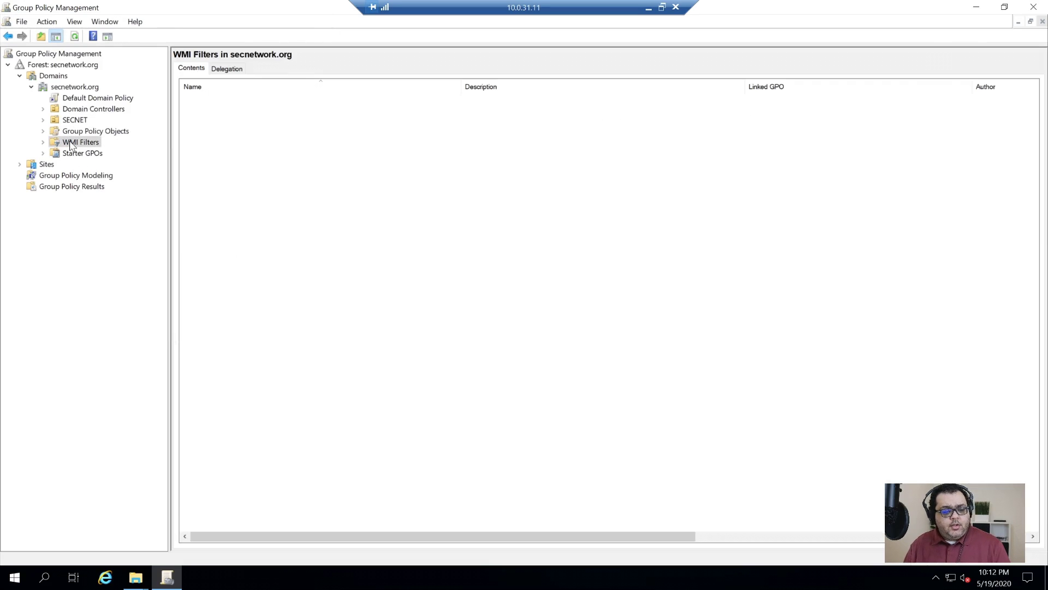
pyautogui.click(56, 145)
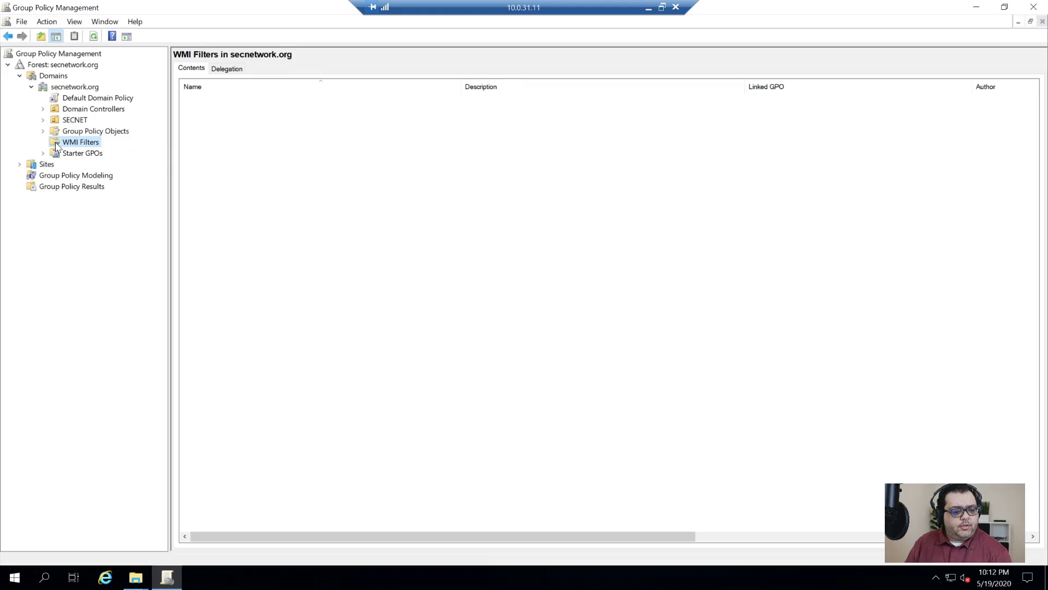
pyautogui.rightClick(56, 146)
pyautogui.click(122, 164)
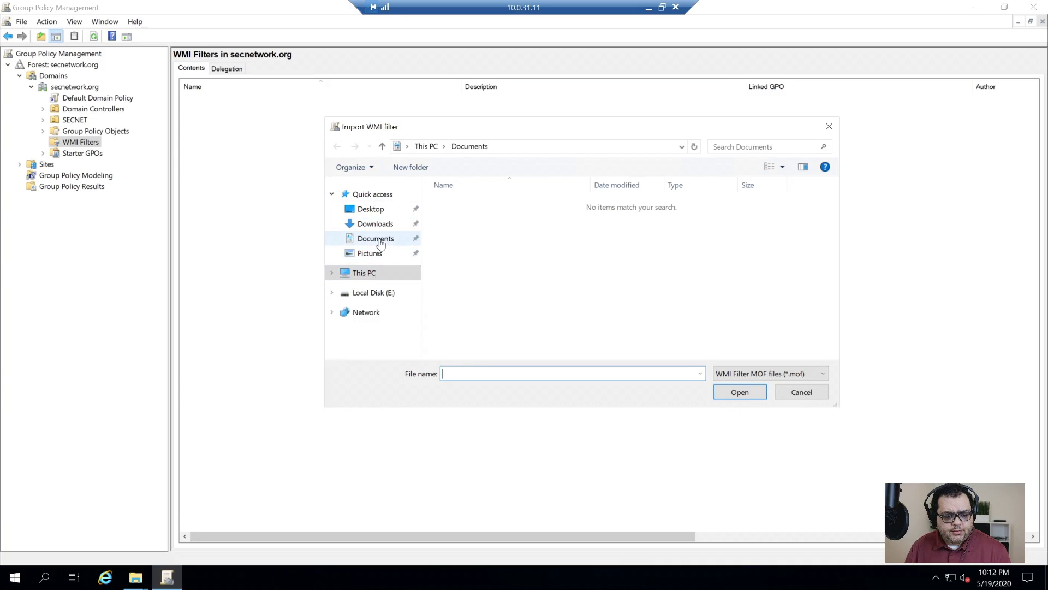
pyautogui.click(367, 209)
pyautogui.doubleClick(457, 206)
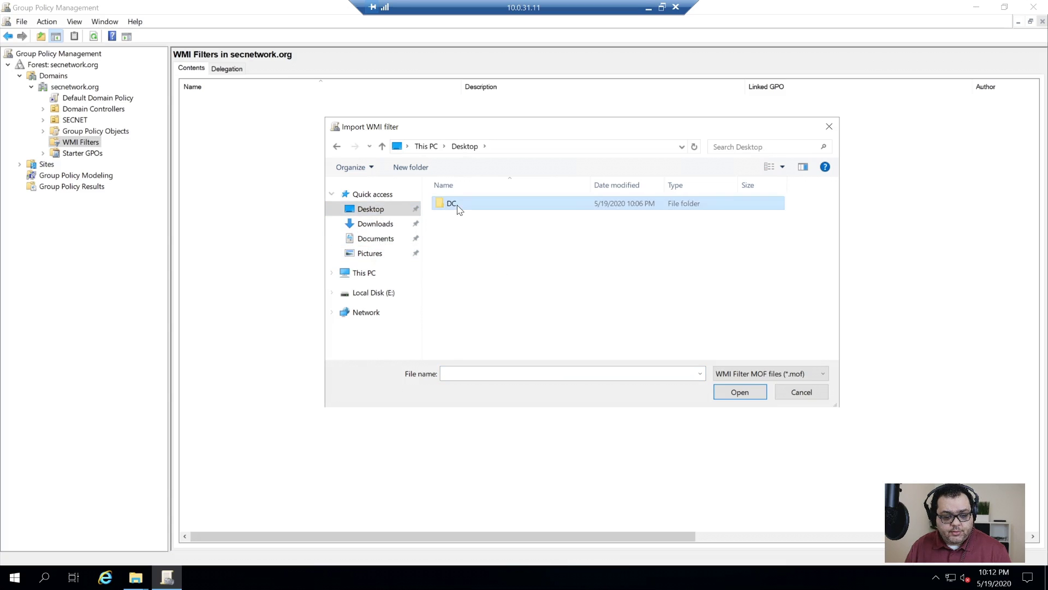
pyautogui.doubleClick(500, 218)
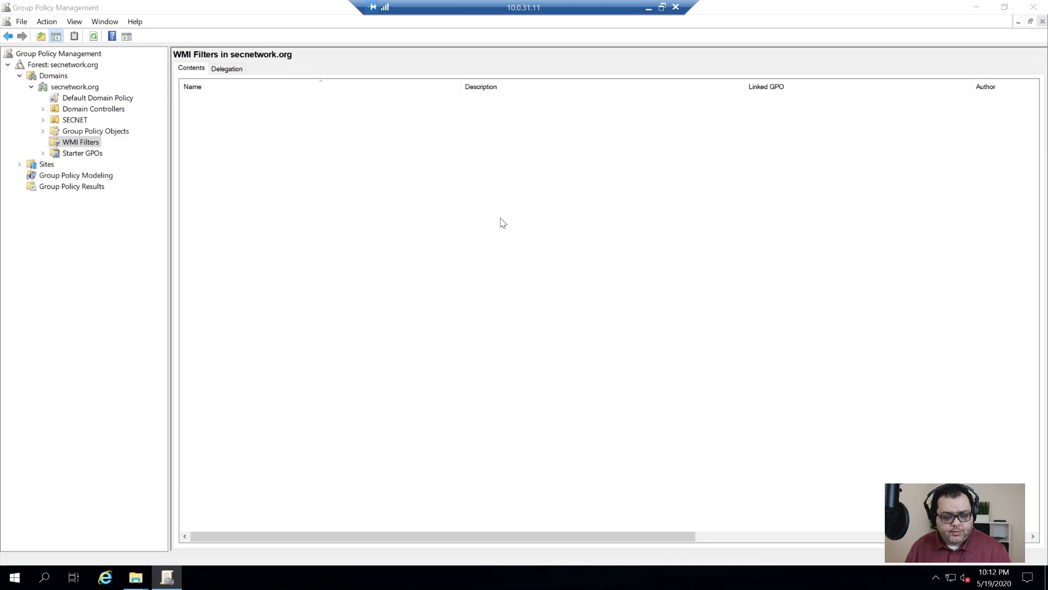
pyautogui.click(583, 372)
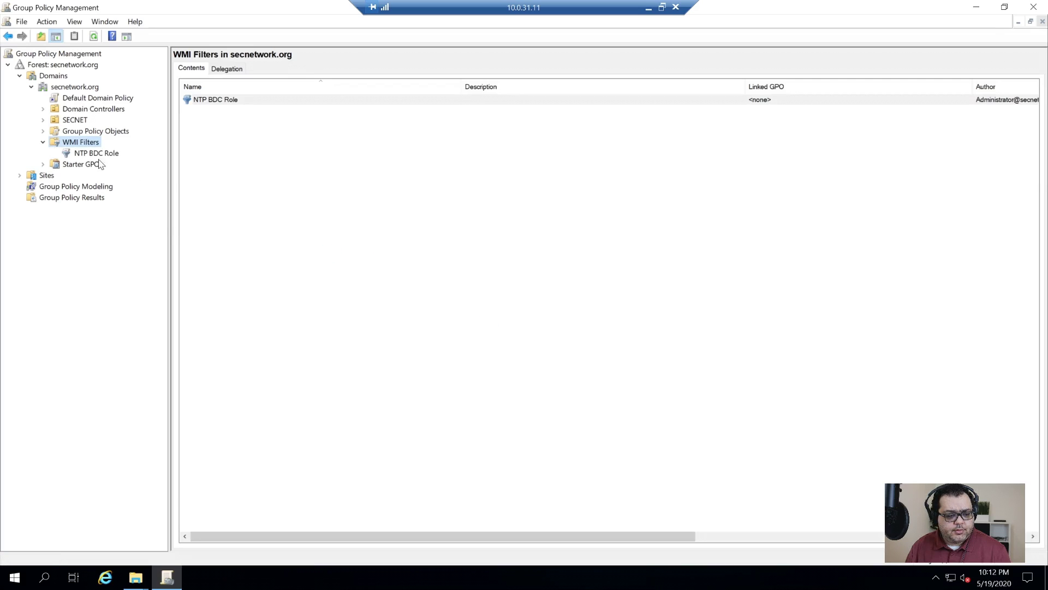
# - Import the NTP PDC Role.mof WMI filter, then view the NTP BDC Role filter's query
pyautogui.rightClick(74, 144)
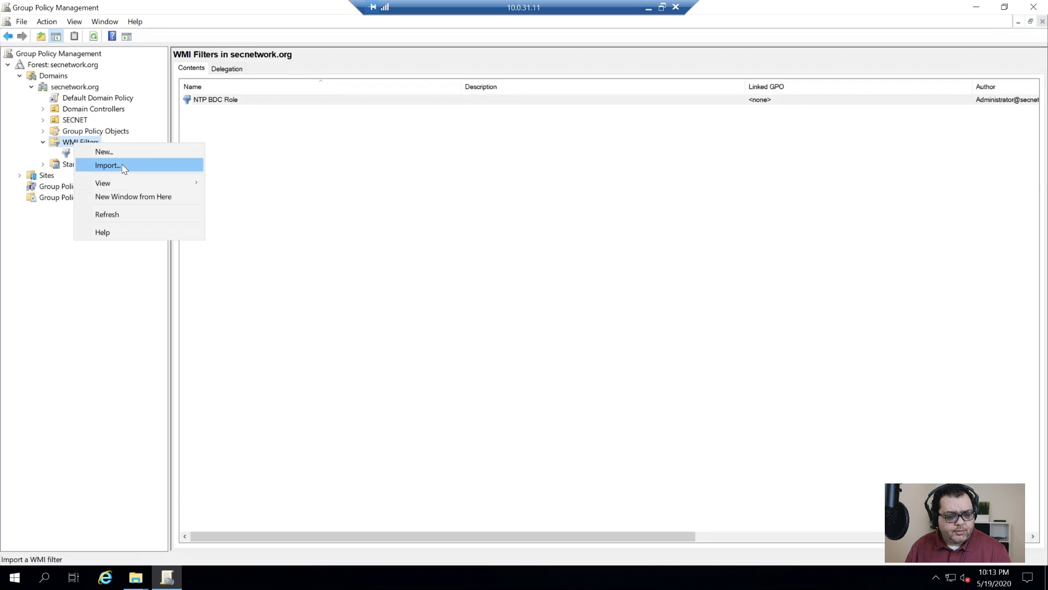
pyautogui.click(124, 171)
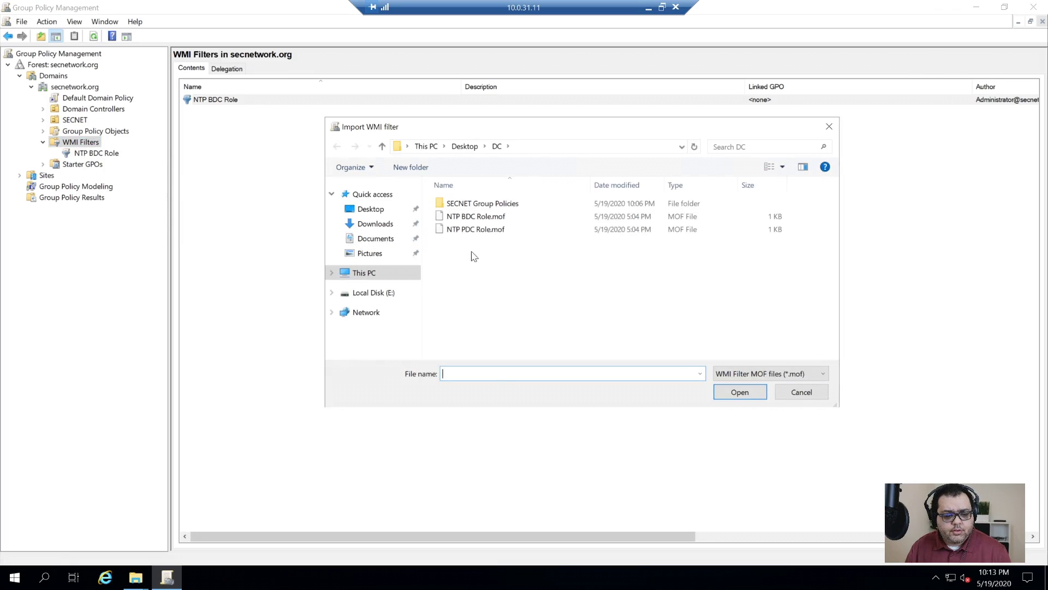
pyautogui.doubleClick(476, 230)
pyautogui.click(583, 372)
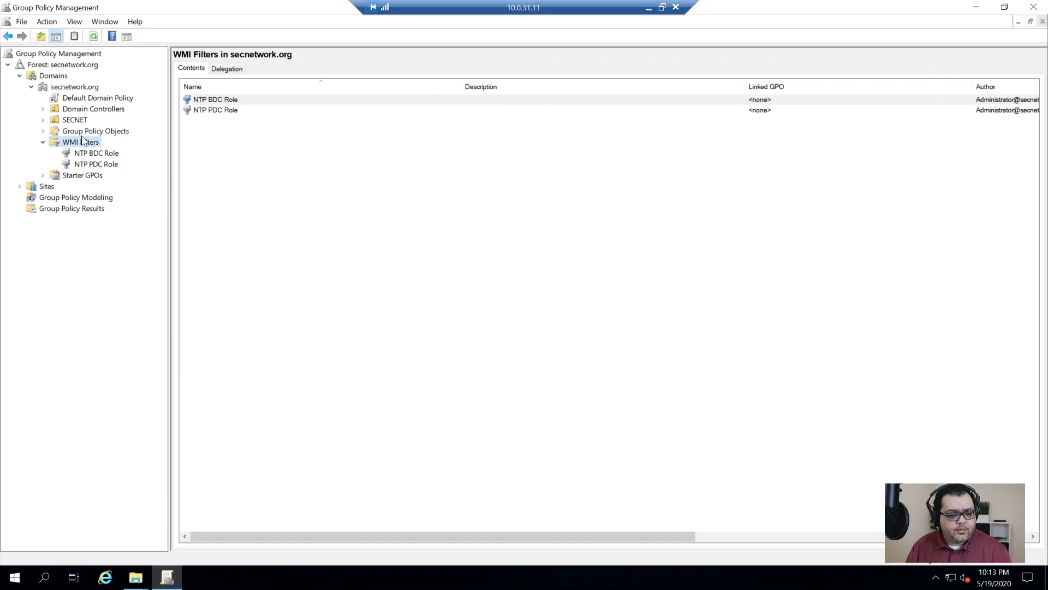
pyautogui.click(101, 153)
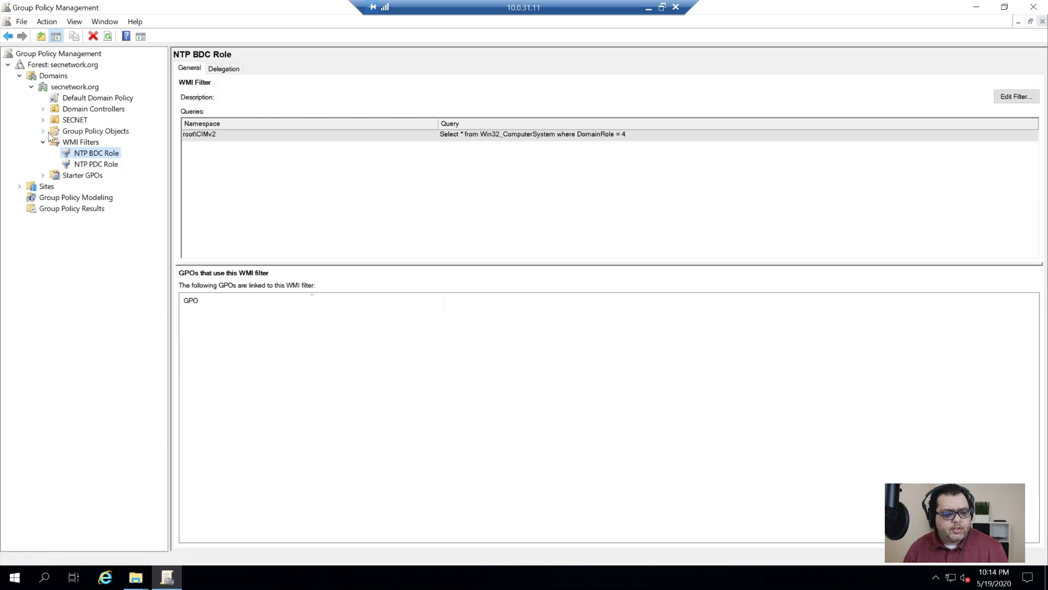
# - Set SECNET NTP PDC Policy v1.0's WMI filter to NTP PDC Role
pyautogui.click(44, 109)
pyautogui.click(87, 109)
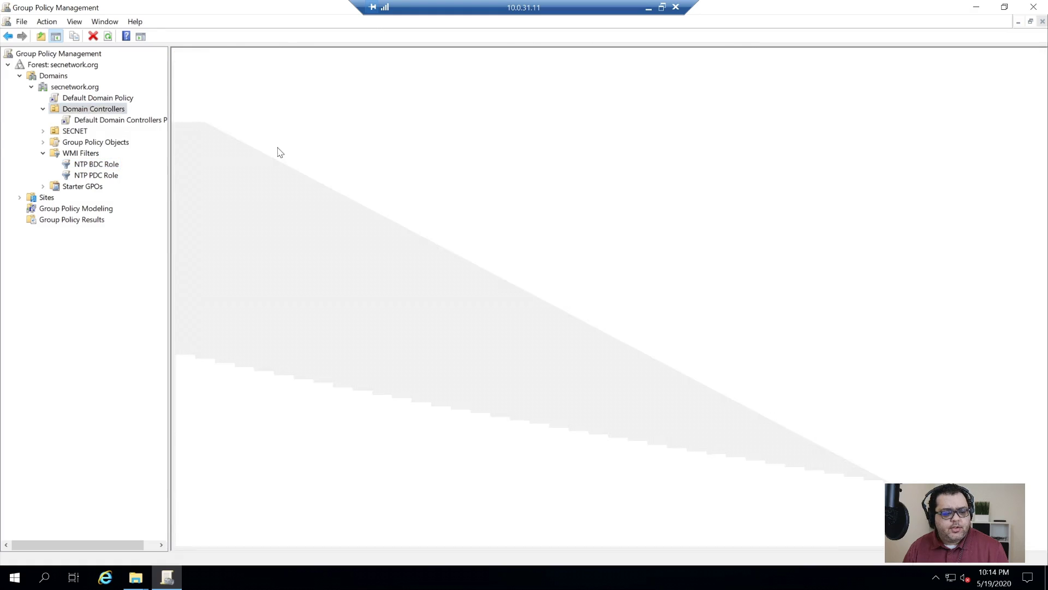
pyautogui.rightClick(96, 109)
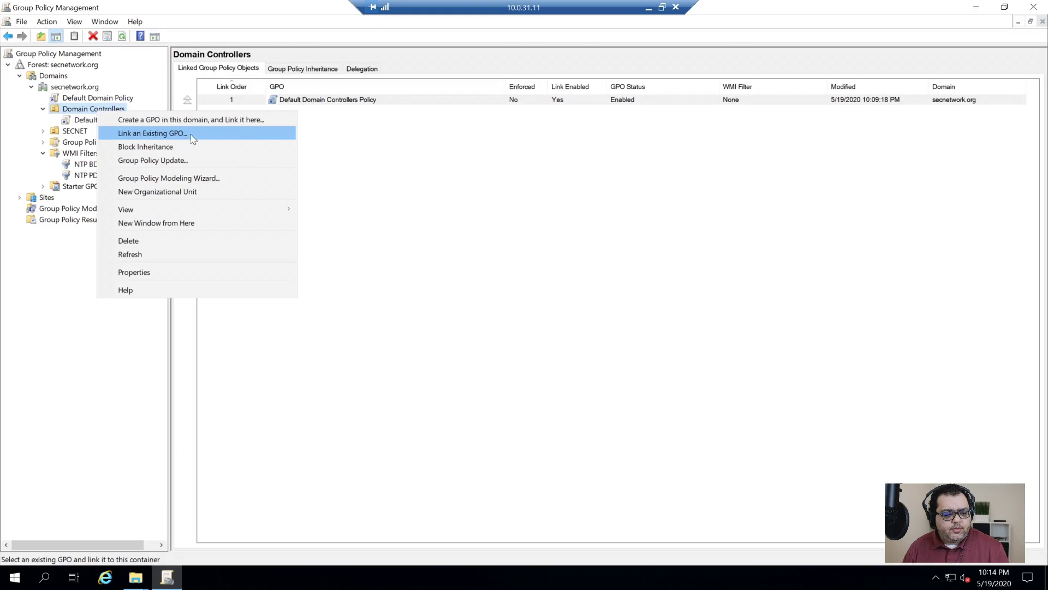
pyautogui.click(81, 155)
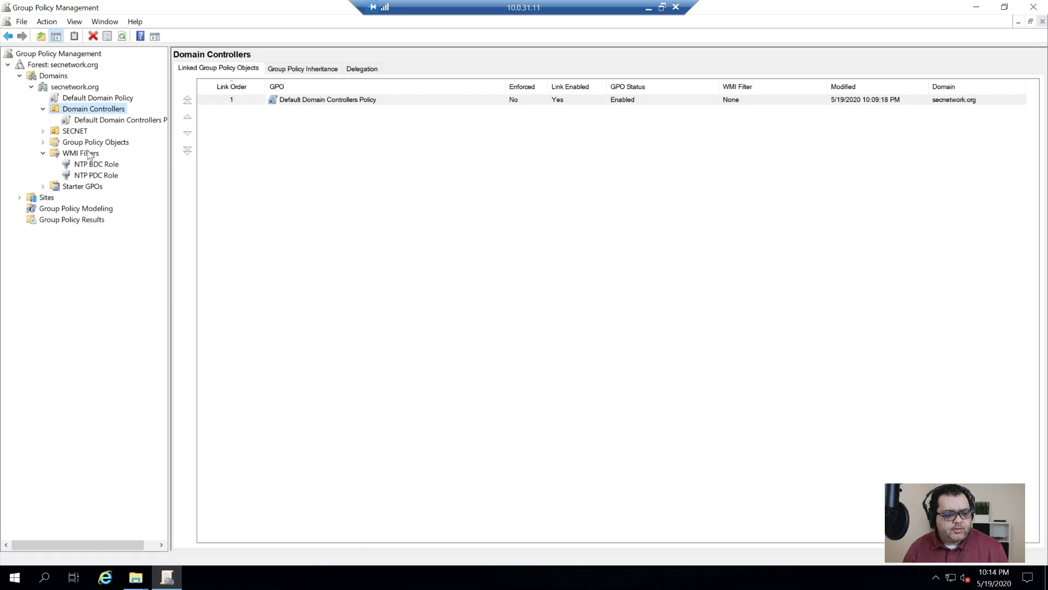
pyautogui.click(46, 142)
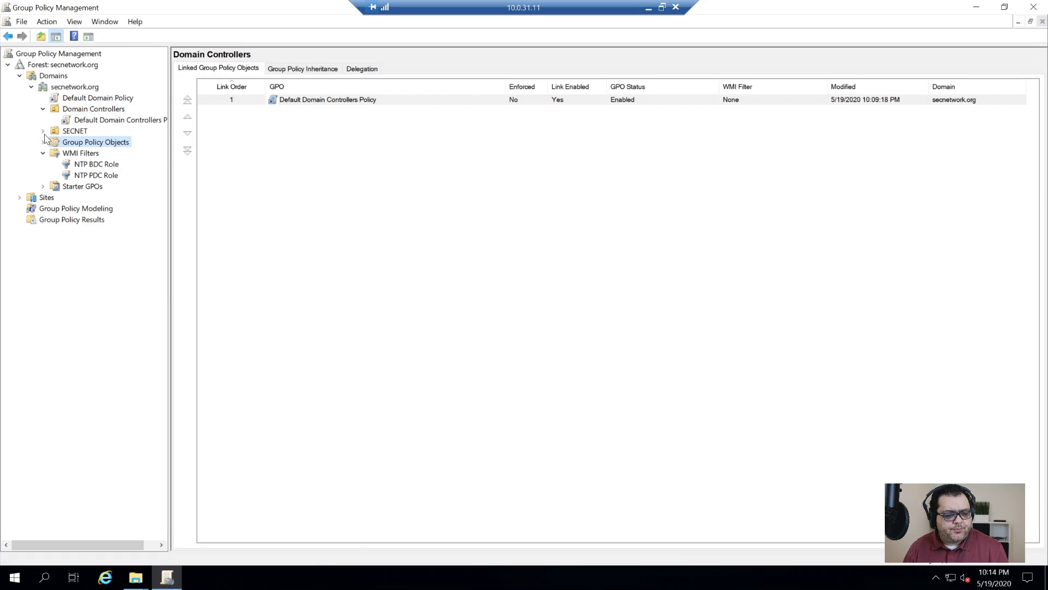
pyautogui.click(43, 142)
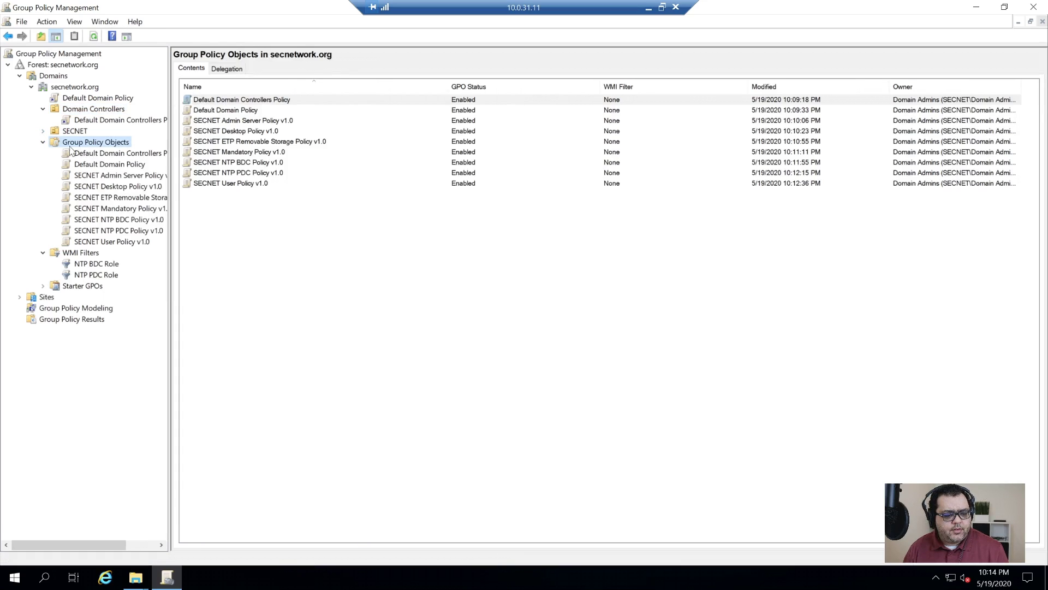
pyautogui.click(128, 231)
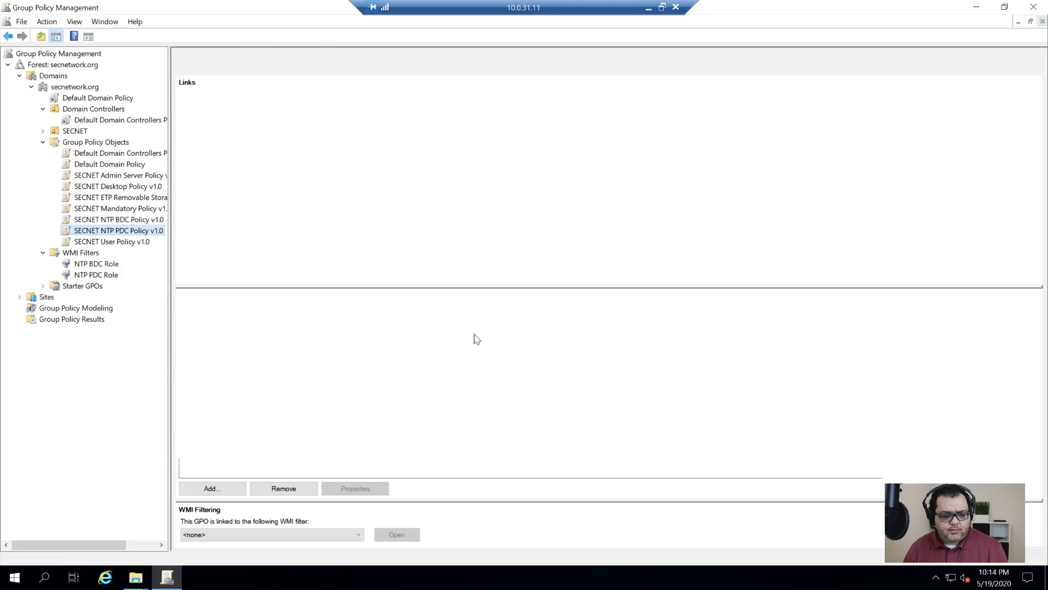
pyautogui.click(297, 535)
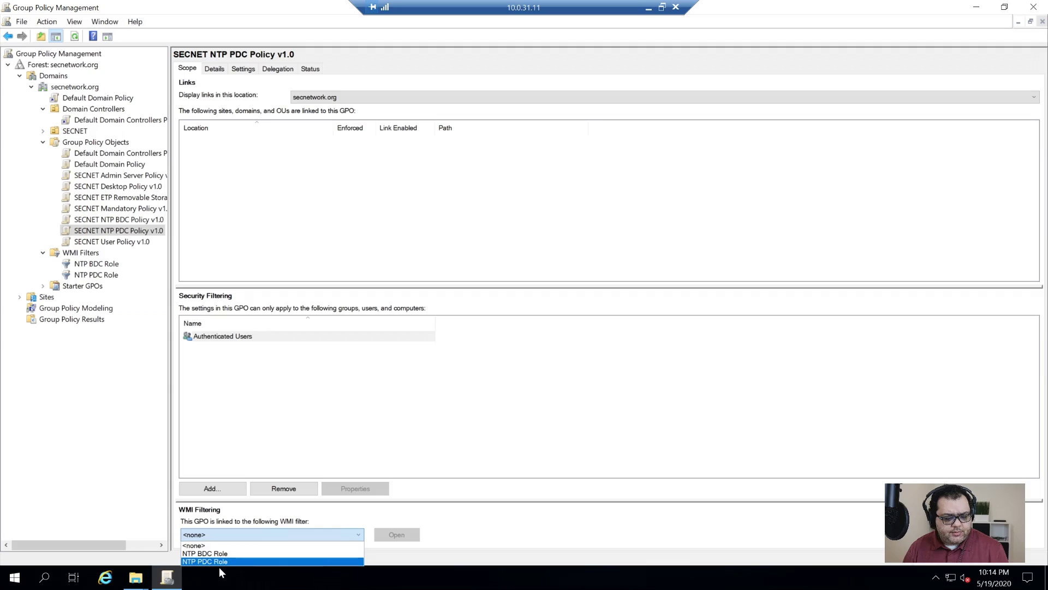
pyautogui.click(224, 561)
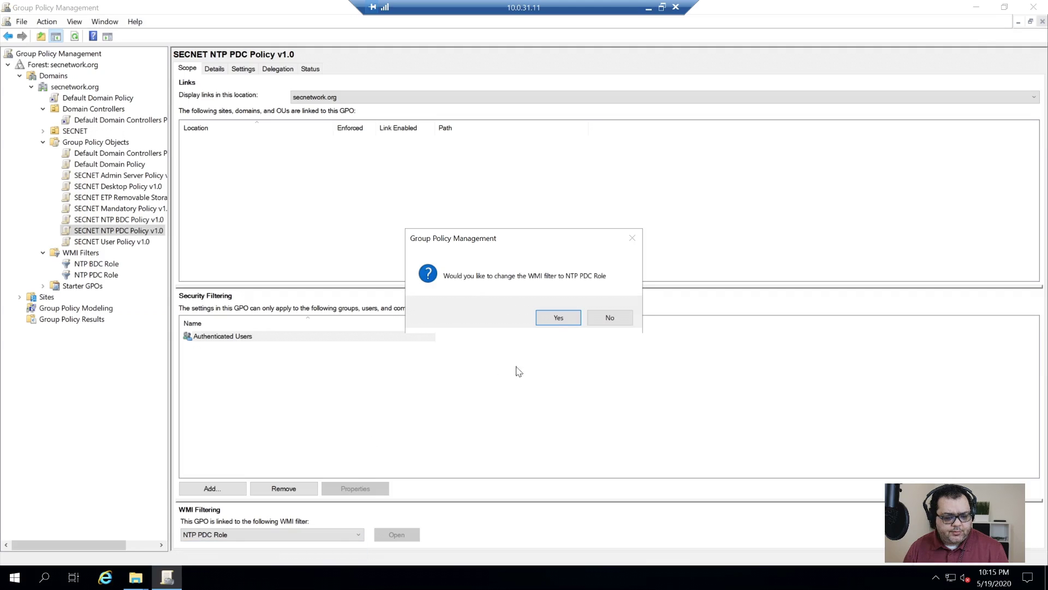
pyautogui.click(558, 317)
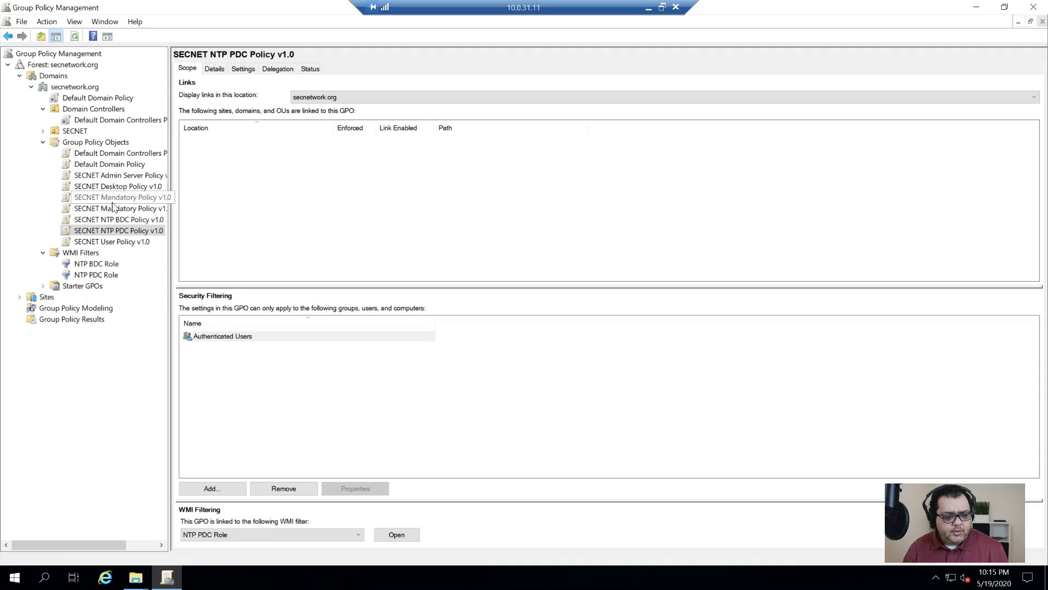
# - Set SECNET NTP BDC Policy v1.0's WMI filter to NTP BDC Role
pyautogui.click(110, 218)
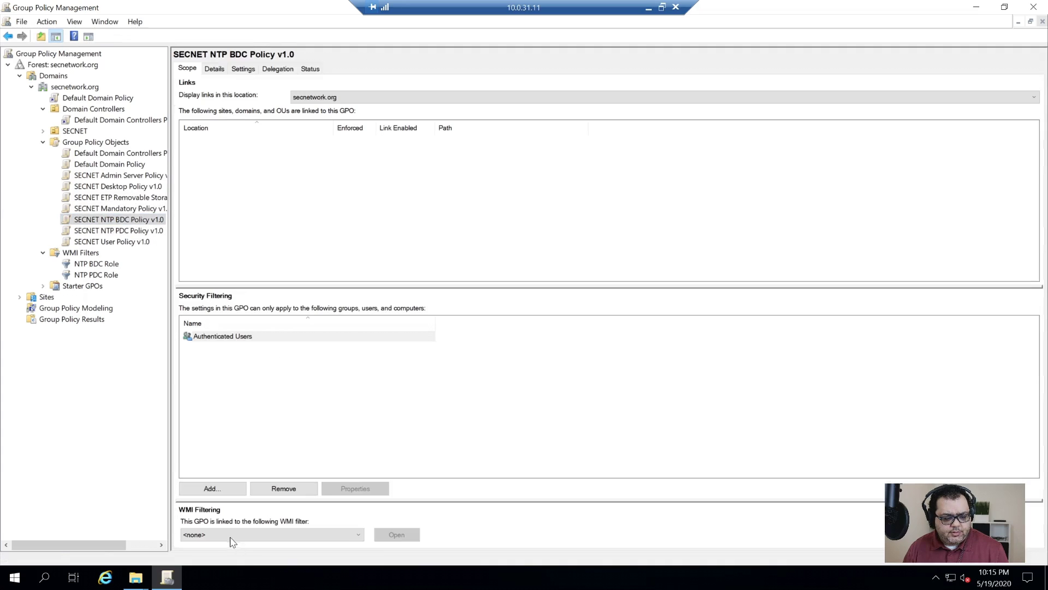
pyautogui.click(232, 535)
pyautogui.click(232, 553)
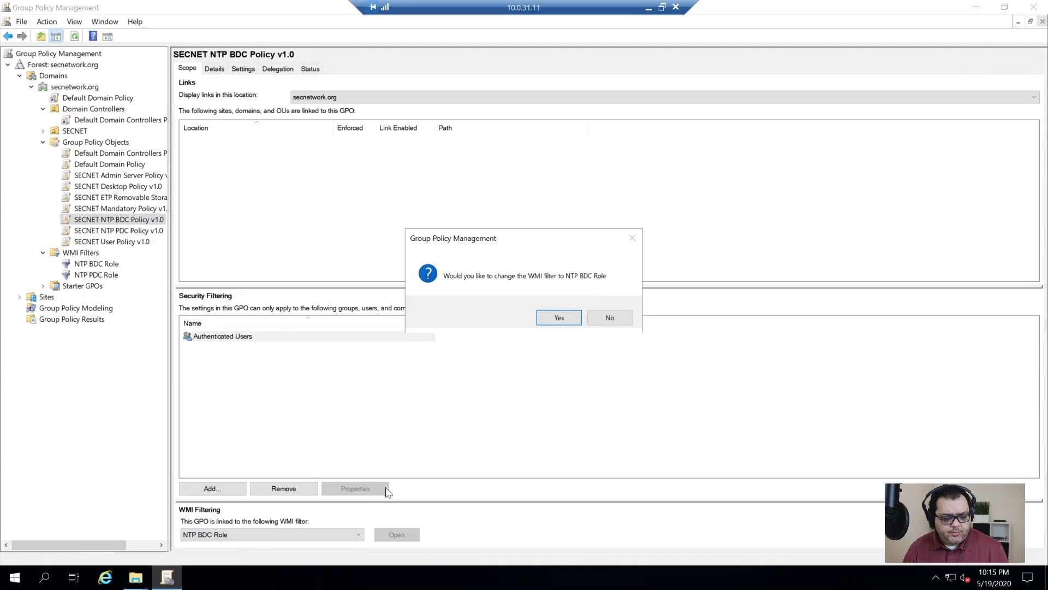
pyautogui.click(555, 320)
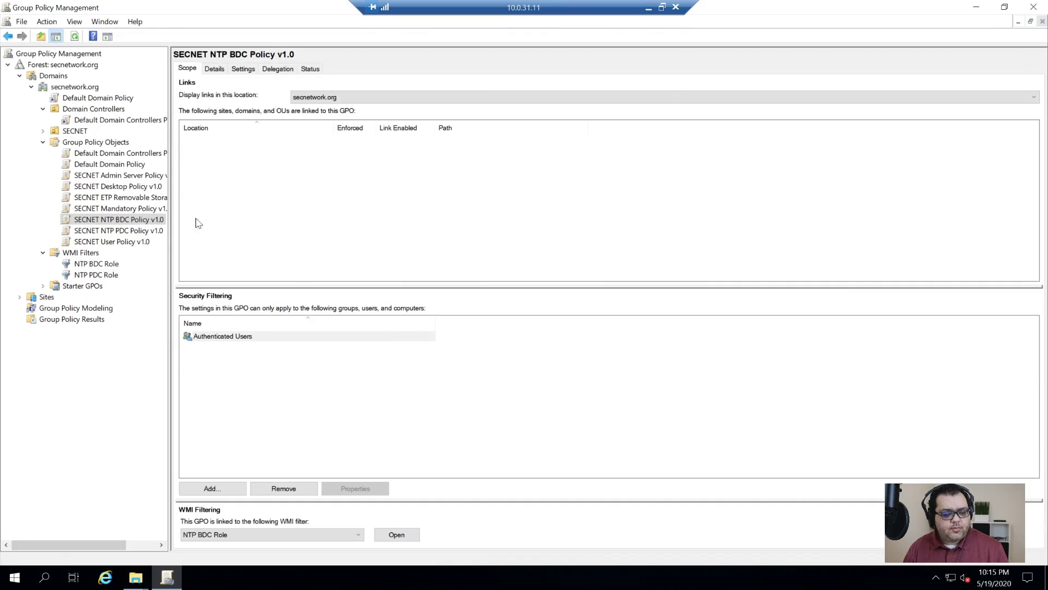
# - Link SECNET NTP PDC Policy v1.0 and SECNET NTP BDC Policy v1.0 to Domain Controllers
pyautogui.rightClick(96, 111)
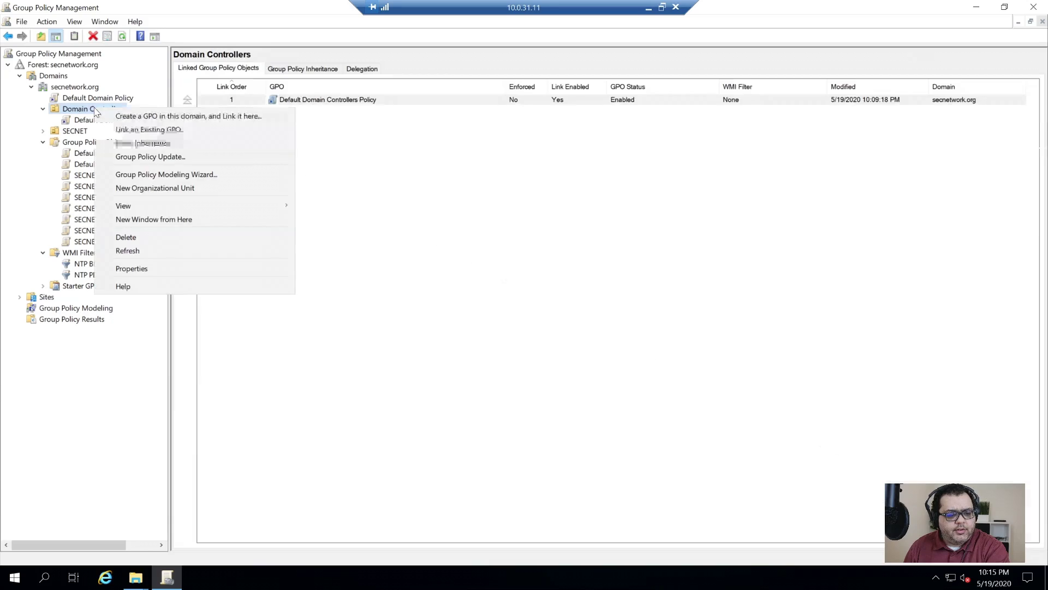
pyautogui.click(182, 131)
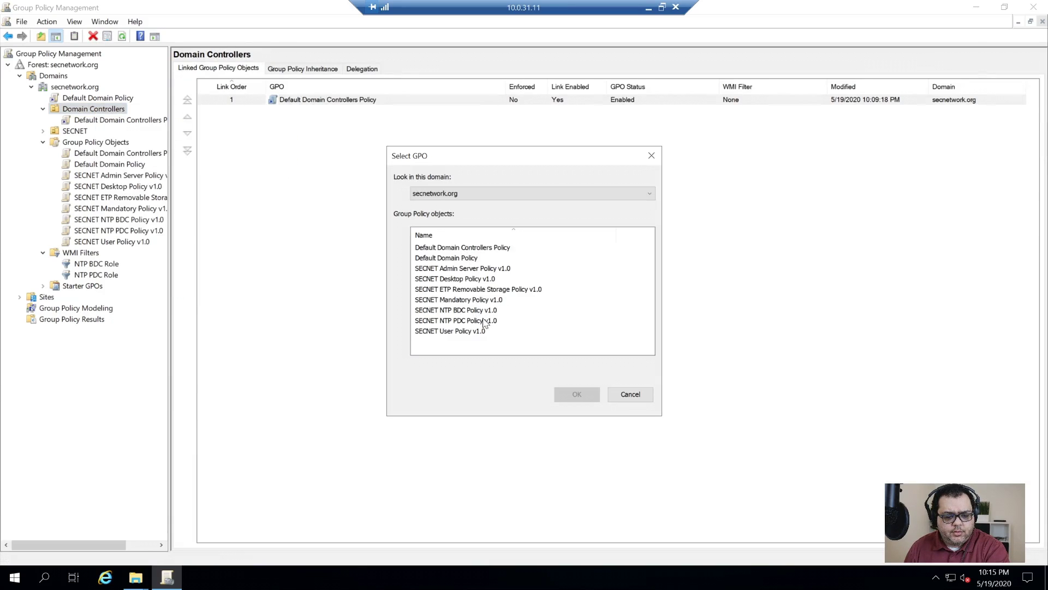
pyautogui.doubleClick(483, 321)
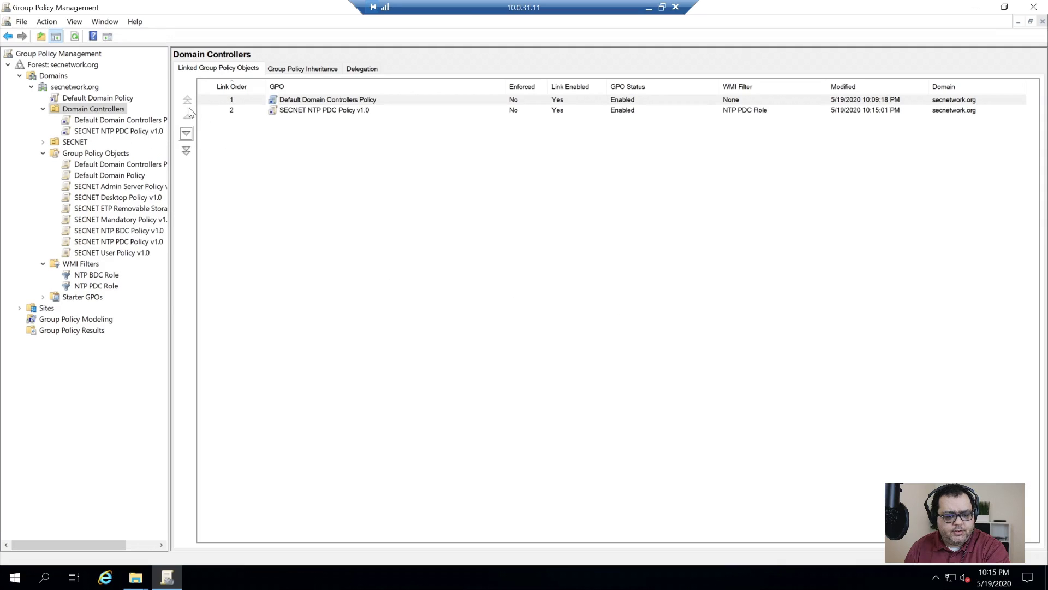
pyautogui.rightClick(93, 108)
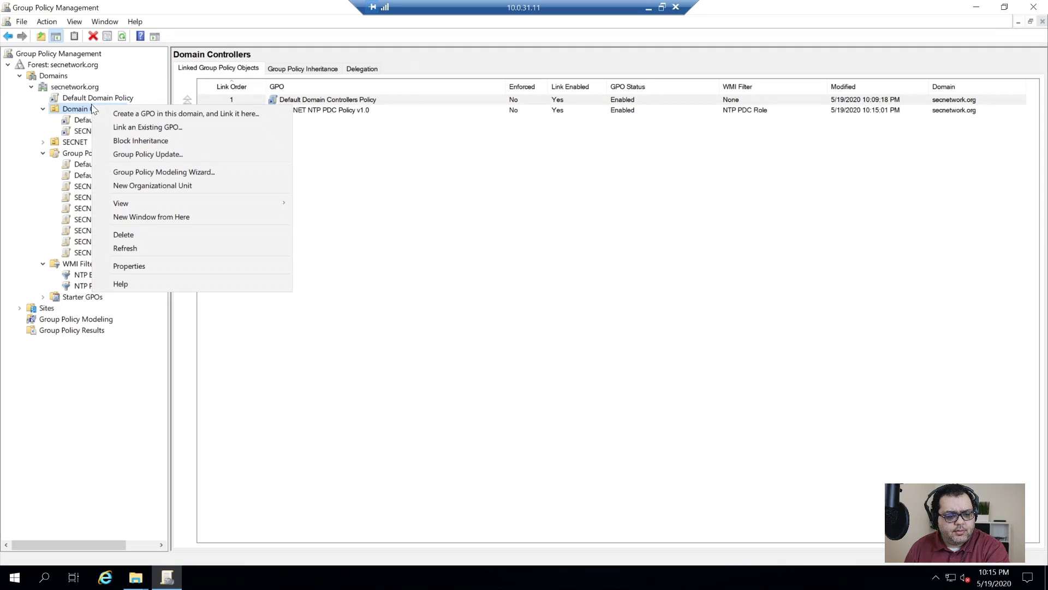
pyautogui.click(164, 127)
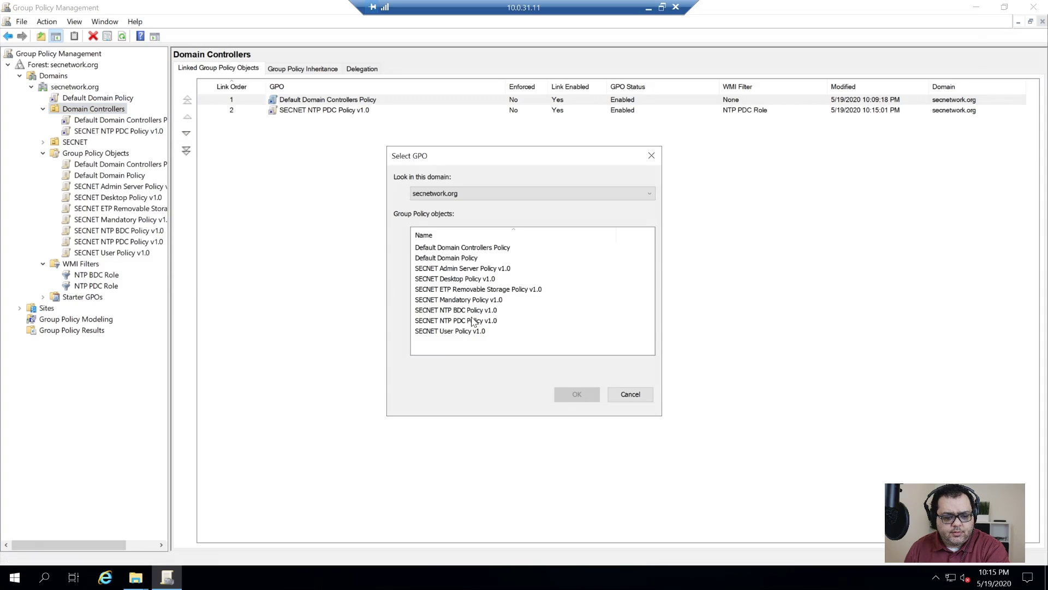
pyautogui.doubleClick(472, 312)
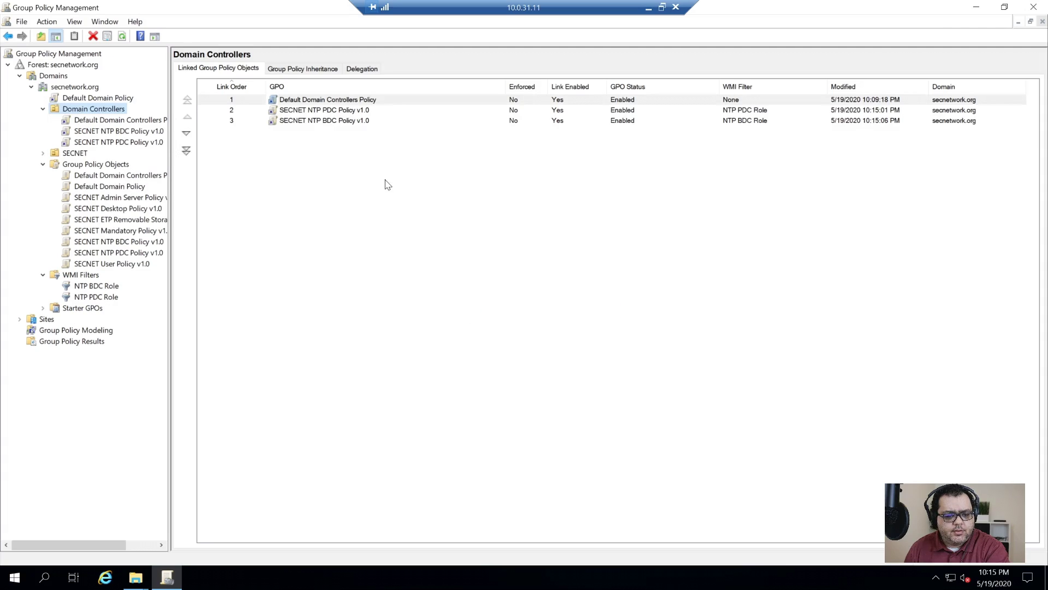
# - Reorder the links: BDC policy 1, PDC policy 2, Default Domain Controllers Policy 3
pyautogui.click(339, 101)
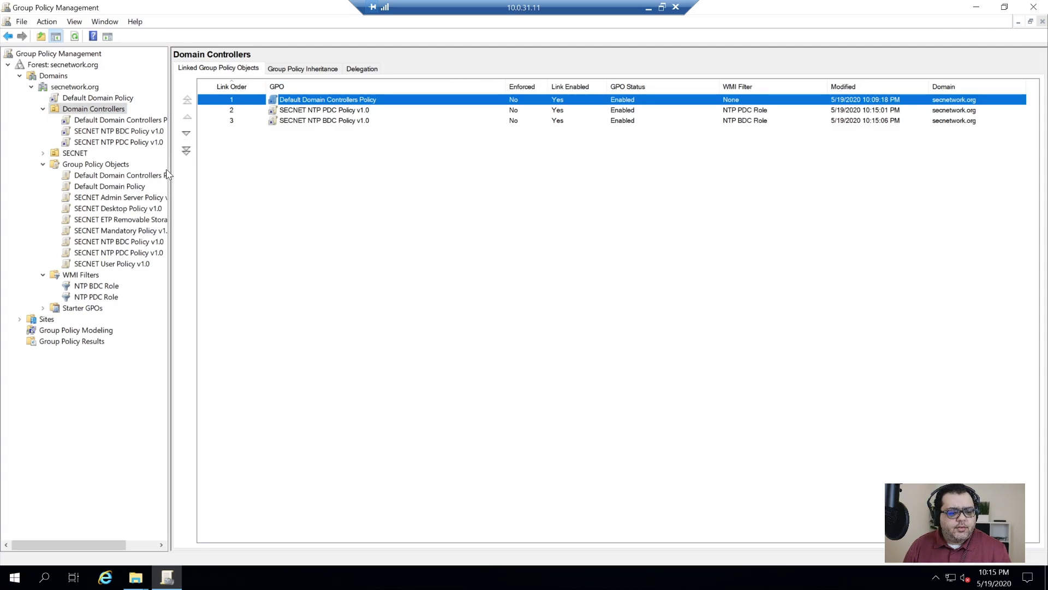
pyautogui.click(187, 150)
pyautogui.click(339, 103)
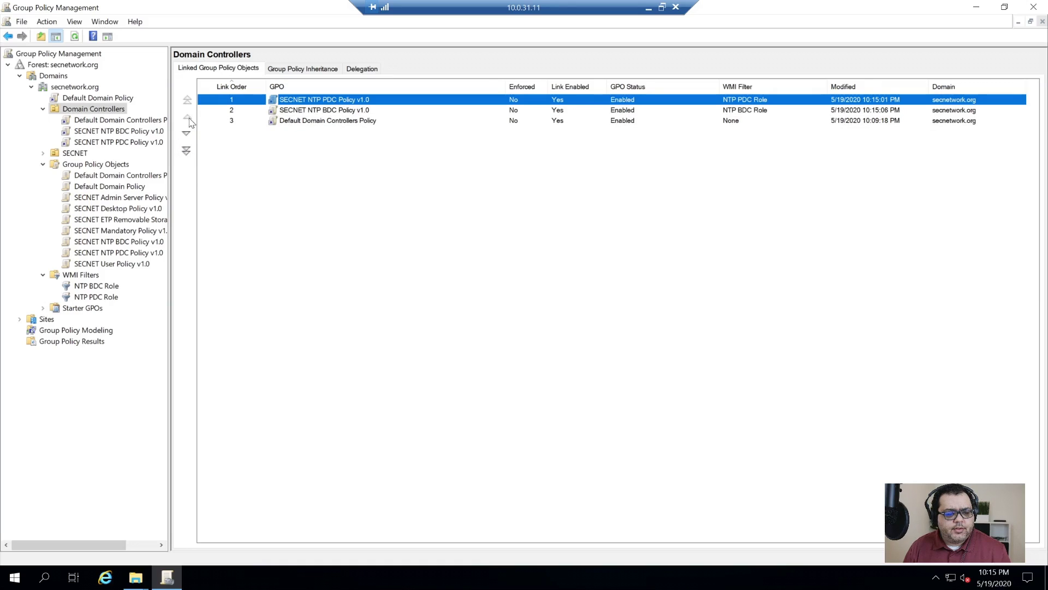
pyautogui.click(187, 133)
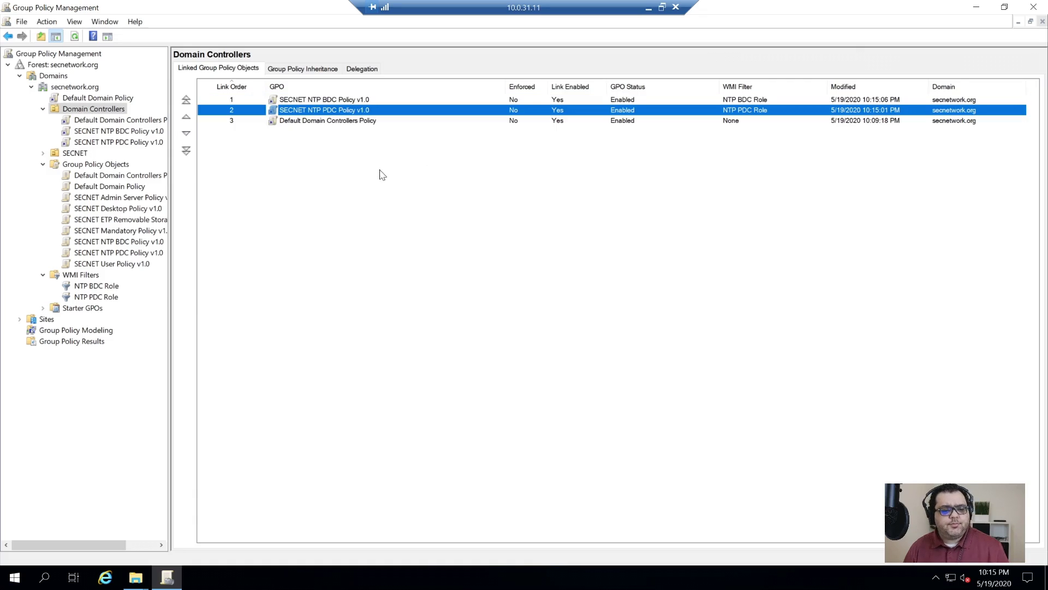
# - Run gpupdate /force in a cmd prompt, widening the Group Policy Management tree pane meanwhile
pyautogui.press('super+r')
pyautogui.write('cmd')
pyautogui.press('Return')
pyautogui.write('gpupdate /force')
pyautogui.press('Return')
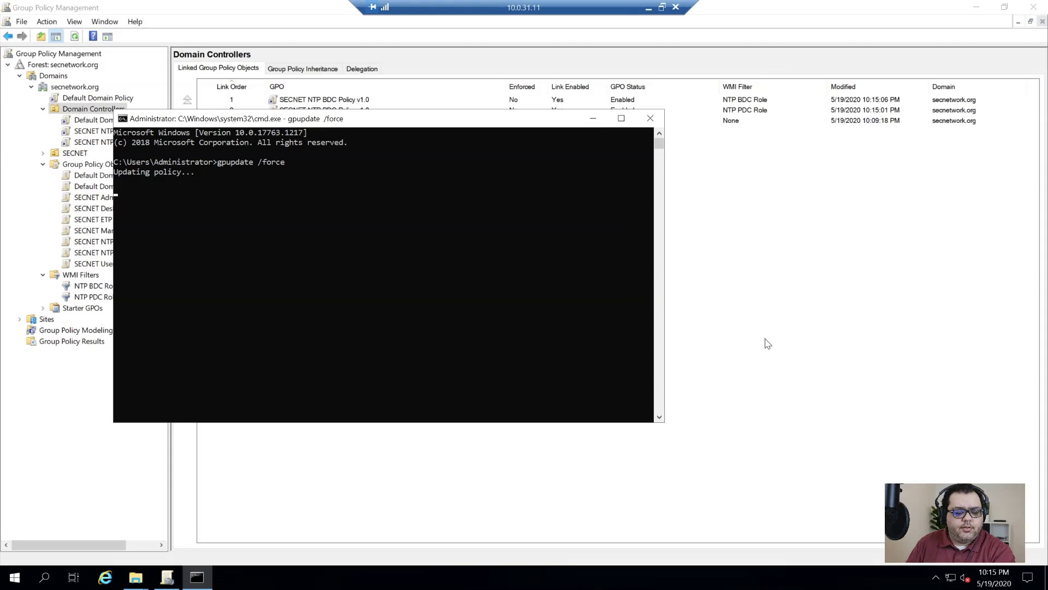
pyautogui.click(800, 297)
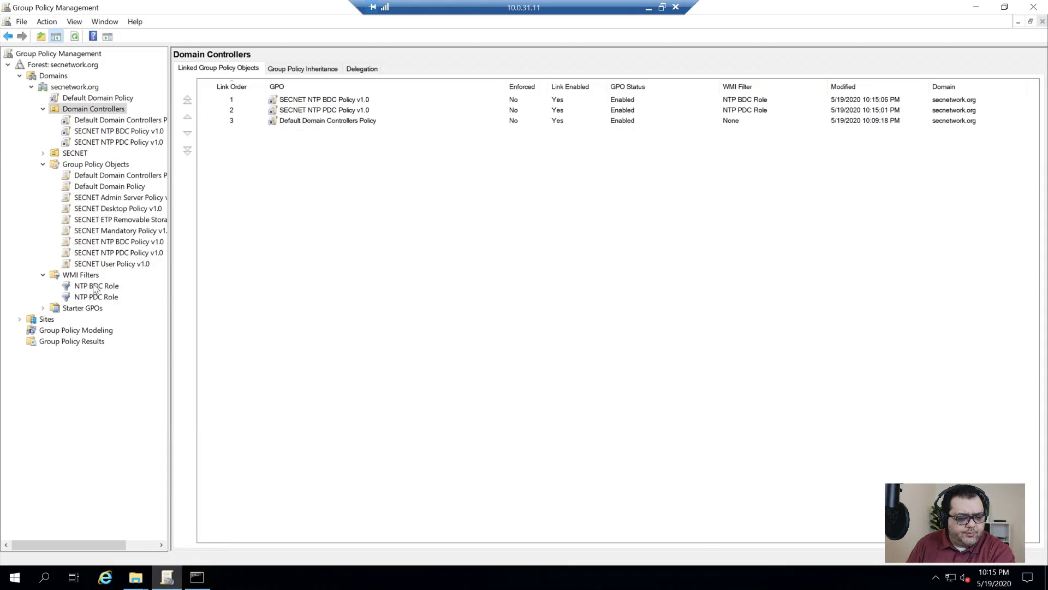
pyautogui.moveTo(169, 278); pyautogui.dragTo(271, 279)
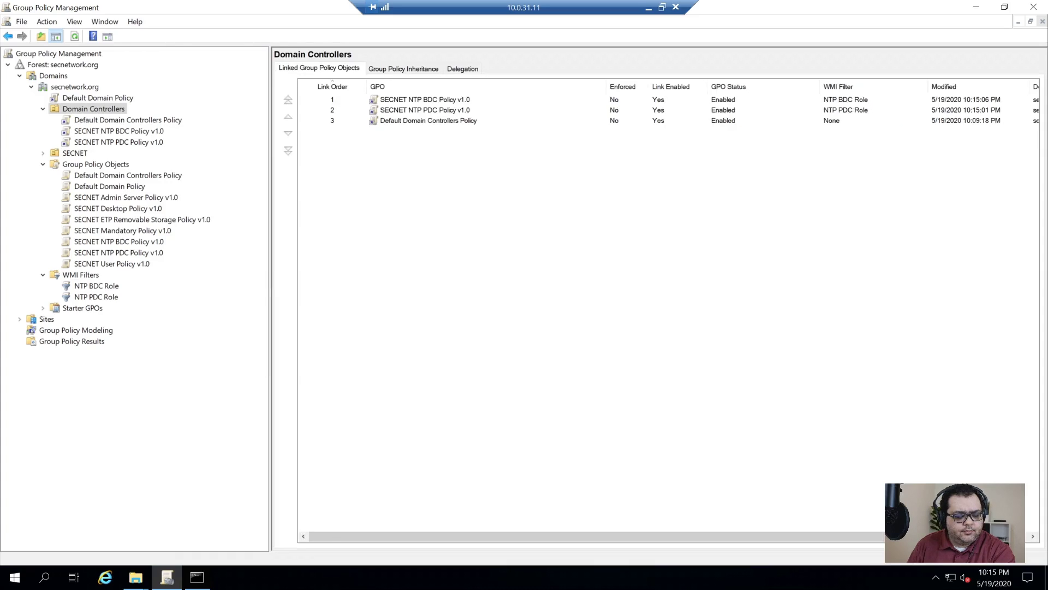
pyautogui.click(208, 580)
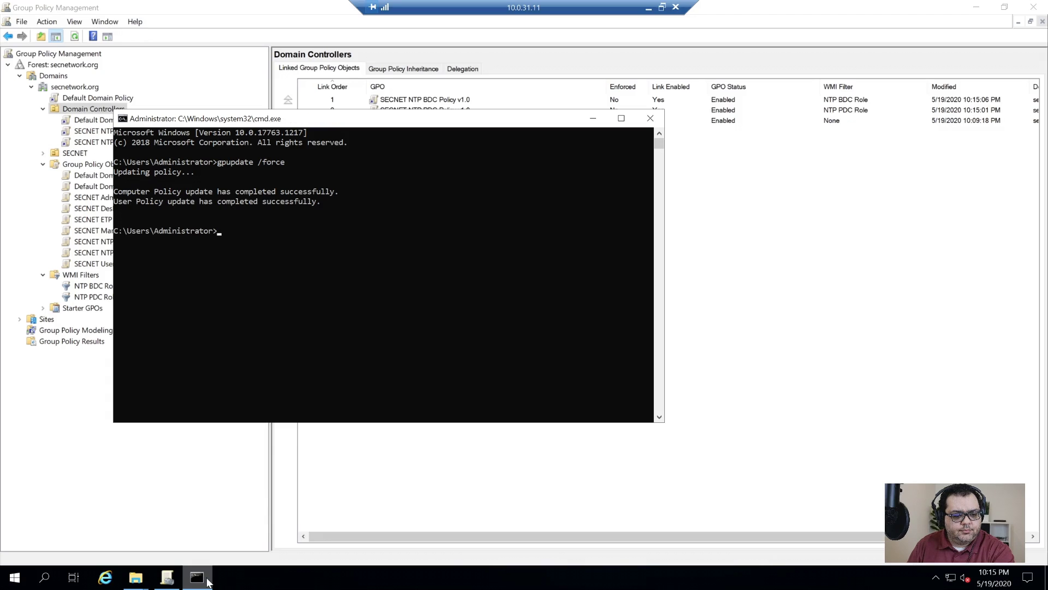
# - Run gpresult /r, check SECNET NTP PDC Policy v1.0 is applied, then exit
pyautogui.write('g')
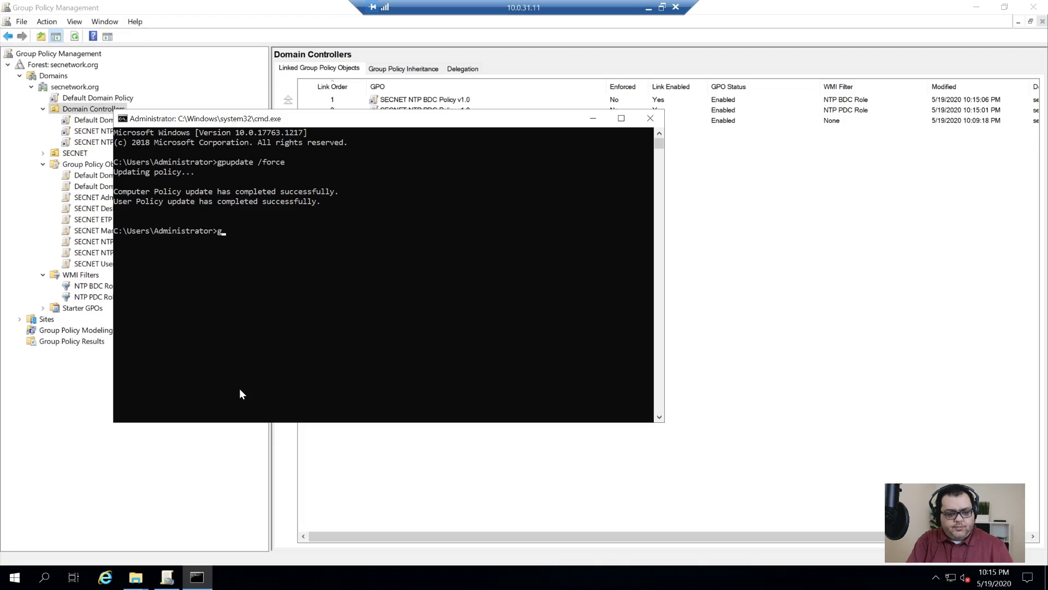
pyautogui.write('presult /r')
pyautogui.press('Return')
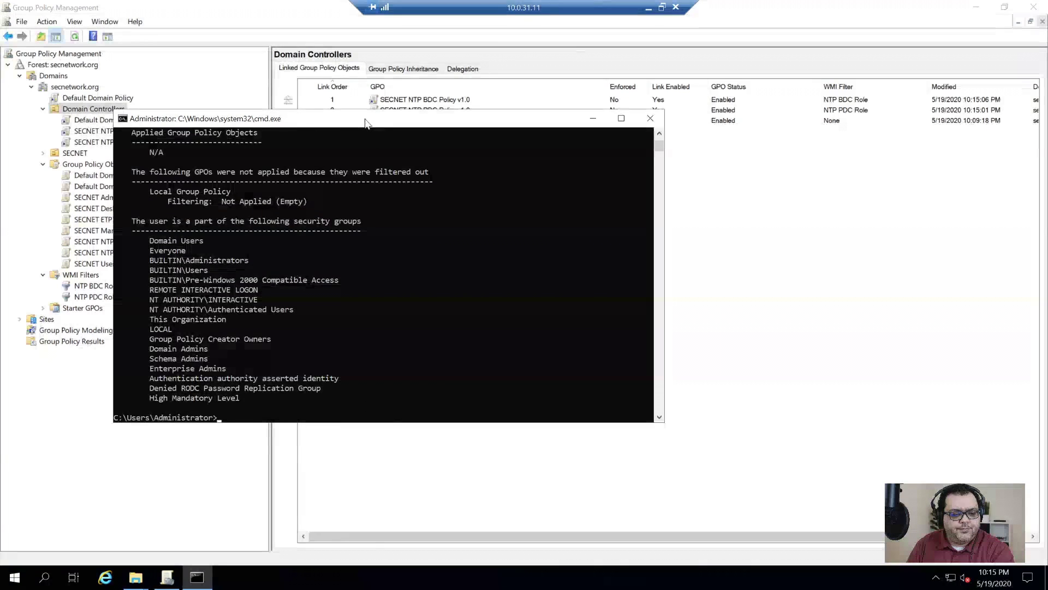
pyautogui.doubleClick(365, 123)
pyautogui.scroll(15, 251, 256)
pyautogui.scroll(5, 251, 262)
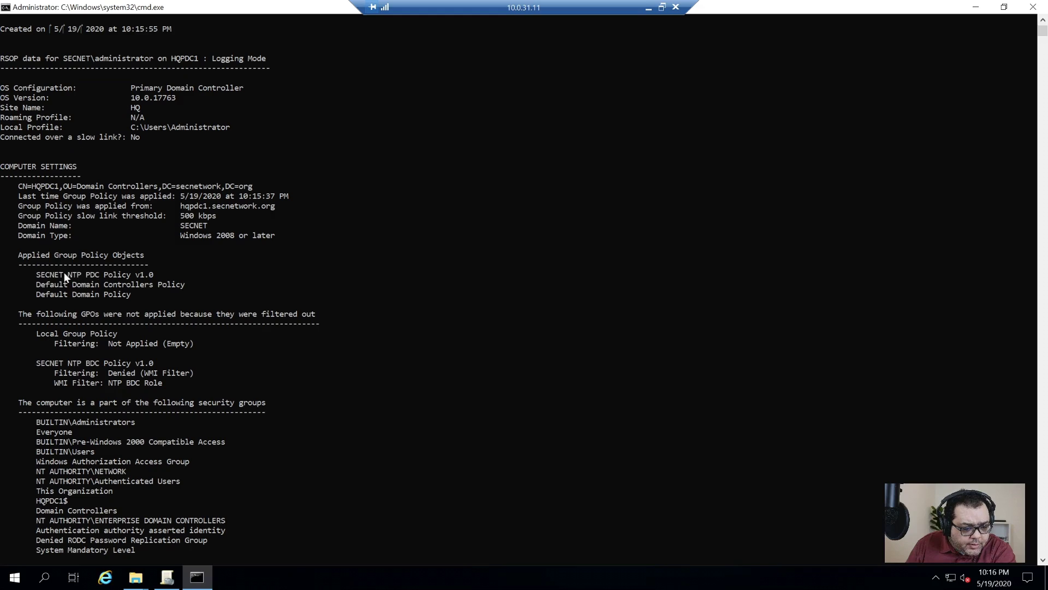
pyautogui.moveTo(38, 279); pyautogui.dragTo(149, 277)
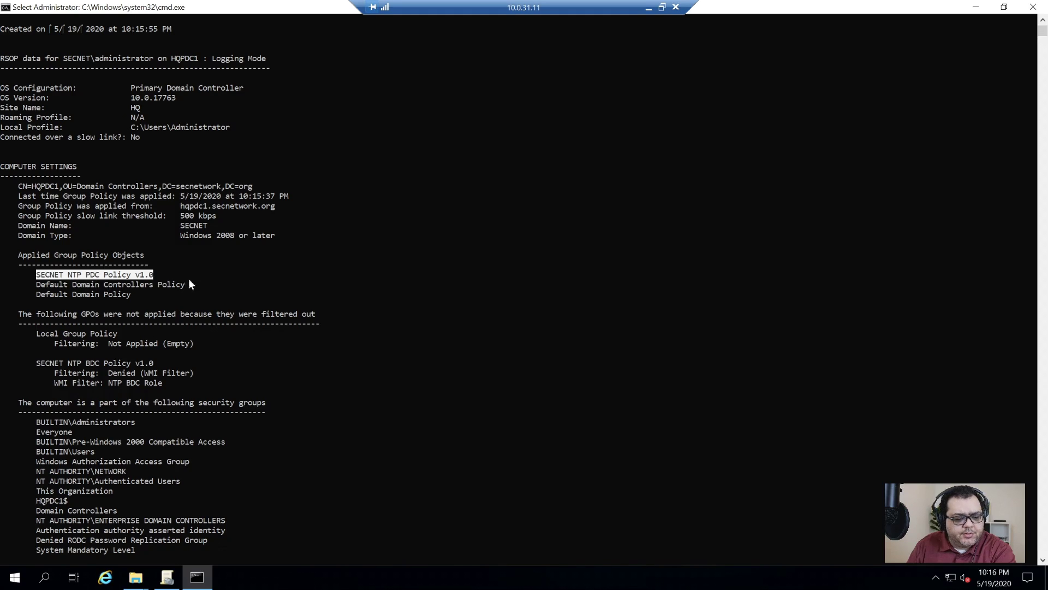
pyautogui.click(267, 272)
pyautogui.write('ex')
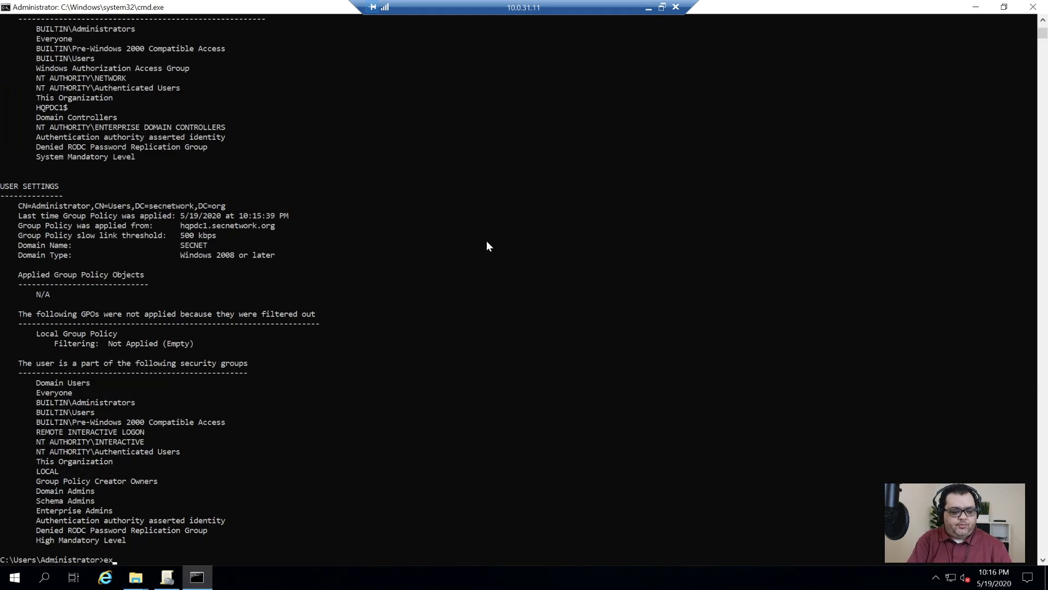
pyautogui.write('it')
pyautogui.press('Return')
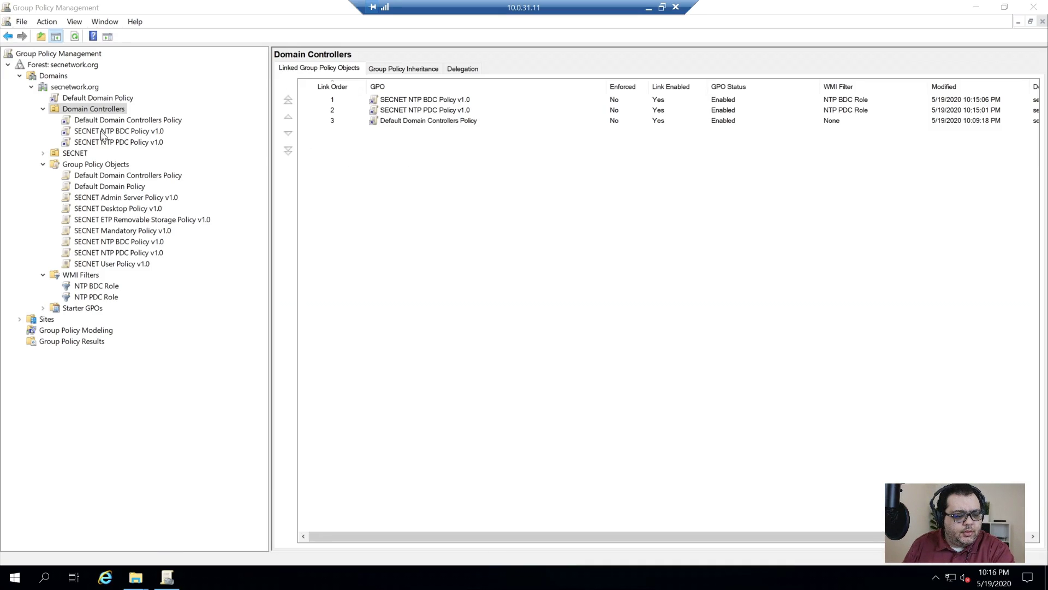
# - Link SECNET Mandatory Policy v1.0 to secnetwork.org and move it to link order 1
pyautogui.click(64, 88)
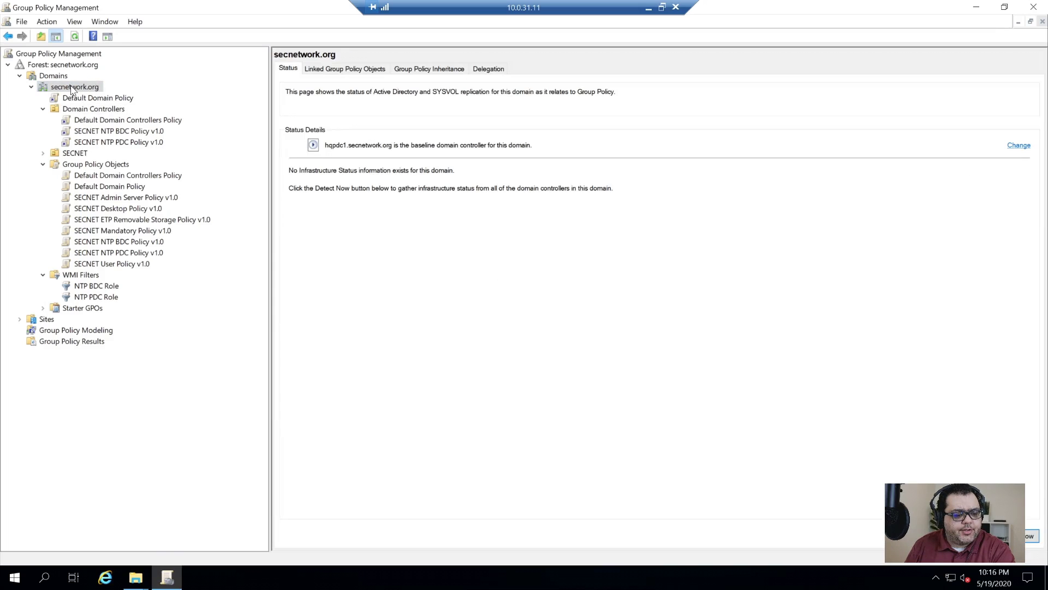
pyautogui.rightClick(71, 87)
pyautogui.click(166, 110)
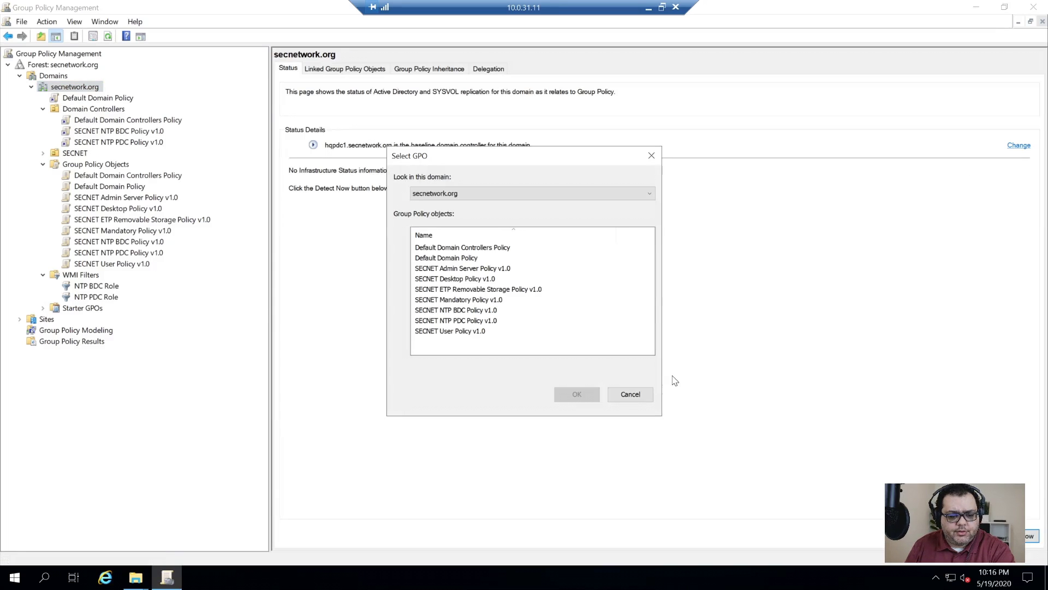
pyautogui.click(470, 302)
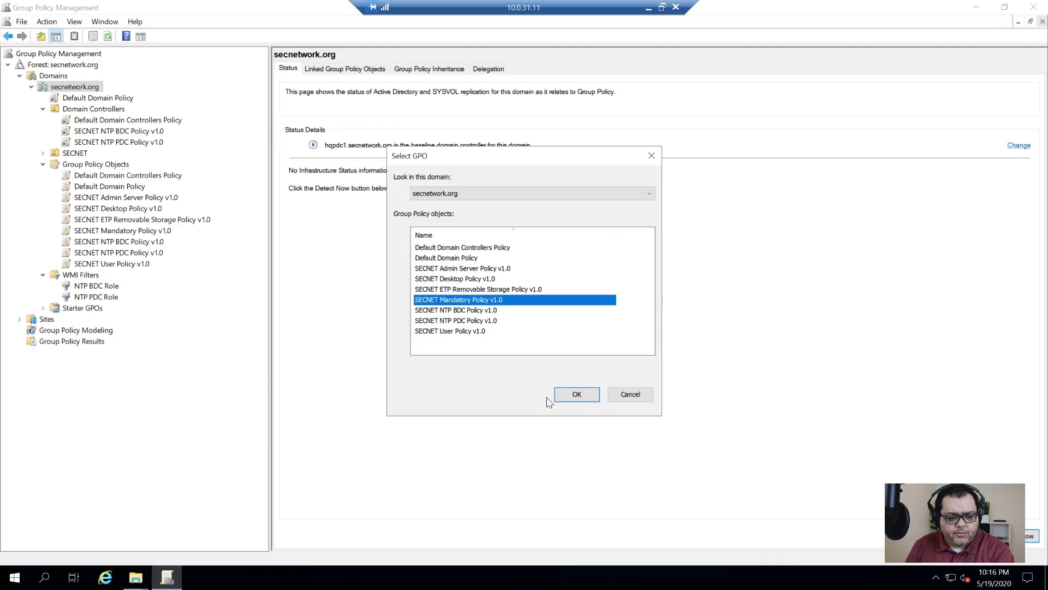
pyautogui.click(578, 395)
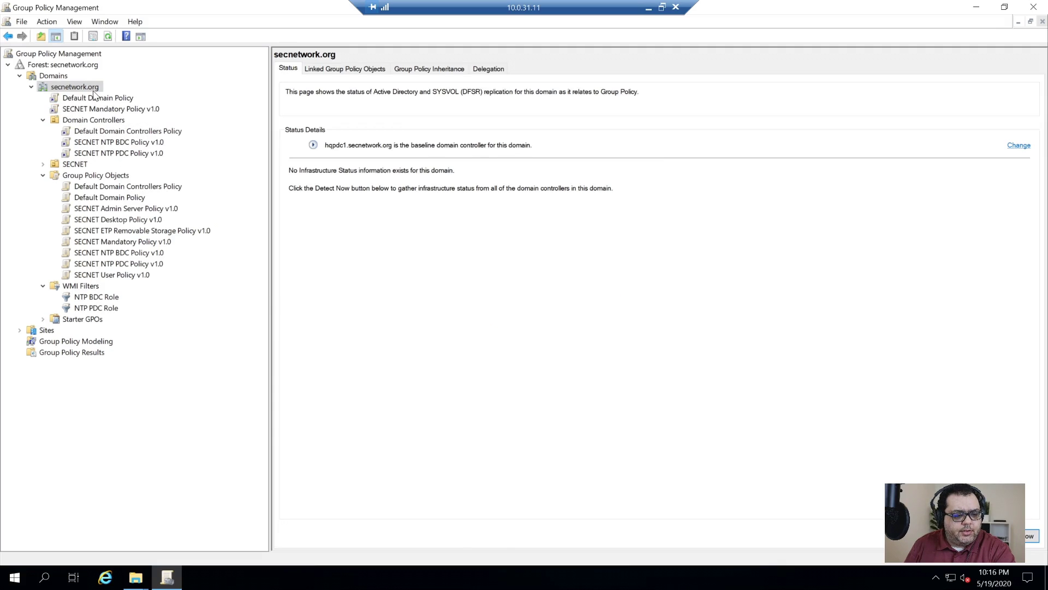
pyautogui.click(337, 69)
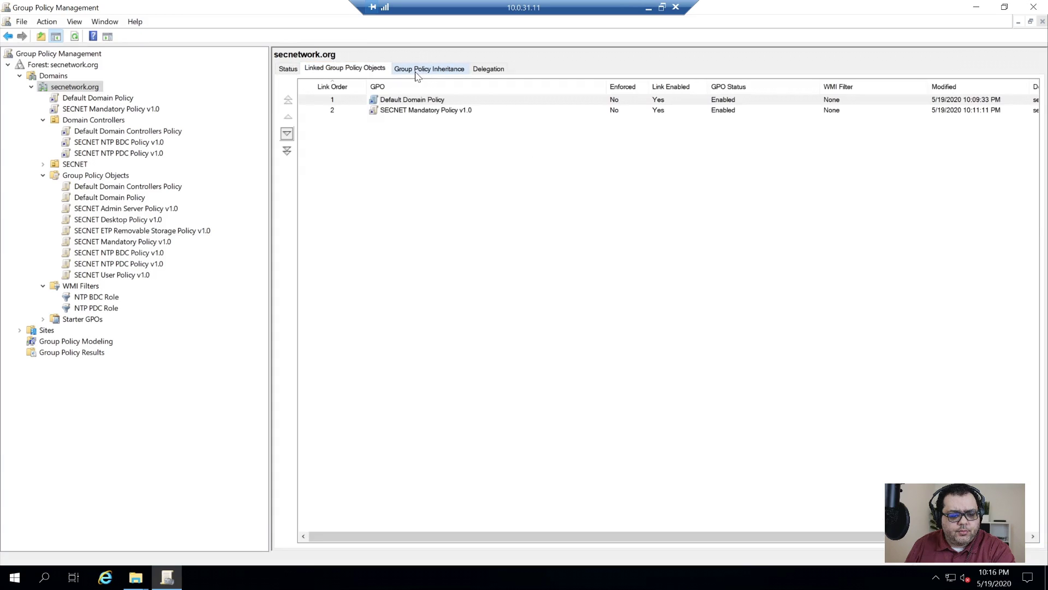
pyautogui.click(431, 111)
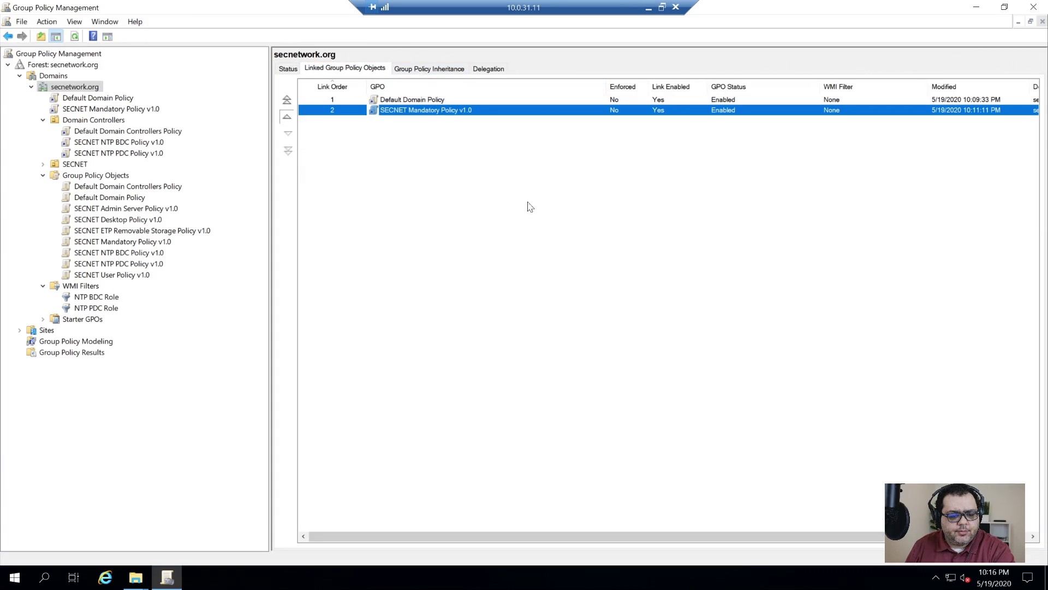
pyautogui.click(286, 116)
pyautogui.click(435, 101)
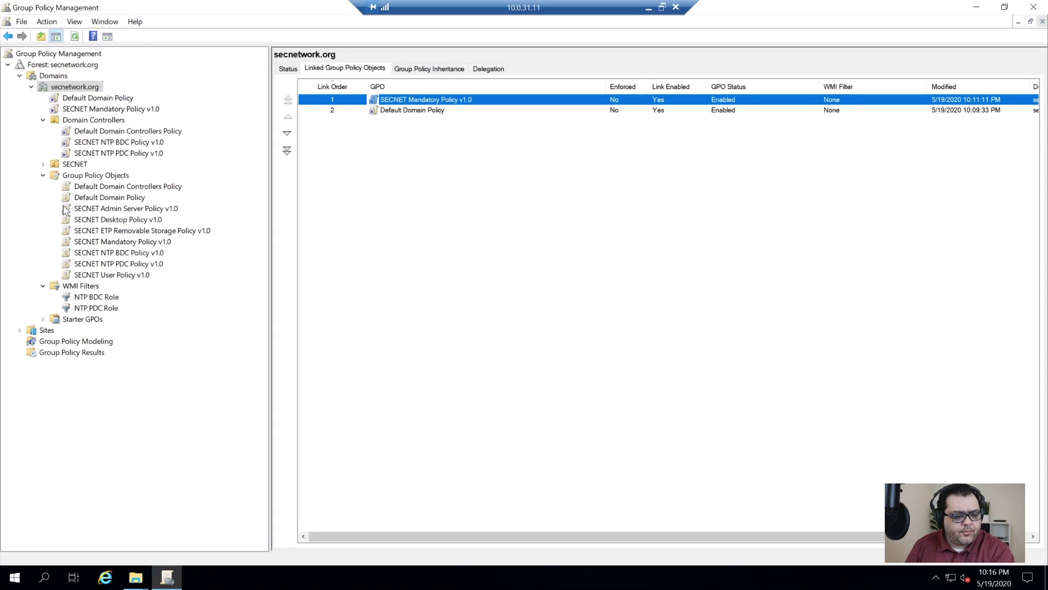
# - Expand SECNET > Systems > Clients in the tree
pyautogui.click(42, 164)
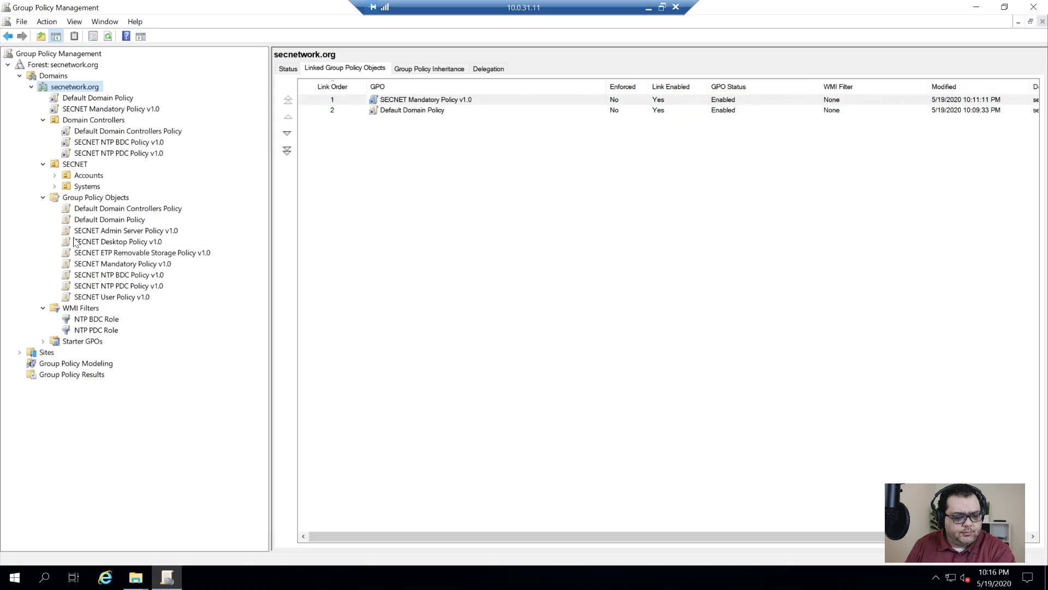
pyautogui.click(54, 186)
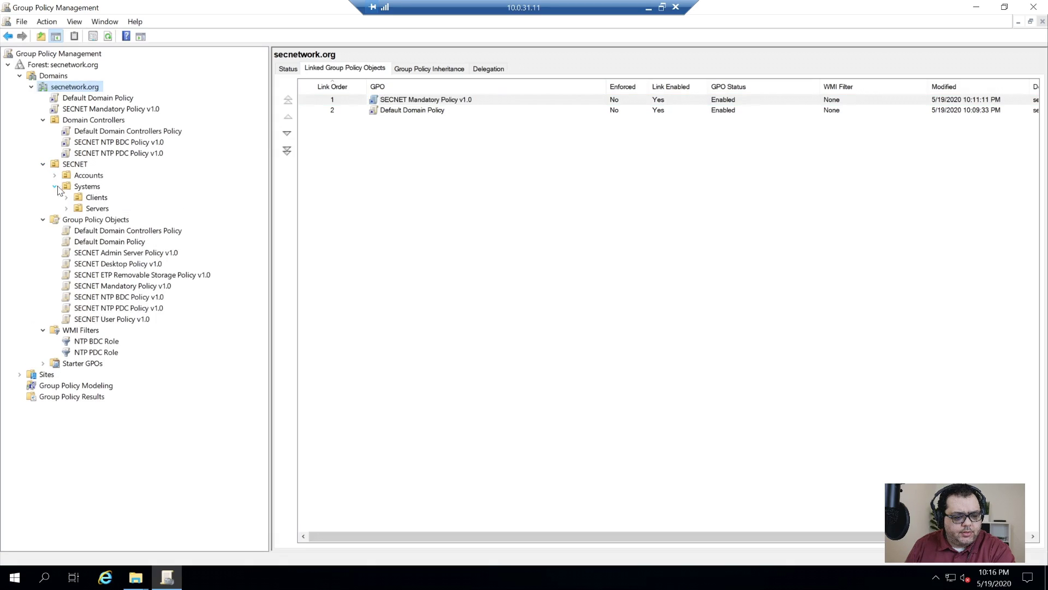
pyautogui.click(66, 197)
# - Link SECNET Desktop Policy v1.0 to the Clients OU and dismiss the link warning
pyautogui.click(95, 198)
pyautogui.rightClick(104, 200)
pyautogui.click(134, 217)
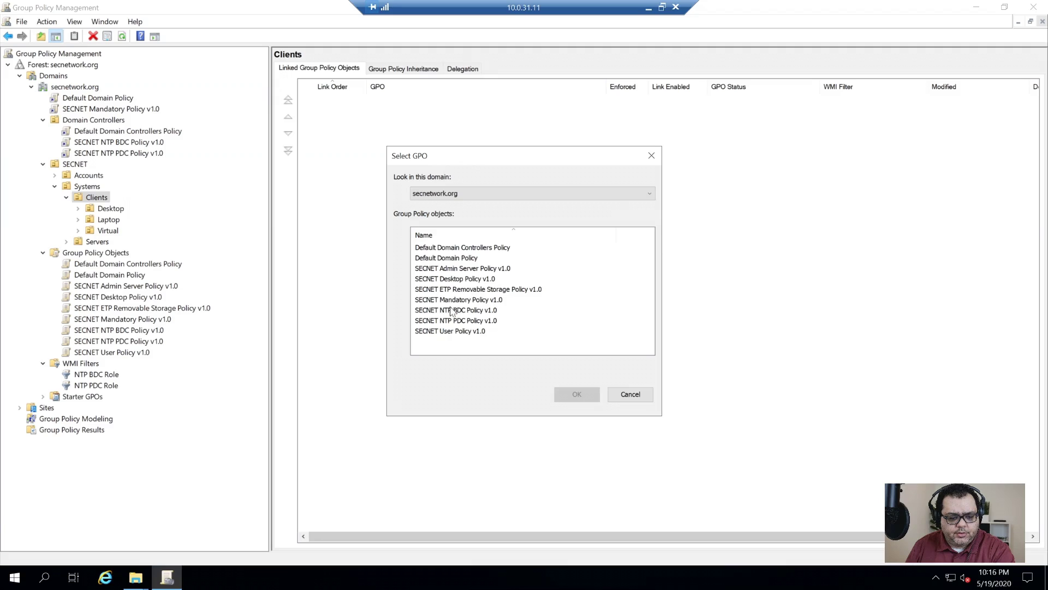
pyautogui.click(456, 332)
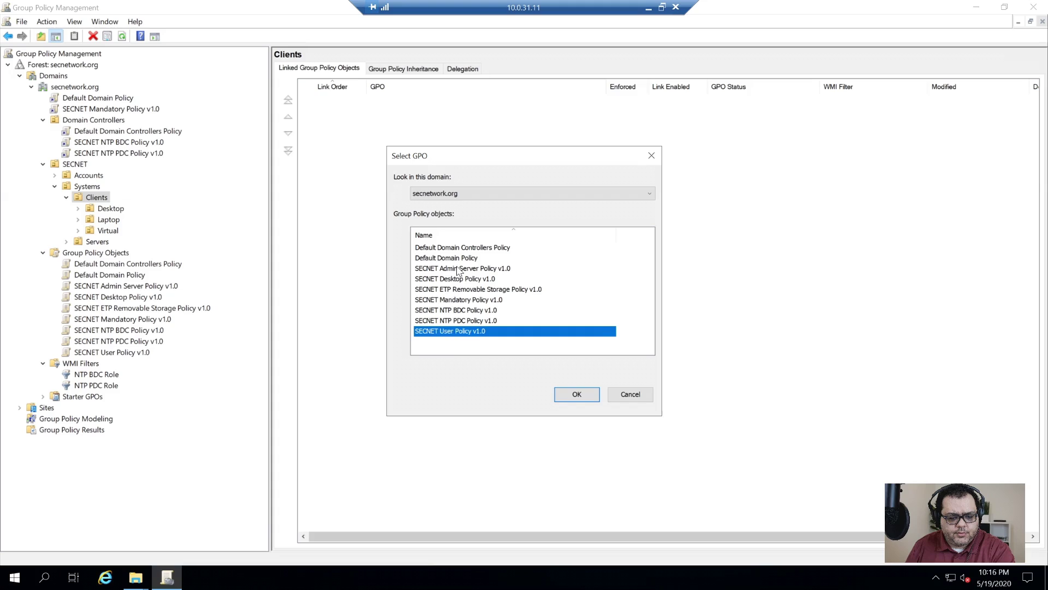
pyautogui.click(440, 280)
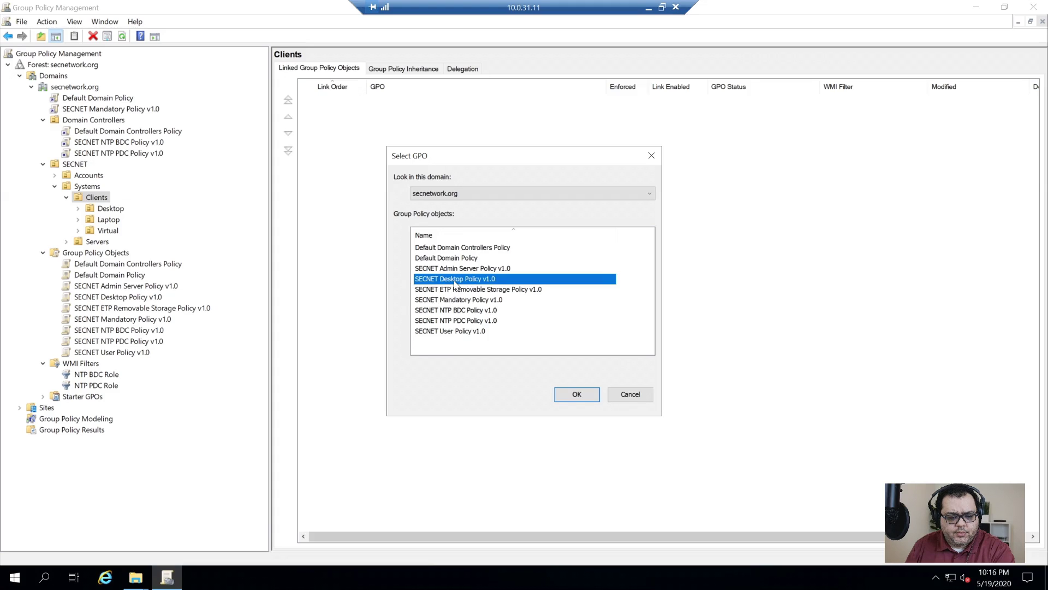
pyautogui.doubleClick(456, 279)
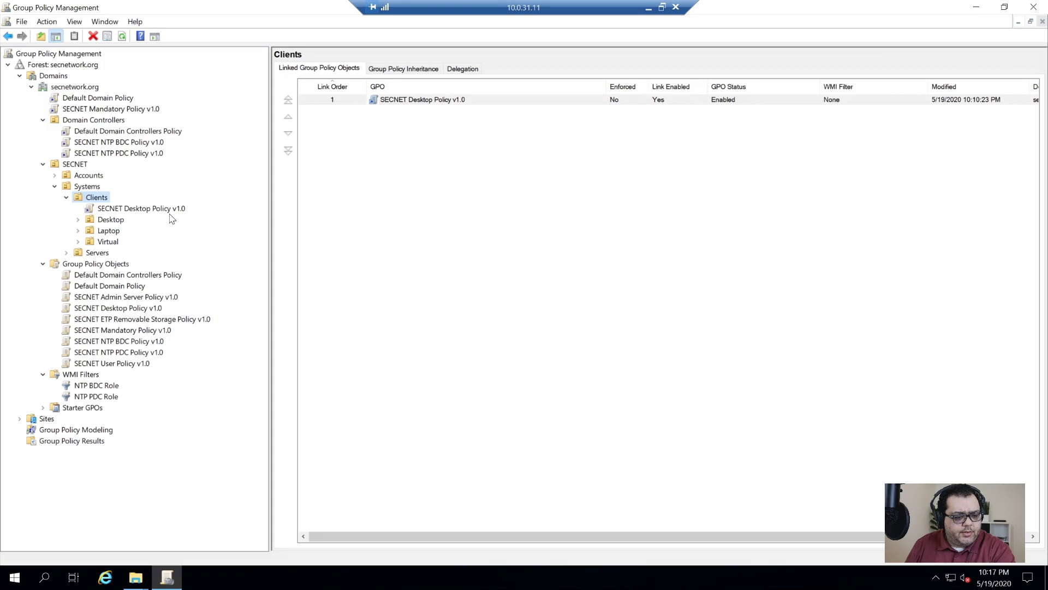
pyautogui.click(136, 212)
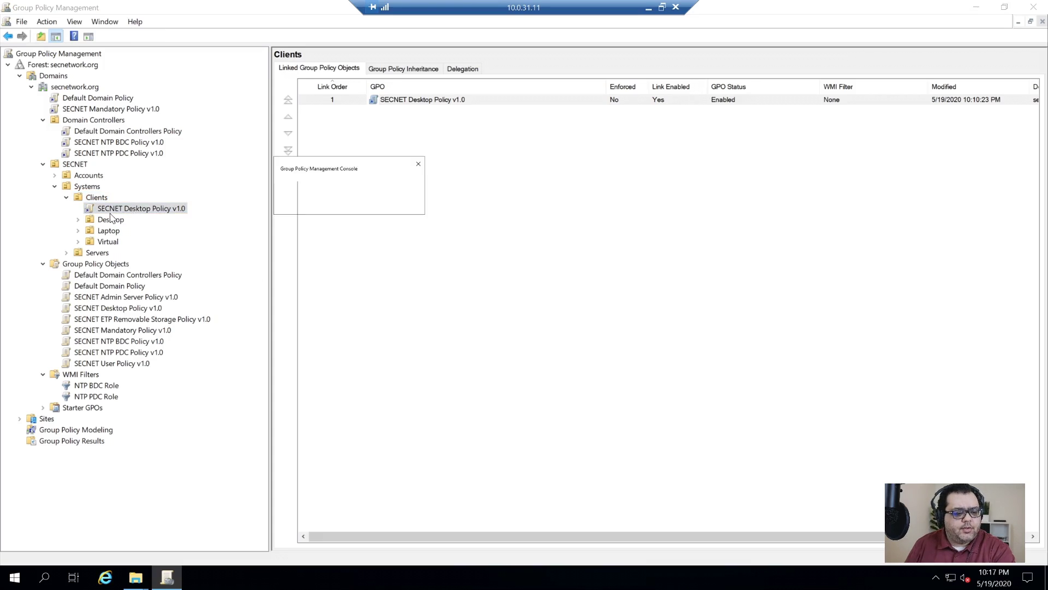
pyautogui.click(612, 313)
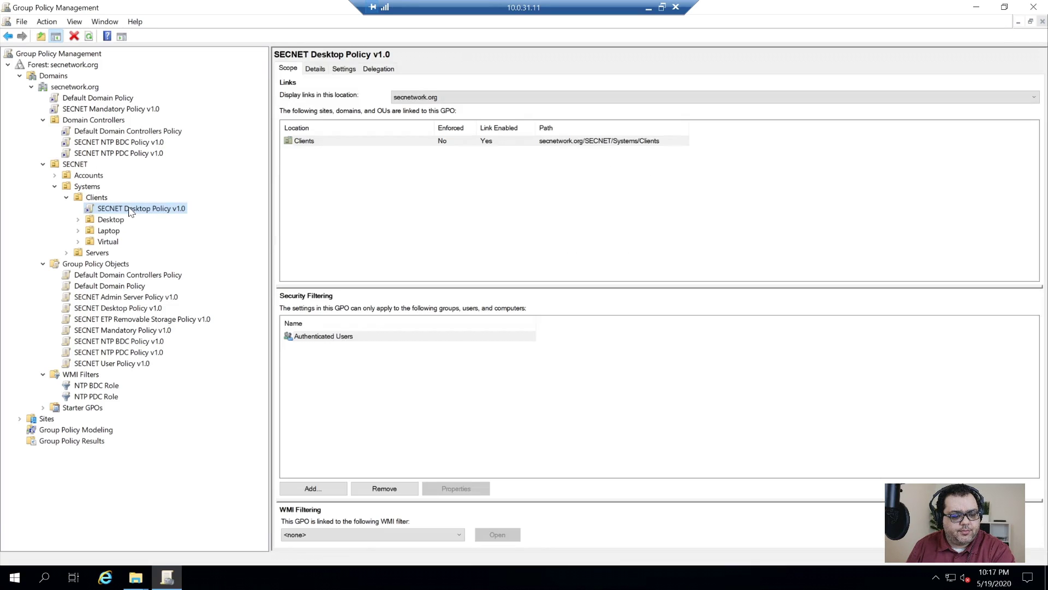
# - Rename the Desktop policy link to SECNET Client Policy v1.0
pyautogui.rightClick(130, 211)
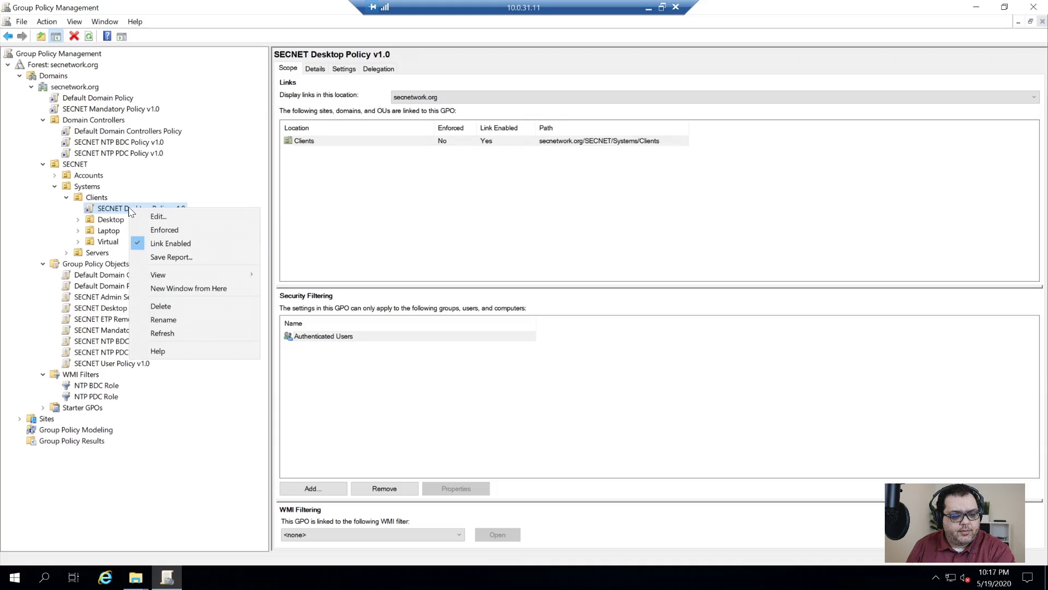
pyautogui.click(24, 244)
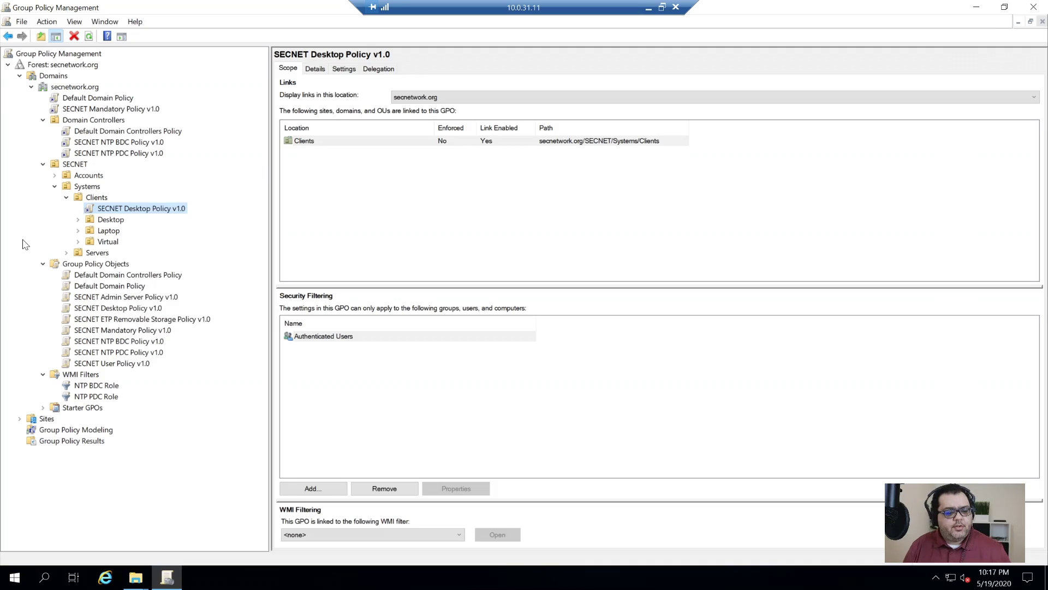
pyautogui.rightClick(130, 214)
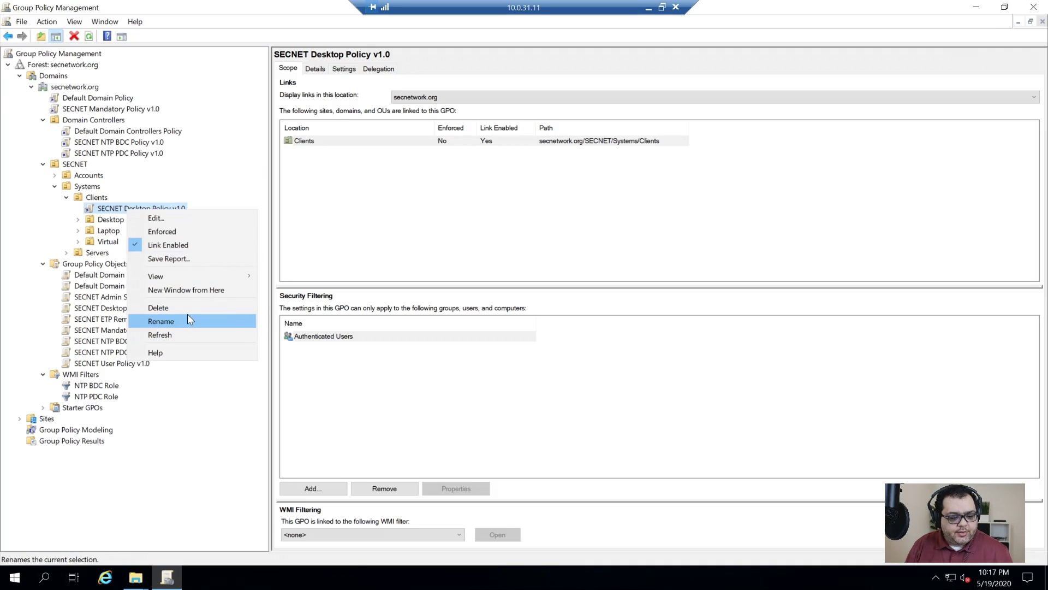
pyautogui.click(188, 315)
pyautogui.doubleClick(138, 209)
pyautogui.write('Client')
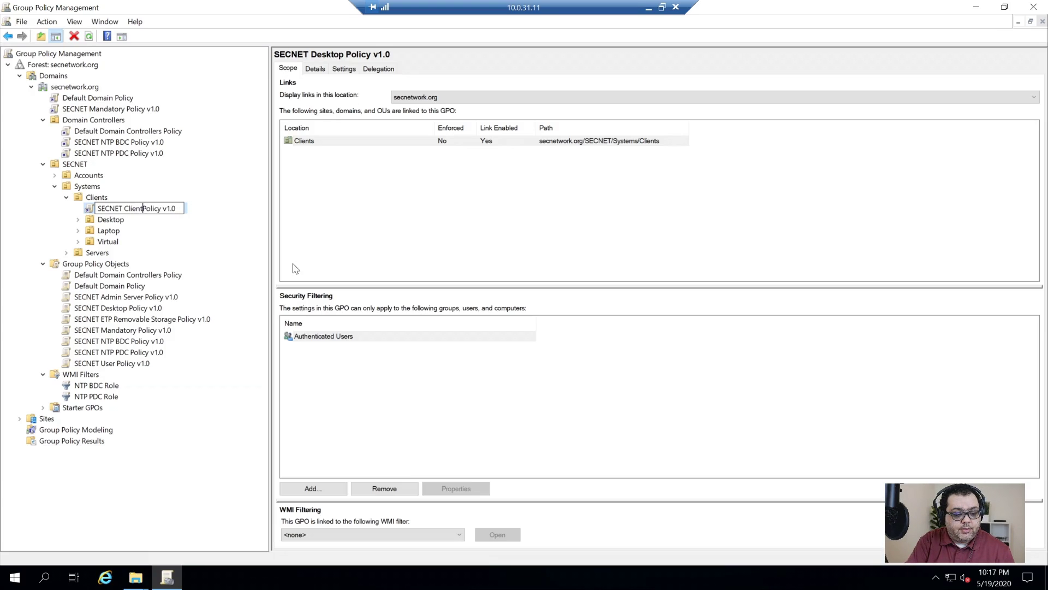
pyautogui.press('Return')
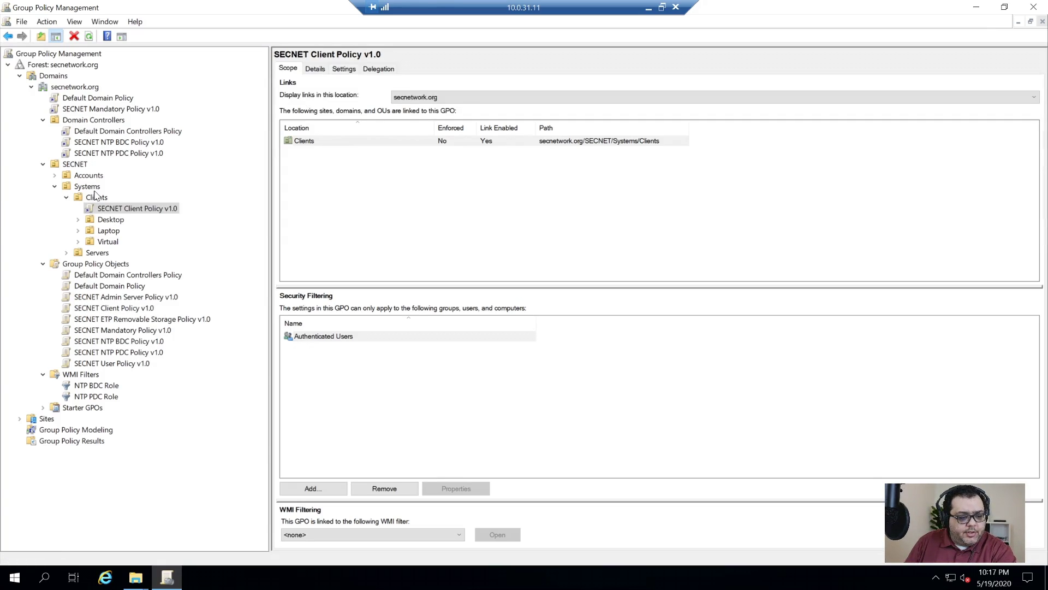
# - Link SECNET User Policy v1.0 to the Users OU under Accounts
pyautogui.click(57, 176)
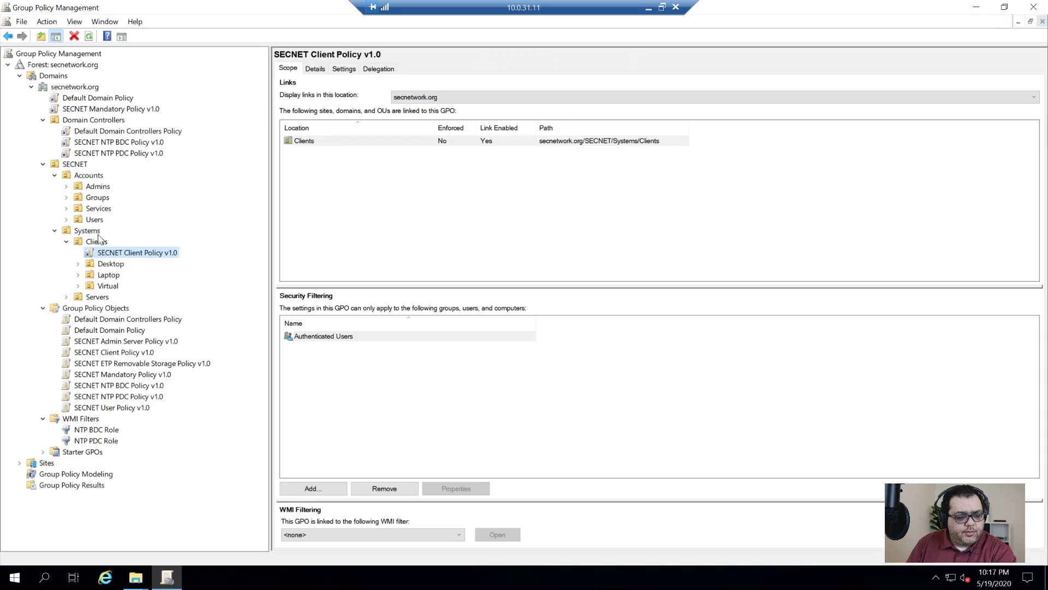
pyautogui.click(93, 219)
pyautogui.rightClick(93, 220)
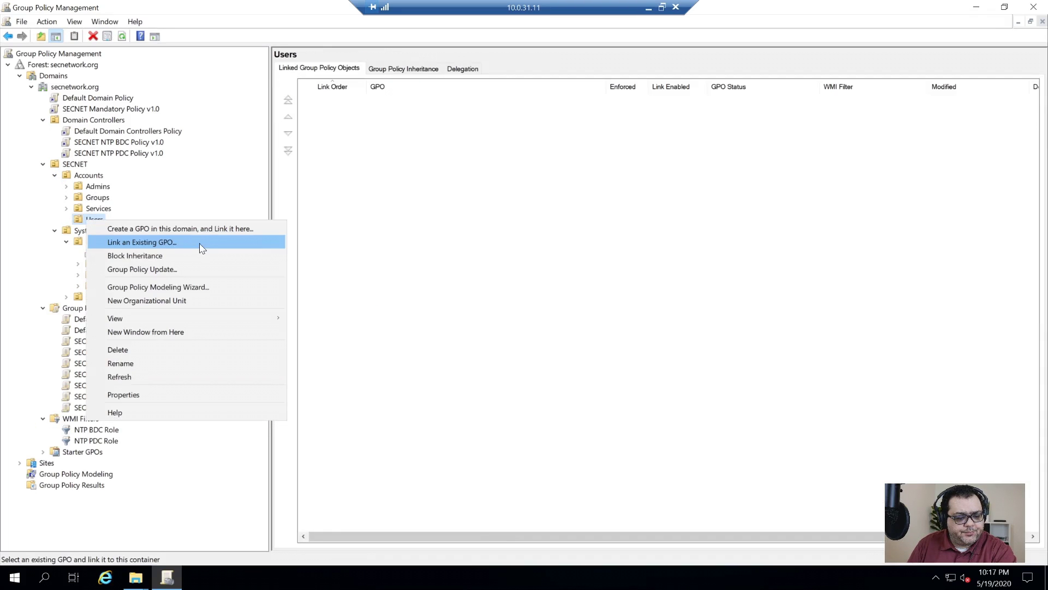
pyautogui.click(160, 244)
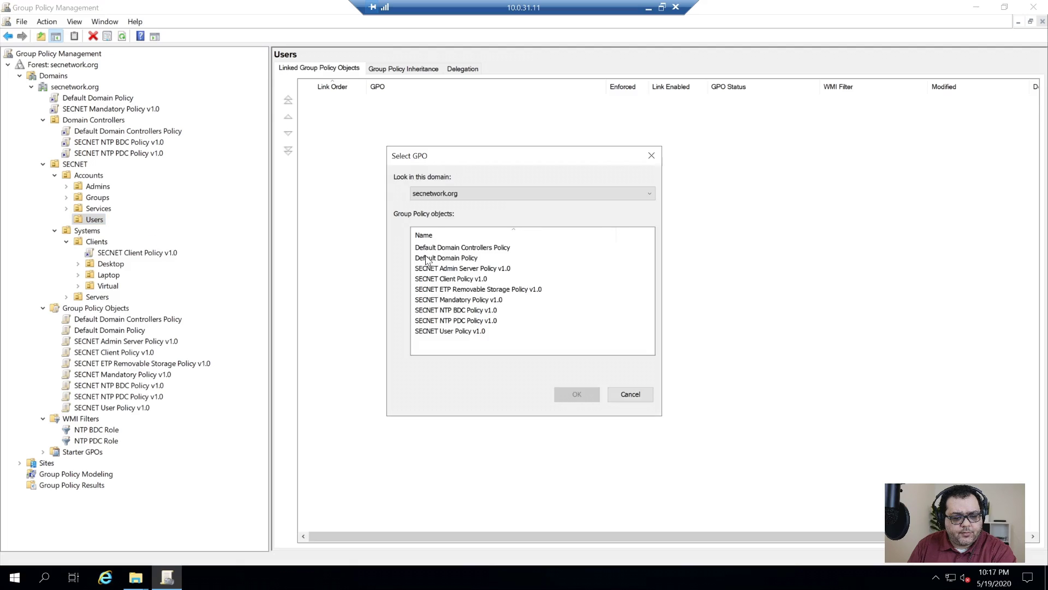
pyautogui.click(458, 331)
pyautogui.click(576, 394)
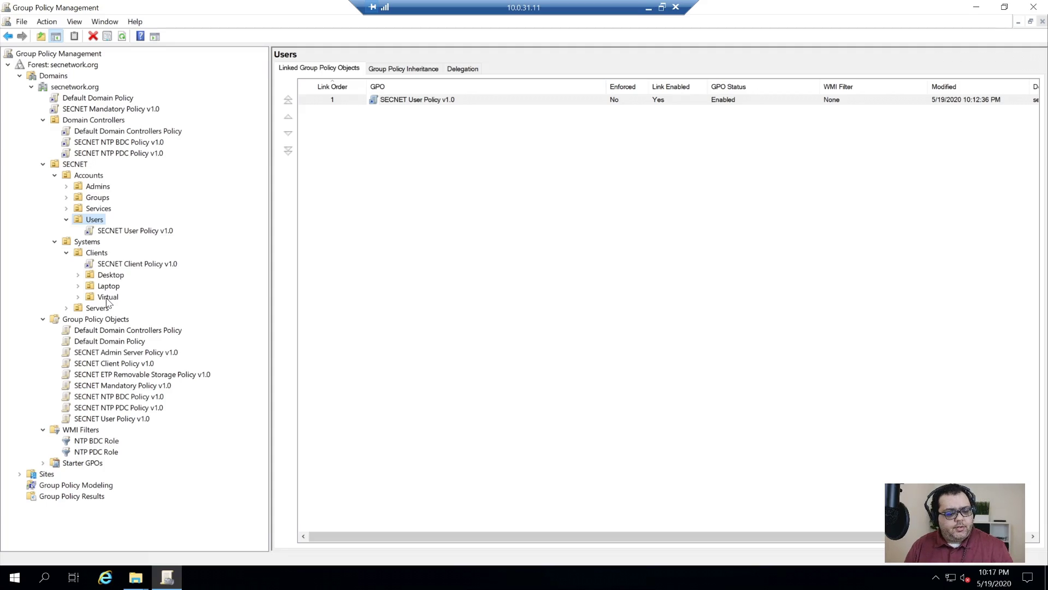
# - Copy SECNET User Policy v1.0 and paste it into Group Policy Objects with default permissions
pyautogui.rightClick(127, 419)
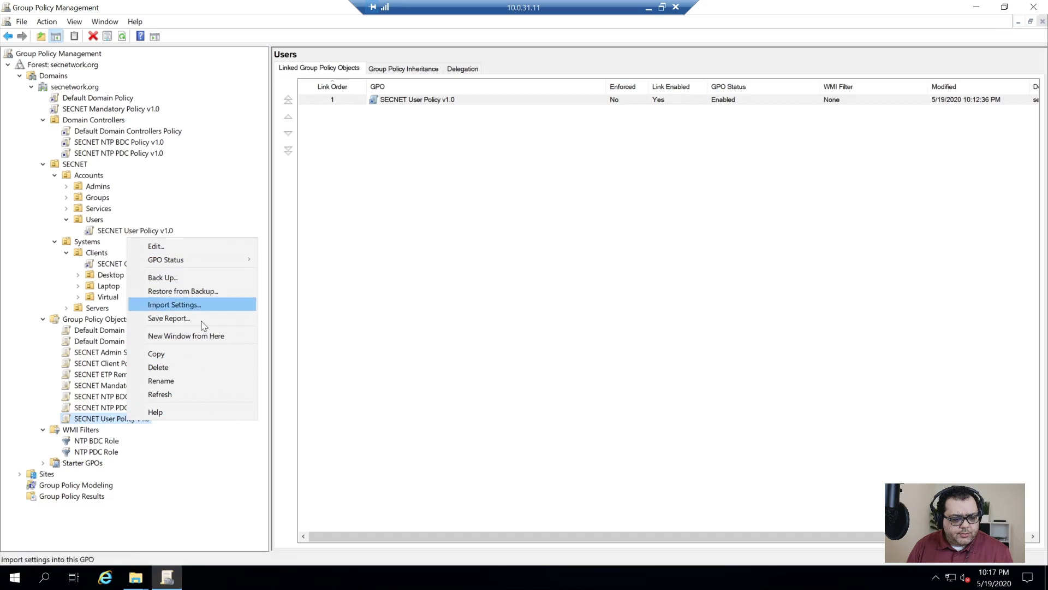
pyautogui.click(189, 356)
pyautogui.rightClick(90, 320)
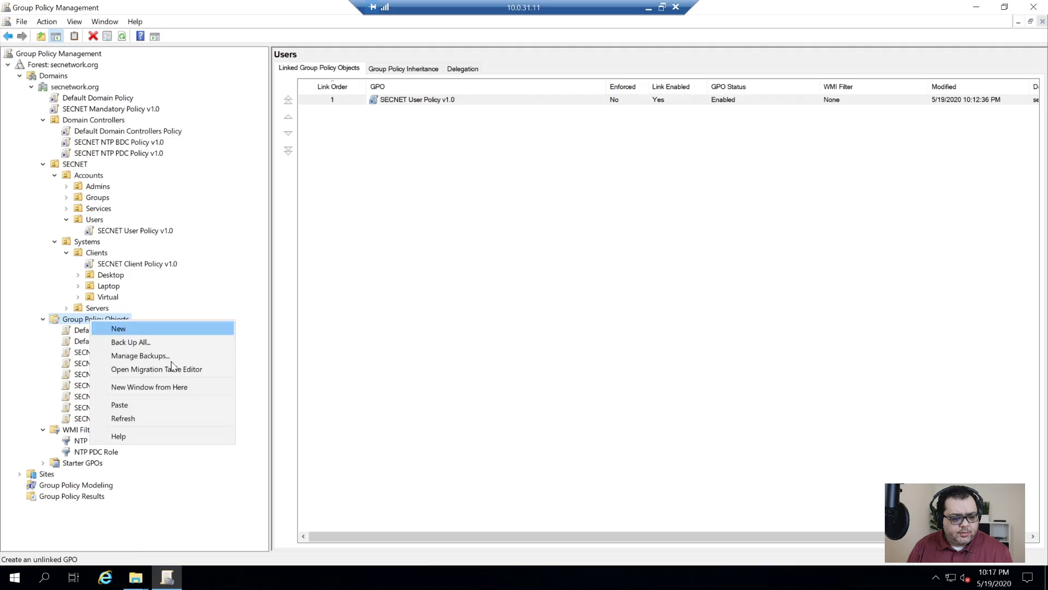
pyautogui.click(158, 405)
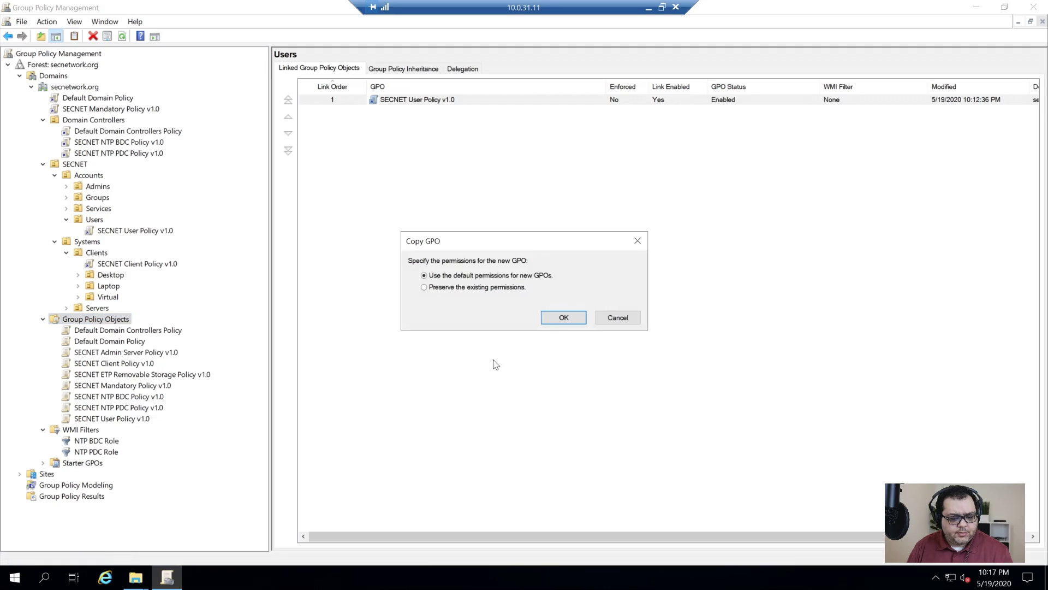
pyautogui.click(558, 318)
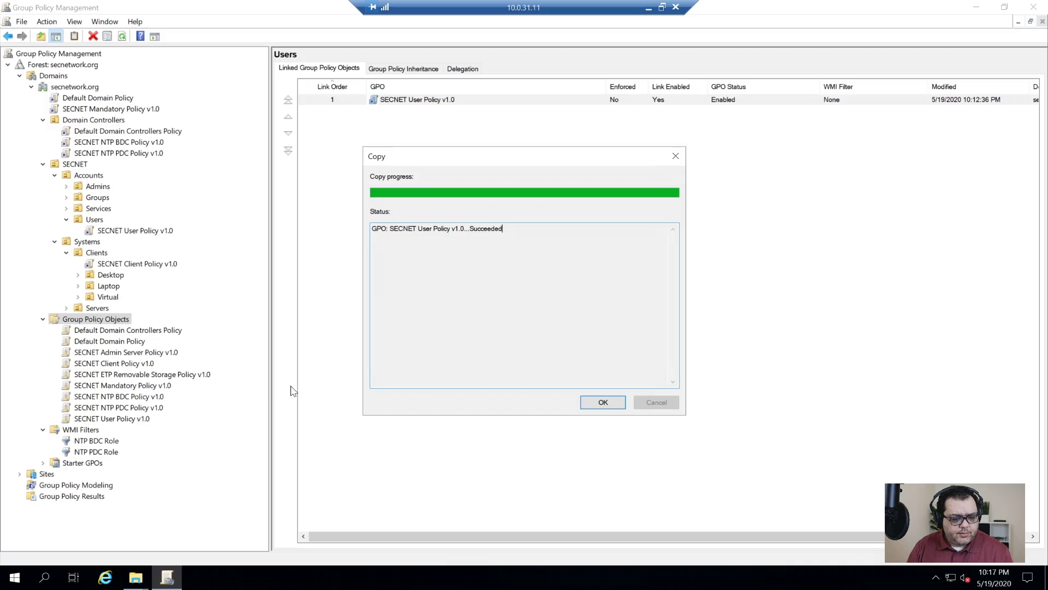
pyautogui.click(603, 402)
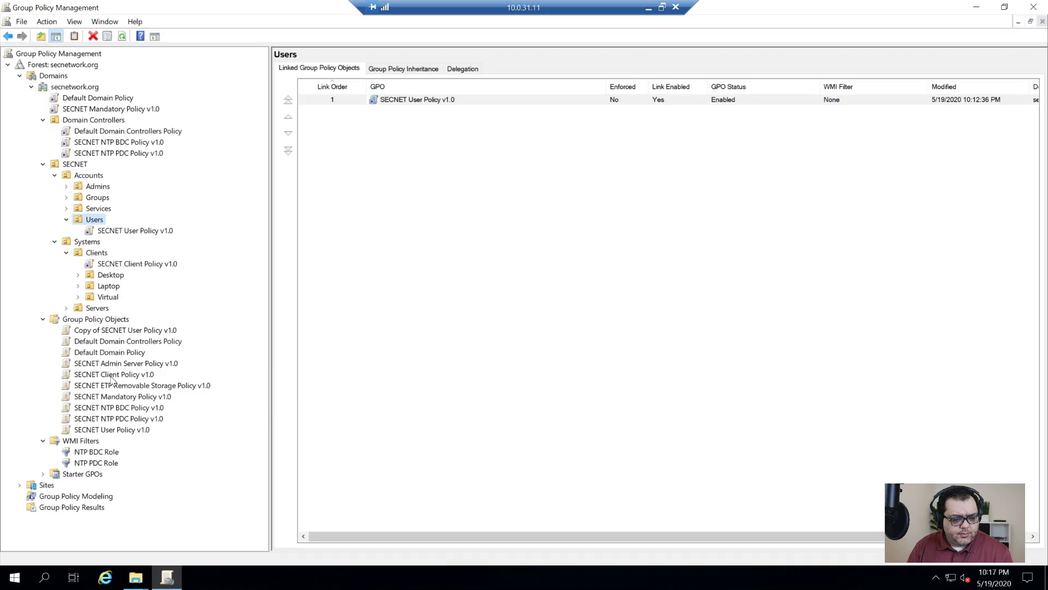
# - Delete the Copy of SECNET User Policy v1.0 GPO
pyautogui.click(104, 332)
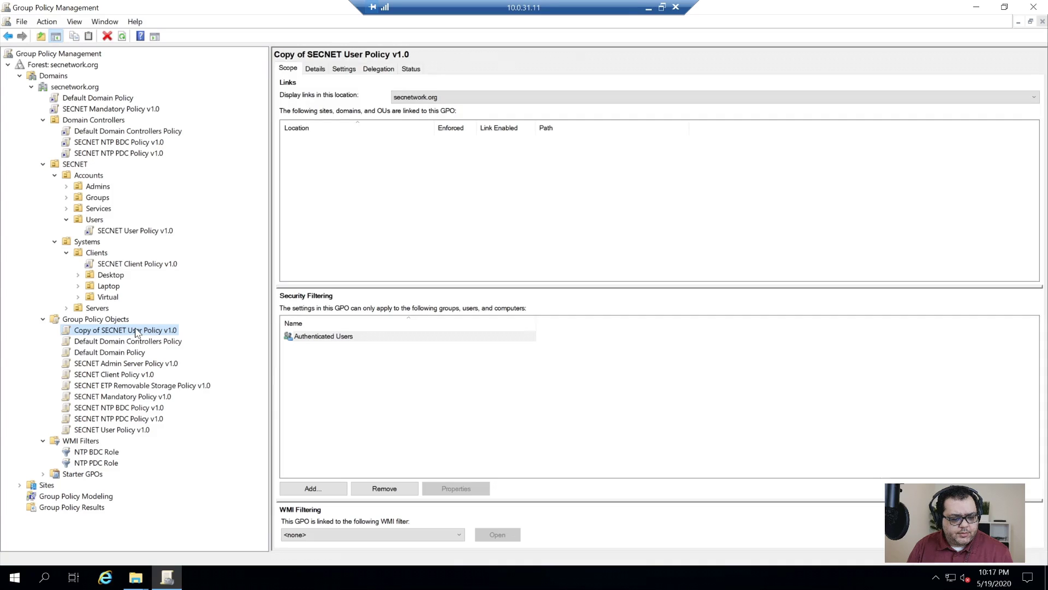
pyautogui.rightClick(136, 332)
pyautogui.click(186, 470)
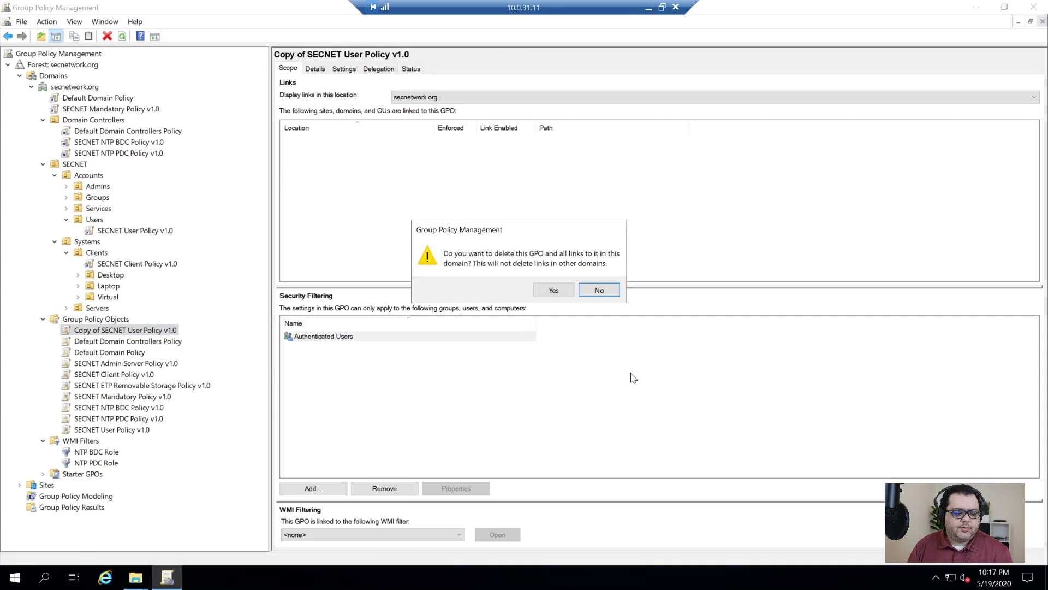
pyautogui.click(539, 291)
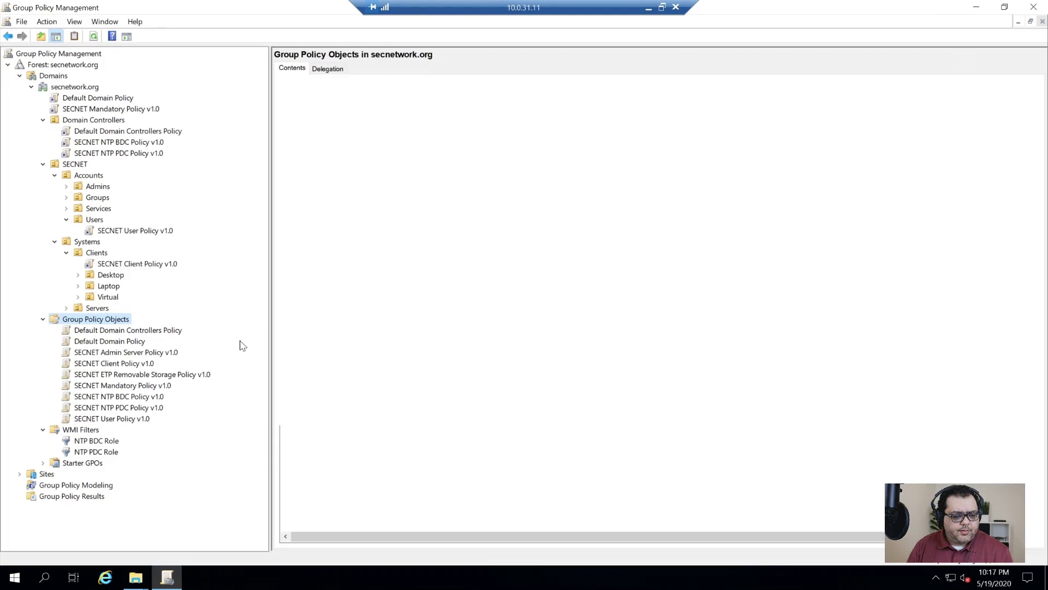
pyautogui.click(127, 232)
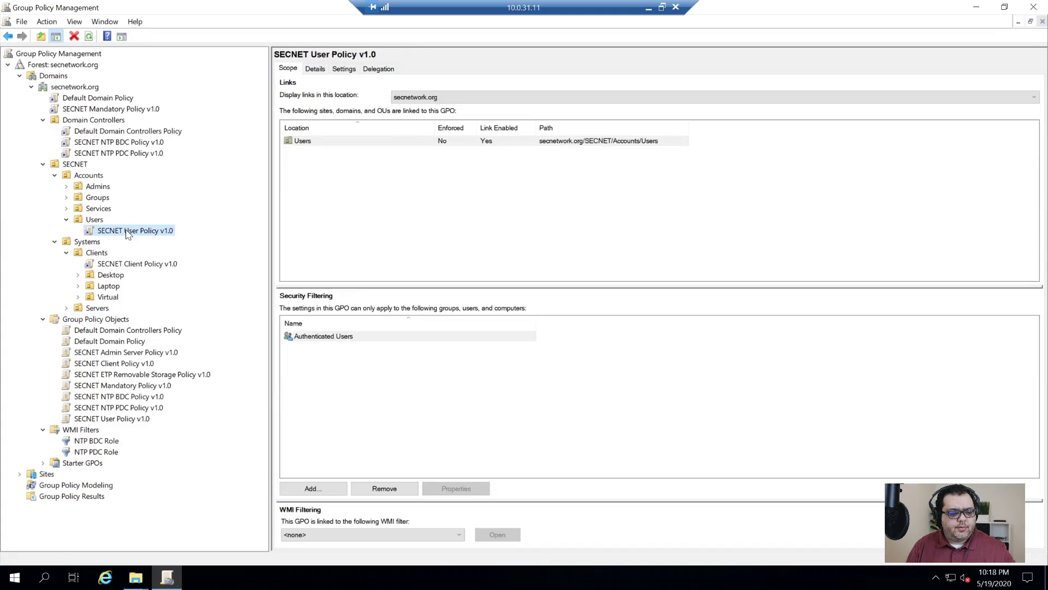
# - Delete the SECNET User Policy v1.0 link from the Users OU
pyautogui.rightClick(127, 232)
pyautogui.click(182, 329)
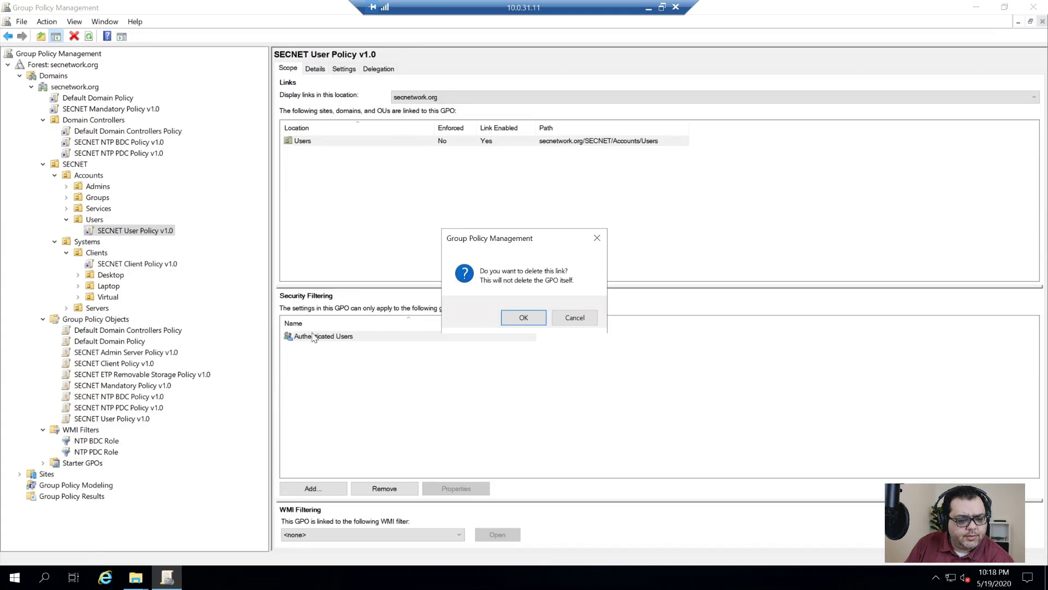
pyautogui.click(523, 315)
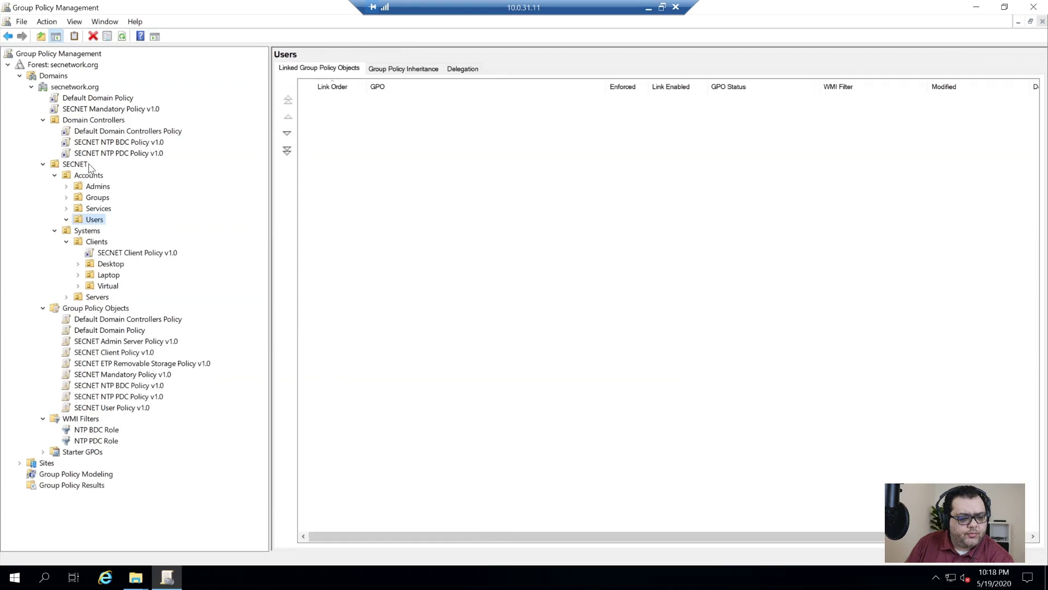
# - Link SECNET User Policy v1.0 to the Accounts OU
pyautogui.click(84, 176)
pyautogui.rightClick(84, 176)
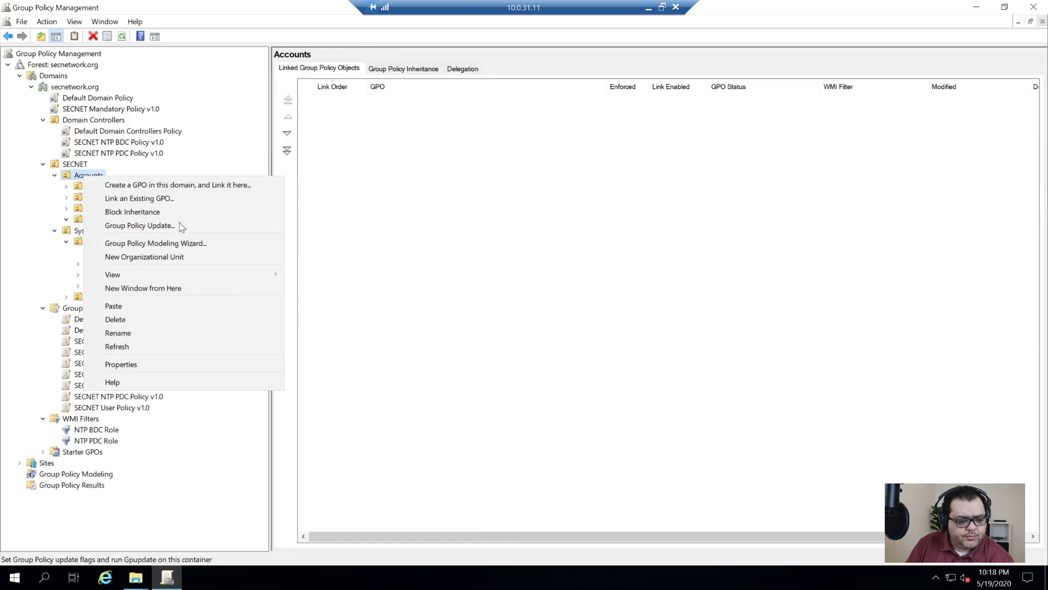
pyautogui.click(164, 199)
pyautogui.click(494, 332)
pyautogui.doubleClick(494, 332)
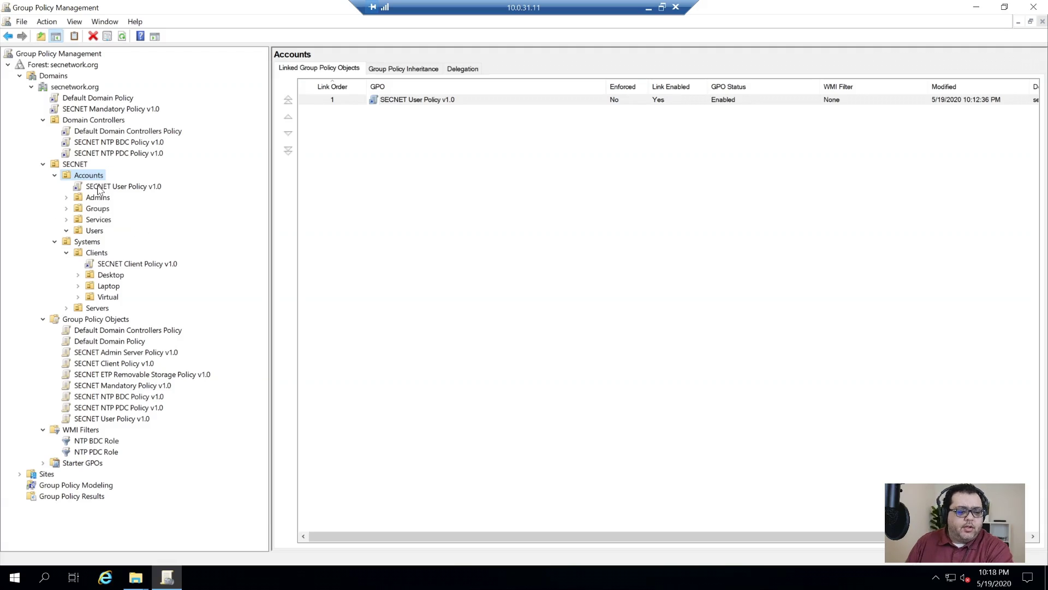
pyautogui.click(141, 187)
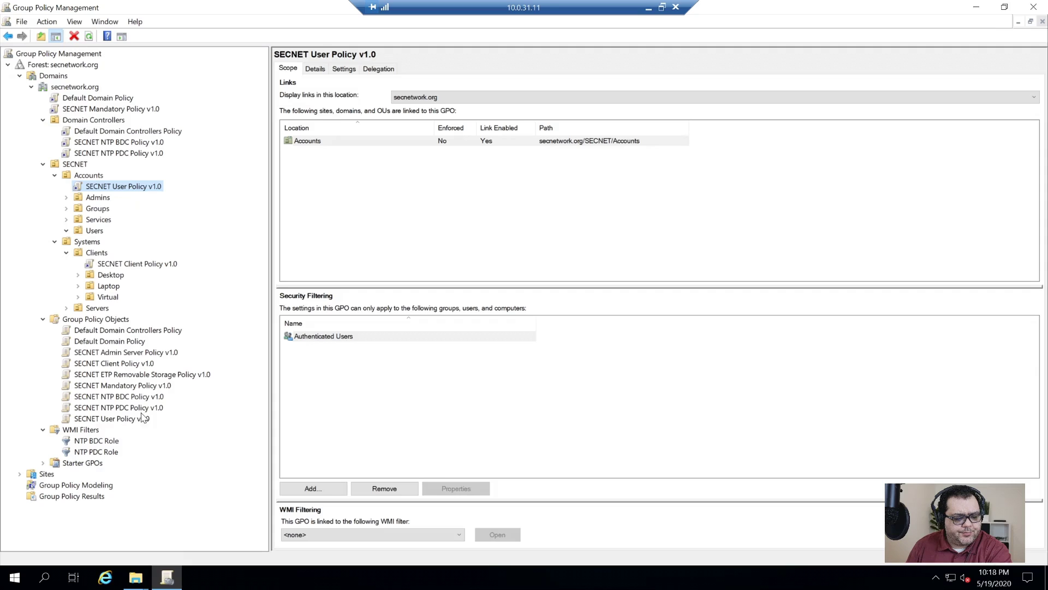
pyautogui.click(96, 408)
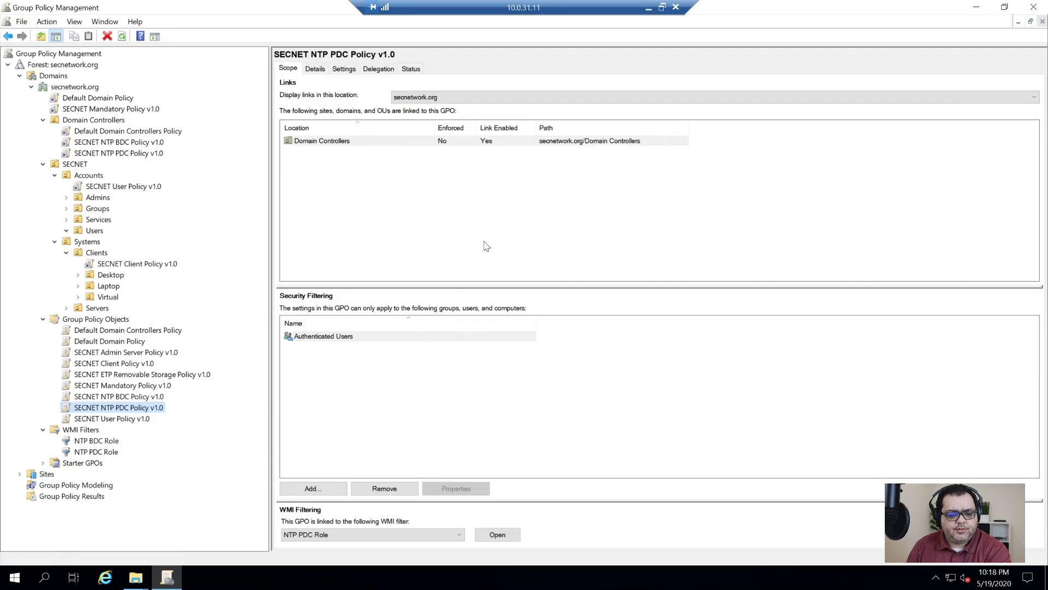
# - Open the SECNET NTP PDC Policy settings report, adding its blocked content to trusted sites
pyautogui.click(315, 69)
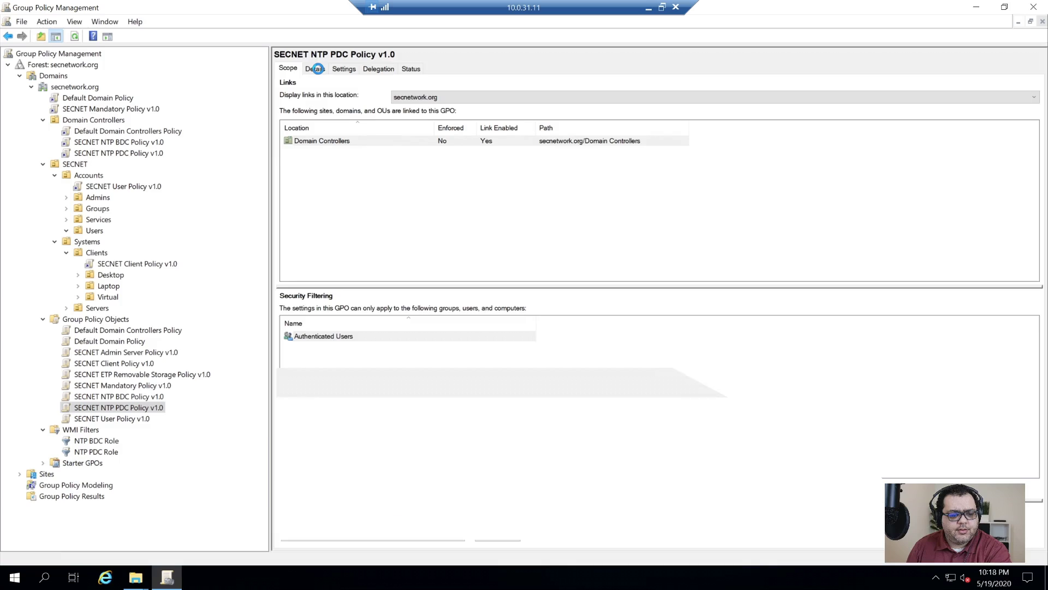
pyautogui.click(344, 68)
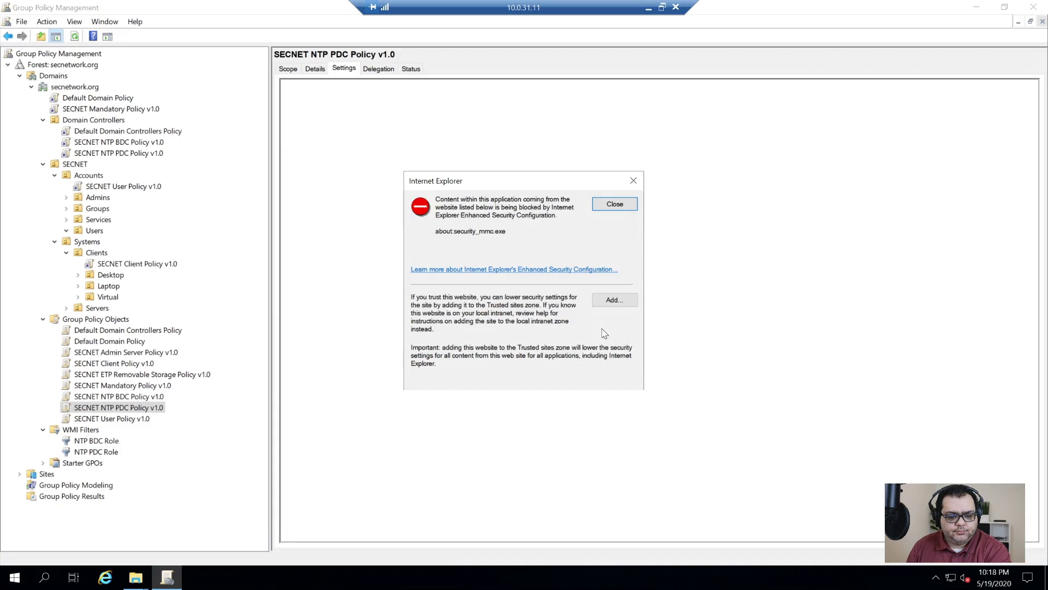
pyautogui.click(630, 301)
pyautogui.click(614, 257)
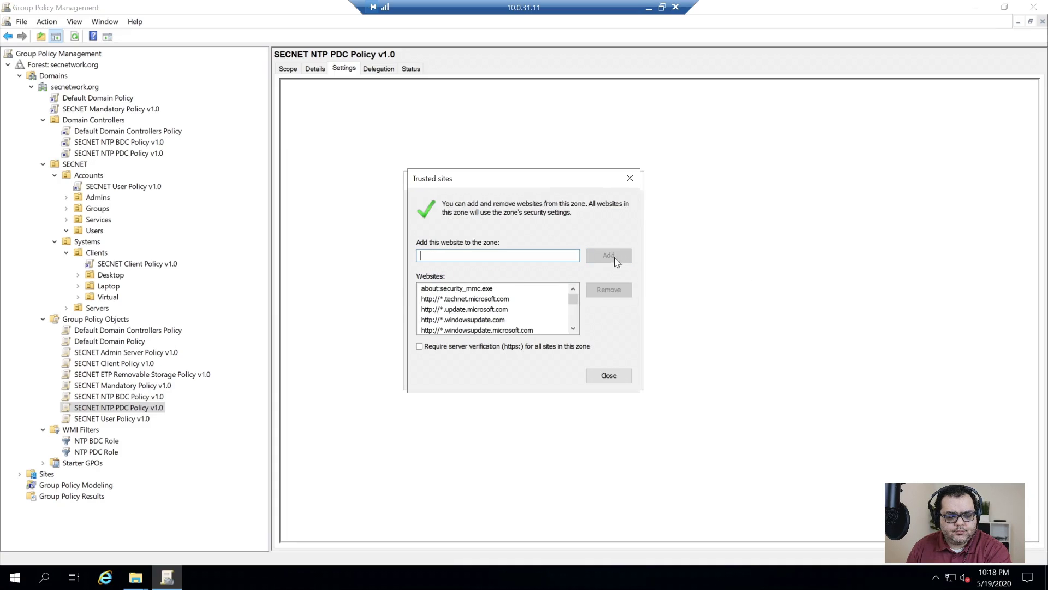
pyautogui.click(608, 375)
pyautogui.click(610, 206)
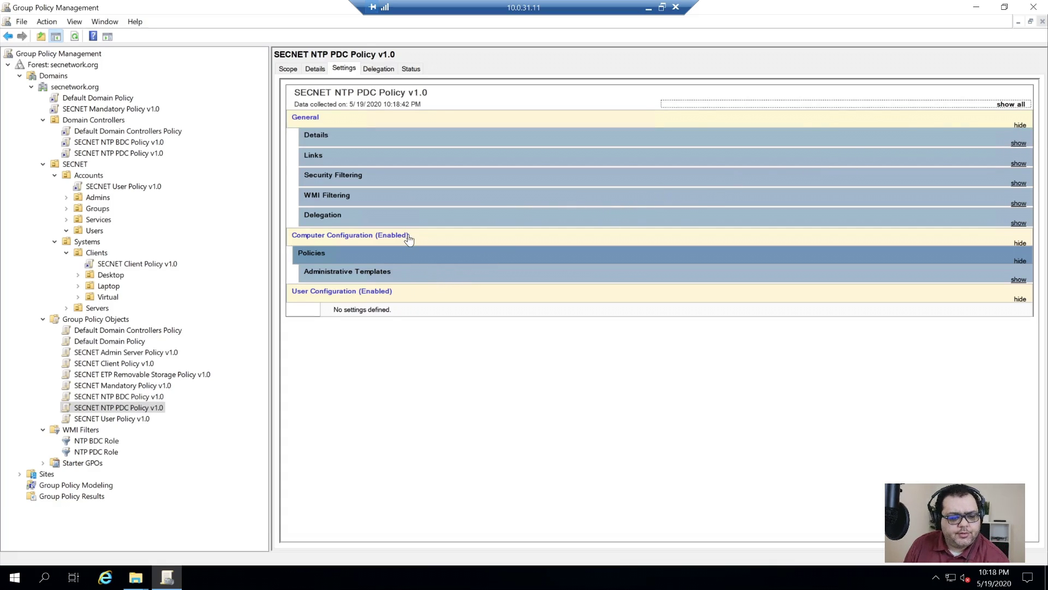
# - Expand Administrative Templates to Time Providers and select the NtpServer name ntp.secnetwork.org,0x9
pyautogui.click(368, 257)
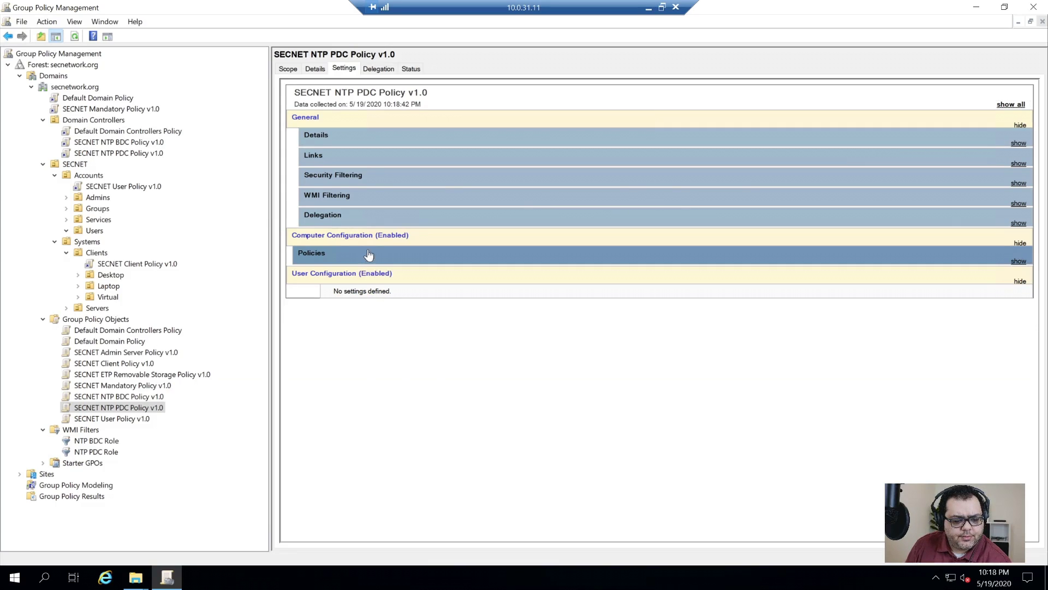
pyautogui.click(333, 257)
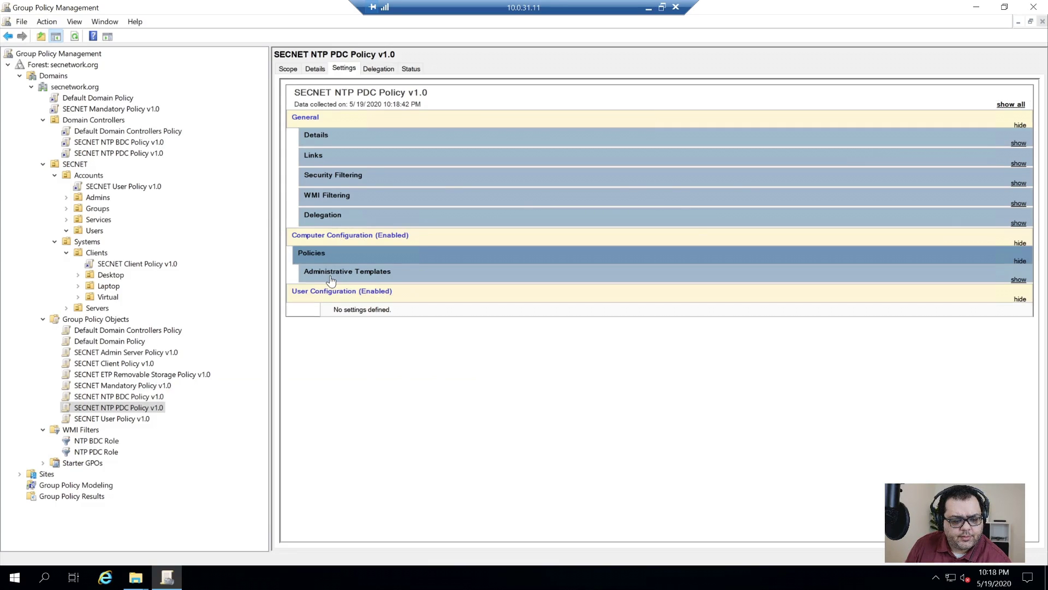
pyautogui.click(335, 280)
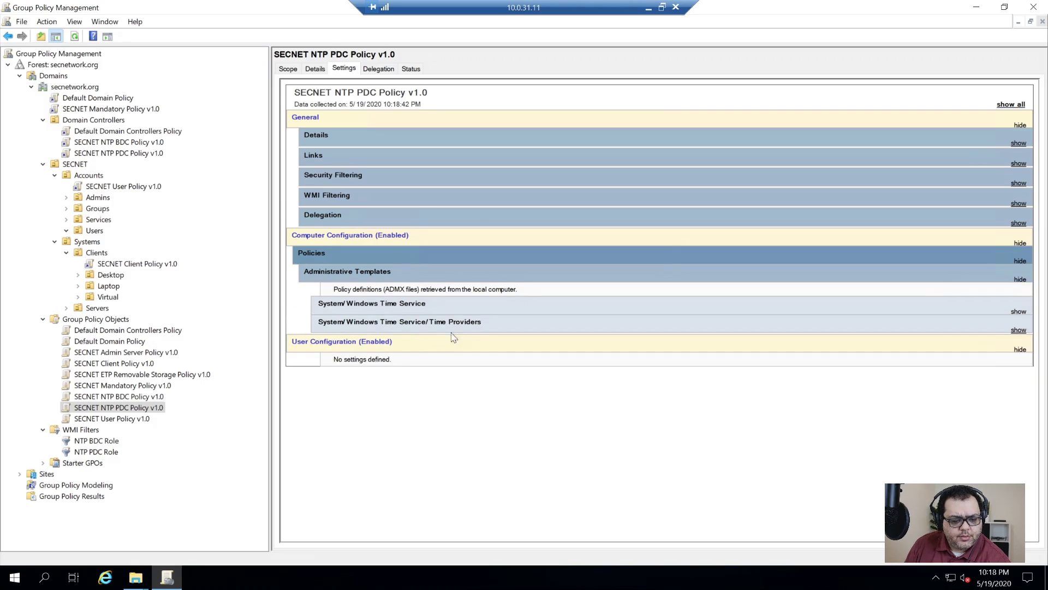
pyautogui.click(385, 307)
pyautogui.scroll(-3, 489, 481)
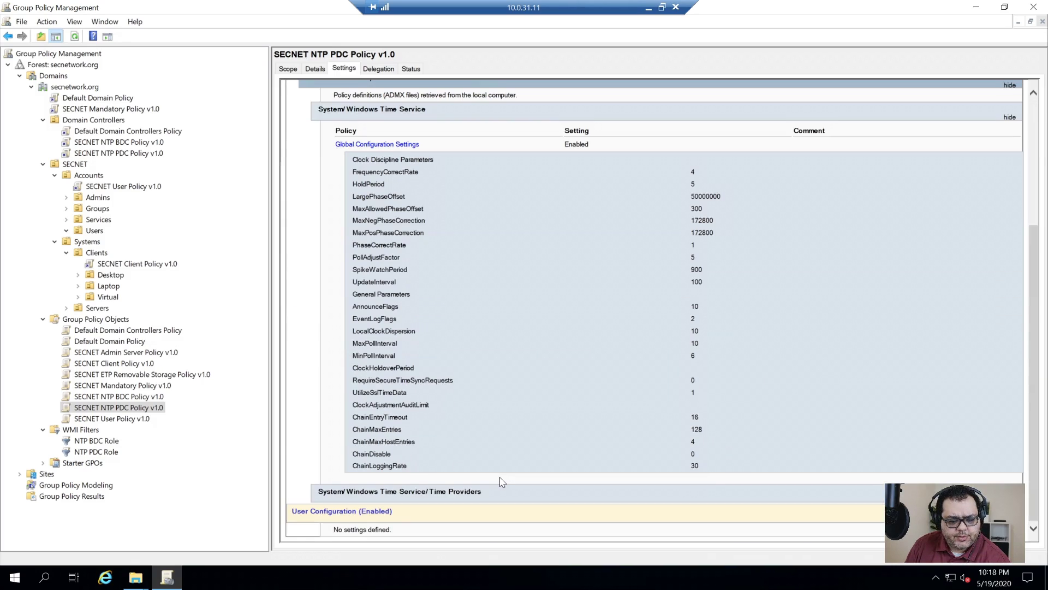
pyautogui.scroll(1, 486, 462)
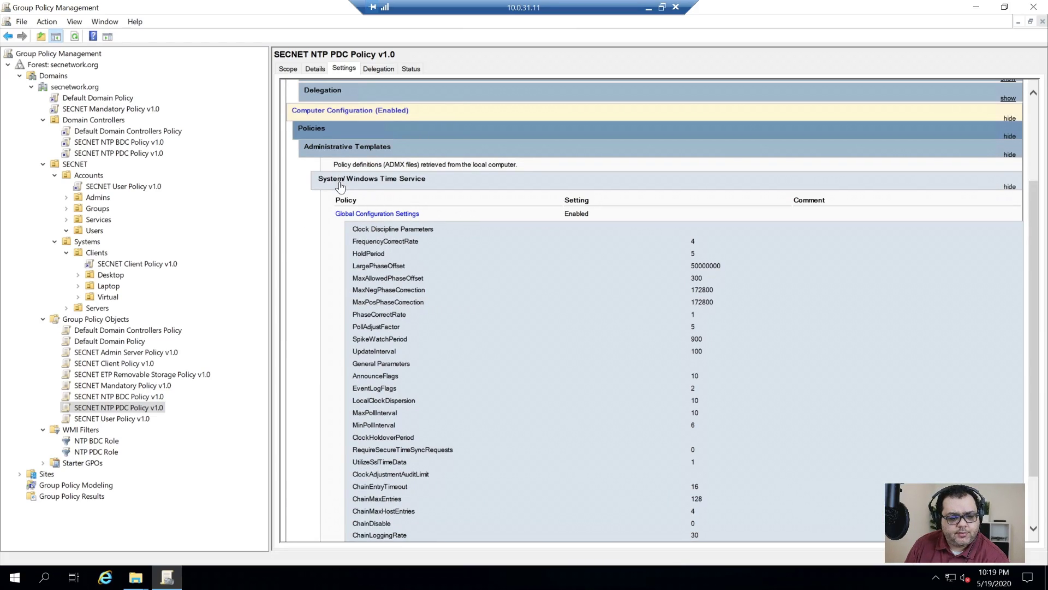
pyautogui.click(338, 180)
pyautogui.click(388, 330)
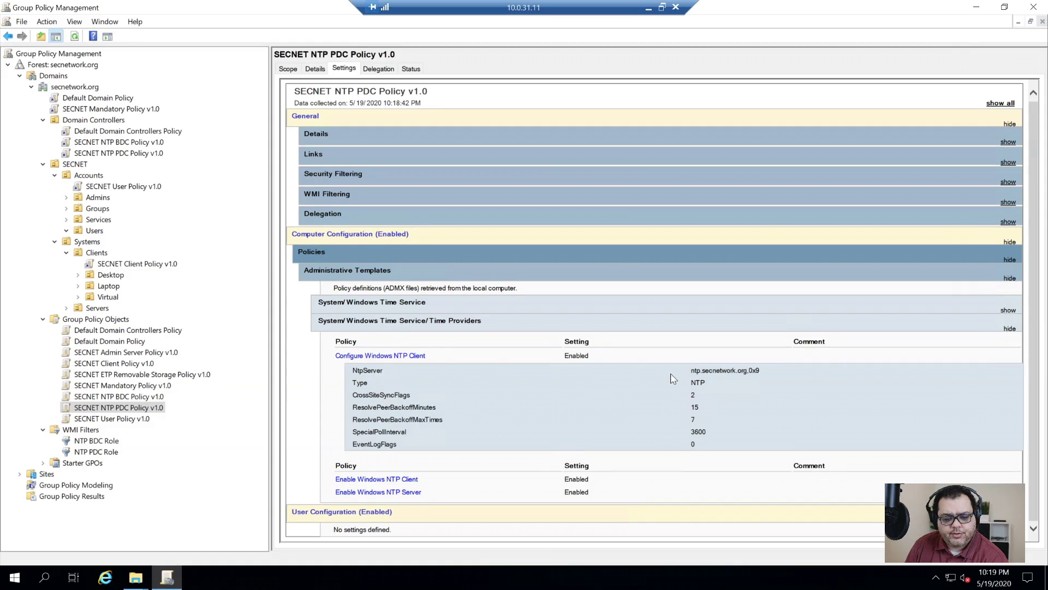
pyautogui.moveTo(691, 372); pyautogui.dragTo(742, 378)
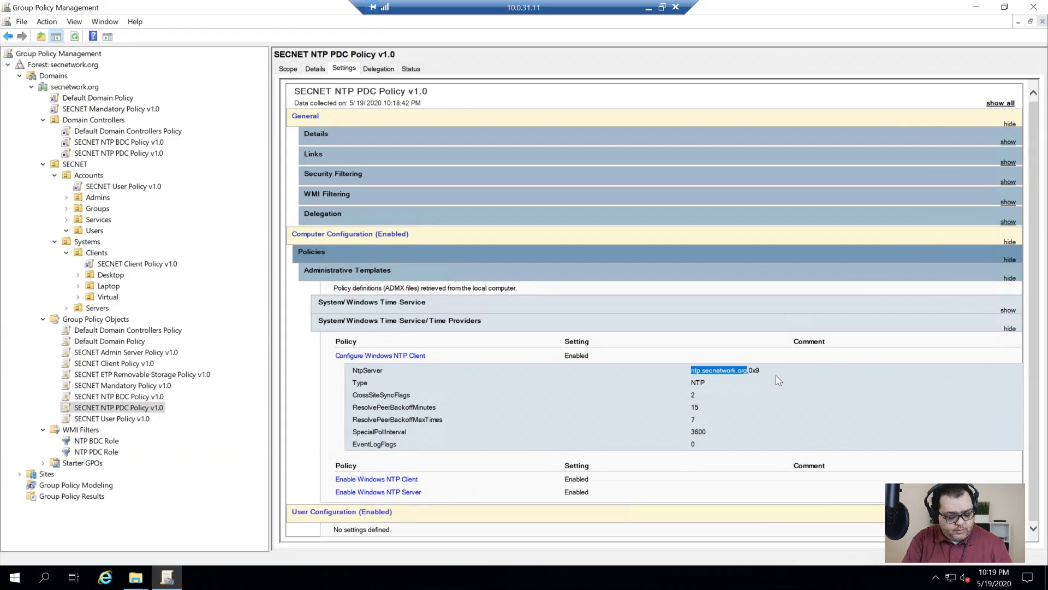
pyautogui.press('super')
# - Launch DNS Manager and fill in a new CNAME record in secnetwork.org: alias ntp, target 0.pool.ntp.org
pyautogui.write('dns')
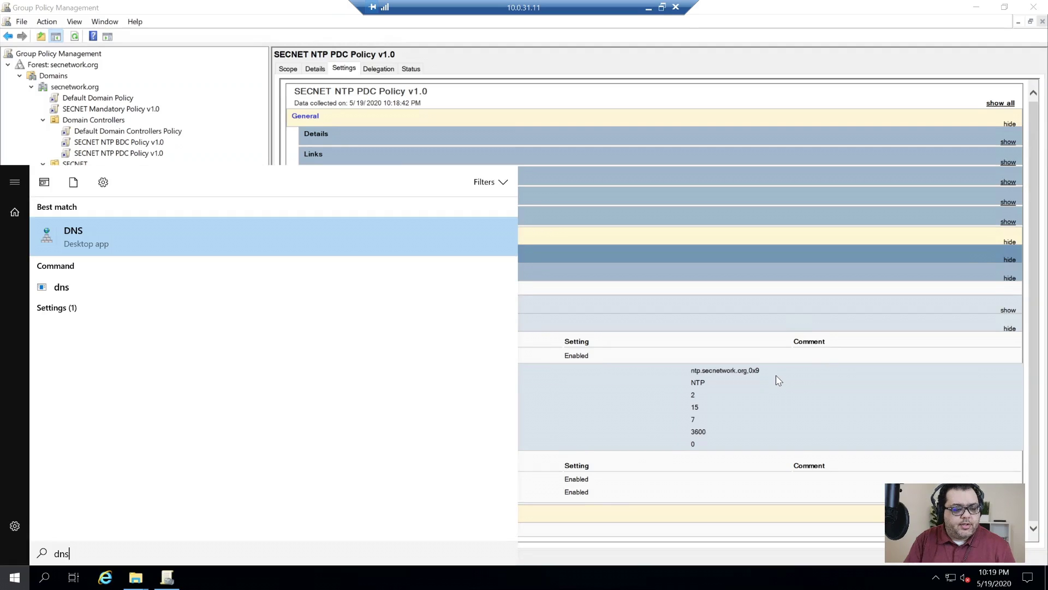
pyautogui.press('Return')
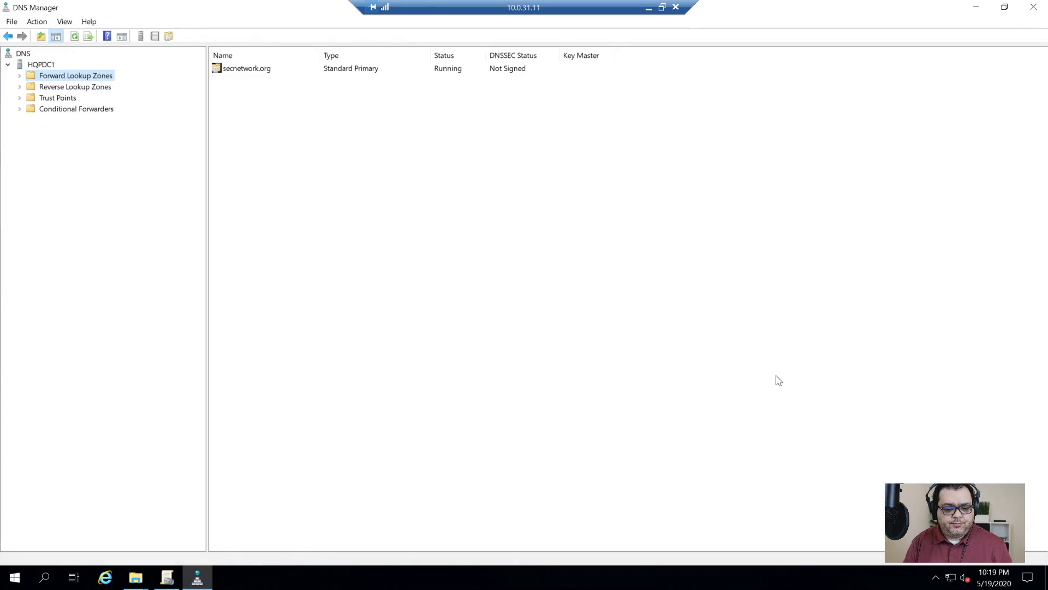
pyautogui.press('Right')
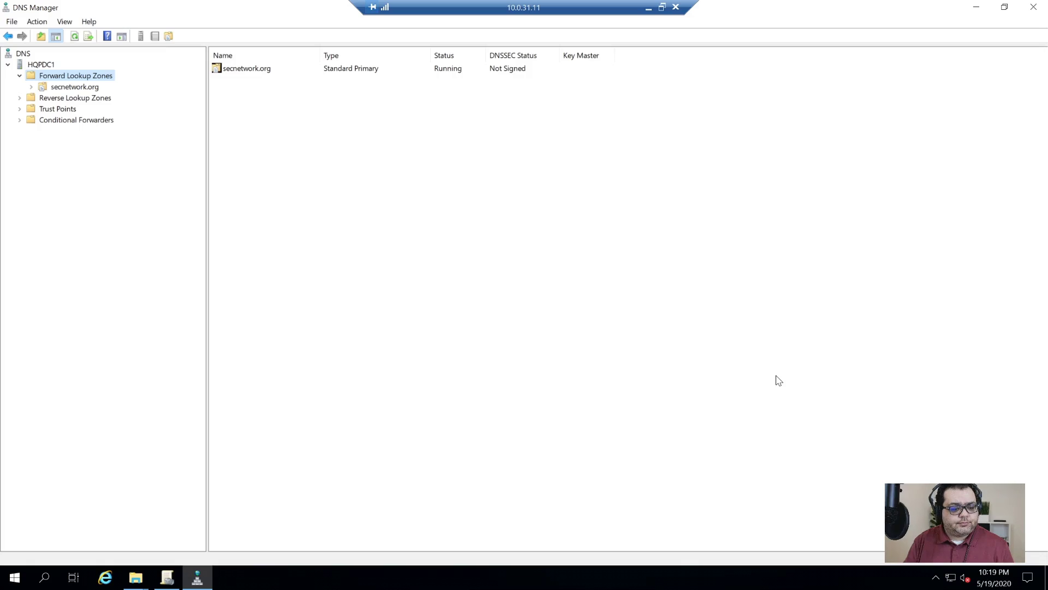
pyautogui.press('Right')
pyautogui.press('Right')
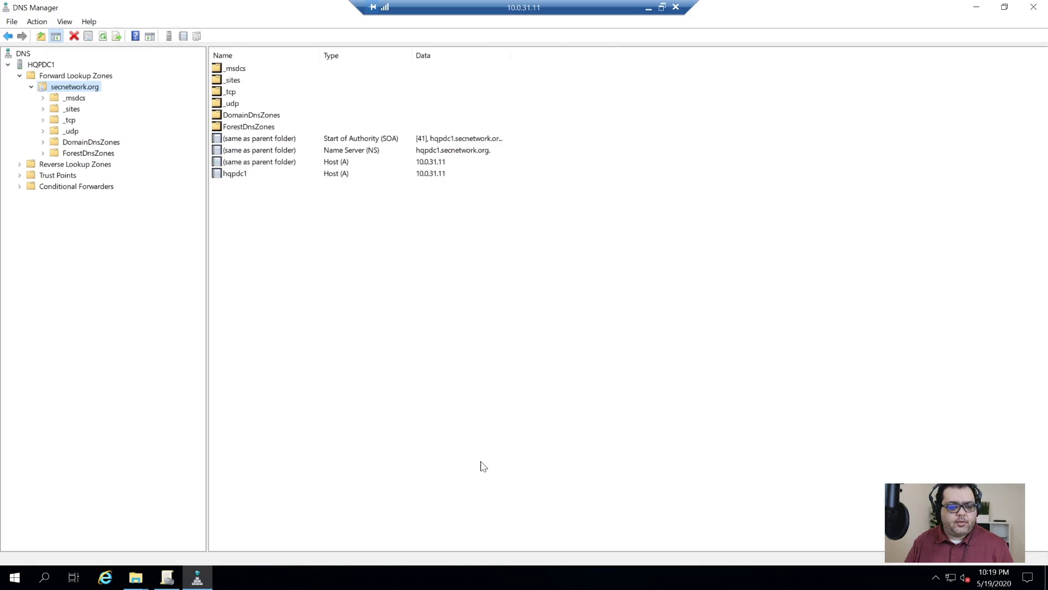
pyautogui.rightClick(352, 303)
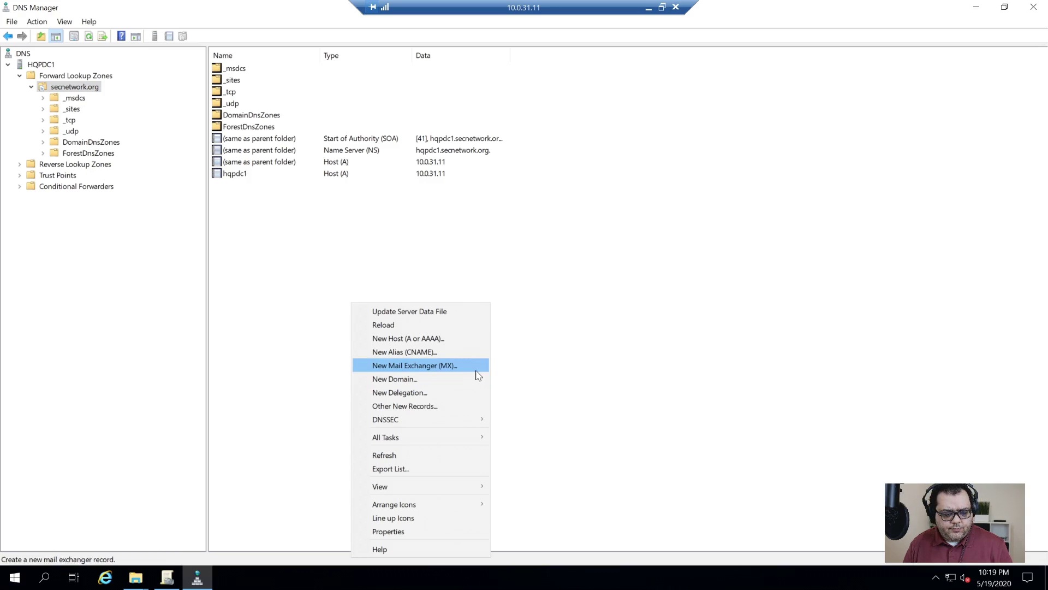
pyautogui.click(453, 352)
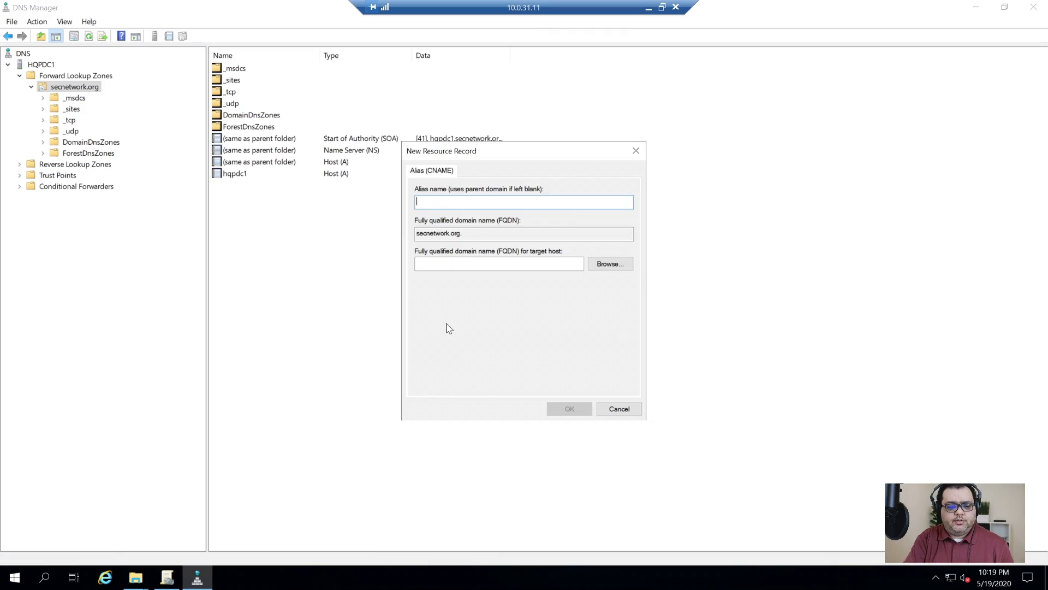
pyautogui.write('ntp')
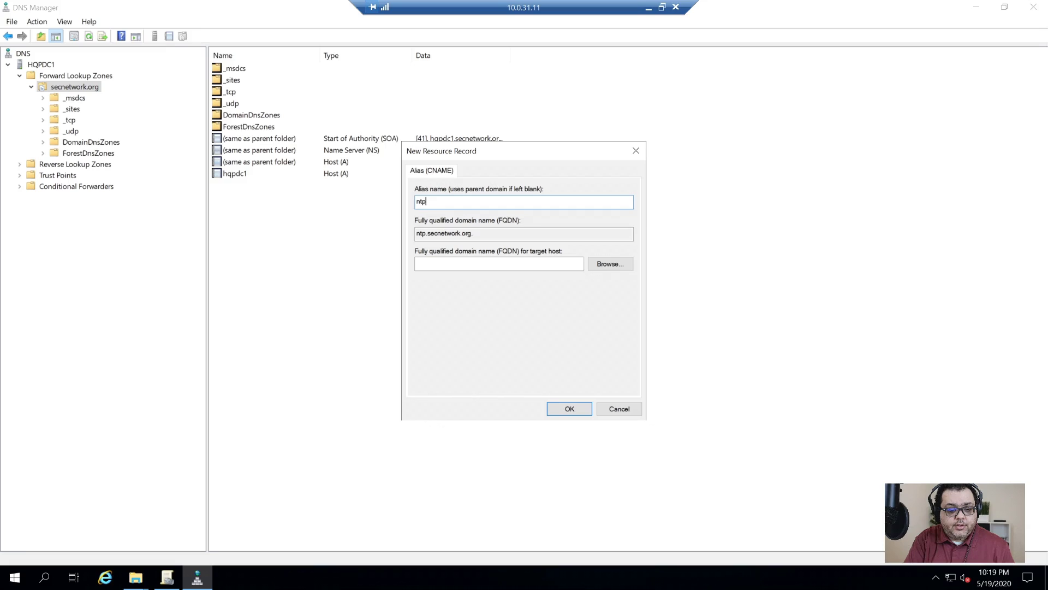
pyautogui.press('Tab')
pyautogui.click(499, 263)
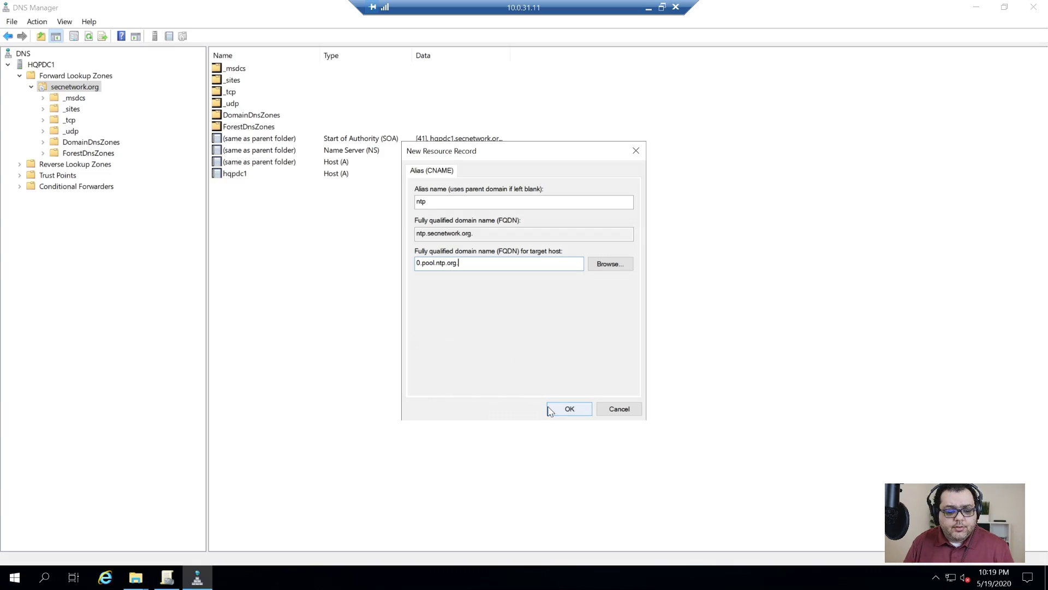
pyautogui.hotkey('shift', 'Home')
pyautogui.press('super+c')
# - Run nslookup 0.pool.ntp.org in a command prompt to confirm it resolves, then exit
pyautogui.press('super+r')
pyautogui.write('cmd')
pyautogui.press('Return')
pyautogui.write('n')
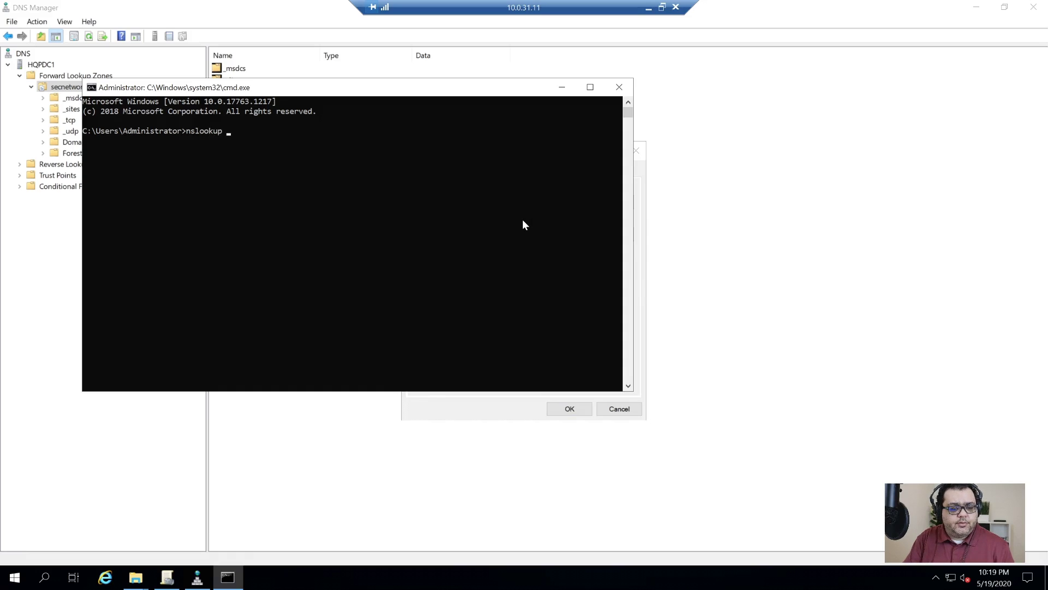
pyautogui.write('slookup')
pyautogui.rightClick(556, 210)
pyautogui.press('Return')
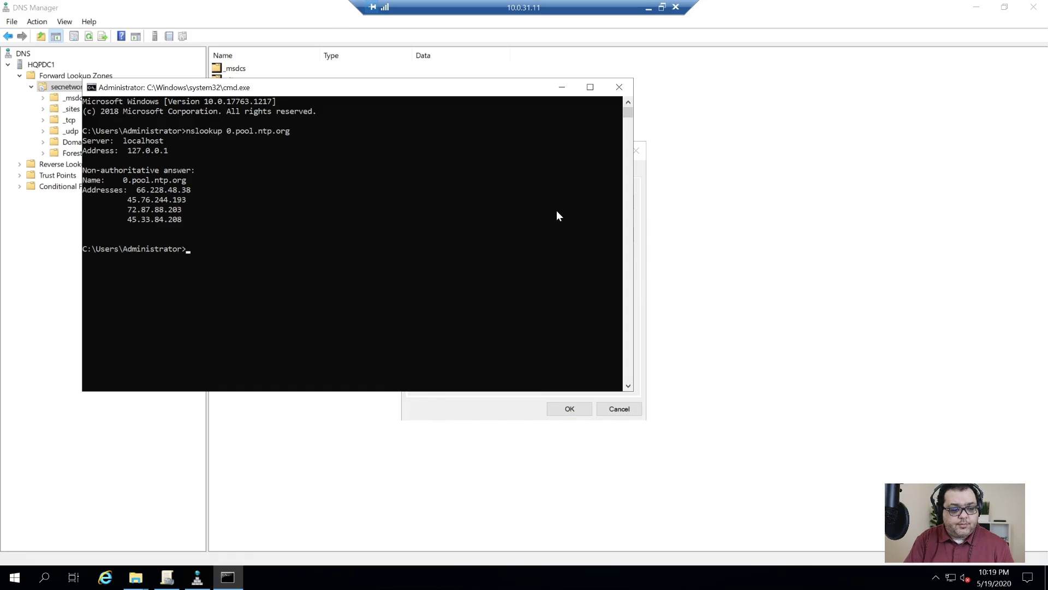
pyautogui.write('exi')
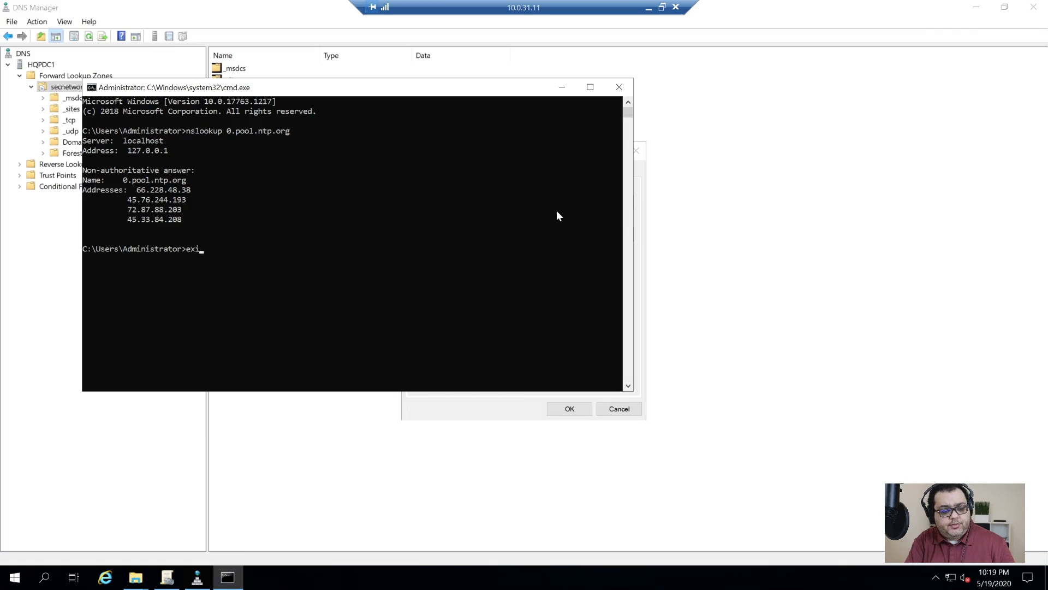
pyautogui.write('t')
pyautogui.press('Return')
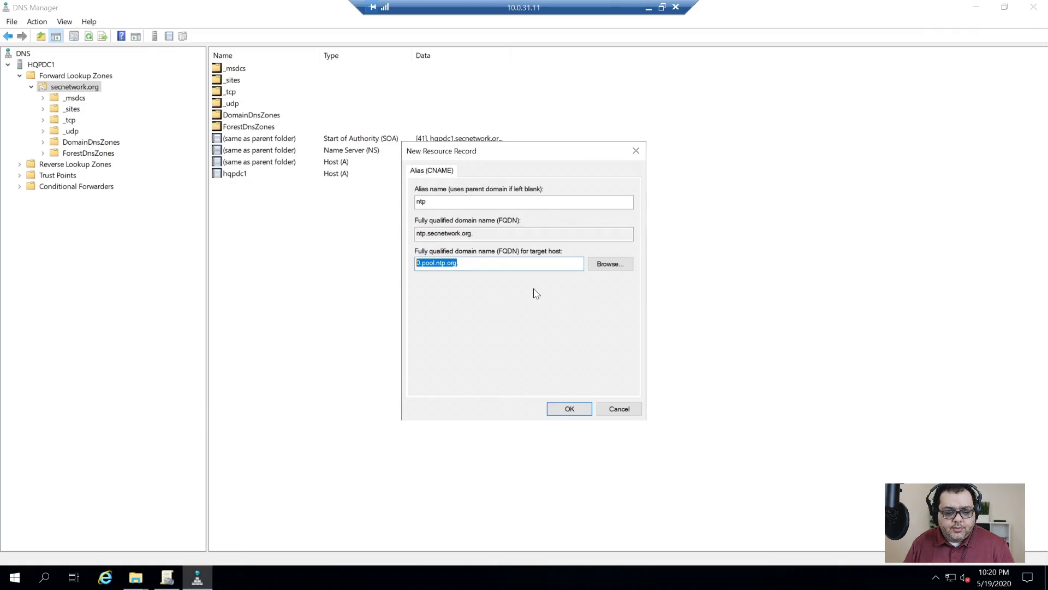
# - Create the ntp alias record and verify with nslookup ntp.secnetwork.org that it resolves to 0.pool.ntp.org
pyautogui.click(536, 265)
pyautogui.click(569, 409)
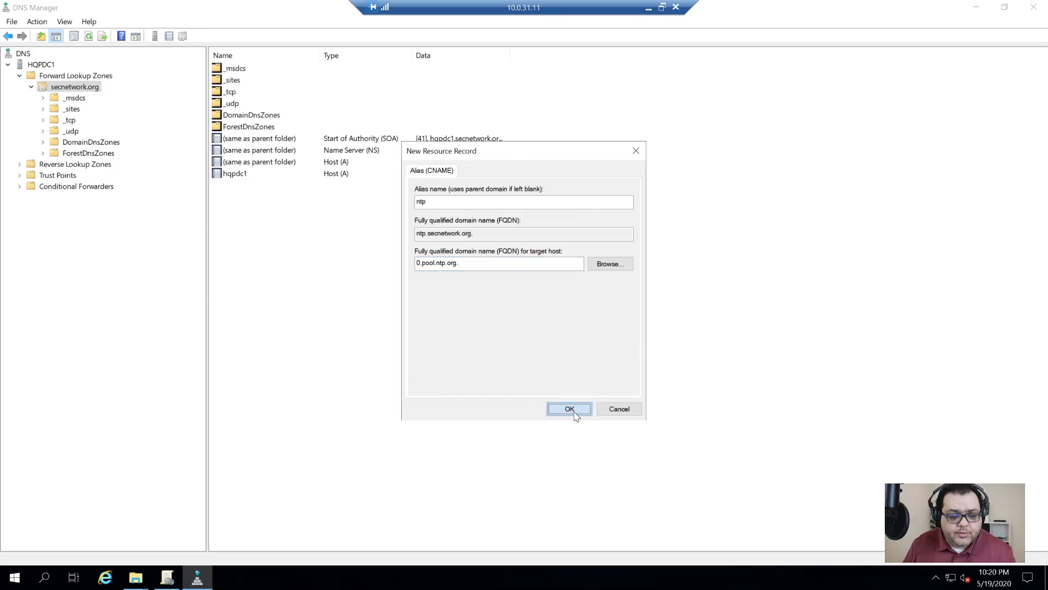
pyautogui.press('super+r')
pyautogui.write('cmd')
pyautogui.press('Return')
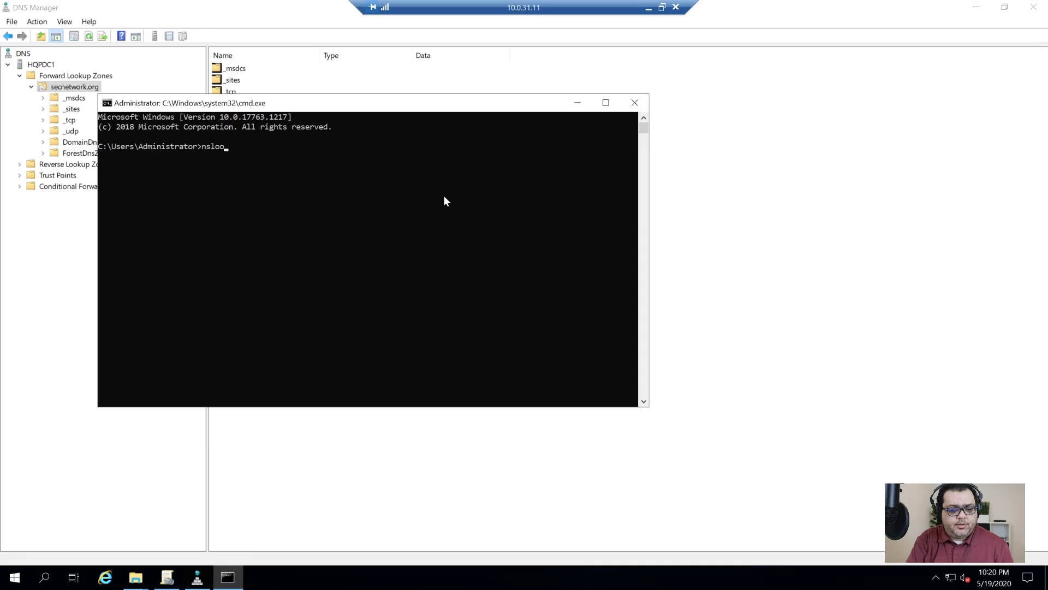
pyautogui.write('nslookup ntp.secnetwork.org')
pyautogui.press('Return')
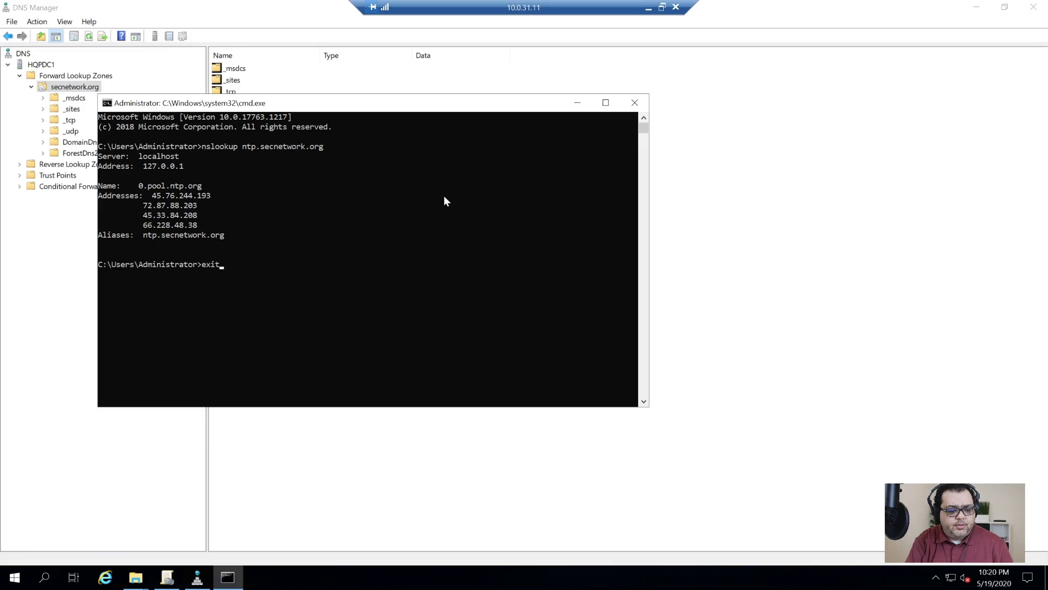
pyautogui.write('exit')
pyautogui.press('Return')
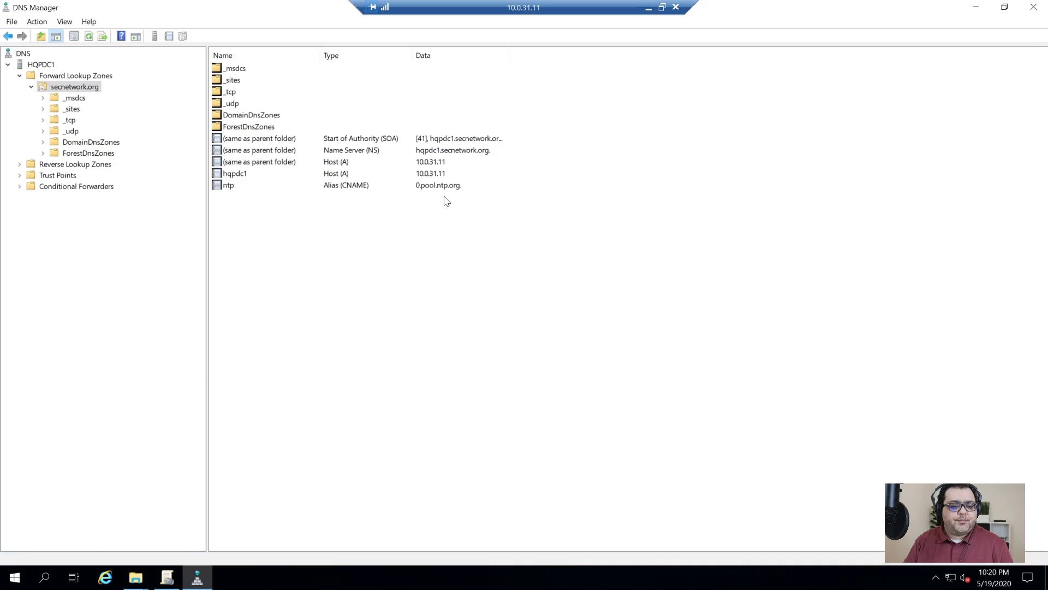
pyautogui.click(180, 585)
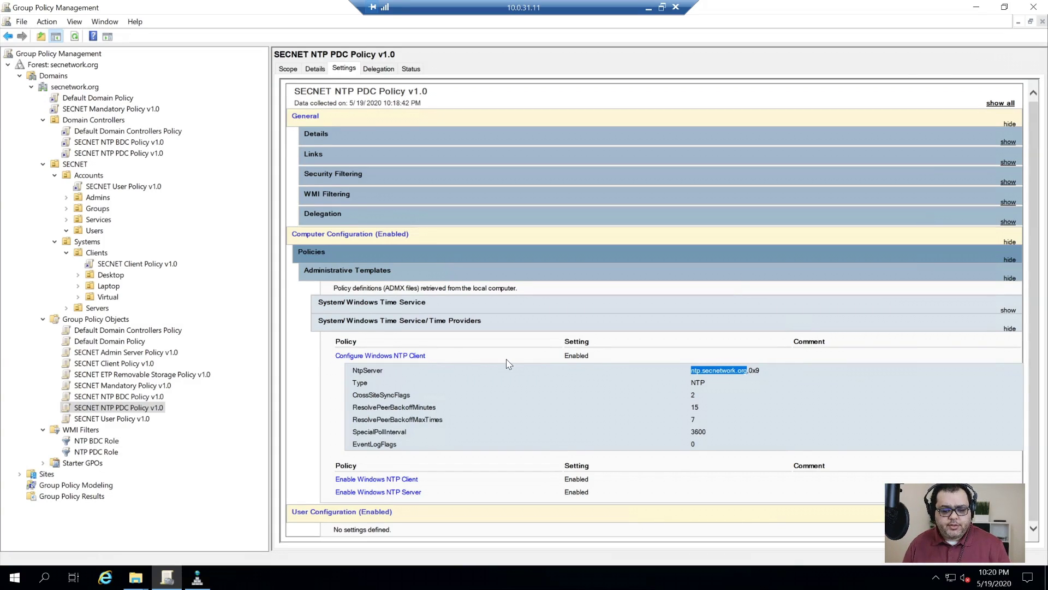
# - Collapse the PDC policy's Time Providers section and select SECNET NTP PDC Policy v1.0 in the tree
pyautogui.click(560, 427)
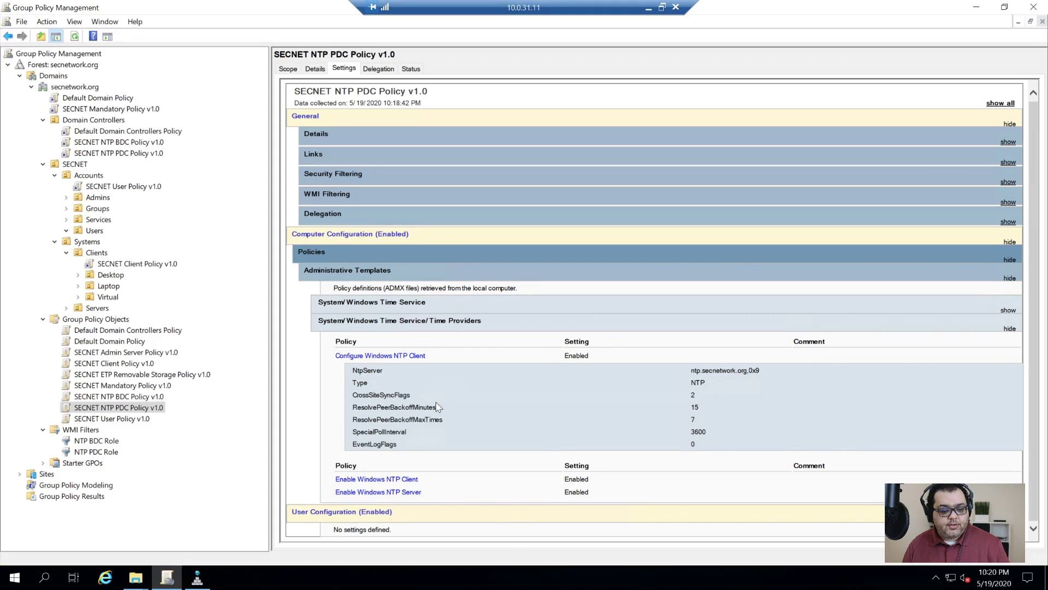
pyautogui.click(382, 330)
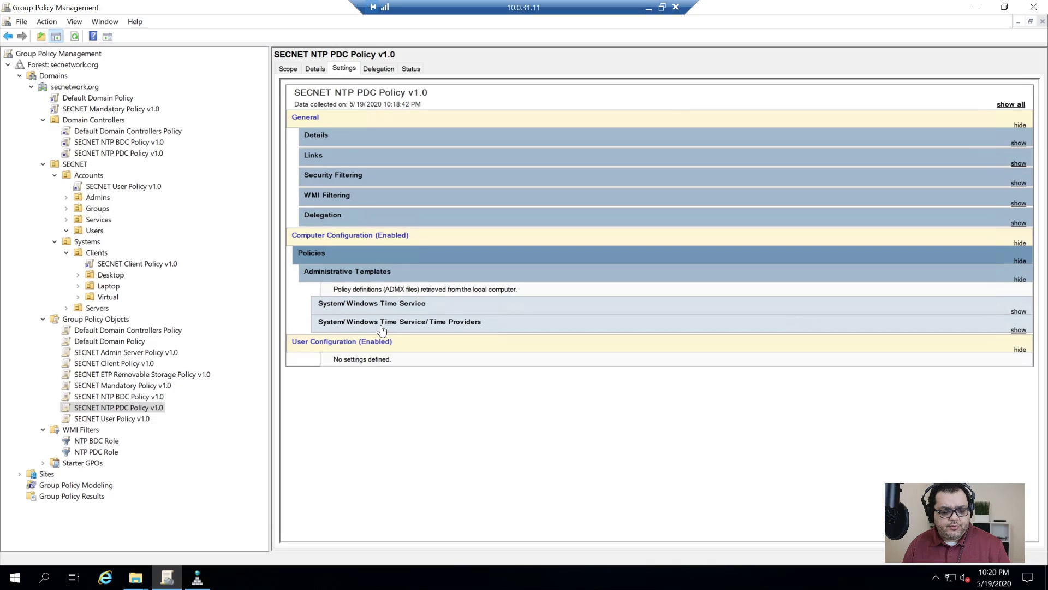
pyautogui.click(382, 329)
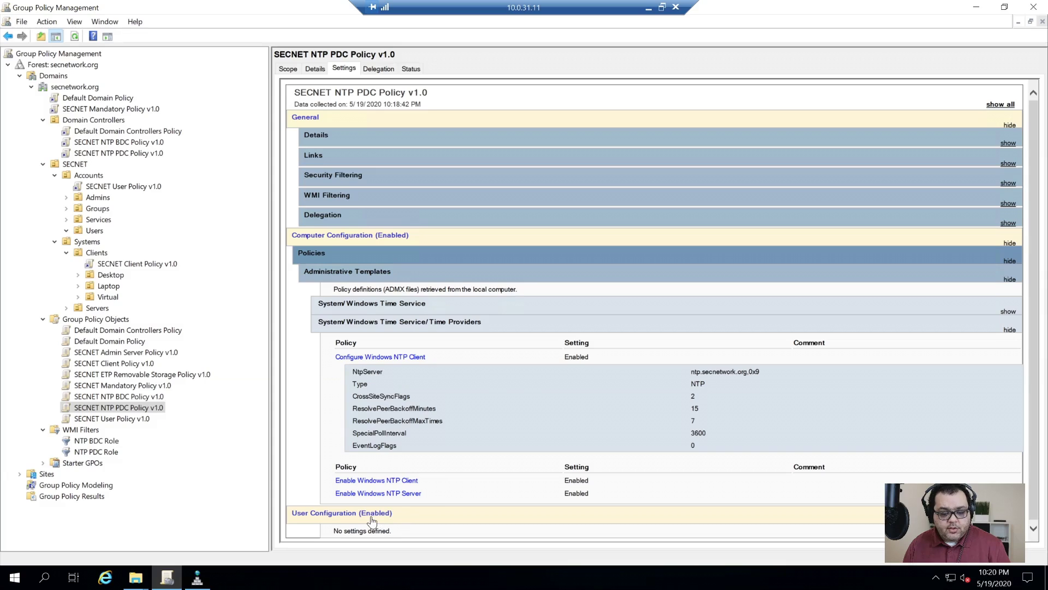
pyautogui.click(333, 326)
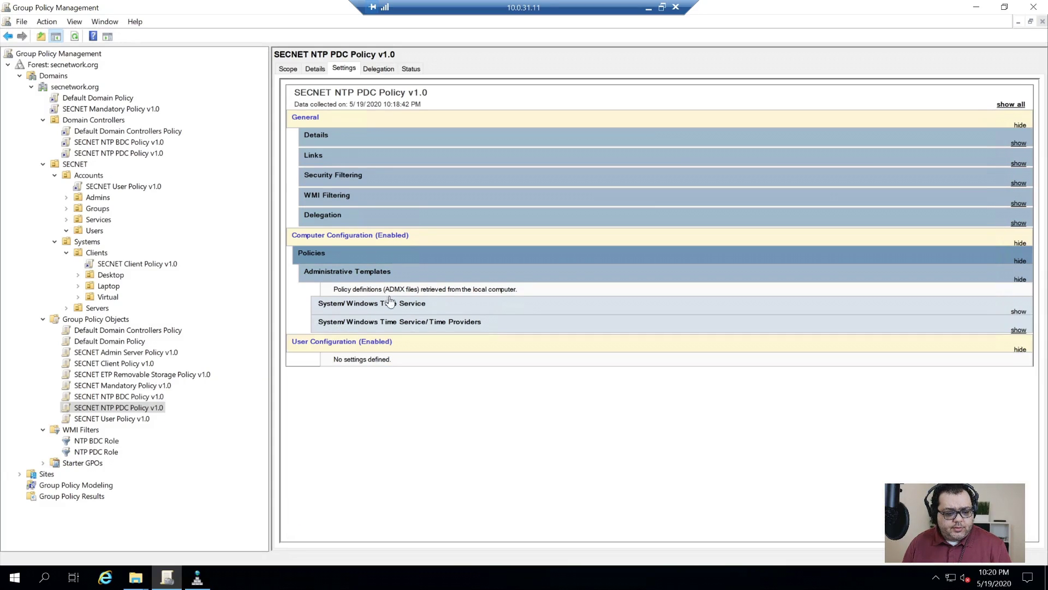
pyautogui.click(147, 406)
# - Inspect SECNET NTP BDC Policy's Time Providers (type NT5DS), then open SECNET Mandatory Policy v1.0's report
pyautogui.click(145, 396)
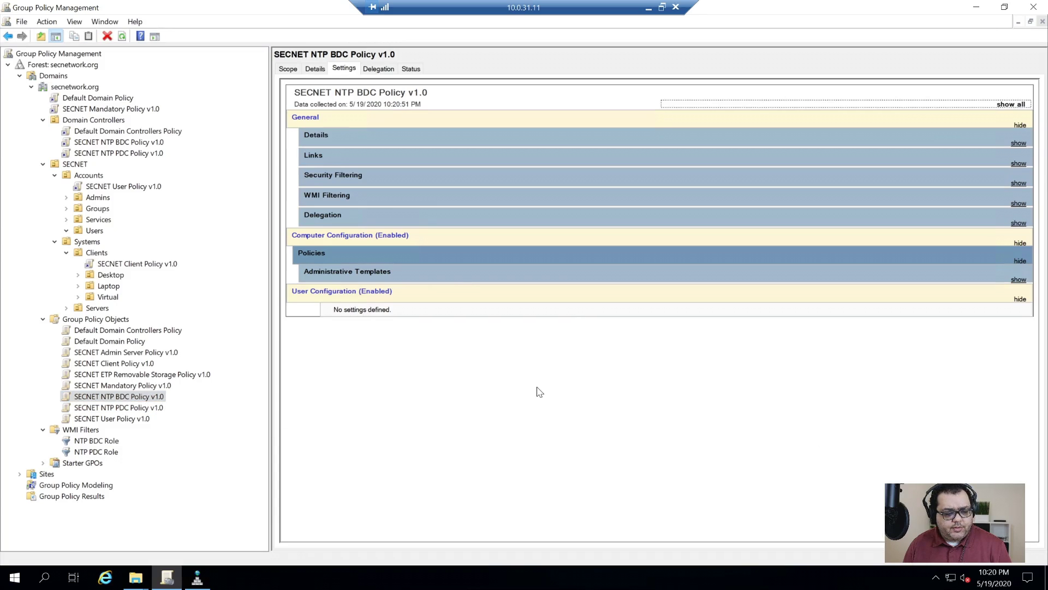
pyautogui.click(343, 272)
pyautogui.click(398, 312)
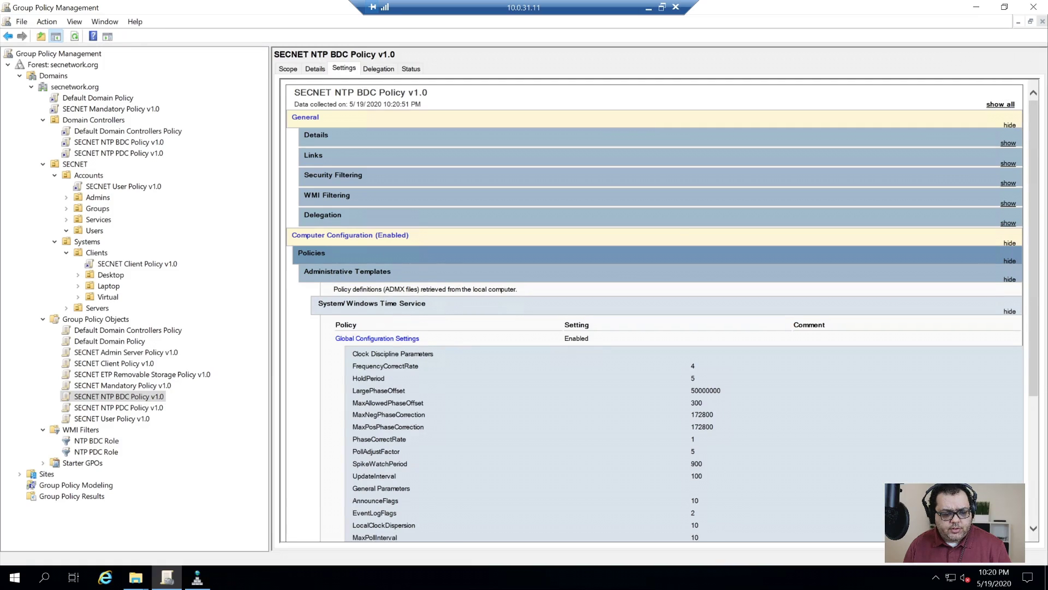
pyautogui.scroll(-2, 358, 244)
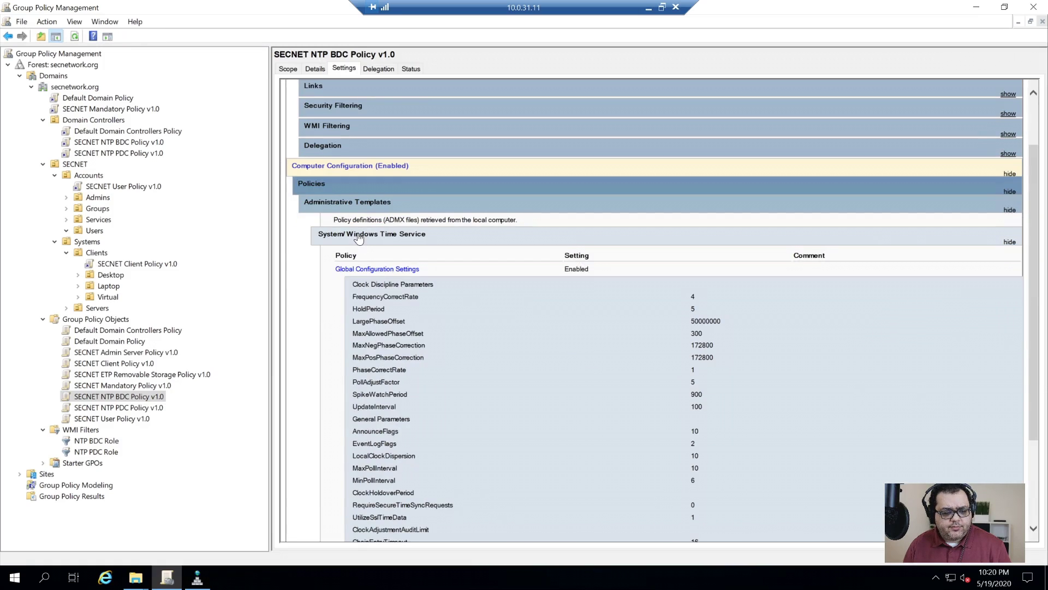
pyautogui.click(358, 240)
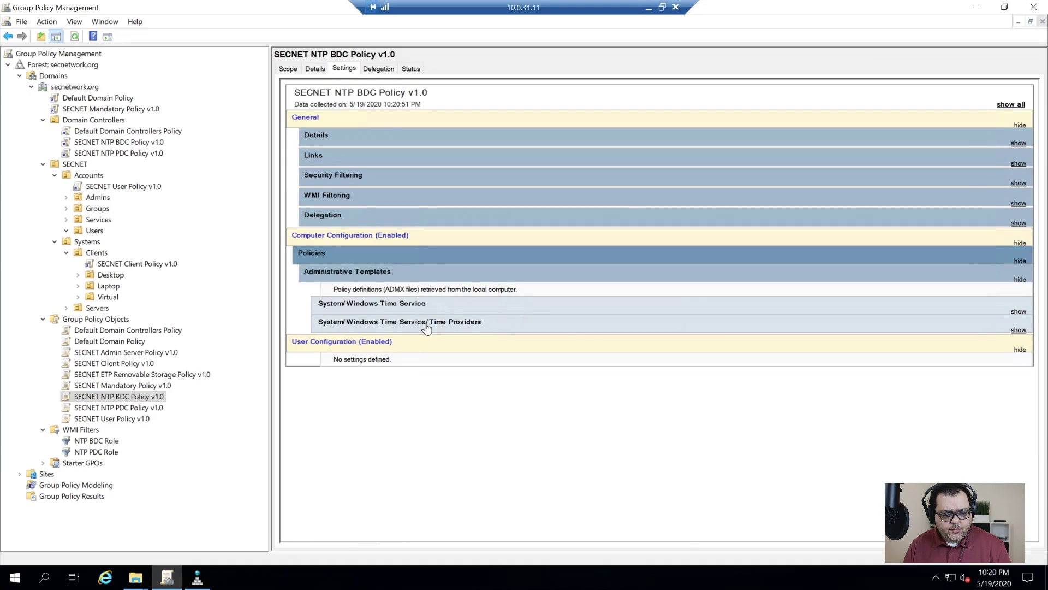
pyautogui.click(426, 328)
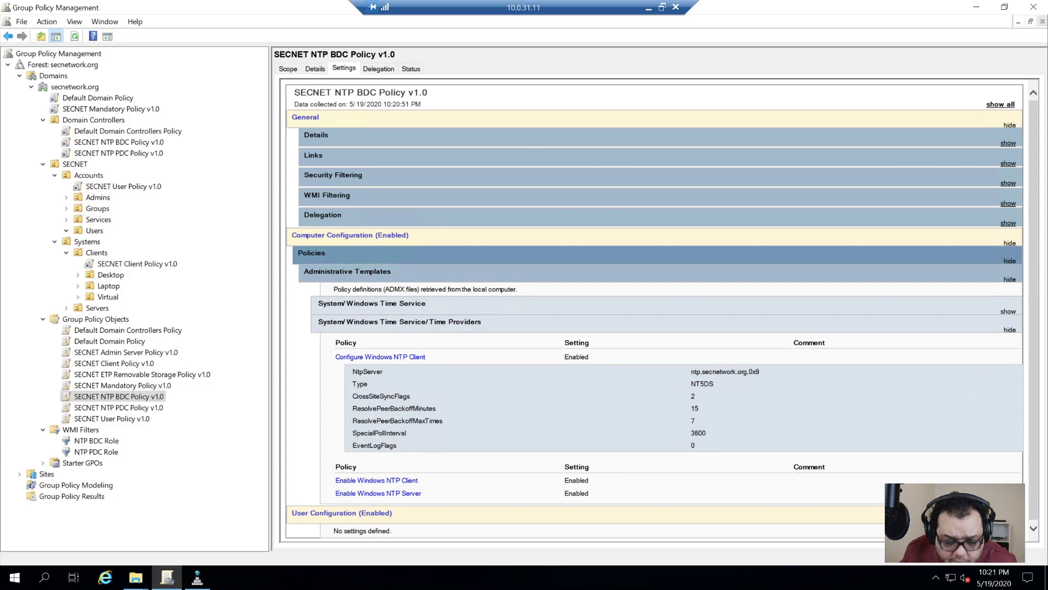
pyautogui.doubleClick(702, 383)
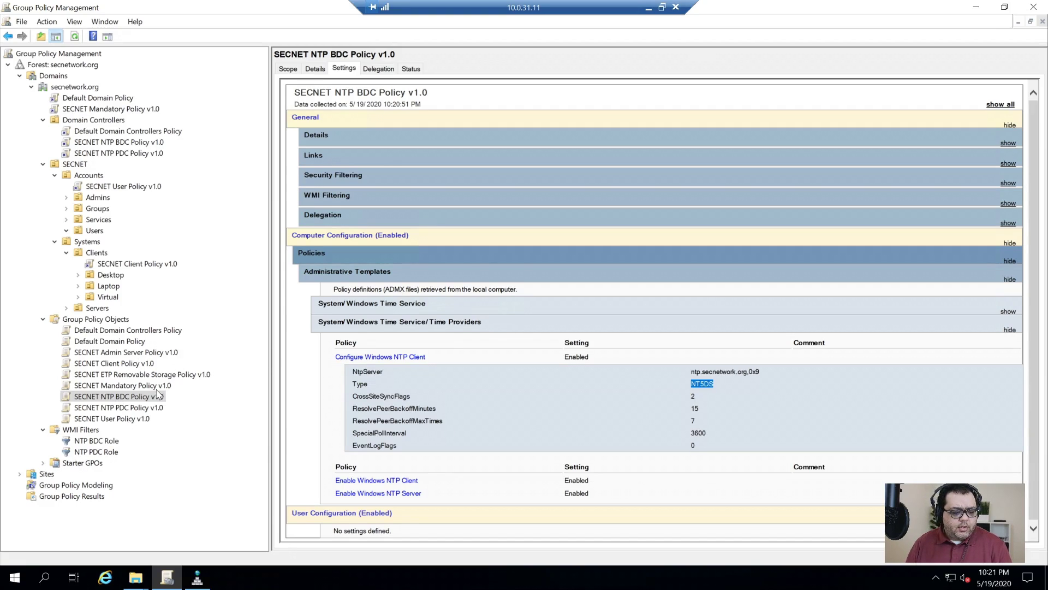
pyautogui.click(149, 386)
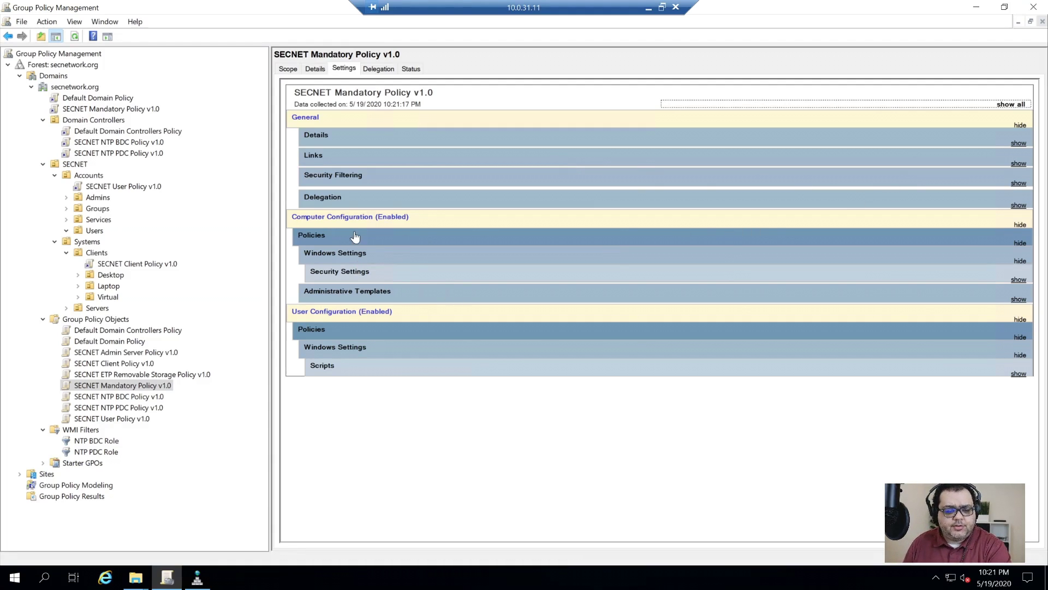
# - Expand Security Settings and browse the Account Lockout, Kerberos, Audit Policy and Security Options subsections
pyautogui.click(361, 272)
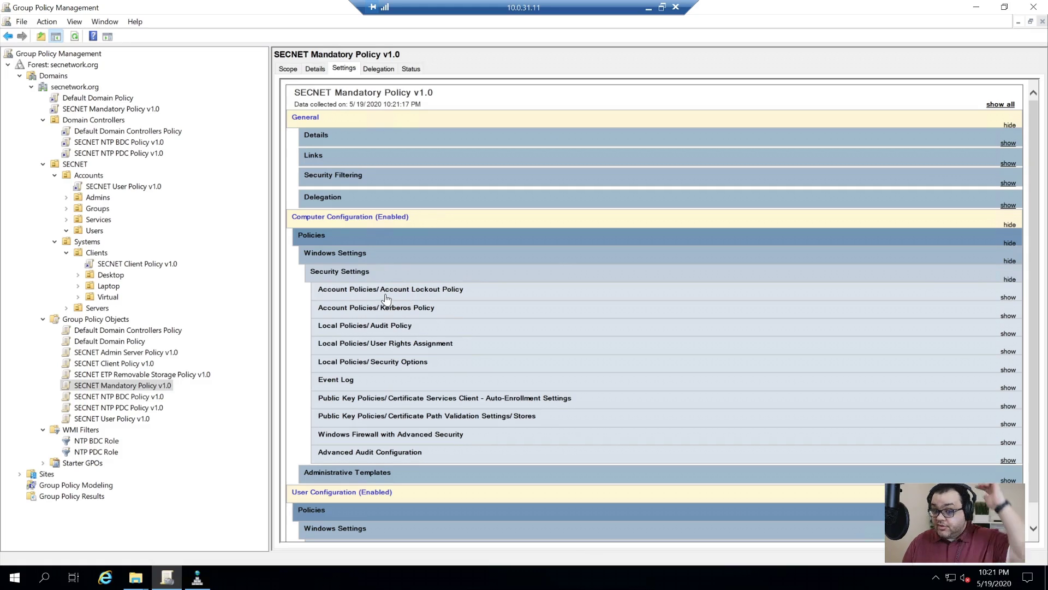
pyautogui.click(418, 291)
pyautogui.click(426, 300)
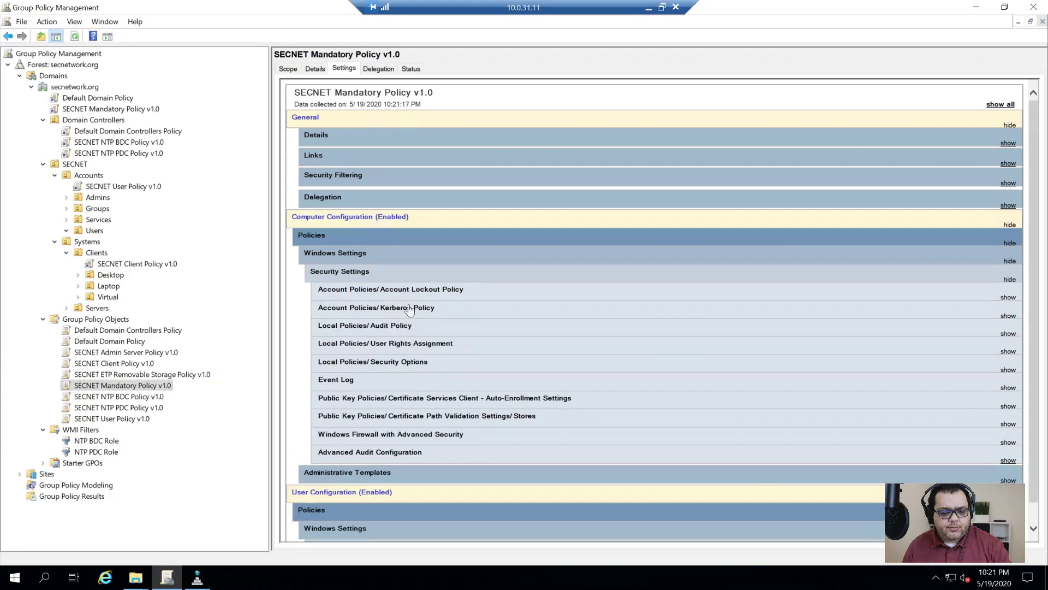
pyautogui.click(391, 313)
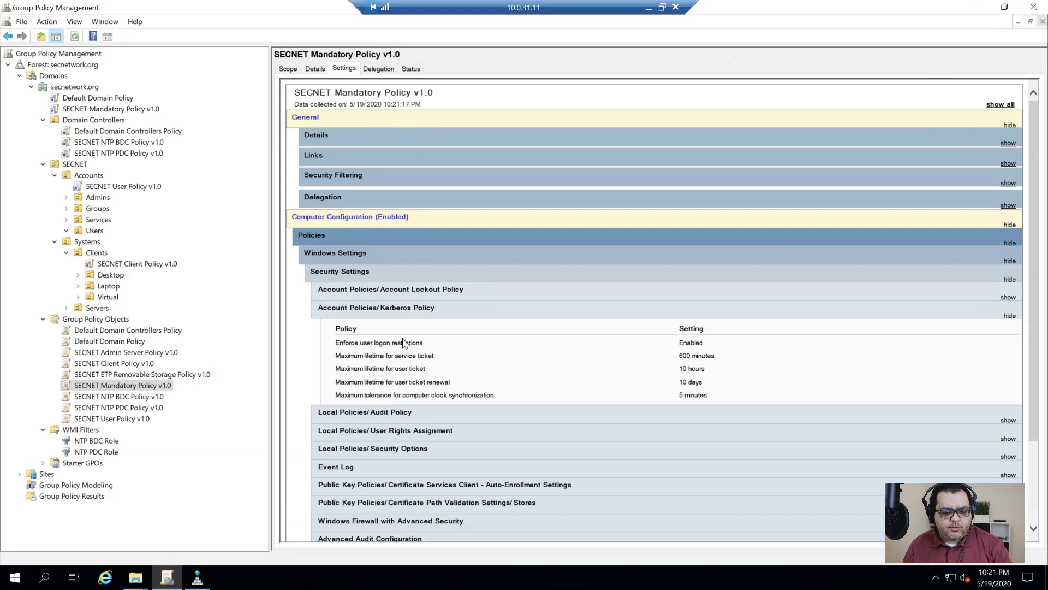
pyautogui.click(388, 413)
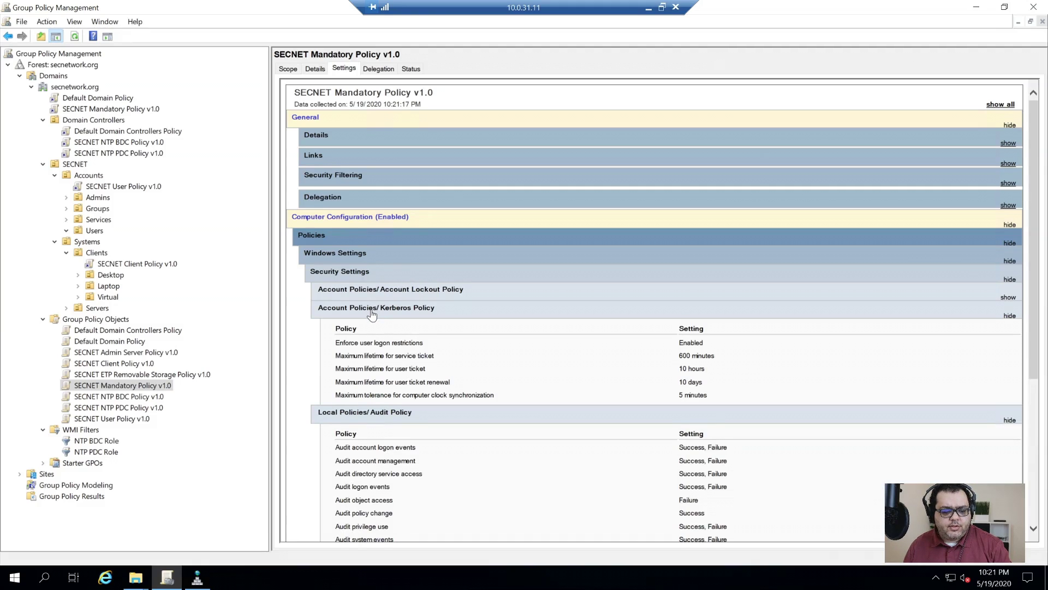
pyautogui.click(373, 314)
pyautogui.click(381, 334)
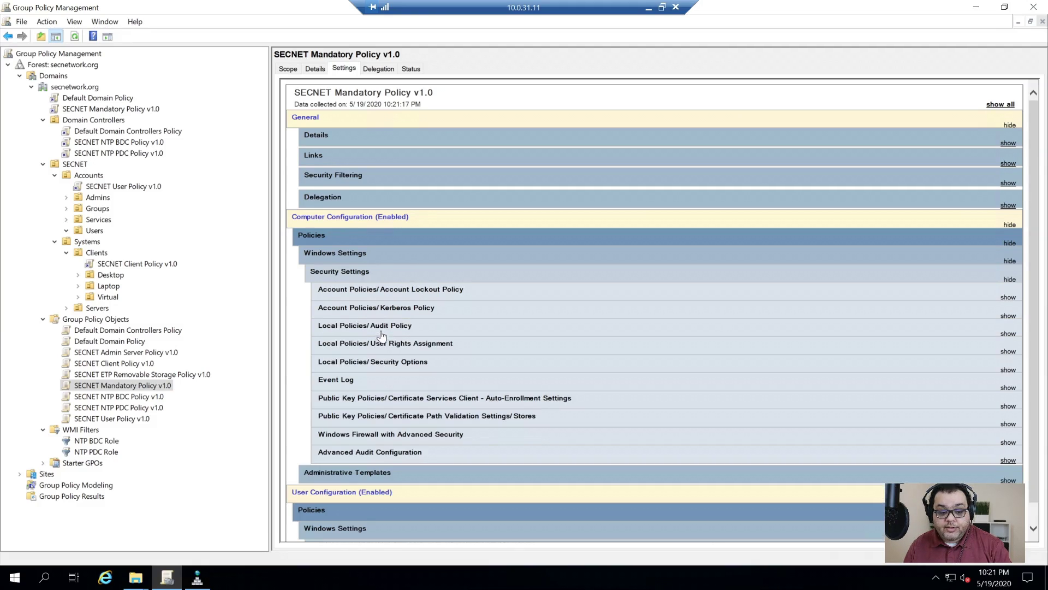
pyautogui.click(379, 370)
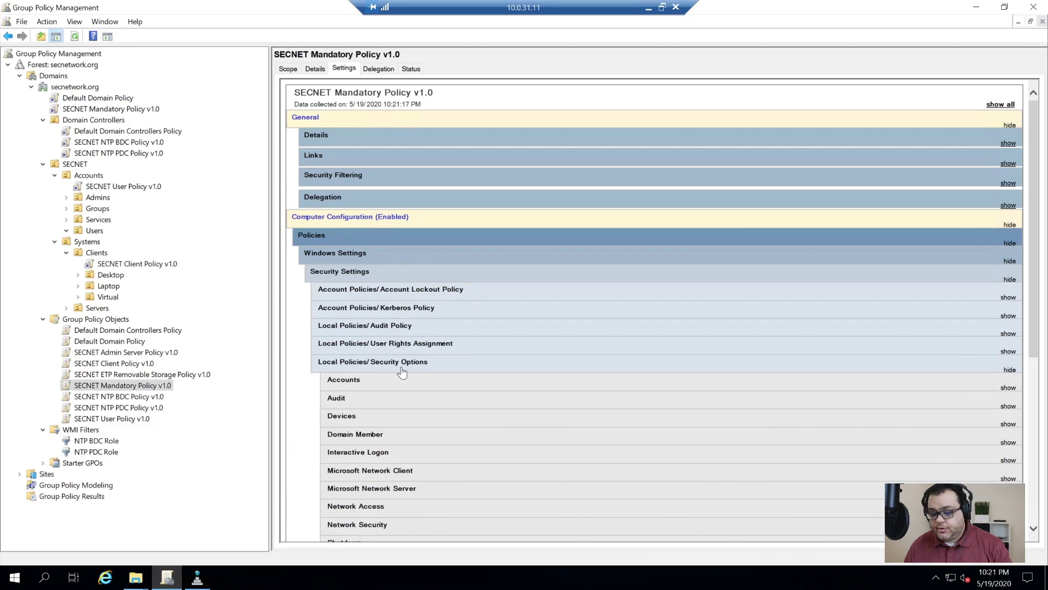
pyautogui.scroll(-5, 396, 365)
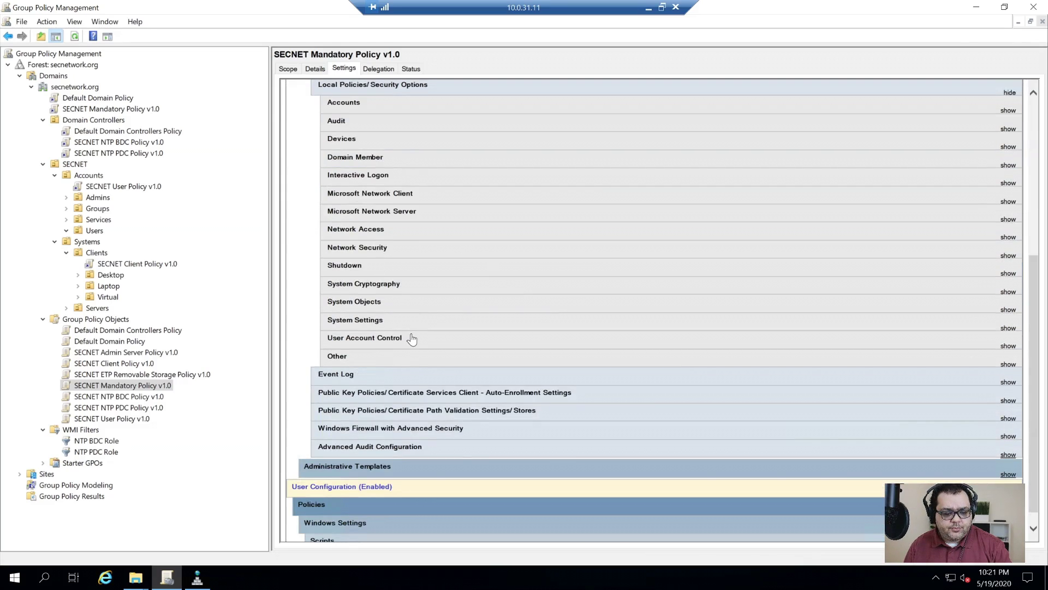
pyautogui.scroll(1, 411, 338)
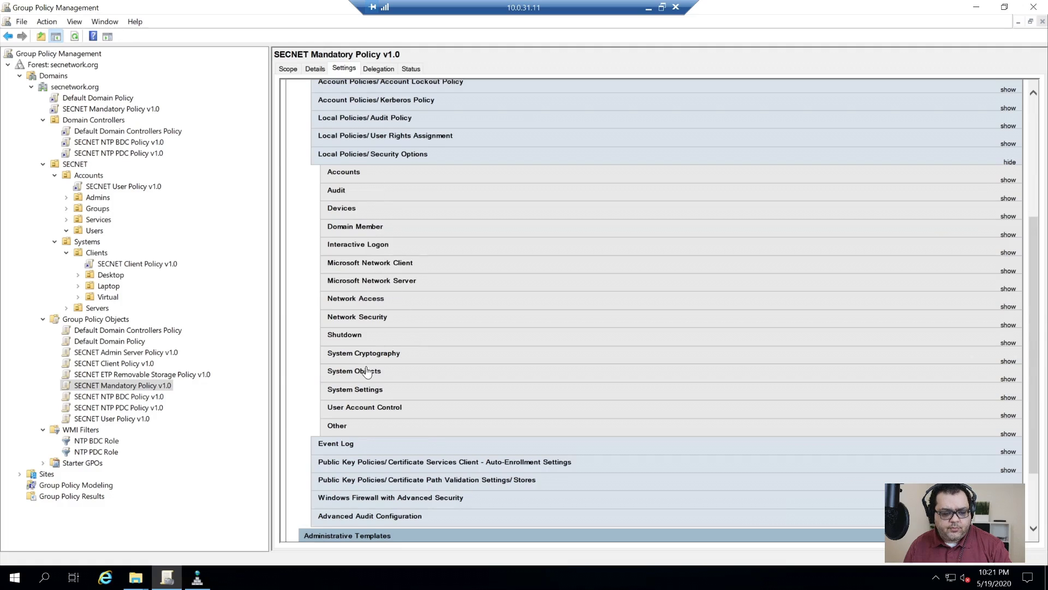
pyautogui.click(358, 156)
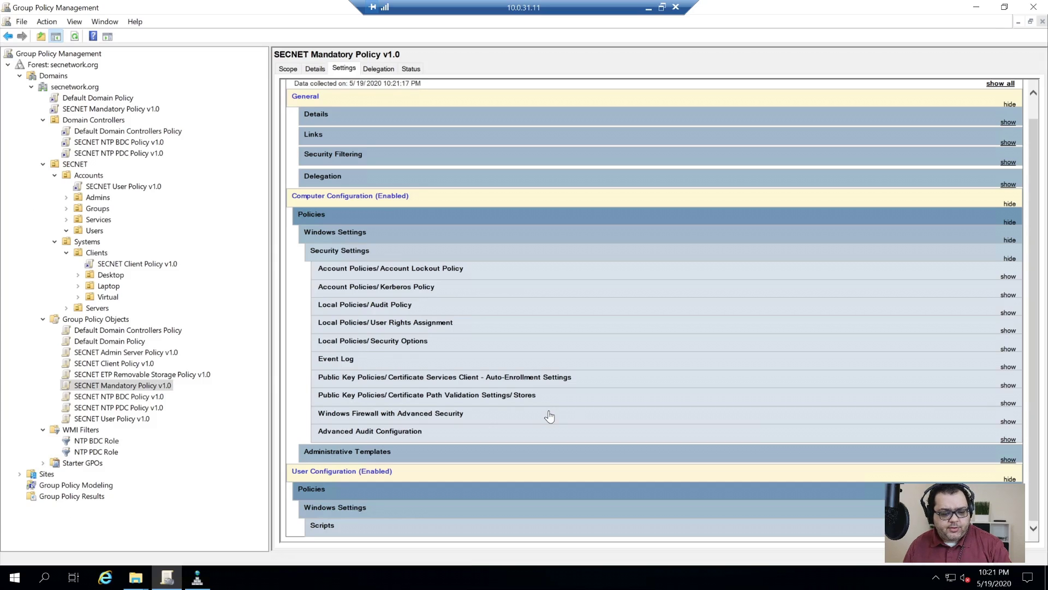
# - Edit SECNET Mandatory Policy v1.0 and navigate Computer Configuration's Security Settings to Software Restriction Policies
pyautogui.rightClick(114, 390)
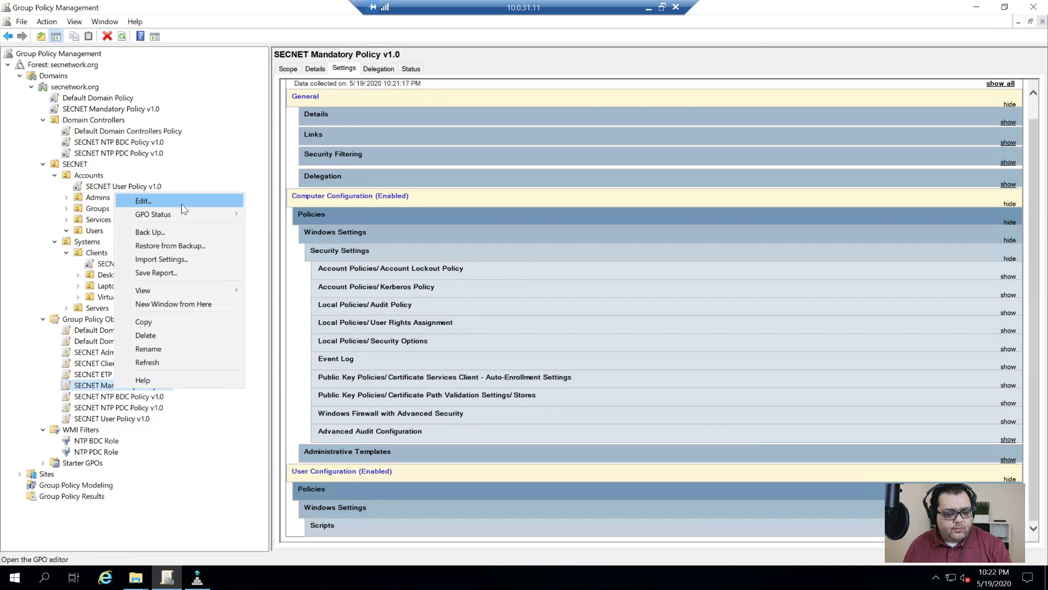
pyautogui.click(153, 202)
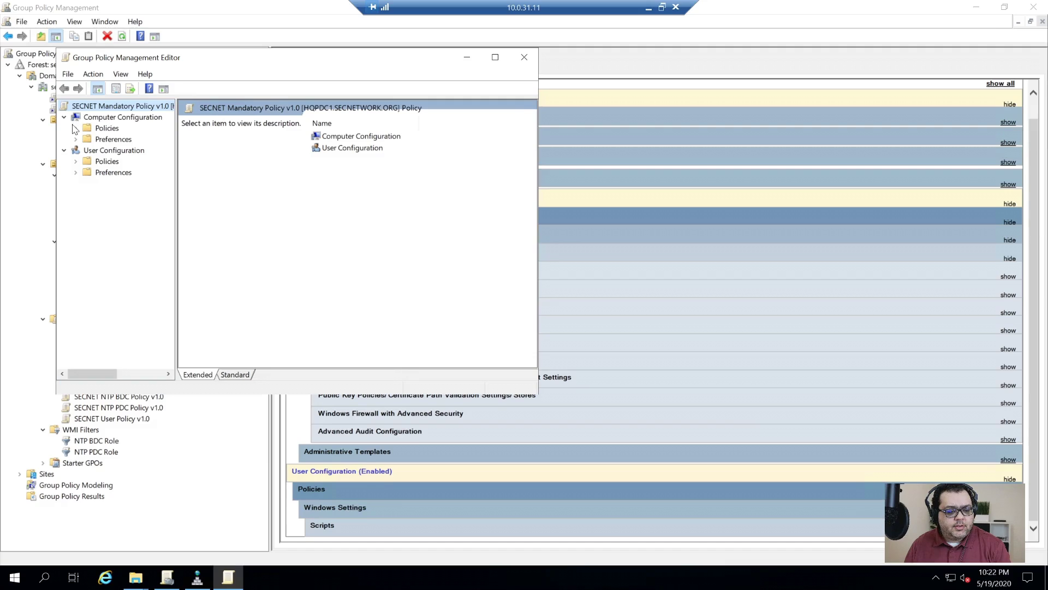
pyautogui.click(75, 128)
pyautogui.click(136, 150)
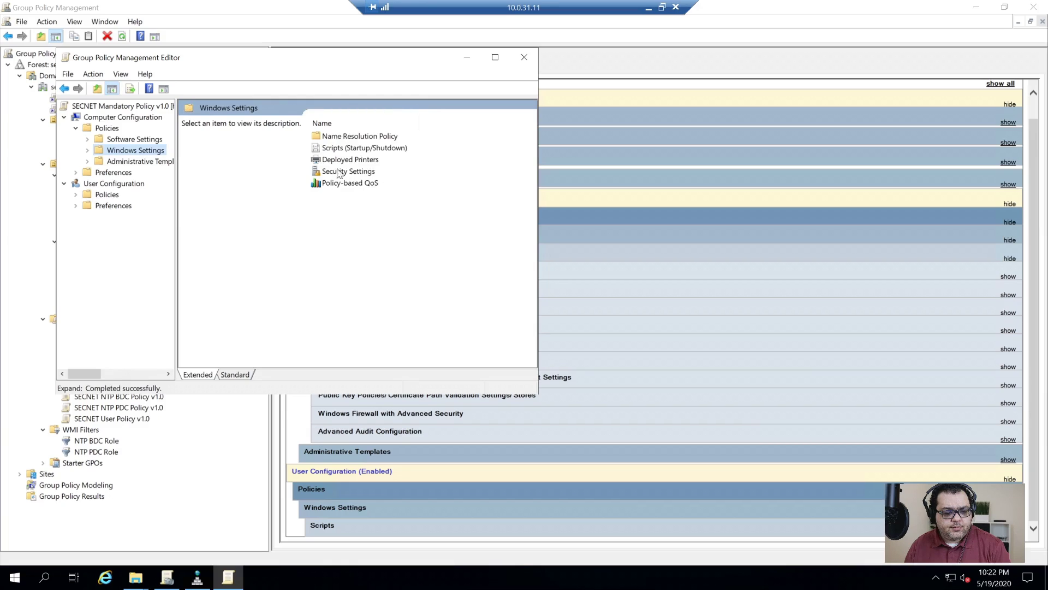
pyautogui.doubleClick(350, 160)
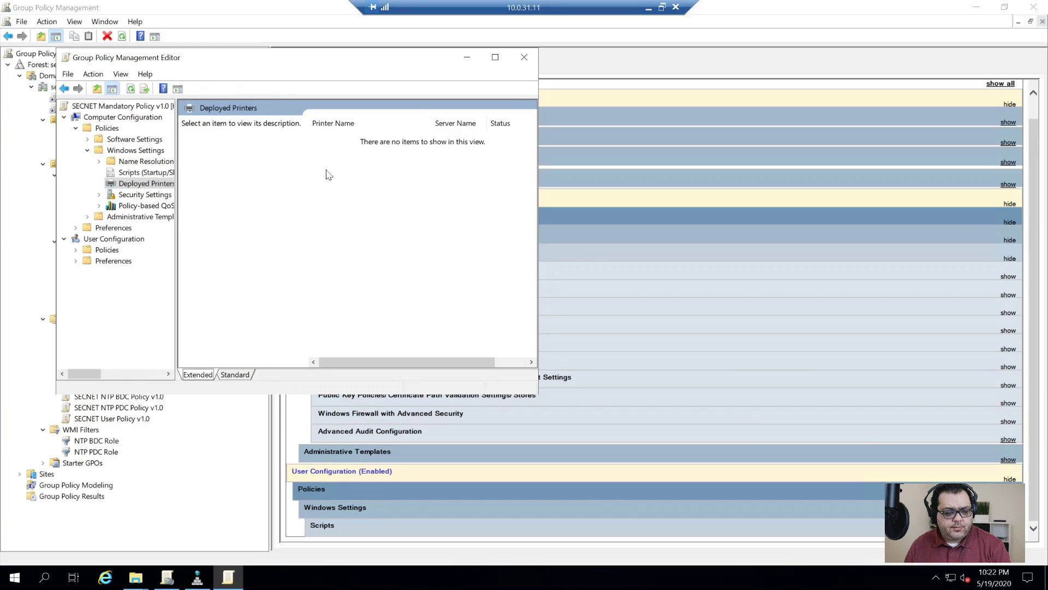
pyautogui.click(145, 195)
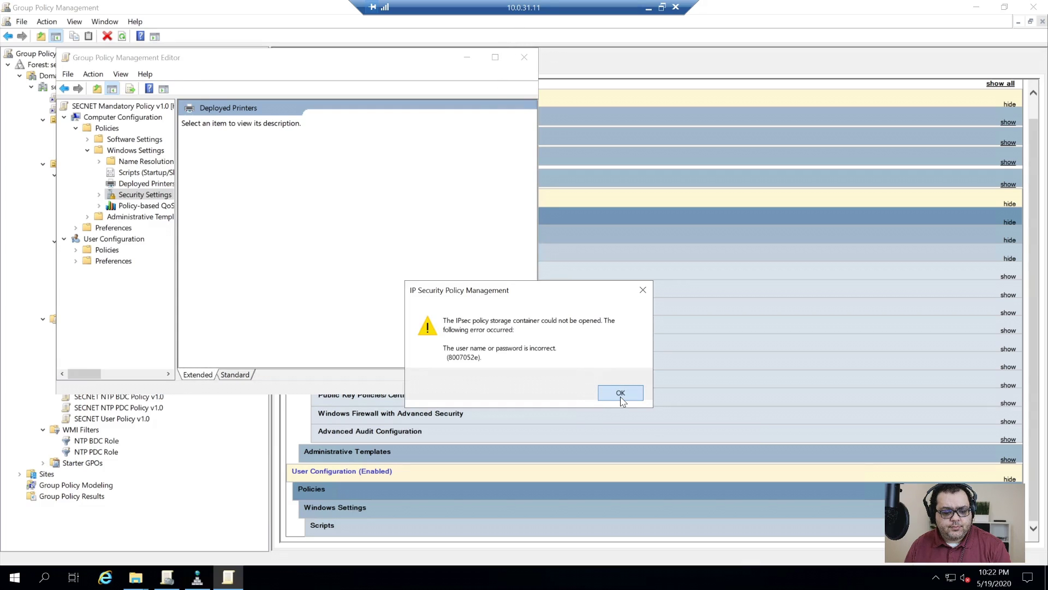
pyautogui.click(620, 393)
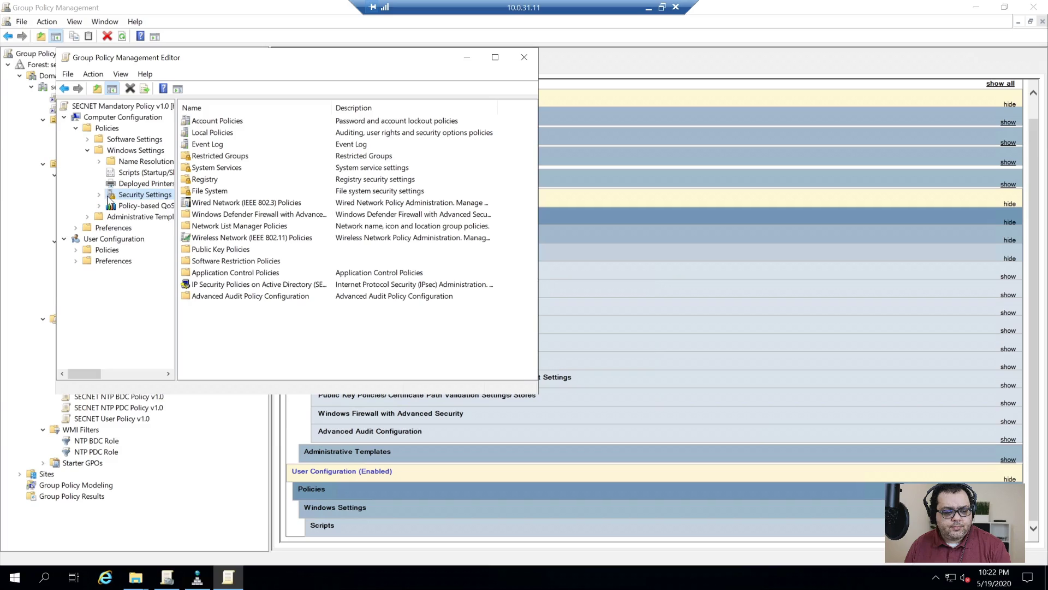
pyautogui.doubleClick(110, 196)
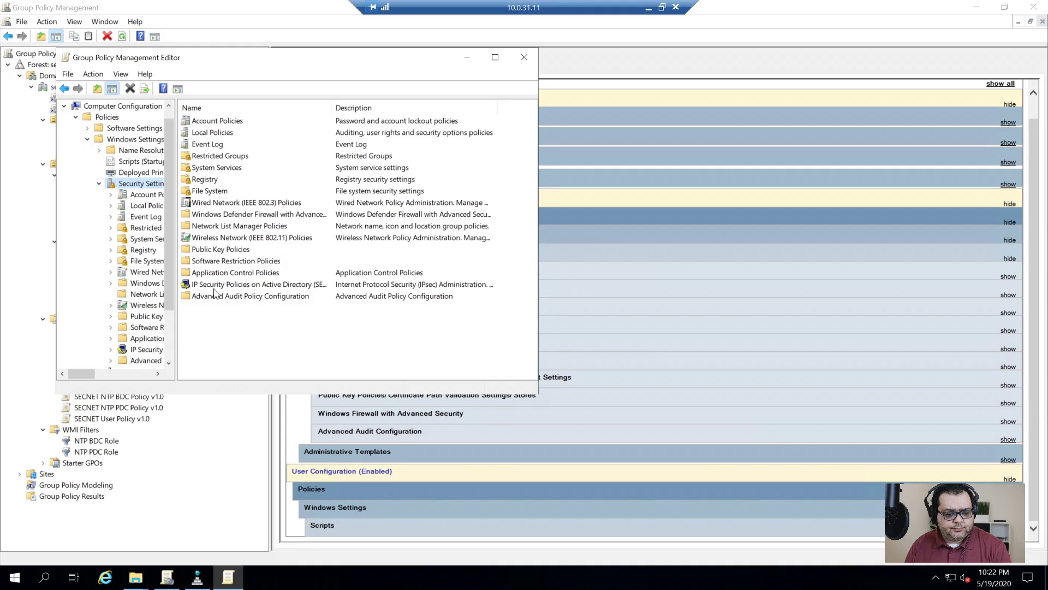
pyautogui.doubleClick(249, 260)
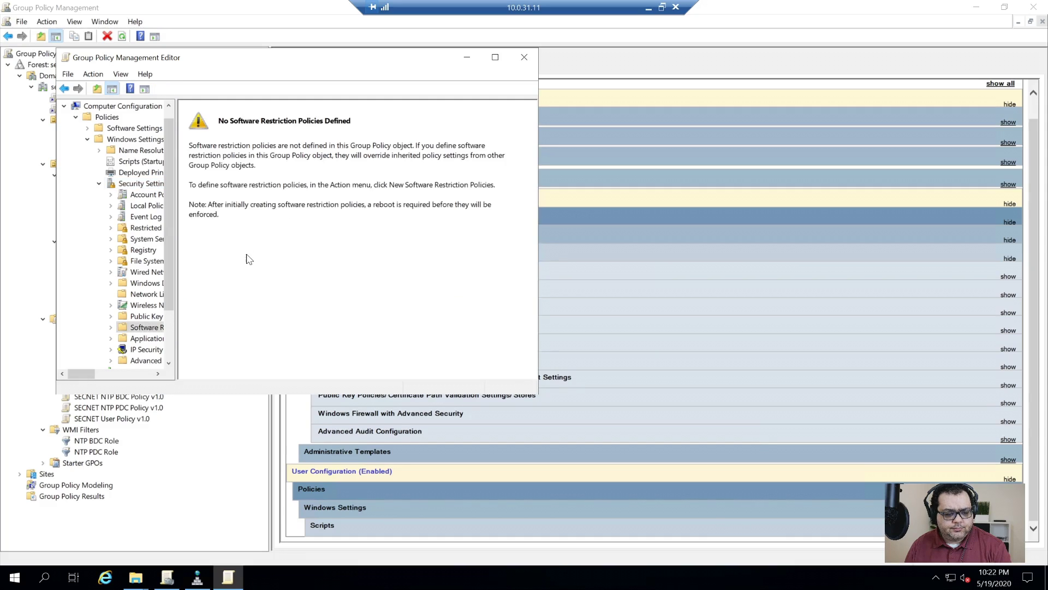
# - In Public Key Policies, remove the Active Directory enrollment entry and set Certificate Enrollment Policy to Not configured
pyautogui.click(152, 314)
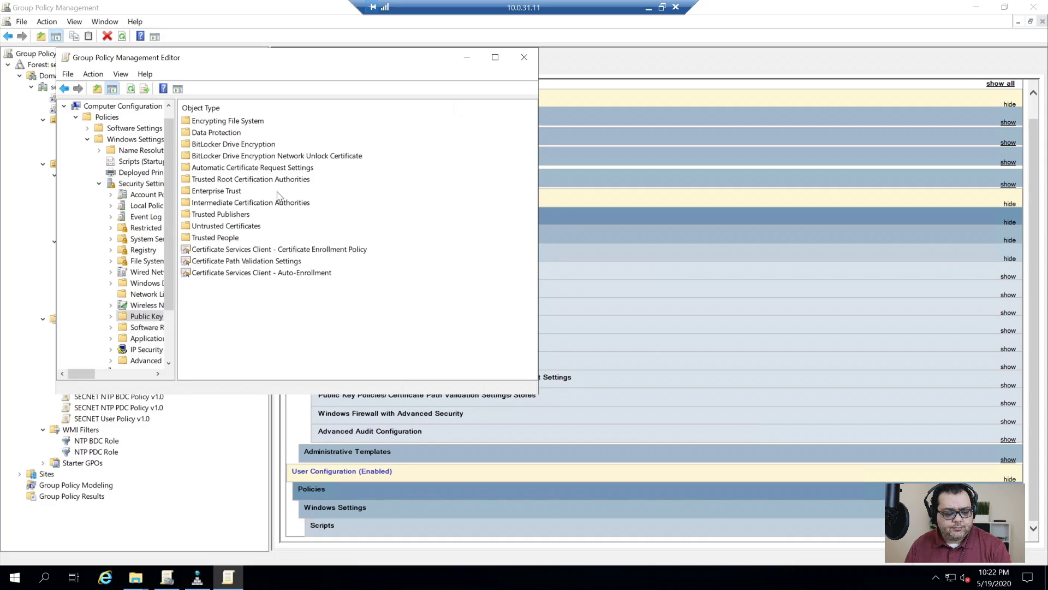
pyautogui.doubleClick(275, 252)
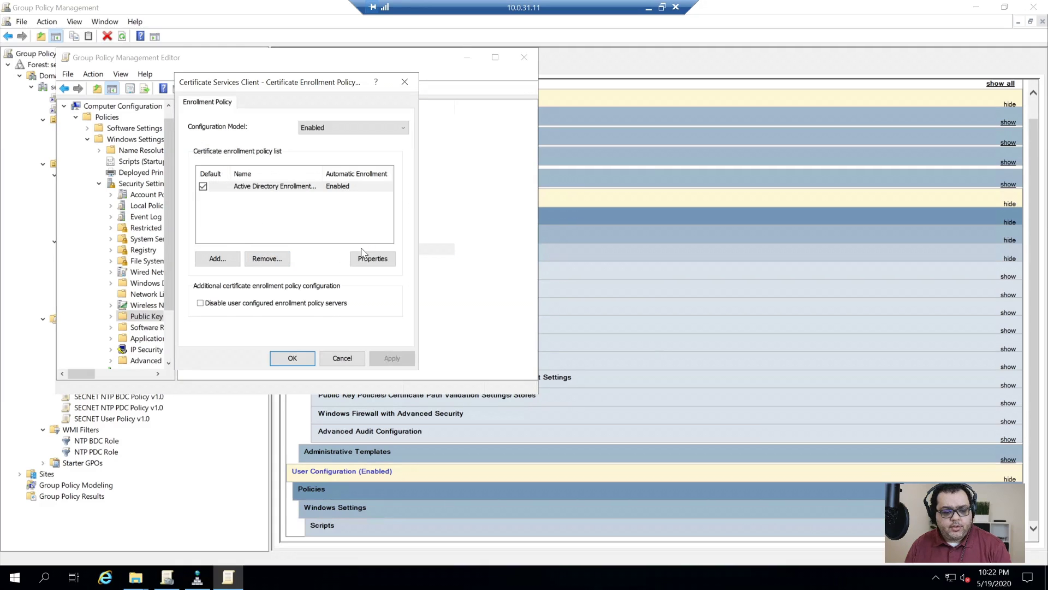
pyautogui.click(252, 261)
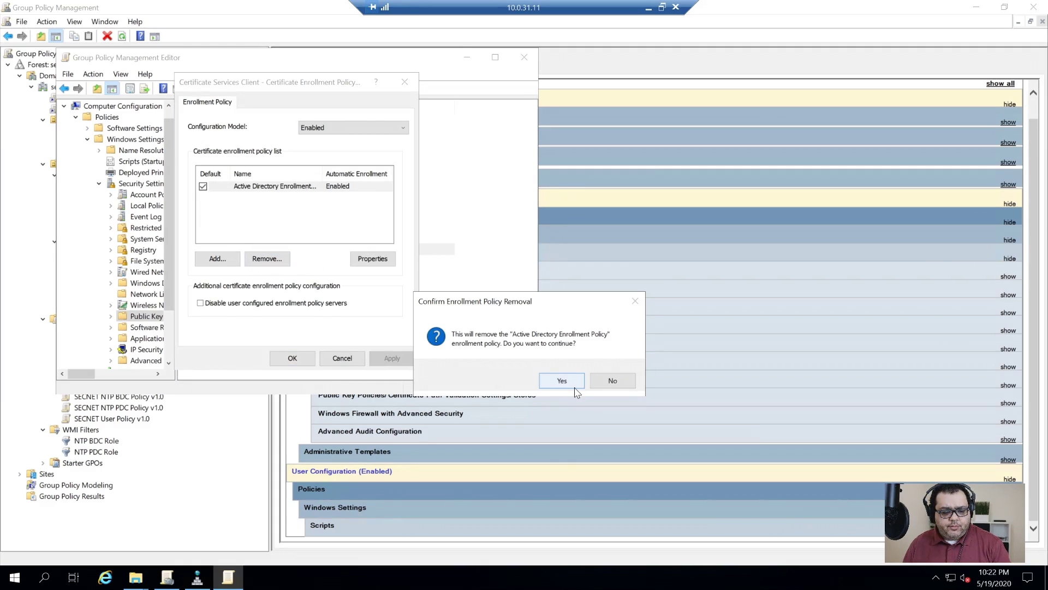
pyautogui.click(562, 380)
pyautogui.click(345, 356)
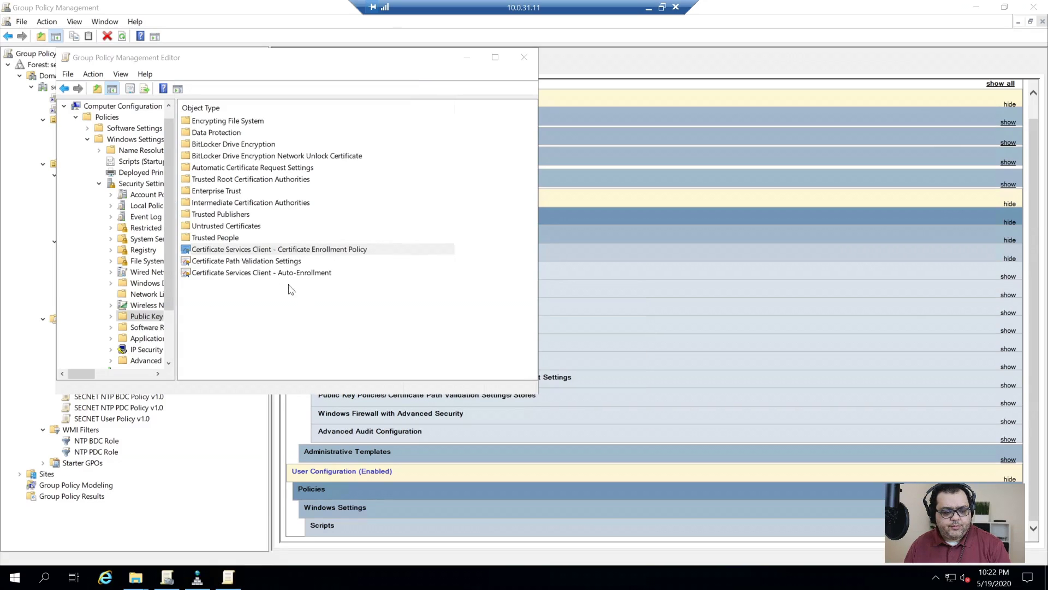
pyautogui.hotkey('alt', 'Tab')
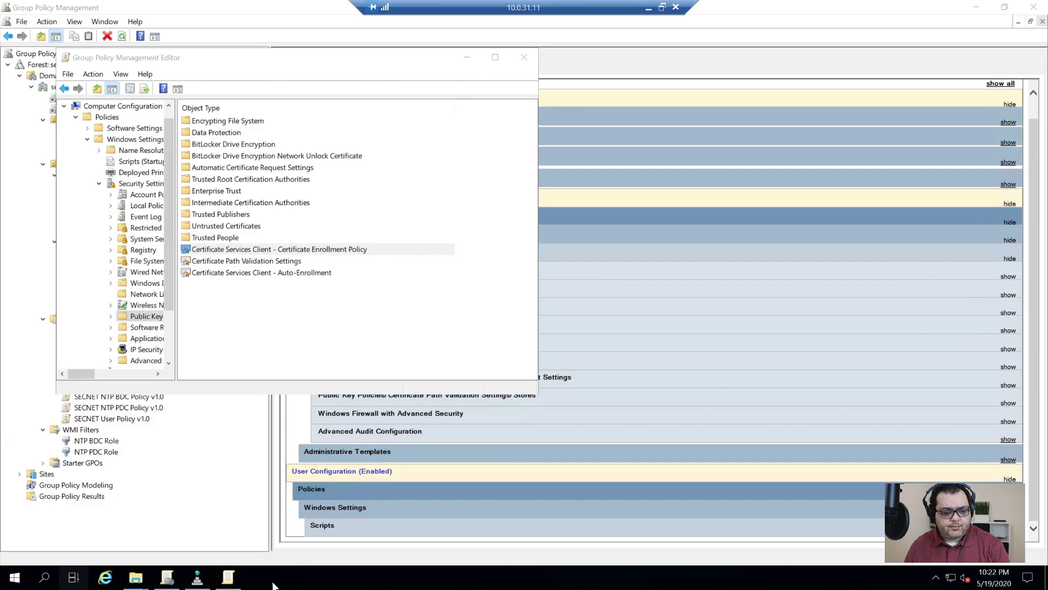
pyautogui.click(231, 583)
pyautogui.click(231, 584)
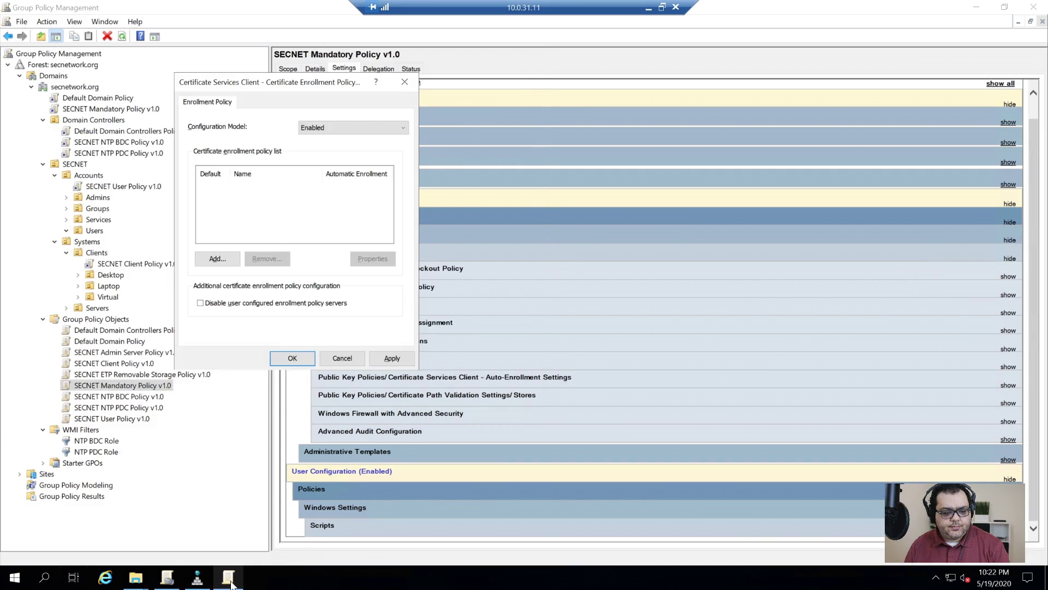
pyautogui.click(313, 129)
pyautogui.click(322, 139)
pyautogui.click(392, 358)
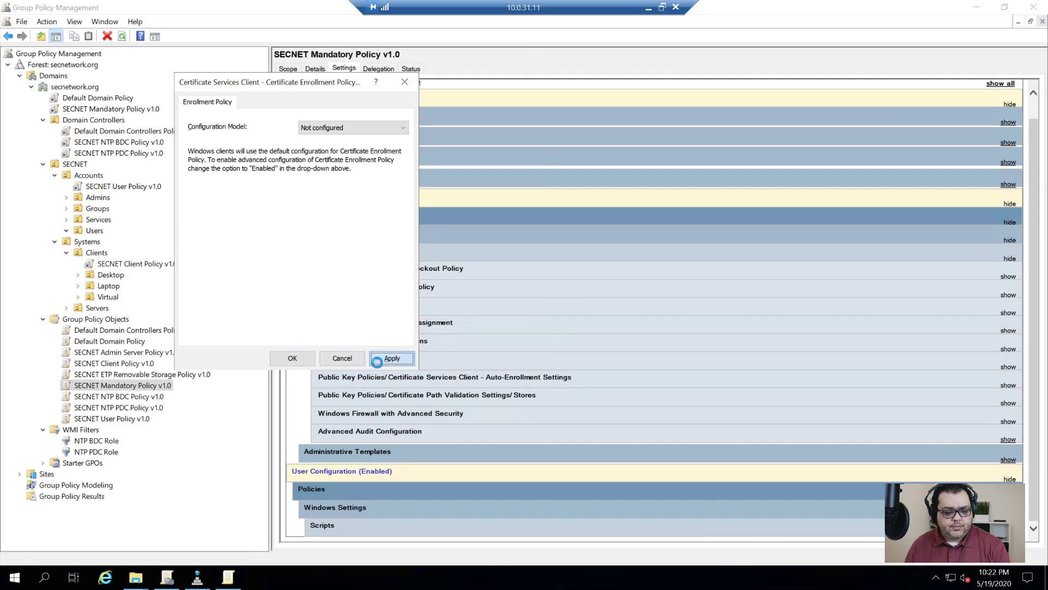
pyautogui.click(291, 358)
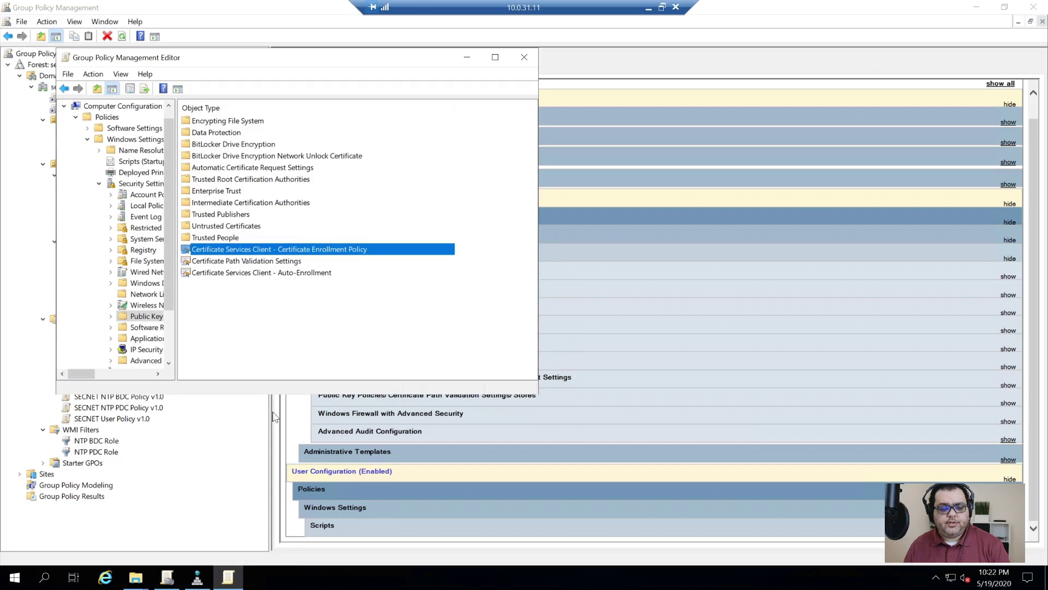
# - Leave Certificate Path Validation Settings undefined and recheck the Certificate Enrollment Policy properties
pyautogui.doubleClick(285, 262)
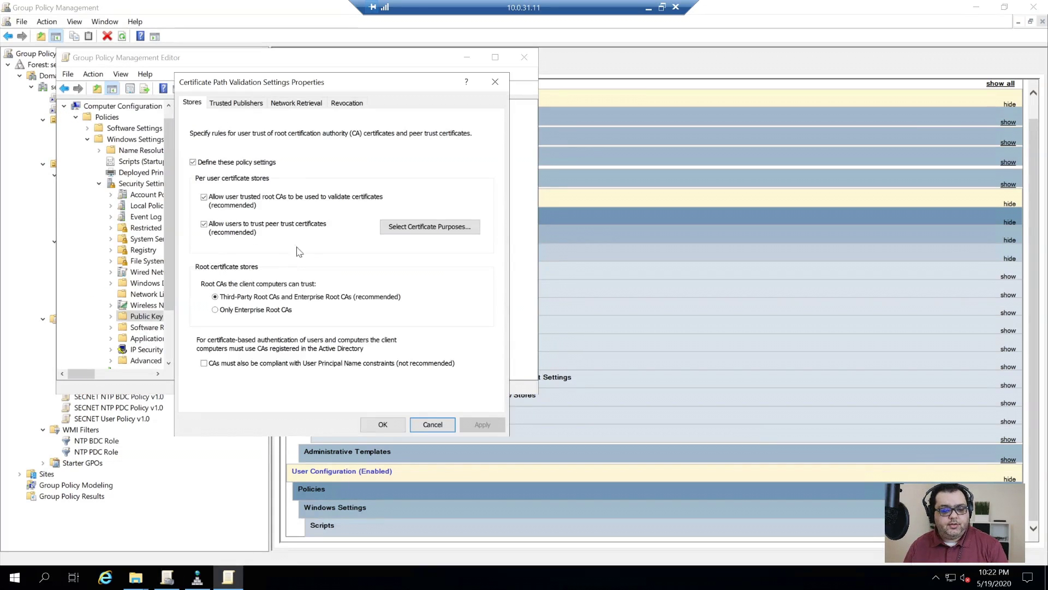
pyautogui.click(212, 160)
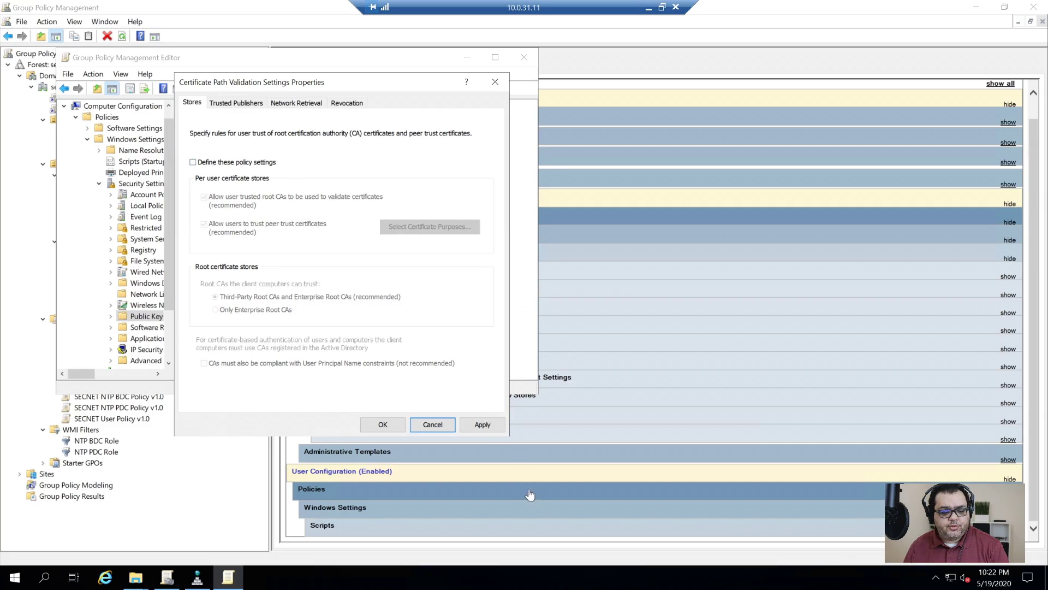
pyautogui.click(382, 425)
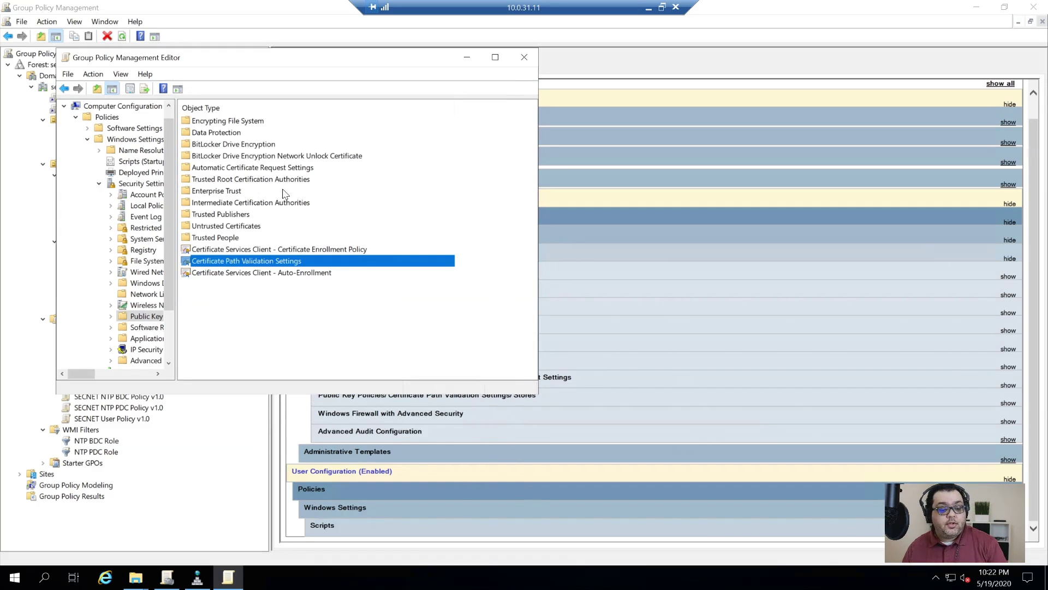
pyautogui.click(276, 250)
pyautogui.doubleClick(276, 250)
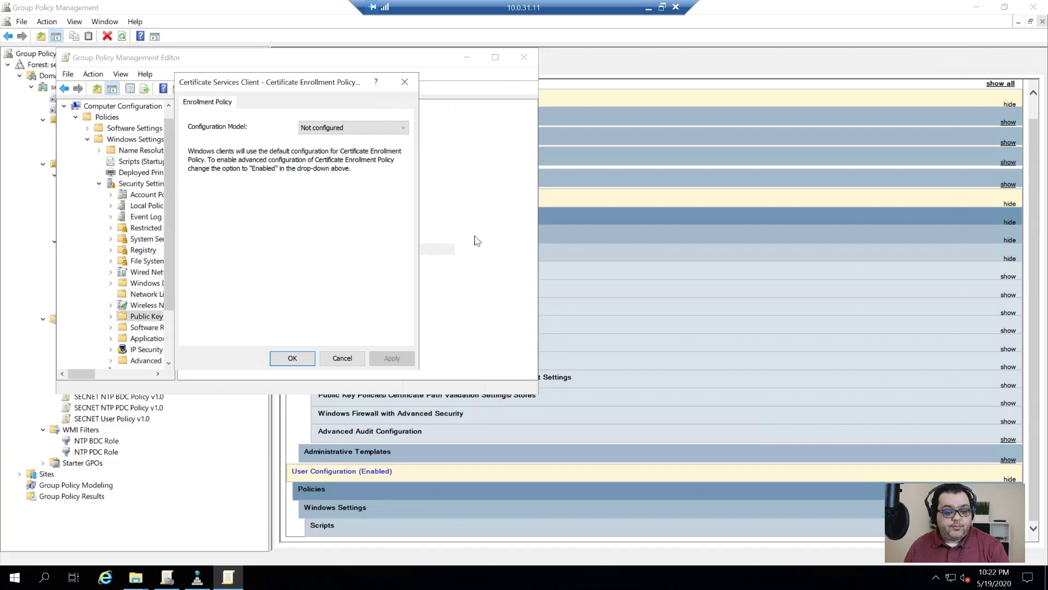
pyautogui.press('Escape')
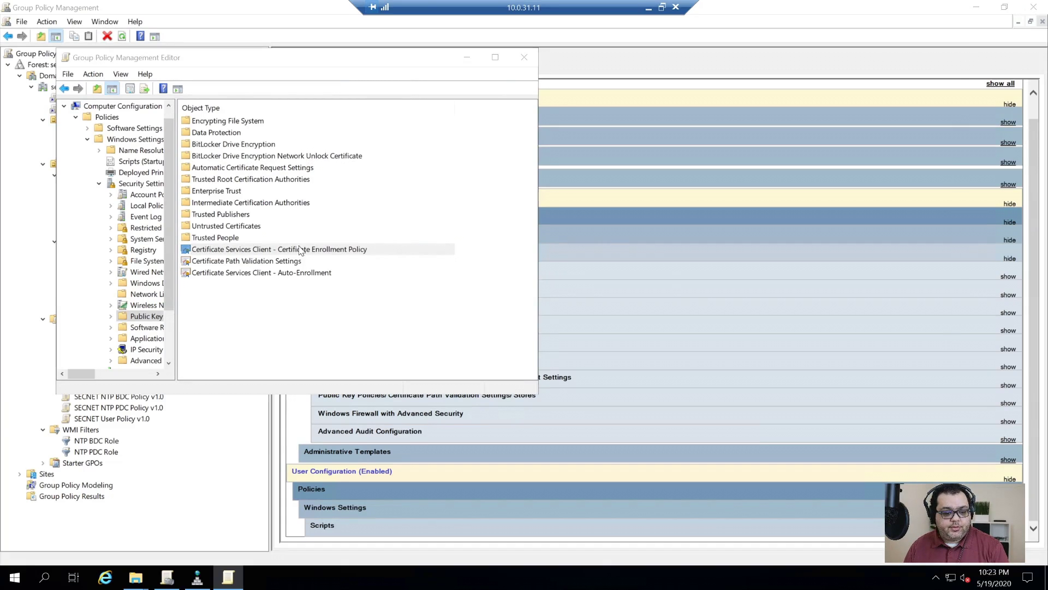
# - Set the Certificate Enrollment Policy's Configuration Model to Enabled and apply it
pyautogui.doubleClick(299, 250)
pyautogui.click(373, 130)
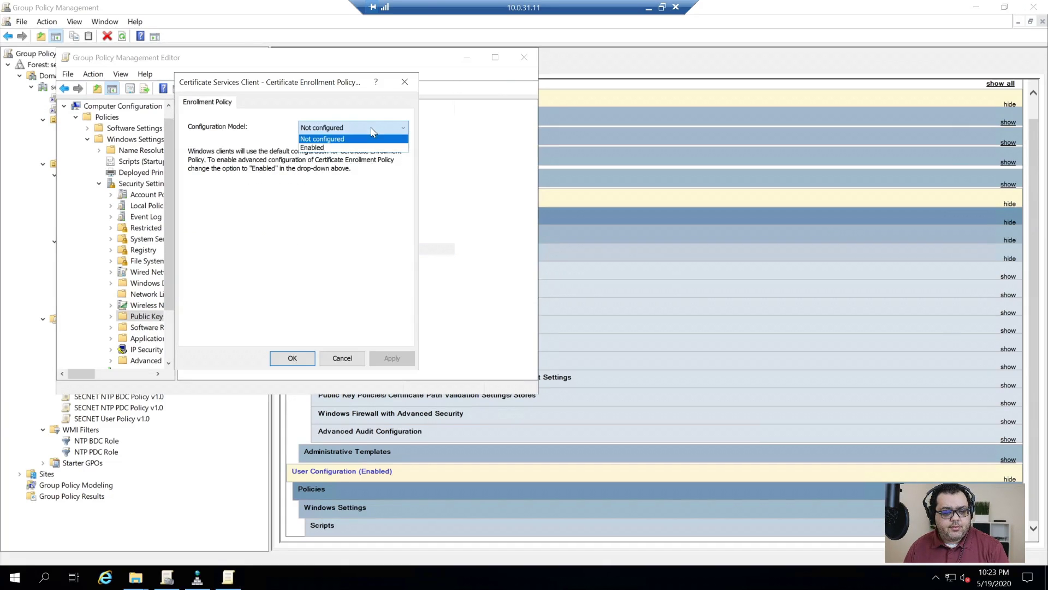
pyautogui.click(321, 148)
pyautogui.click(402, 360)
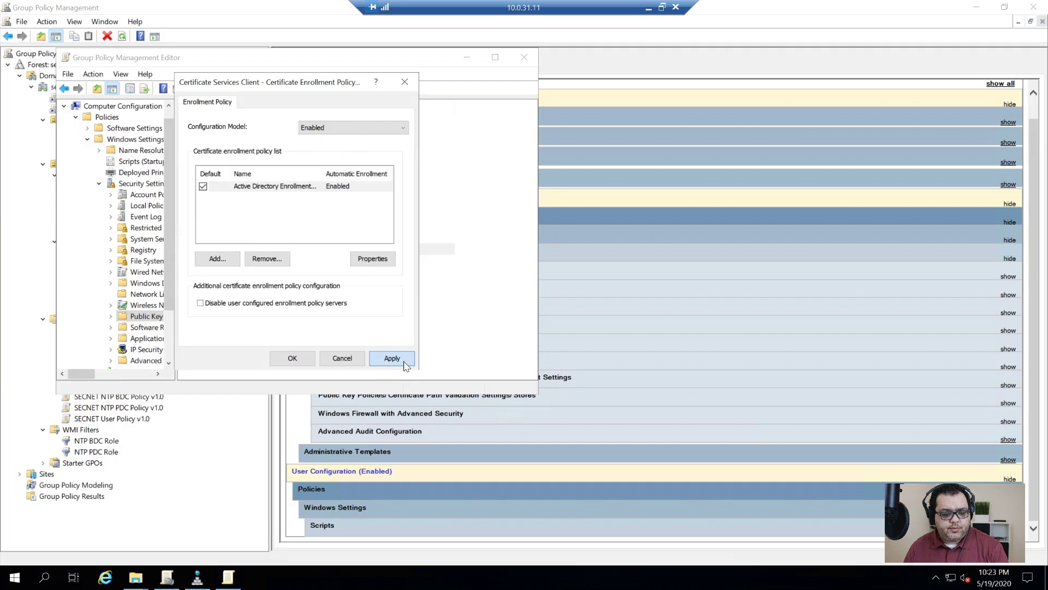
pyautogui.click(293, 359)
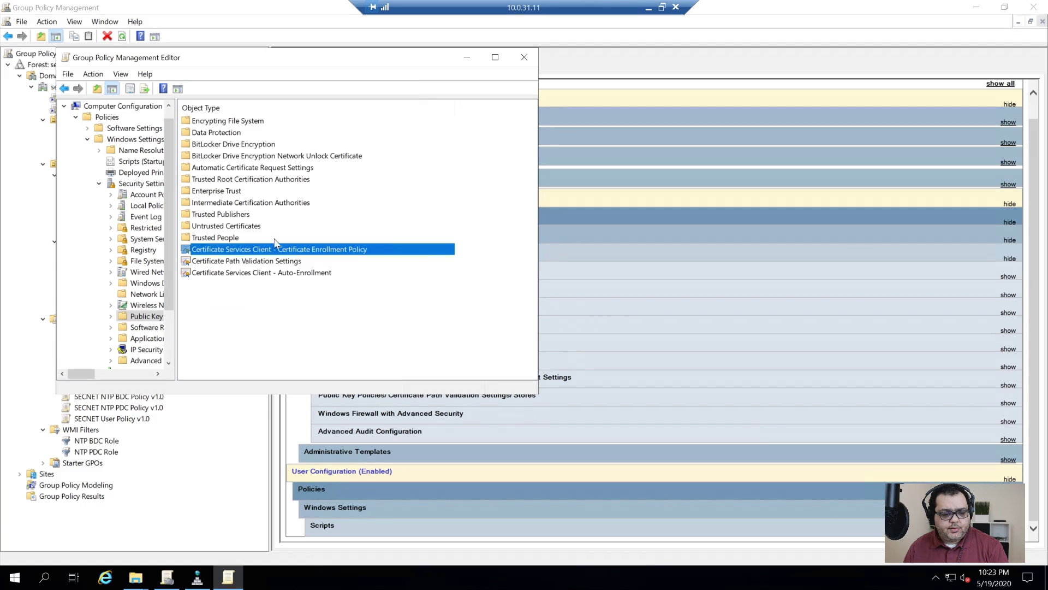
# - Define the Certificate Path Validation store and revocation policy settings
pyautogui.doubleClick(261, 271)
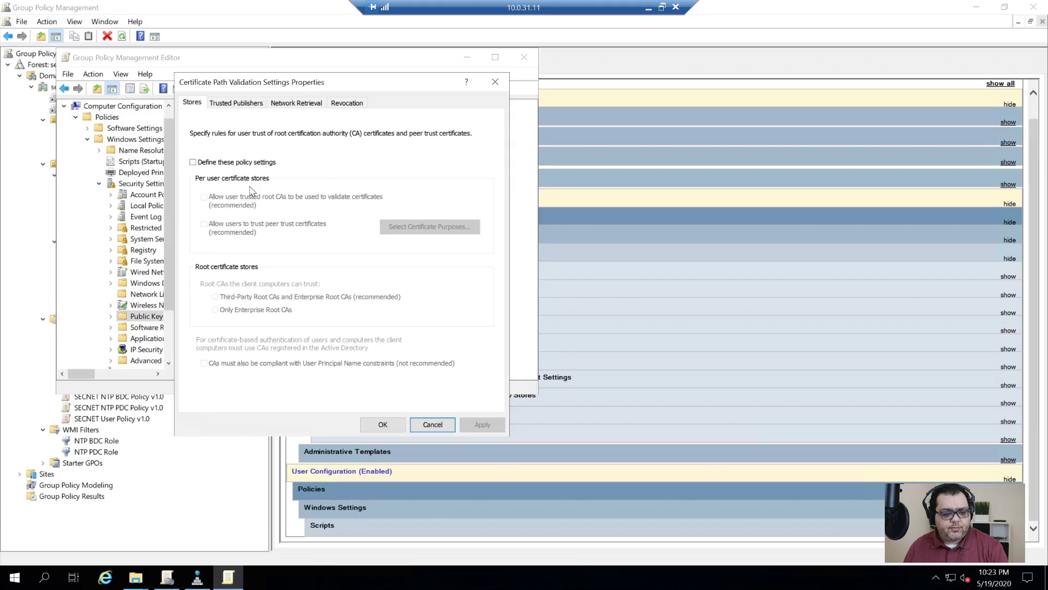
pyautogui.click(244, 161)
pyautogui.click(482, 424)
pyautogui.click(383, 424)
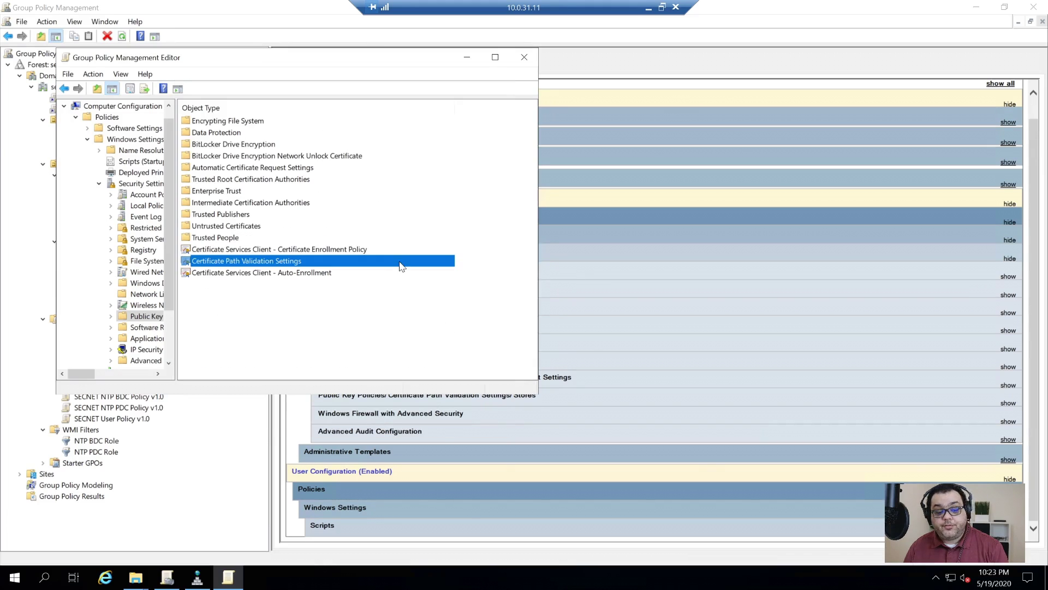
pyautogui.doubleClick(313, 265)
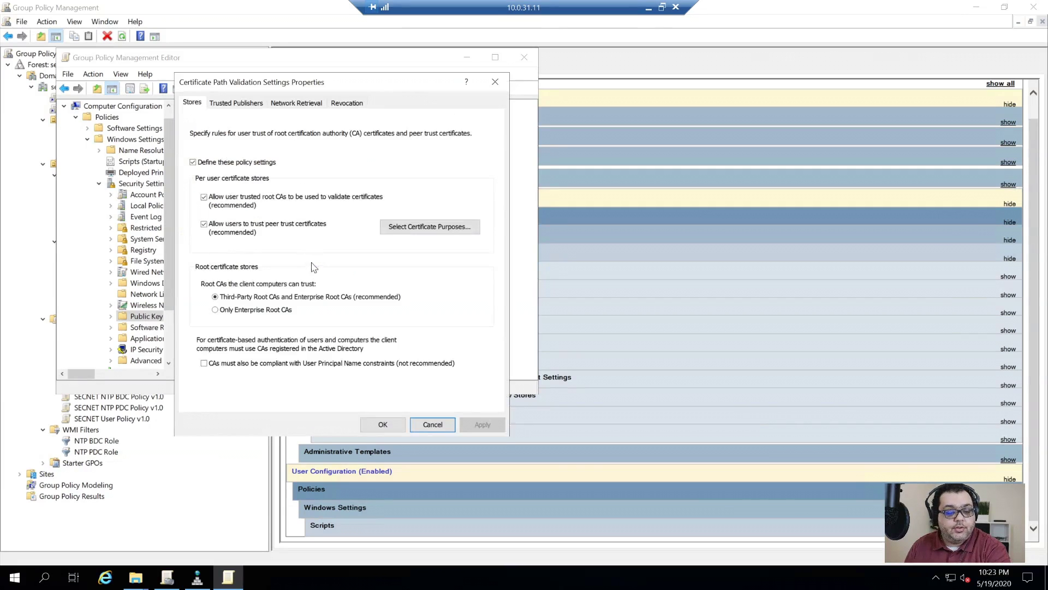
pyautogui.click(235, 106)
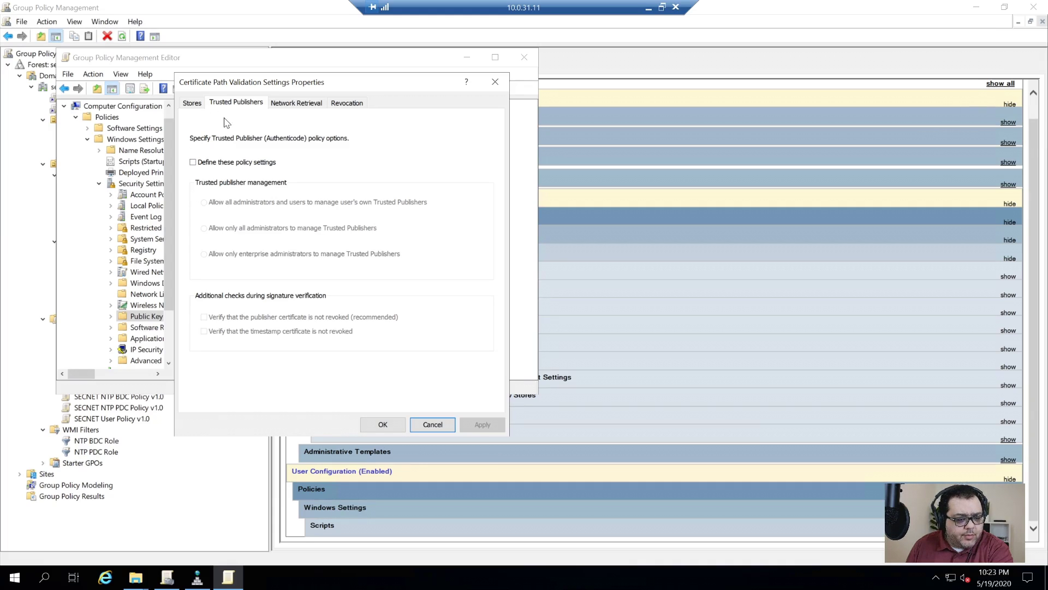
pyautogui.click(306, 103)
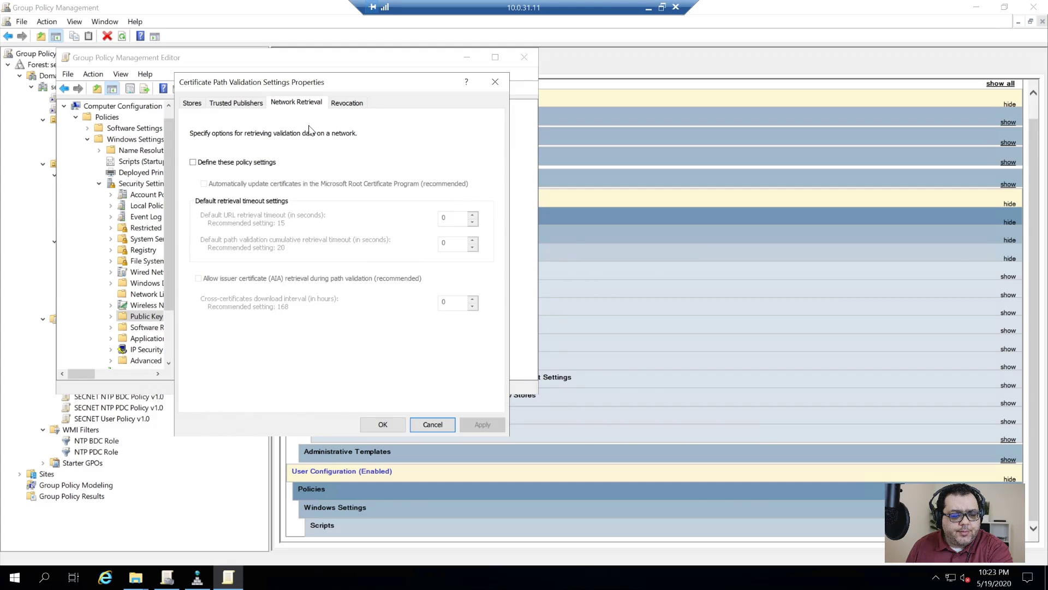
pyautogui.click(340, 104)
pyautogui.click(255, 163)
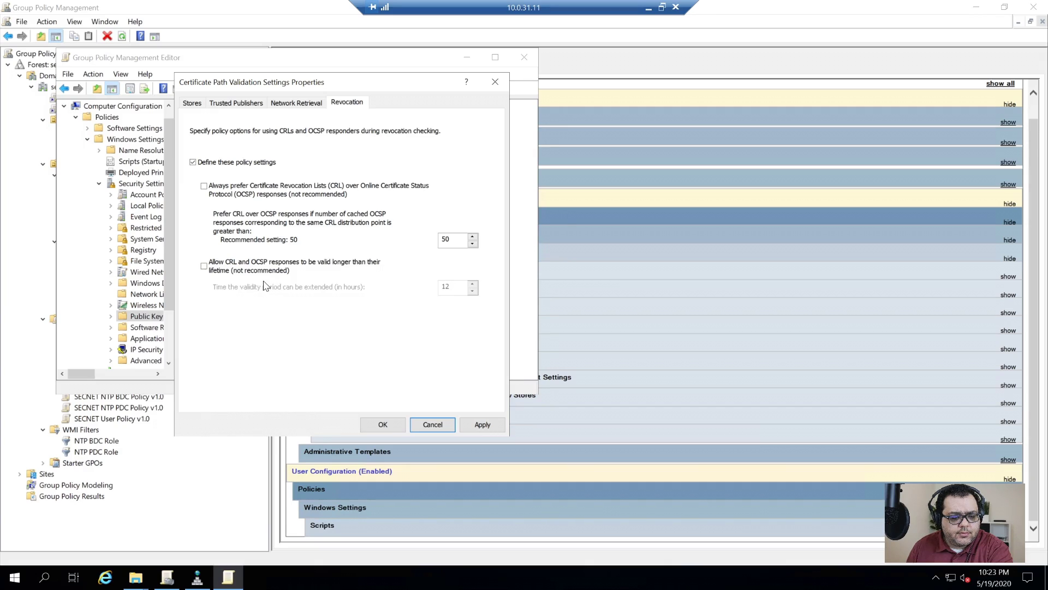
pyautogui.click(380, 427)
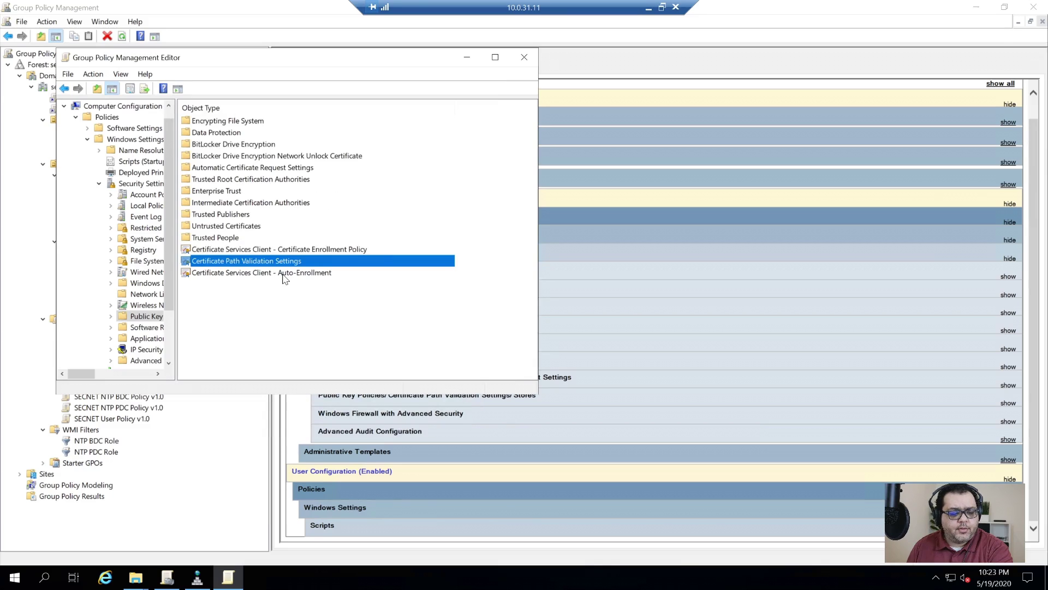
# - Keep Certificate Services Client Auto-Enrollment enabled and close the policy editor
pyautogui.doubleClick(282, 275)
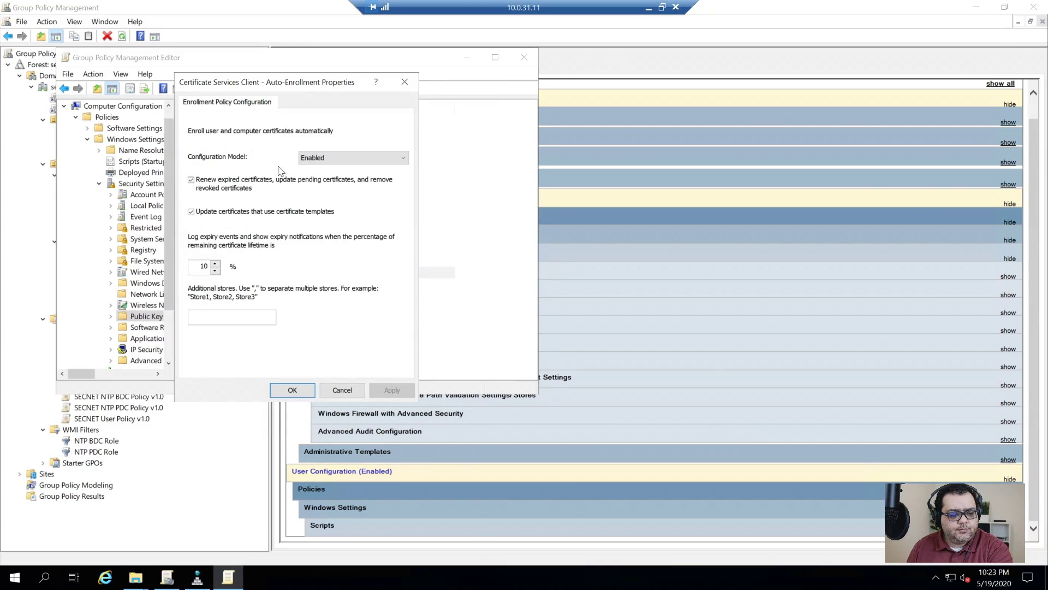
pyautogui.click(295, 391)
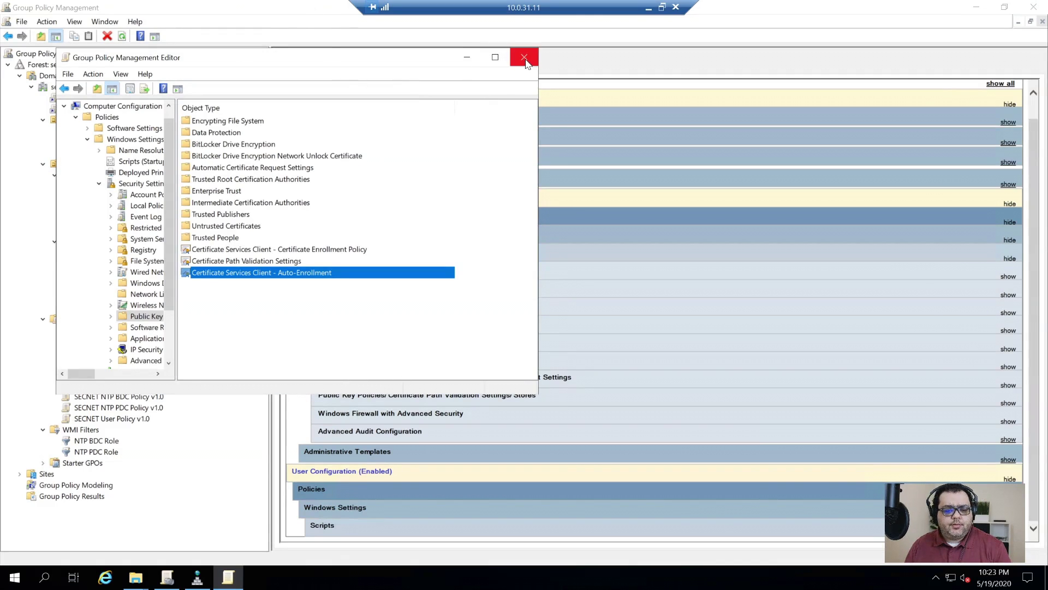
pyautogui.click(524, 57)
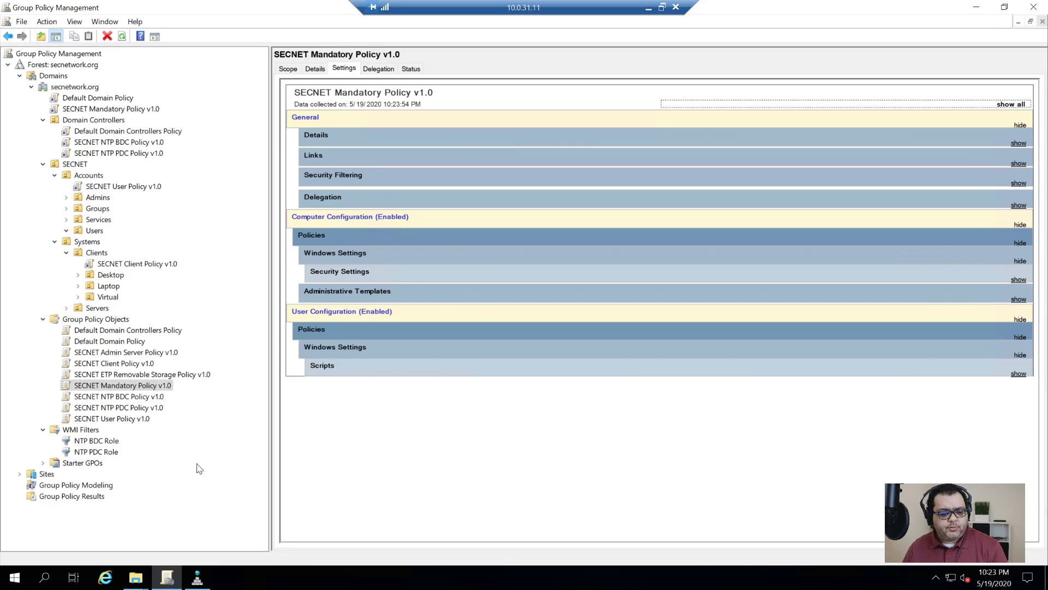
# - Review SECNET User Policy v1.0's report, sync SYSVOL permissions with Active Directory, and close the console
pyautogui.click(115, 418)
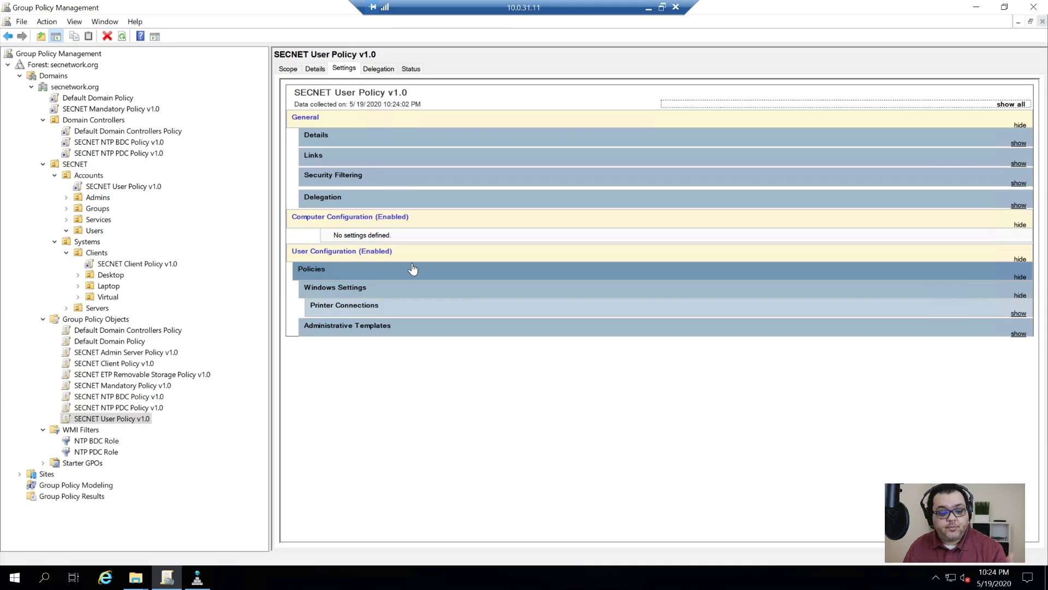
pyautogui.click(317, 276)
pyautogui.click(317, 276)
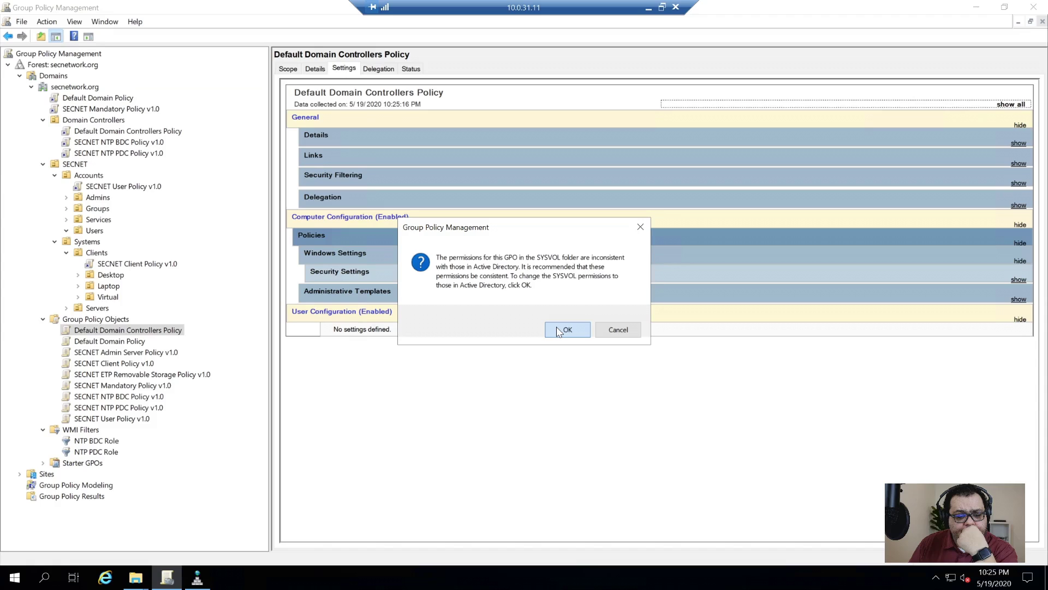
pyautogui.click(559, 331)
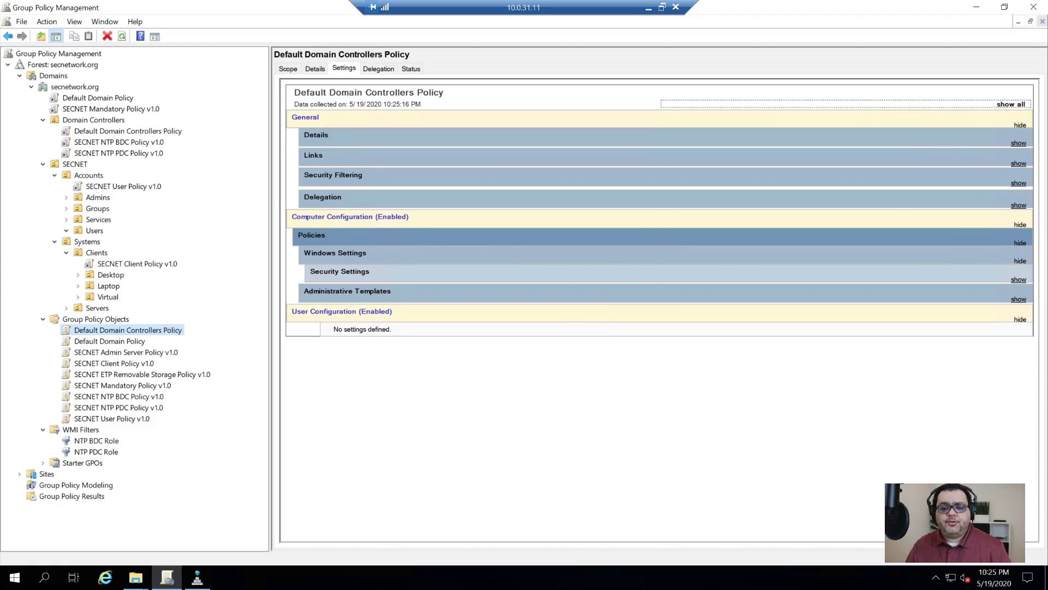
pyautogui.click(1033, 6)
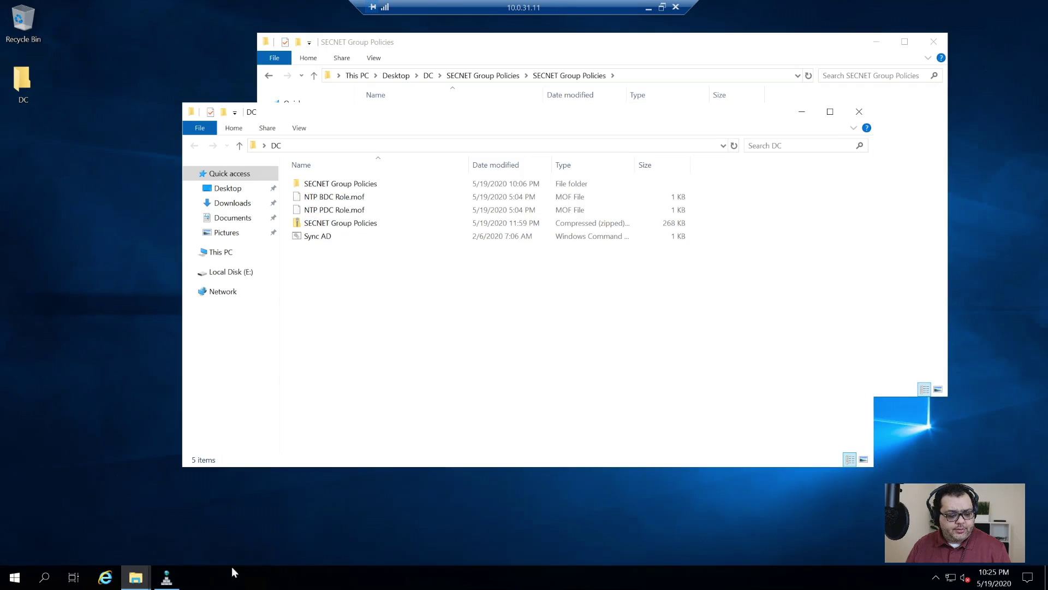
# - Close the DC folder window and launch an administrator Command Prompt via Run (cmd)
pyautogui.click(859, 111)
pyautogui.press('super+d')
pyautogui.press('super+r')
pyautogui.write('cmd')
pyautogui.press('Return')
# - Run gpupdate /force twice to force a Group Policy refresh on the server
pyautogui.write('gpupdate /force')
pyautogui.press('Return')
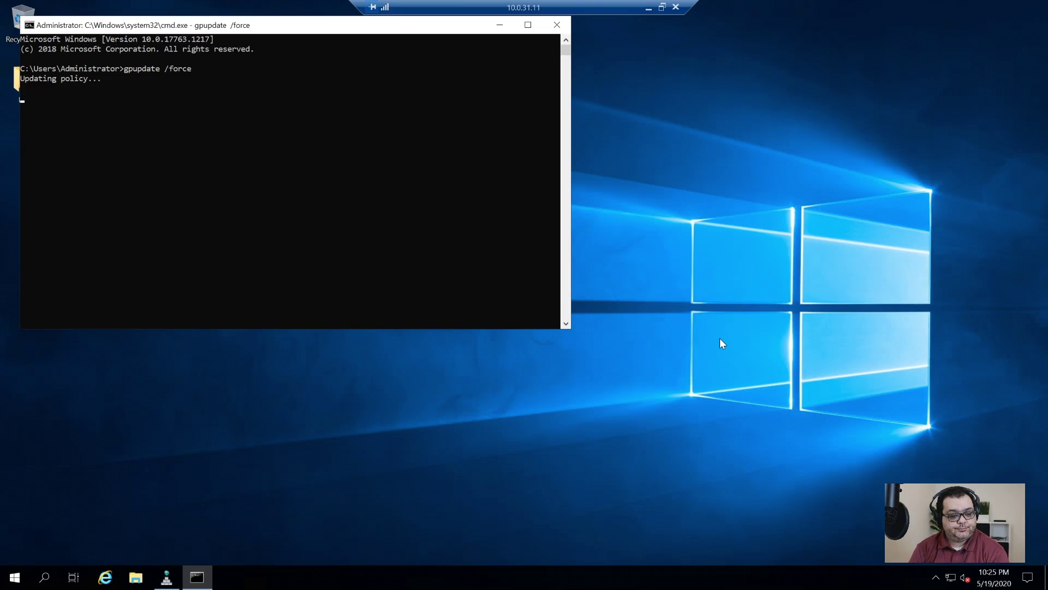
pyautogui.press('Up')
pyautogui.press('Return')
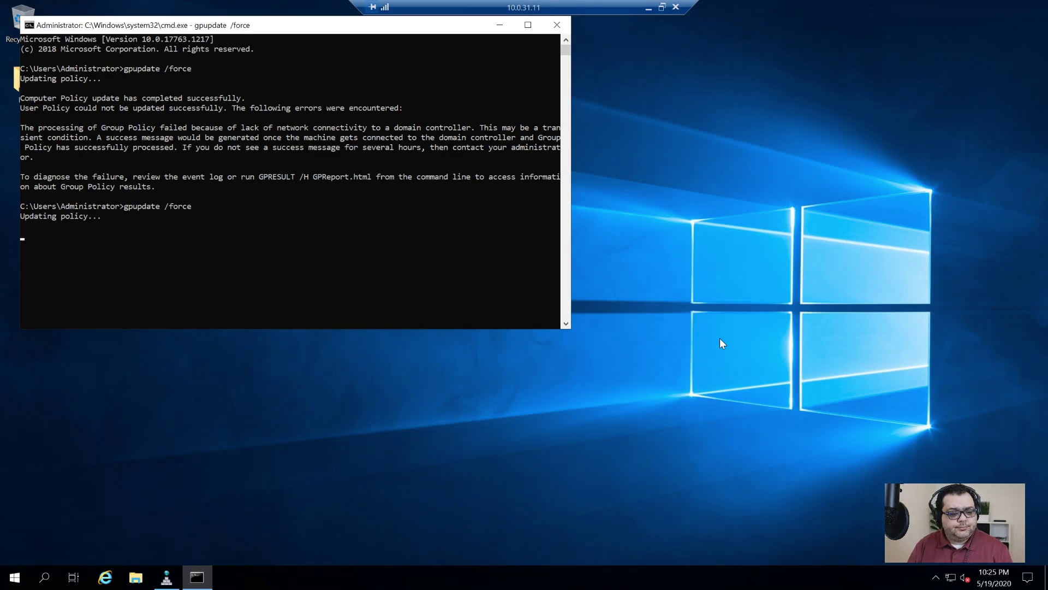
# - Close the remaining folder window and sign out of the session from the Start menu
pyautogui.press('super')
pyautogui.click(14, 547)
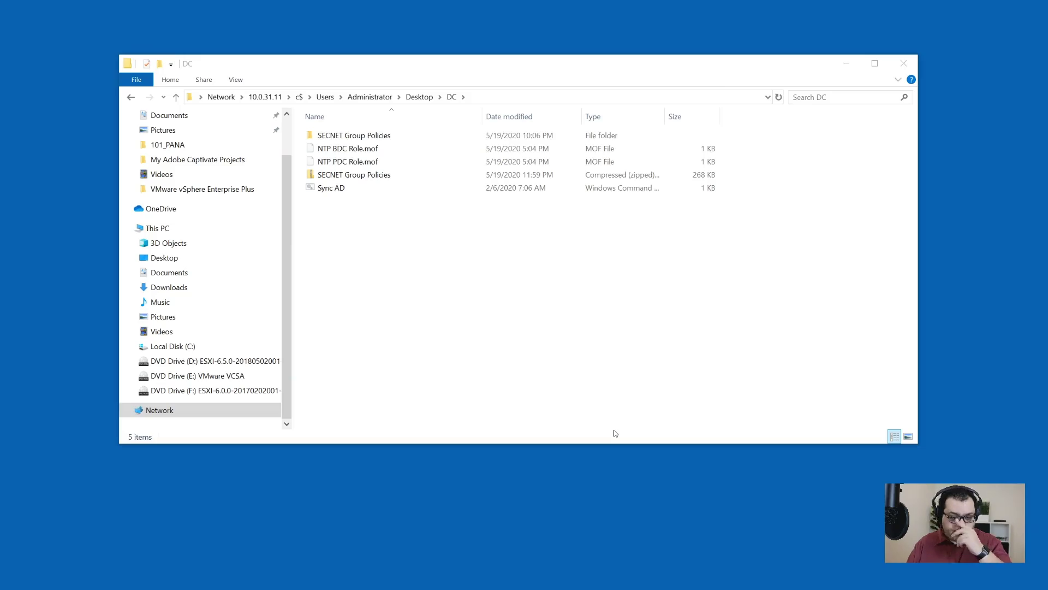
pyautogui.click(903, 64)
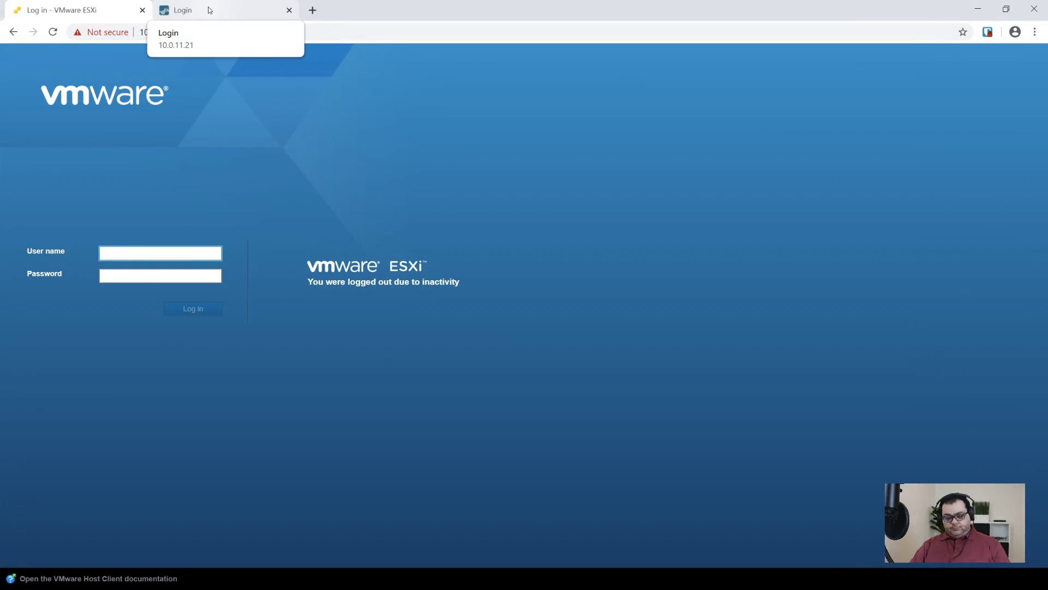
# - Click OK on the SECNET Policy Statement and on the admin's first-time sign-in notice
pyautogui.click(209, 9)
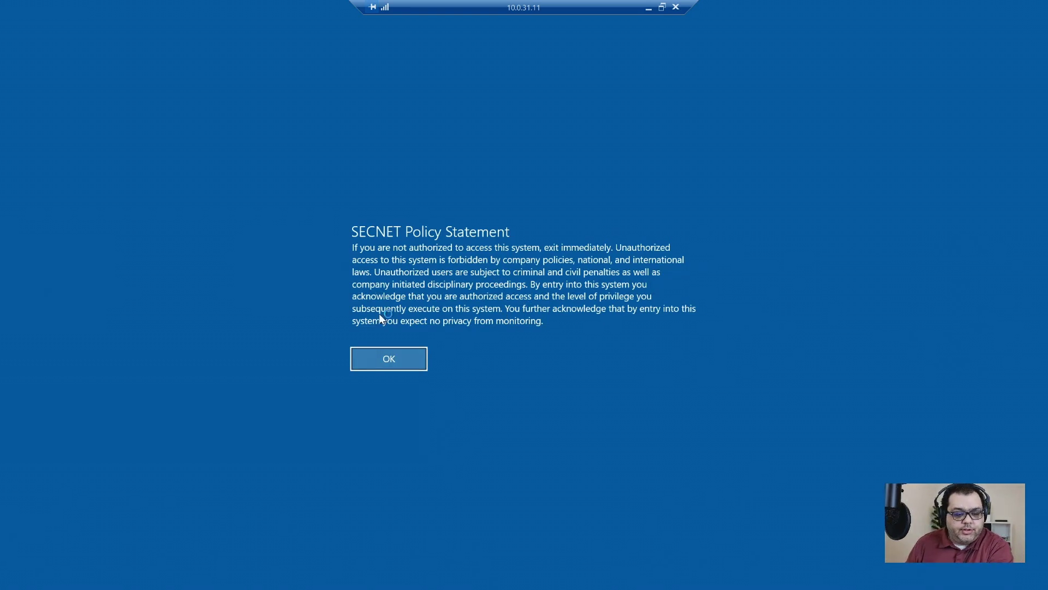
pyautogui.click(386, 361)
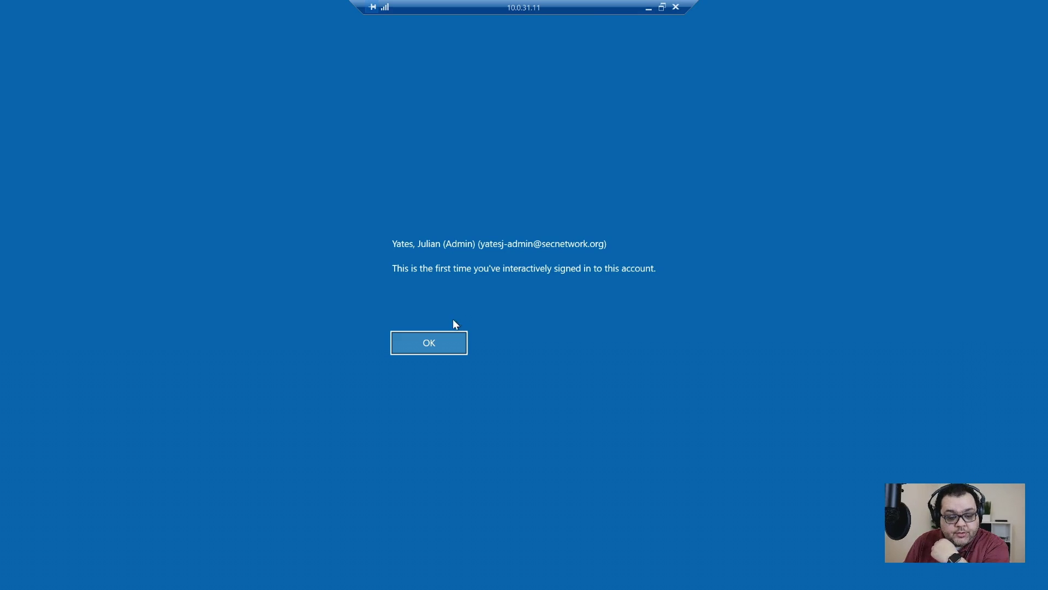
pyautogui.click(426, 342)
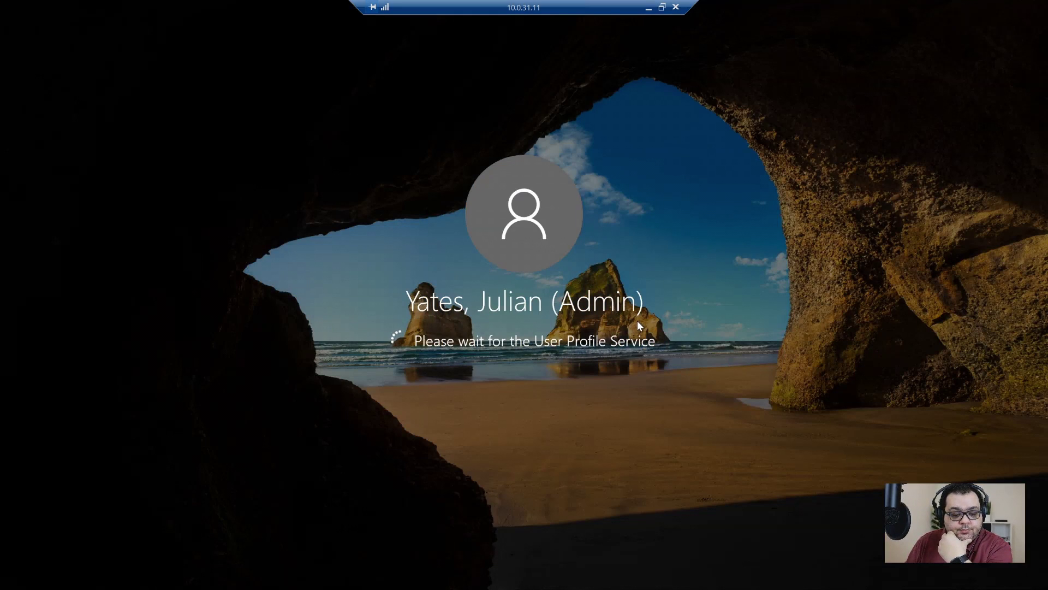
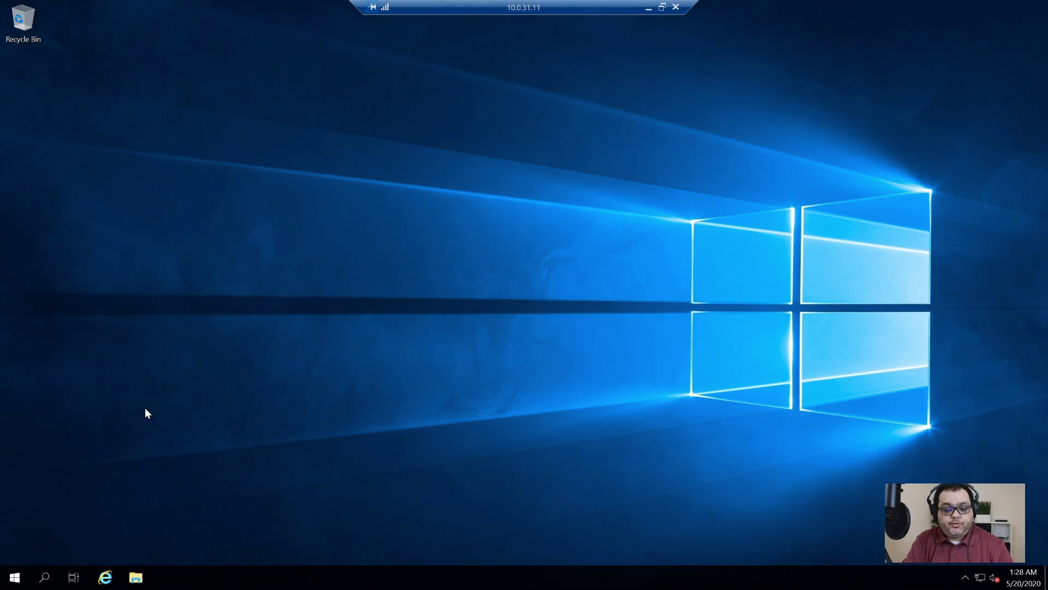
# - Launch dsa.msc as administrator and maximize the Active Directory Users and Computers window
pyautogui.press('super')
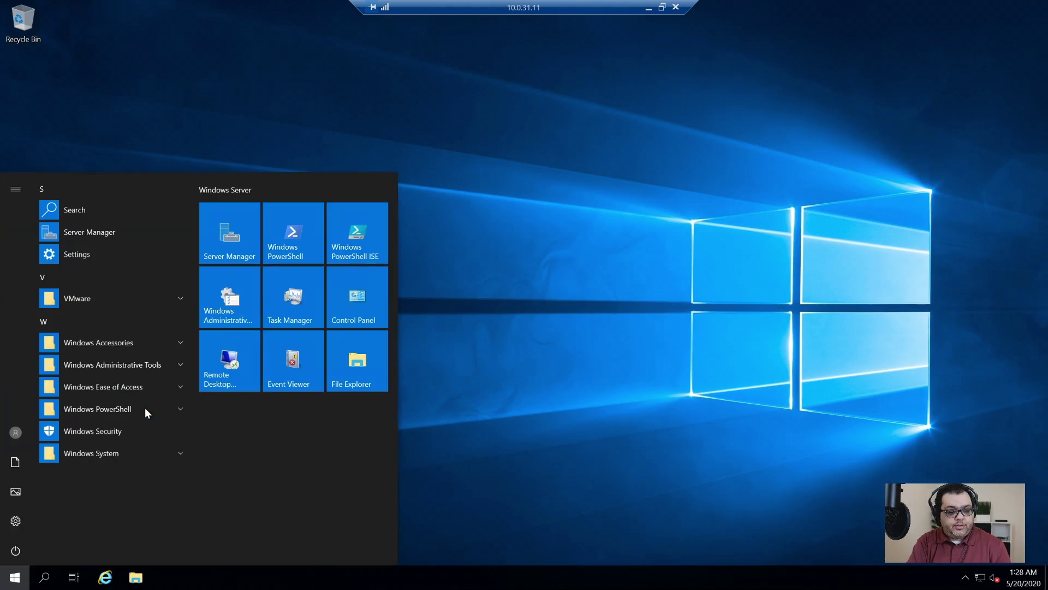
pyautogui.write('dsa.msc')
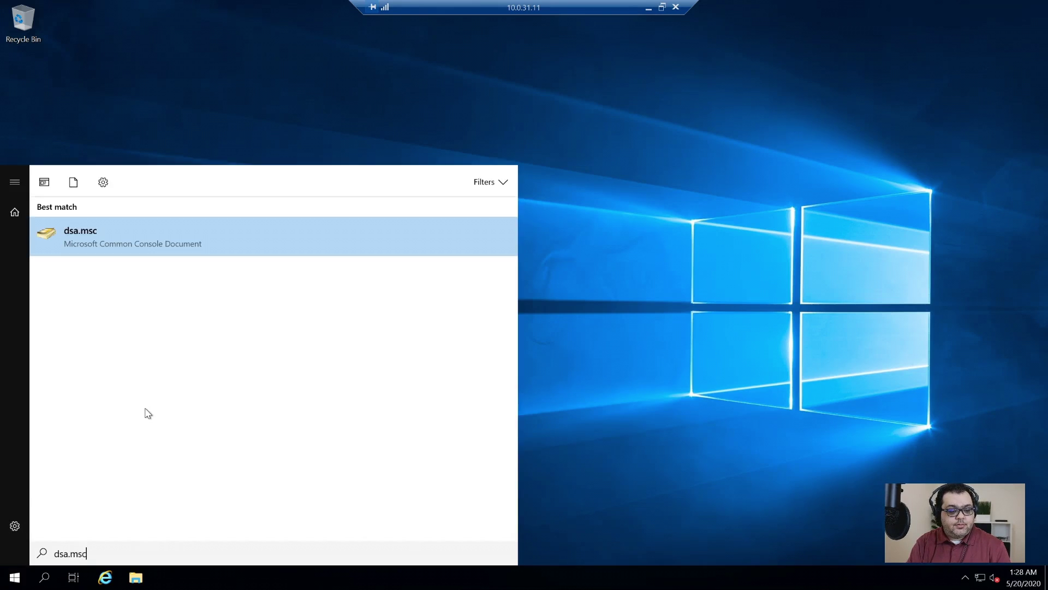
pyautogui.press('Return')
pyautogui.hotkey('alt', 'y')
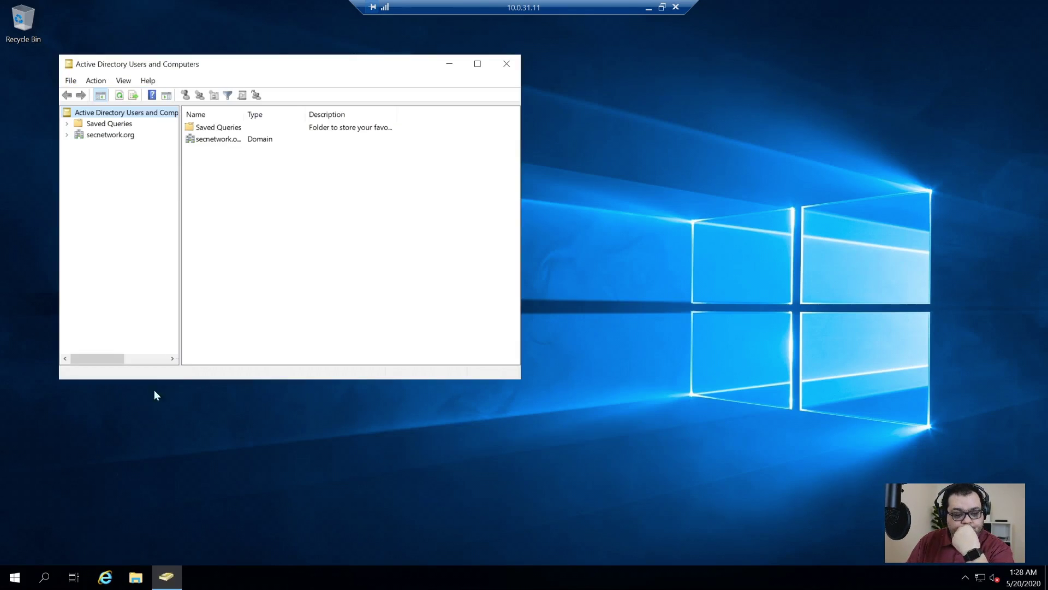
pyautogui.click(478, 64)
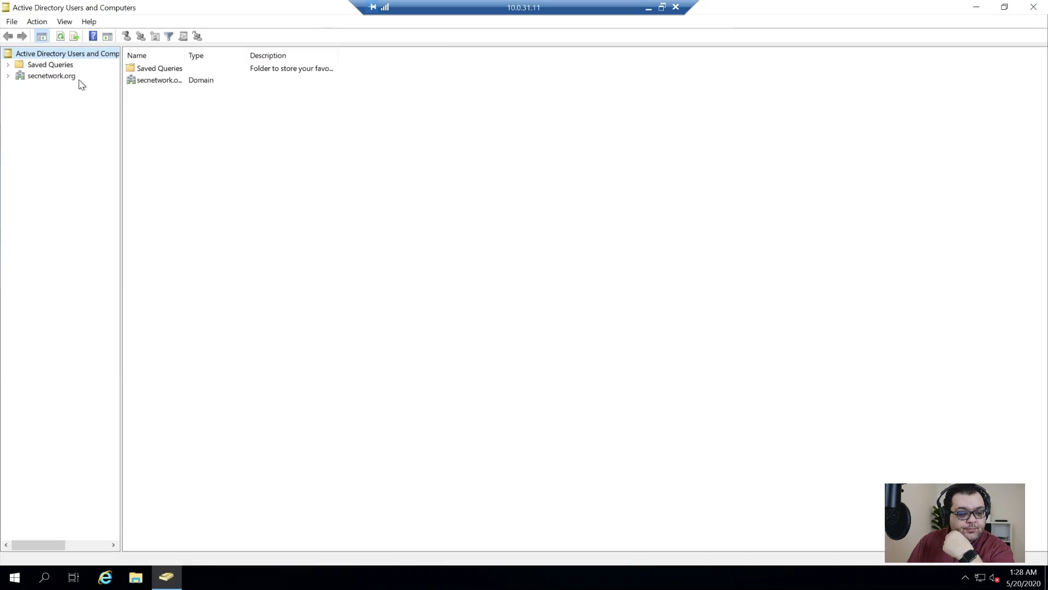
# - Expand secnetwork.org > SECNET, widen the tree pane, and open the Accounts unit
pyautogui.click(21, 80)
pyautogui.click(145, 140)
pyautogui.doubleClick(145, 126)
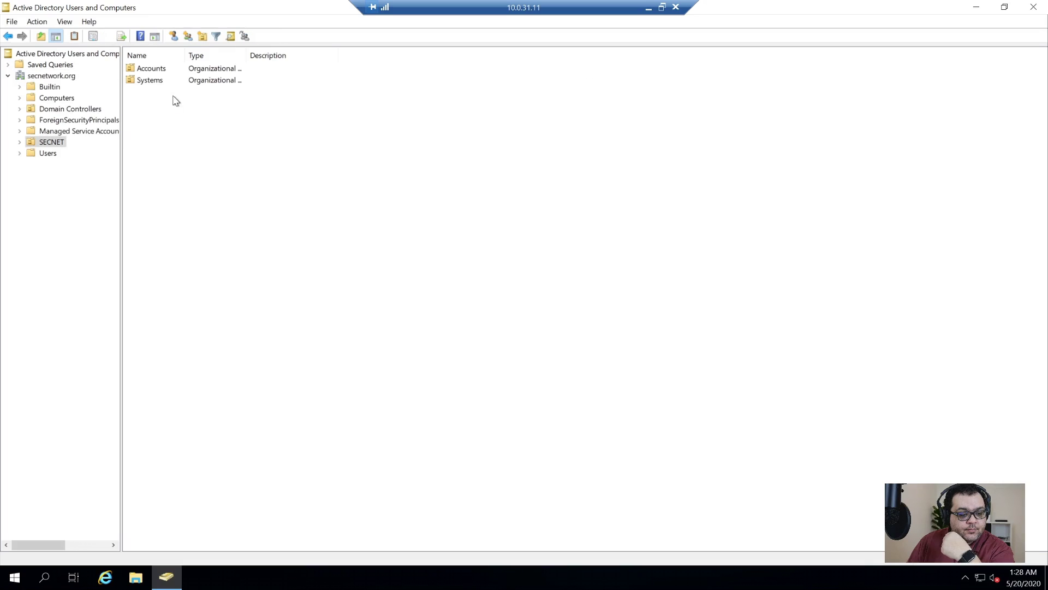
pyautogui.moveTo(121, 141); pyautogui.dragTo(216, 140)
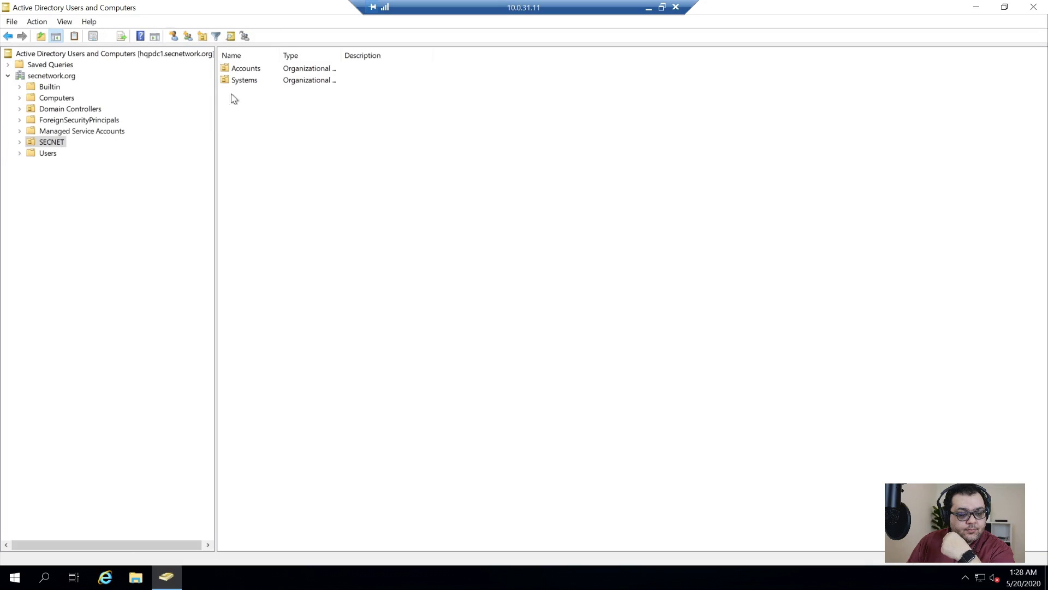
pyautogui.click(257, 81)
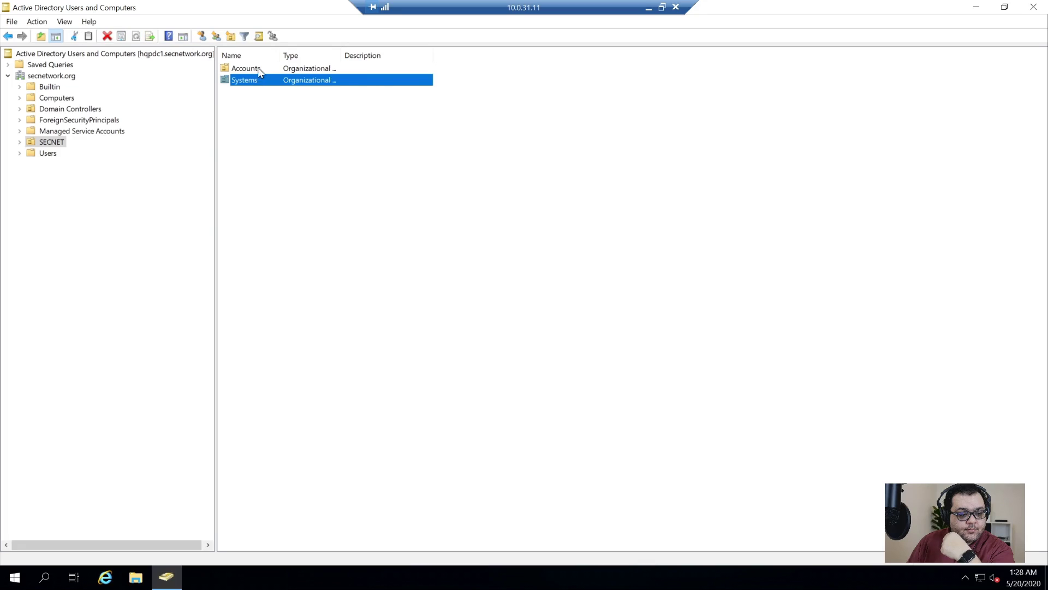
pyautogui.click(259, 69)
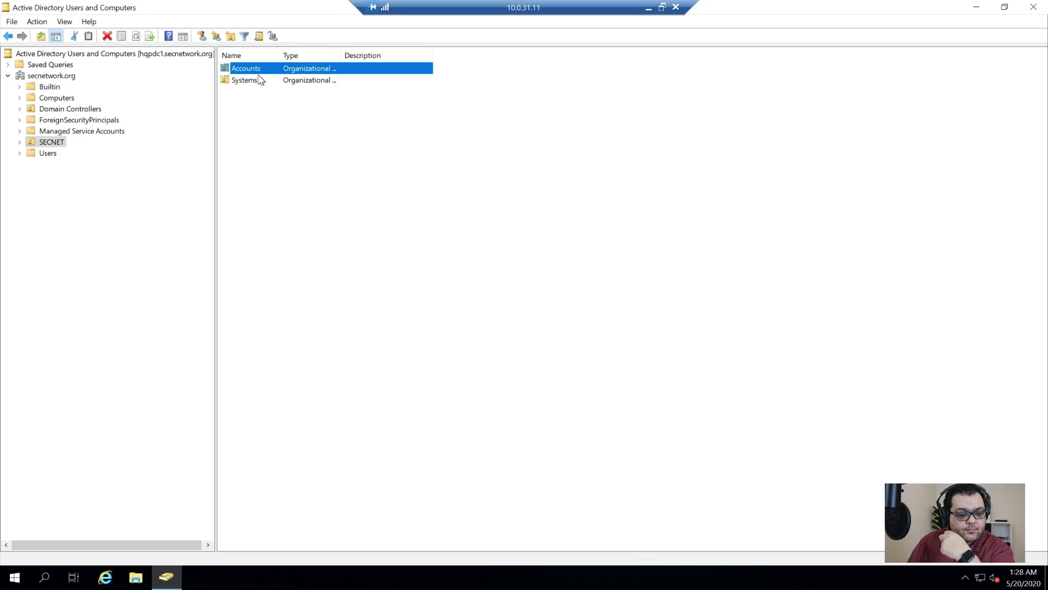
pyautogui.doubleClick(251, 70)
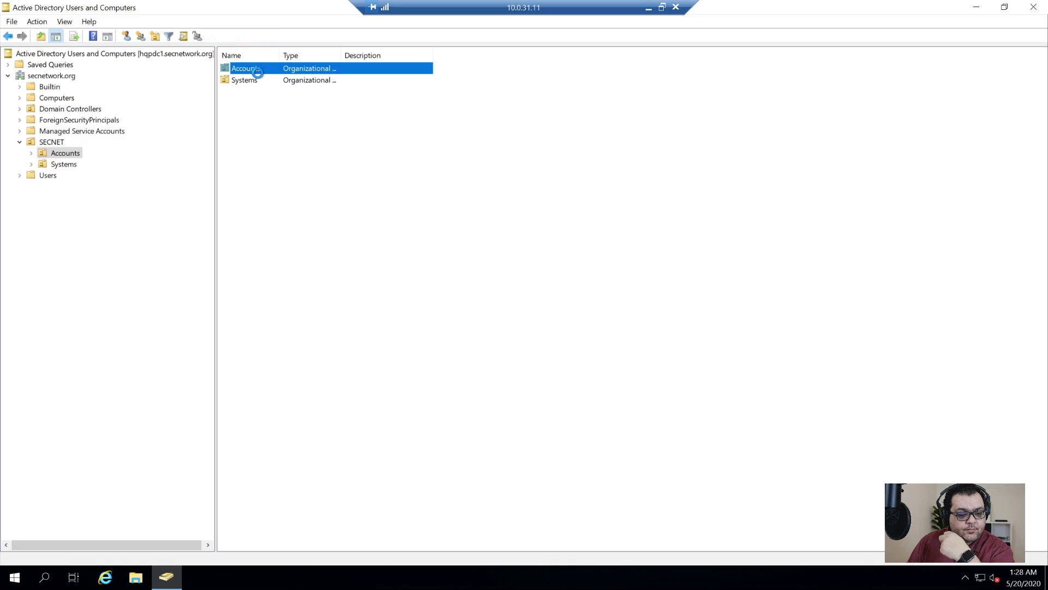
# - Open the Administrator account's Properties from the domain's built-in Users container
pyautogui.click(47, 176)
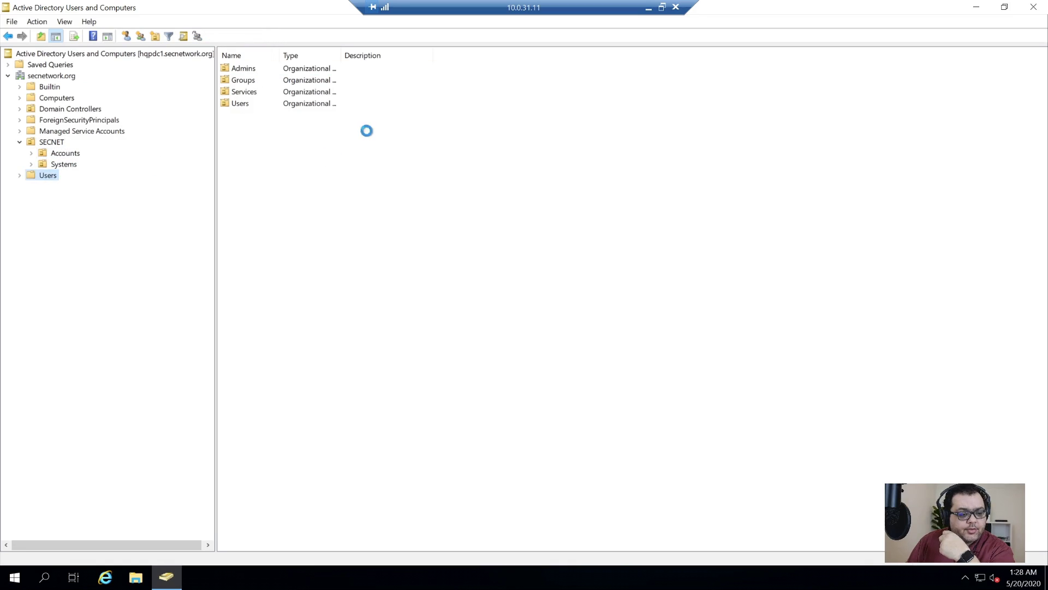
pyautogui.doubleClick(280, 51)
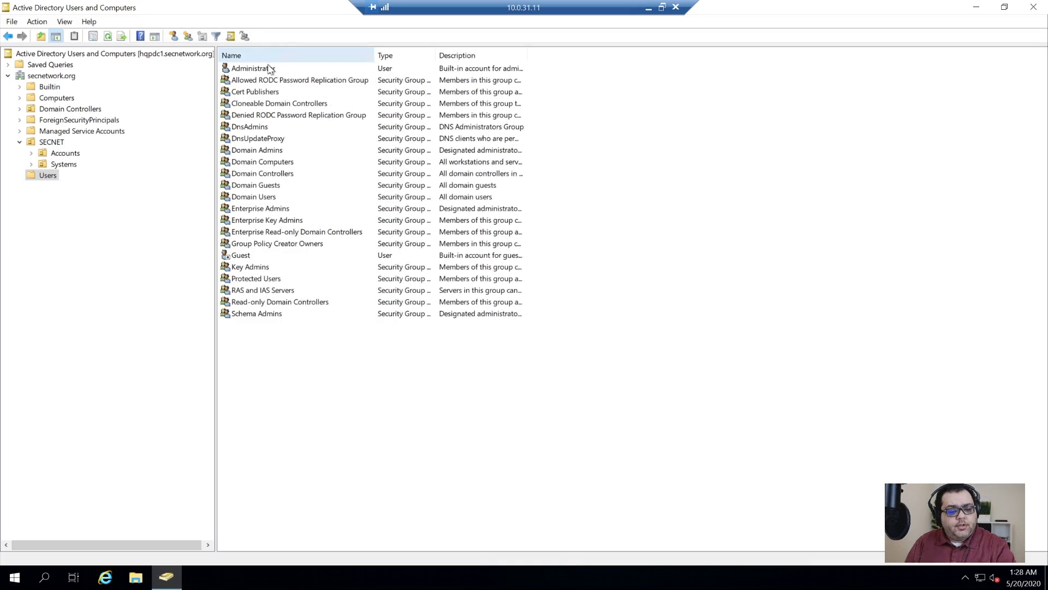
pyautogui.click(269, 69)
pyautogui.press('Return')
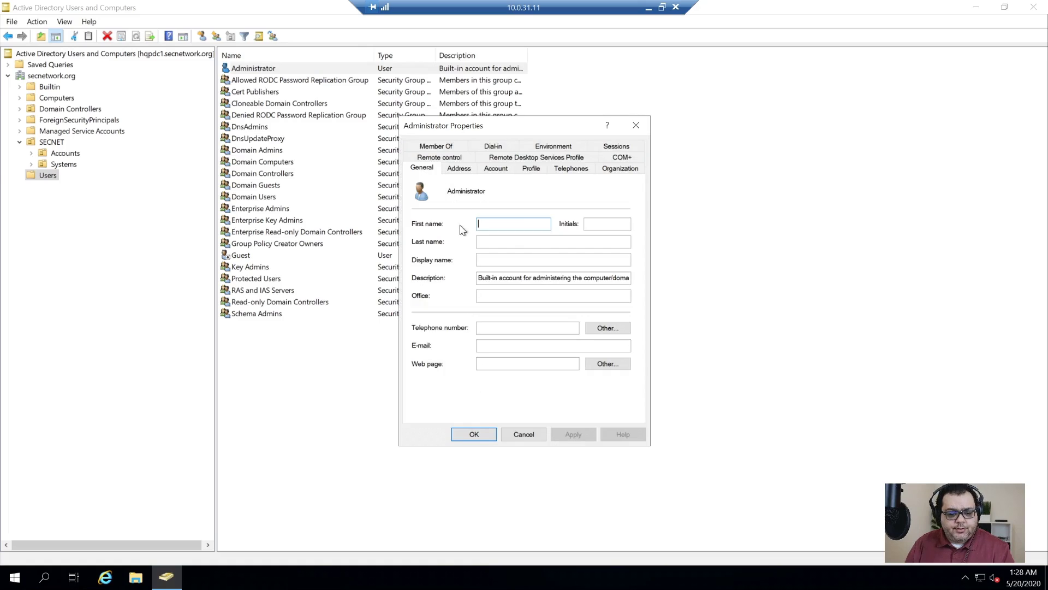
# - Look over the Administrator's Address and Account tabs, then cancel the Properties dialog
pyautogui.click(460, 168)
pyautogui.click(496, 169)
pyautogui.click(570, 226)
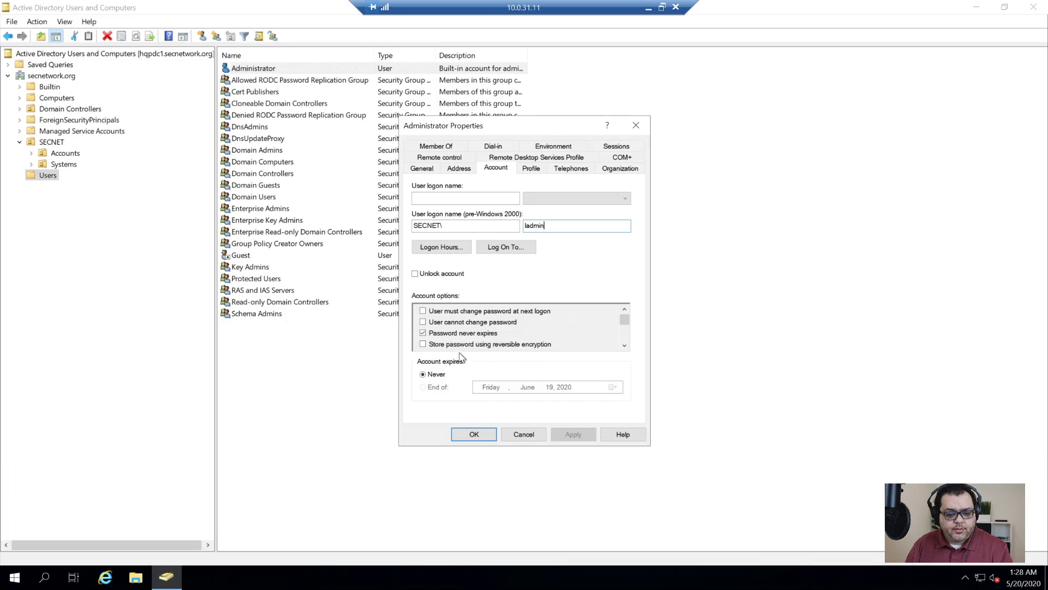
pyautogui.click(523, 432)
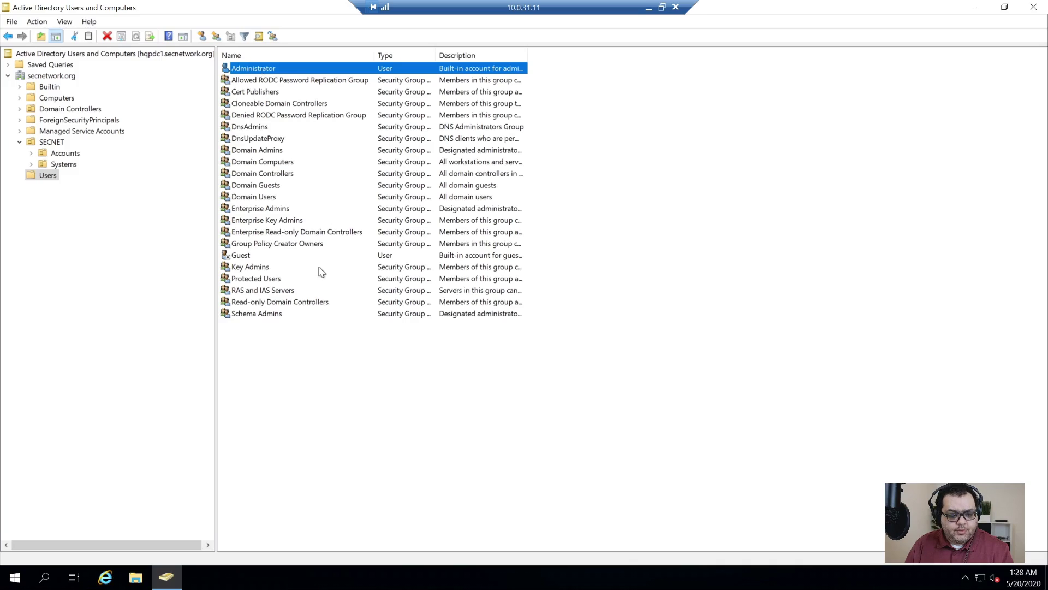
# - Reset the Administrator password, entering and confirming the new password, and acknowledge the change
pyautogui.hotkey('shift', 'F10')
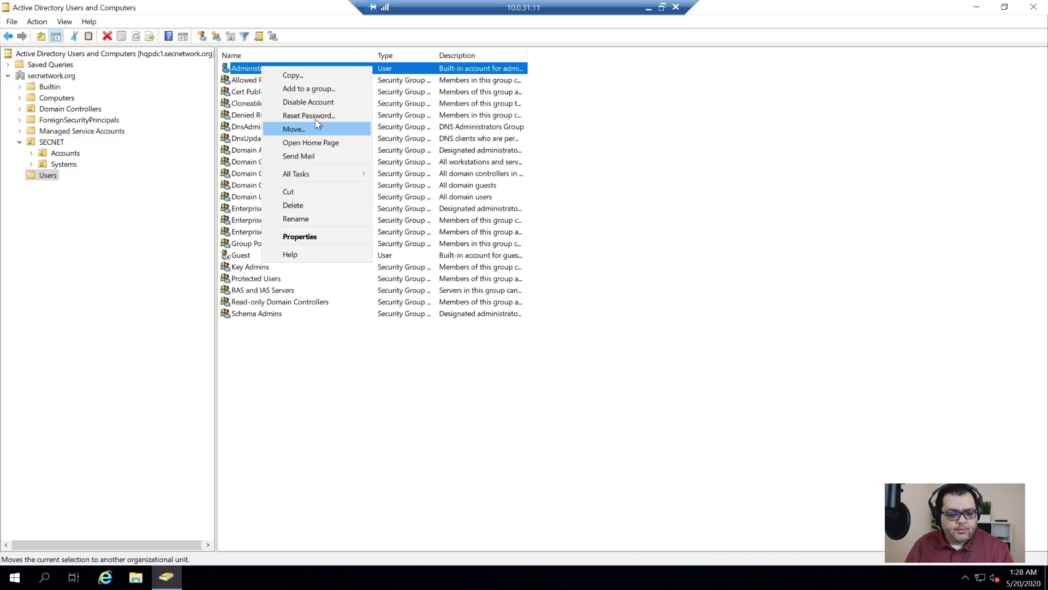
pyautogui.click(313, 116)
pyautogui.hotkey('ctrl', 'v')
pyautogui.press('Tab')
pyautogui.hotkey('ctrl', 'v')
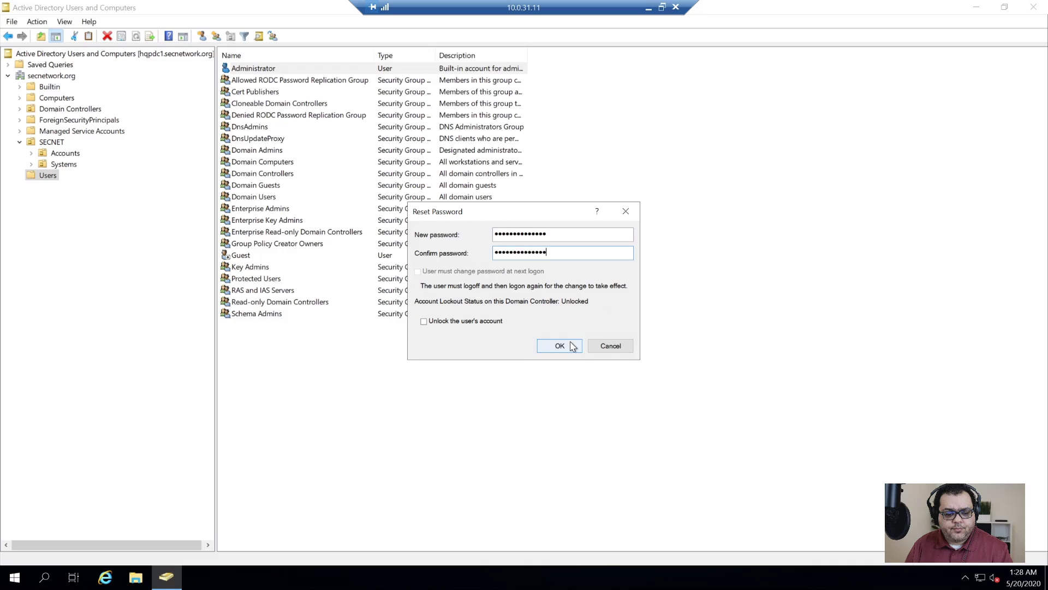
pyautogui.click(567, 346)
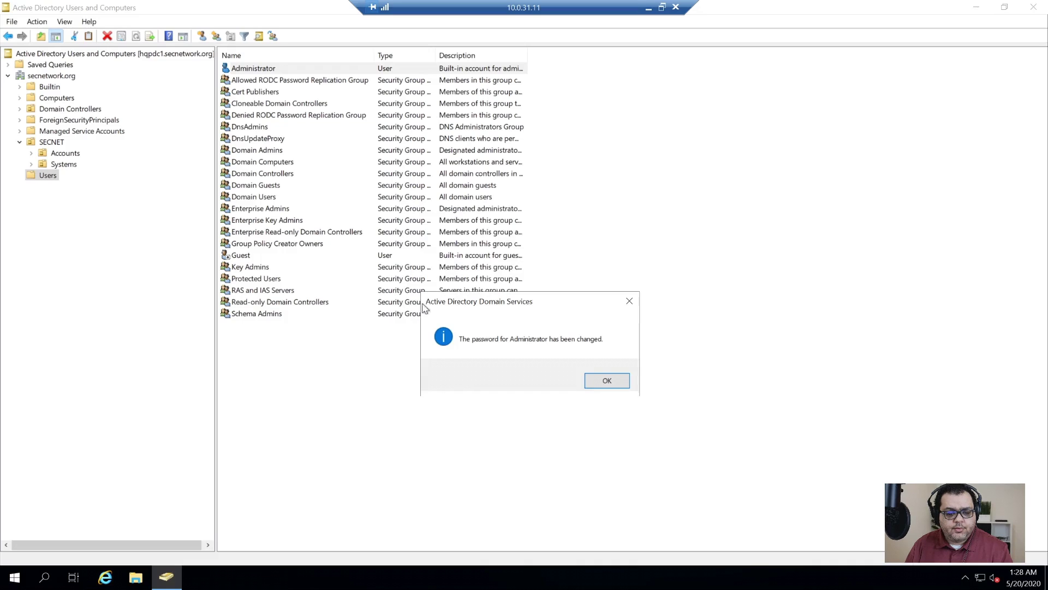
pyautogui.click(626, 382)
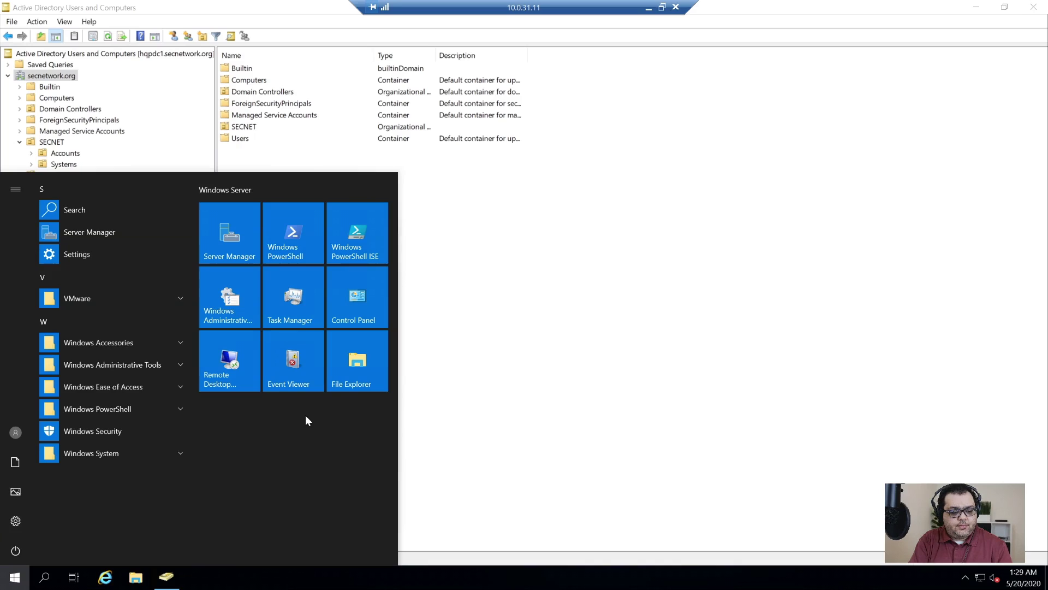
# - Open an elevated Command Prompt and run gpupdate /force
pyautogui.press('super')
pyautogui.press('super')
pyautogui.write('cmd')
pyautogui.hotkey('ctrl', 'shift', 'Return')
pyautogui.press('Left')
pyautogui.press('Return')
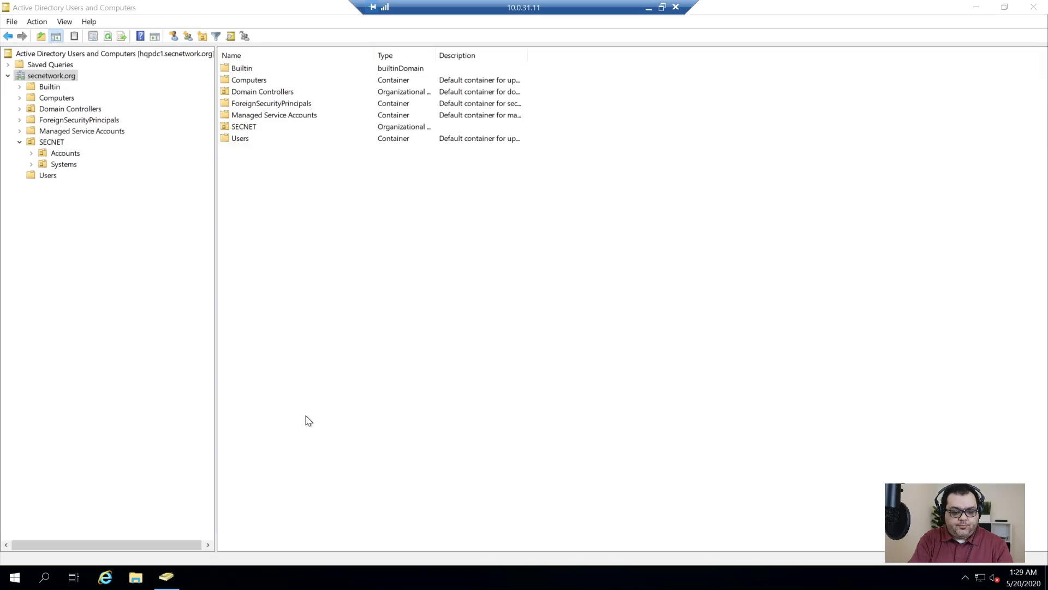
pyautogui.write('gpupdate /force')
pyautogui.press('Return')
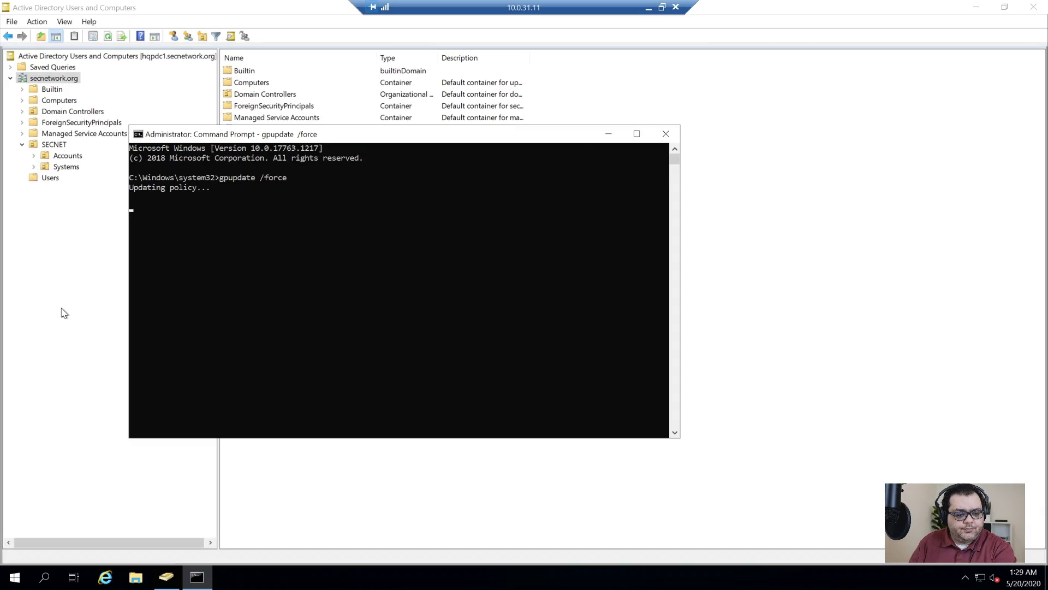
# - Run gpresult /r and maximize the console to read the report
pyautogui.moveTo(274, 137); pyautogui.dragTo(453, 207)
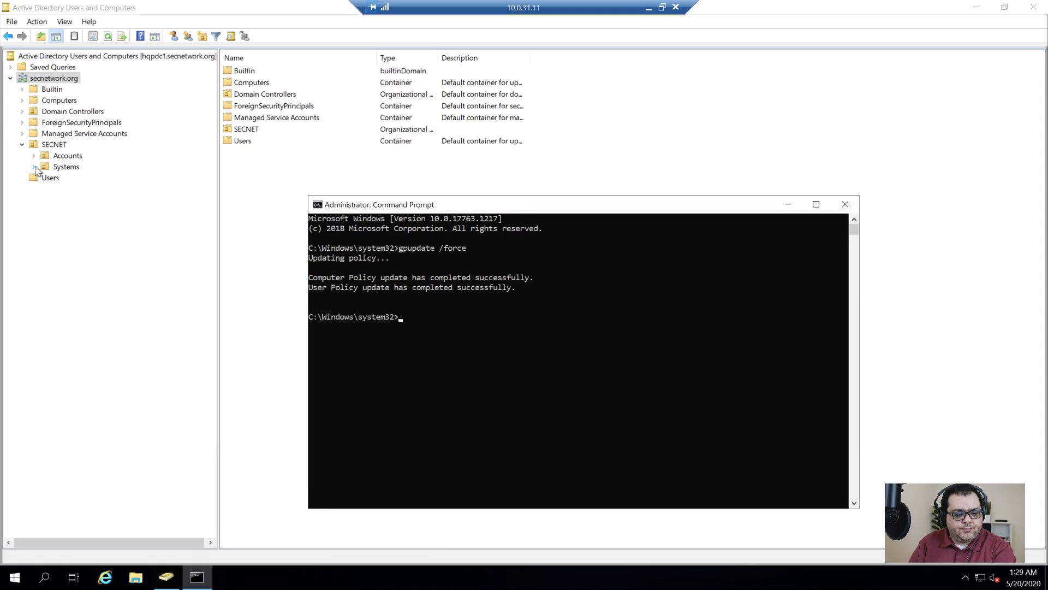
pyautogui.click(438, 395)
pyautogui.press('Escape')
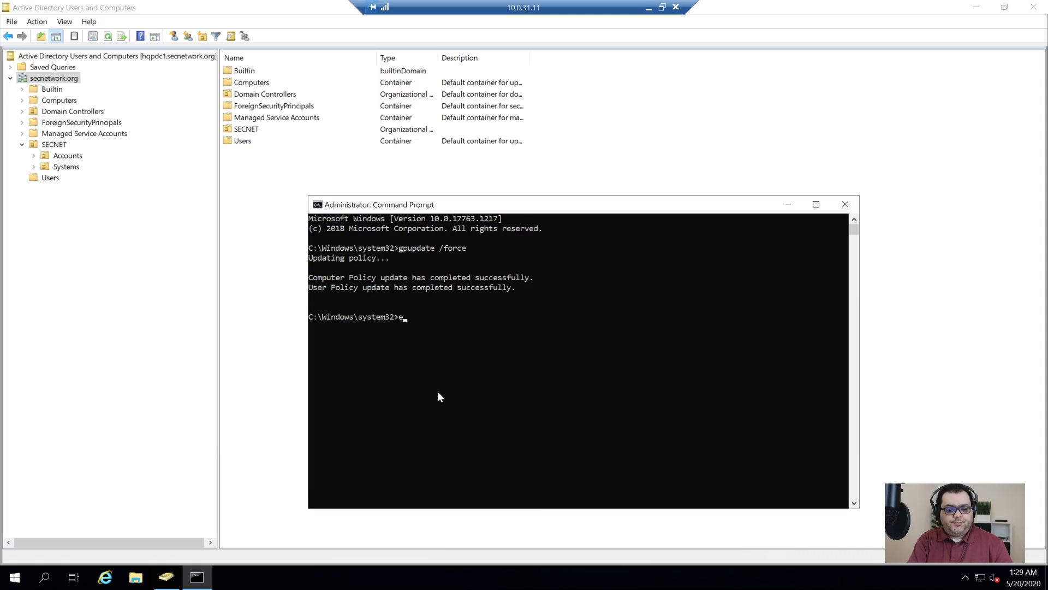
pyautogui.write('gpresult /r')
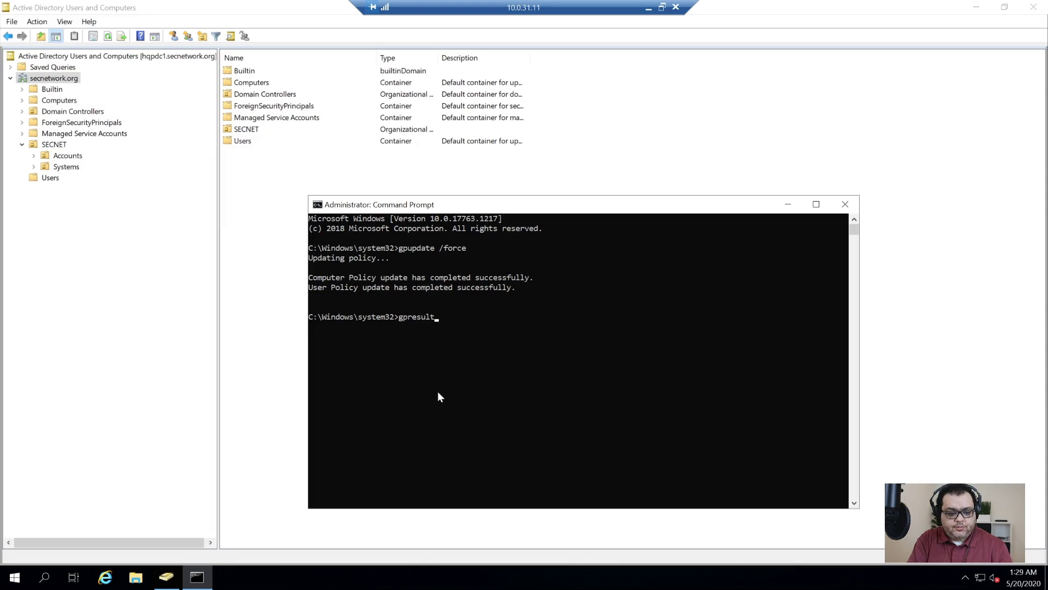
pyautogui.press('Return')
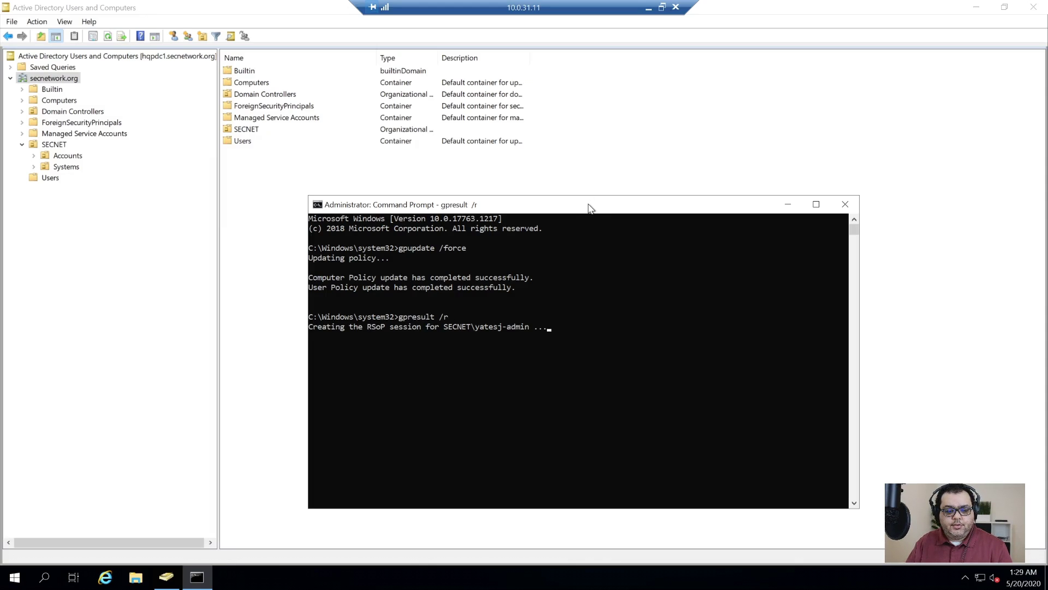
pyautogui.doubleClick(589, 207)
pyautogui.scroll(15, 381, 338)
pyautogui.scroll(-1, 382, 338)
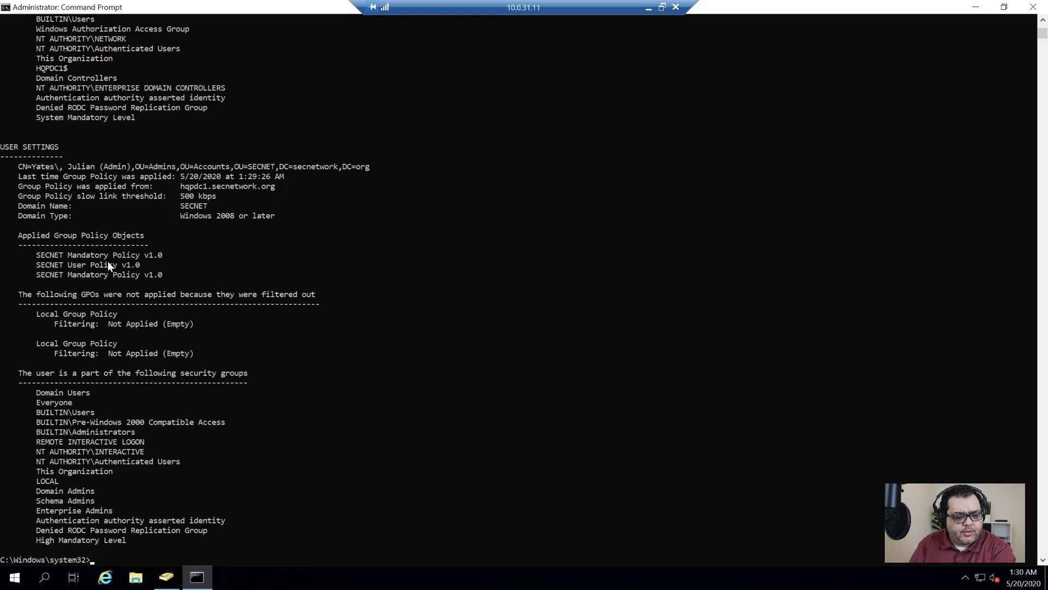
# - Highlight the applied GPO lines in the report, then close Command Prompt with exit
pyautogui.moveTo(9, 255); pyautogui.dragTo(187, 274)
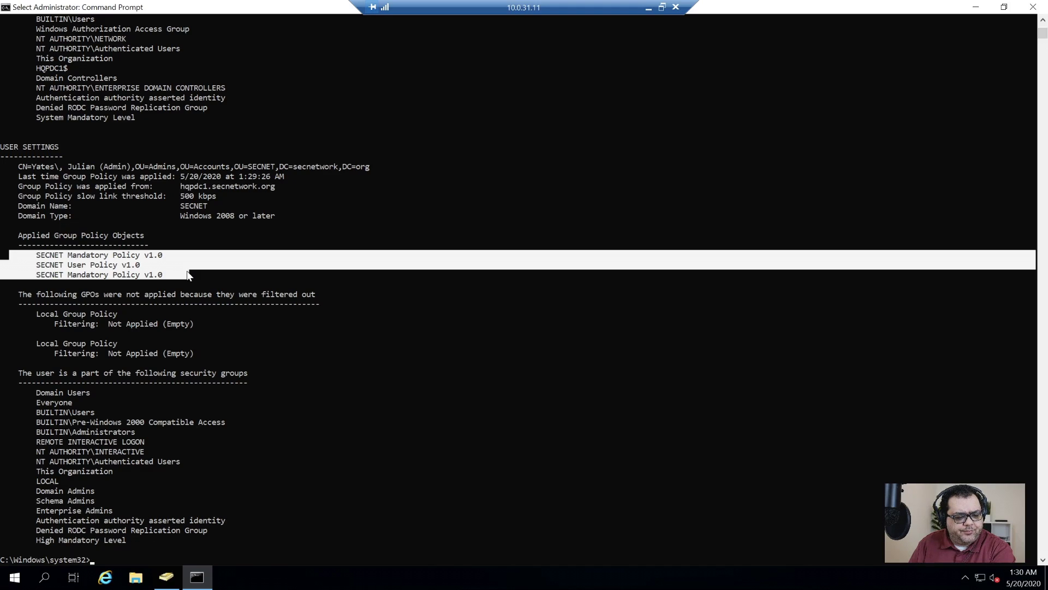
pyautogui.moveTo(5, 255); pyautogui.dragTo(227, 277)
pyautogui.click(88, 275)
pyautogui.press('Escape')
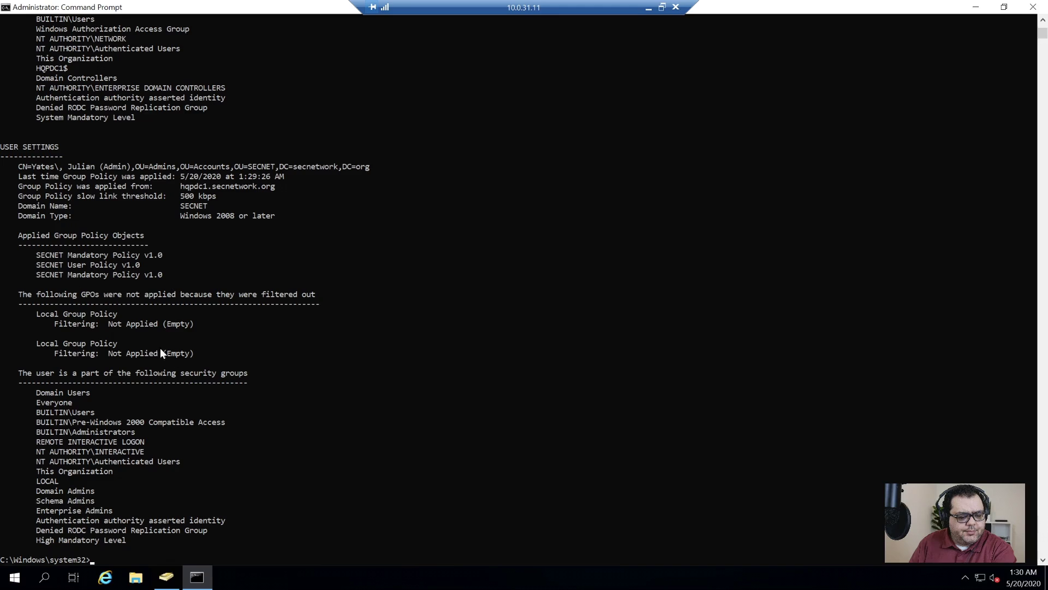
pyautogui.scroll(-8, 185, 359)
pyautogui.scroll(8, 184, 359)
pyautogui.write('exit')
pyautogui.press('Return')
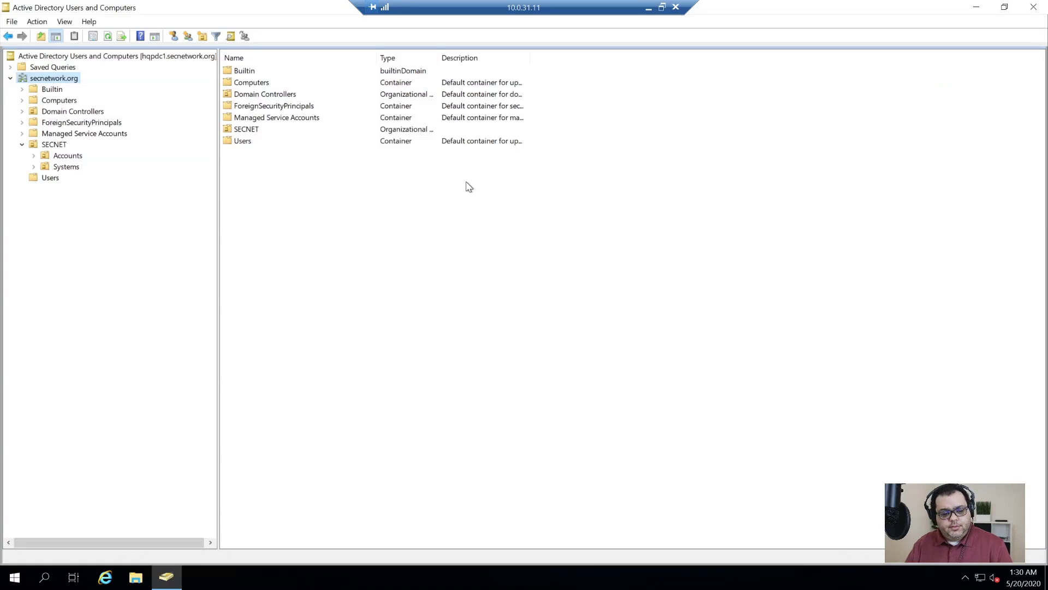
# - Launch DNS Manager maximized and expand HQPDC1's Forward Lookup Zones
pyautogui.click(34, 156)
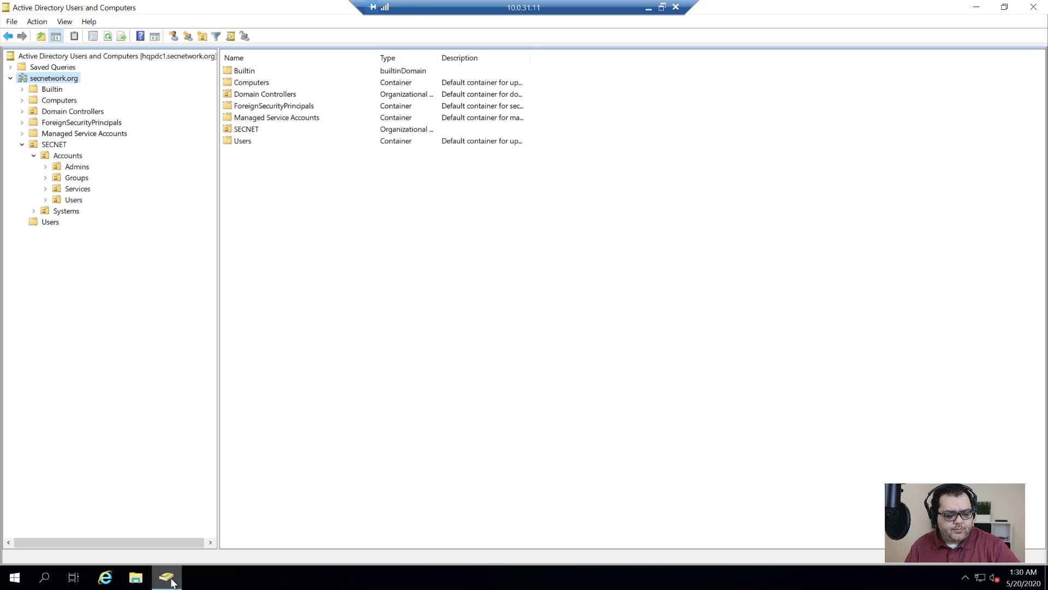
pyautogui.click(166, 578)
pyautogui.press('super')
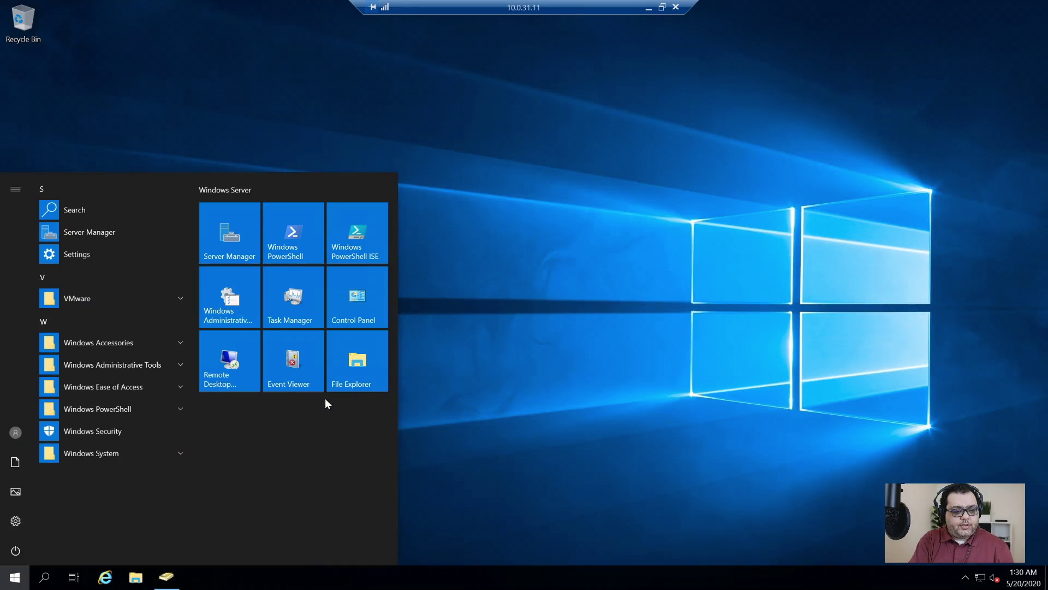
pyautogui.write('dsa')
pyautogui.press('Return')
pyautogui.click(447, 363)
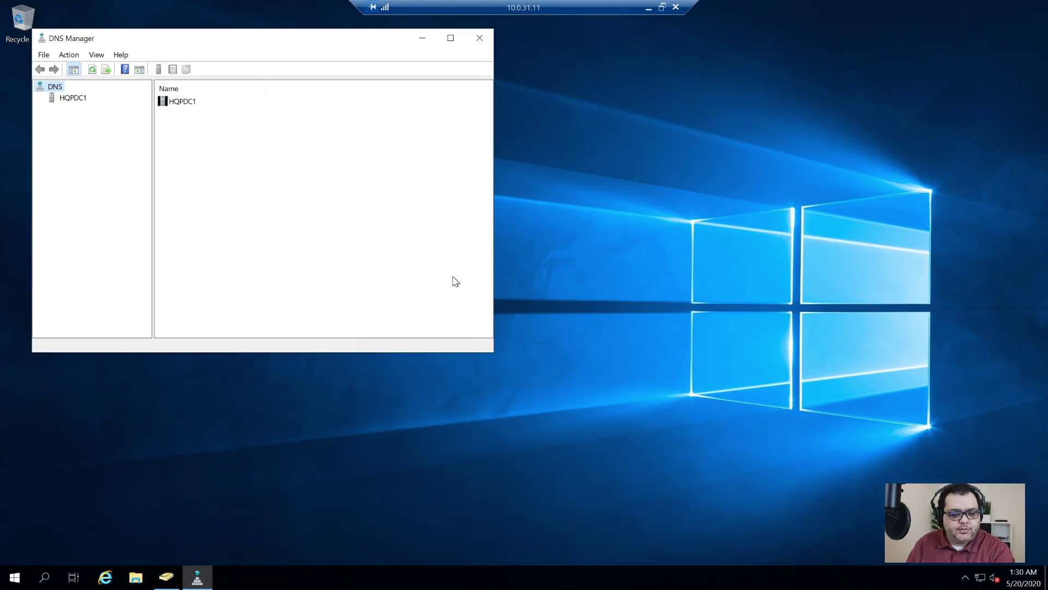
pyautogui.click(450, 38)
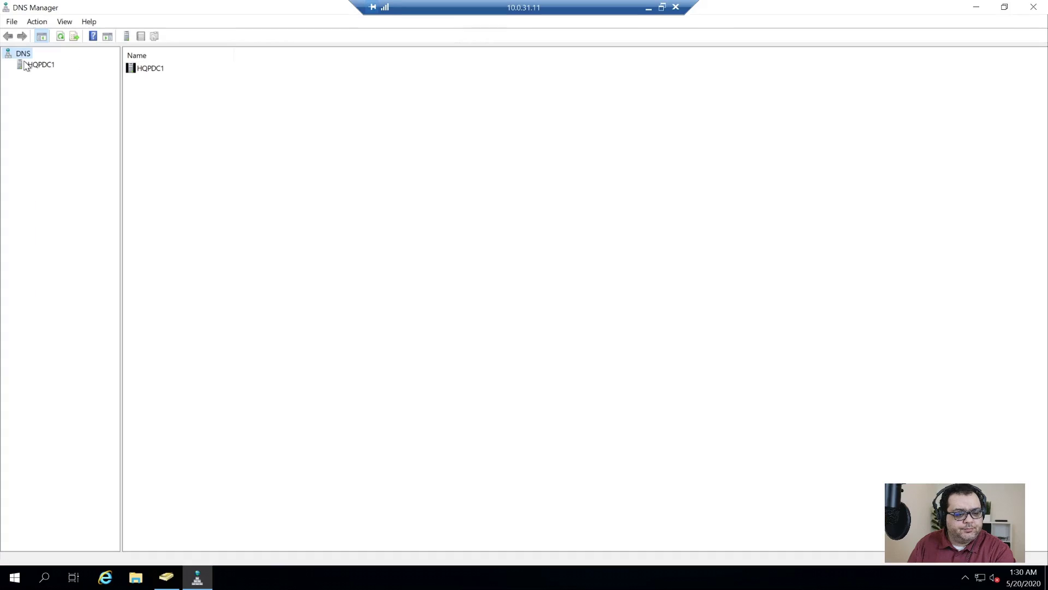
pyautogui.click(33, 64)
pyautogui.click(8, 65)
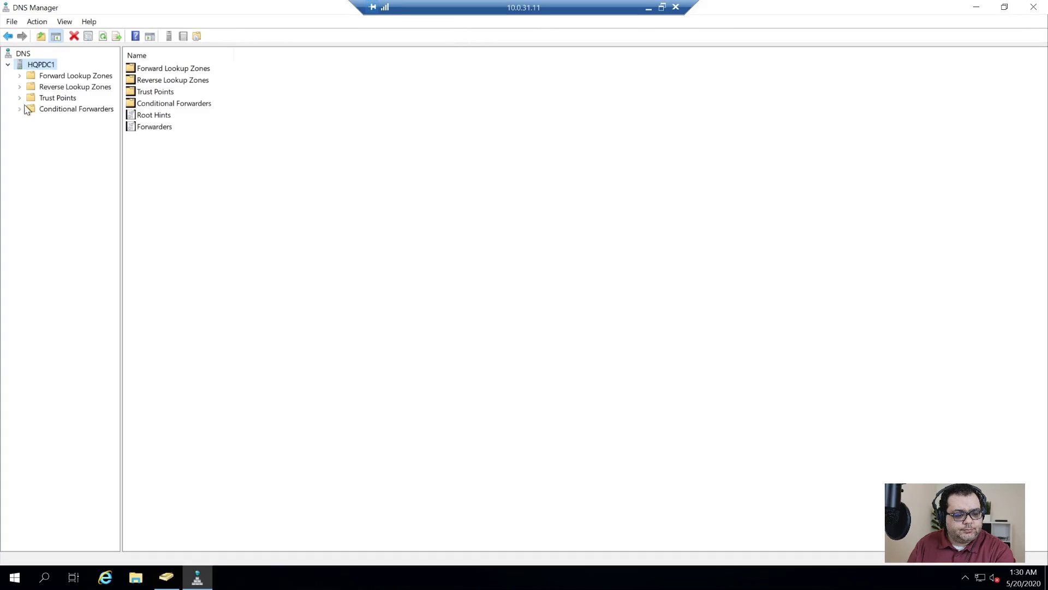
pyautogui.click(76, 77)
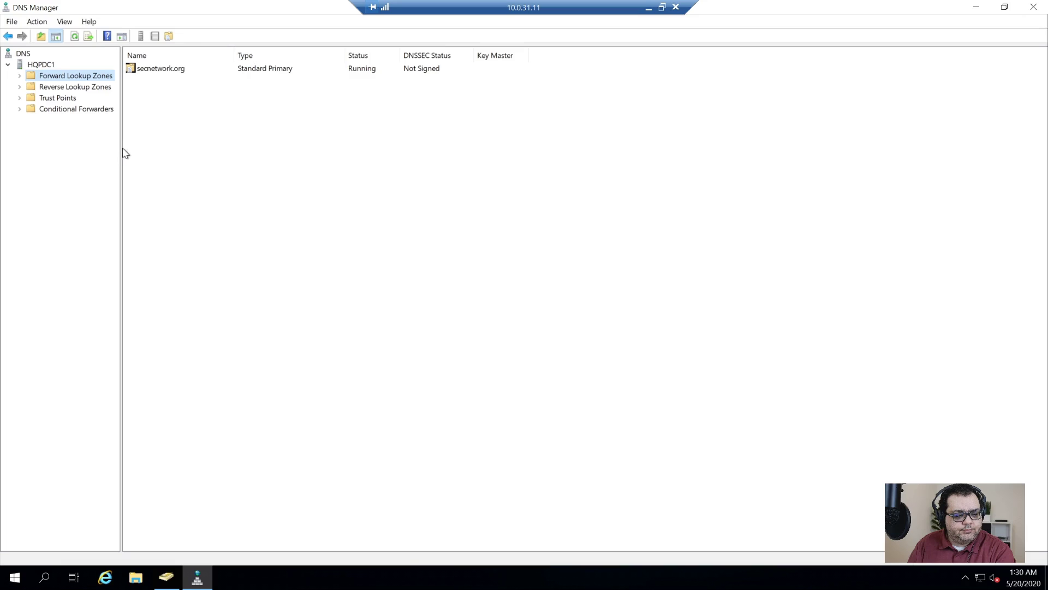
# - Open the Properties of the secnetwork.org zone
pyautogui.rightClick(156, 70)
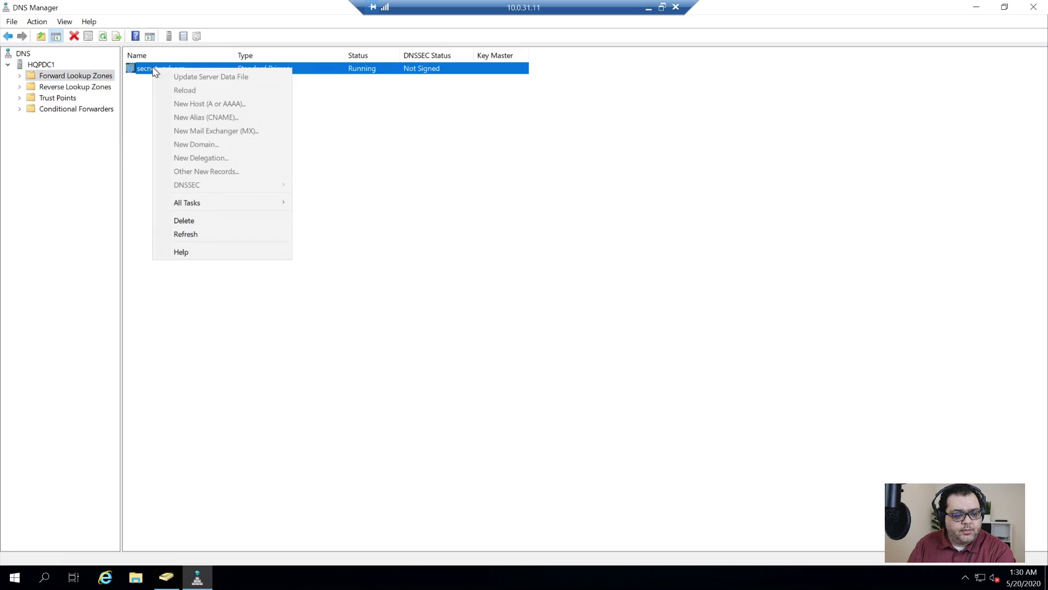
pyautogui.click(379, 151)
pyautogui.click(429, 75)
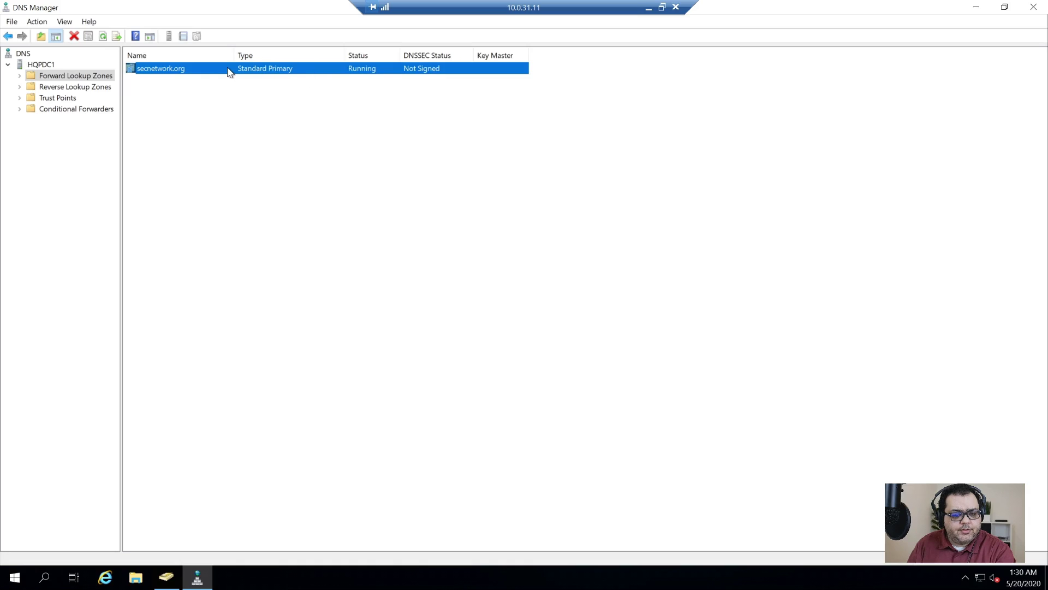
pyautogui.rightClick(161, 70)
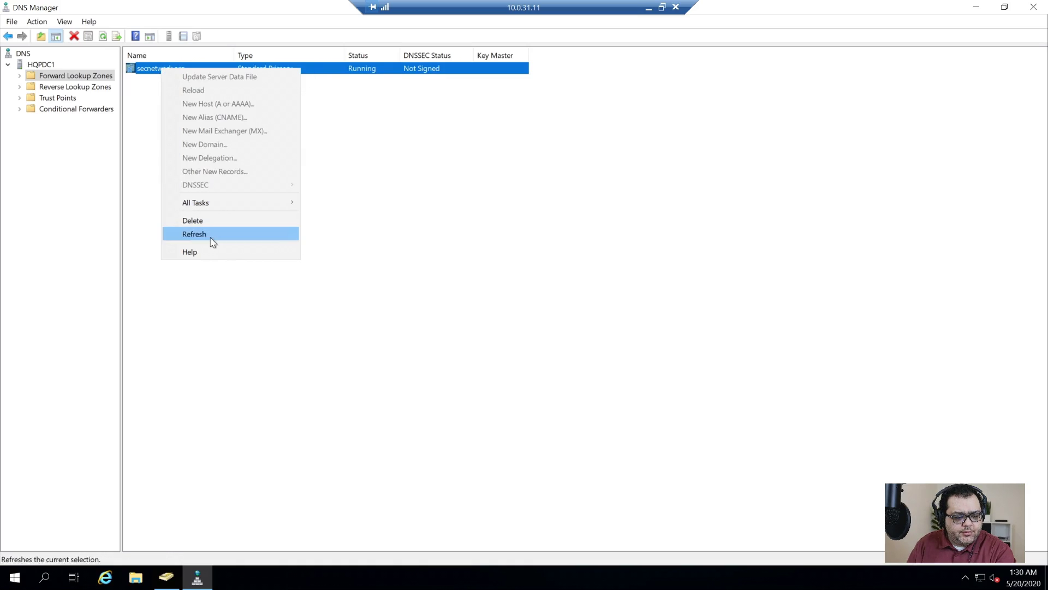
pyautogui.click(149, 81)
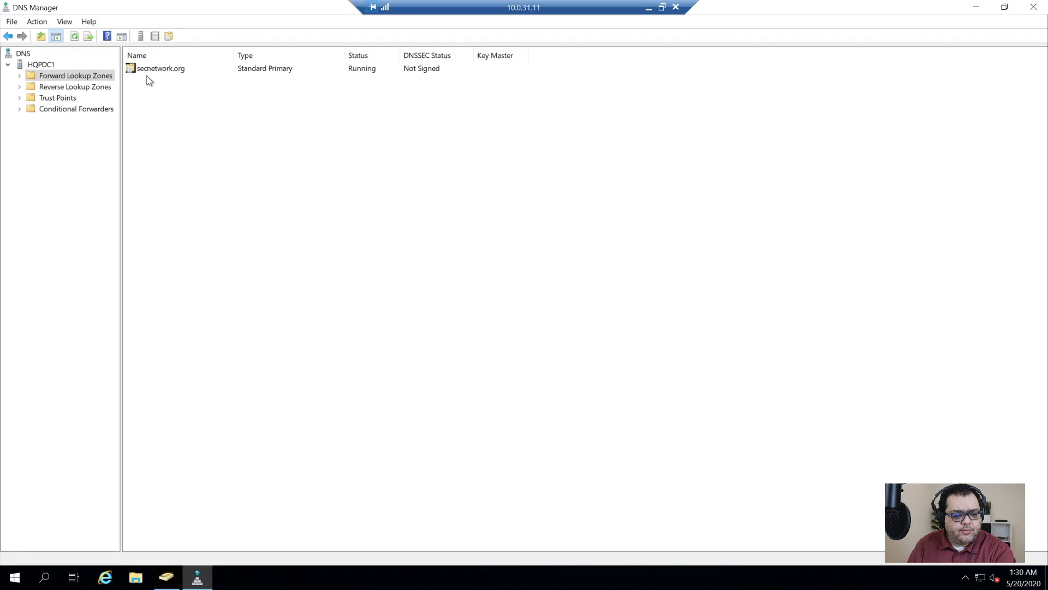
pyautogui.doubleClick(152, 72)
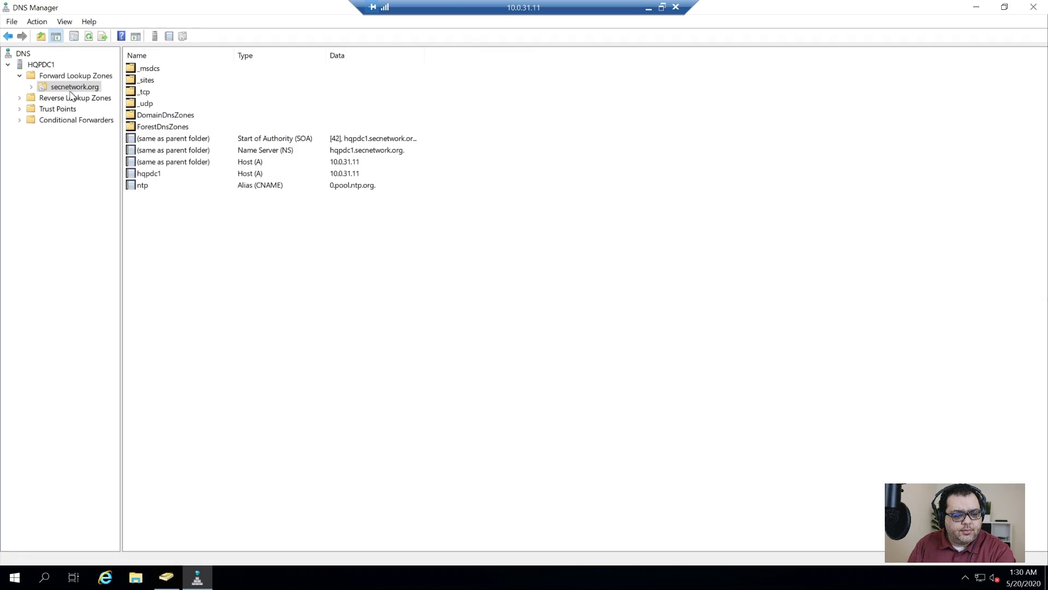
pyautogui.rightClick(75, 87)
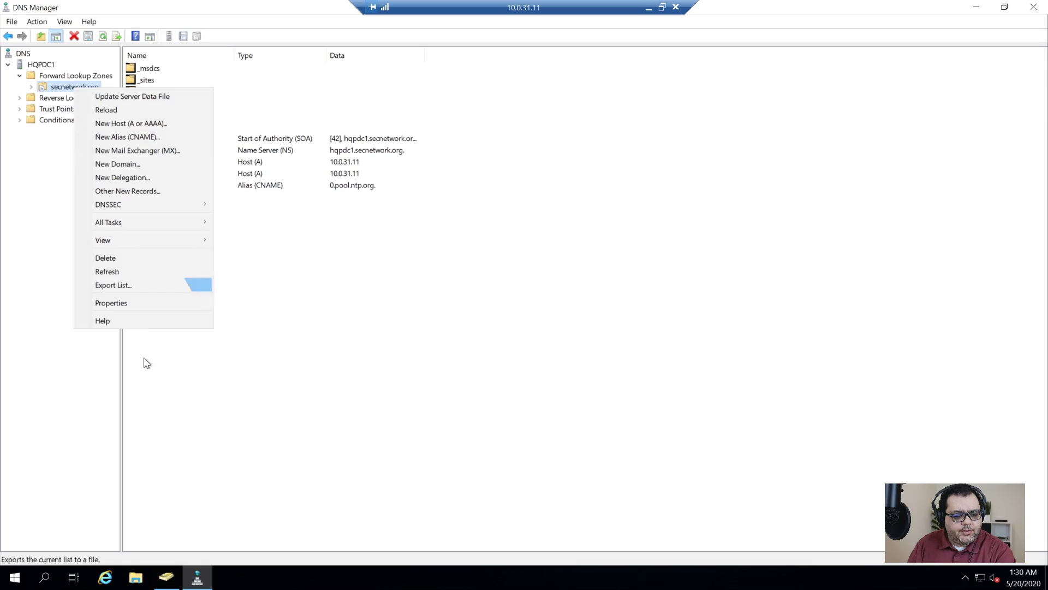
pyautogui.click(142, 306)
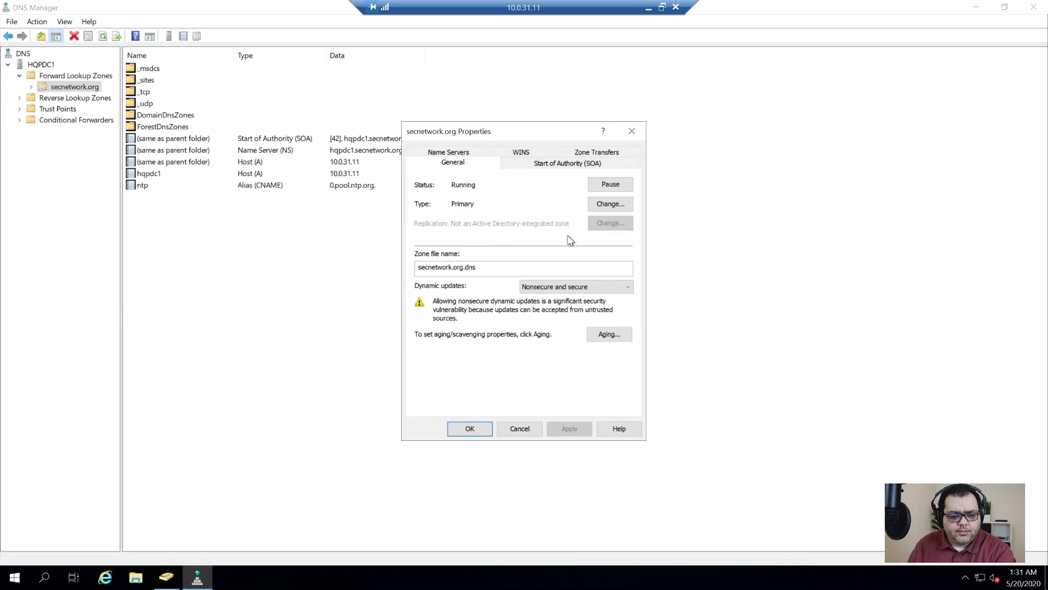
# - Change the secnetwork.org zone type to stored in Active Directory
pyautogui.click(609, 203)
pyautogui.click(470, 329)
pyautogui.click(590, 371)
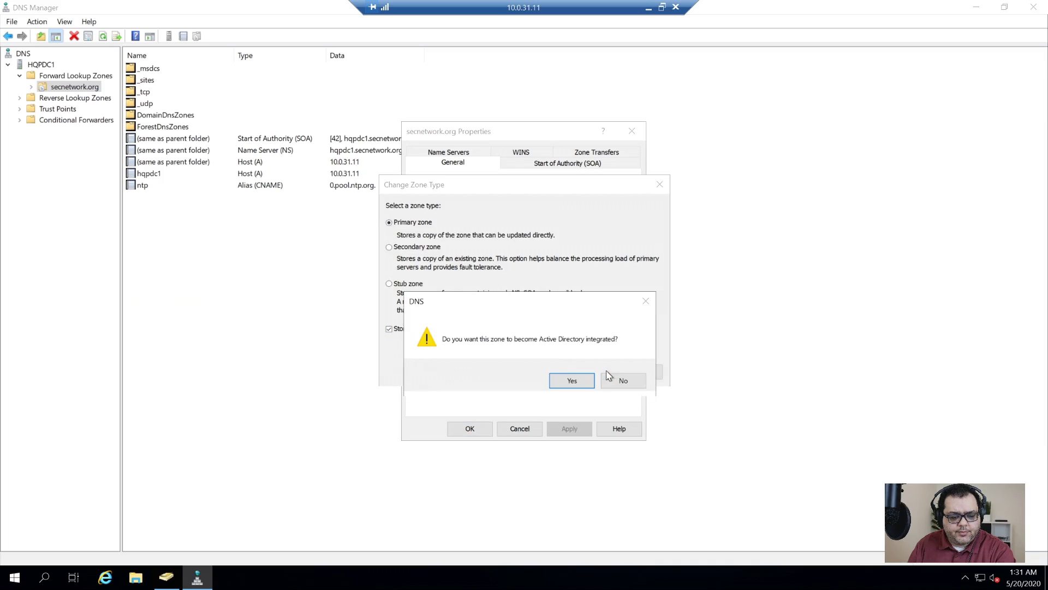
pyautogui.click(572, 381)
pyautogui.click(580, 435)
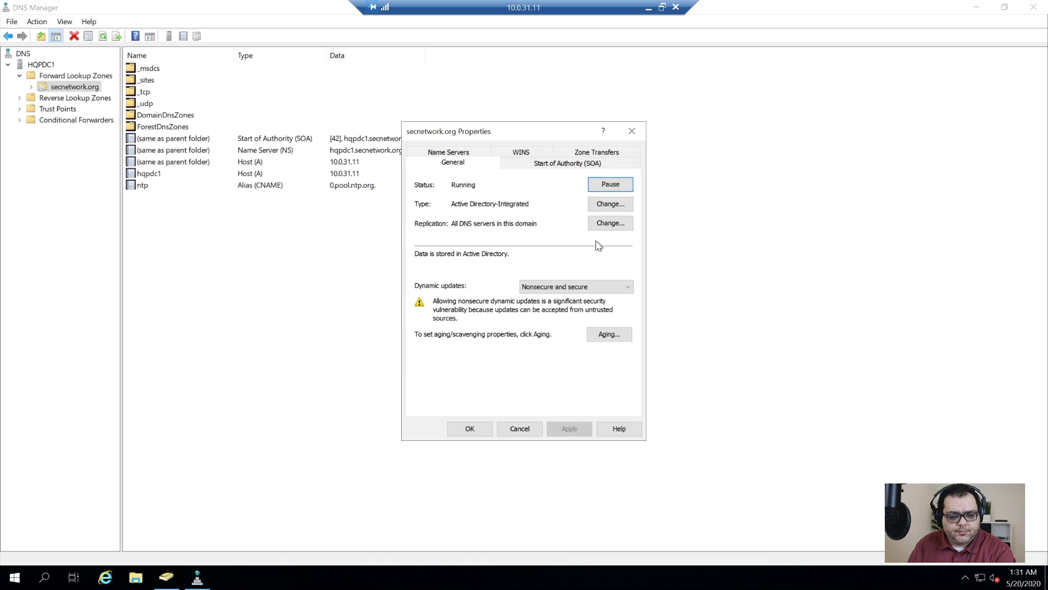
# - Set dynamic updates to Secure only and enable stale-record scavenging, then save
pyautogui.click(586, 288)
pyautogui.click(558, 317)
pyautogui.click(567, 428)
pyautogui.click(628, 338)
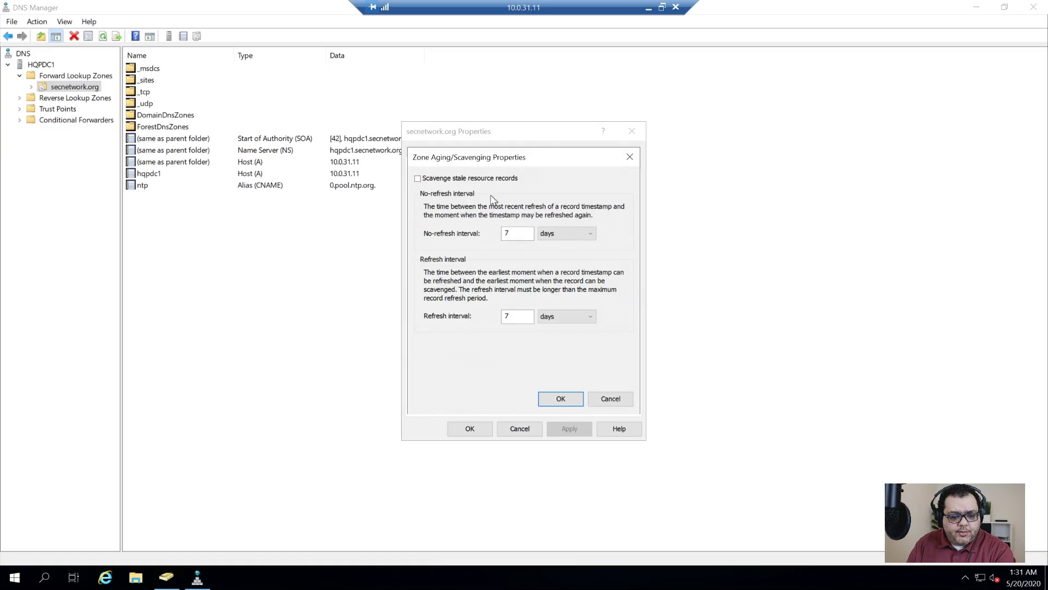
pyautogui.click(471, 179)
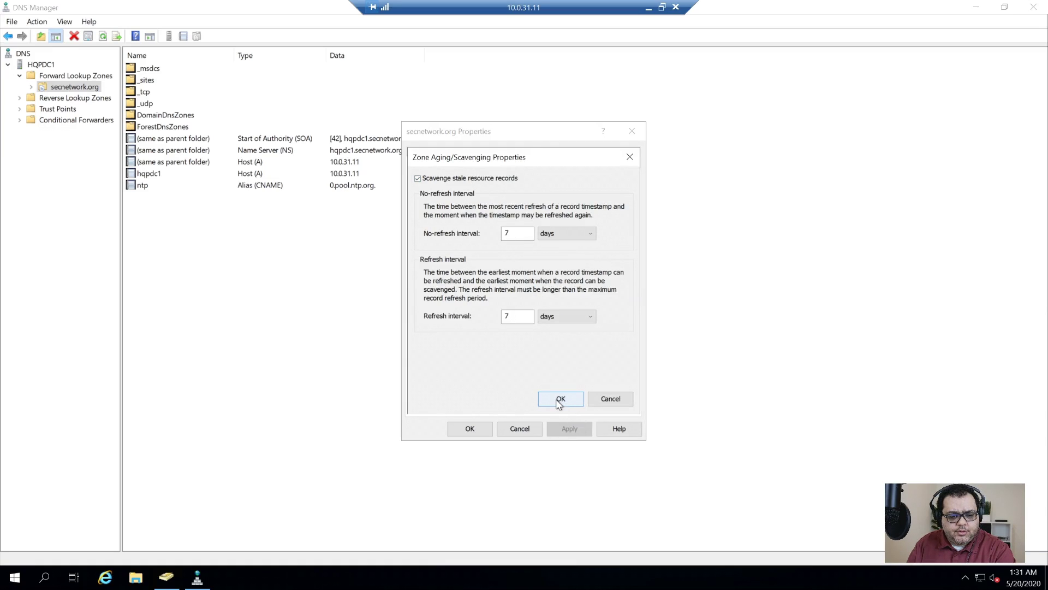
pyautogui.click(559, 400)
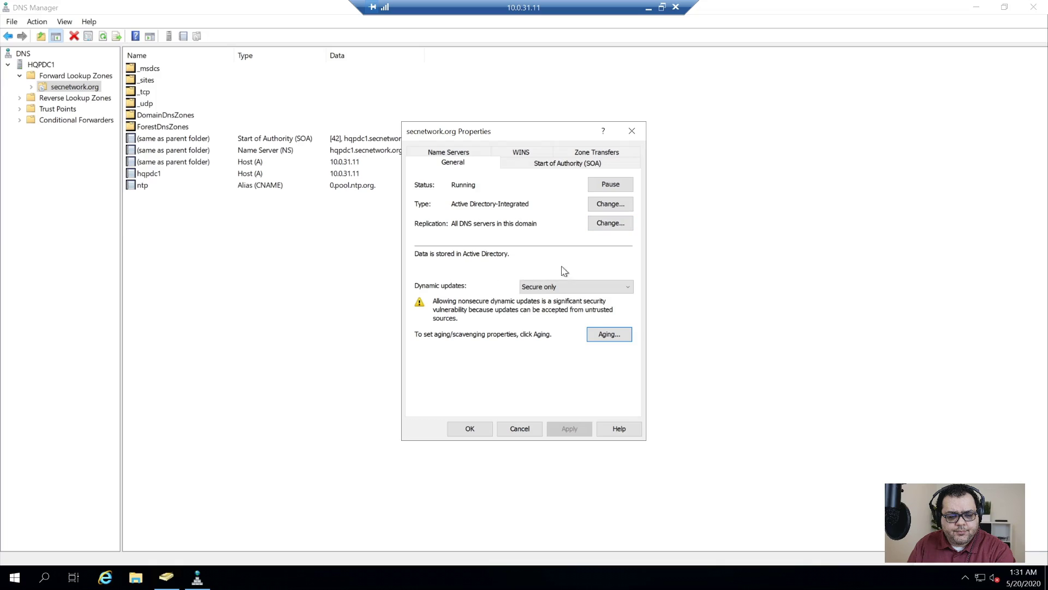
pyautogui.click(470, 430)
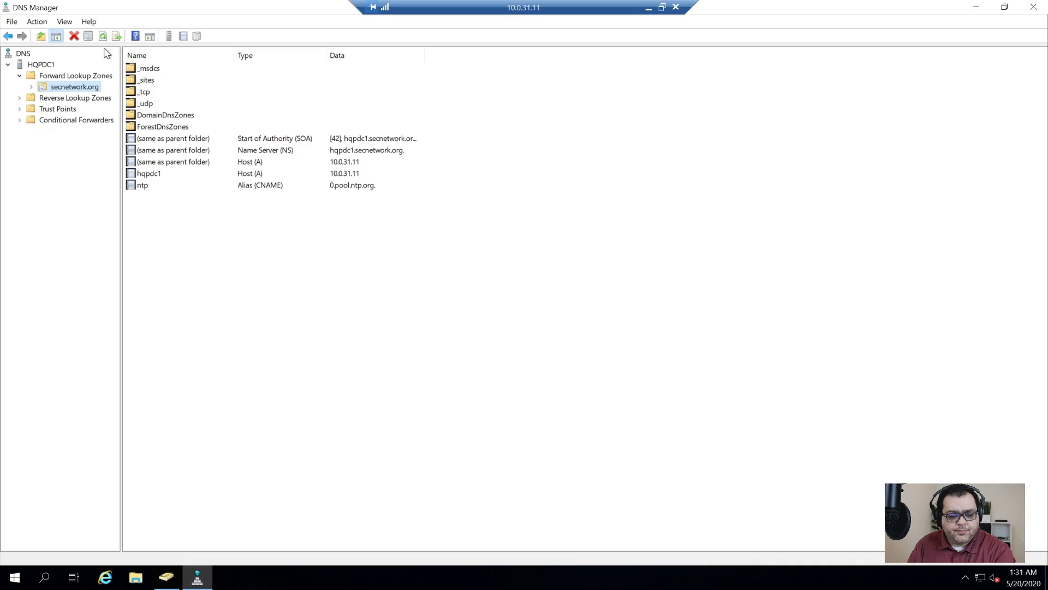
# - Open the Properties of the 0.10.in-addr.arpa reverse lookup zone
pyautogui.doubleClick(22, 98)
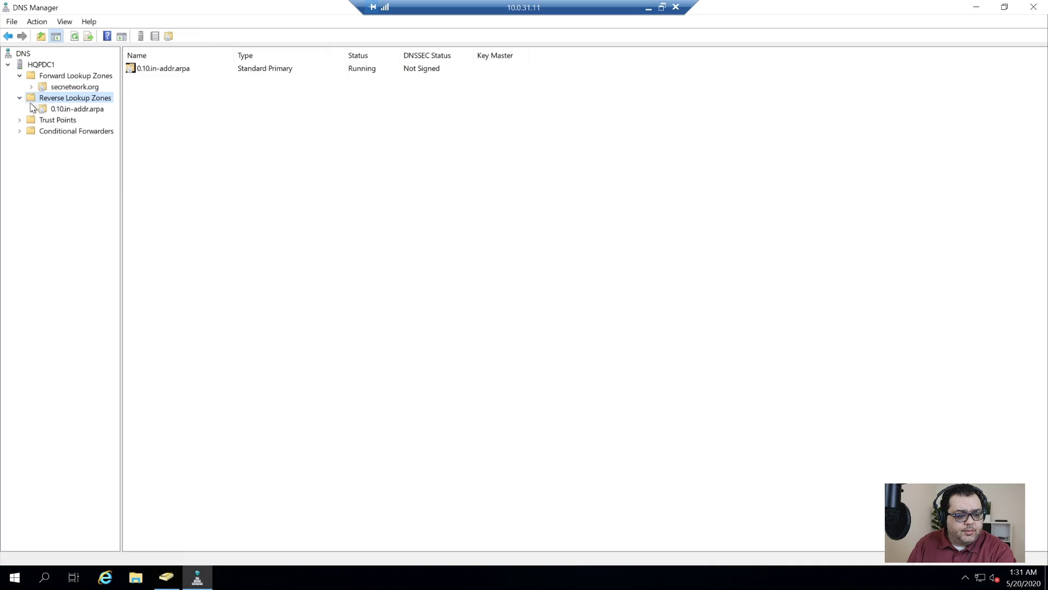
pyautogui.click(58, 109)
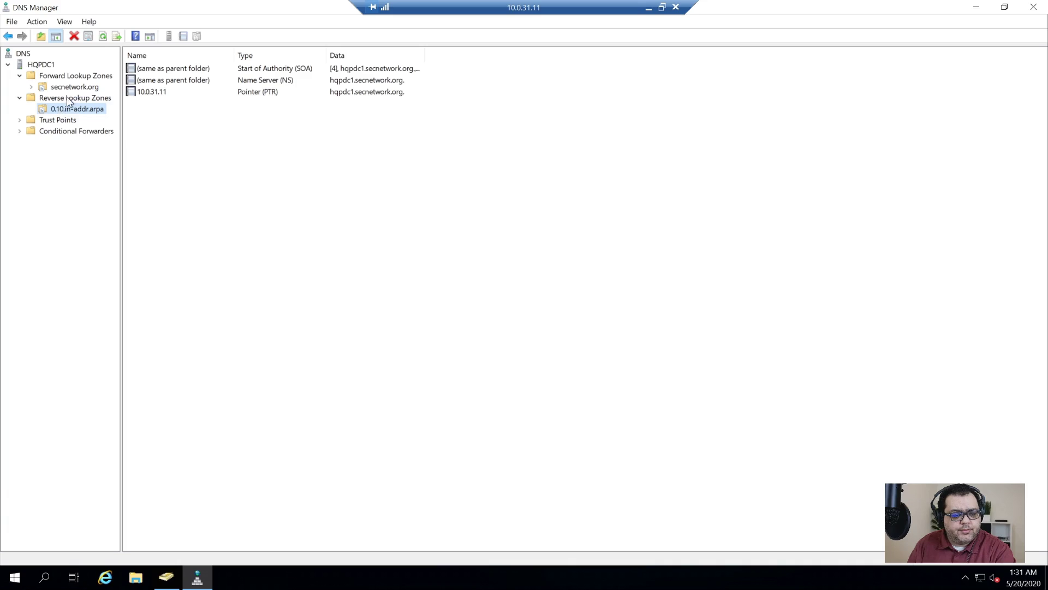
pyautogui.click(68, 98)
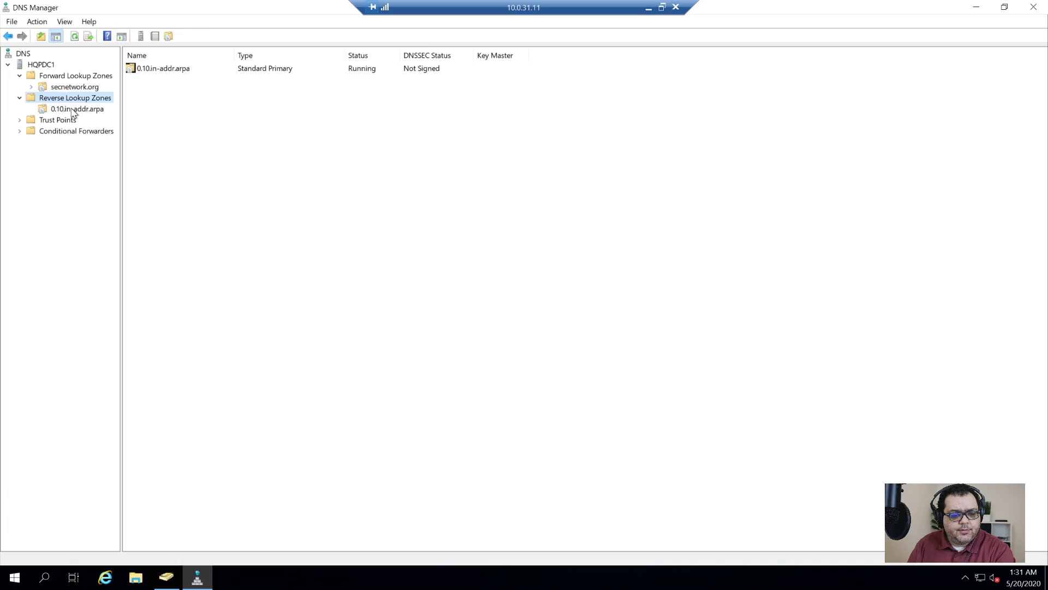
pyautogui.rightClick(72, 112)
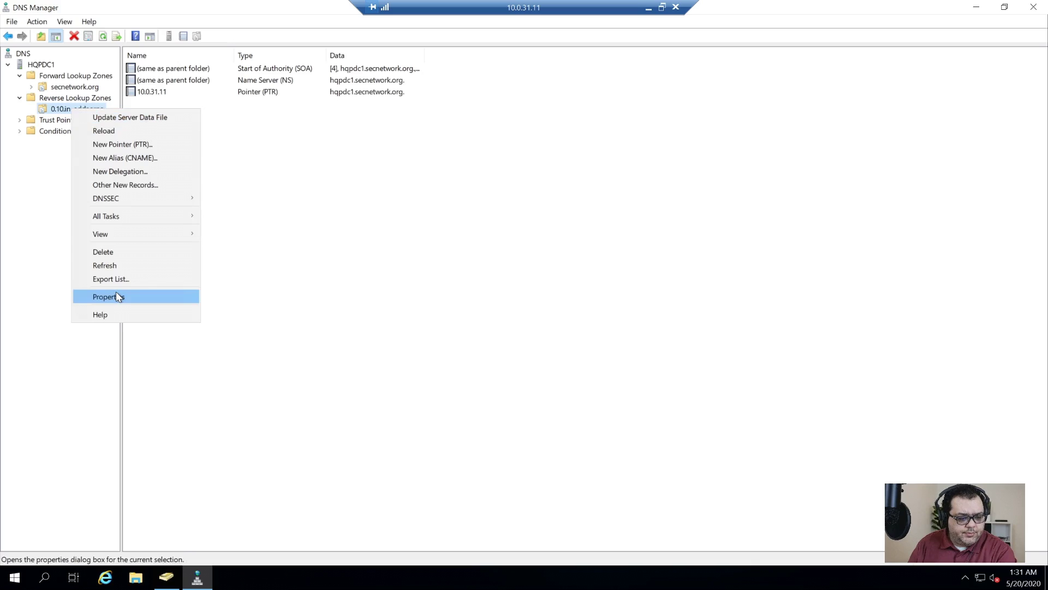
pyautogui.click(121, 297)
# - Change the 0.10.in-addr.arpa zone type to Active Directory-integrated
pyautogui.click(580, 288)
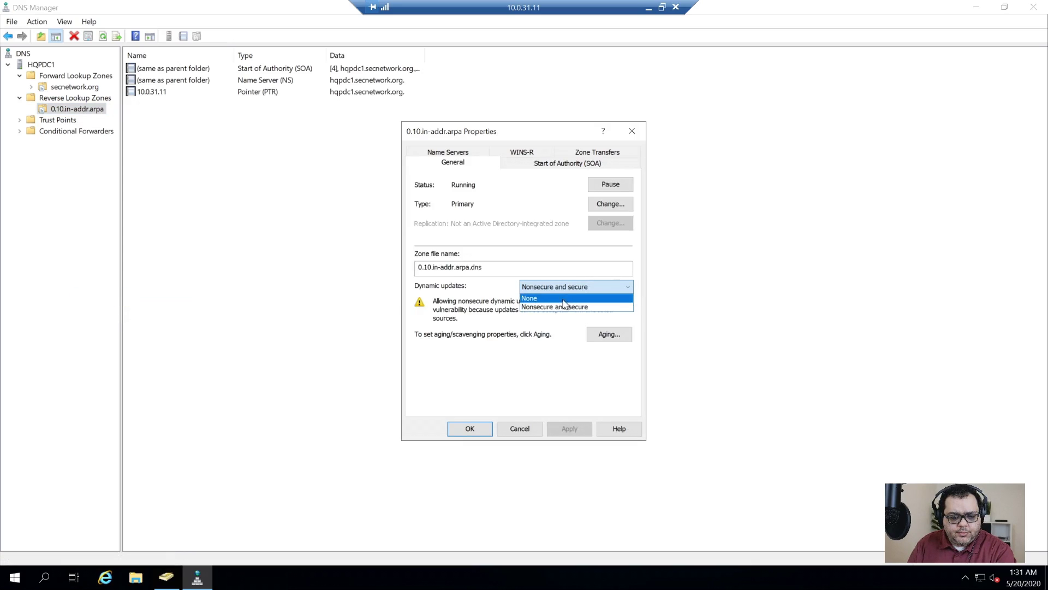
pyautogui.click(633, 352)
pyautogui.click(611, 204)
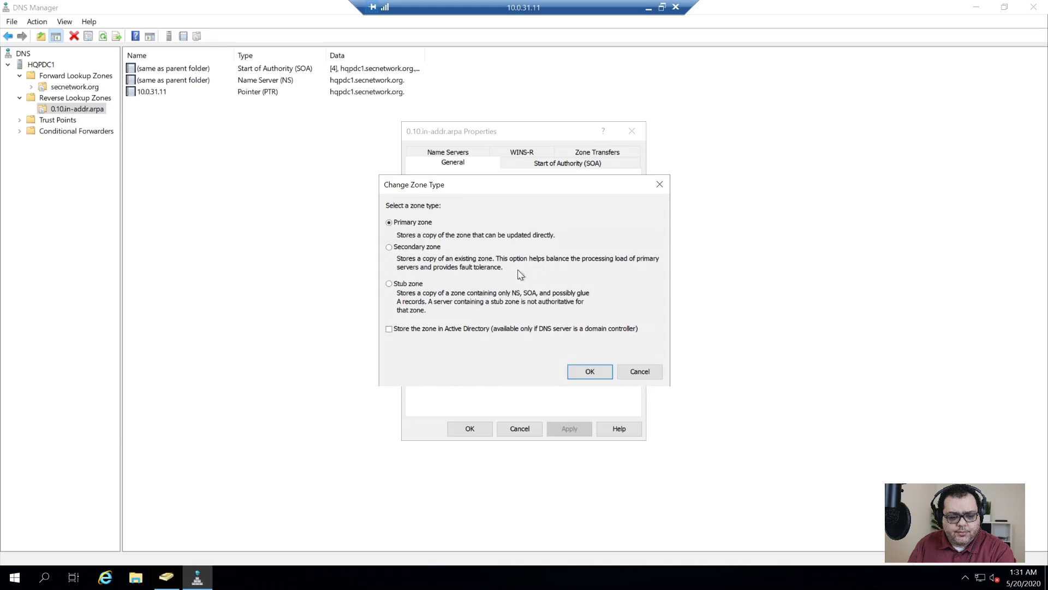
pyautogui.click(470, 327)
pyautogui.click(594, 371)
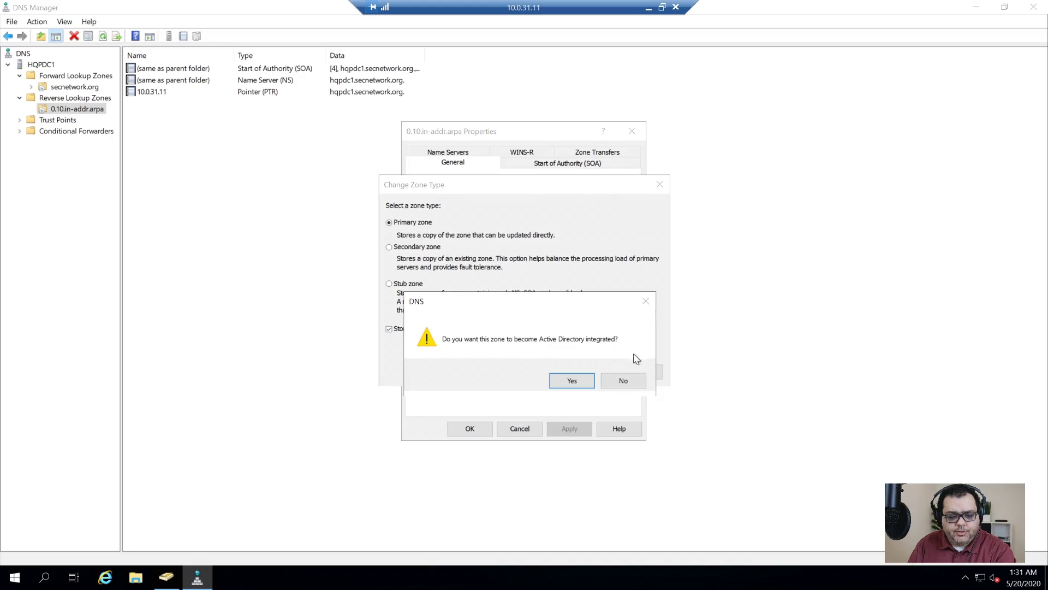
pyautogui.click(585, 378)
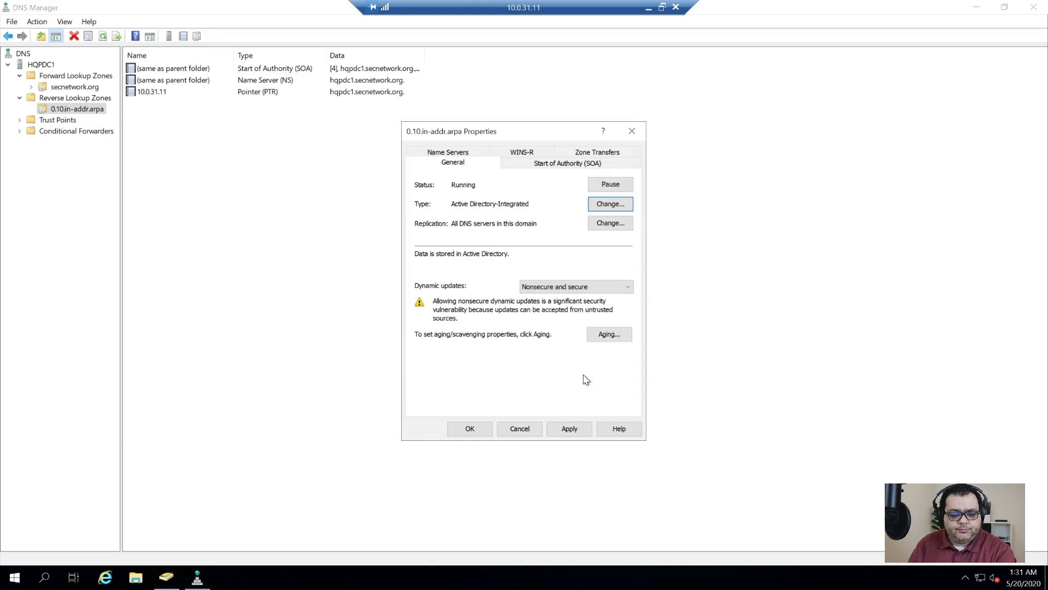
# - Enable scavenging of stale records for the reverse zone and apply
pyautogui.click(609, 335)
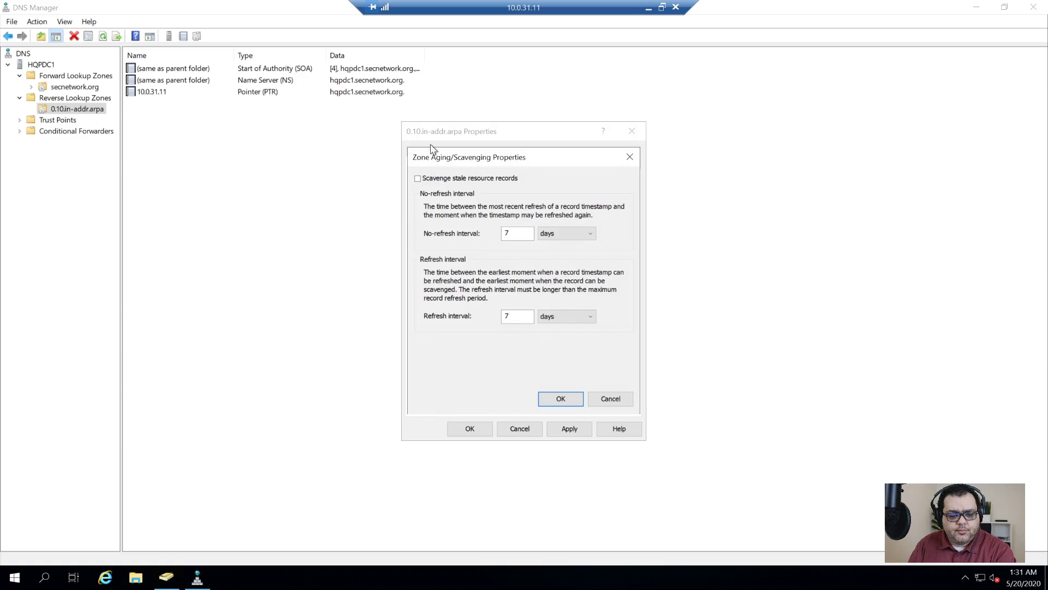
pyautogui.click(559, 398)
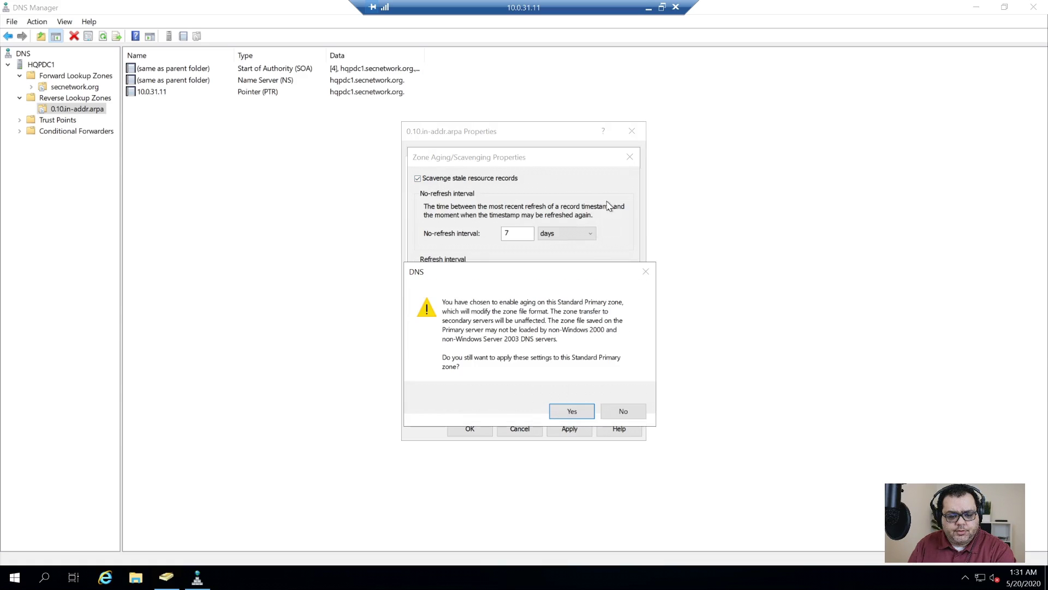
pyautogui.click(572, 412)
pyautogui.click(574, 437)
# - Set the reverse zone's dynamic updates to Secure only and close its properties
pyautogui.click(573, 289)
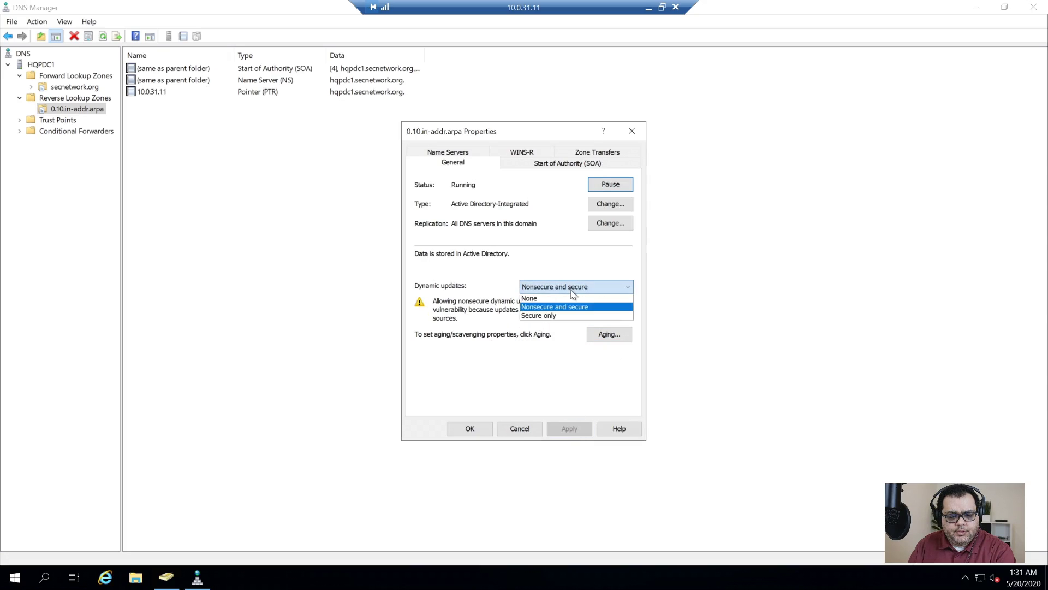
pyautogui.click(556, 327)
pyautogui.click(551, 292)
pyautogui.click(551, 311)
pyautogui.click(567, 429)
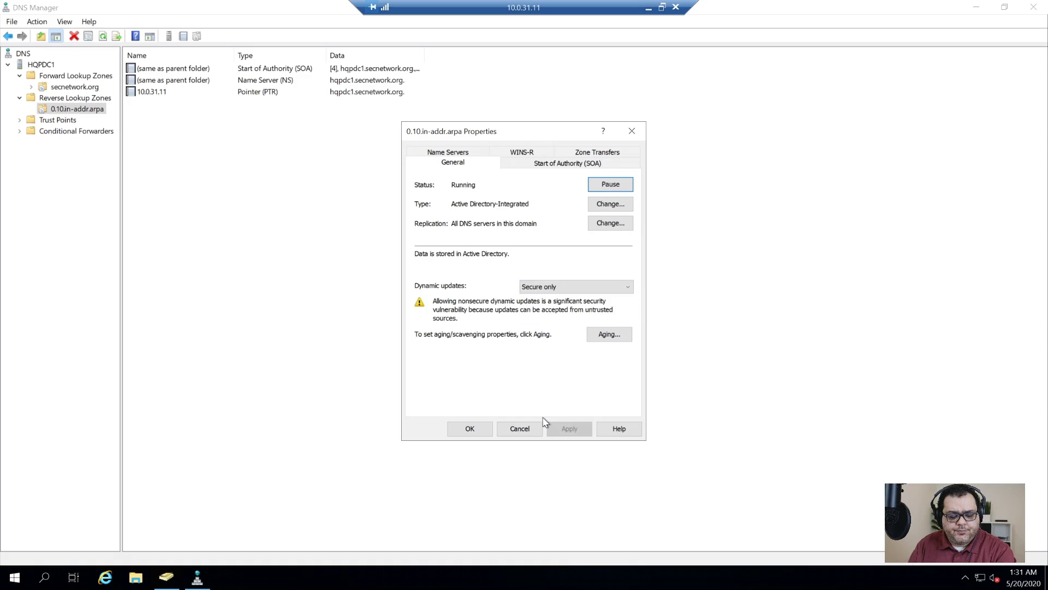
pyautogui.click(470, 429)
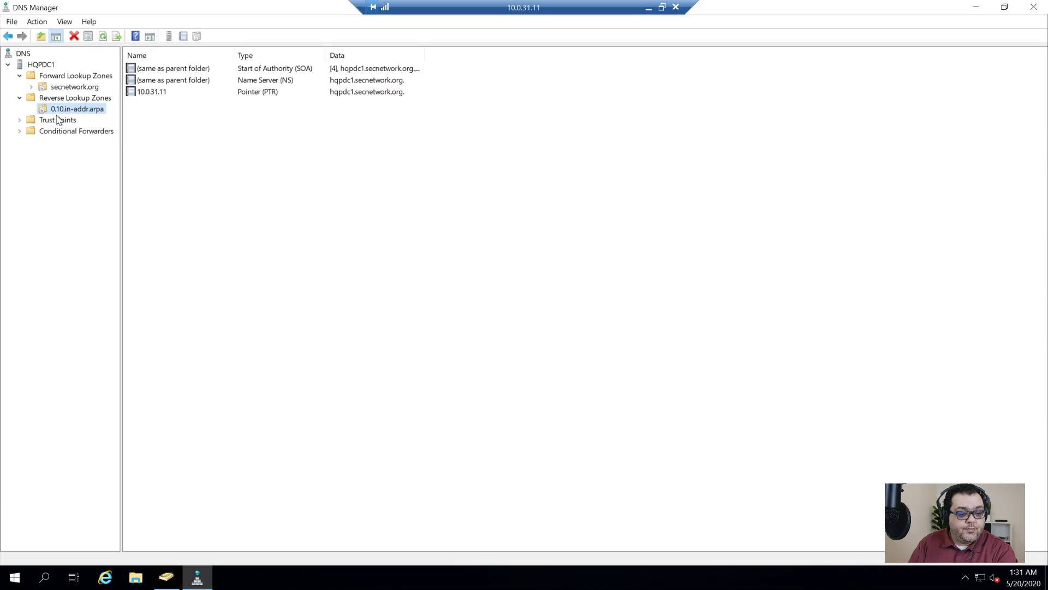
# - Show the secnetwork.org zone's records with the Data column widened to fit
pyautogui.click(27, 121)
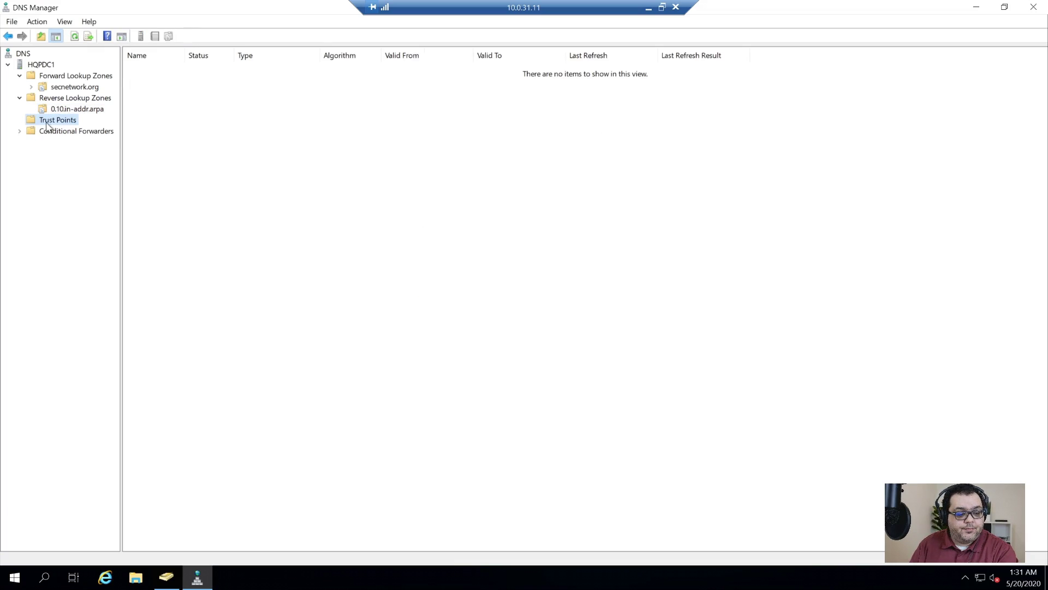
pyautogui.click(60, 87)
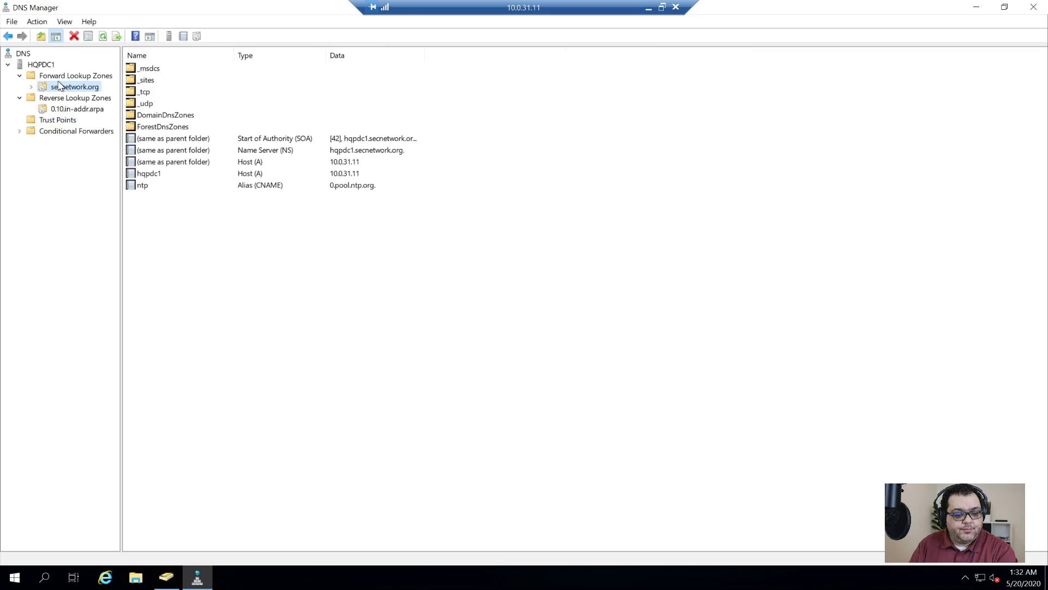
pyautogui.doubleClick(425, 53)
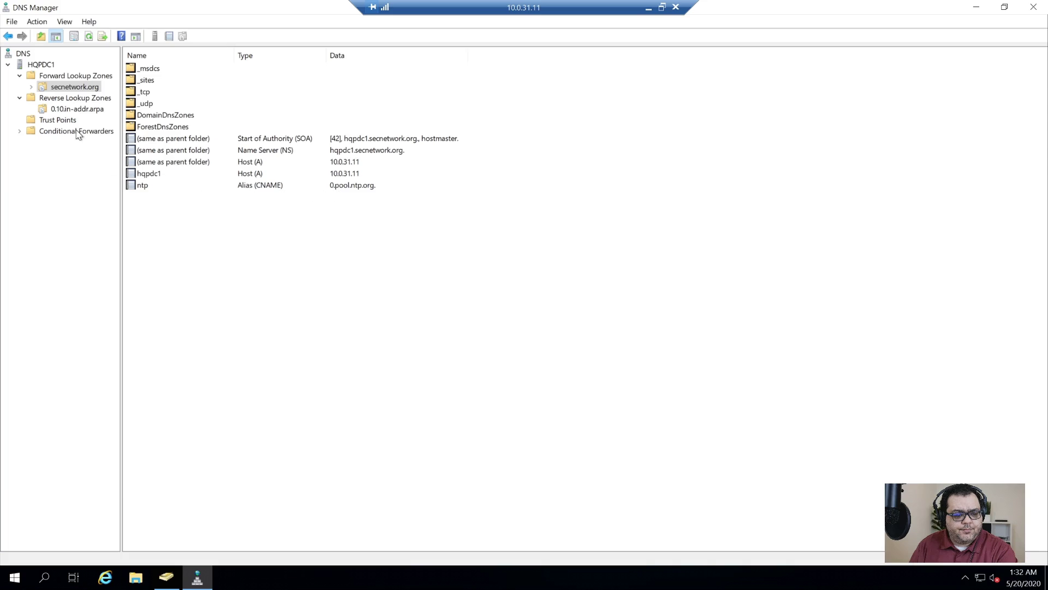
# - Check the secnetwork.org zone's Aging, SOA and Name Servers settings, then cancel without changes
pyautogui.rightClick(67, 88)
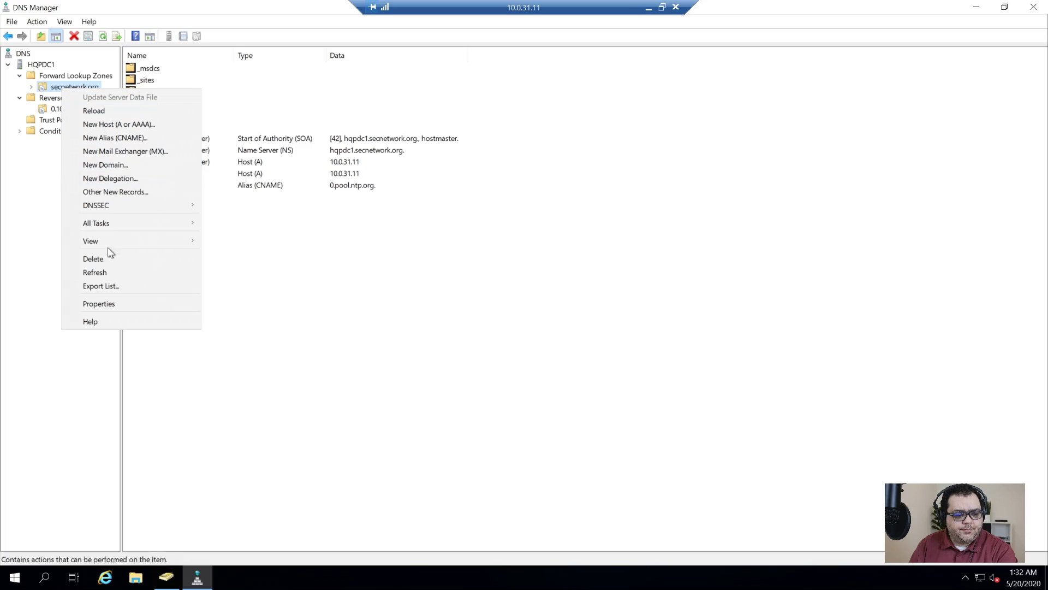
pyautogui.click(131, 302)
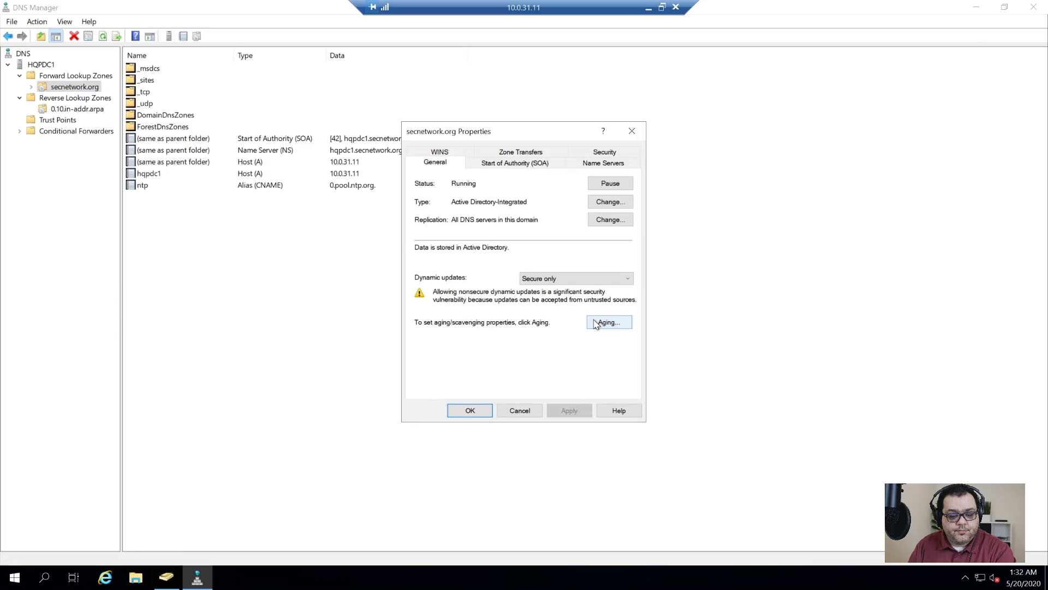
pyautogui.click(603, 323)
pyautogui.click(610, 389)
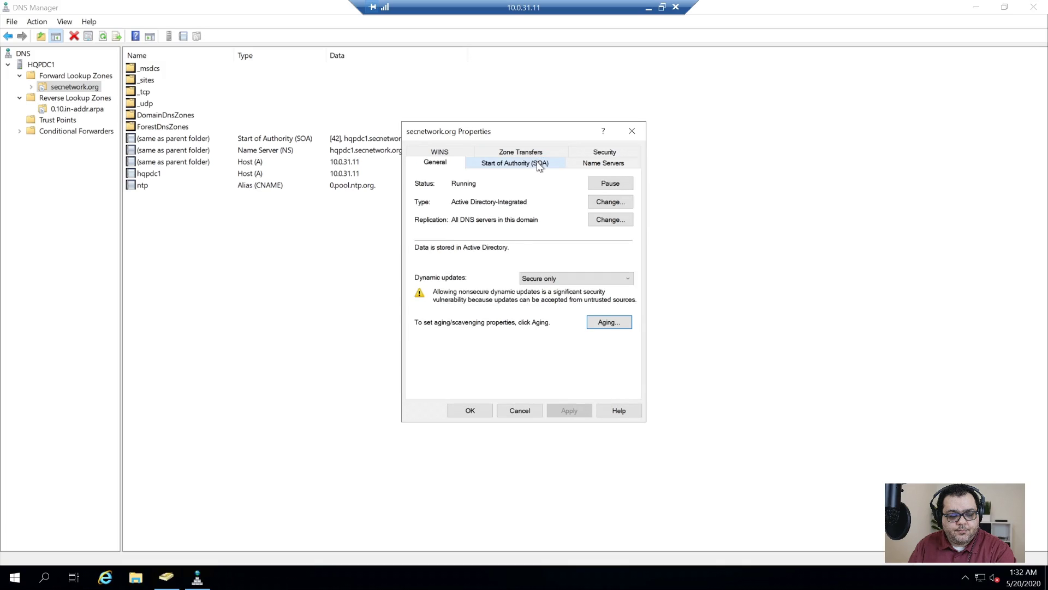
pyautogui.click(539, 163)
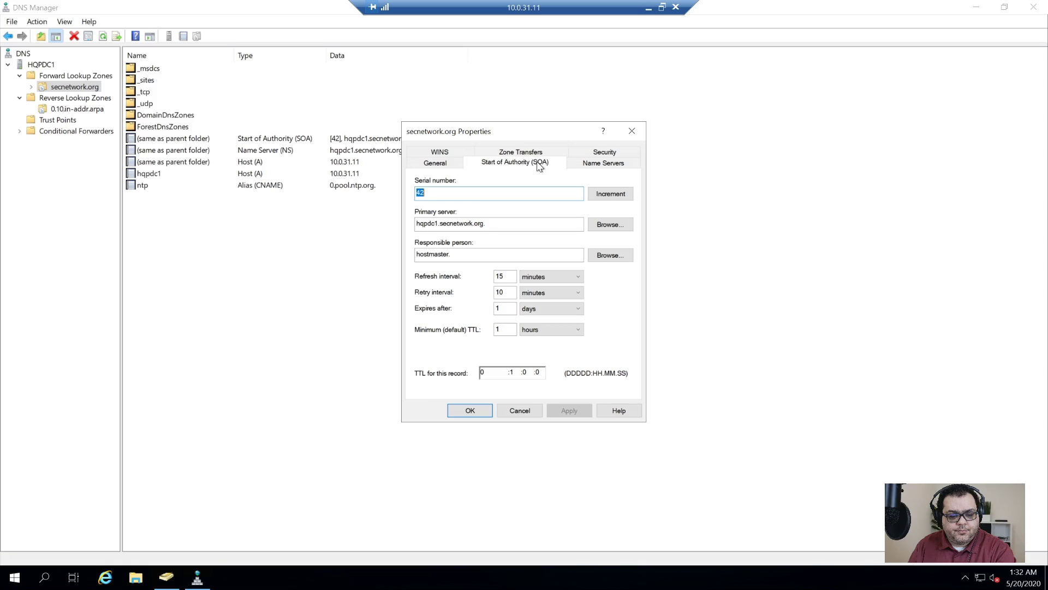
pyautogui.click(456, 165)
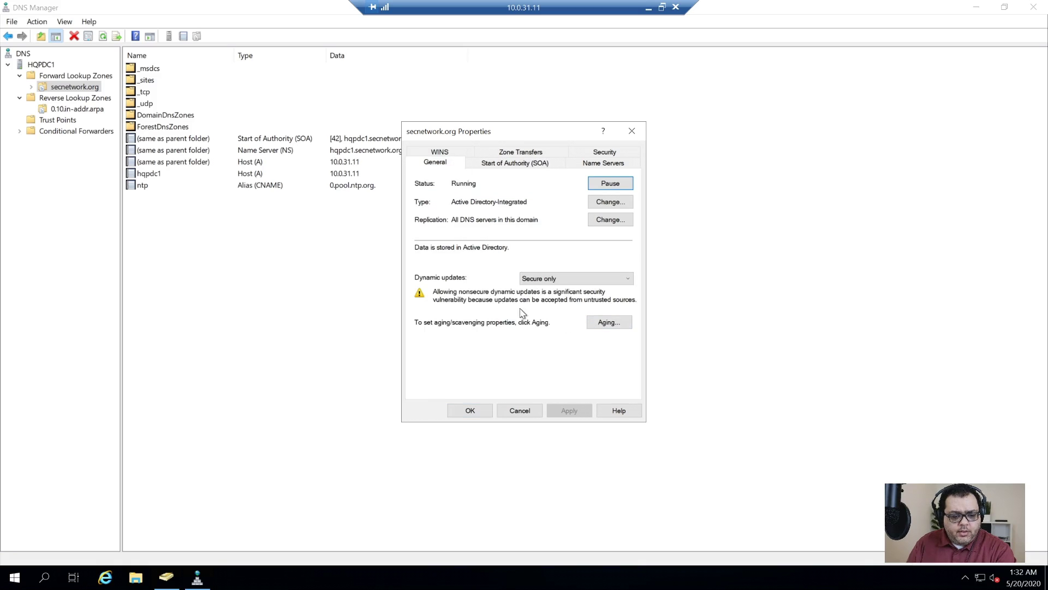
pyautogui.click(601, 322)
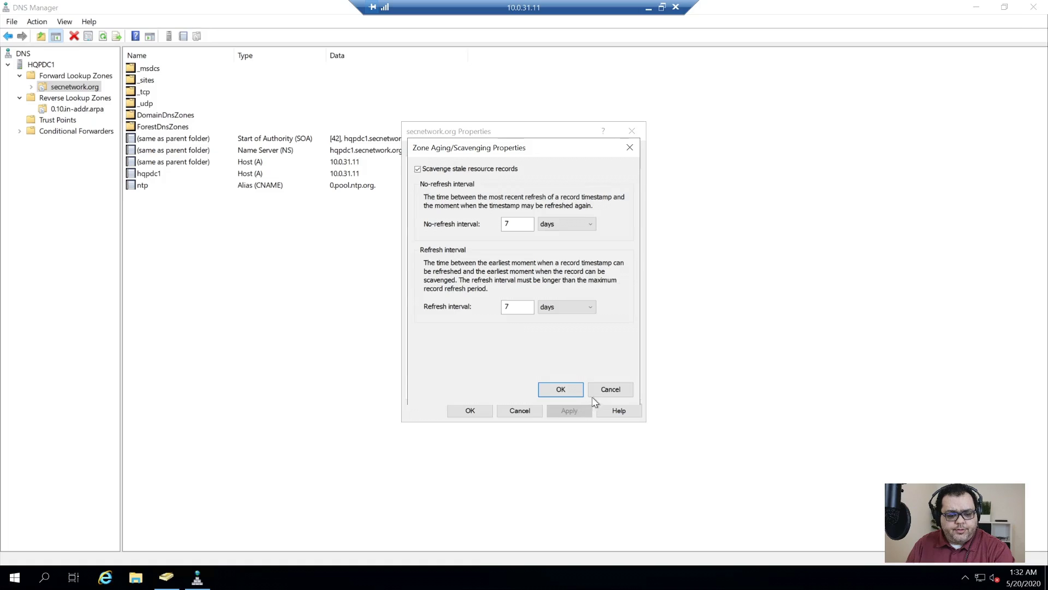
pyautogui.click(596, 392)
pyautogui.click(595, 164)
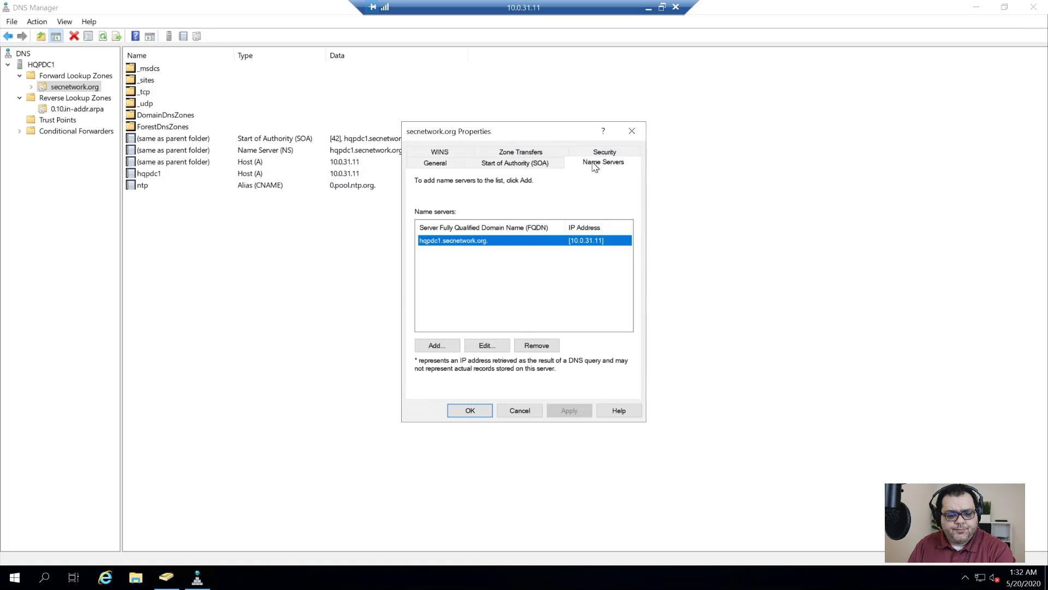
pyautogui.click(518, 412)
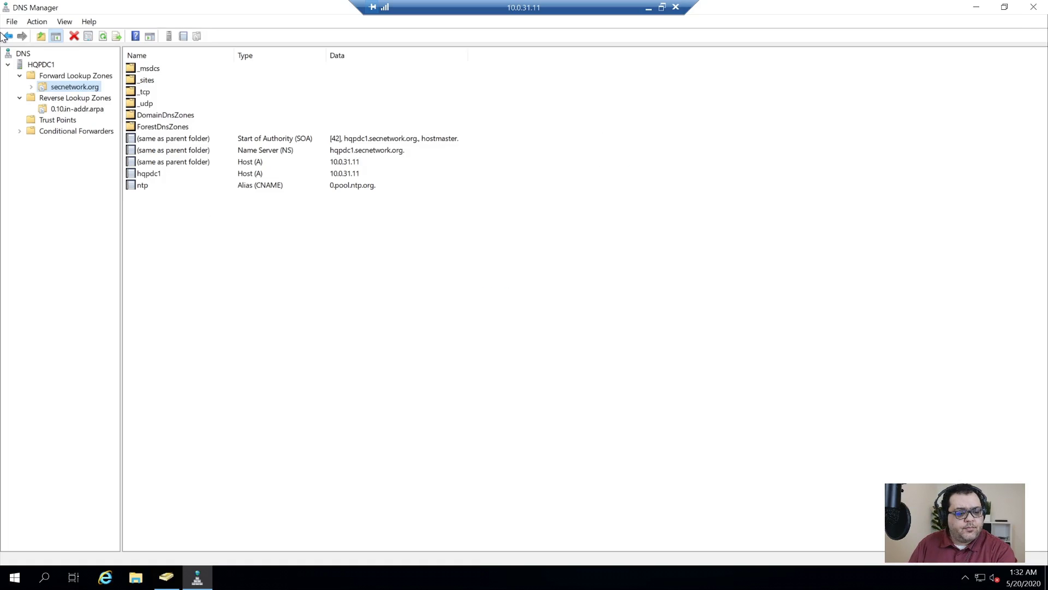
pyautogui.click(41, 65)
# - Enable server-wide scavenging on HQPDC1, applied to existing Active Directory-integrated zones
pyautogui.rightClick(41, 64)
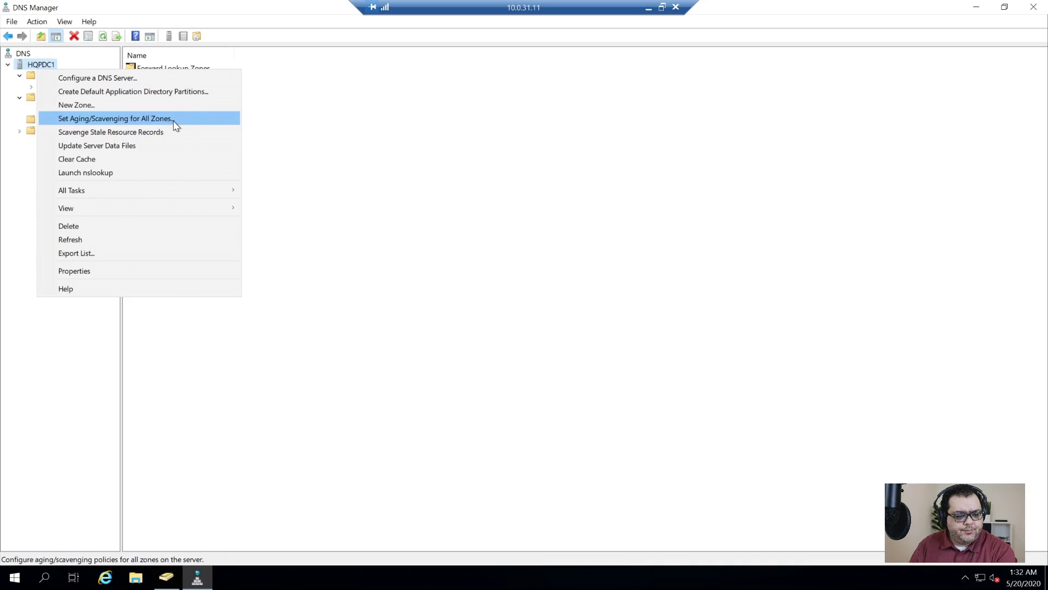
pyautogui.click(175, 119)
pyautogui.click(492, 187)
pyautogui.click(568, 392)
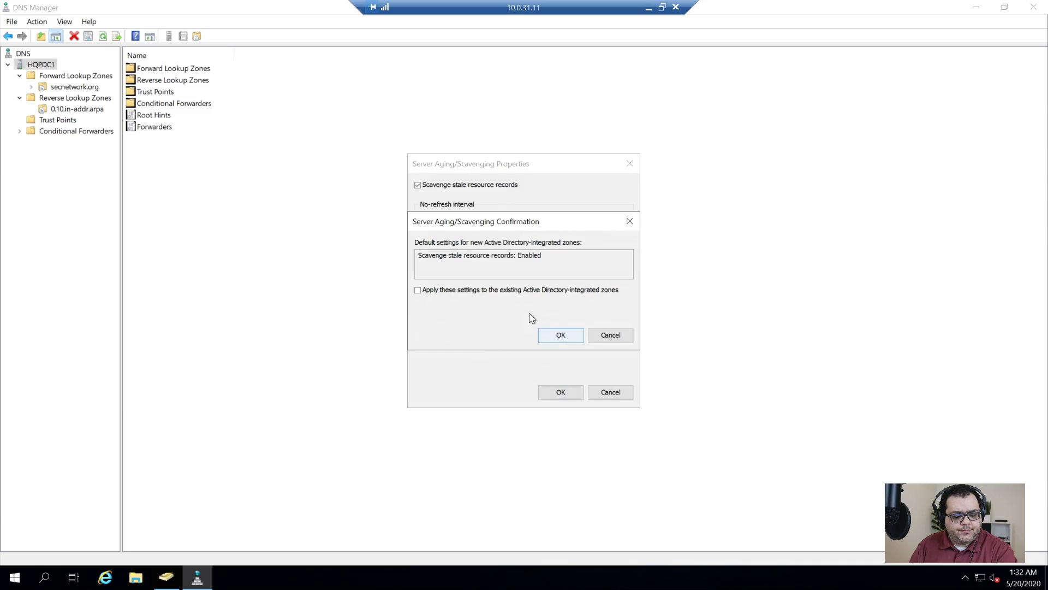
pyautogui.click(500, 290)
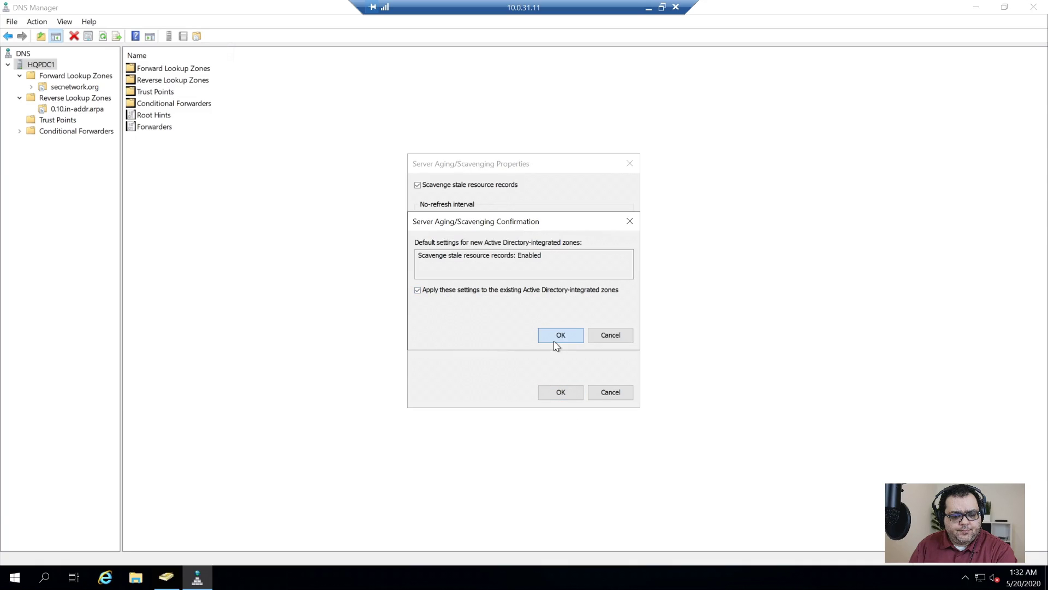
pyautogui.click(555, 345)
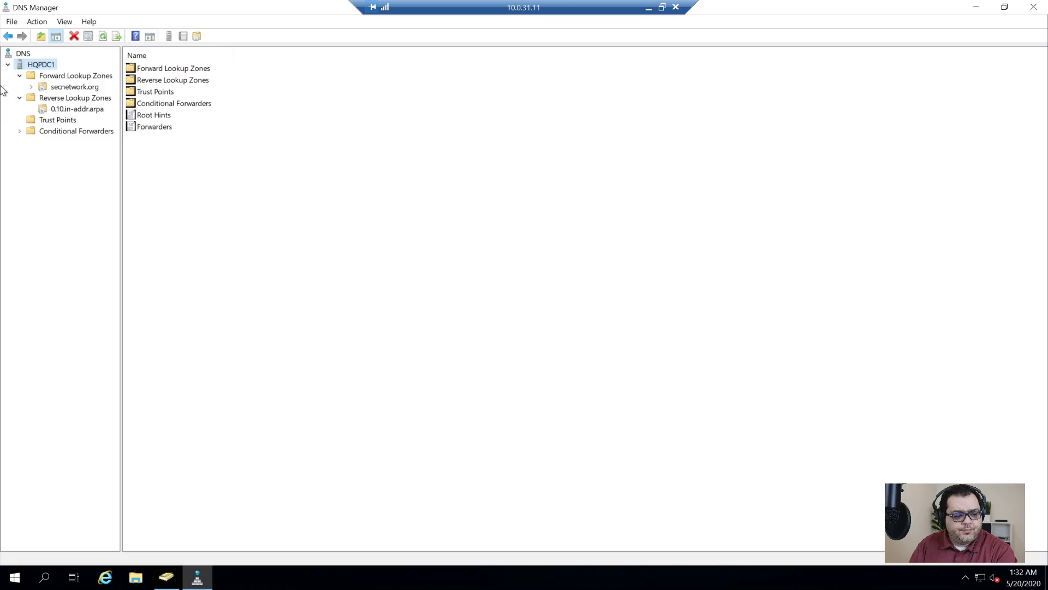
# - Scavenge stale resource records on HQPDC1 now, then close DNS Manager
pyautogui.rightClick(45, 66)
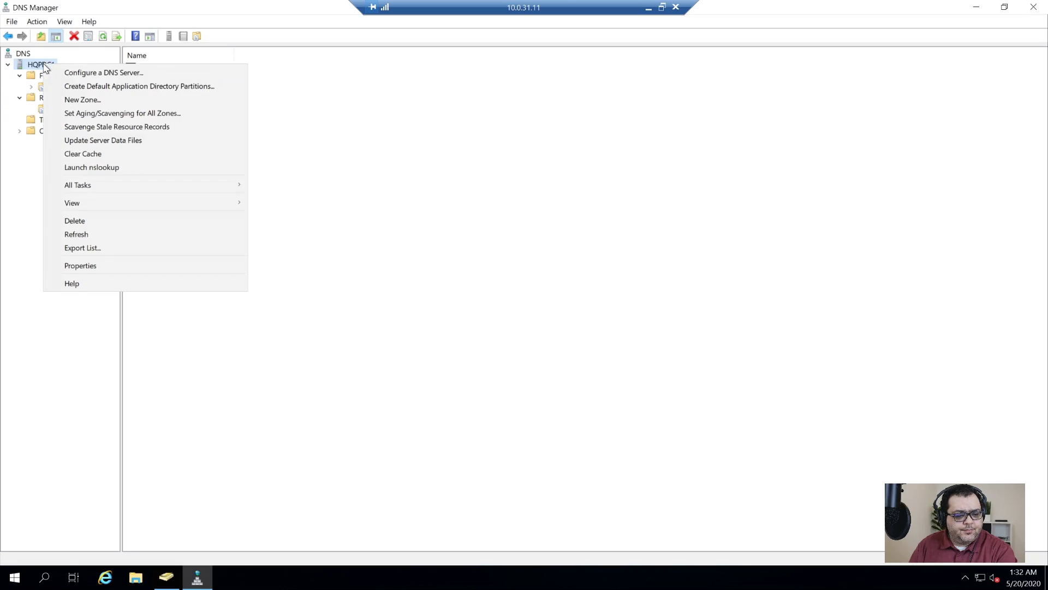
pyautogui.click(162, 130)
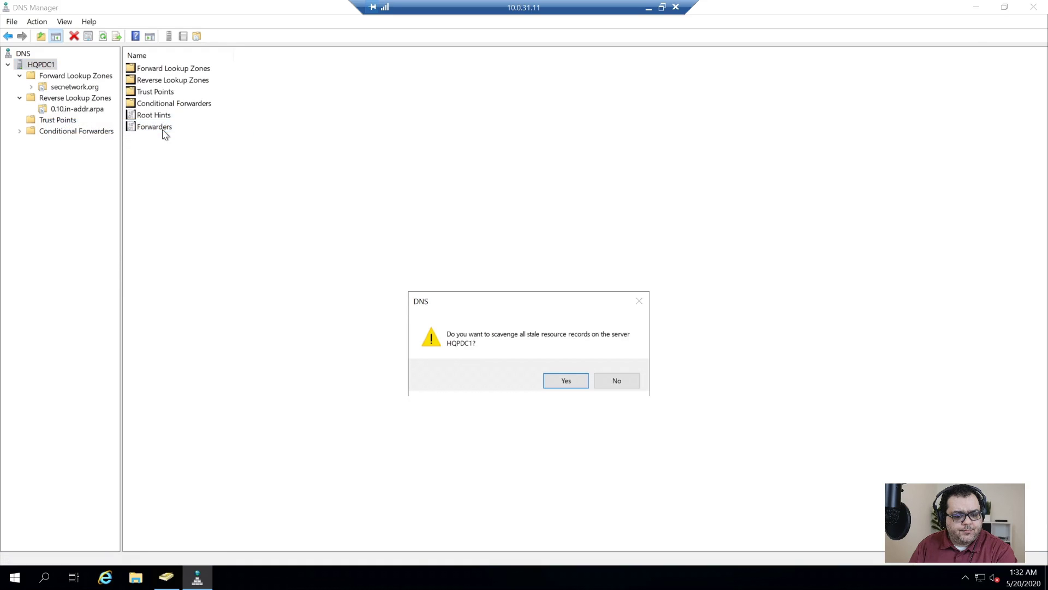
pyautogui.click(566, 381)
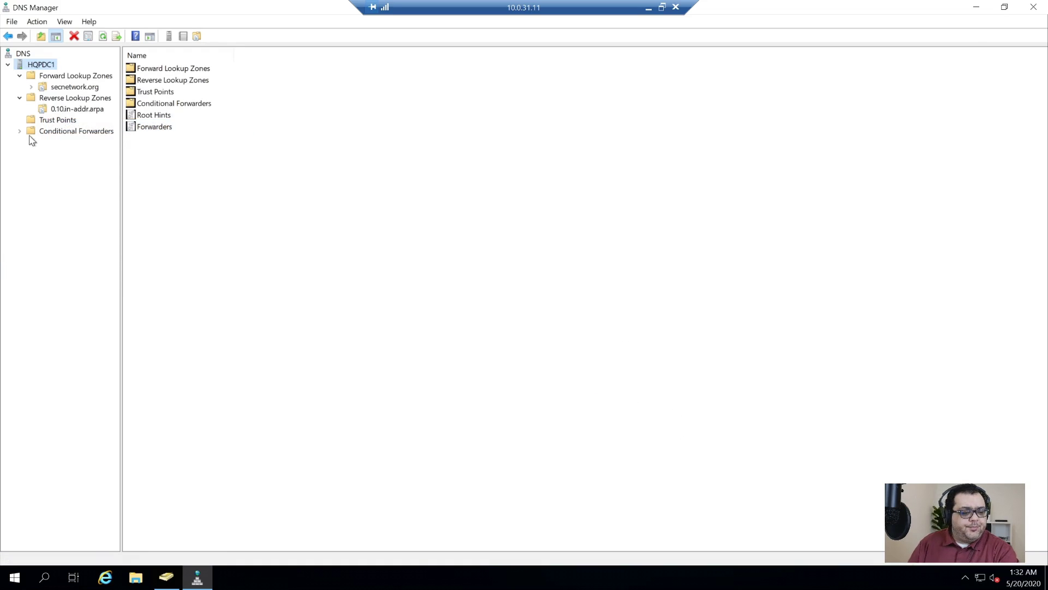
pyautogui.click(48, 131)
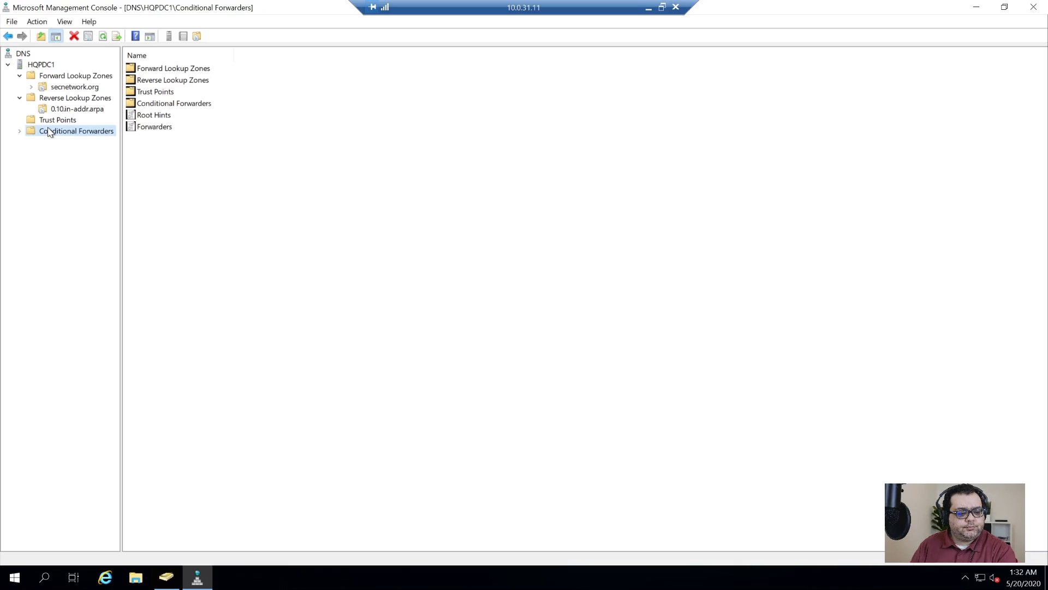
pyautogui.click(50, 121)
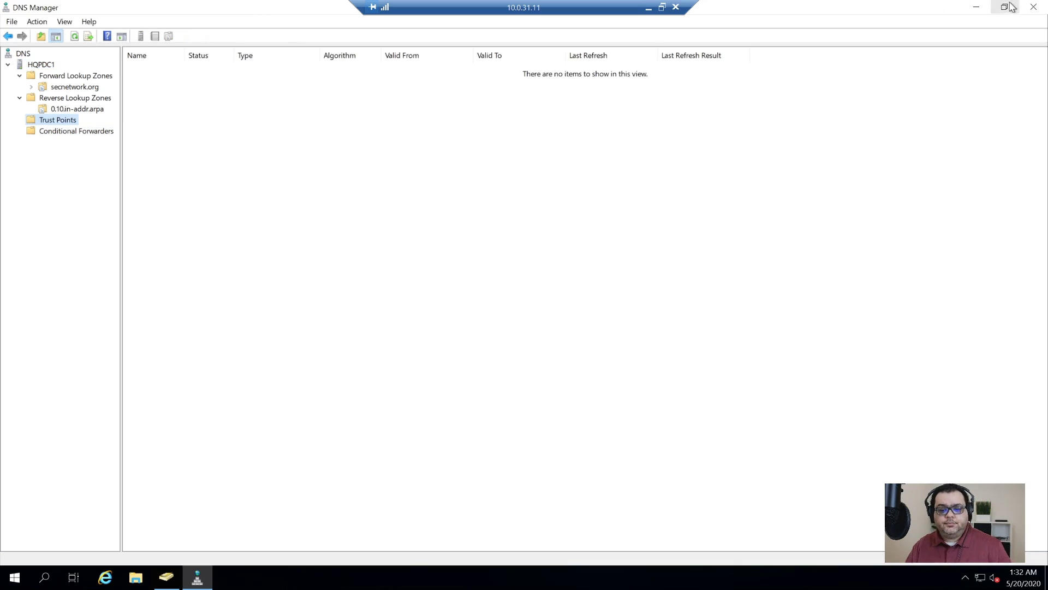
pyautogui.click(1033, 7)
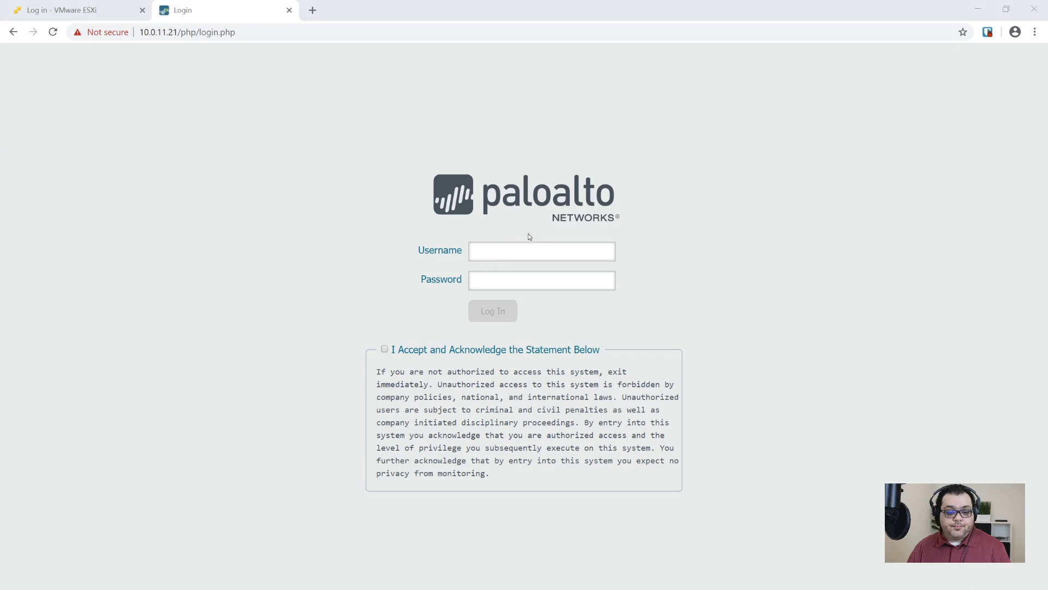
# - Sign in to the firewall as admin with the pasted password, acknowledgement ticked
pyautogui.click(531, 246)
pyautogui.write('admin')
pyautogui.press('Tab')
pyautogui.hotkey('ctrl', 'v')
pyautogui.press('Tab')
pyautogui.press('space')
pyautogui.press('Return')
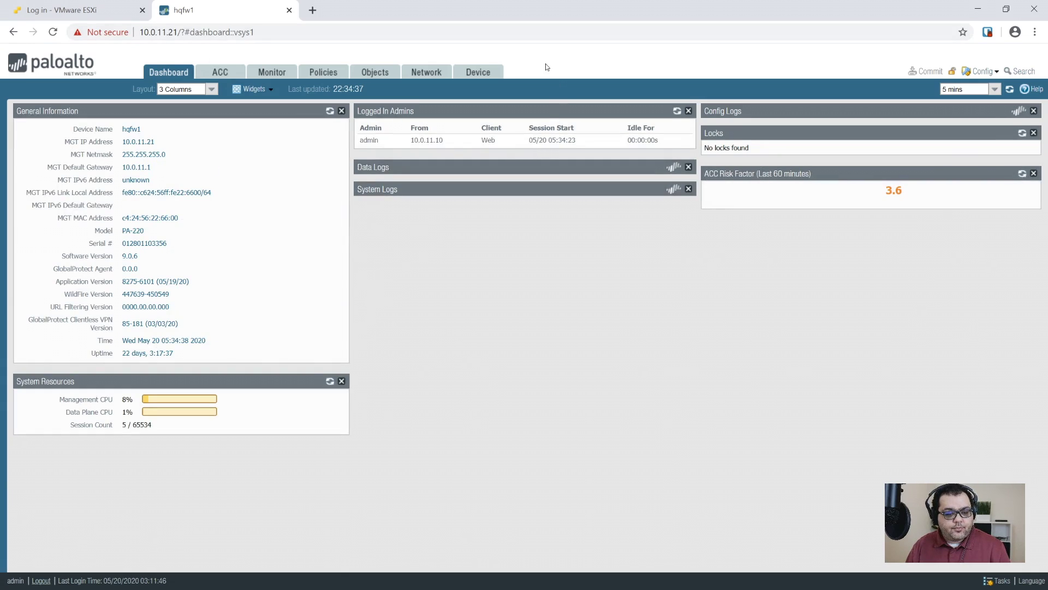
# - Create the 'Domain Controllers' address group with hqpdc1.radausa.org as its member
pyautogui.click(368, 70)
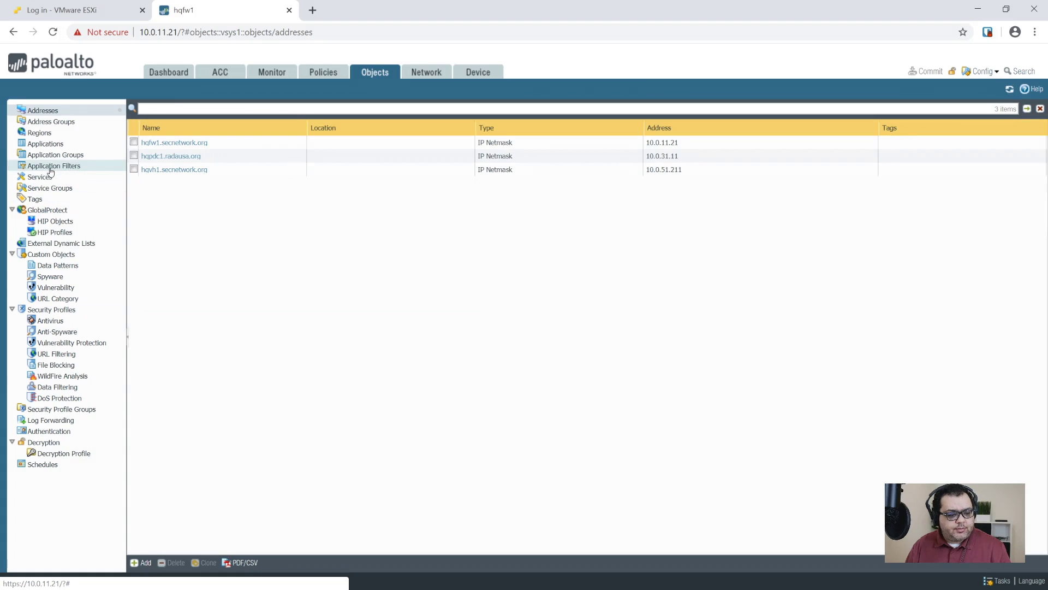
pyautogui.click(50, 121)
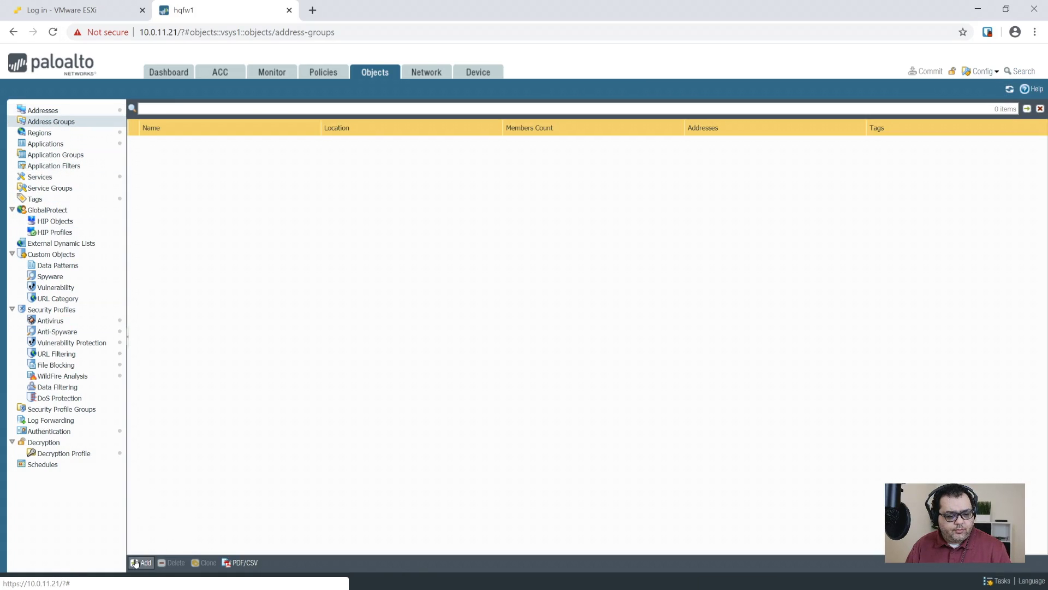
pyautogui.click(136, 562)
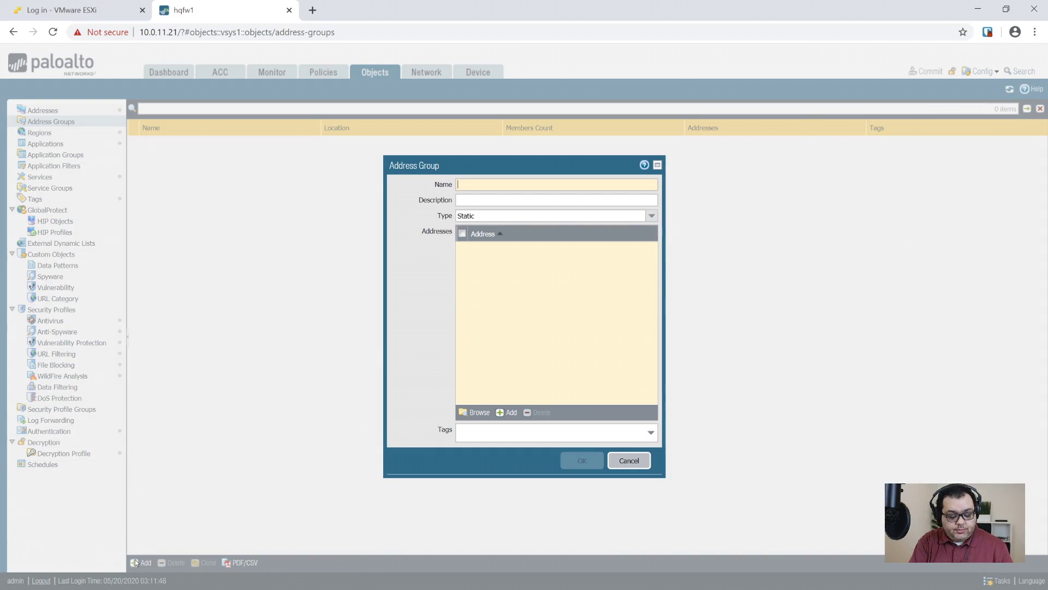
pyautogui.write('Domain Controllers')
pyautogui.press('Tab')
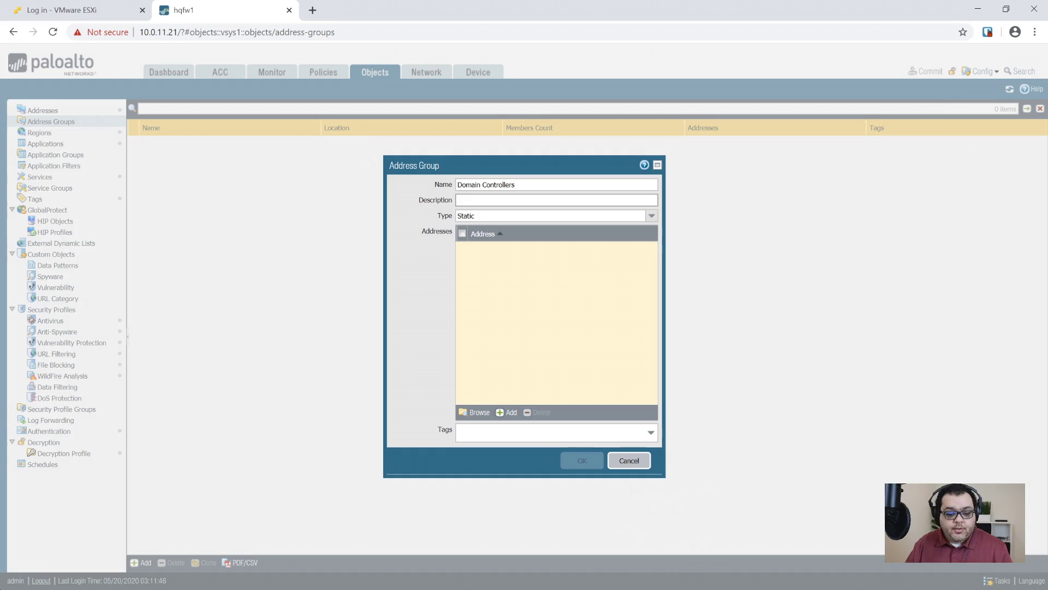
pyautogui.click(507, 412)
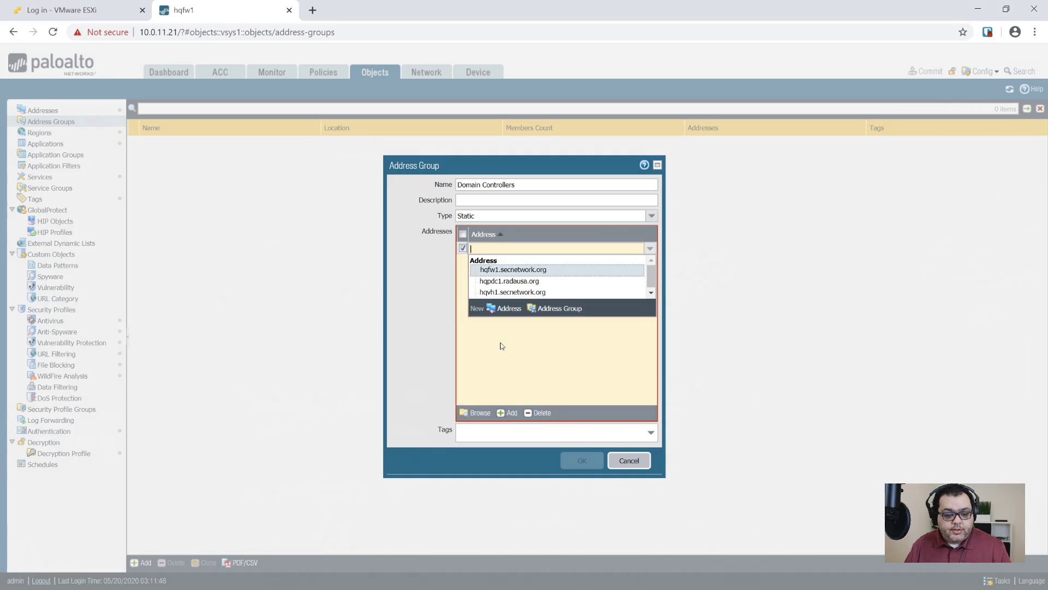
pyautogui.click(528, 283)
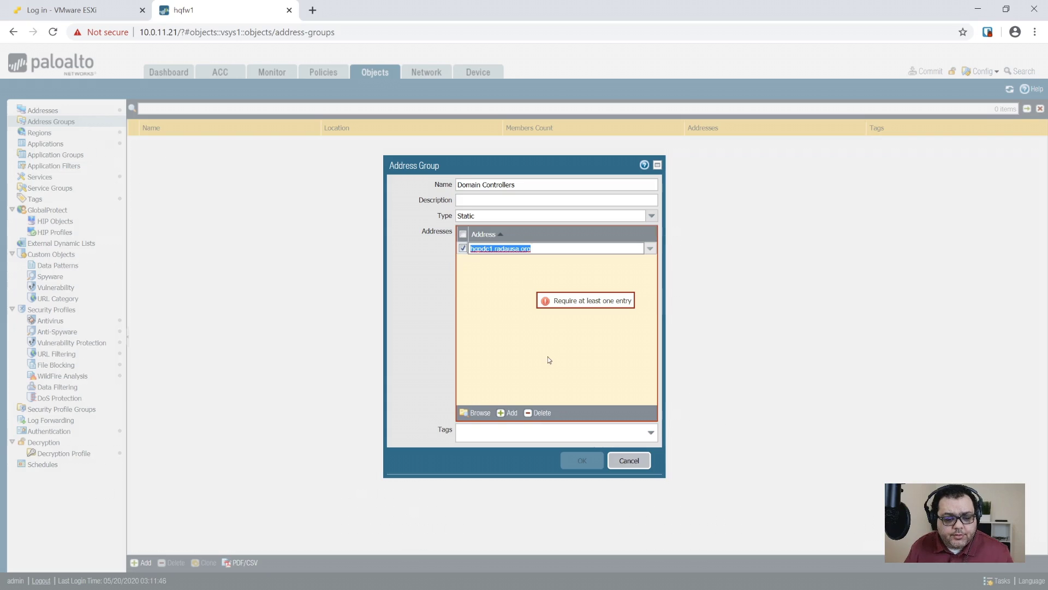
pyautogui.click(580, 461)
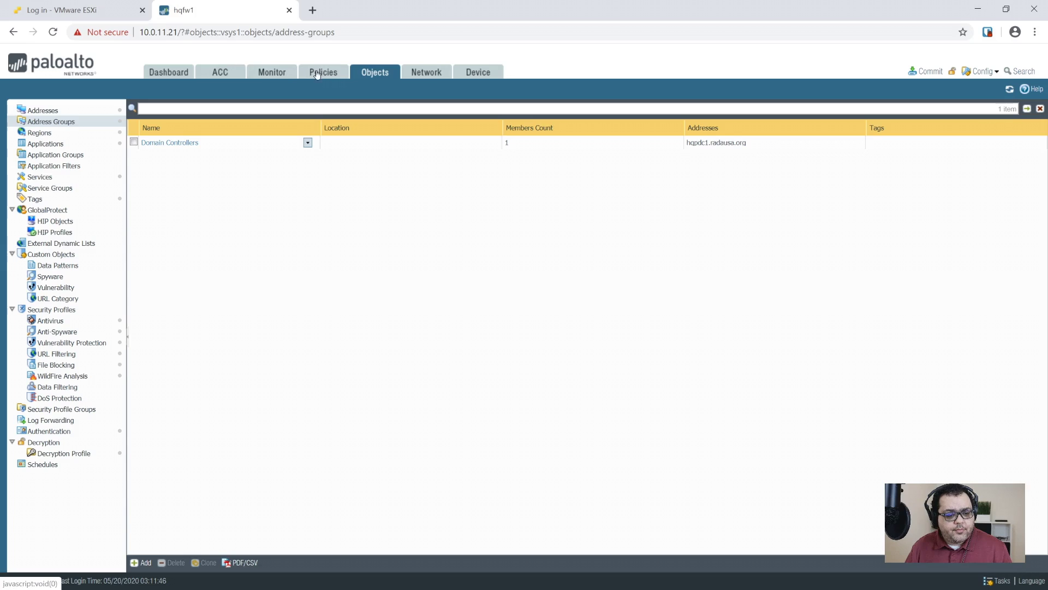
# - Add a new security policy rule named 'SECNET DNS'
pyautogui.click(303, 75)
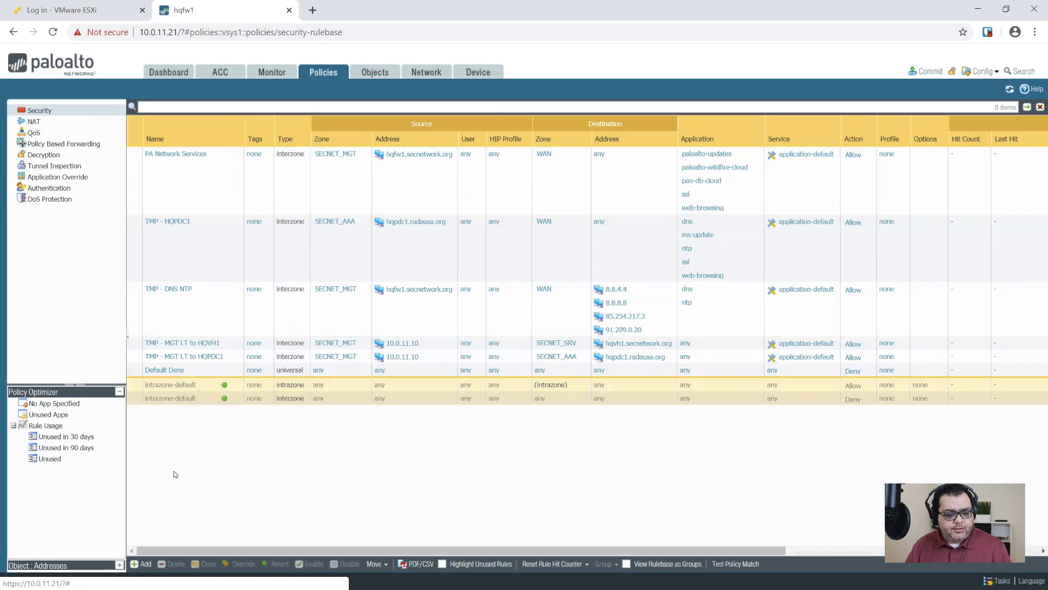
pyautogui.click(428, 359)
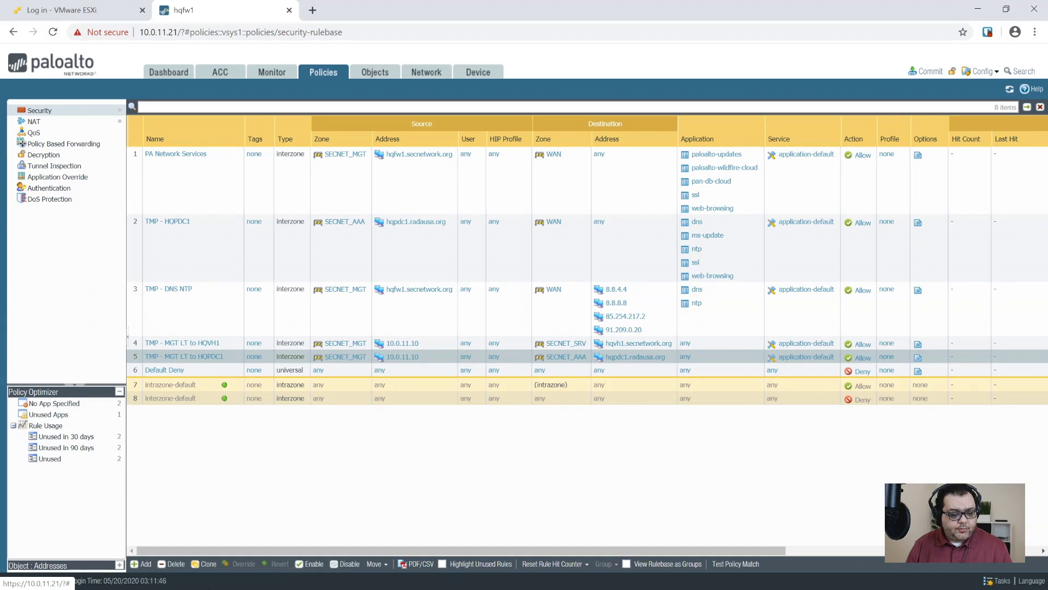
pyautogui.click(141, 563)
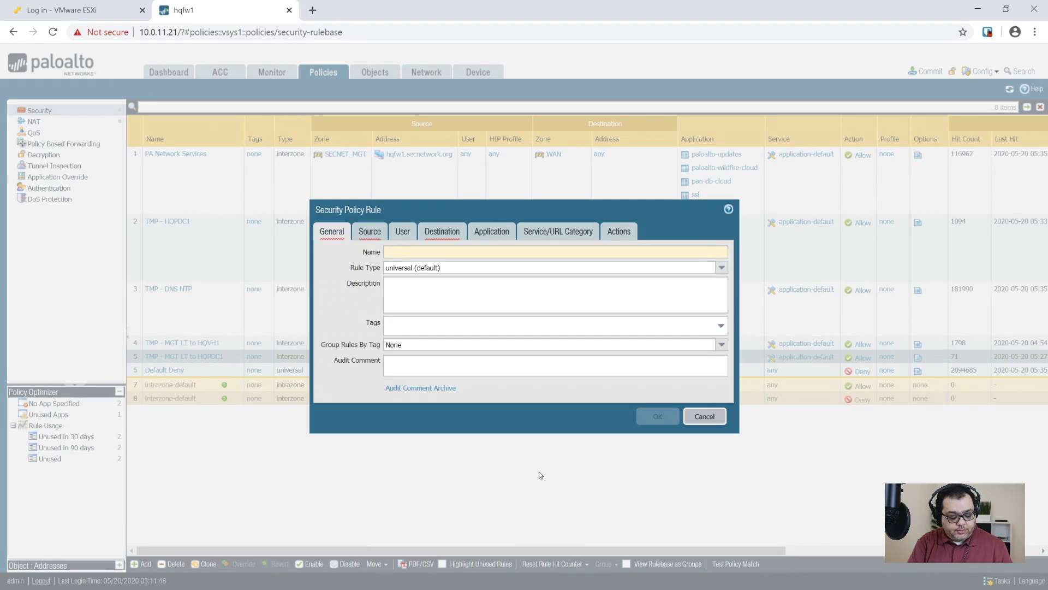
pyautogui.write('SECNET DNS')
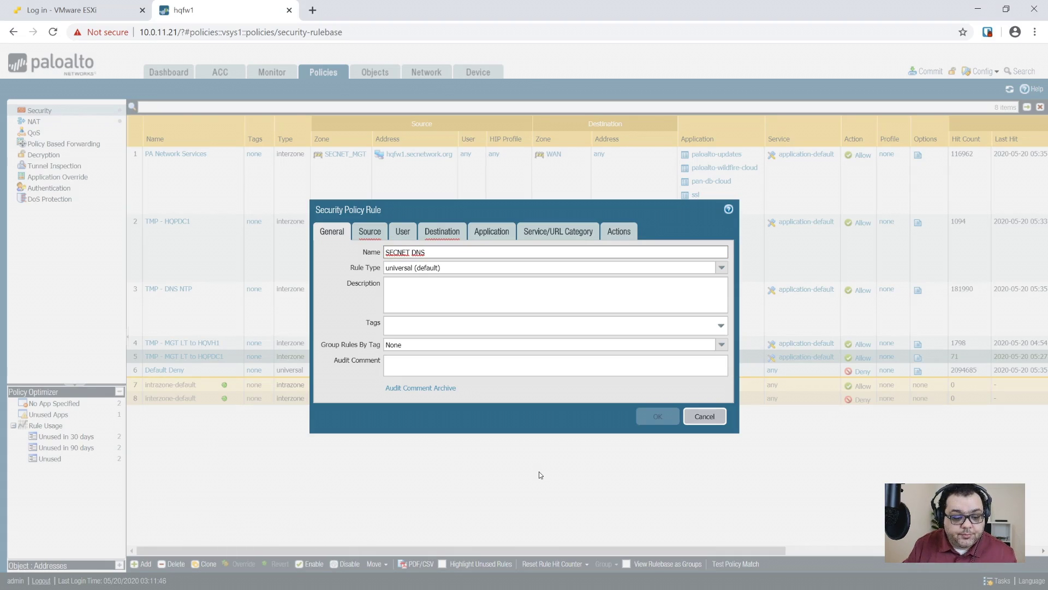
pyautogui.hotkey('ctrl', 'a')
pyautogui.write('S')
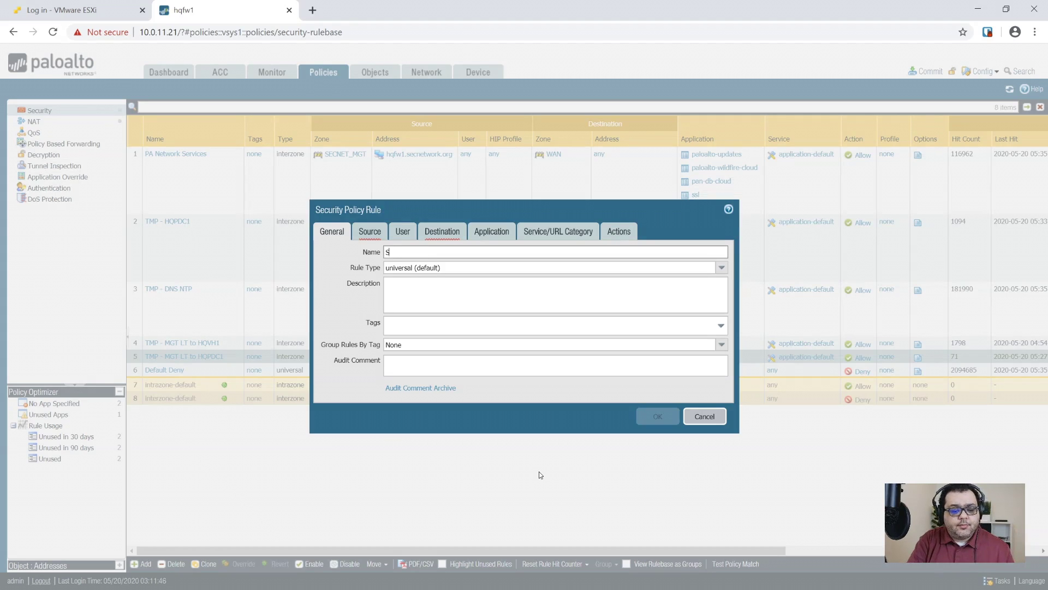
pyautogui.press('BackSpace')
pyautogui.write('ECNET DNS')
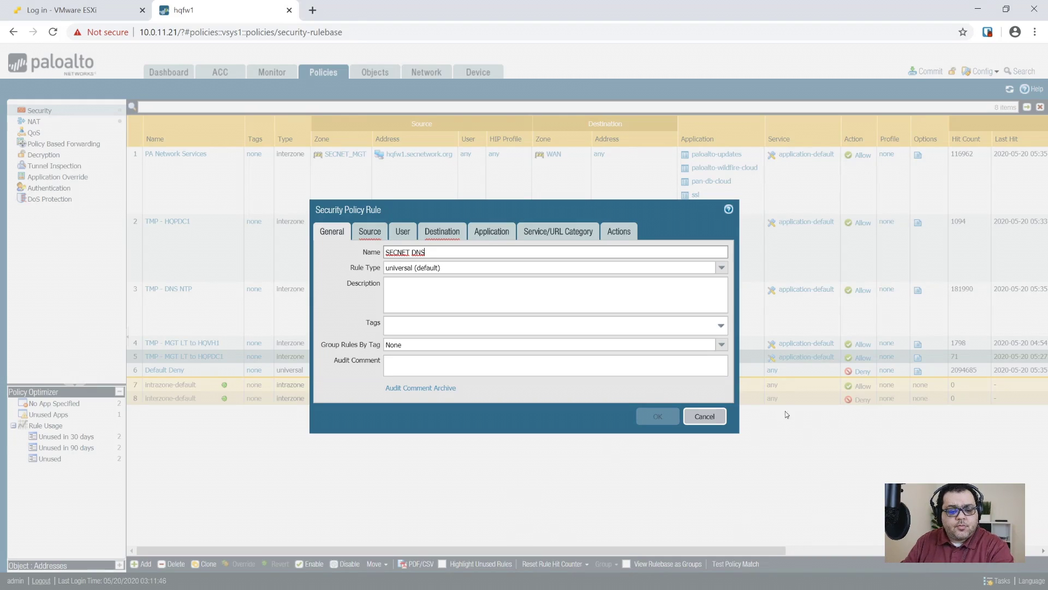
# - Set the rule type to interzone and go to the Source settings
pyautogui.click(722, 267)
pyautogui.click(453, 301)
pyautogui.click(429, 292)
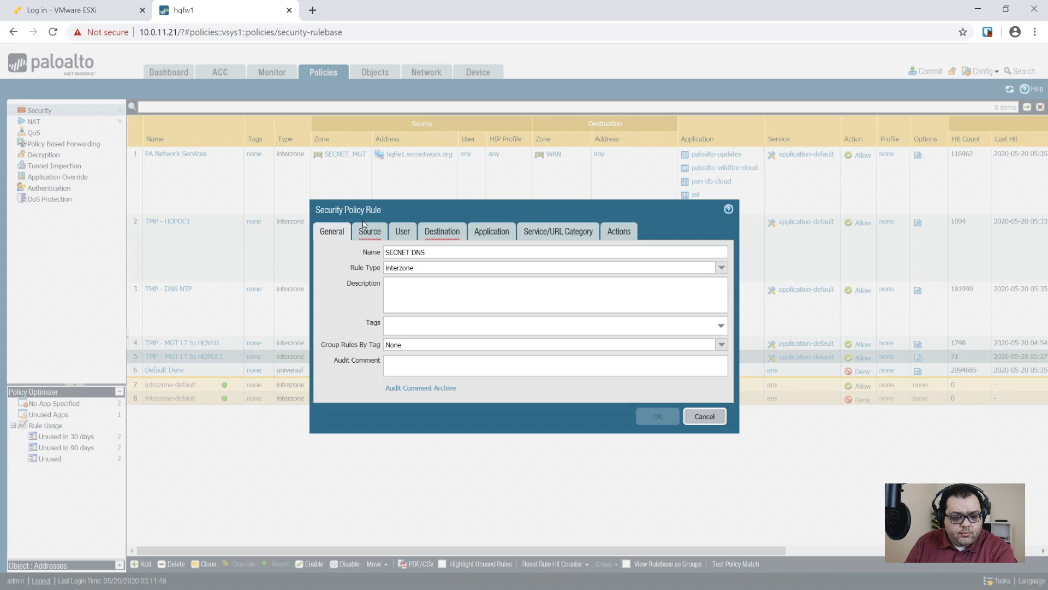
pyautogui.click(367, 231)
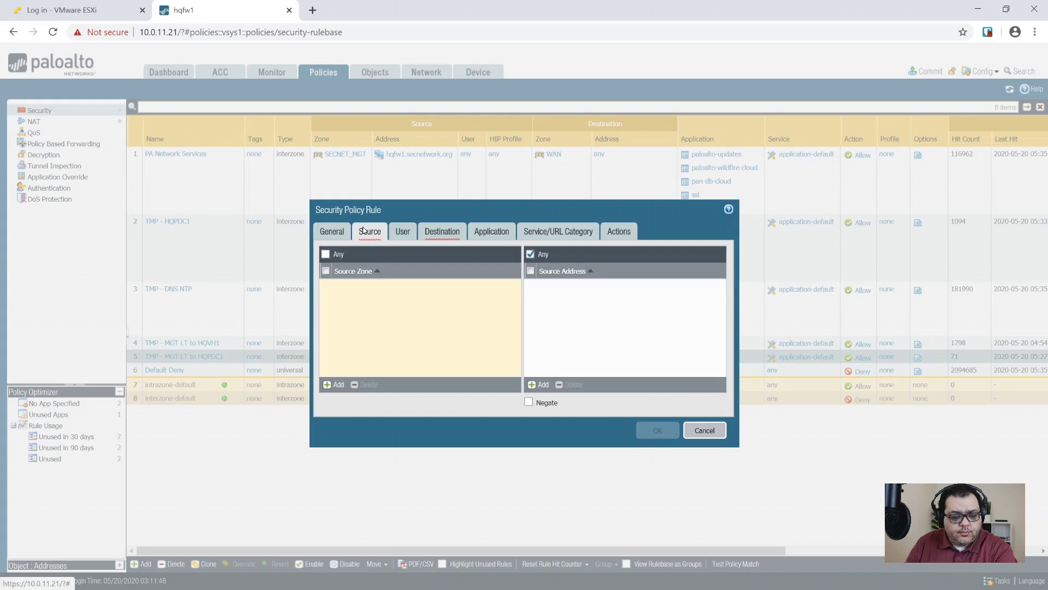
# - Add source zones SECNET_AAA, SECNET_DMZ, SECNET_MGT, SECNET_SEC, SECNET_SRV, SECNET_USR and SECNET_VOIP
pyautogui.click(338, 385)
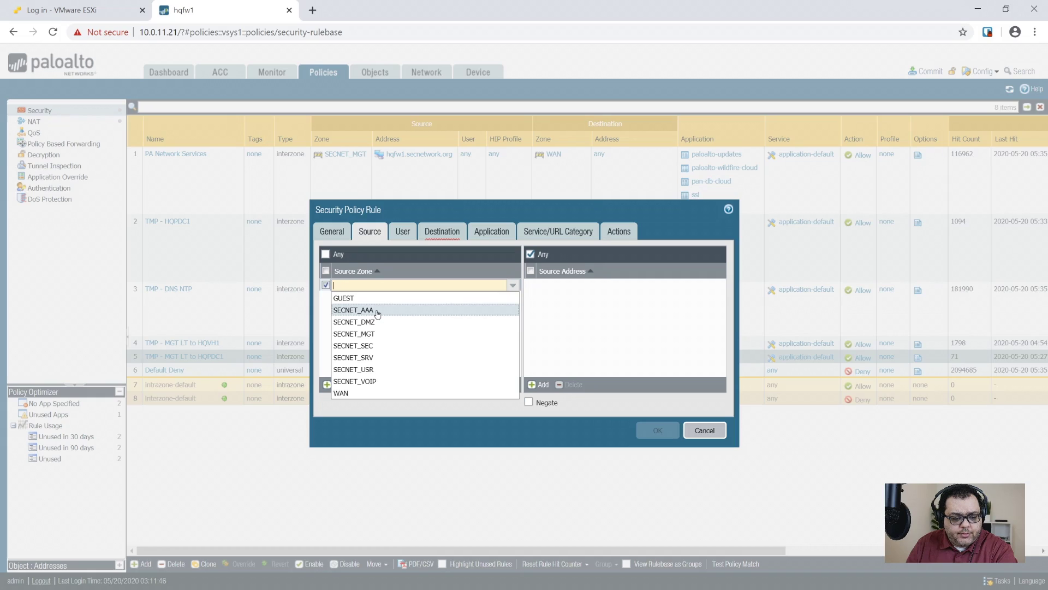
pyautogui.click(377, 314)
pyautogui.click(334, 384)
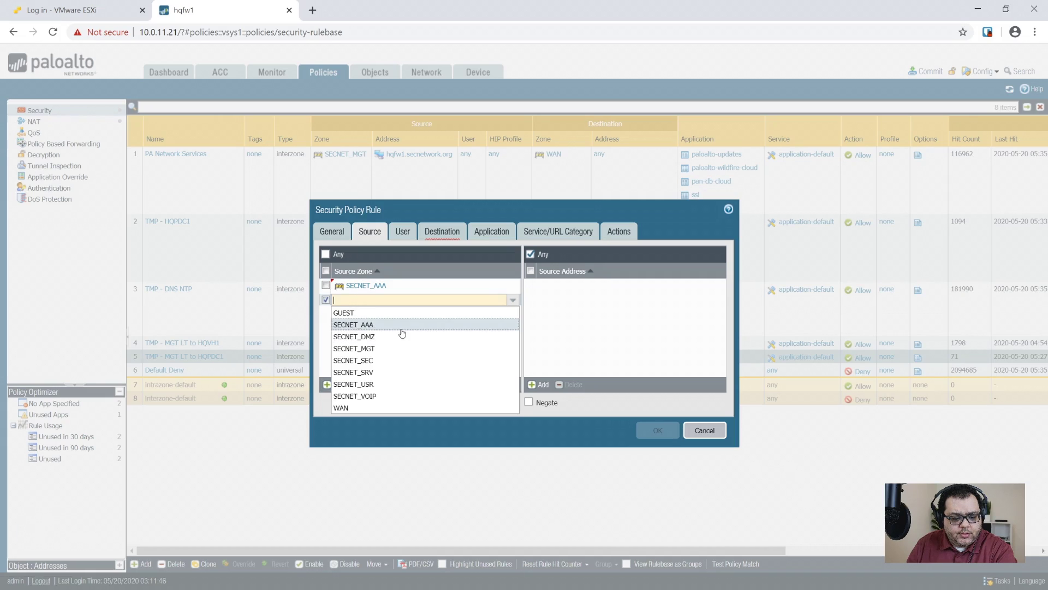
pyautogui.click(386, 337)
pyautogui.click(334, 385)
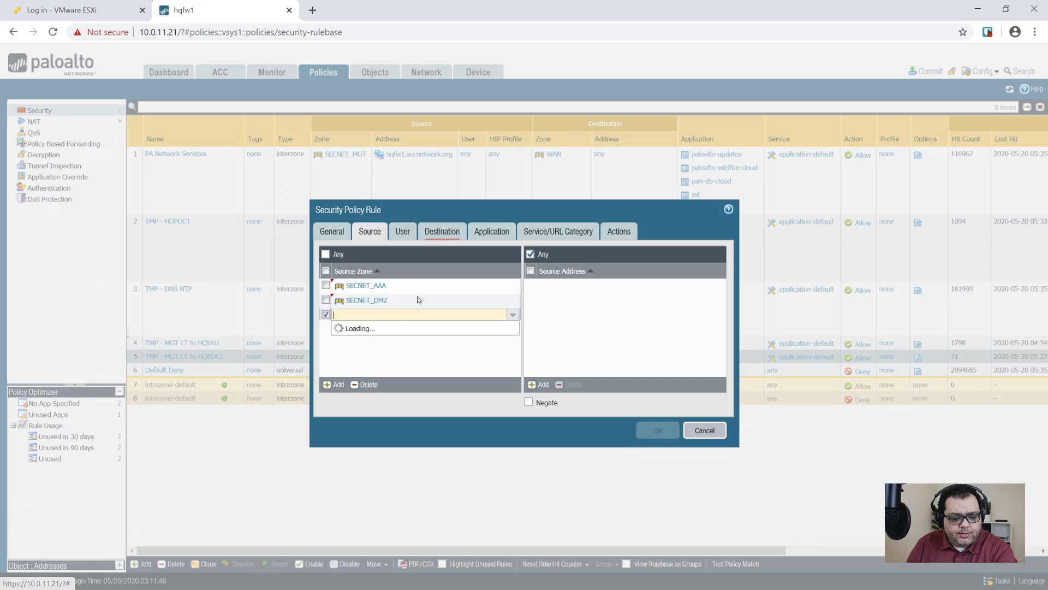
pyautogui.click(380, 363)
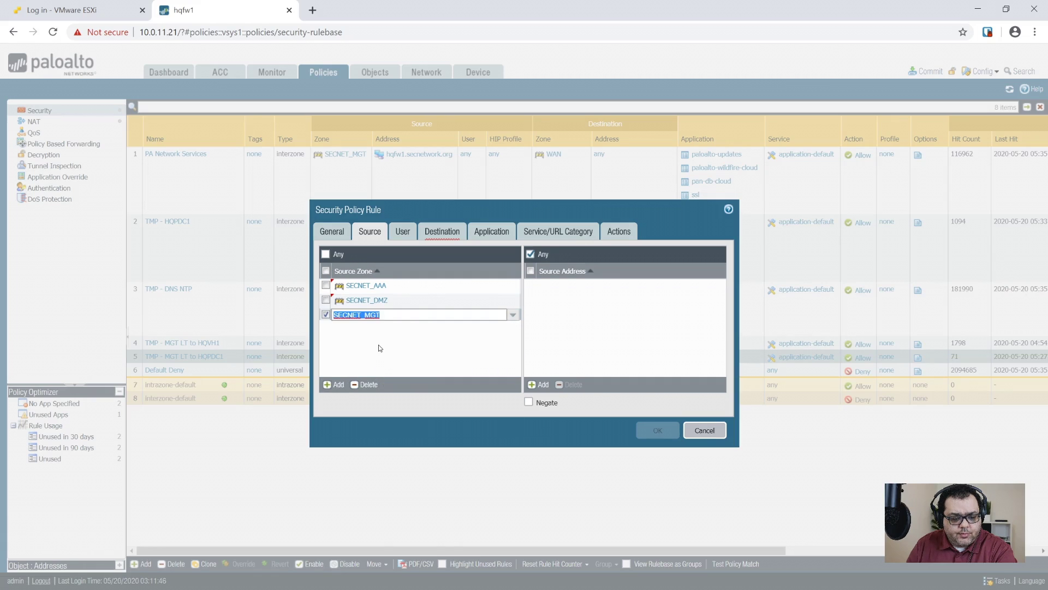
pyautogui.click(336, 385)
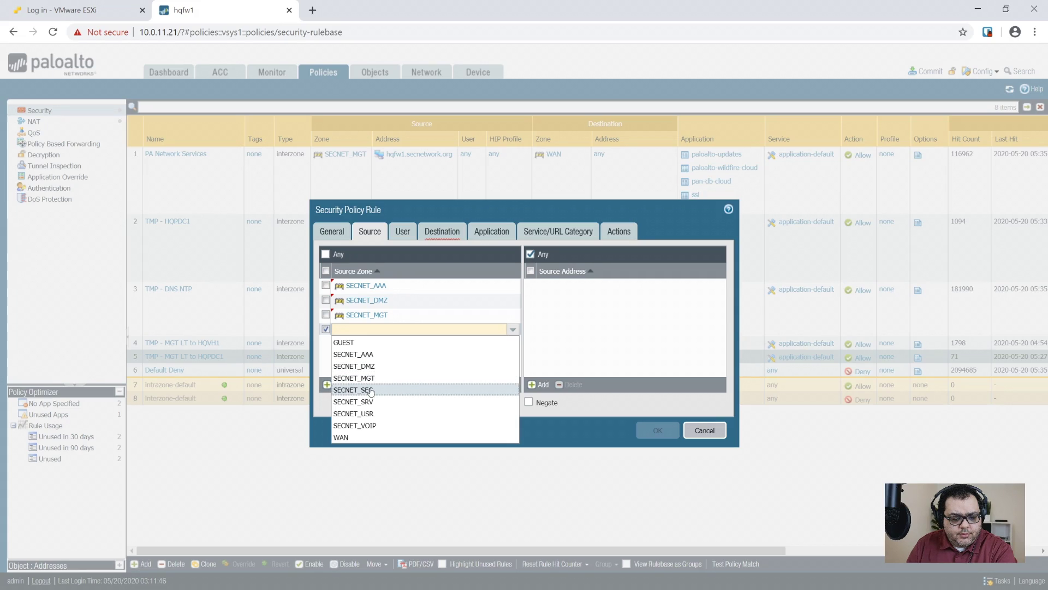
pyautogui.click(371, 390)
pyautogui.click(334, 385)
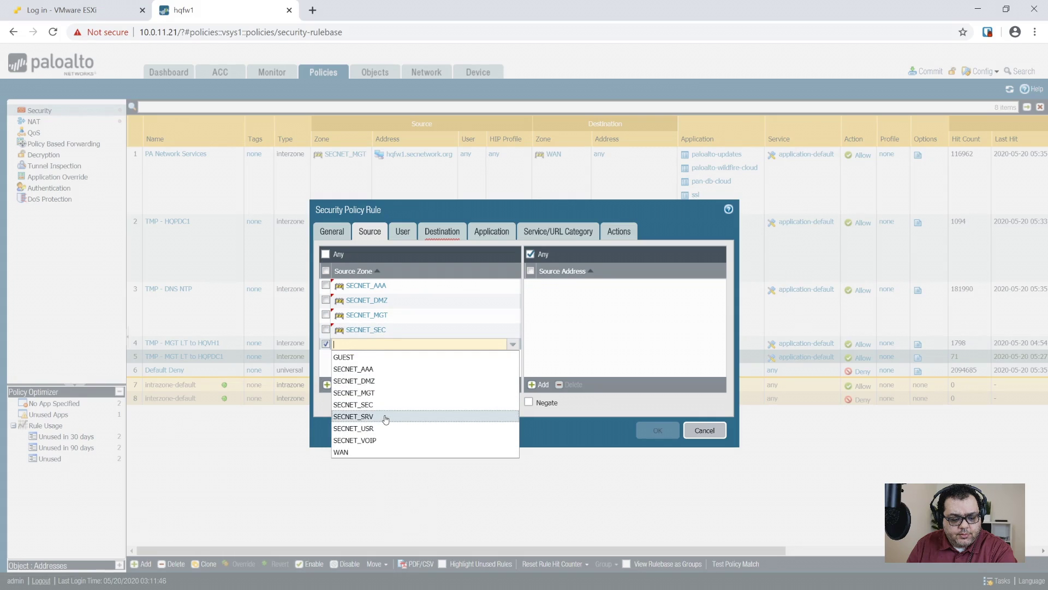
pyautogui.click(386, 416)
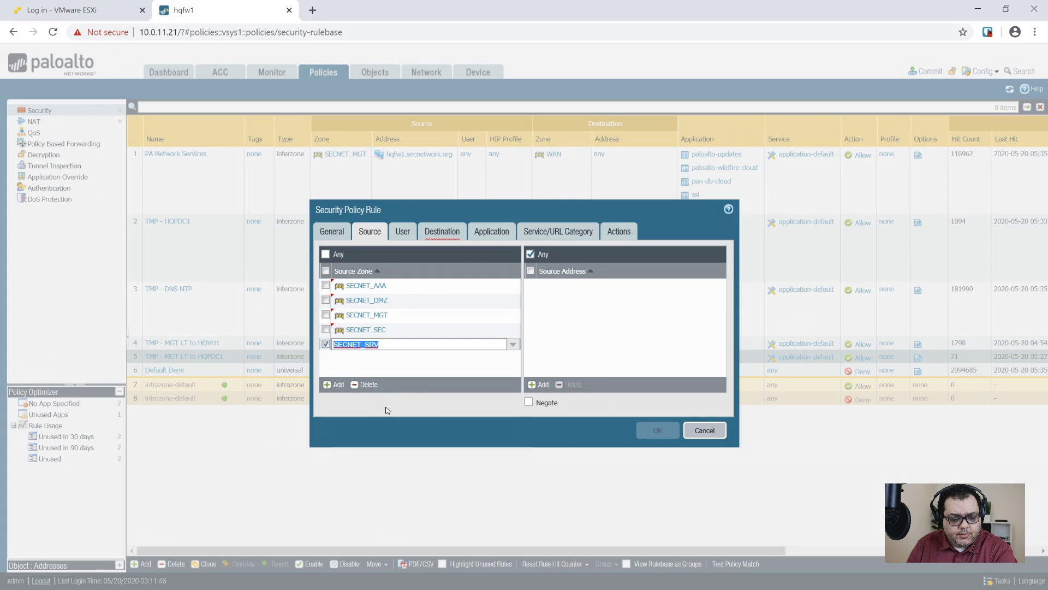
pyautogui.click(337, 384)
pyautogui.click(391, 442)
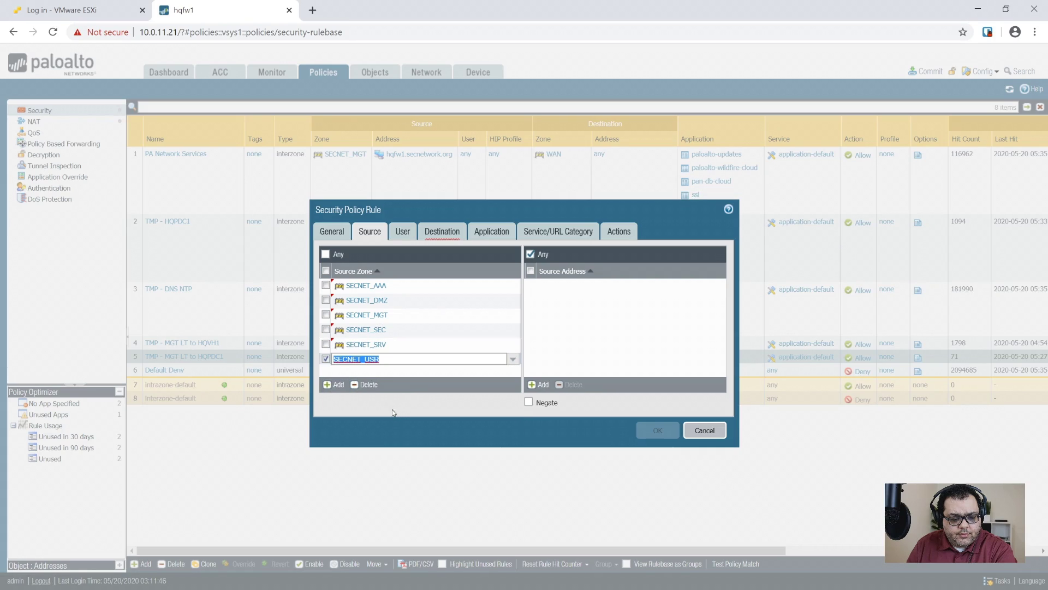
pyautogui.click(334, 384)
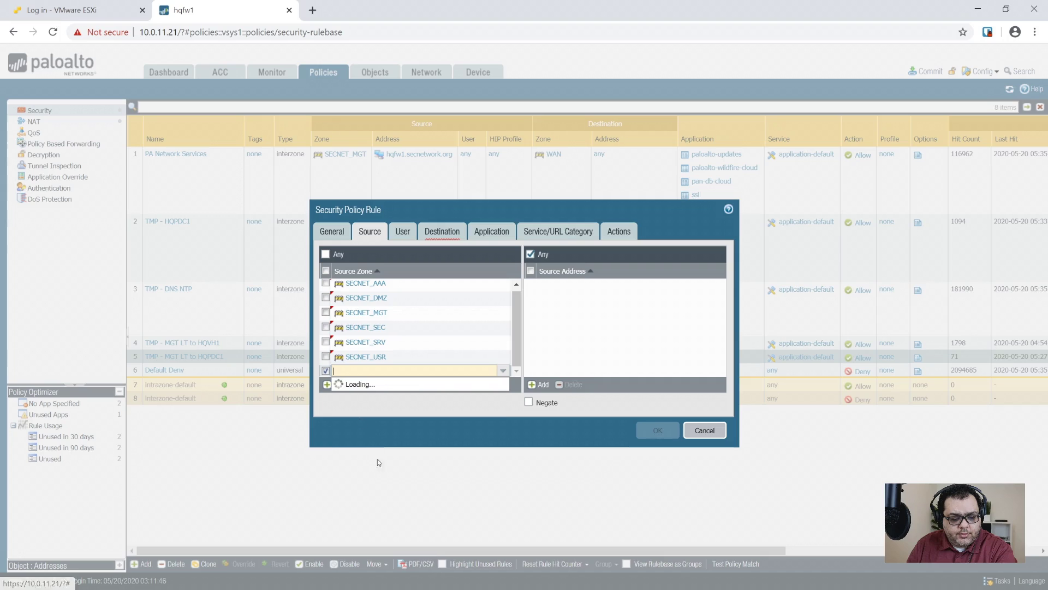
pyautogui.click(380, 468)
pyautogui.click(609, 329)
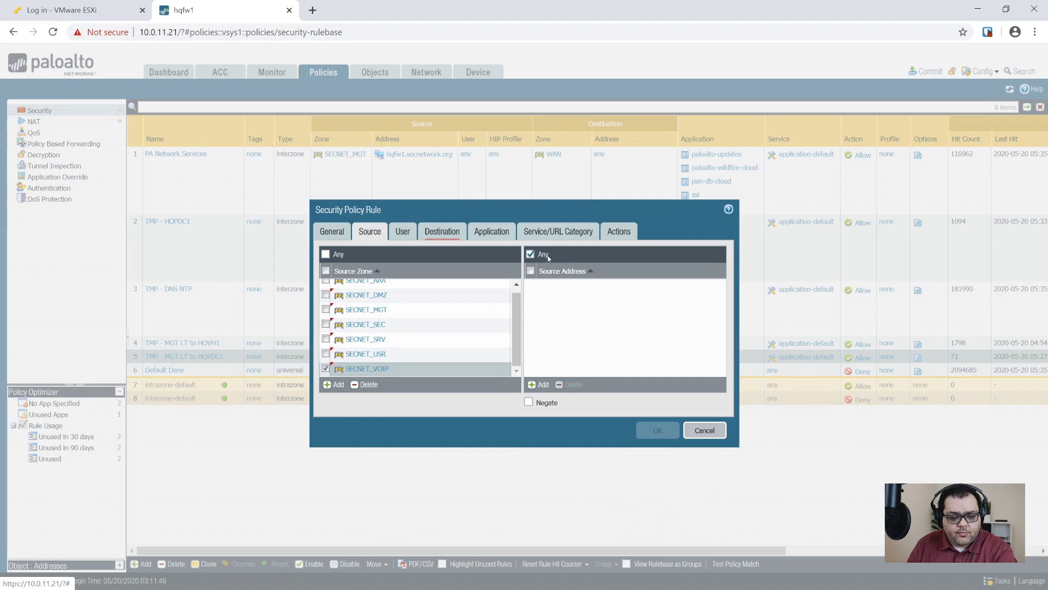
# - Add a new source address object 'SECNET HQ Network' with value 10.0.0.0/16
pyautogui.click(539, 384)
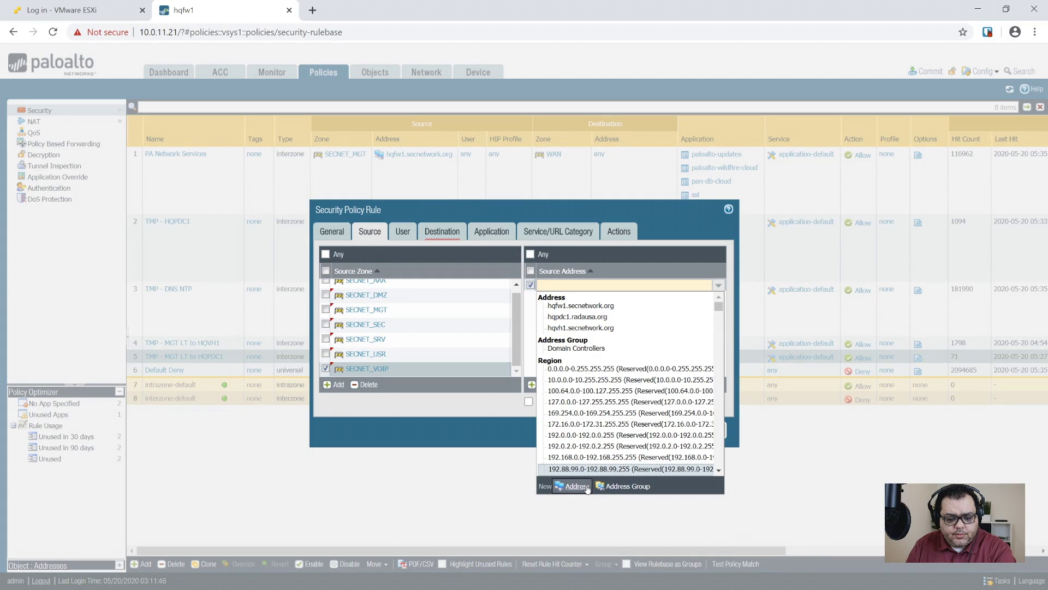
pyautogui.click(579, 487)
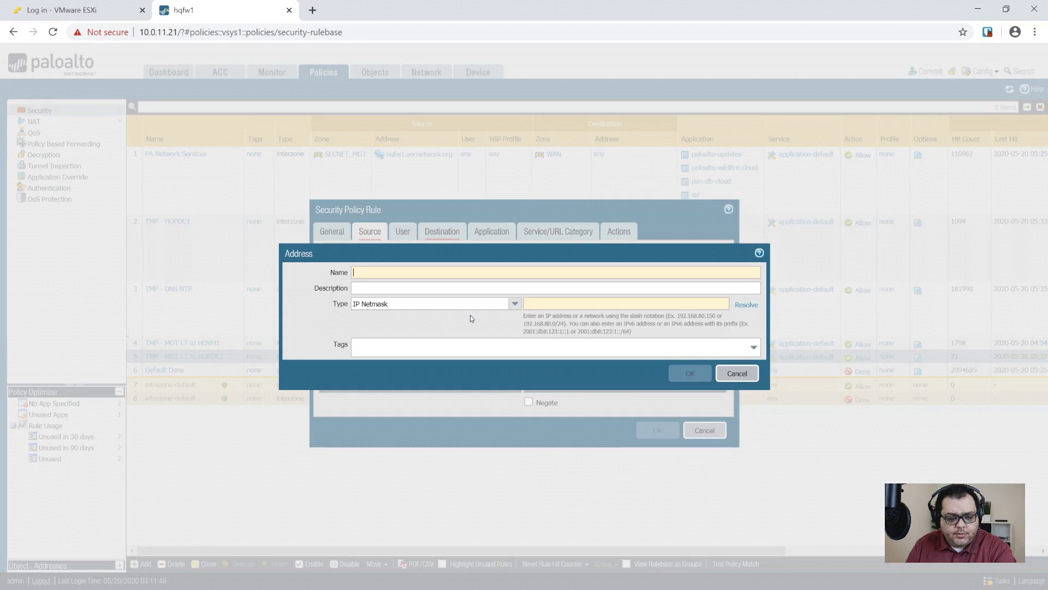
pyautogui.write('SE')
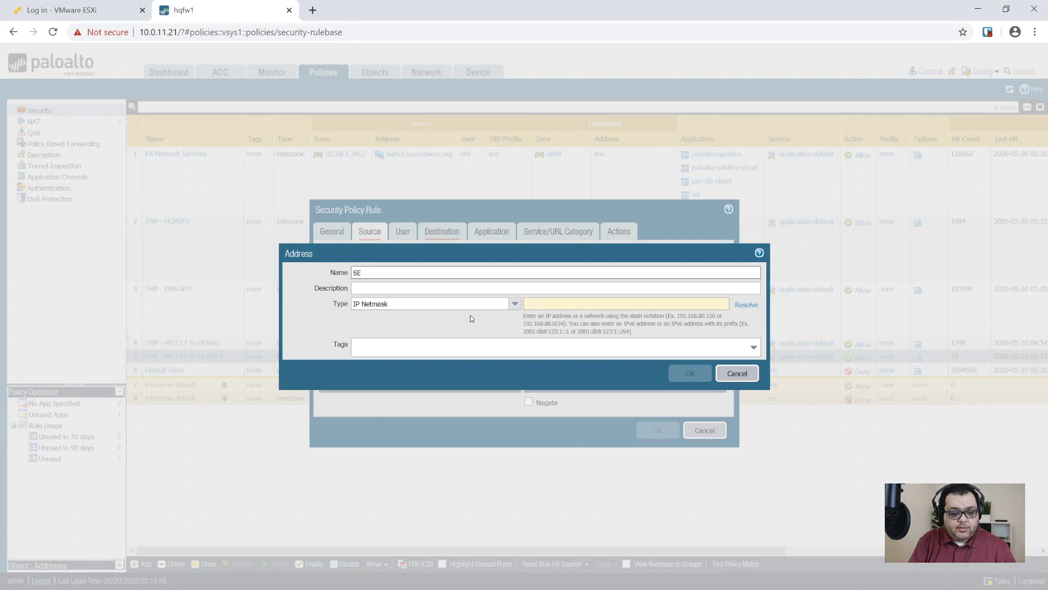
pyautogui.write('CNET HQ Ne')
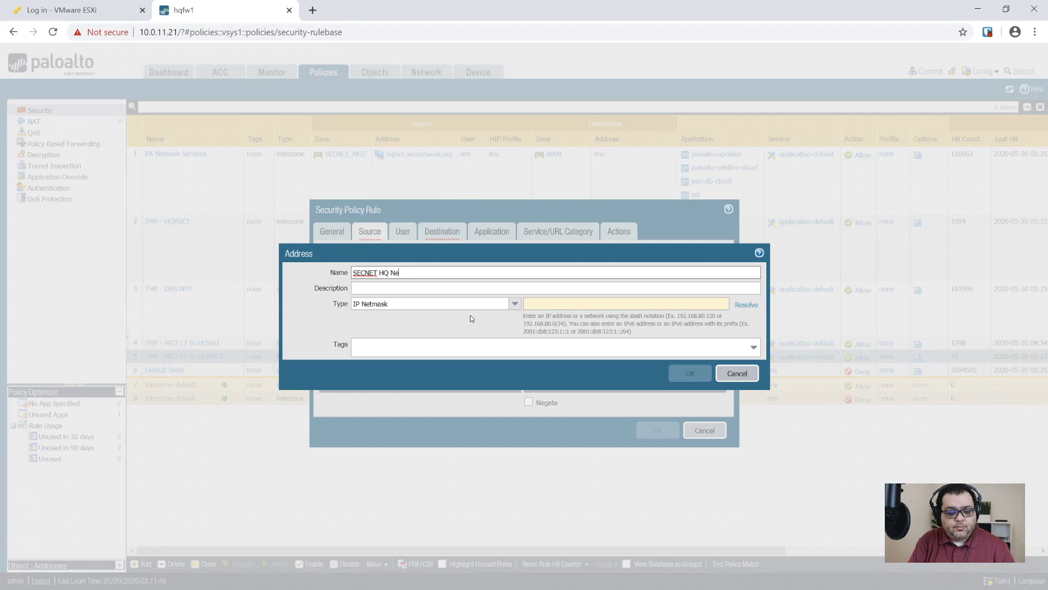
pyautogui.write('twork')
pyautogui.press('Tab')
pyautogui.press('Tab')
pyautogui.press('Tab')
pyautogui.write('10')
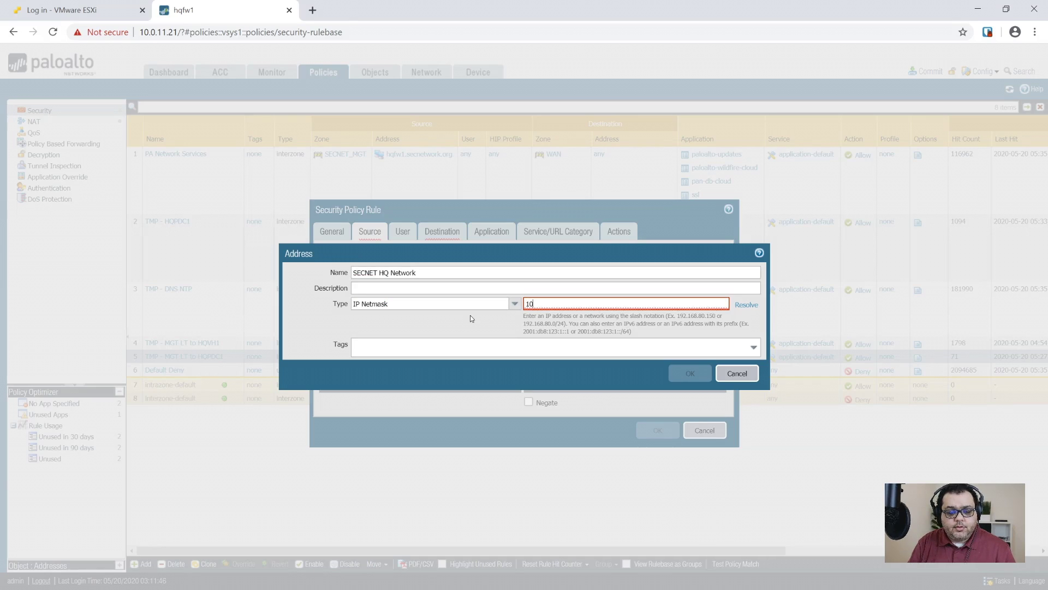
pyautogui.write('.0.0.0/16')
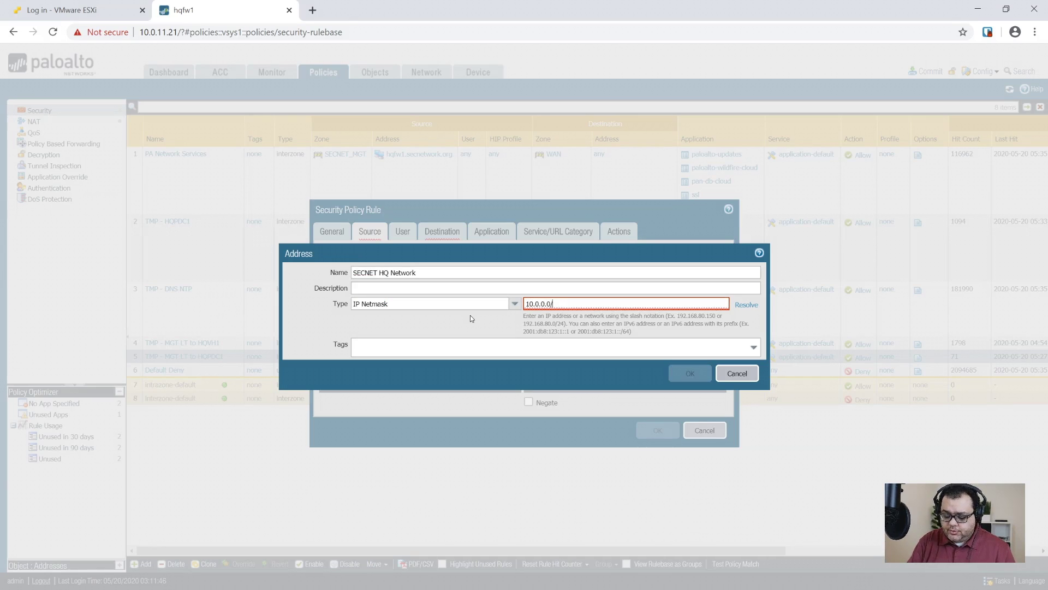
pyautogui.click(689, 373)
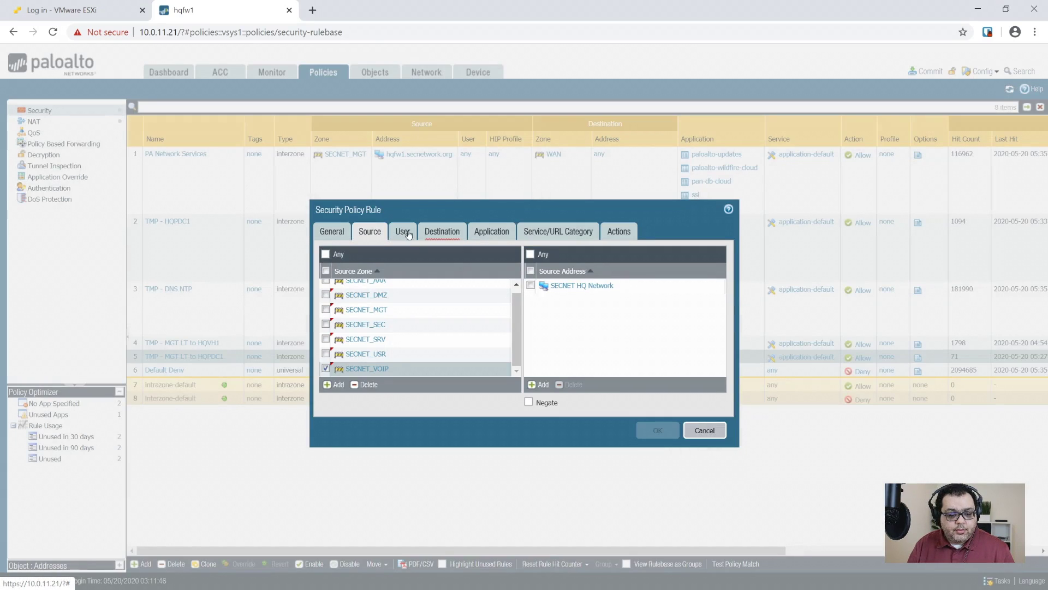
# - Set the destination to zone SECNET_AAA and address Domain Controllers
pyautogui.click(439, 232)
pyautogui.click(337, 382)
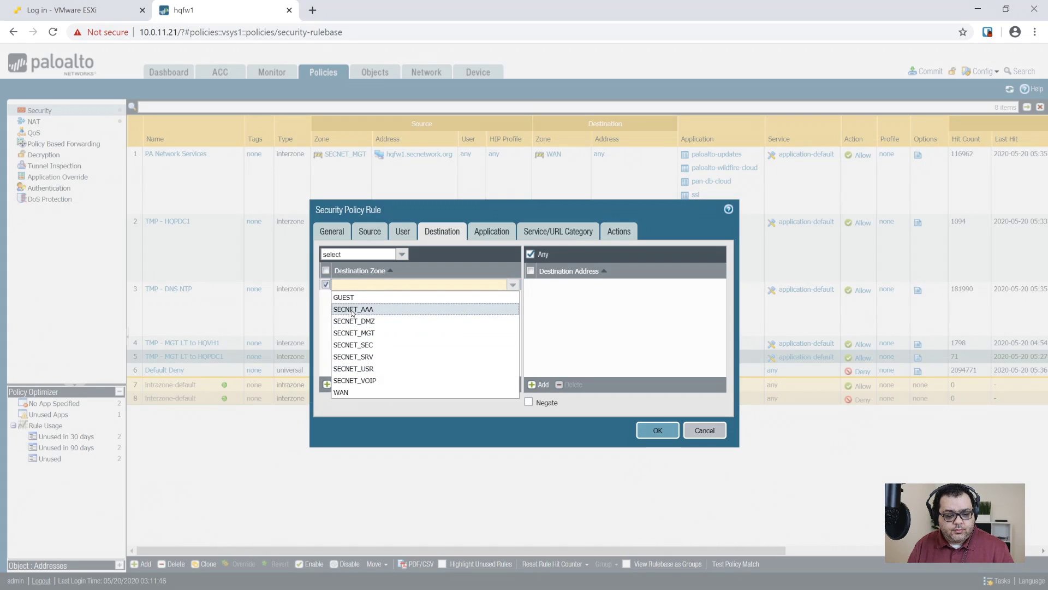
pyautogui.click(352, 310)
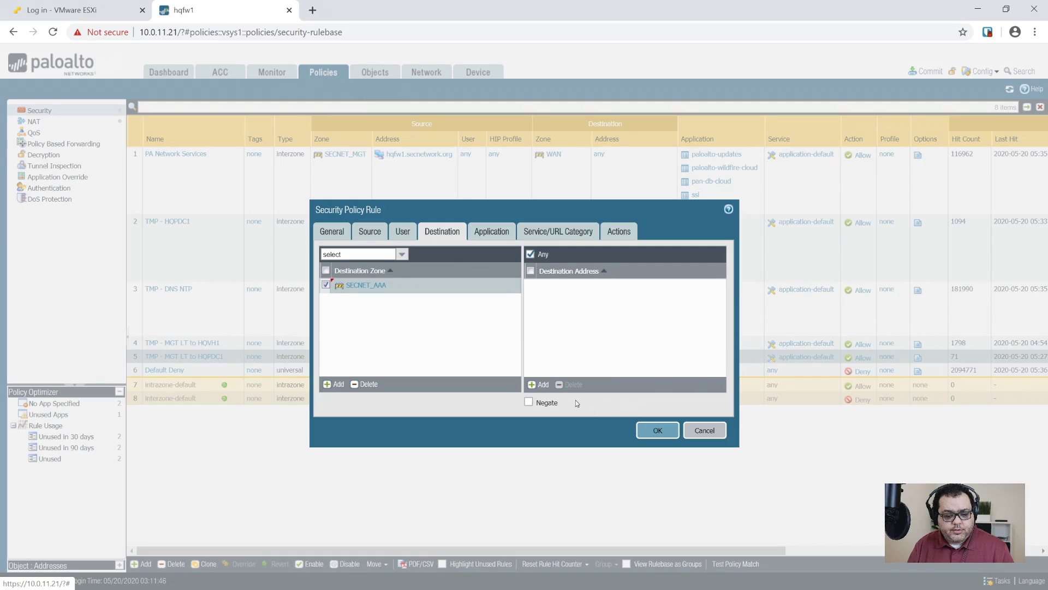
pyautogui.click(539, 384)
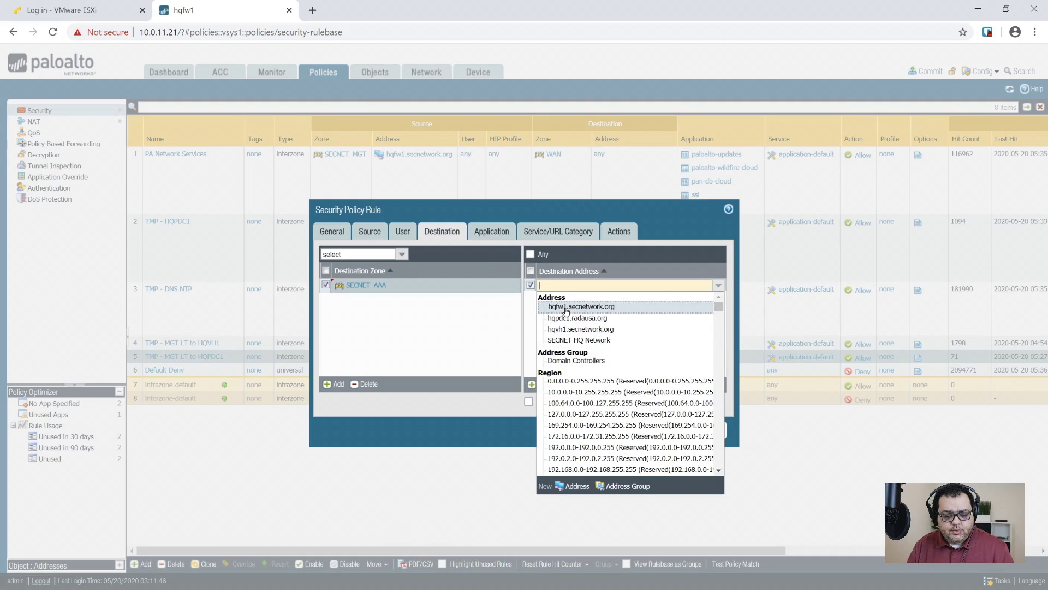
pyautogui.click(573, 360)
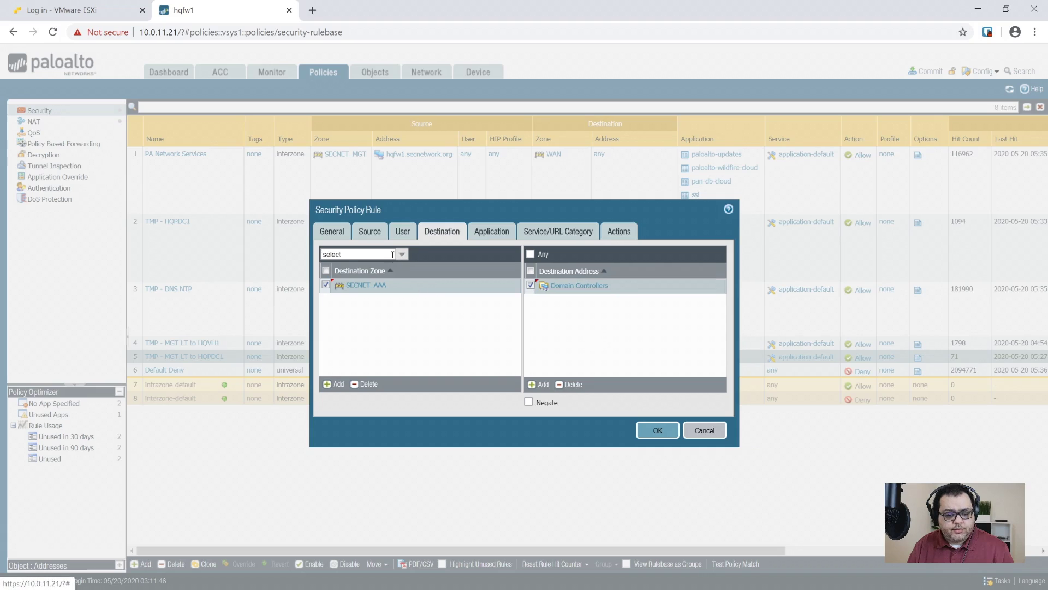
# - Change the rule type to universal and add the dns application
pyautogui.click(321, 230)
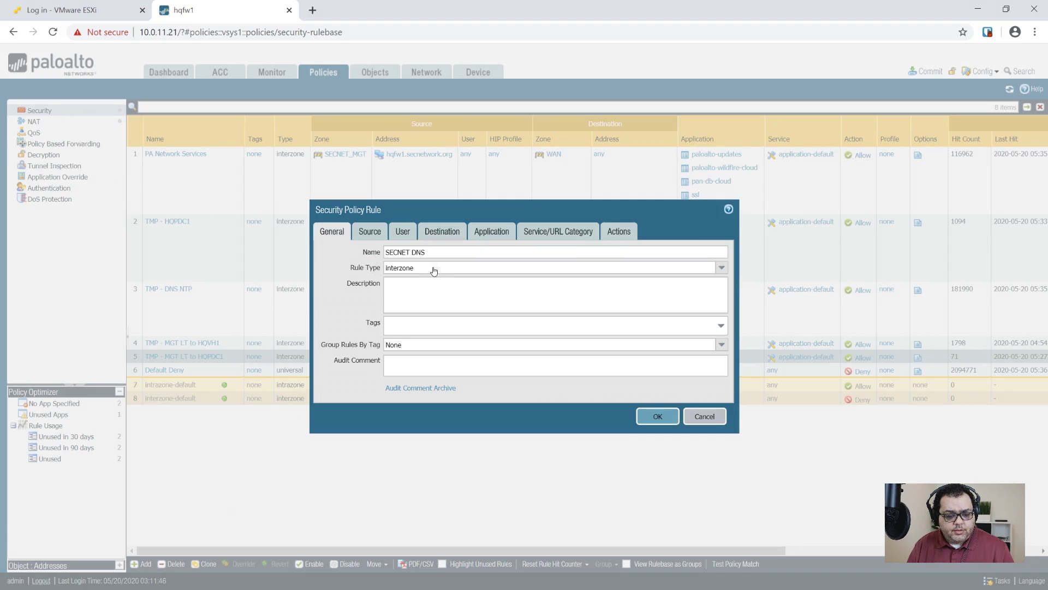
pyautogui.click(704, 262)
pyautogui.click(463, 279)
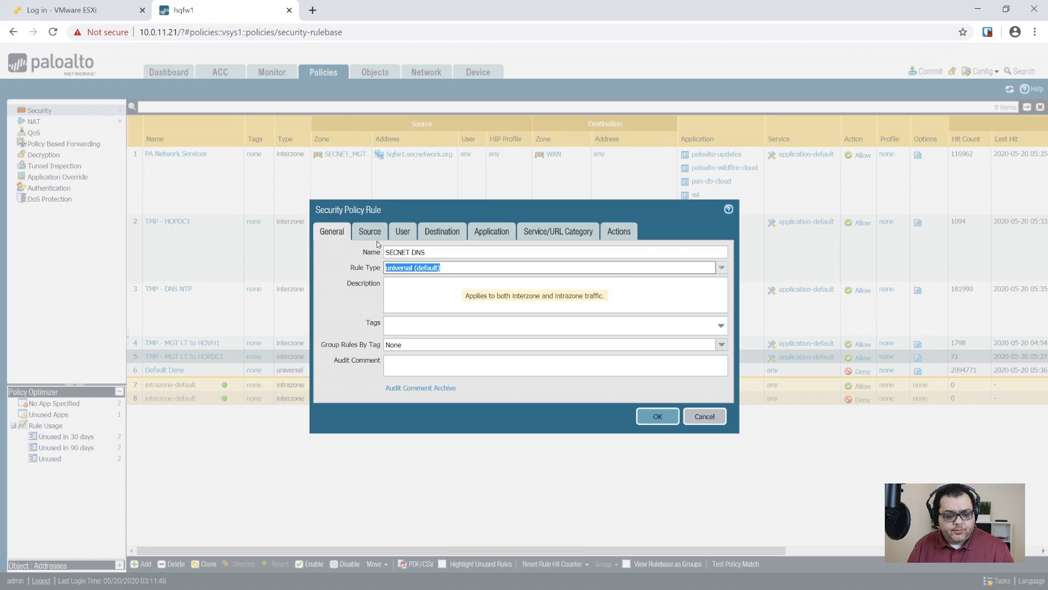
pyautogui.click(370, 232)
pyautogui.click(402, 231)
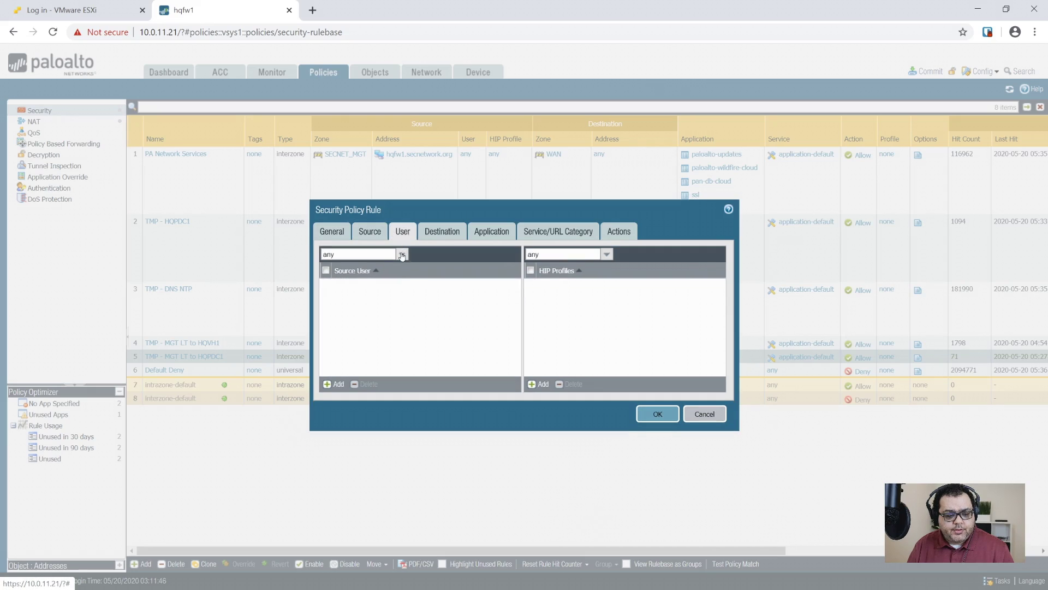
pyautogui.click(440, 233)
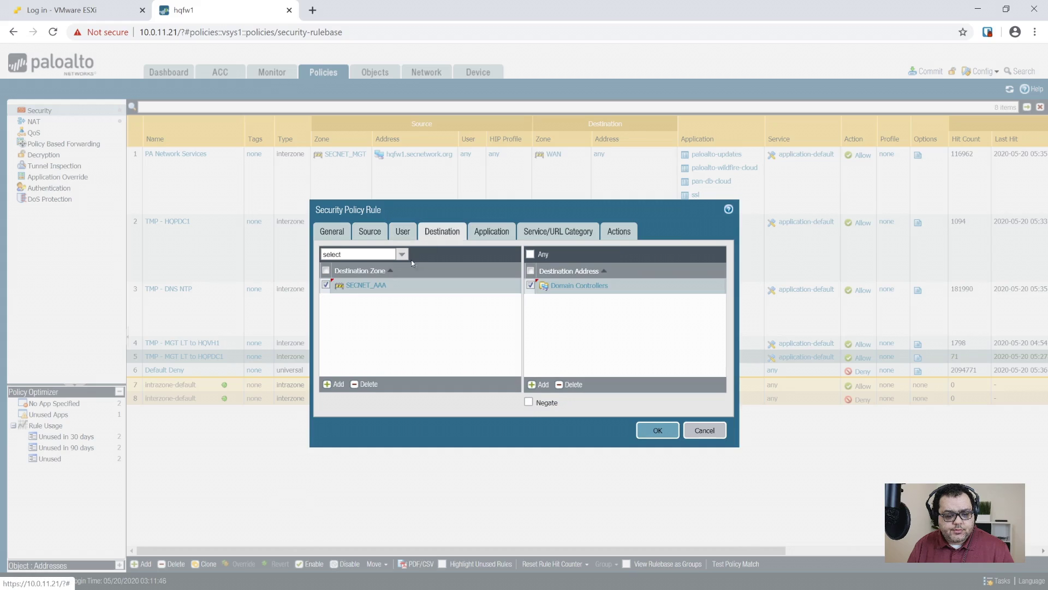
pyautogui.click(491, 231)
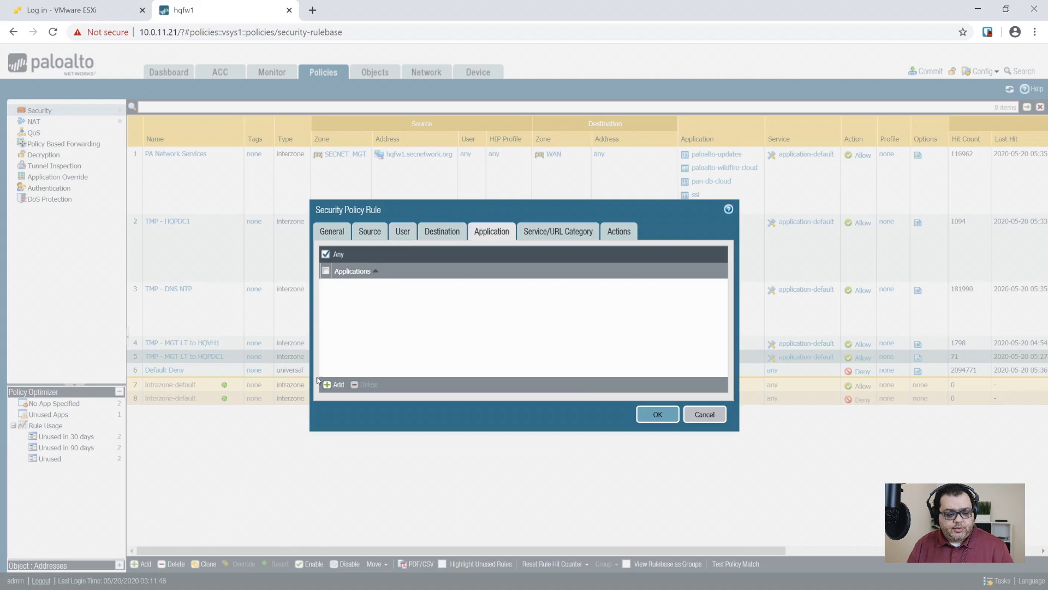
pyautogui.click(334, 384)
pyautogui.write('dns')
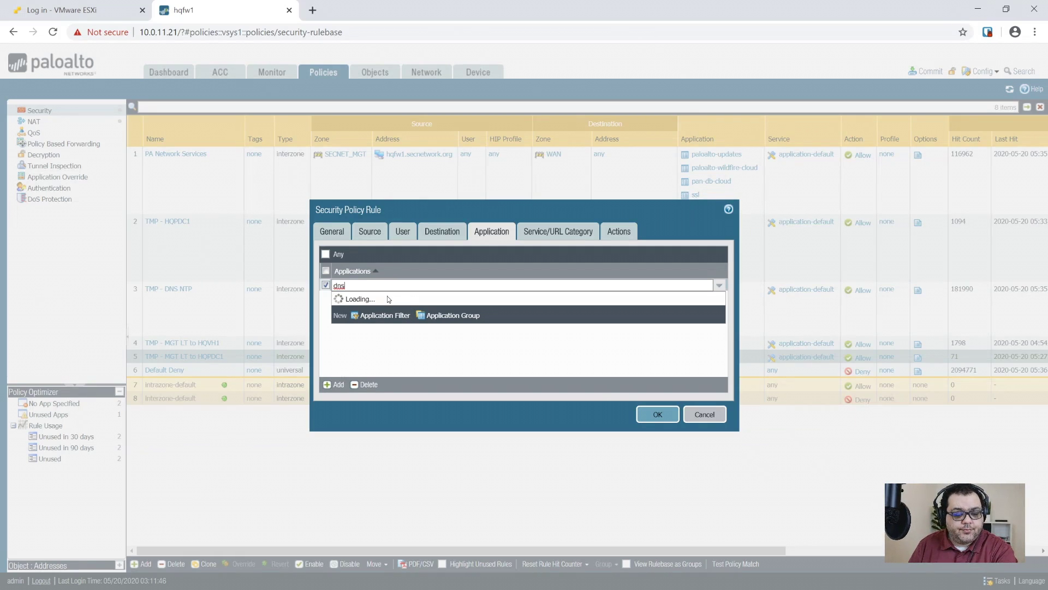
pyautogui.click(354, 320)
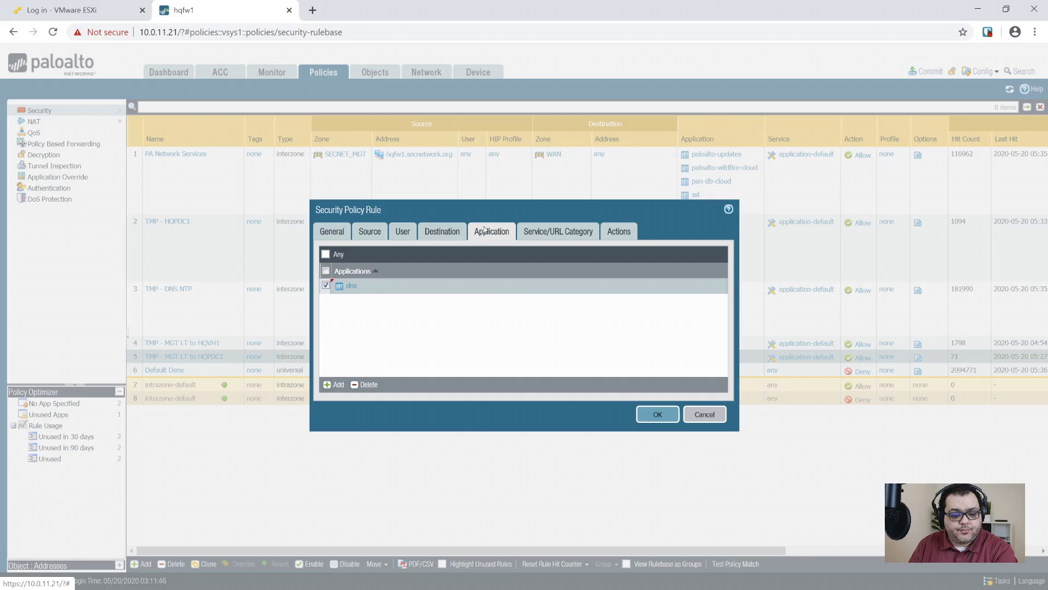
# - Save the SECNET DNS rule and commit the configuration
pyautogui.click(529, 230)
pyautogui.click(622, 232)
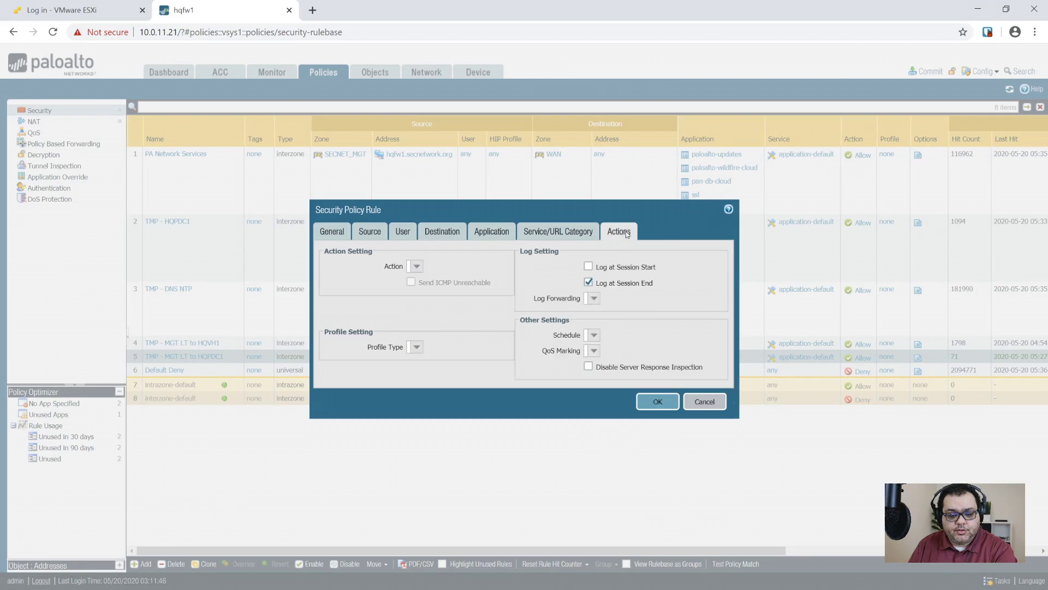
pyautogui.click(662, 403)
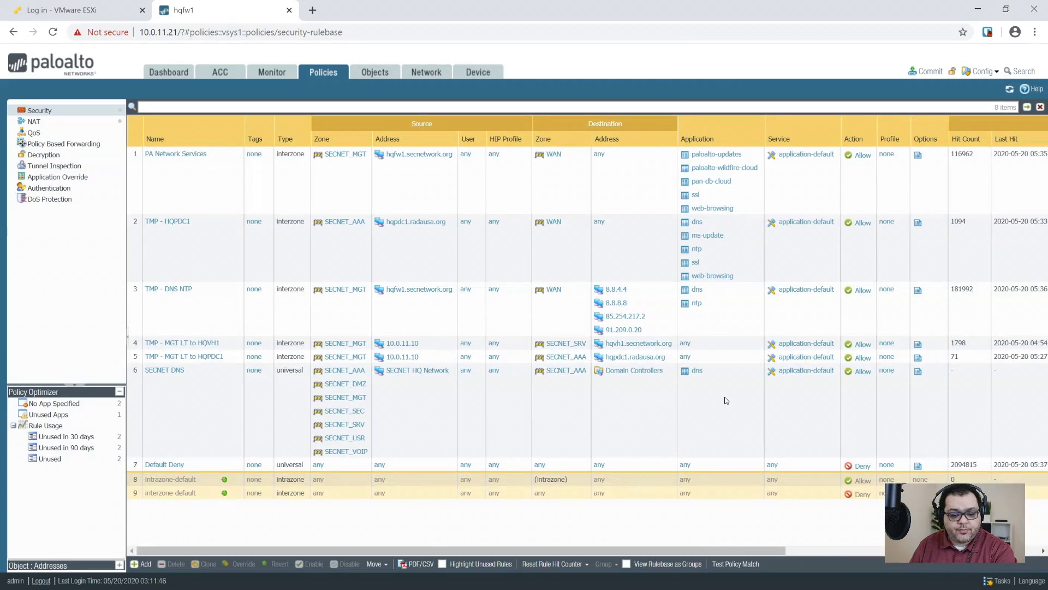
pyautogui.click(628, 417)
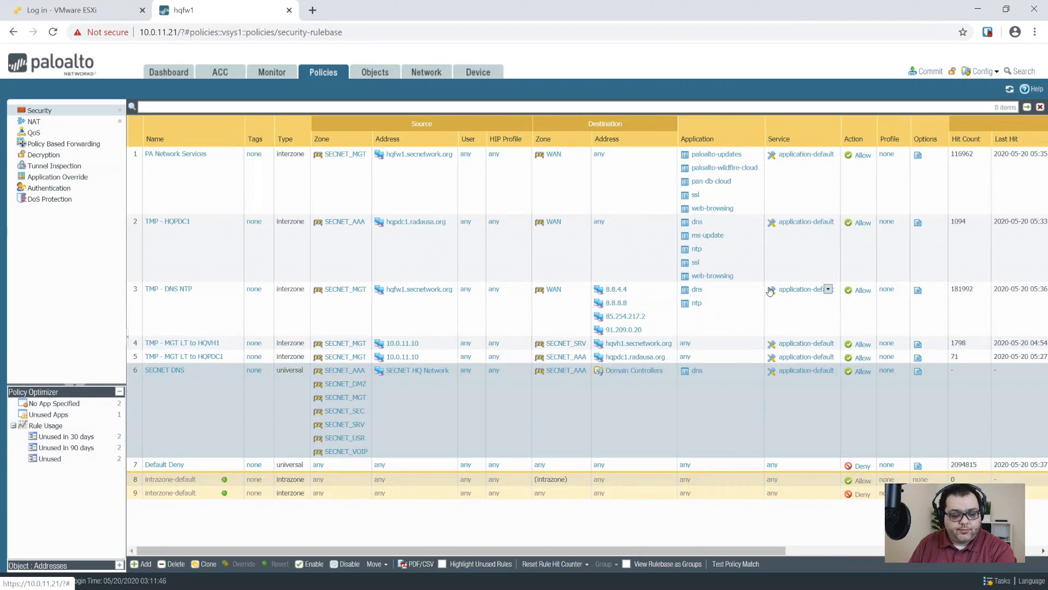
pyautogui.click(929, 71)
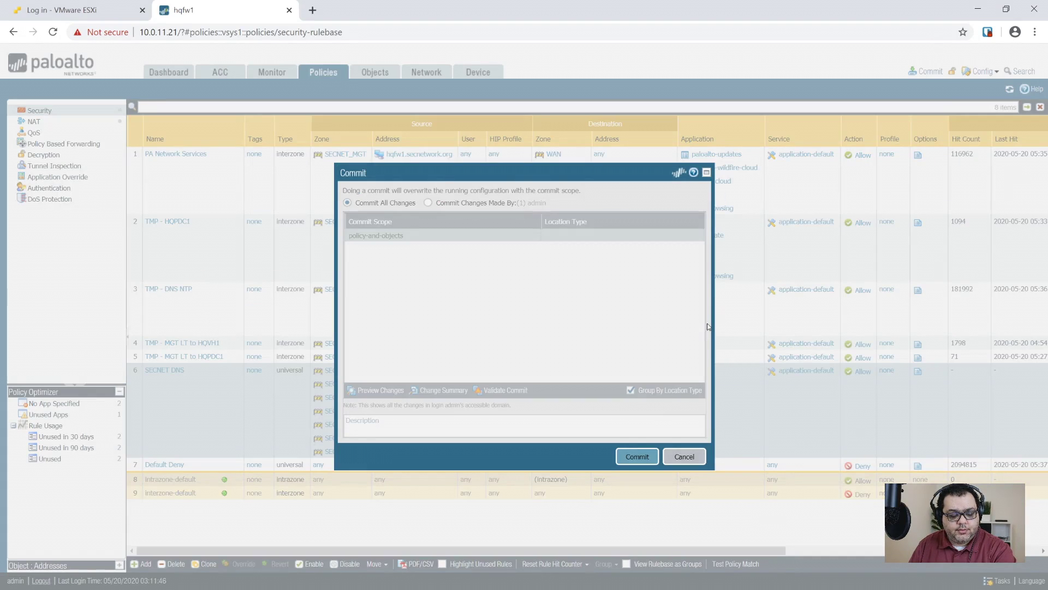
pyautogui.press('Return')
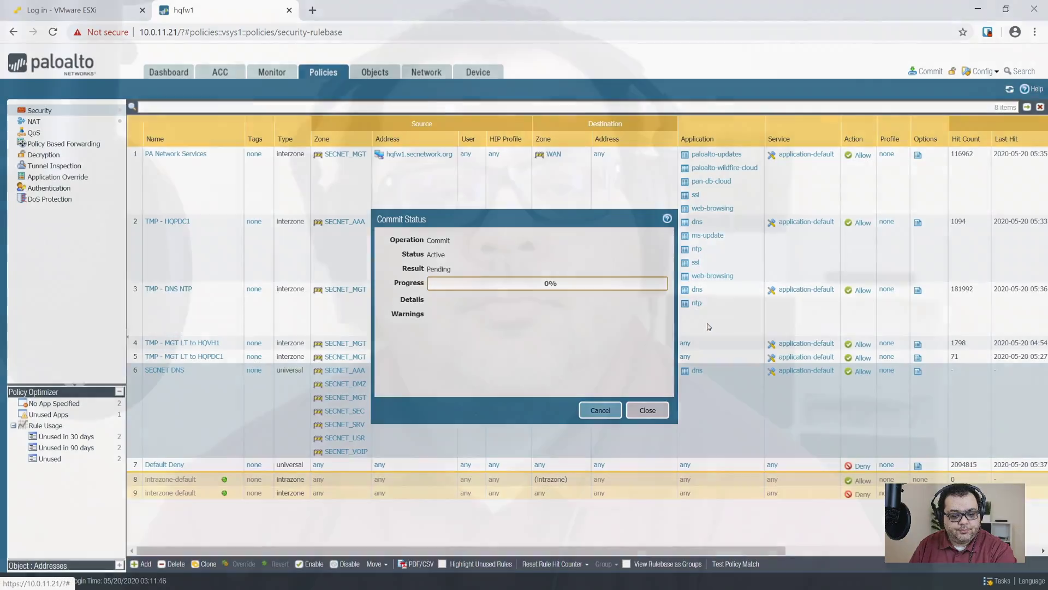